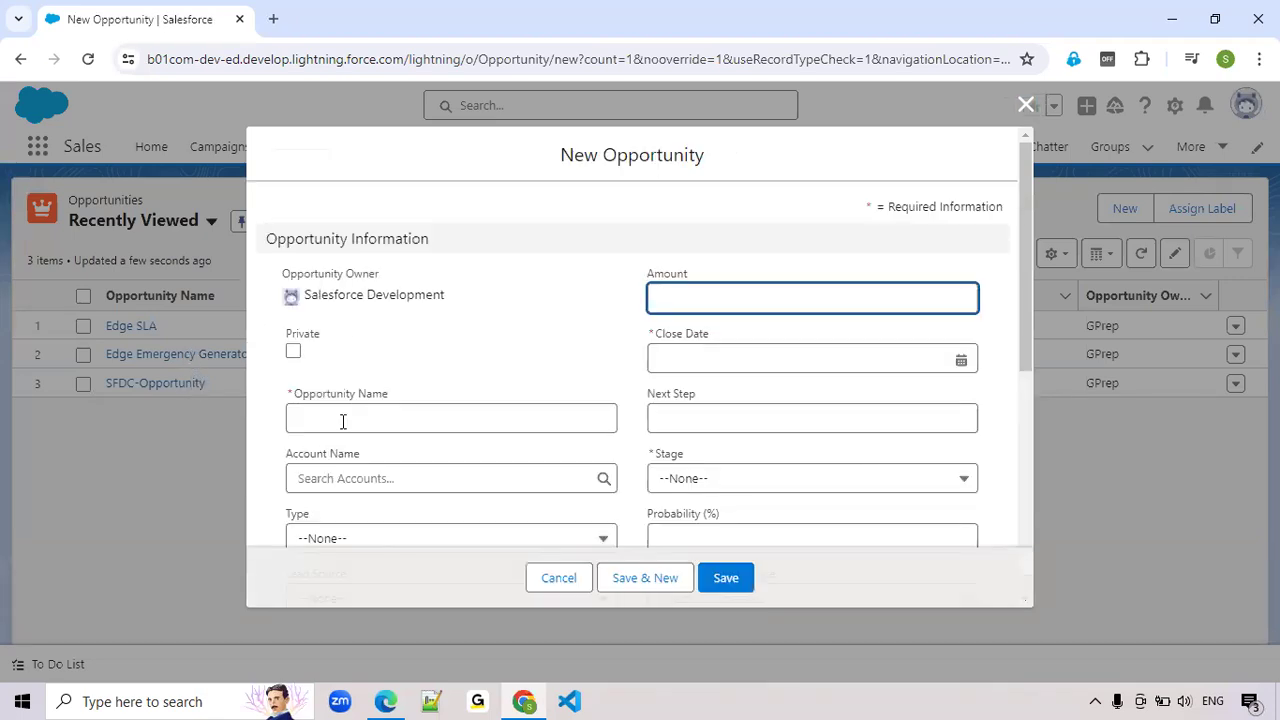
Name the new opportunity "Auto lunched Flow-Opportunity"
click(342, 421)
text(Au)
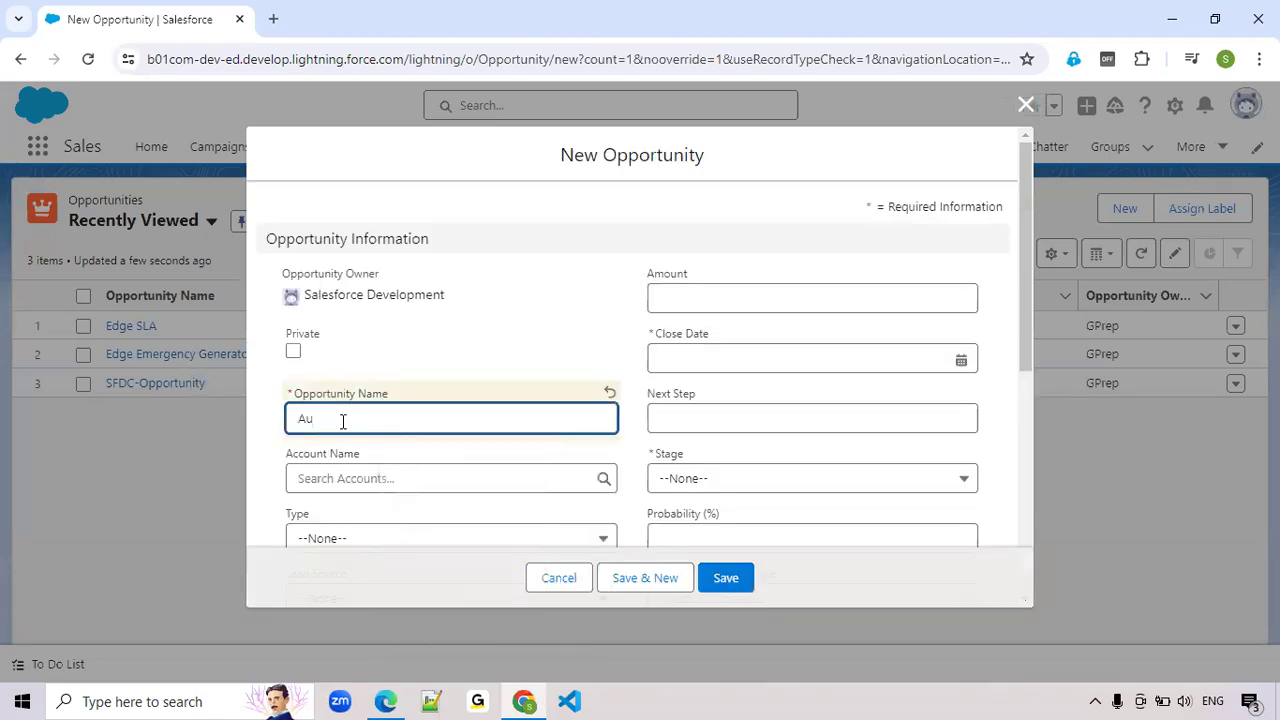
text(tolunched Flow-Opportunity)
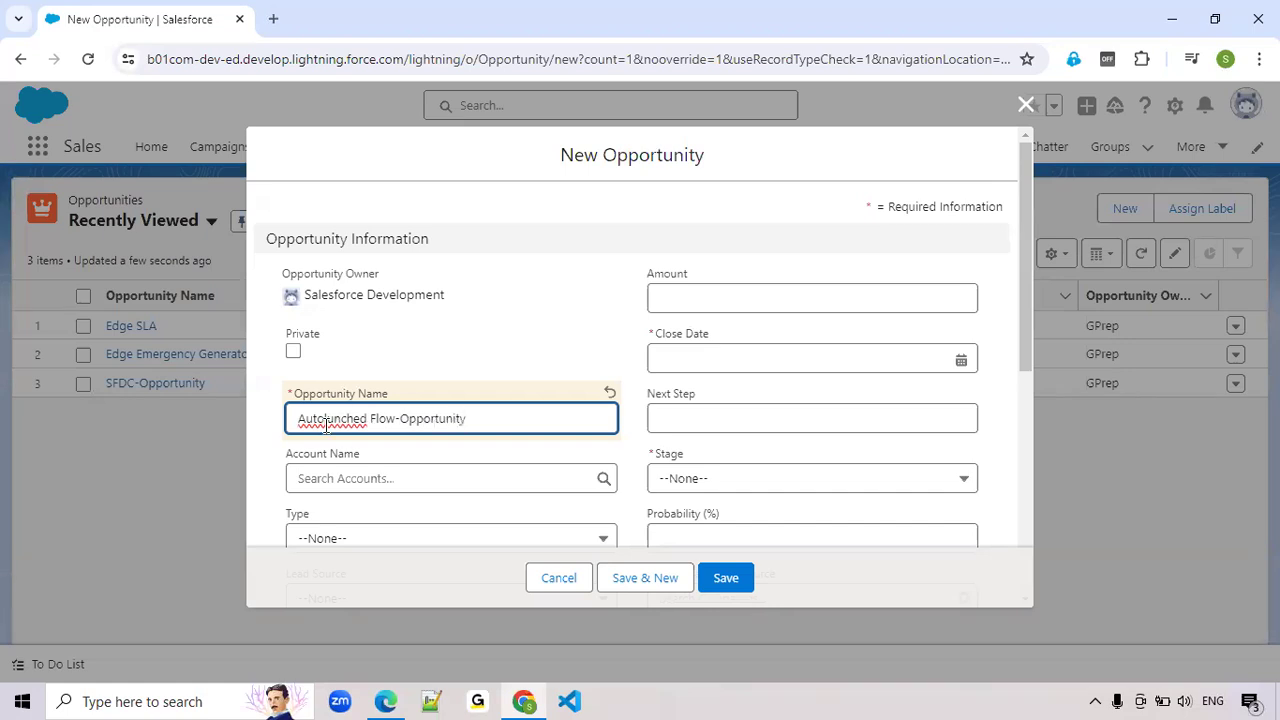
right_click(326, 426)
click(348, 476)
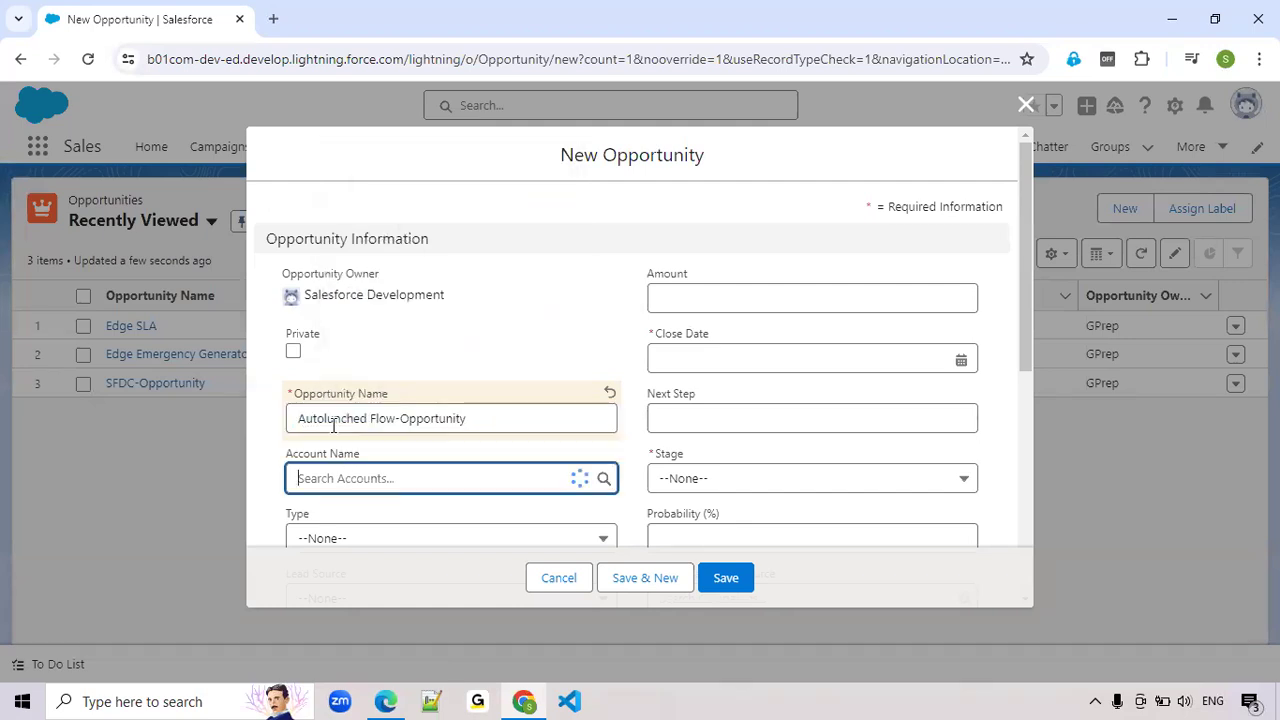
click(323, 419)
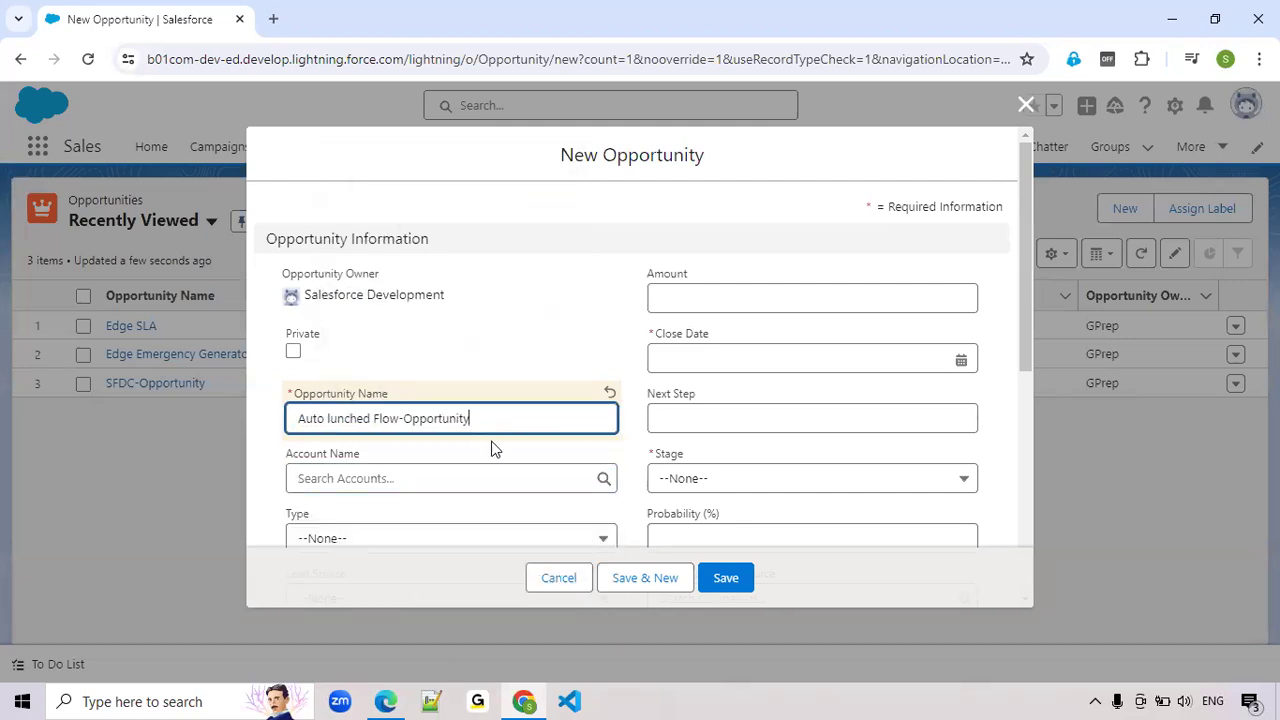
Set the opportunity's close date to 11/07/2024 and its stage to Prospecting, and save the record
click(783, 361)
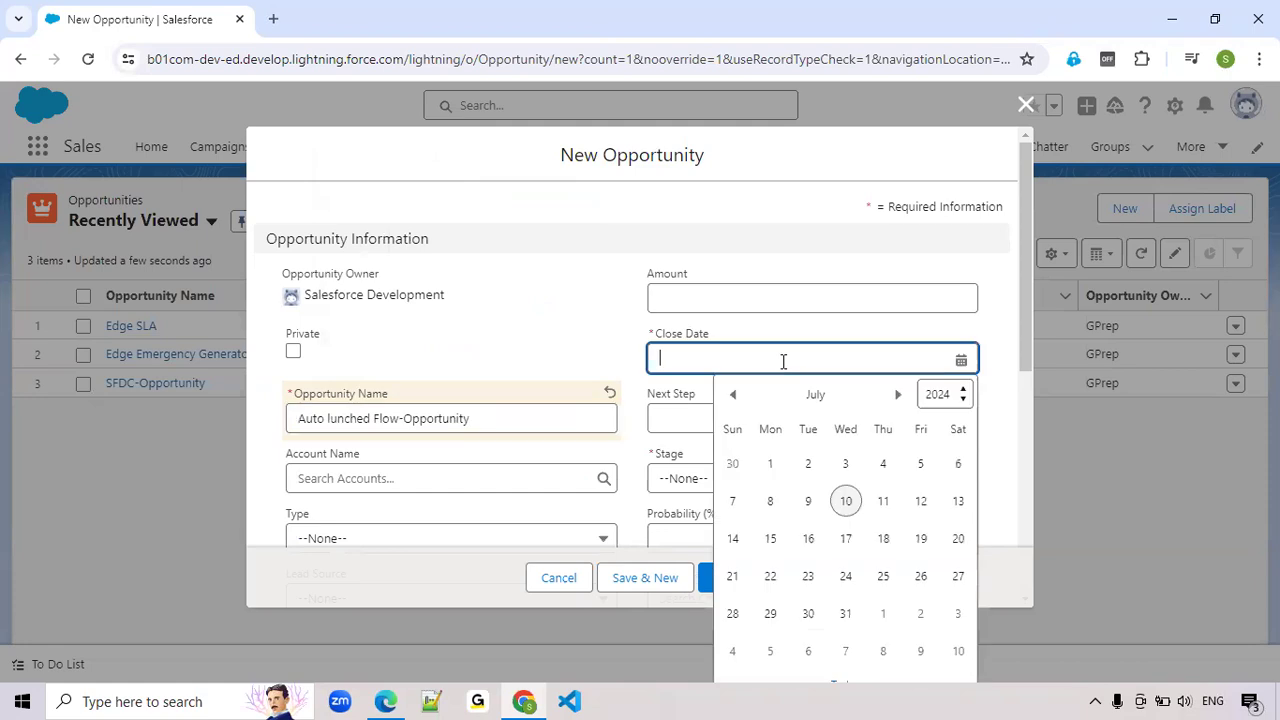
click(886, 505)
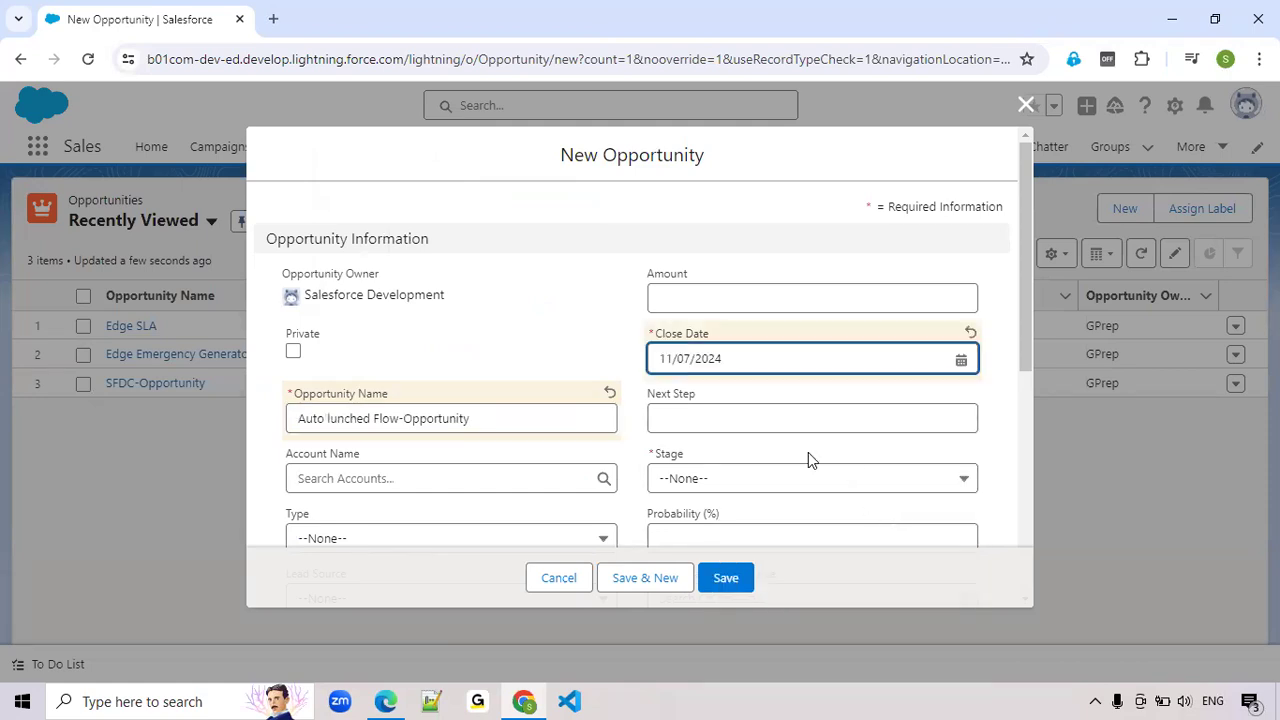
click(747, 481)
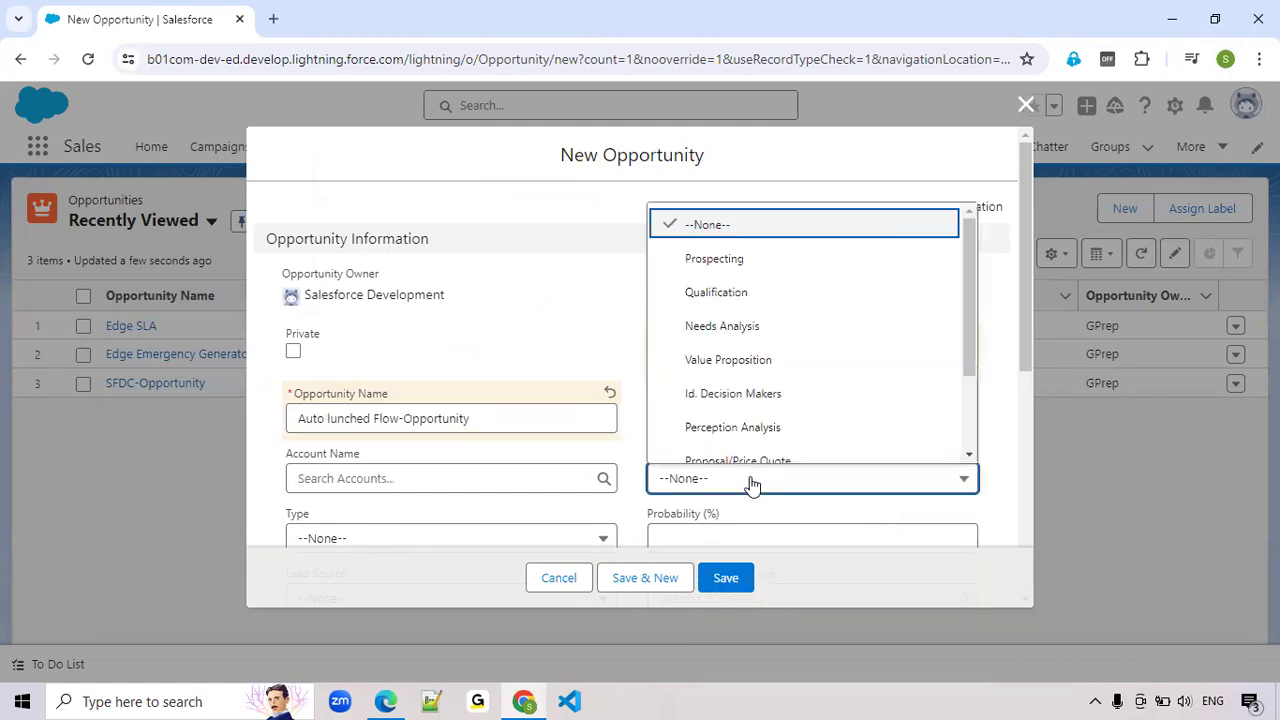
click(741, 264)
click(729, 578)
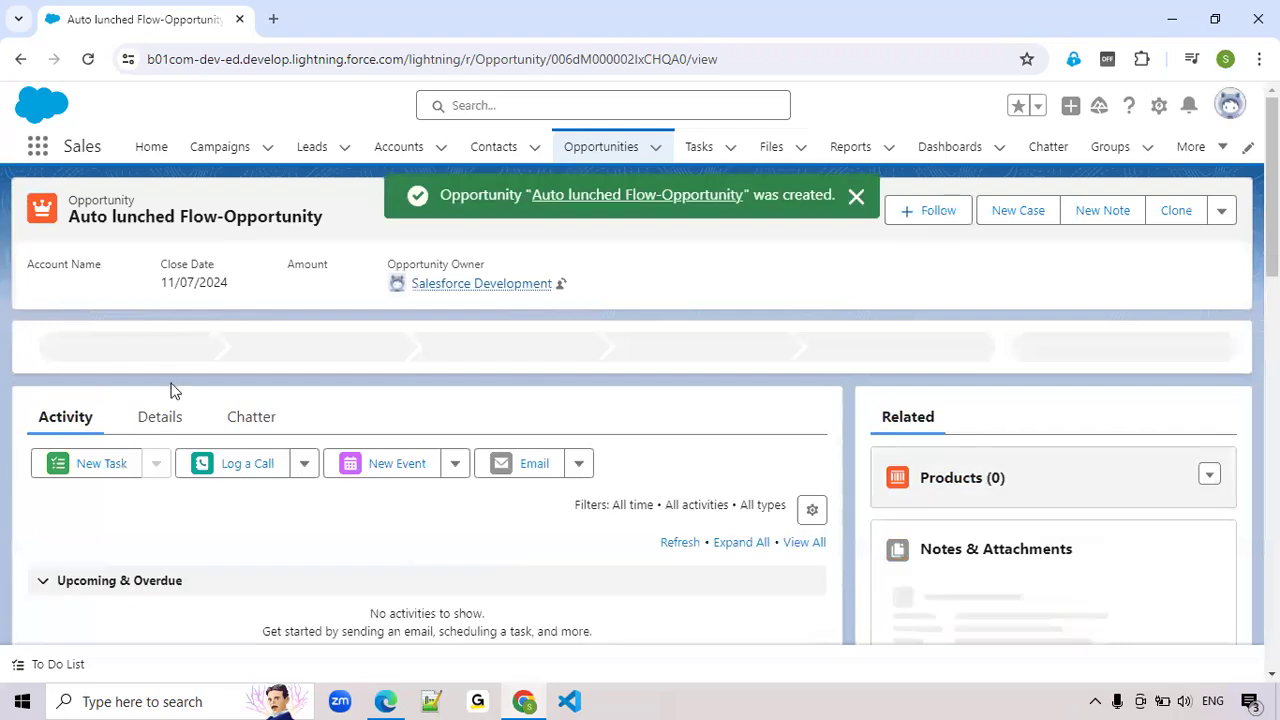
Create a task on the opportunity with the subject Call and the due date 12/07/2024
scroll(165, 416, down, 1)
scroll(165, 416, up, 1)
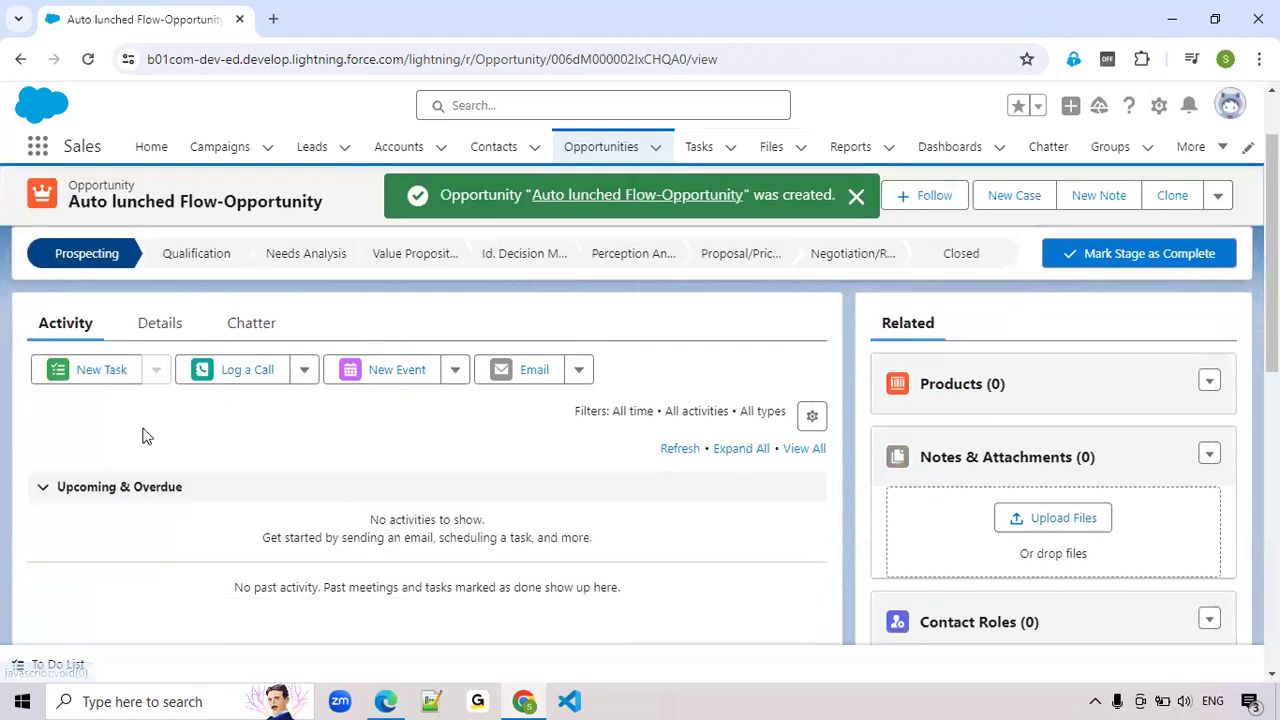
click(81, 383)
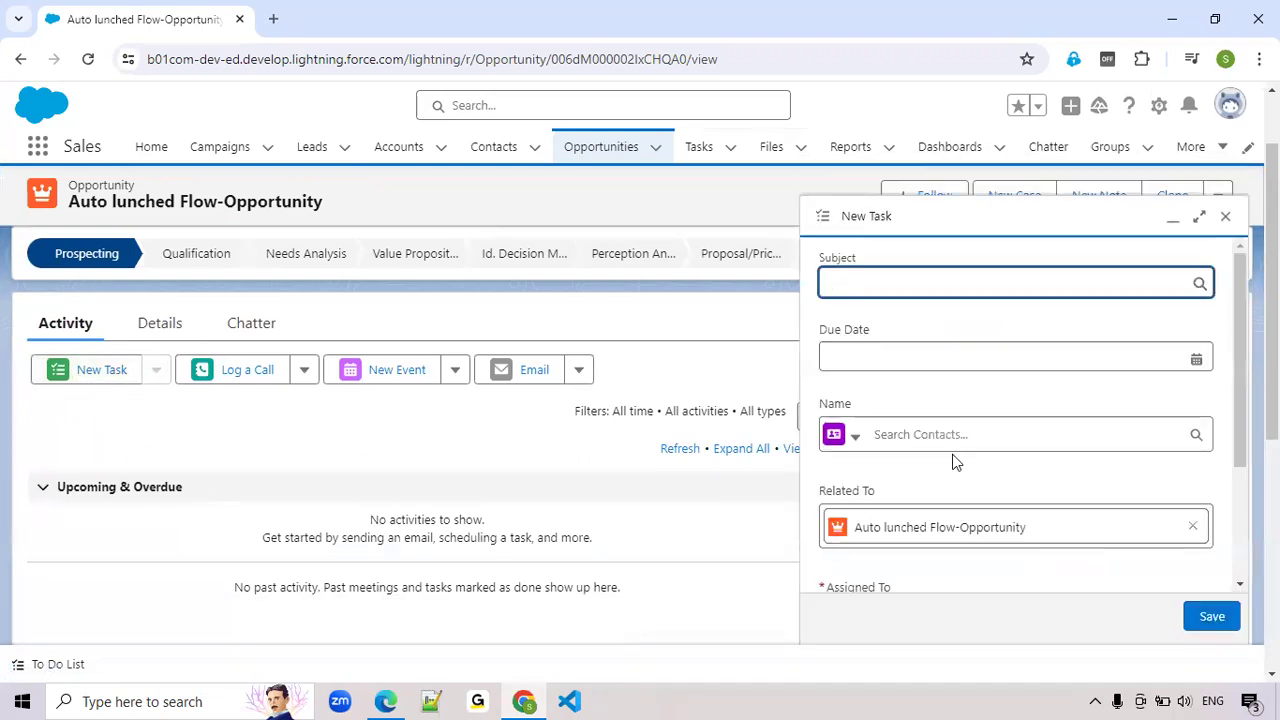
click(924, 290)
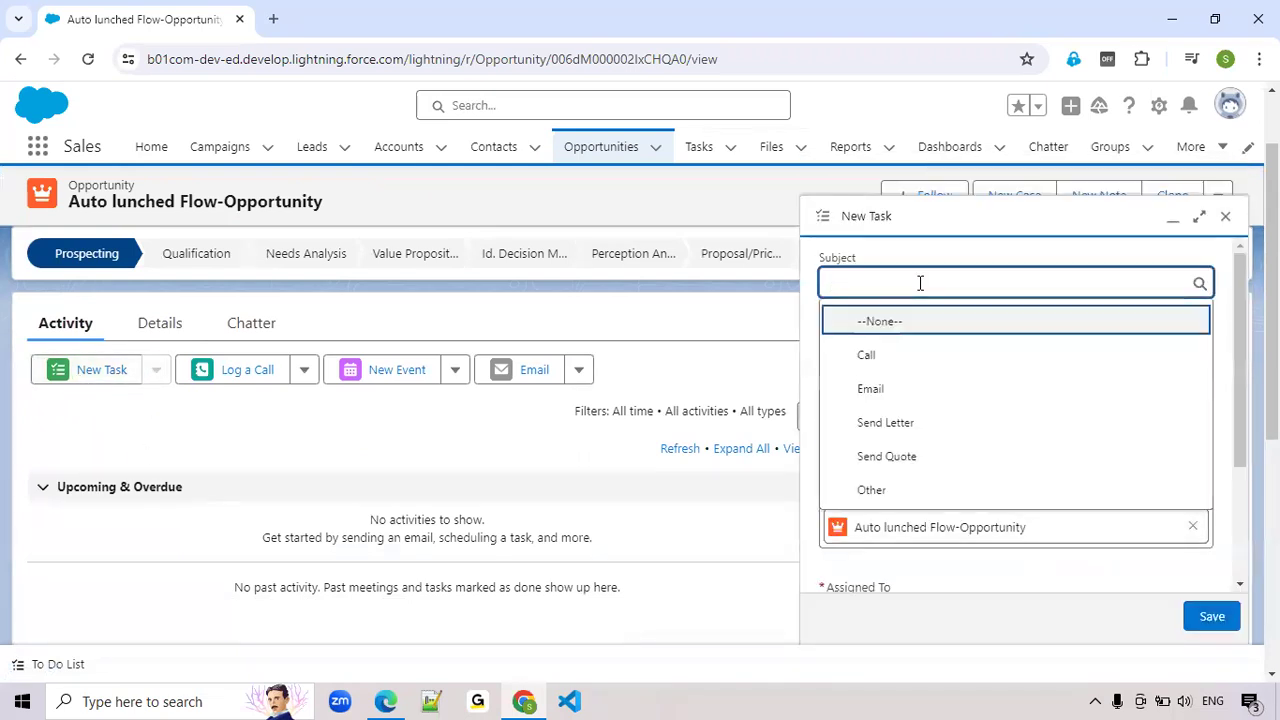
click(879, 360)
click(879, 360)
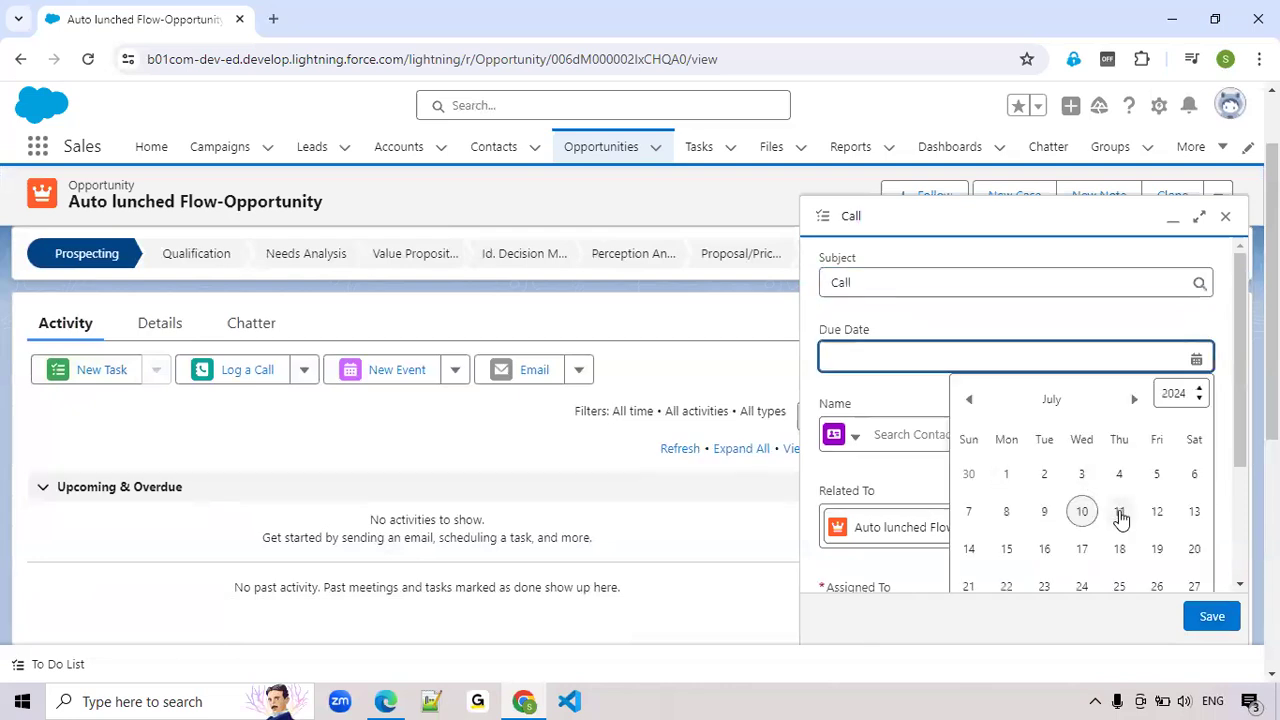
click(1119, 511)
click(960, 356)
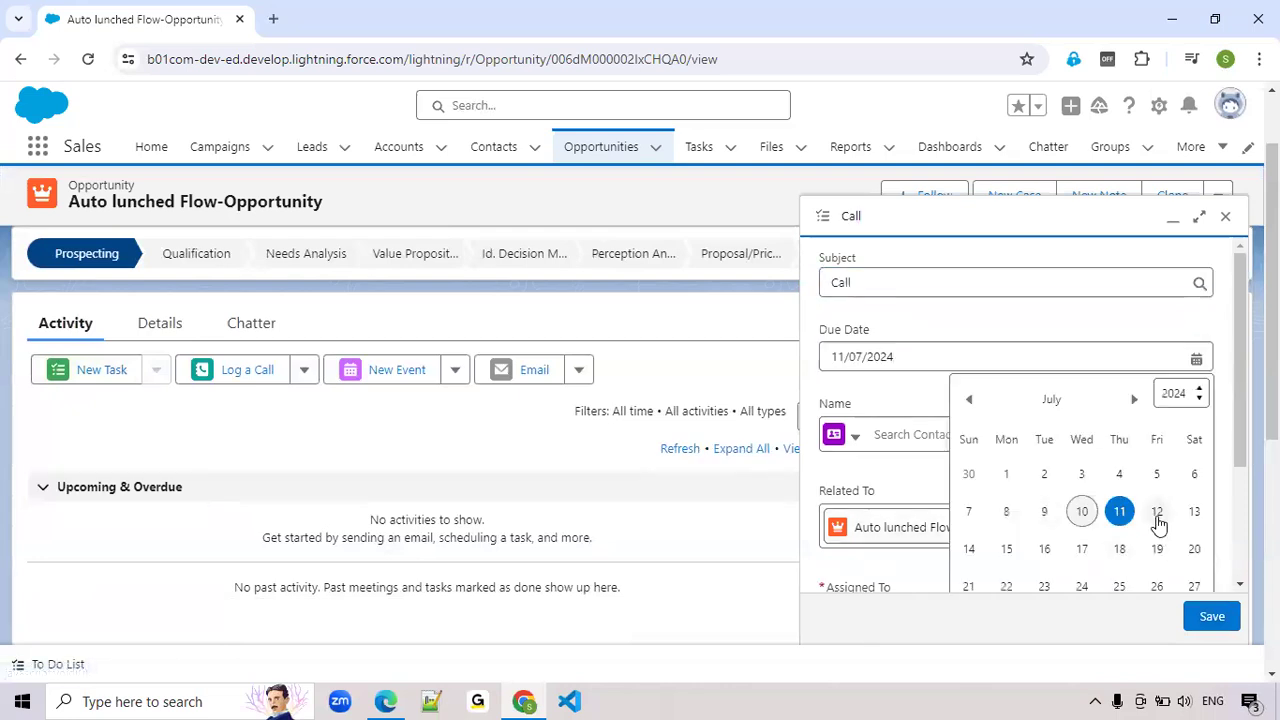
click(1155, 514)
click(1211, 617)
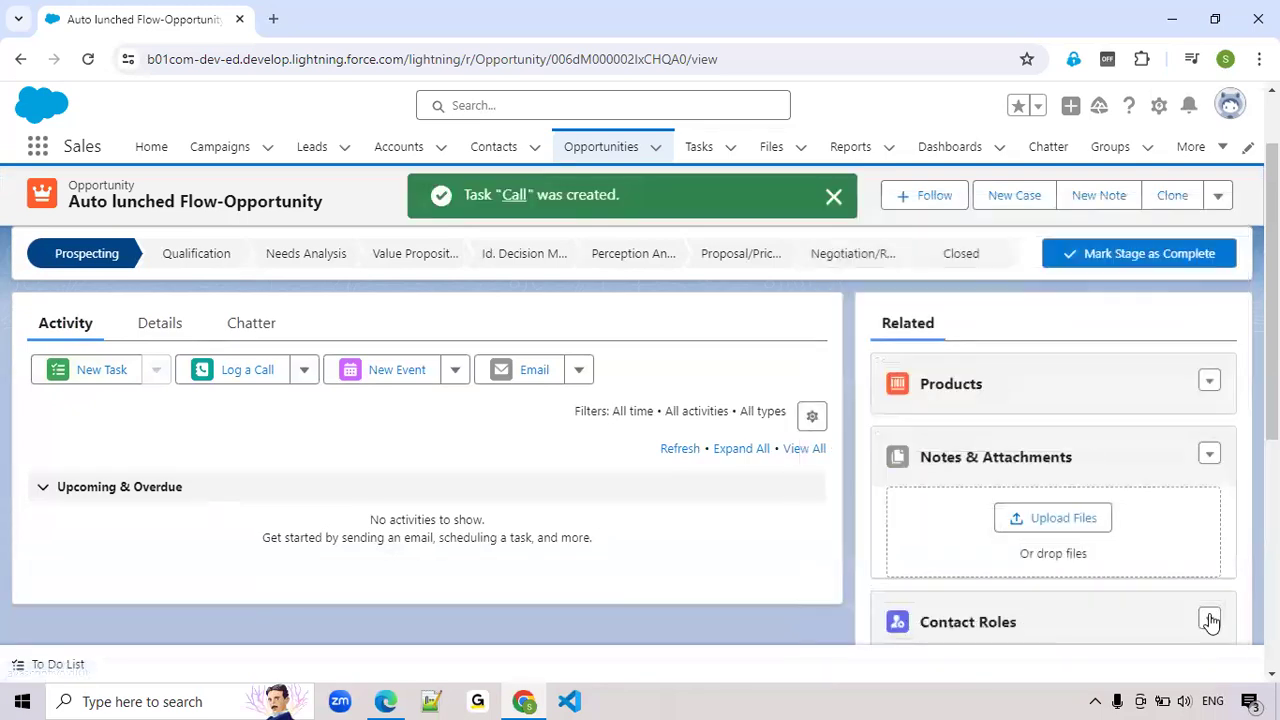
Create a second task on the opportunity with the subject Email and the due date 18/07/2024
click(95, 372)
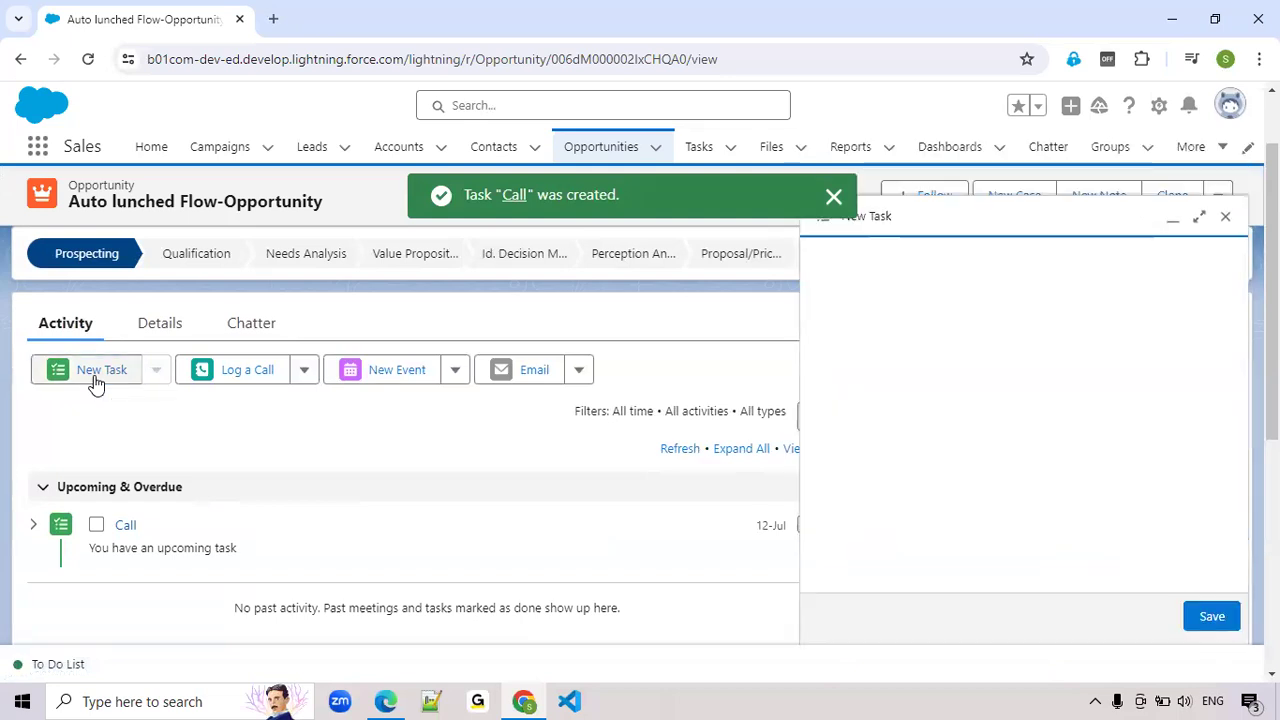
click(865, 280)
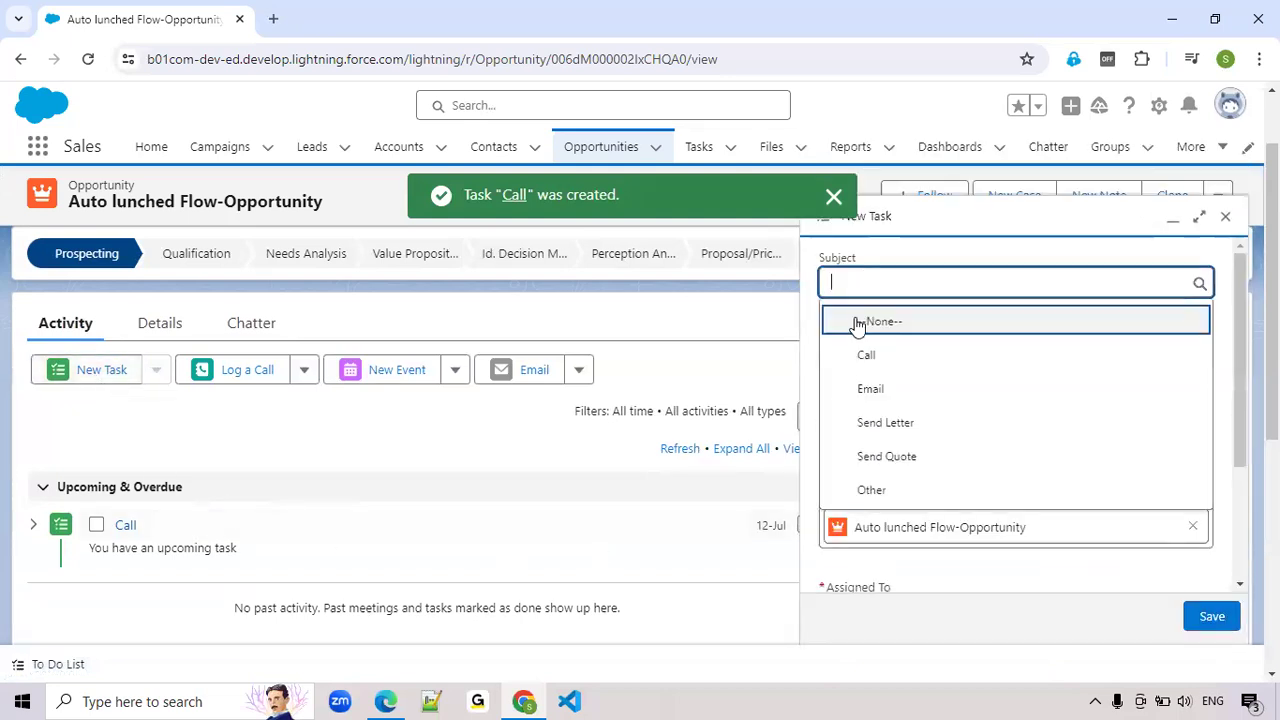
click(857, 393)
click(855, 357)
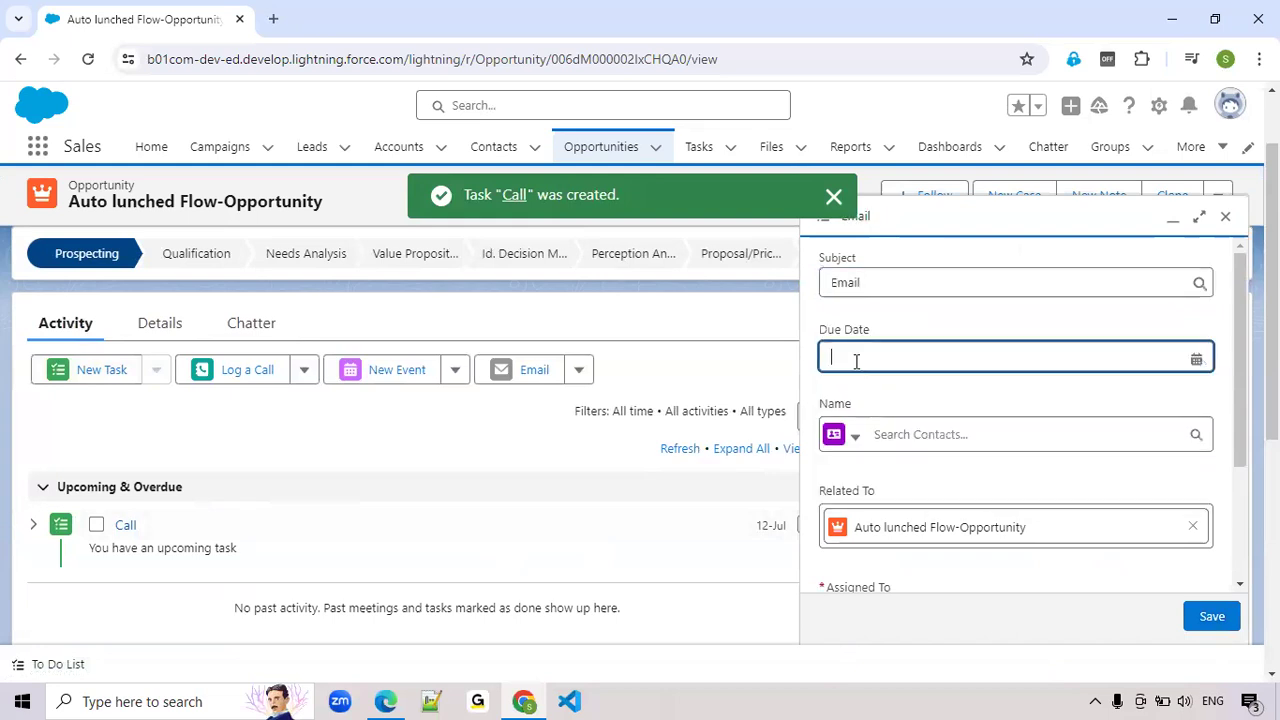
click(1119, 549)
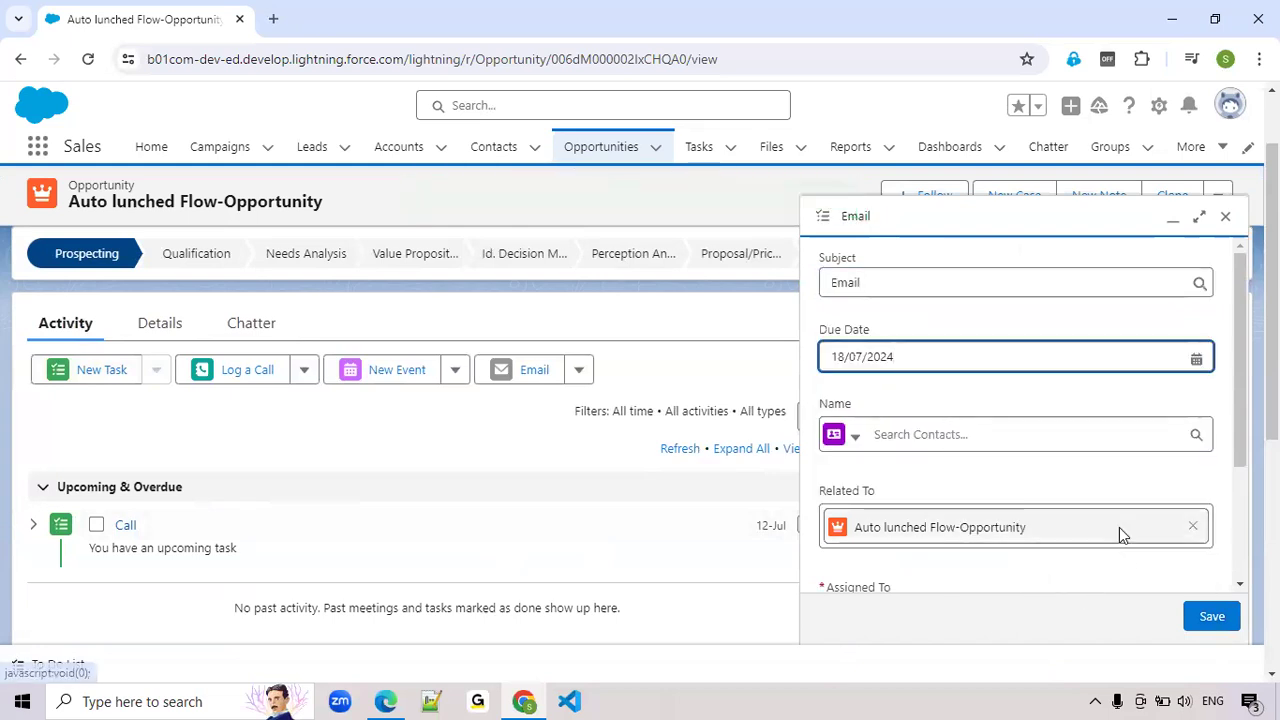
scroll(1117, 531, down, 2)
click(1212, 617)
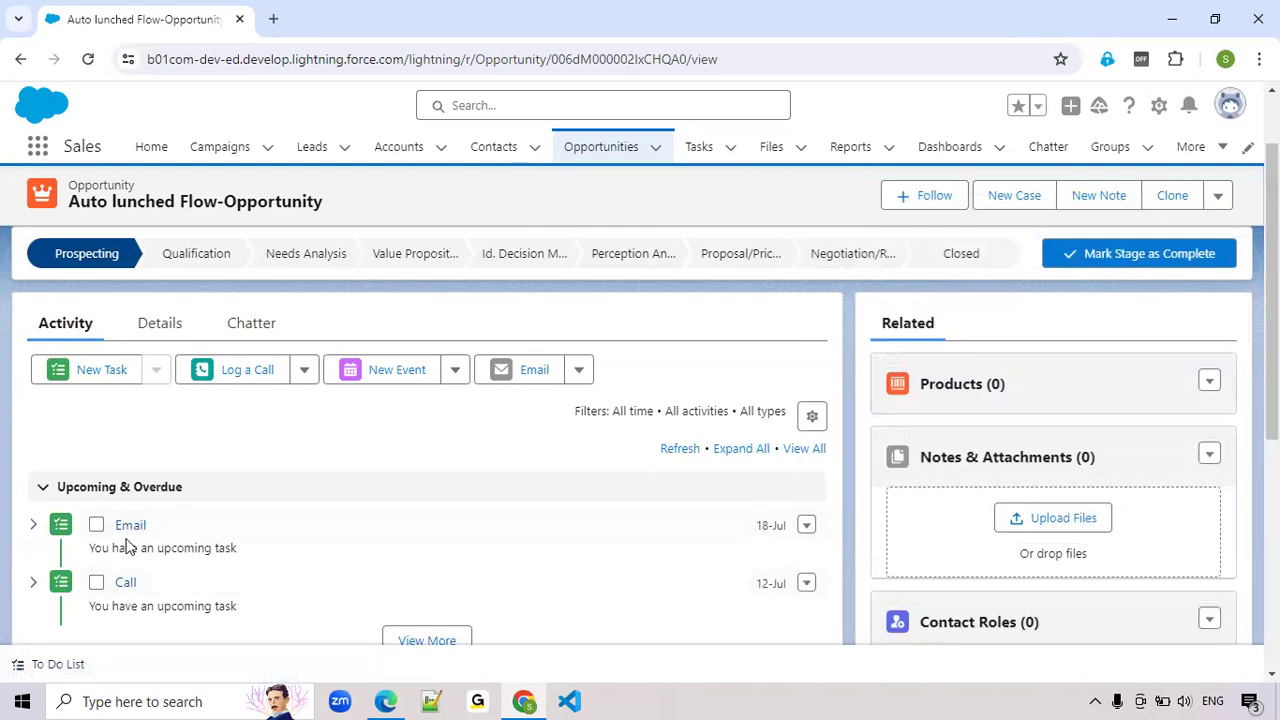
click(151, 334)
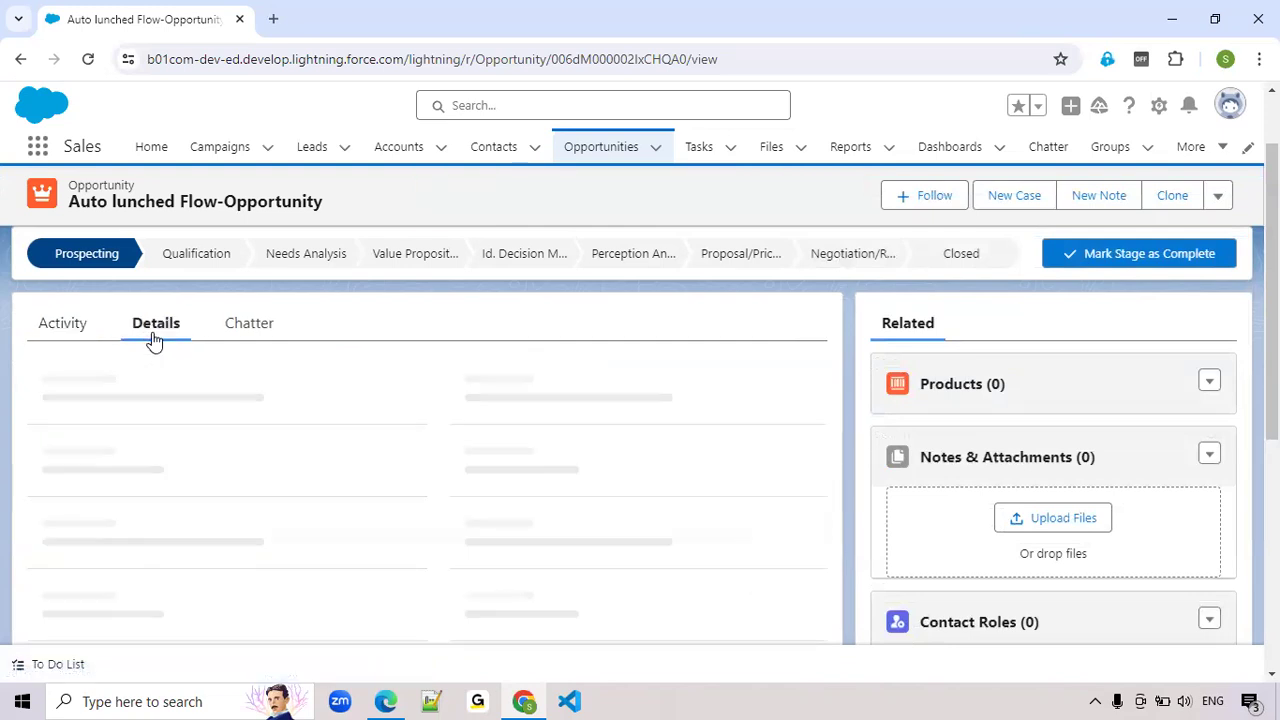
scroll(708, 617, down, 1)
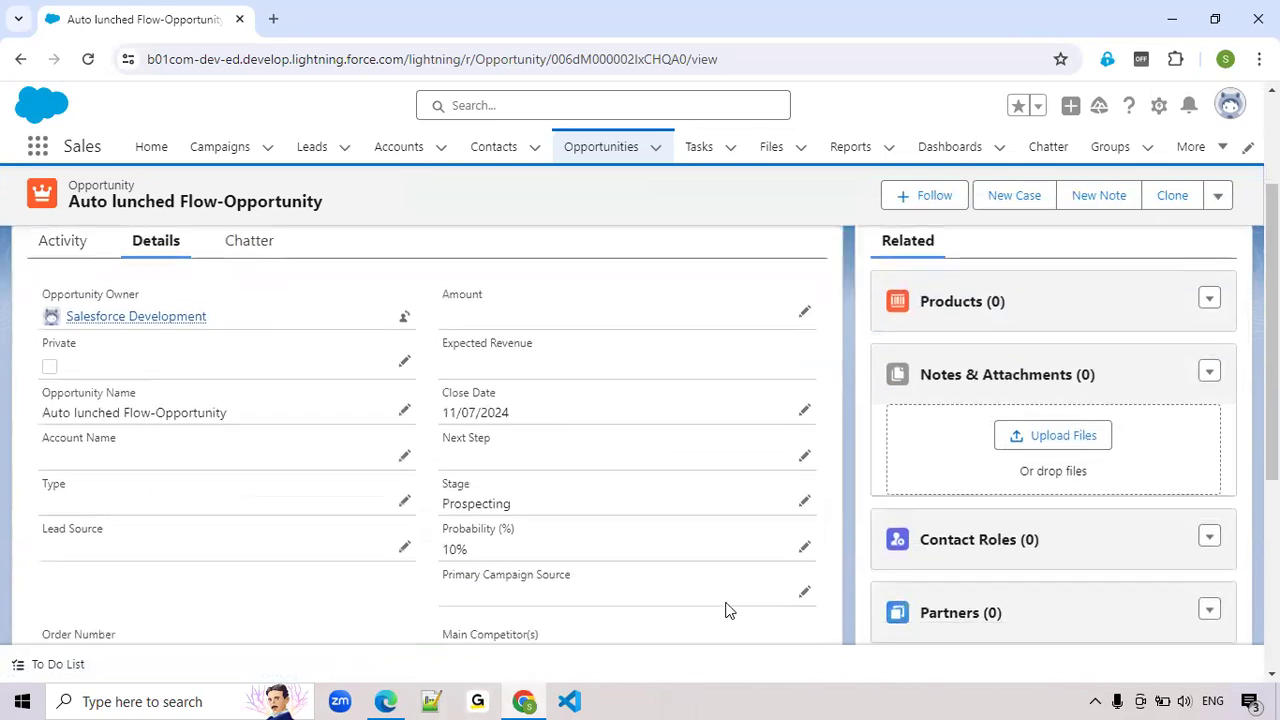
click(804, 489)
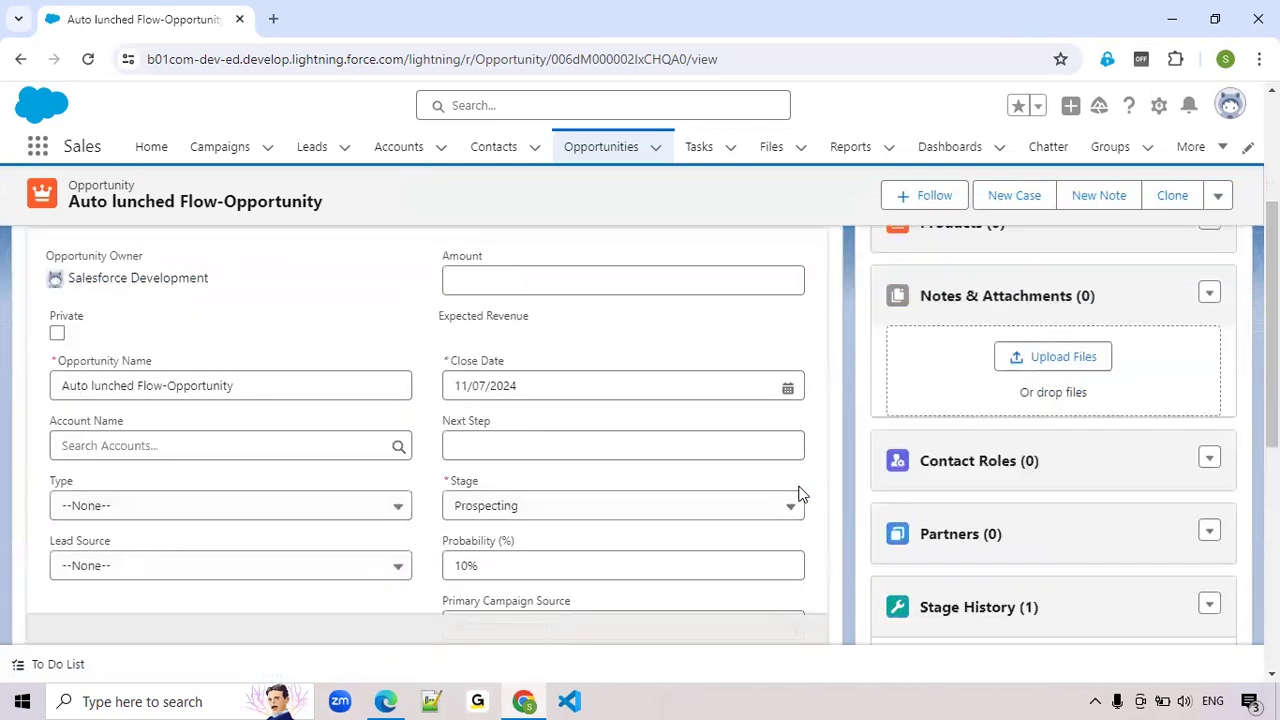
click(655, 515)
scroll(586, 449, down, 3)
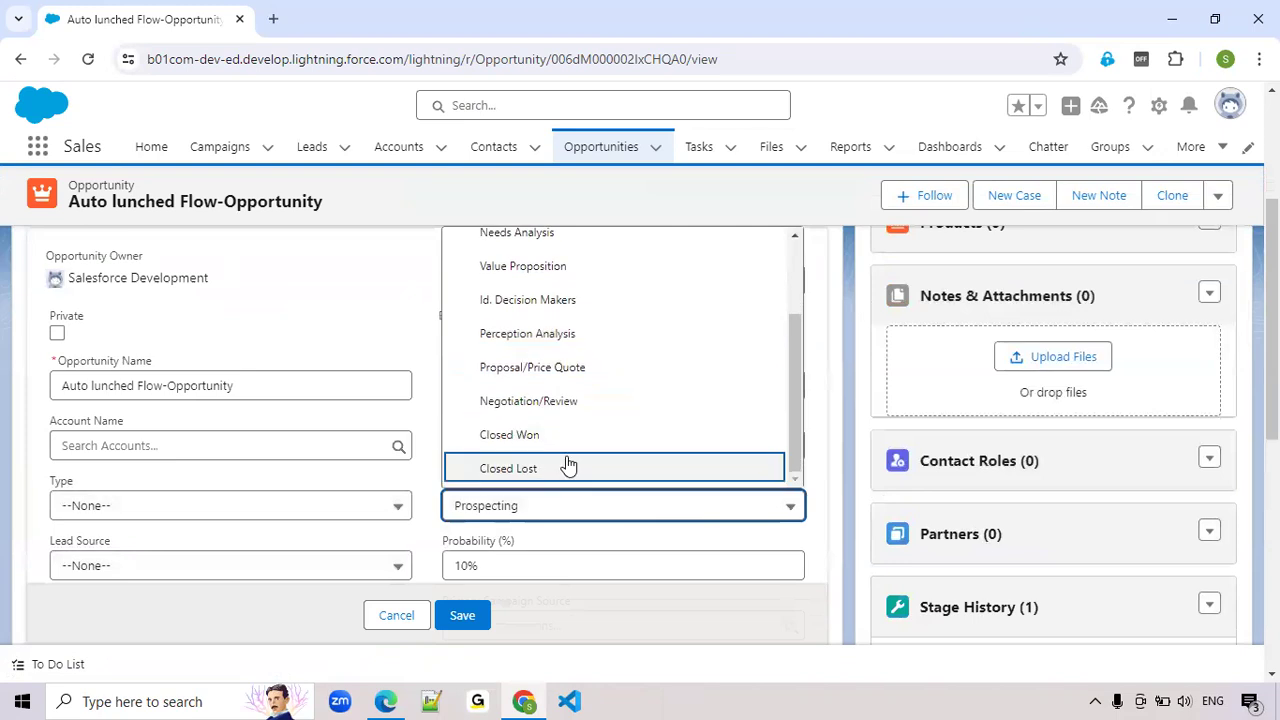
click(556, 437)
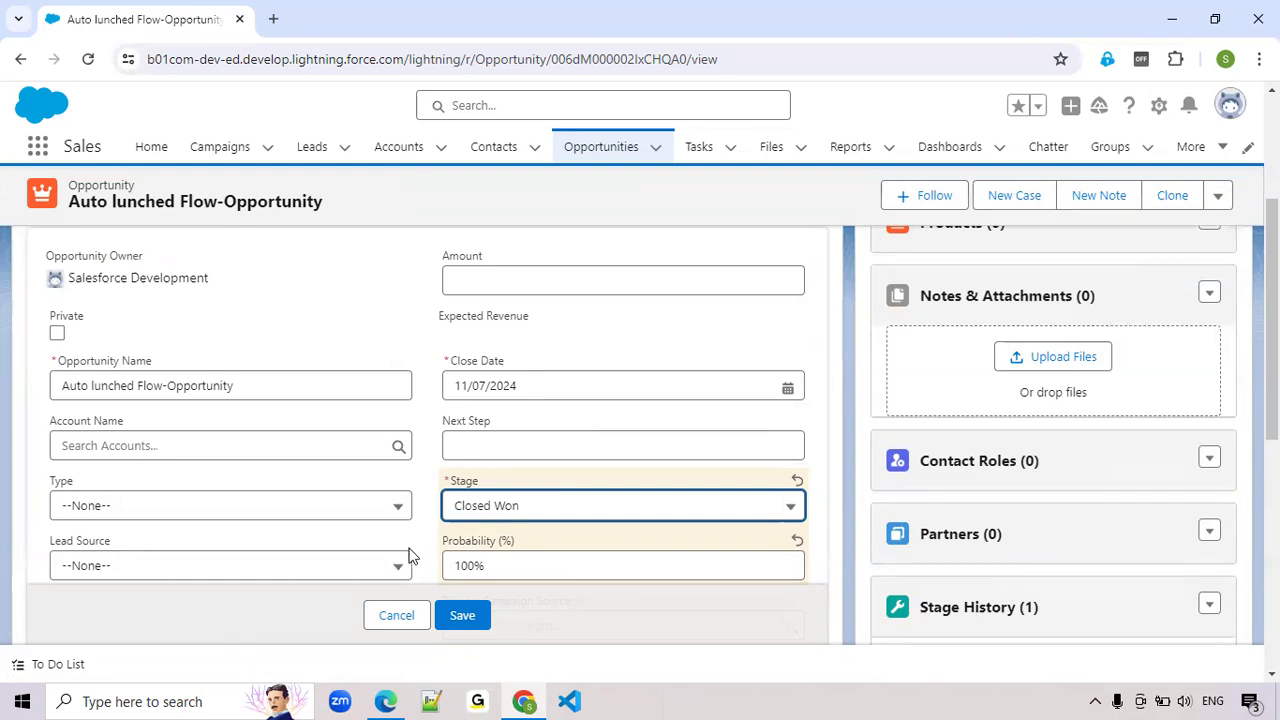
click(400, 616)
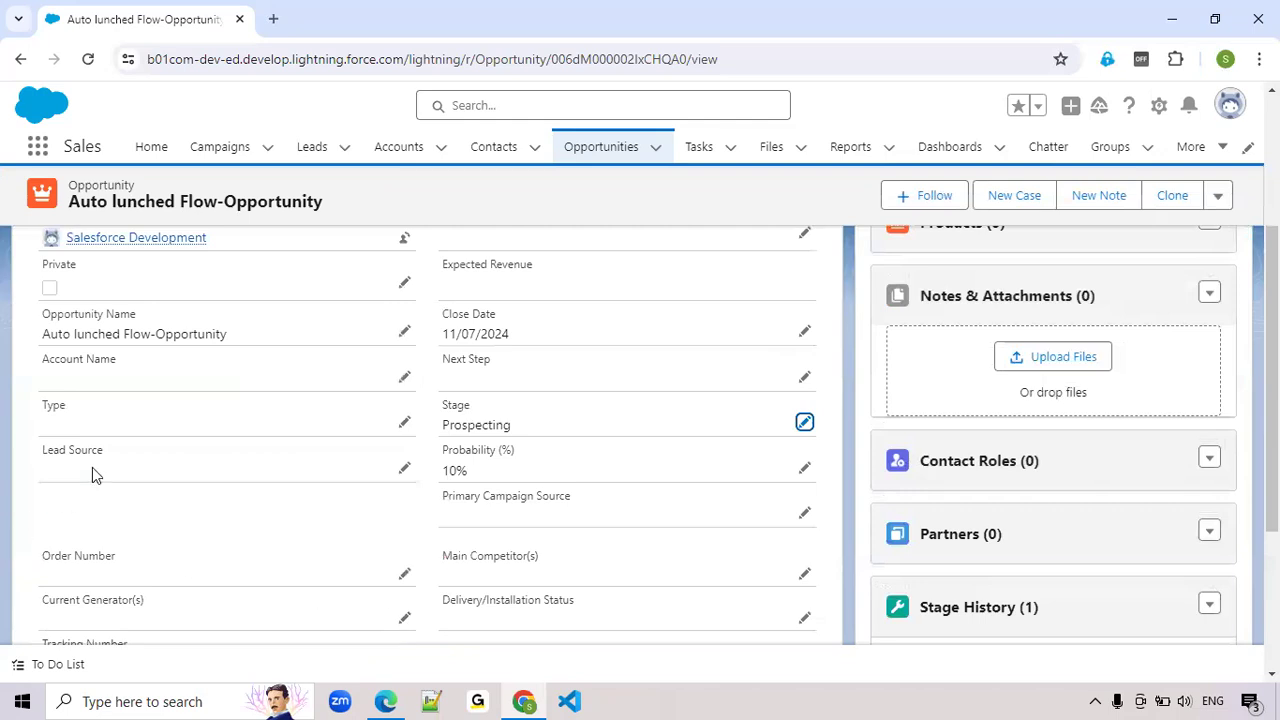
Open the opportunity's Email and Call tasks in separate browser tabs and view the Email task
scroll(143, 314, up, 5)
click(68, 426)
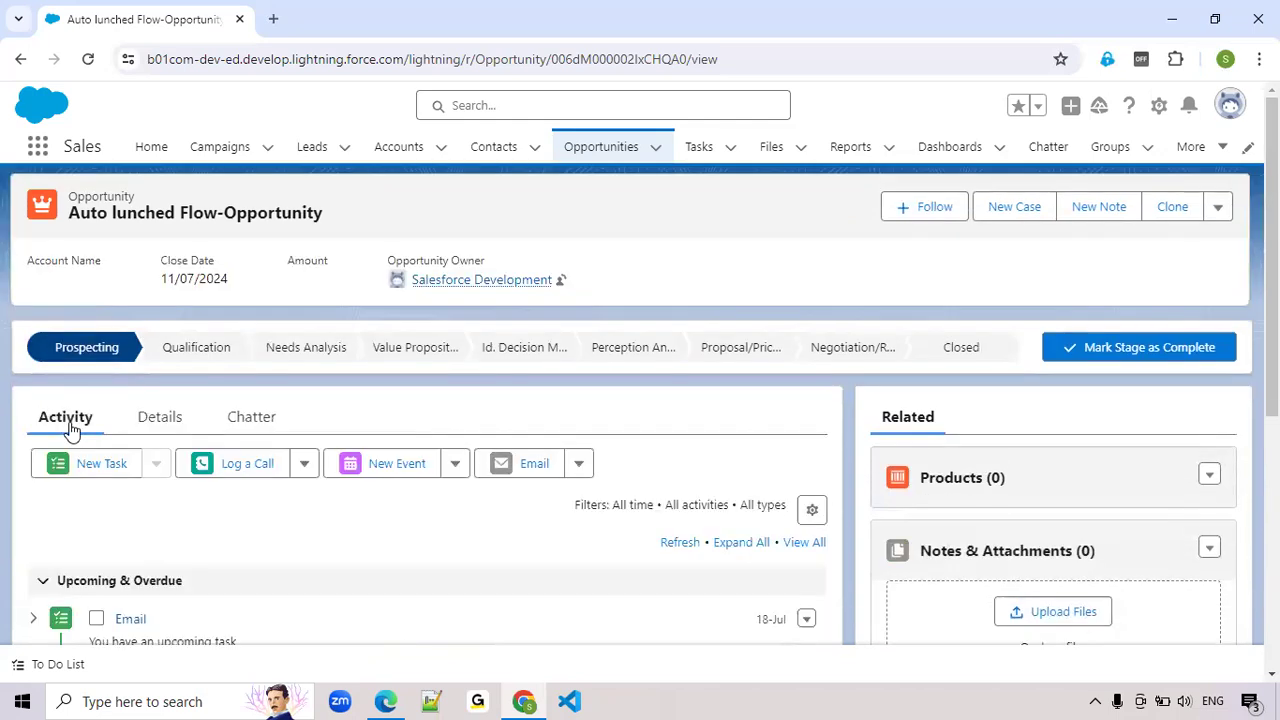
scroll(89, 463, down, 1)
middle_click(127, 526)
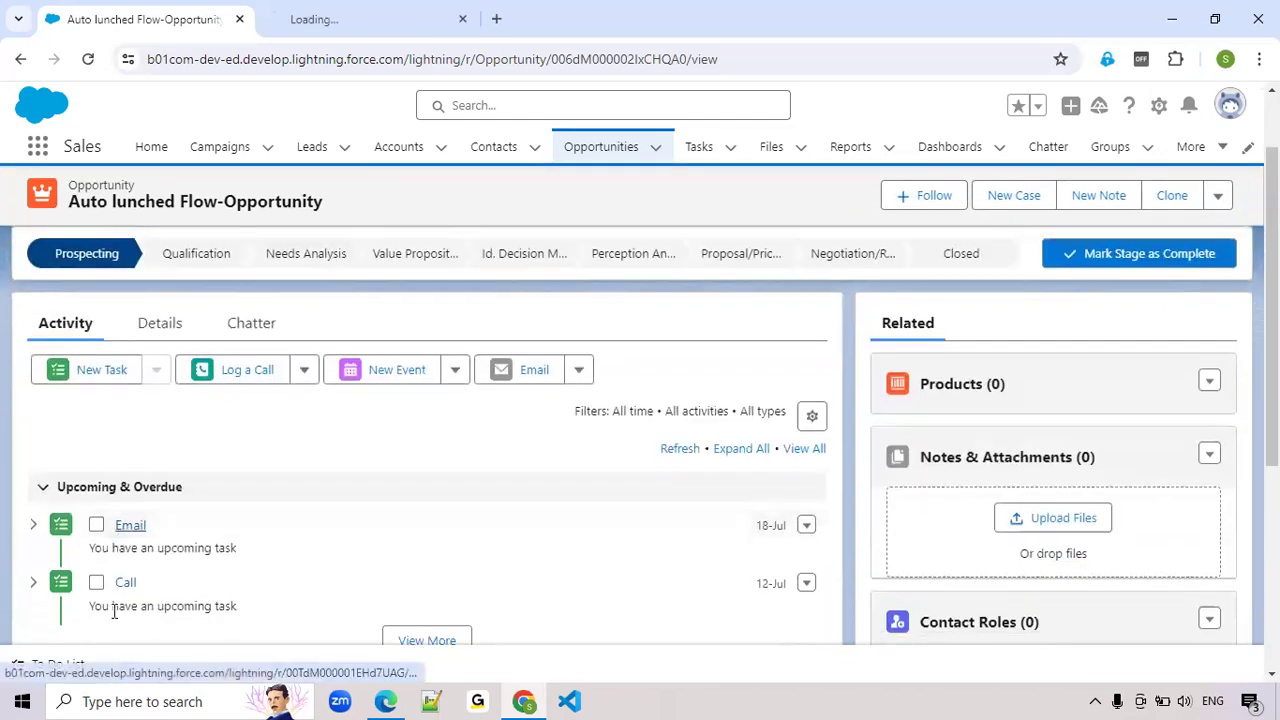
middle_click(125, 583)
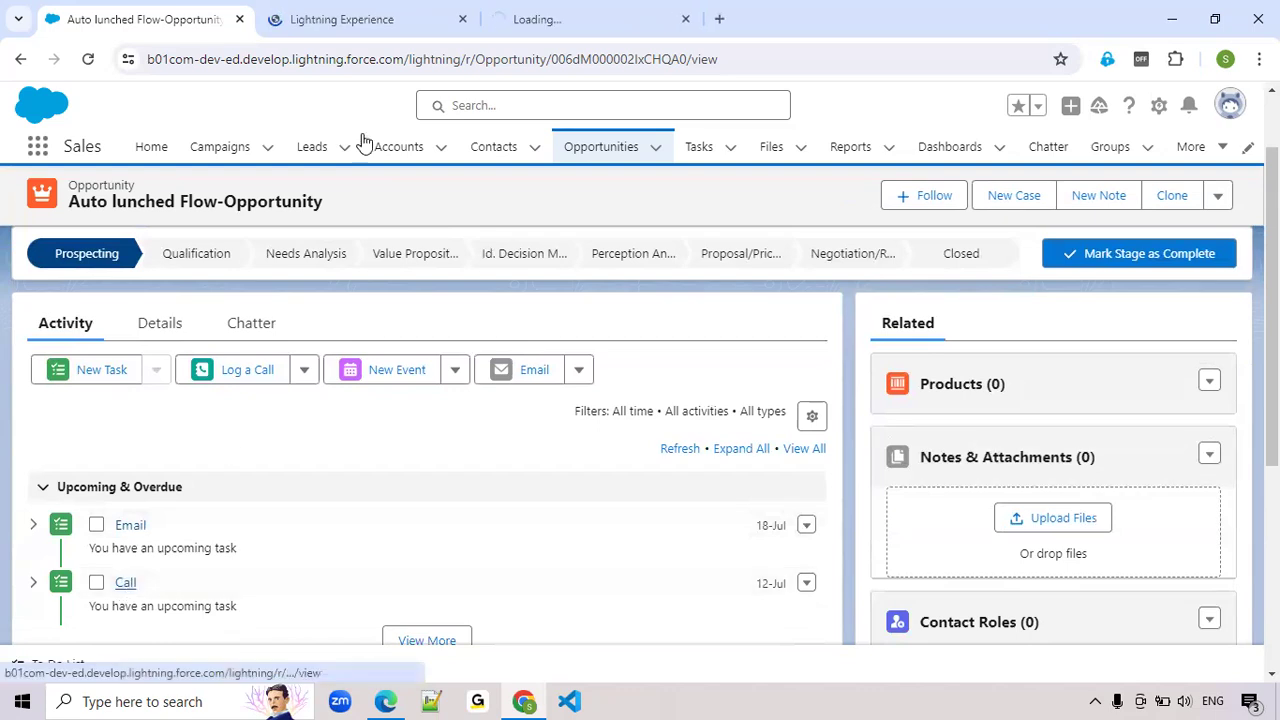
click(350, 22)
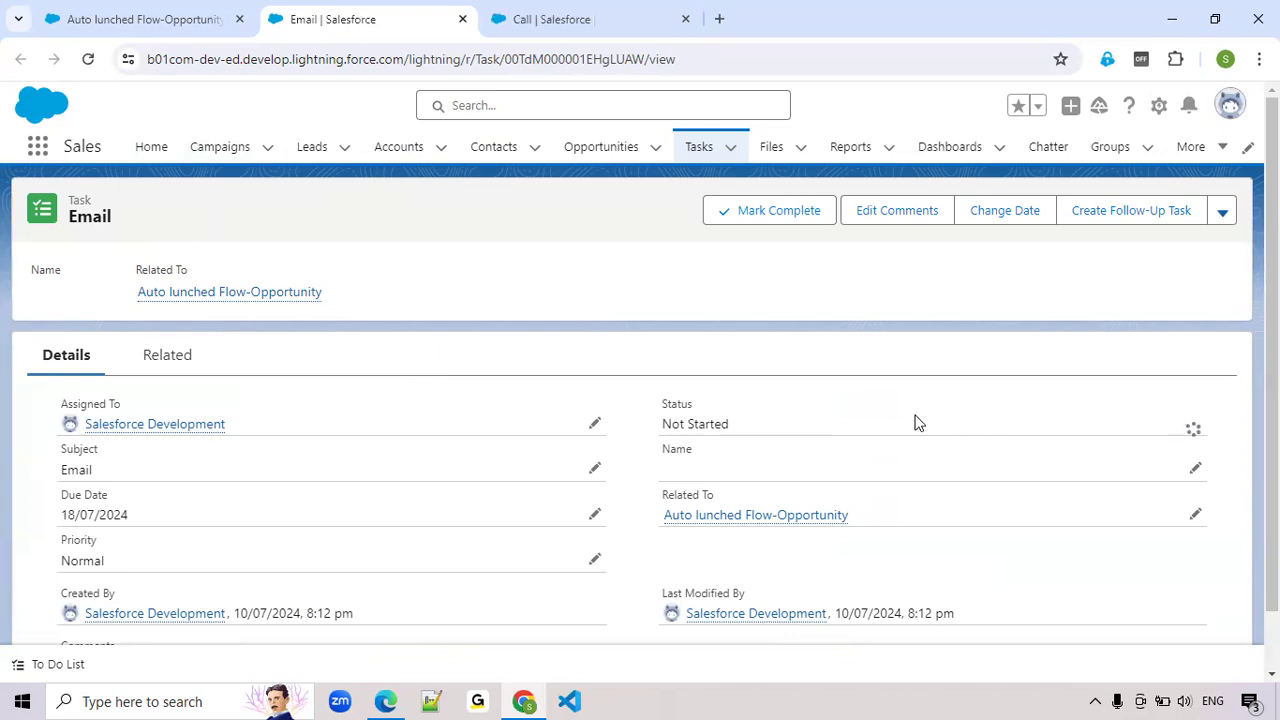
click(1222, 220)
click(762, 428)
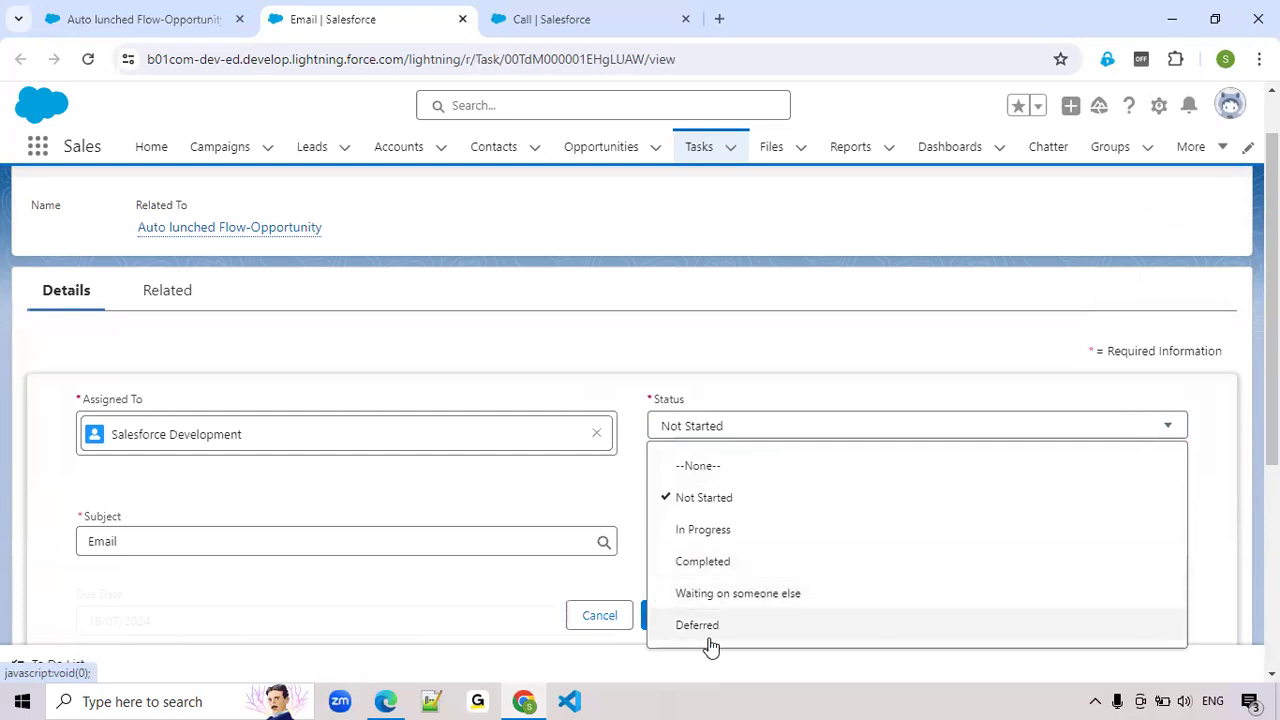
click(497, 617)
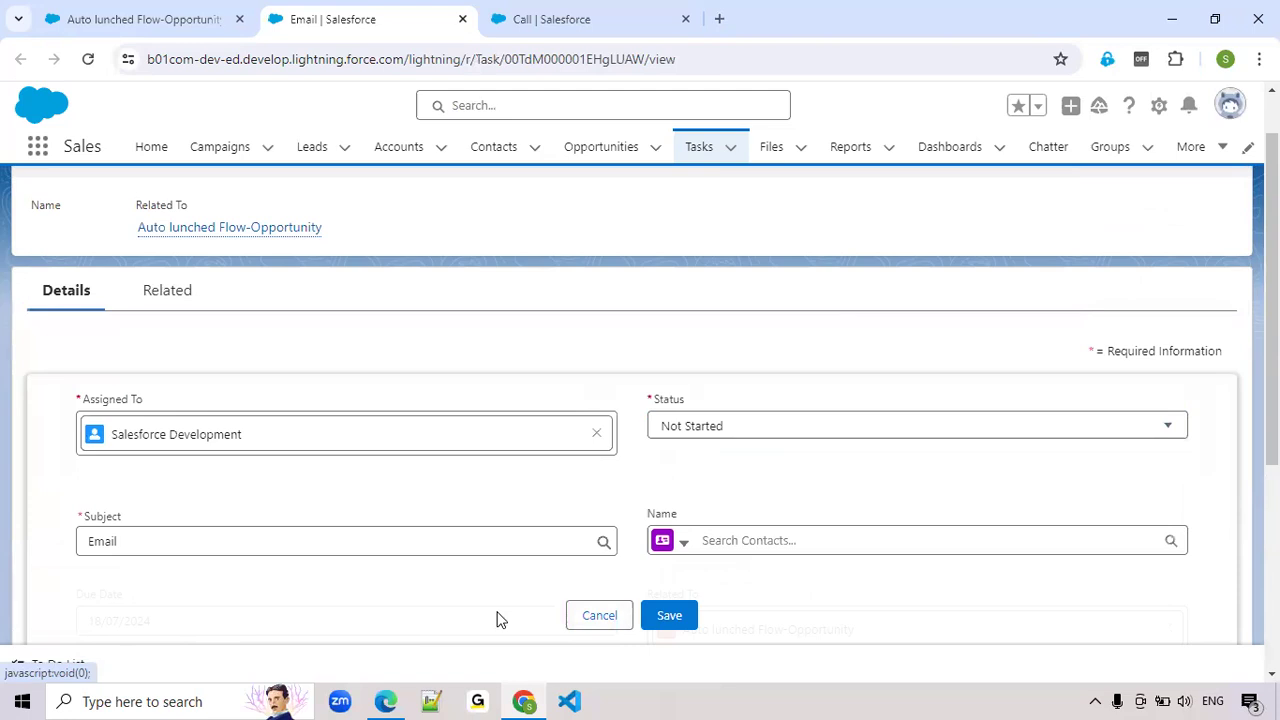
click(605, 616)
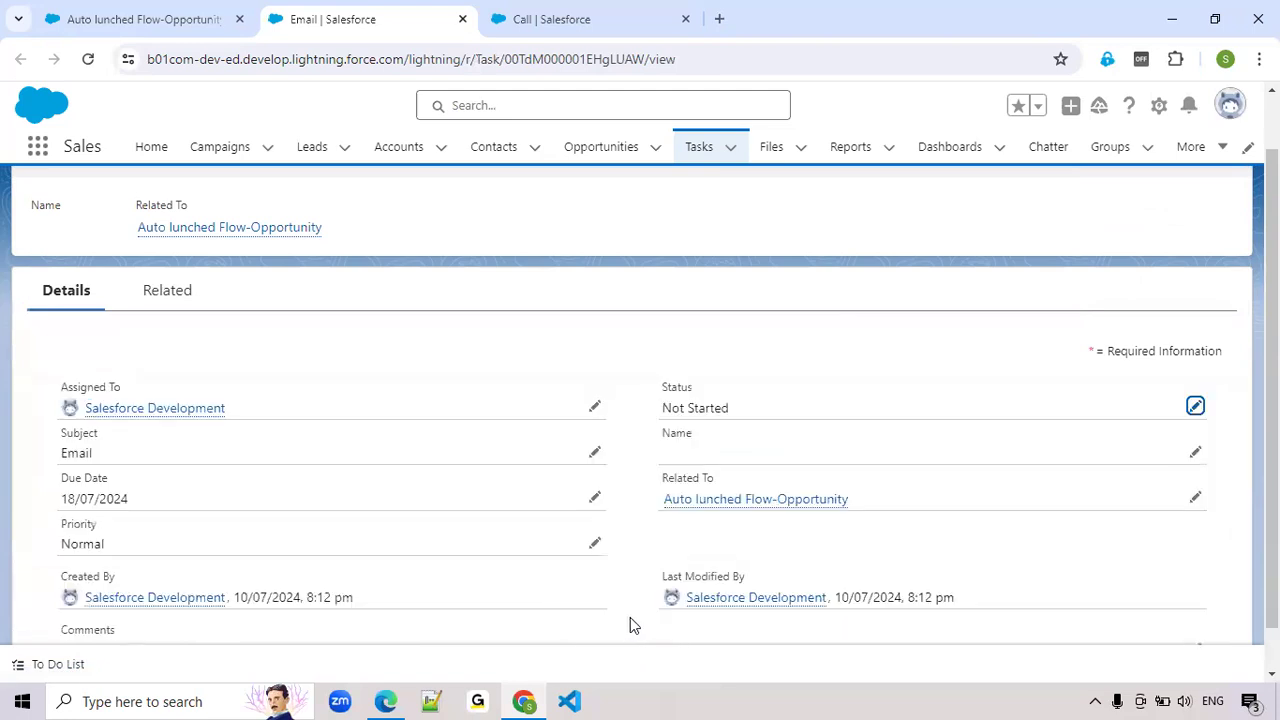
Return to the opportunity record, search the available apps for "au", and open the Automation app in a new browser tab
click(110, 14)
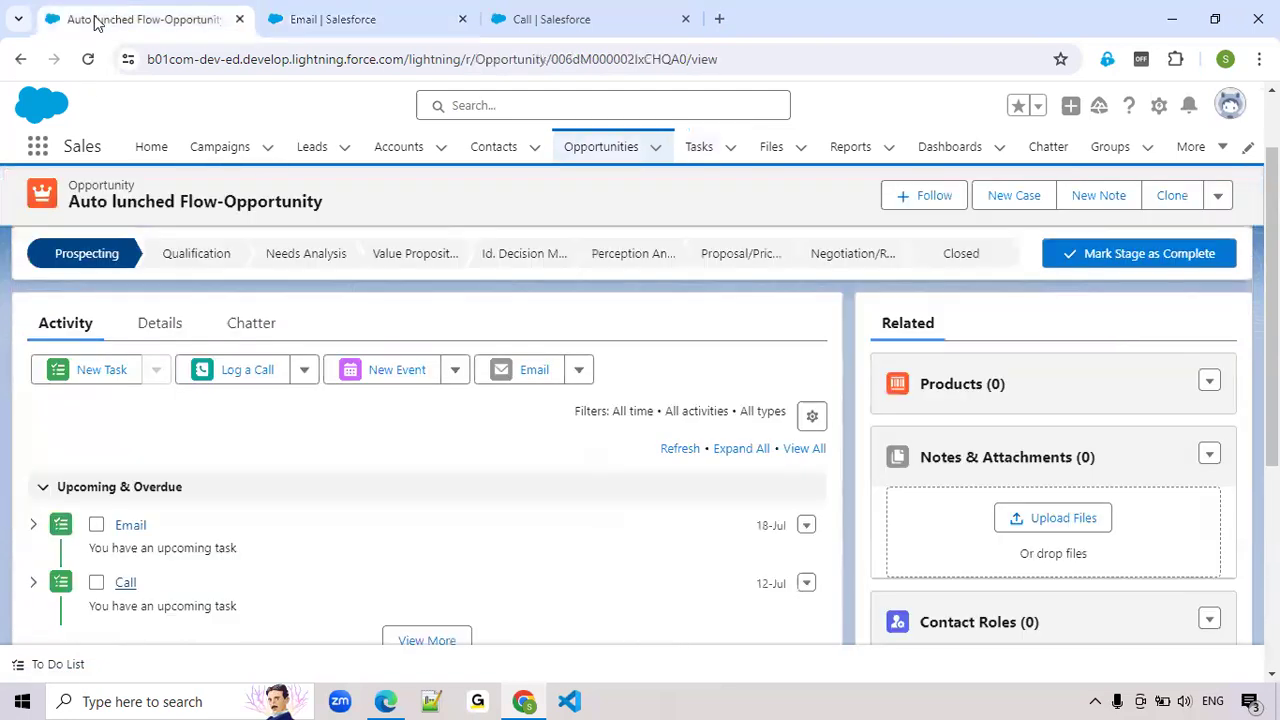
click(33, 149)
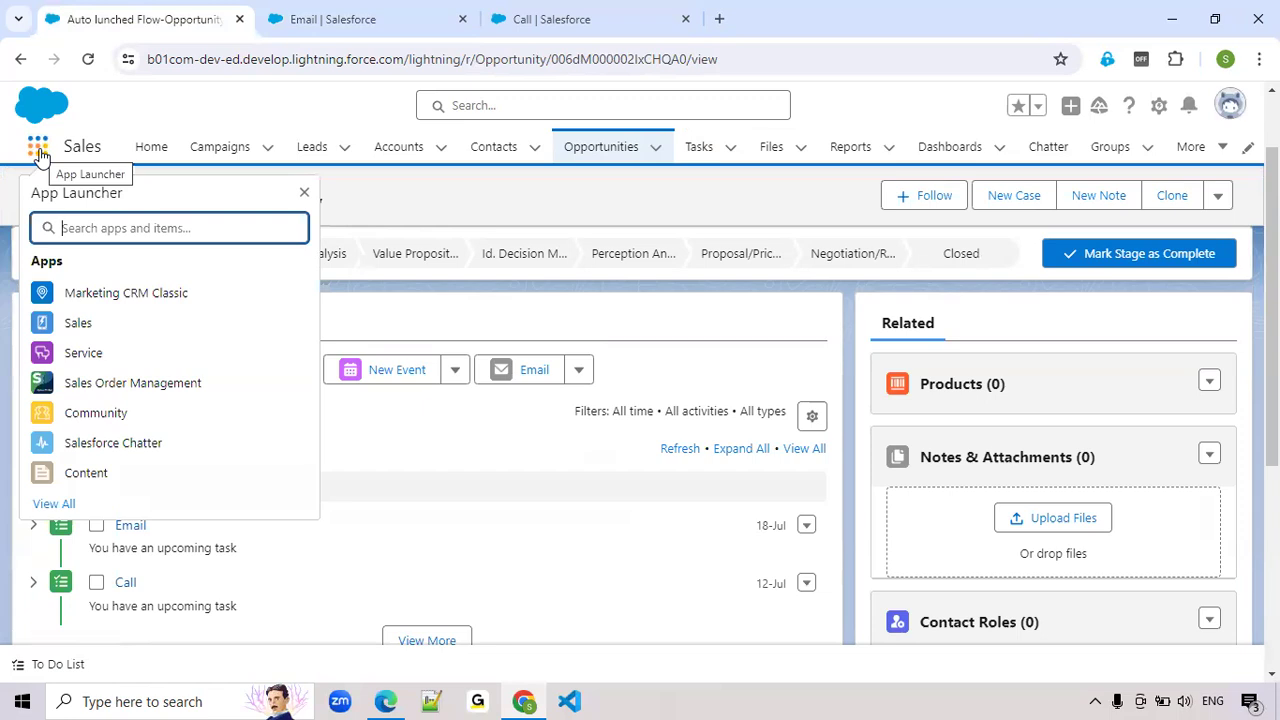
text(au)
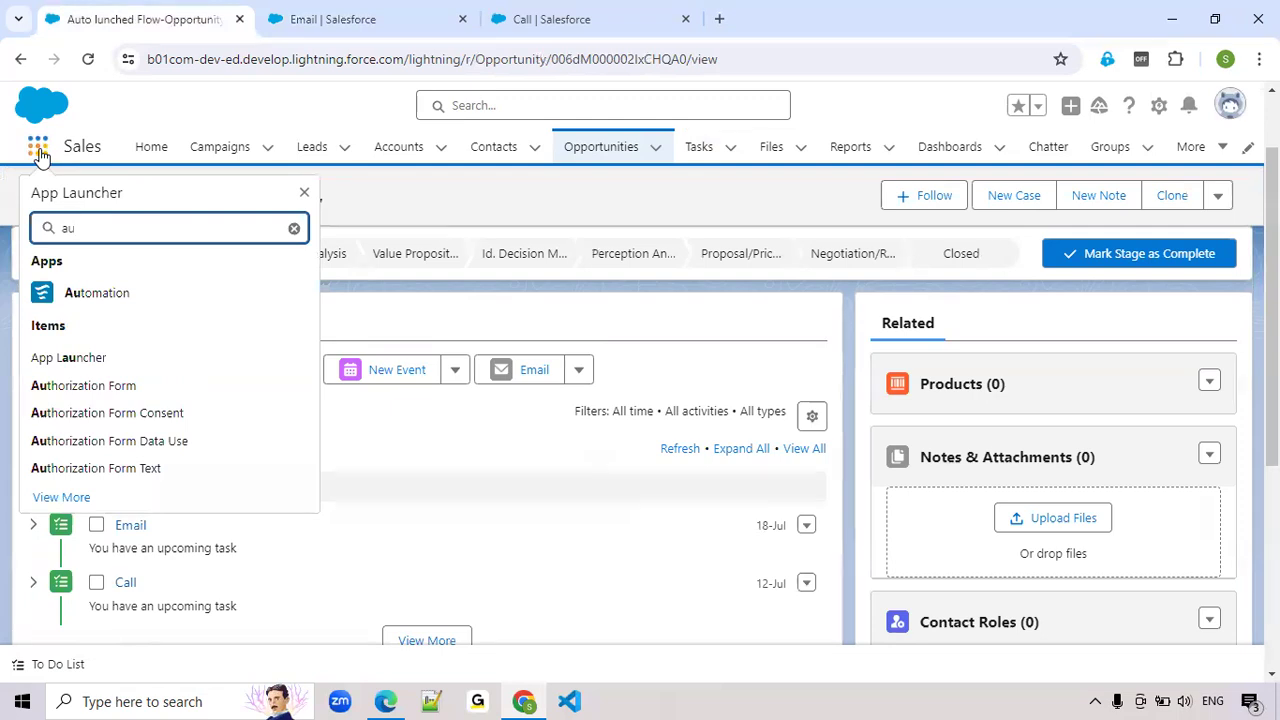
double_click(101, 228)
ctrl+click(101, 300)
click(786, 19)
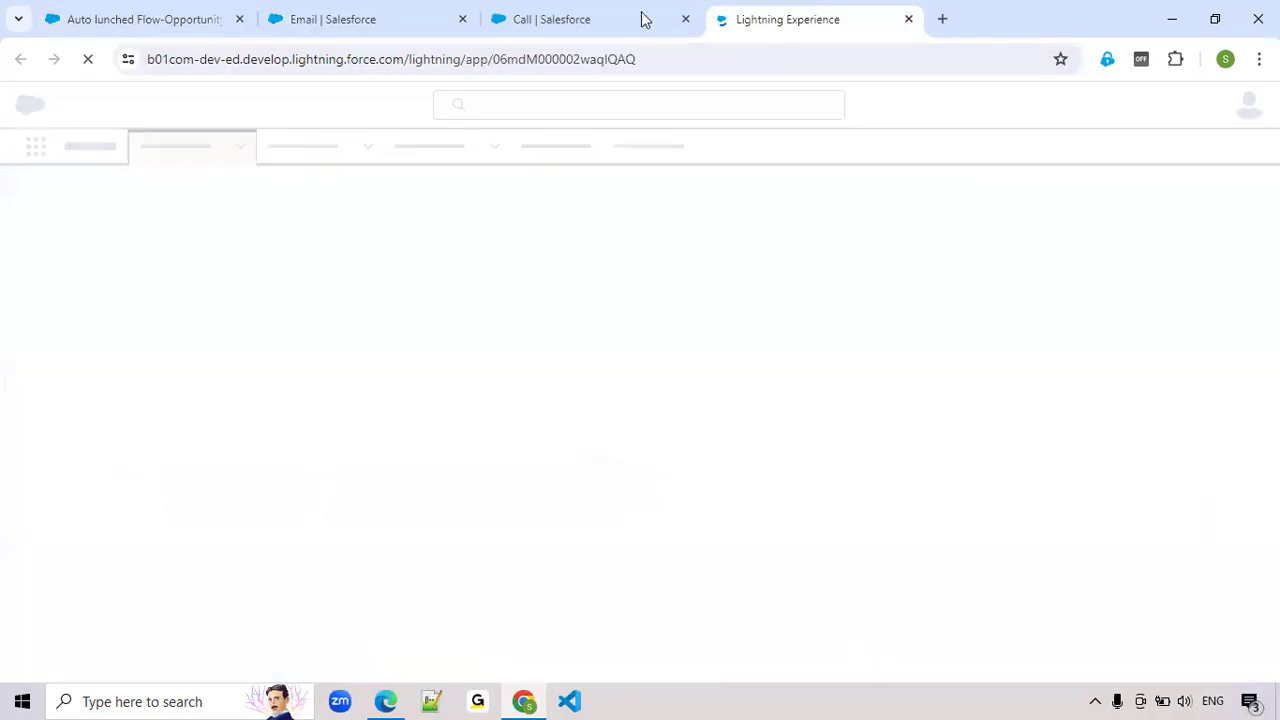
mouse_move(583, 19)
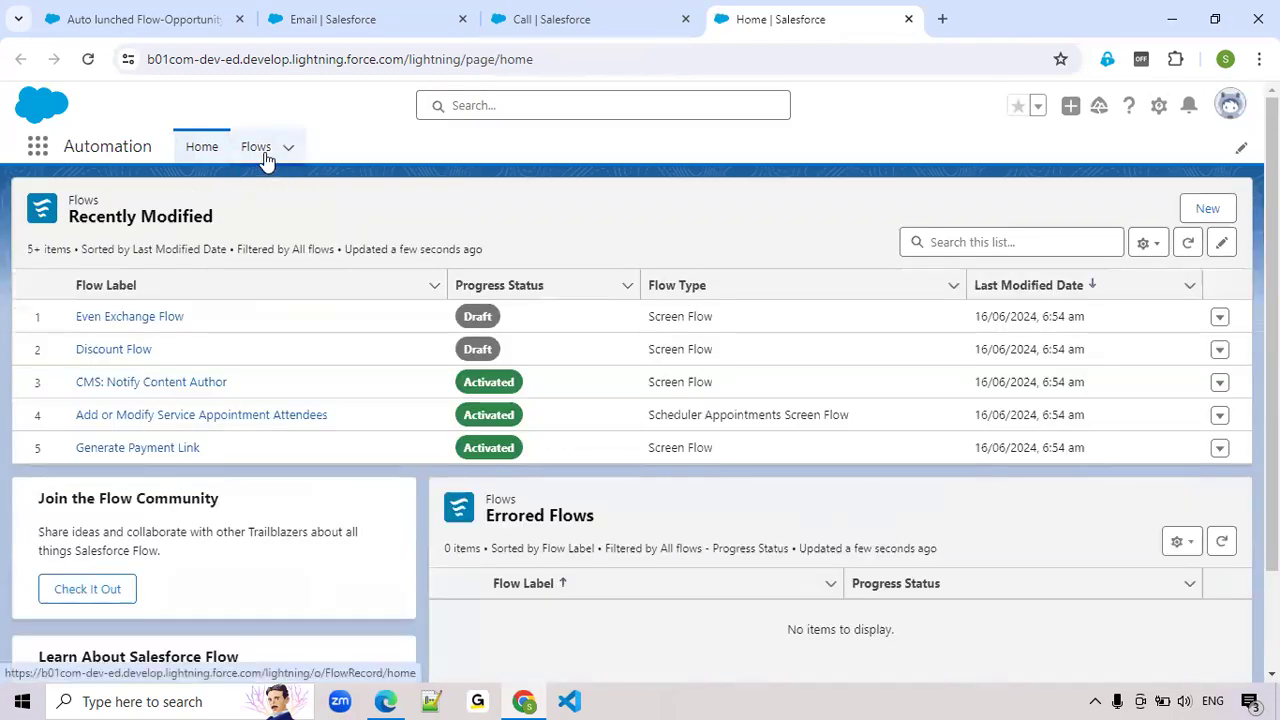
Go to the Flows list and create a new Record-Triggered Flow from scratch
click(265, 158)
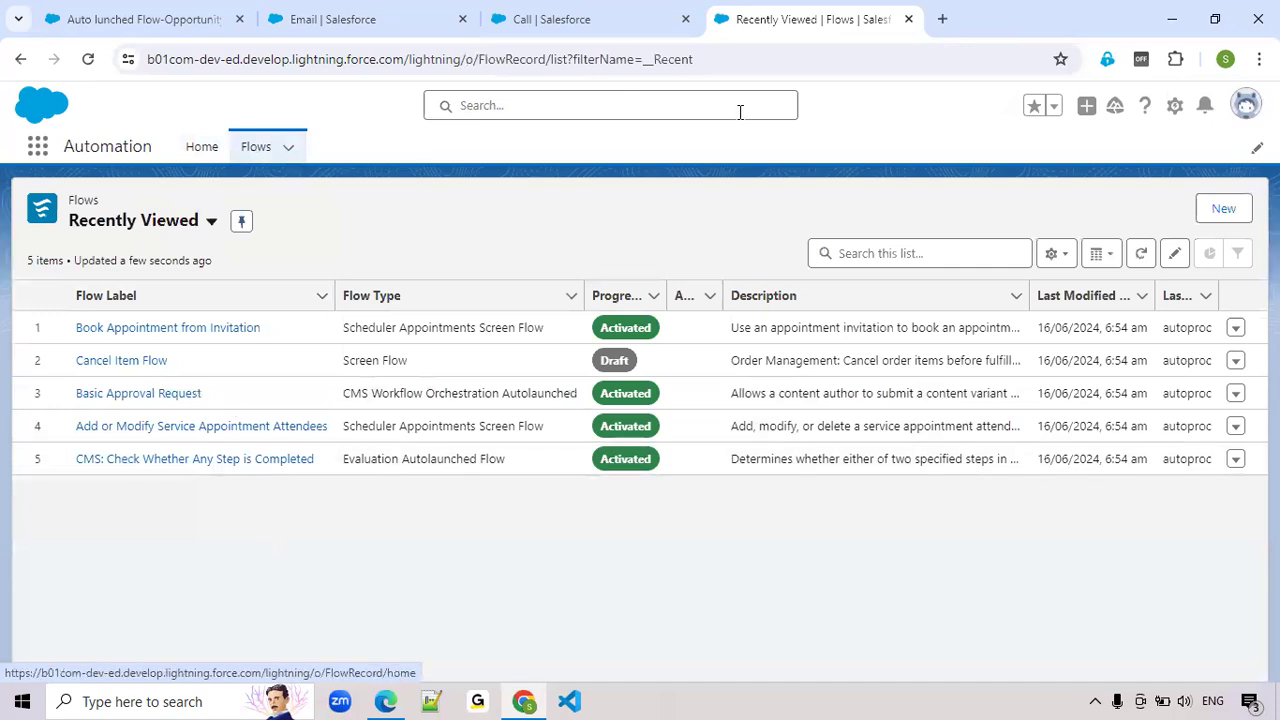
click(1222, 226)
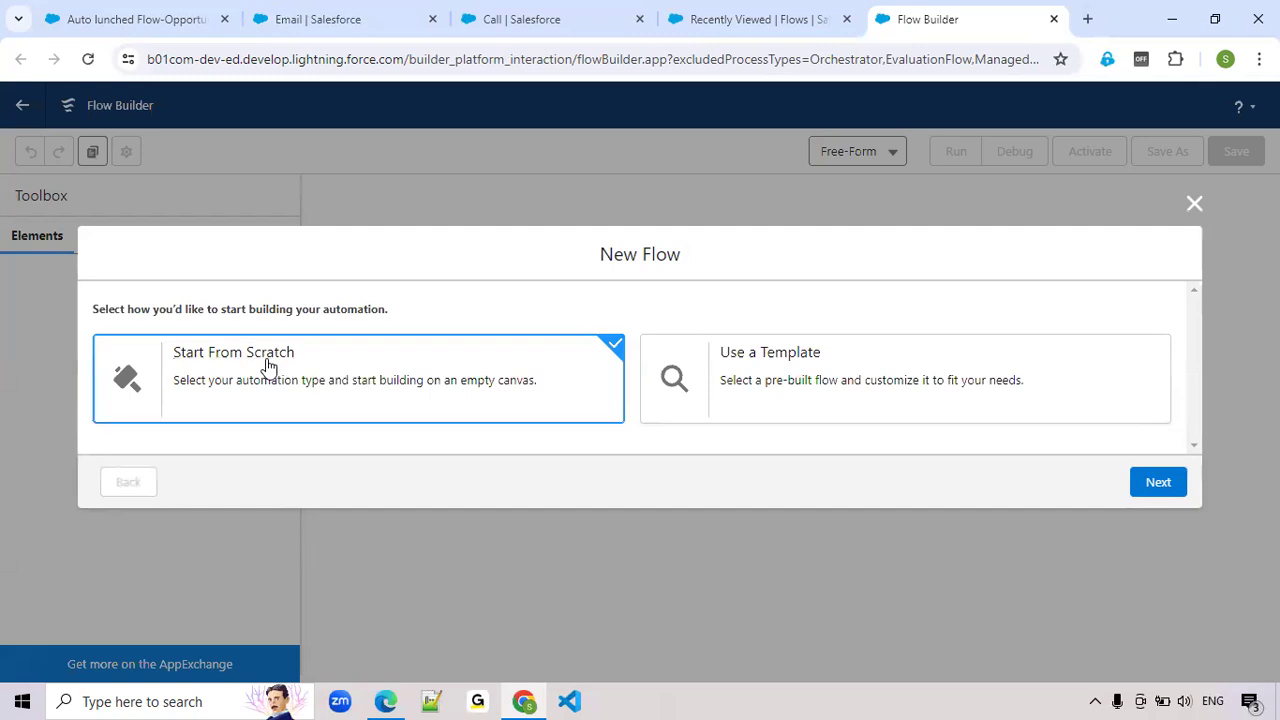
click(1157, 484)
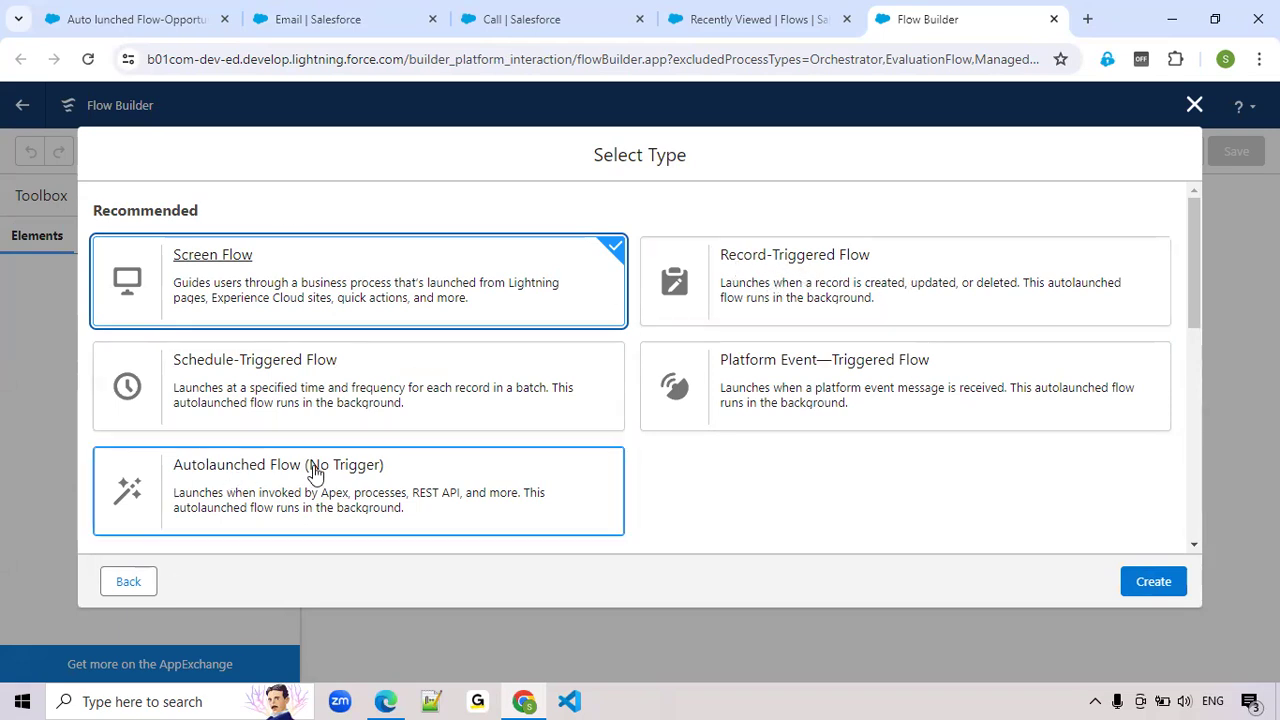
click(824, 256)
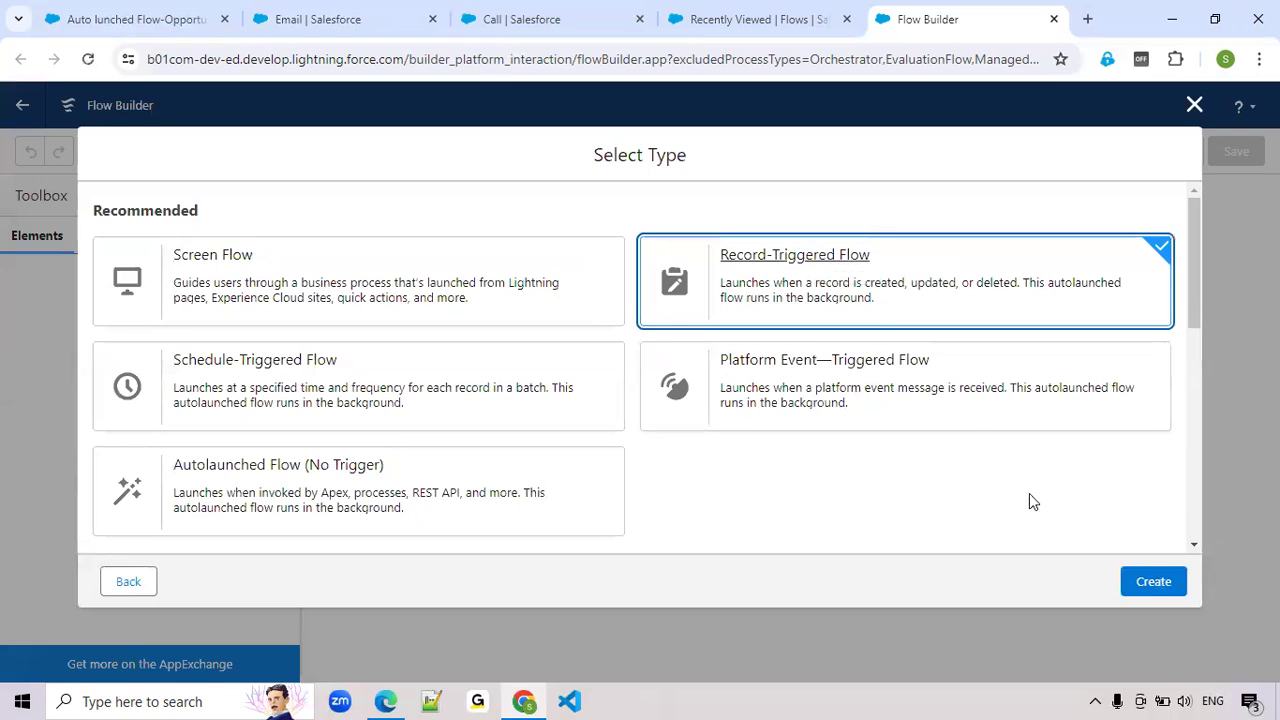
click(1153, 582)
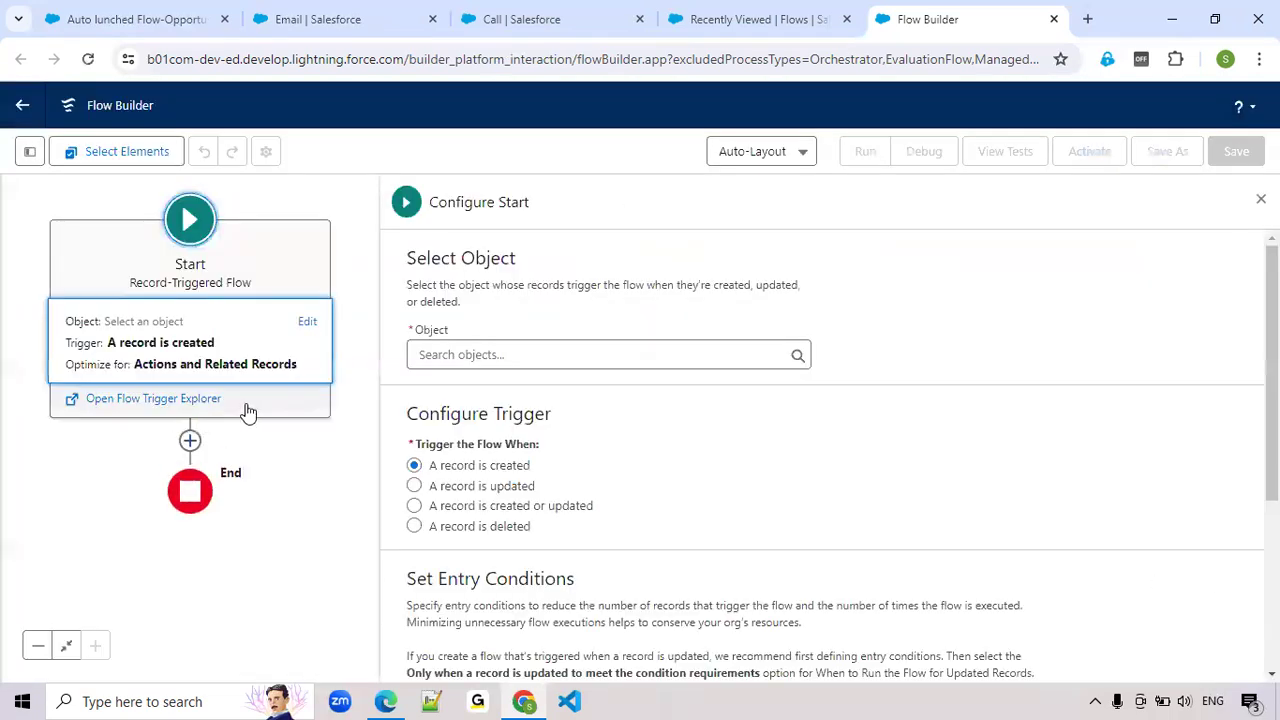
Configure the flow's start with the Opportunity object, triggered when a record is created or updated
click(460, 354)
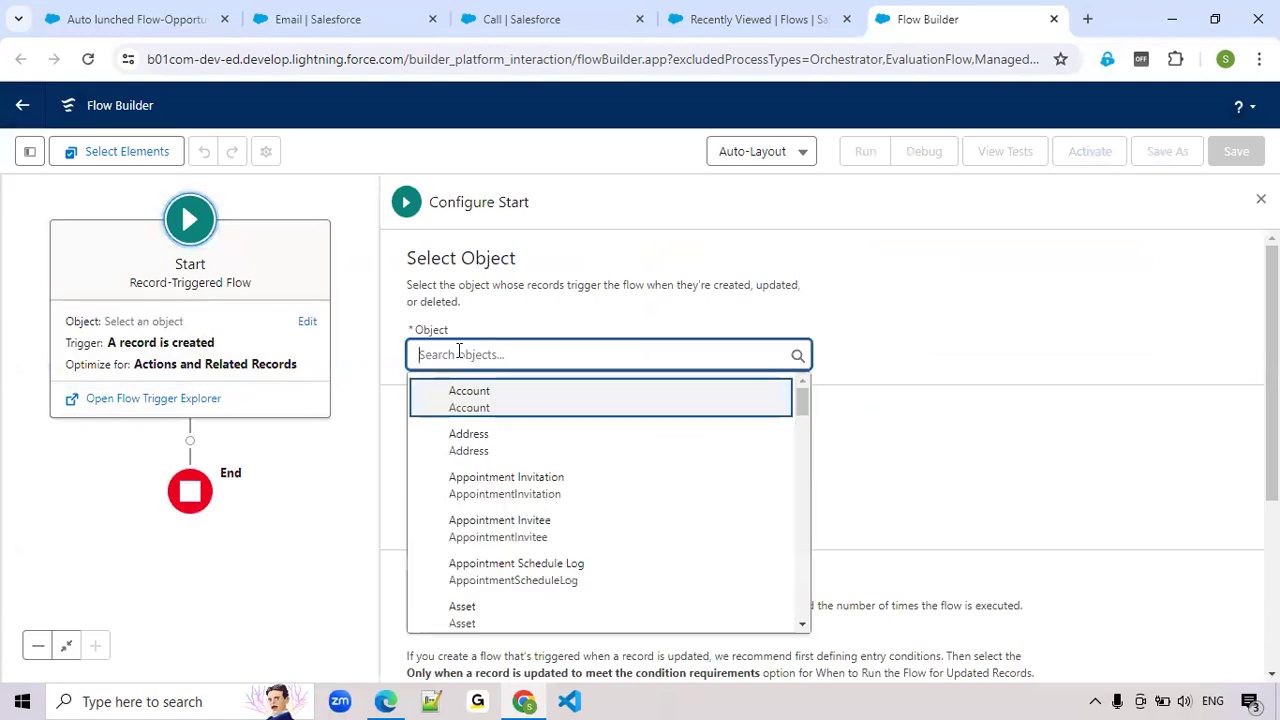
text(opp)
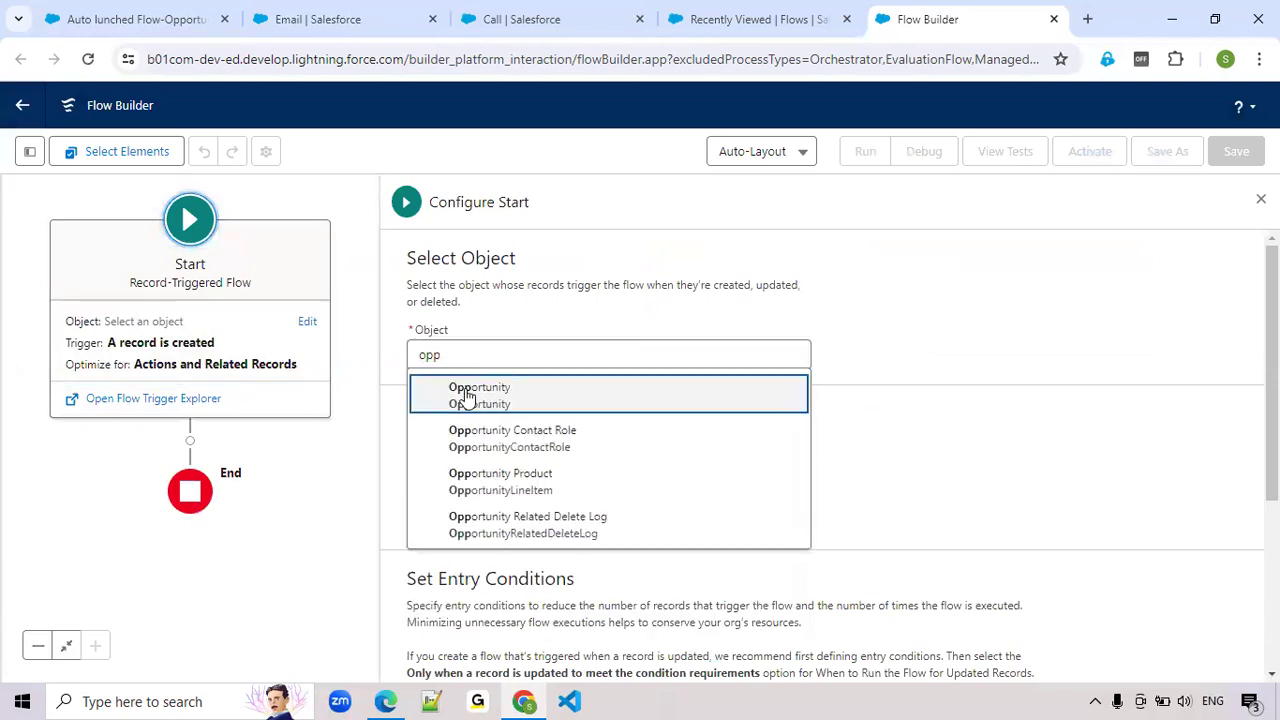
click(466, 396)
scroll(475, 395, down, 1)
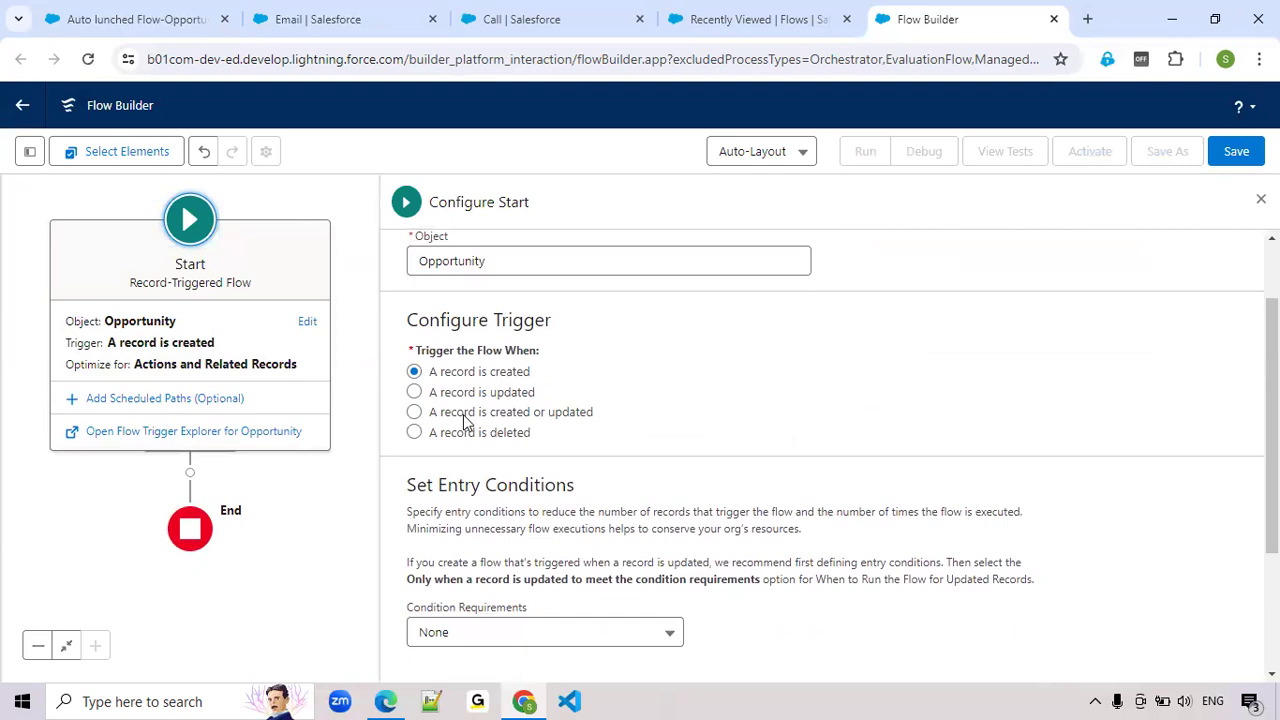
click(414, 411)
scroll(666, 476, down, 3)
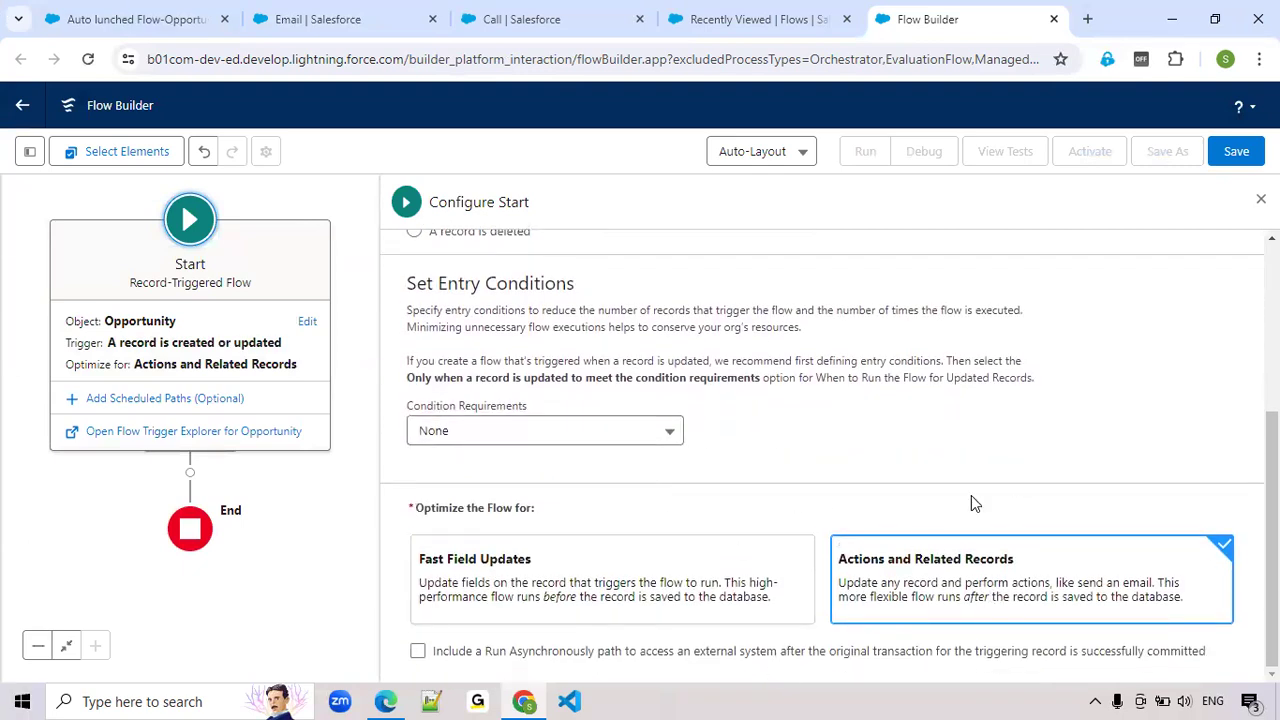
click(1261, 199)
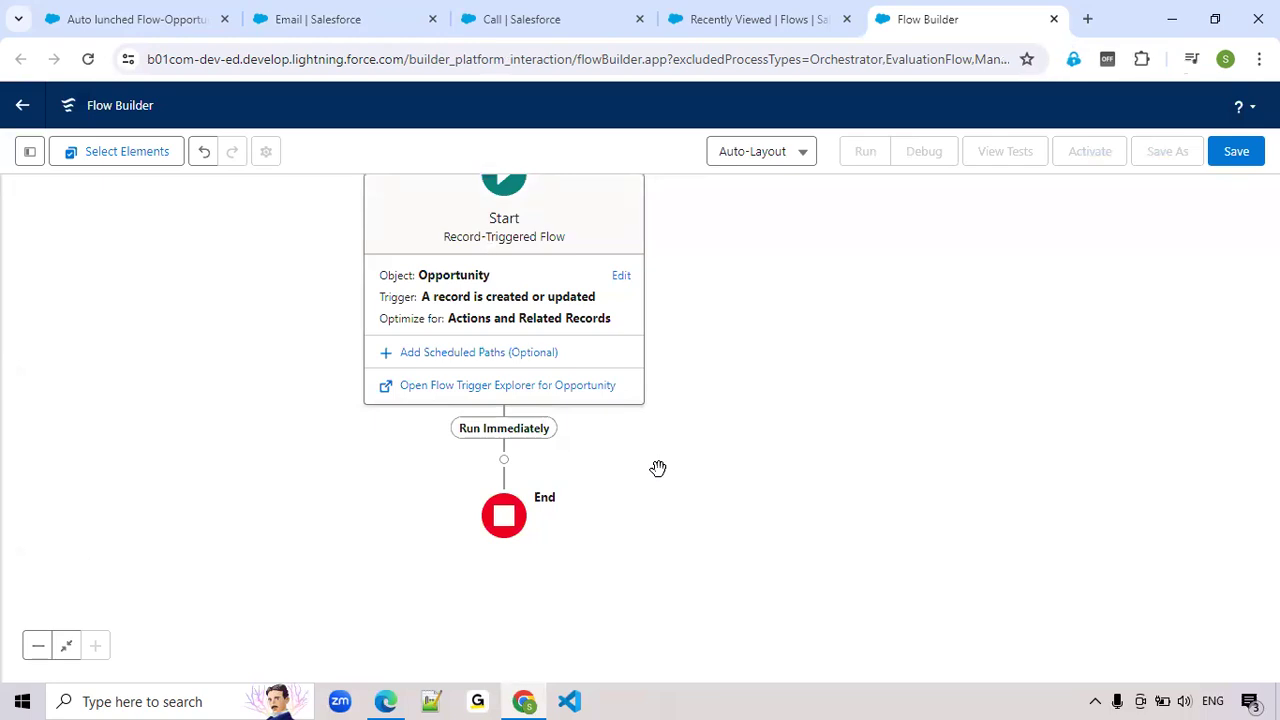
Add a Decision element after the start's Run Immediately path and label it "Opportunity is Closed?"
click(504, 462)
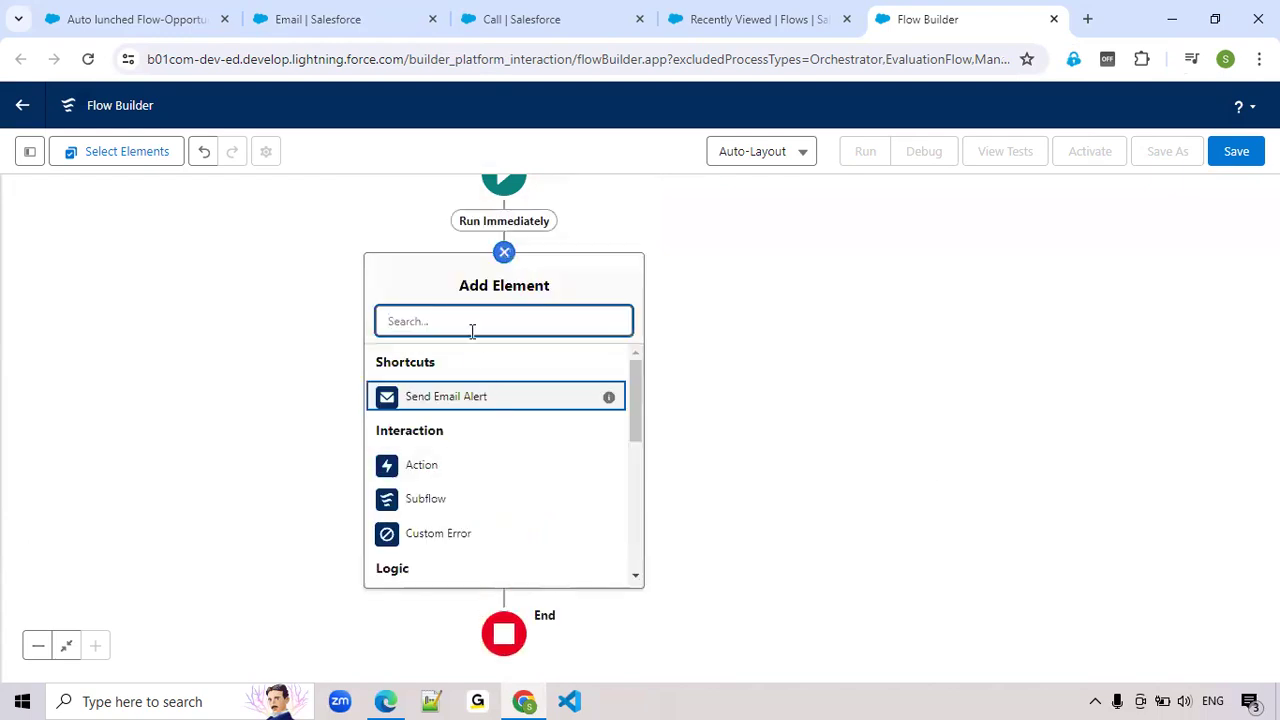
text(Dec)
click(435, 368)
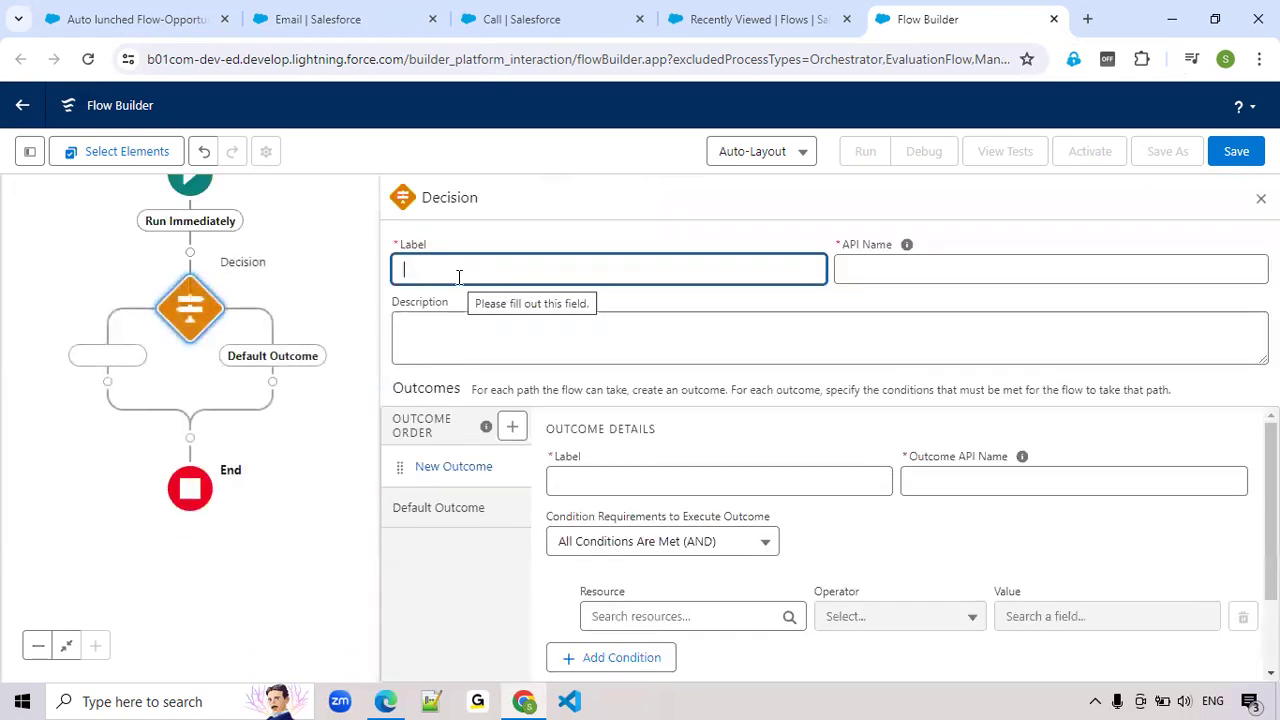
text(Opportunity)
text( Is)
text(is Closed)
text(?)
key(Tab)
Label the decision's new outcome "is Closed?"
click(652, 481)
text(I)
text(s)
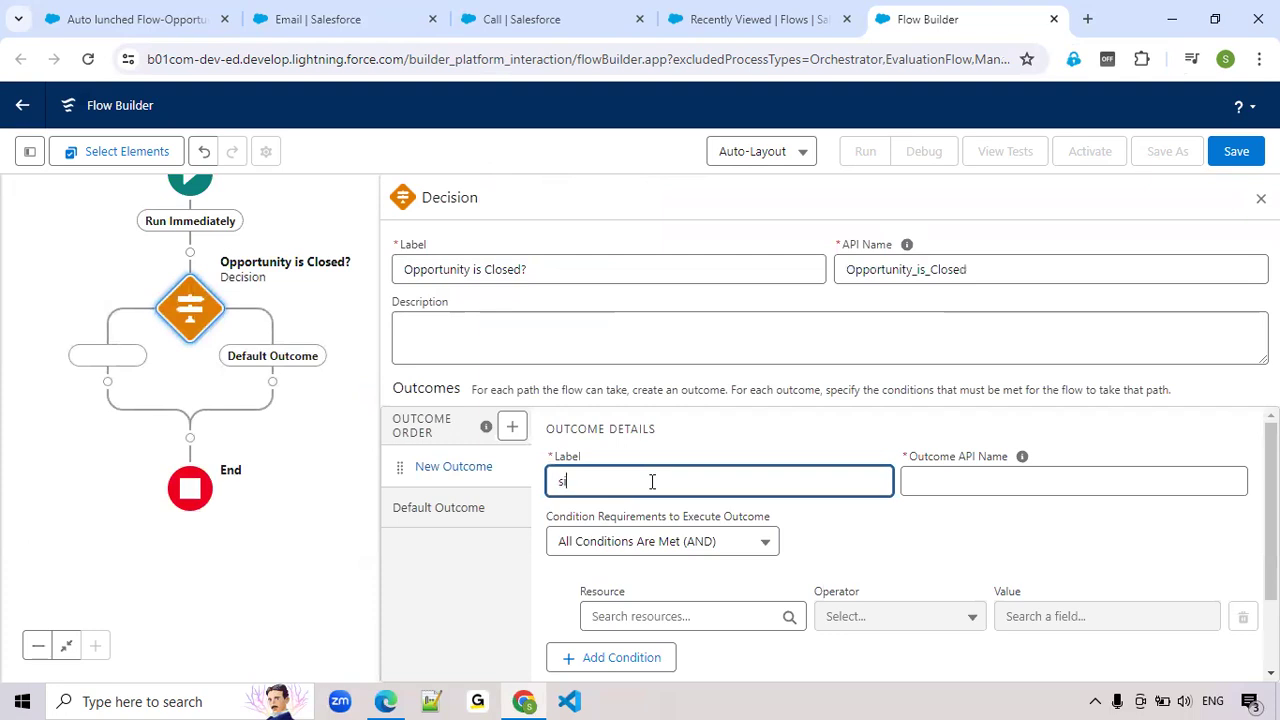
text(s Closed?)
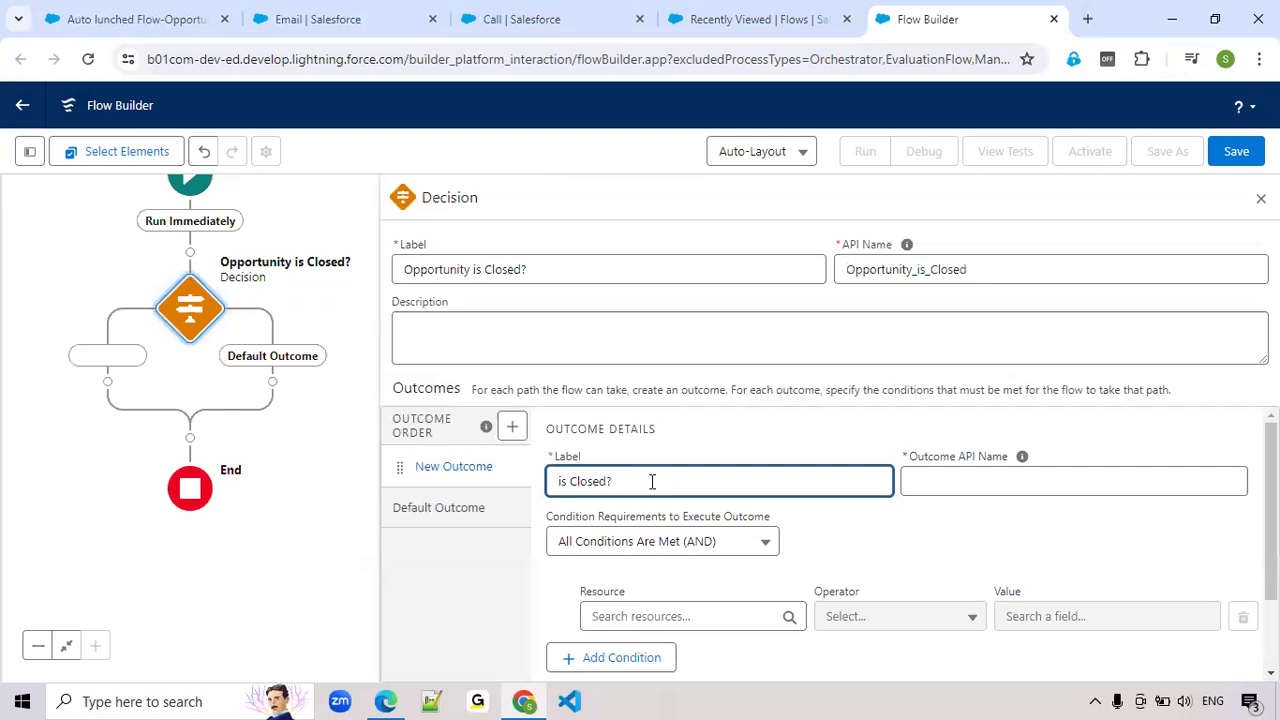
Set the outcome's first condition to Triggering Opportunity > Stage Equals Closed Lost
scroll(652, 481, down, 1)
click(655, 514)
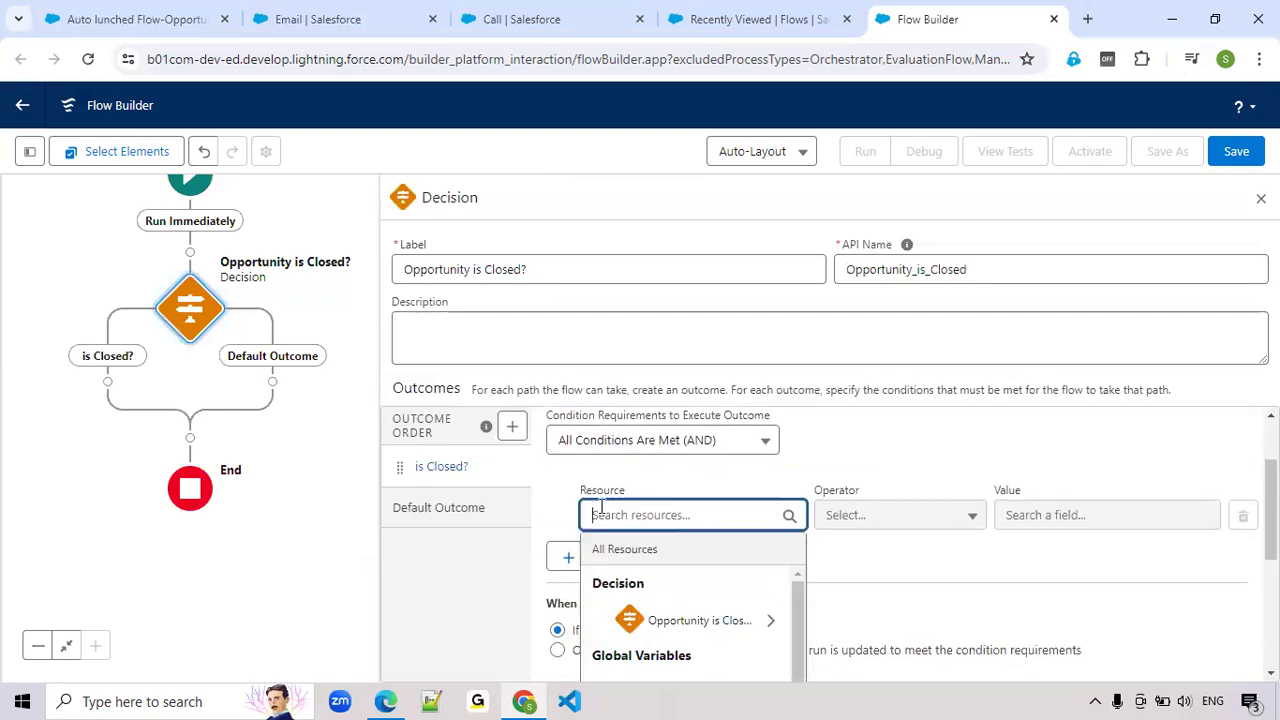
scroll(650, 508, down, 1)
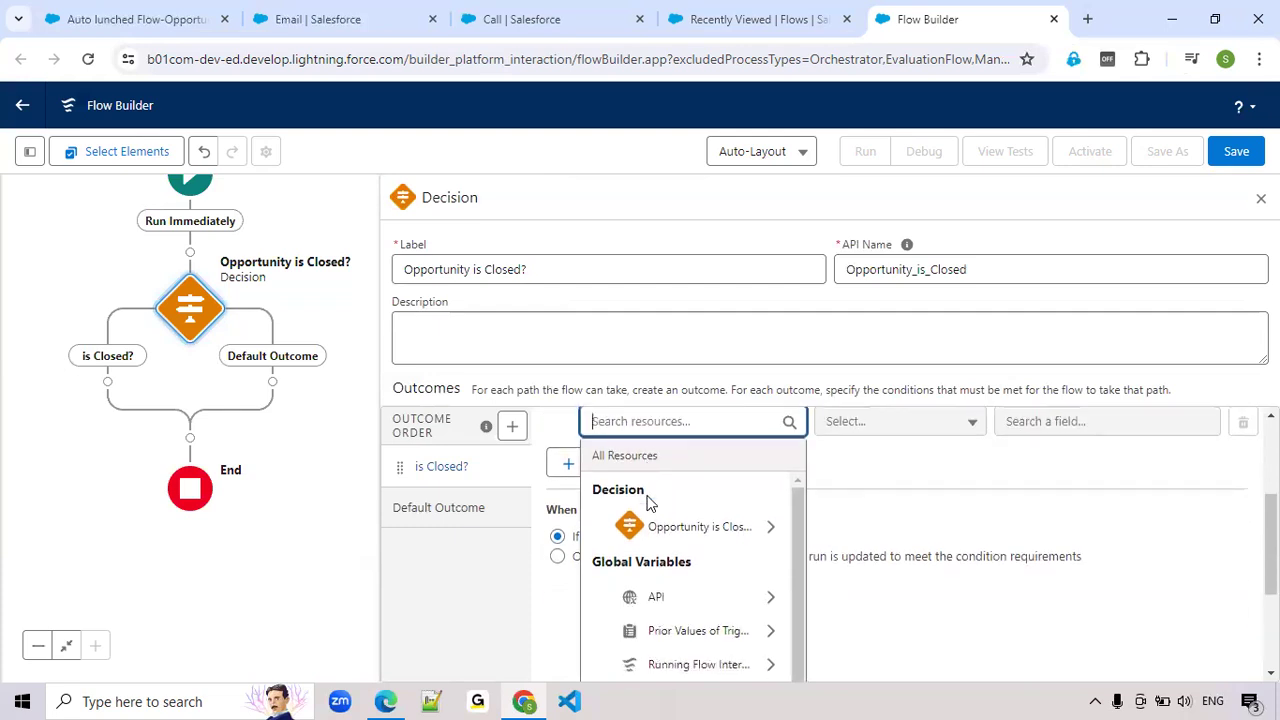
scroll(648, 504, down, 1)
text(tri)
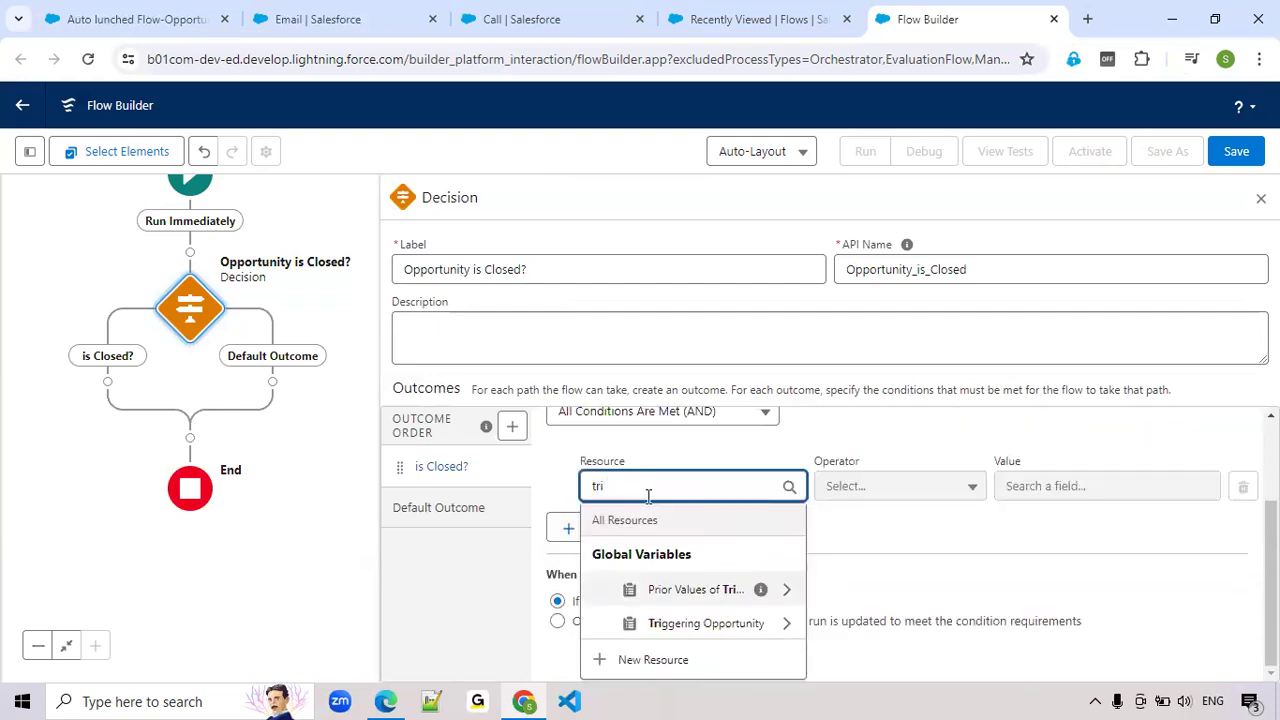
click(700, 624)
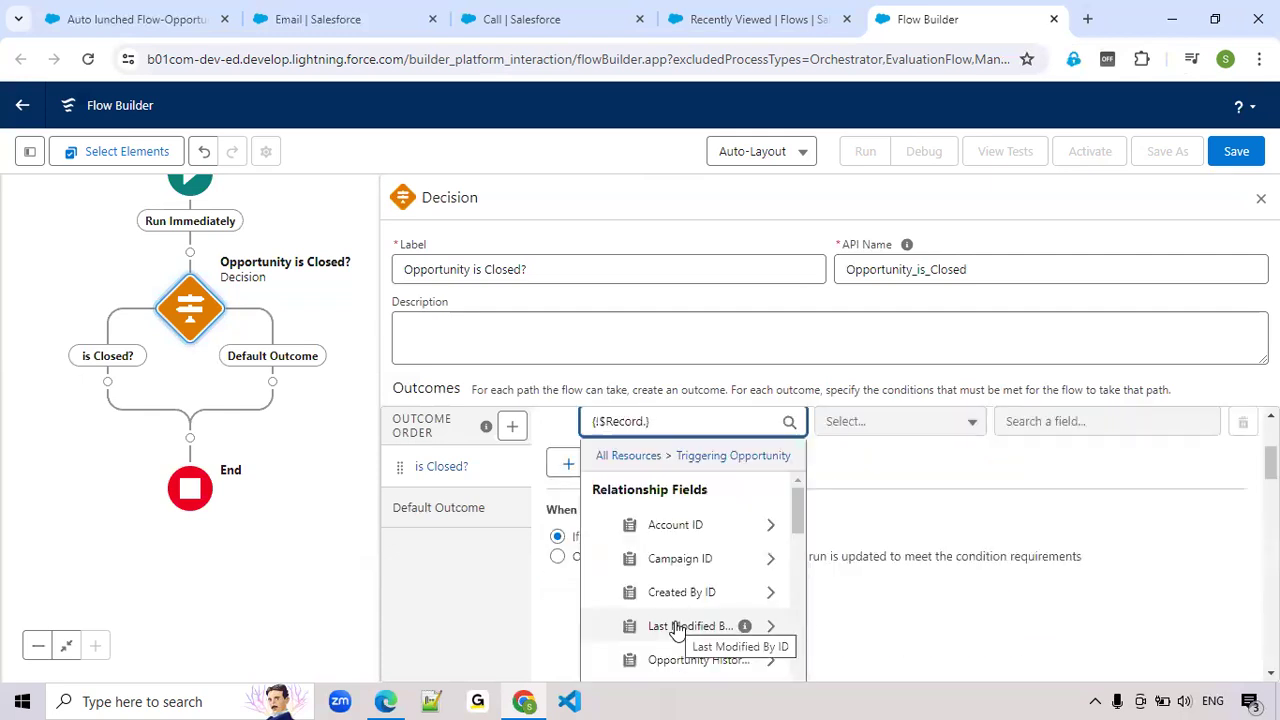
text(stage)
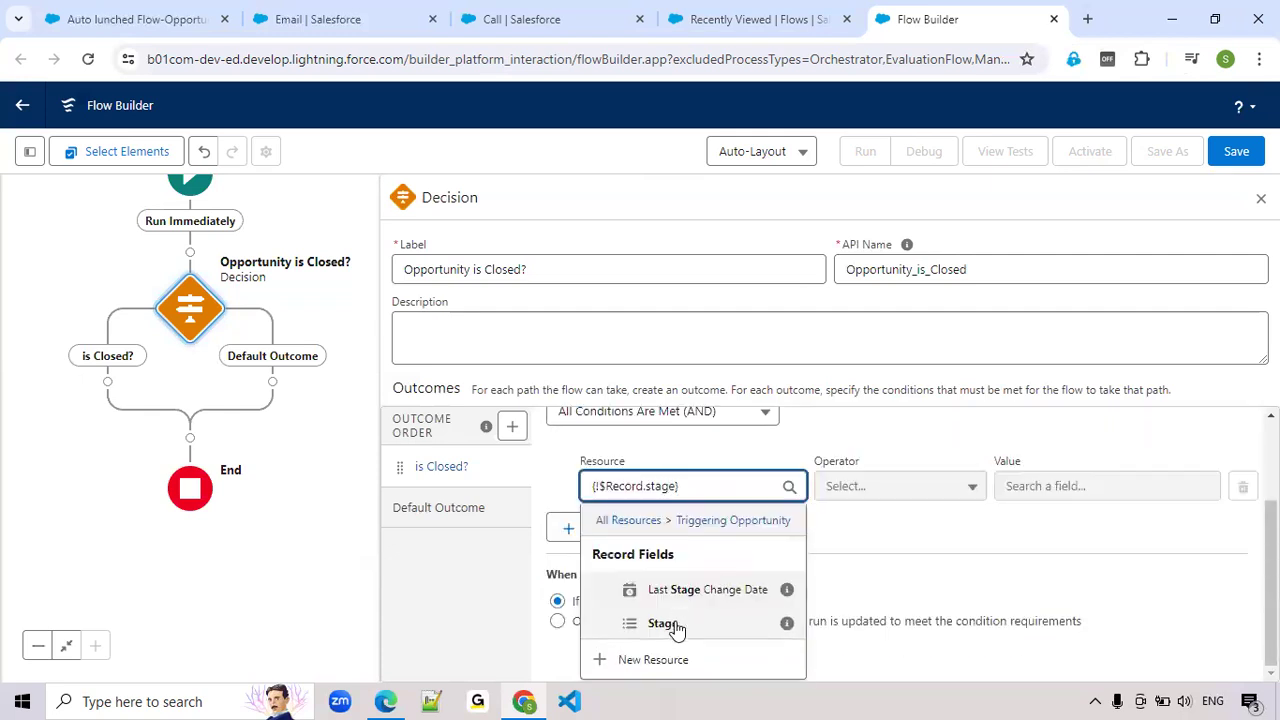
click(676, 625)
click(1038, 500)
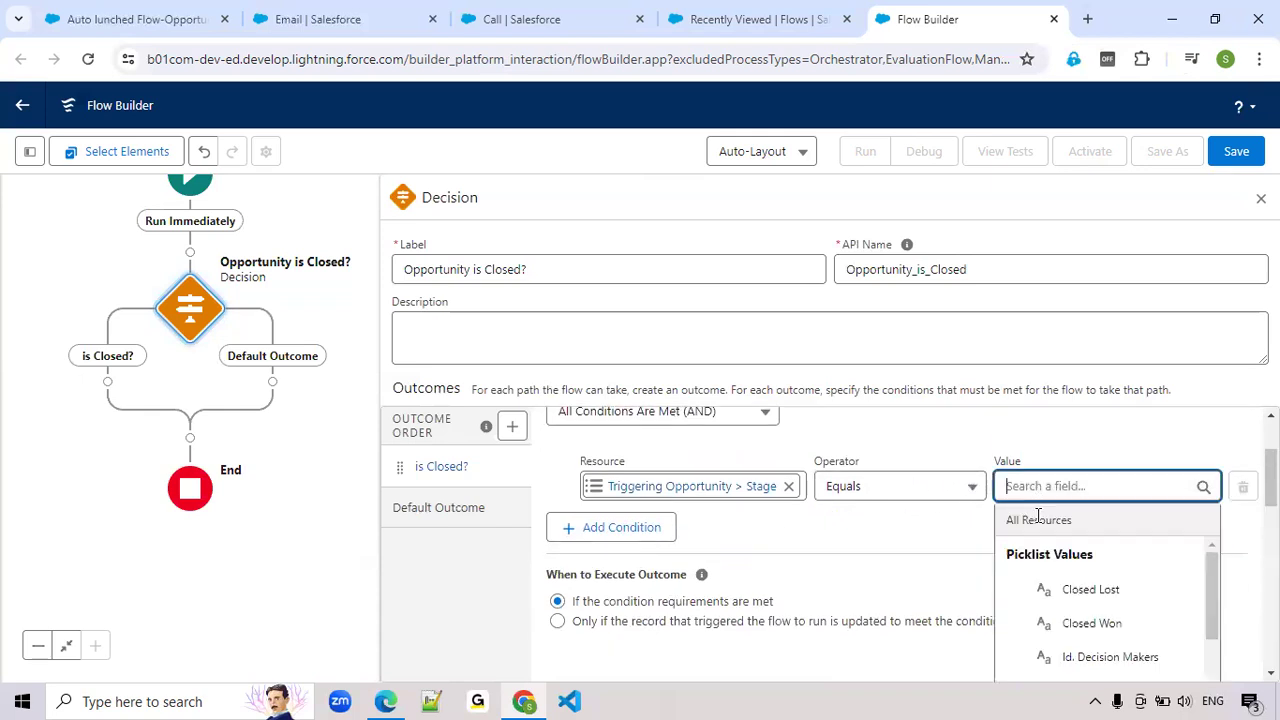
click(1057, 590)
Set the outcome to run when Any Condition Is Met (OR) and add a second condition, Triggering Opportunity > Stage Equals Closed Won
click(729, 450)
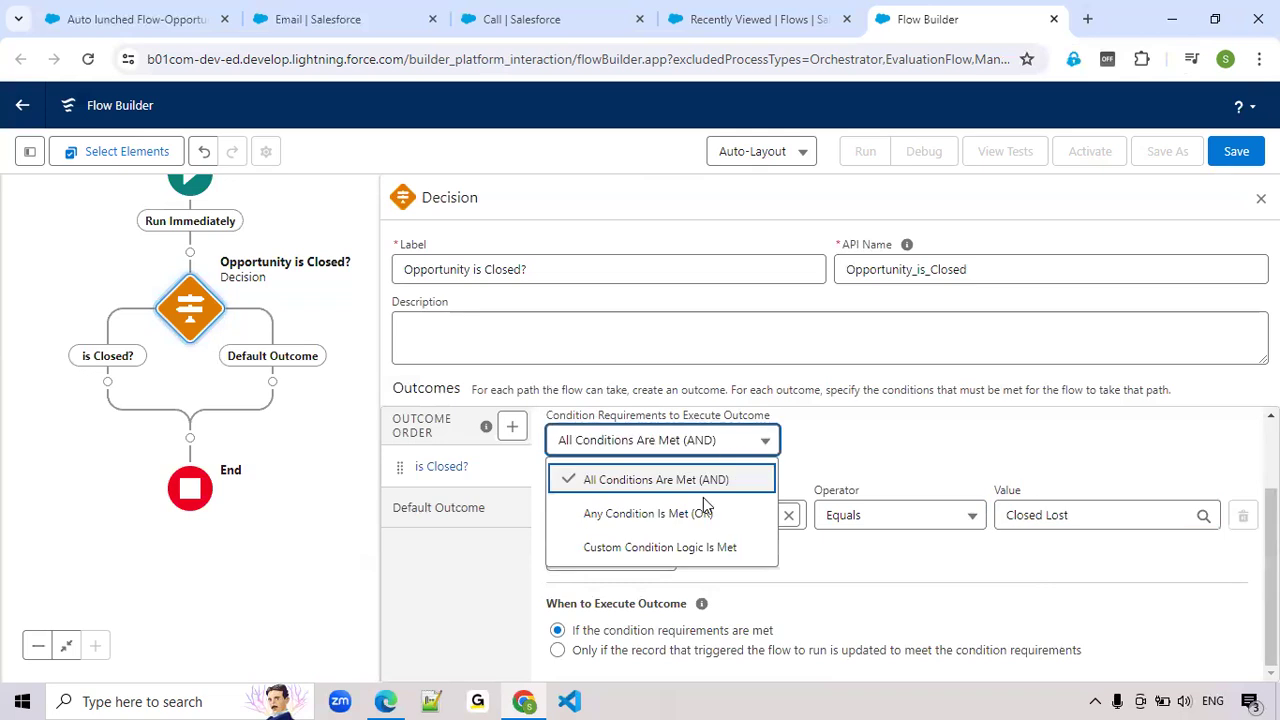
click(694, 511)
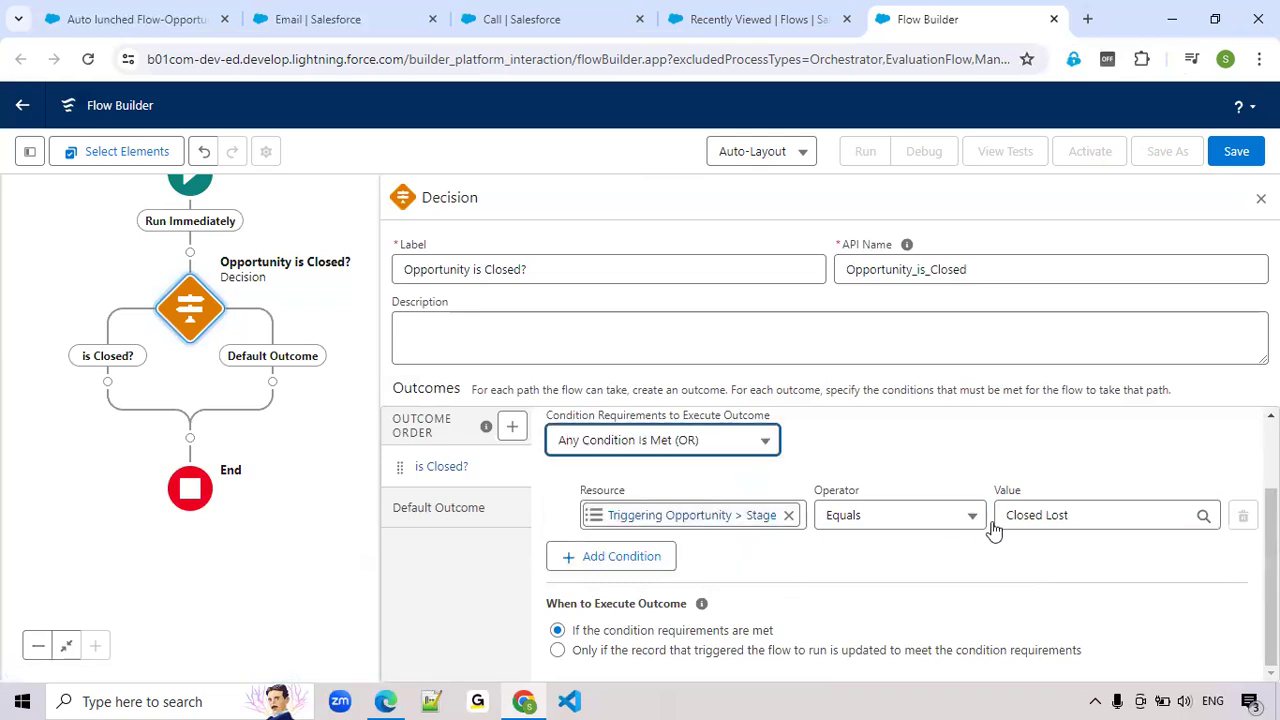
click(615, 566)
click(626, 514)
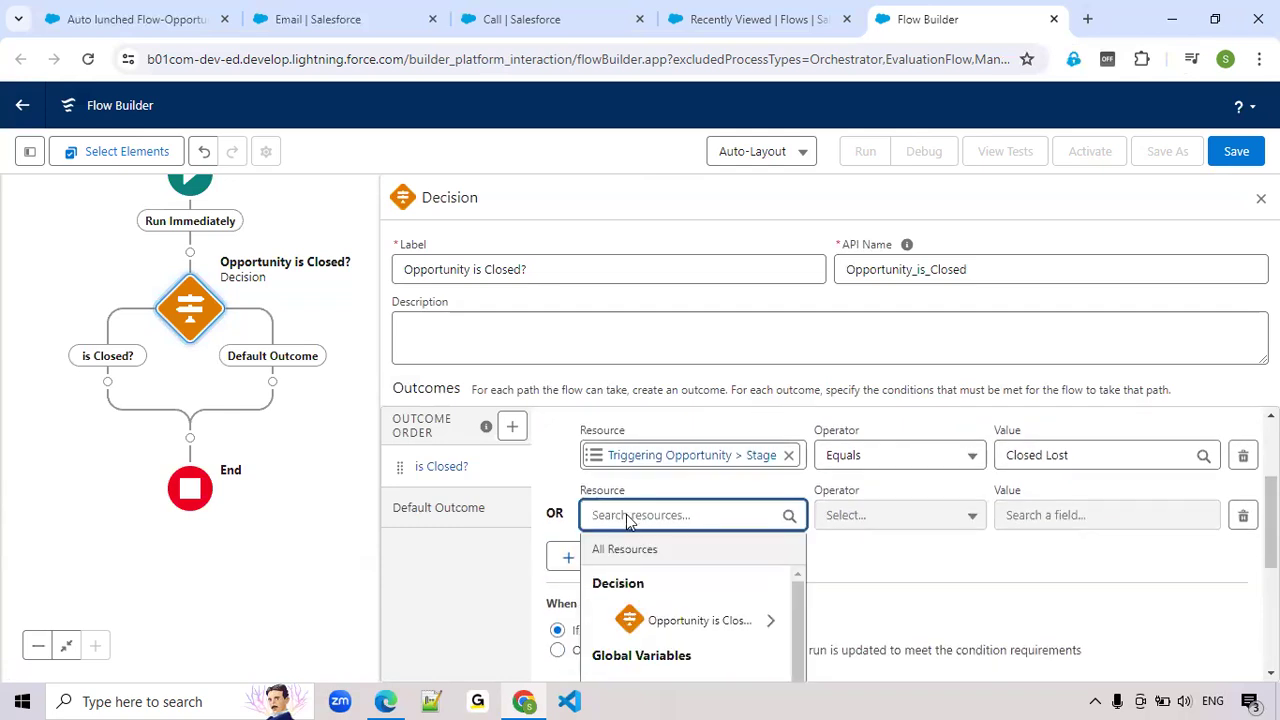
text(tr)
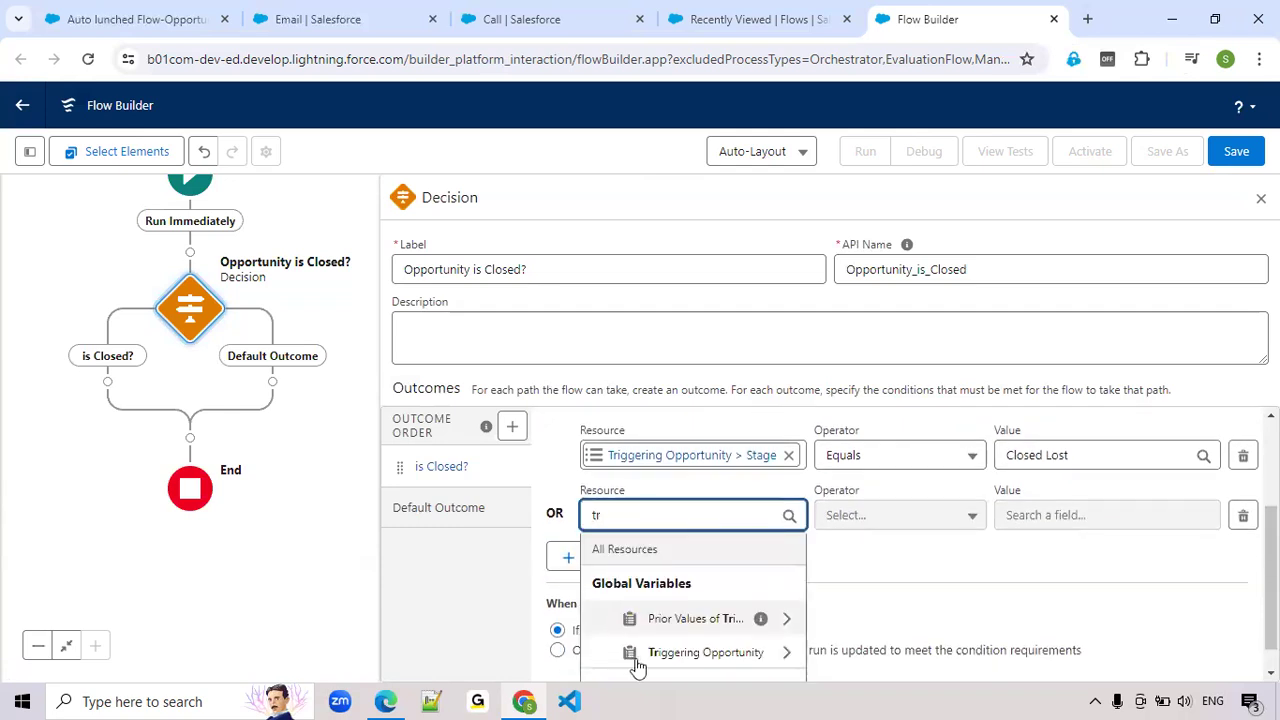
click(709, 654)
text(stage)
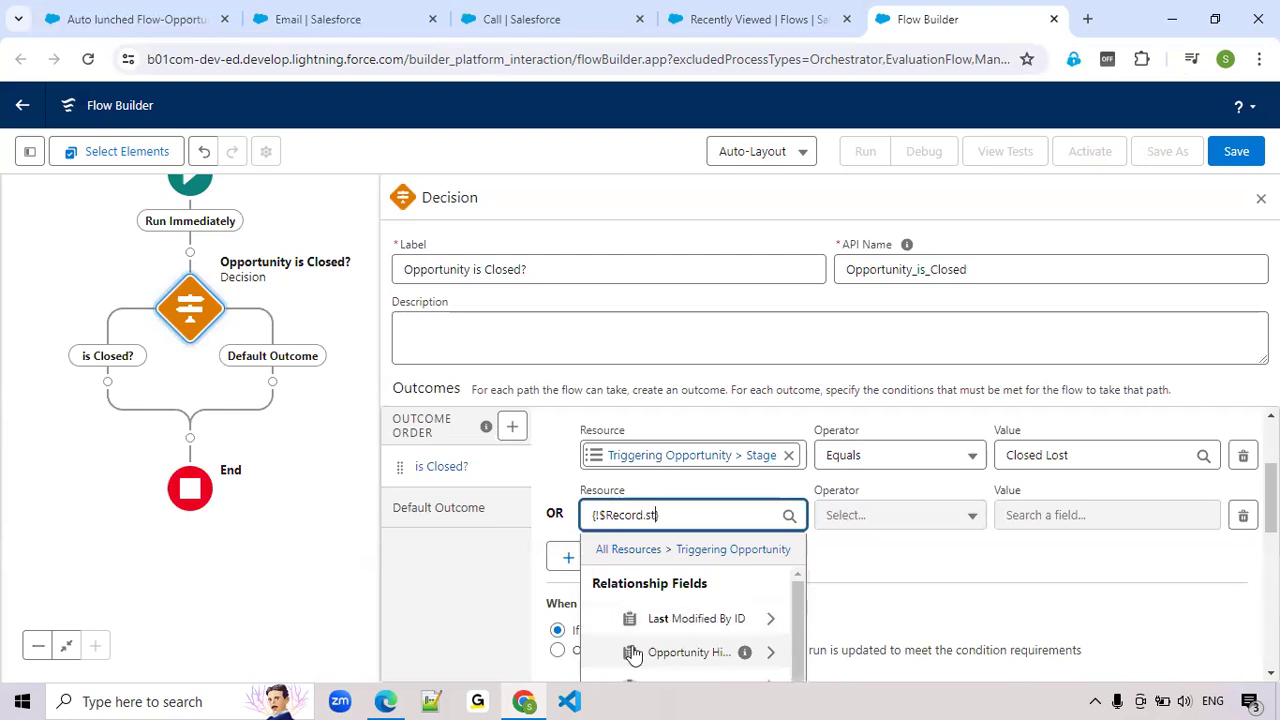
click(645, 651)
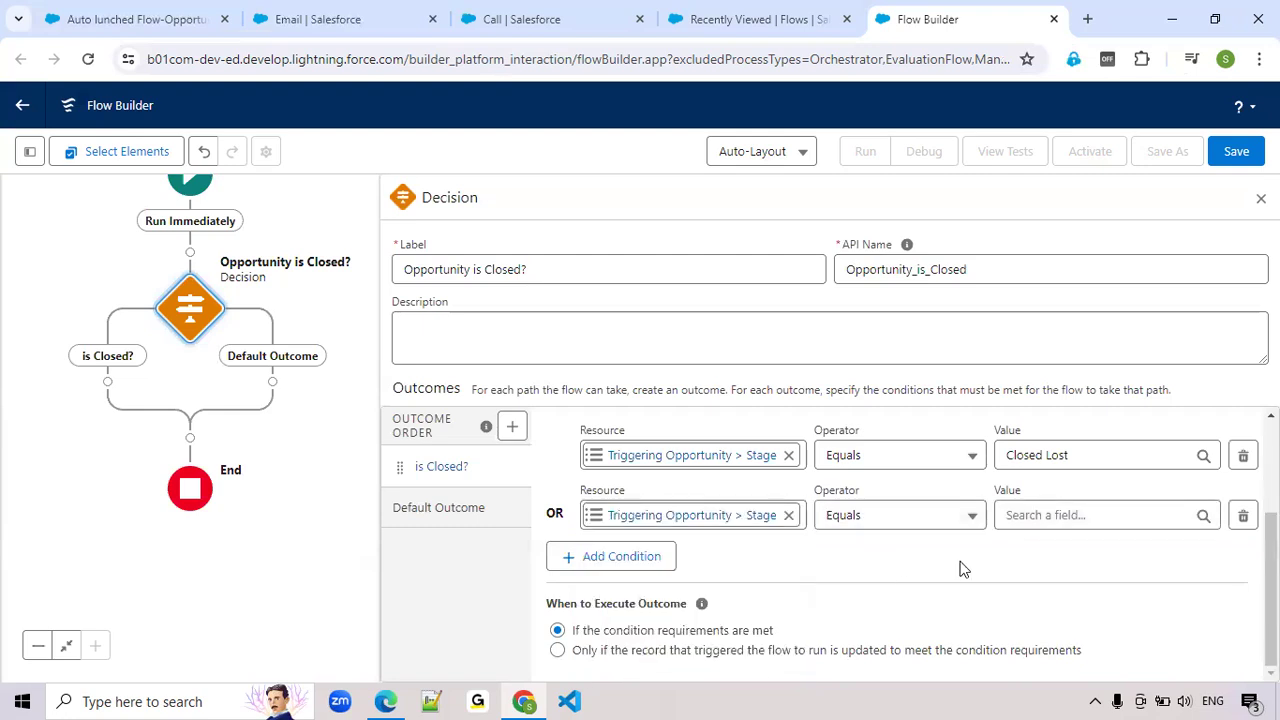
click(1032, 515)
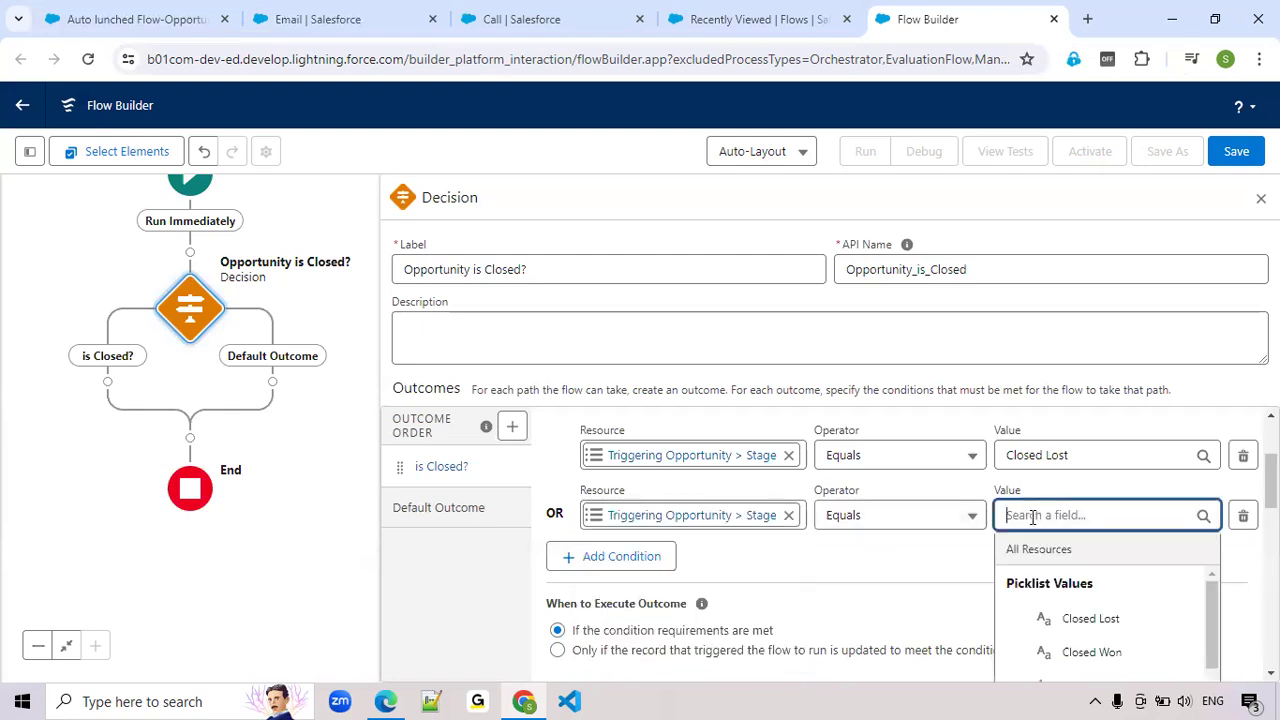
click(1072, 655)
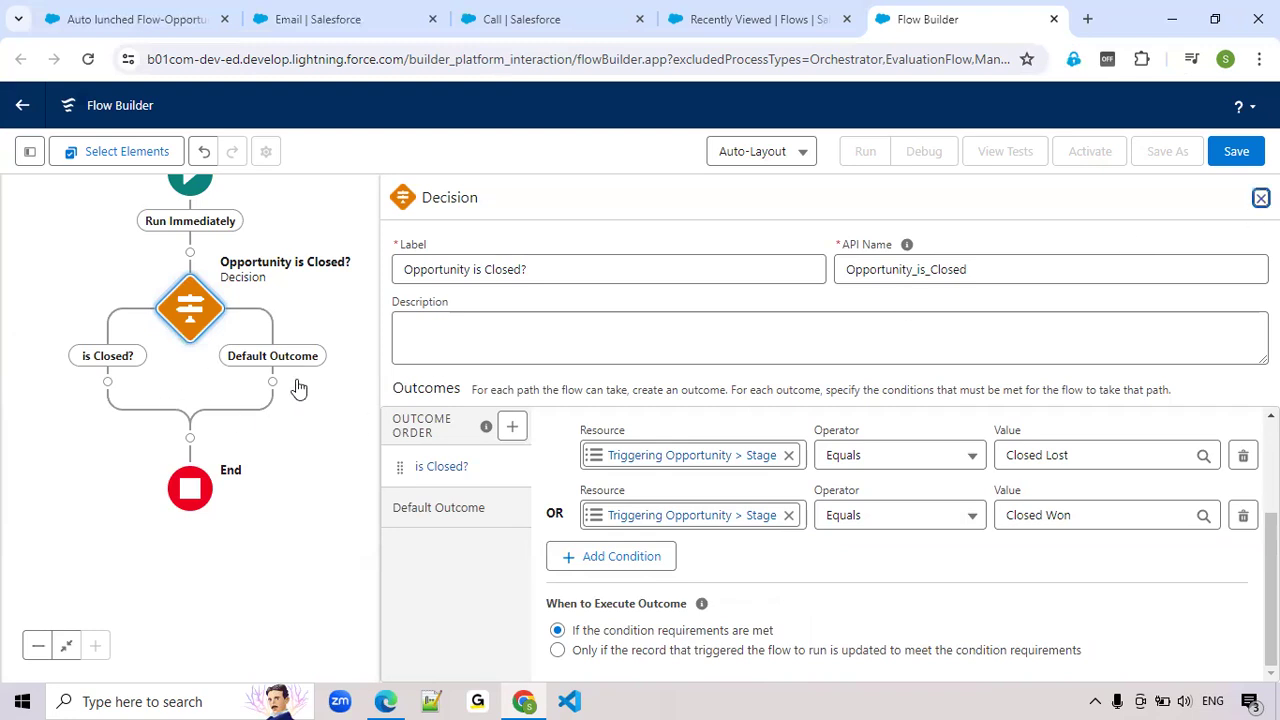
Add a Get Records element on the decision's "is Closed?" path and label it "Get Task Records"
click(107, 385)
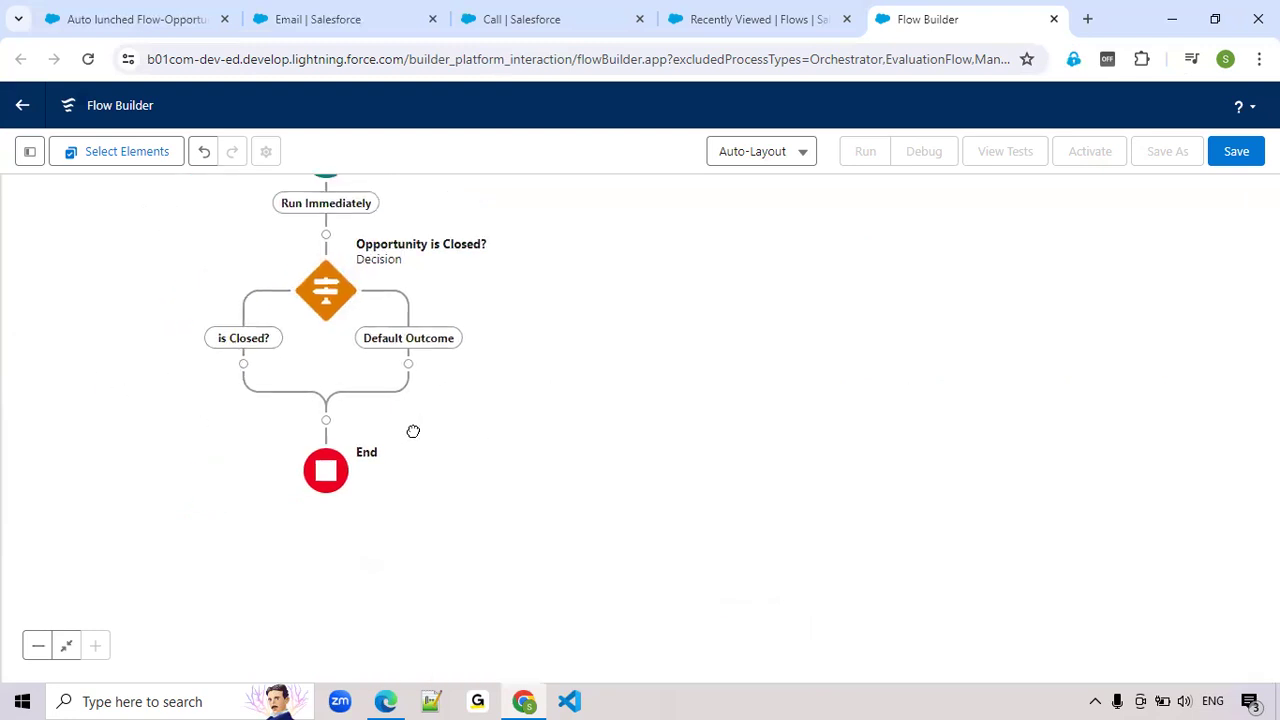
click(243, 364)
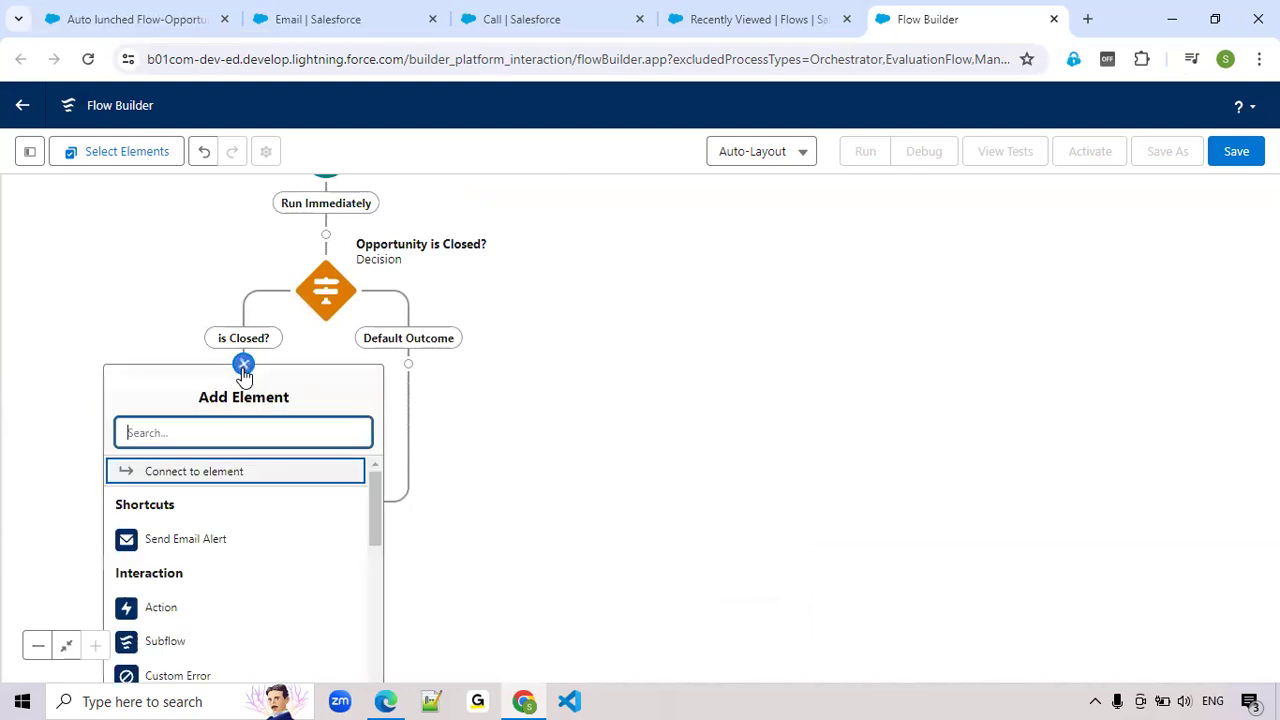
text(Ge)
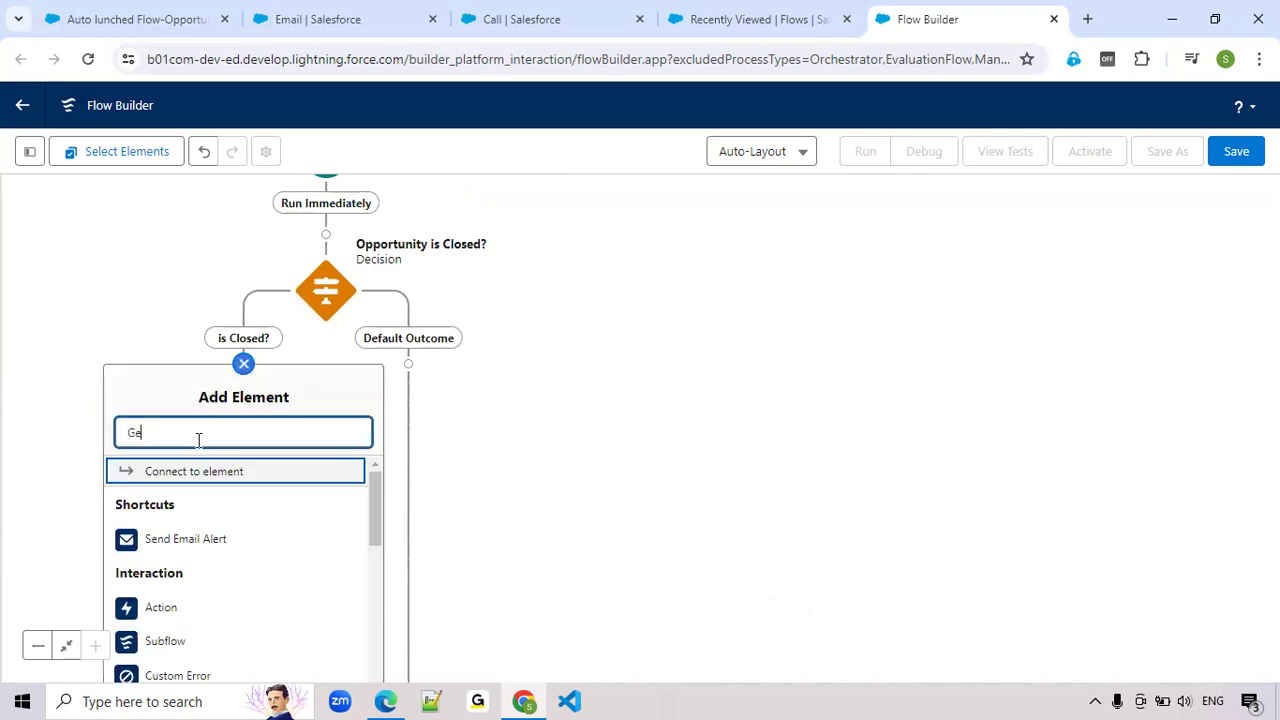
text(t)
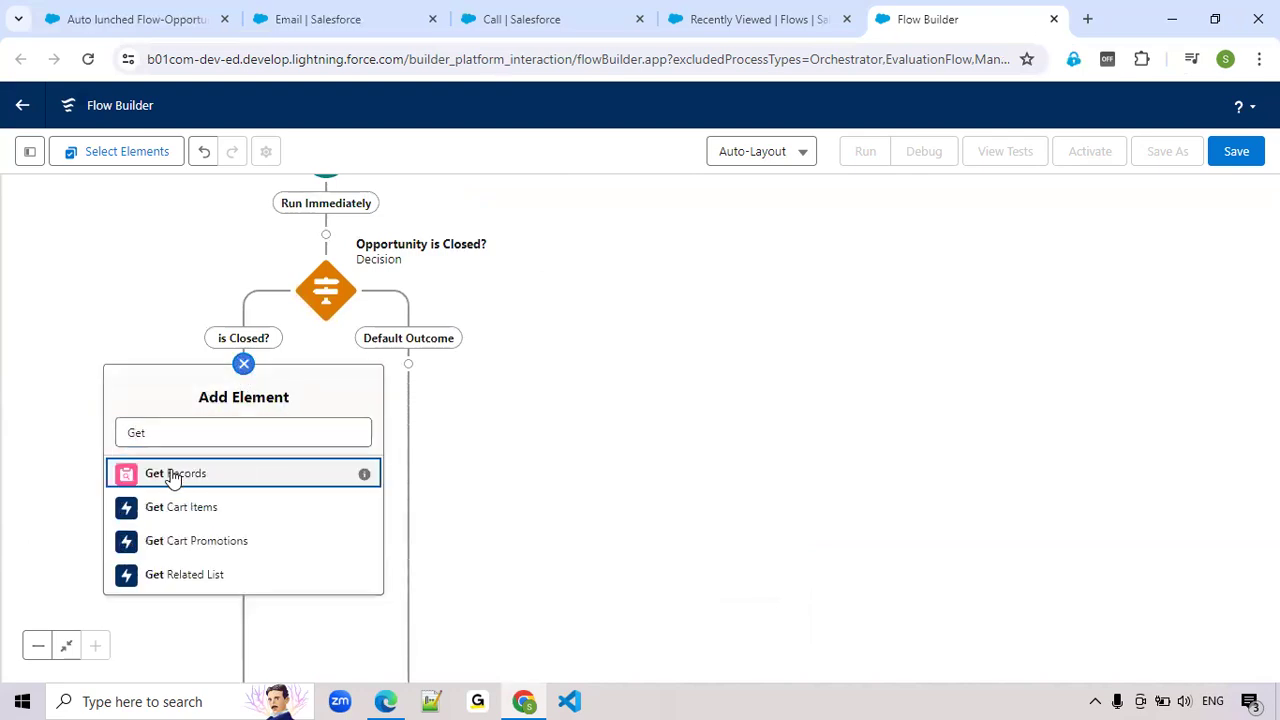
click(172, 476)
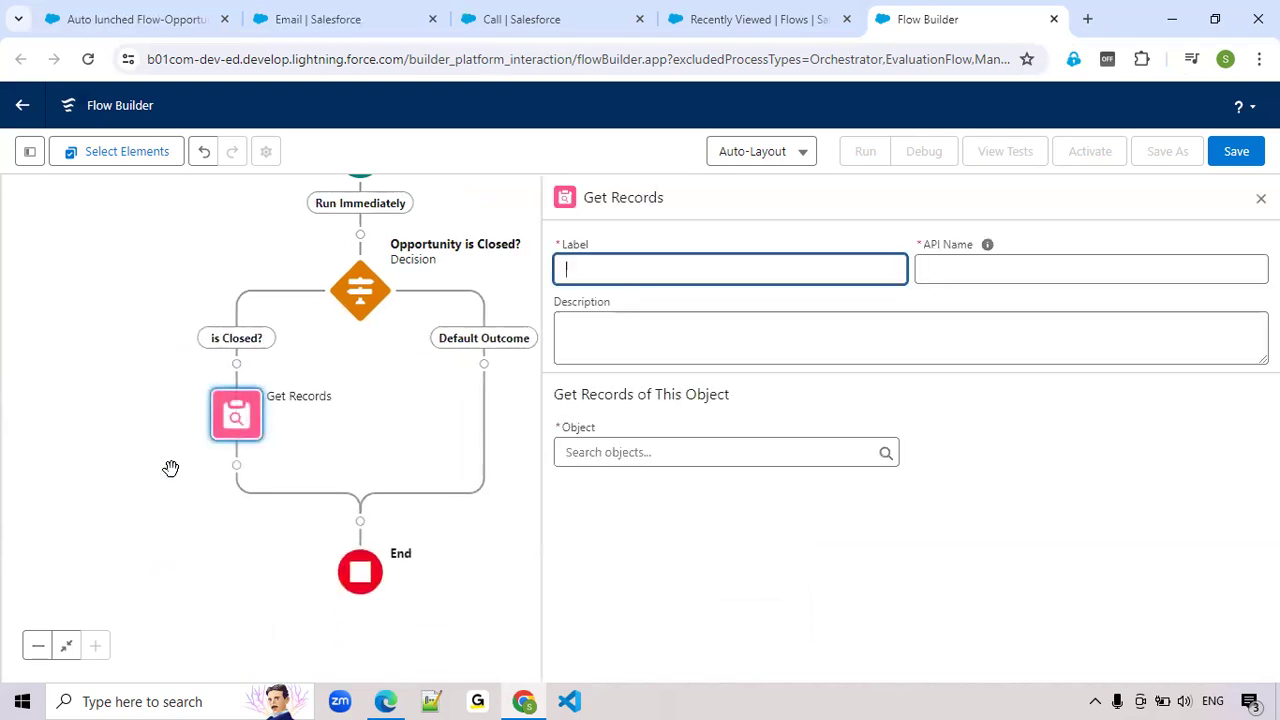
text(Get Task Records)
key(Tab)
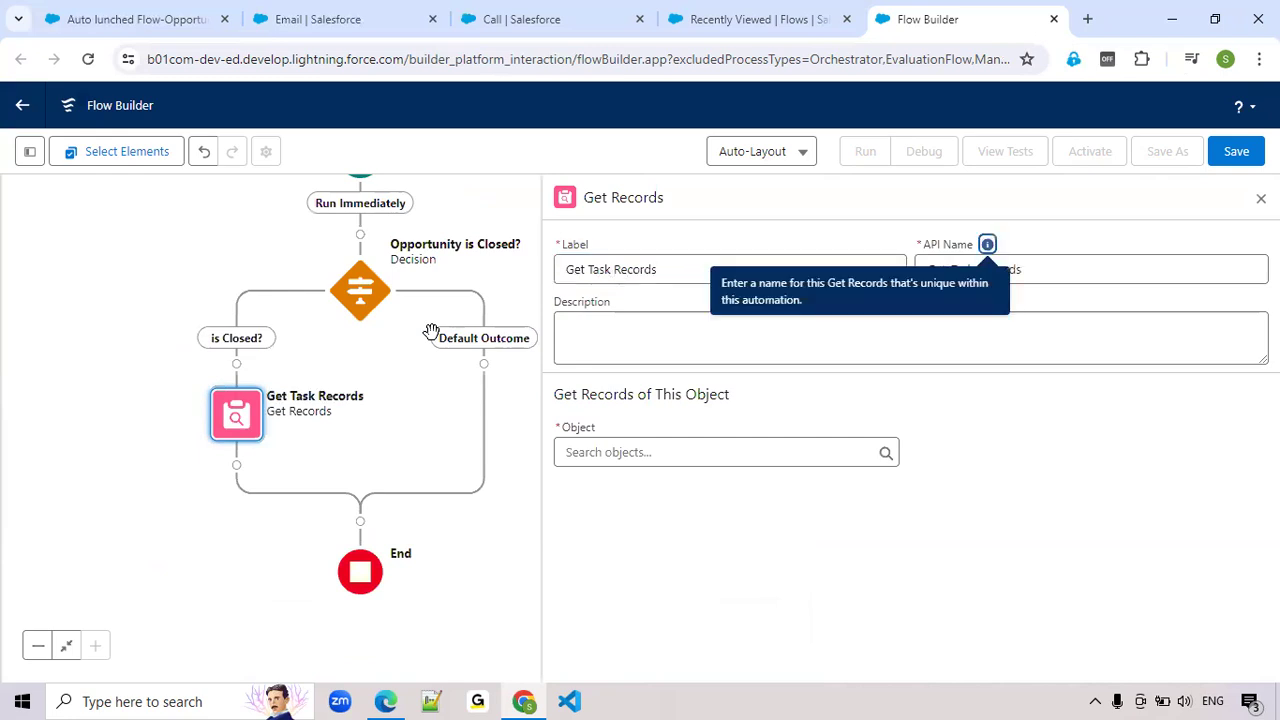
Set the object of the Get Task Records element to Task
click(704, 452)
text(tas)
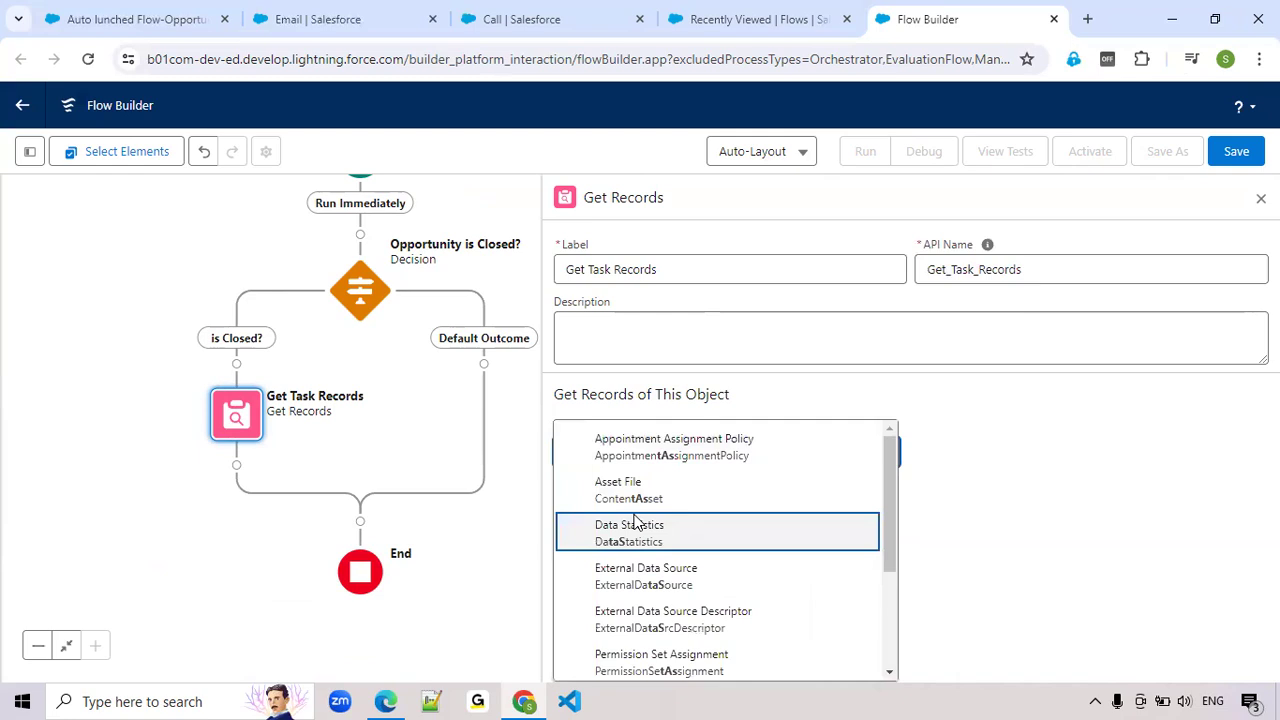
text(k)
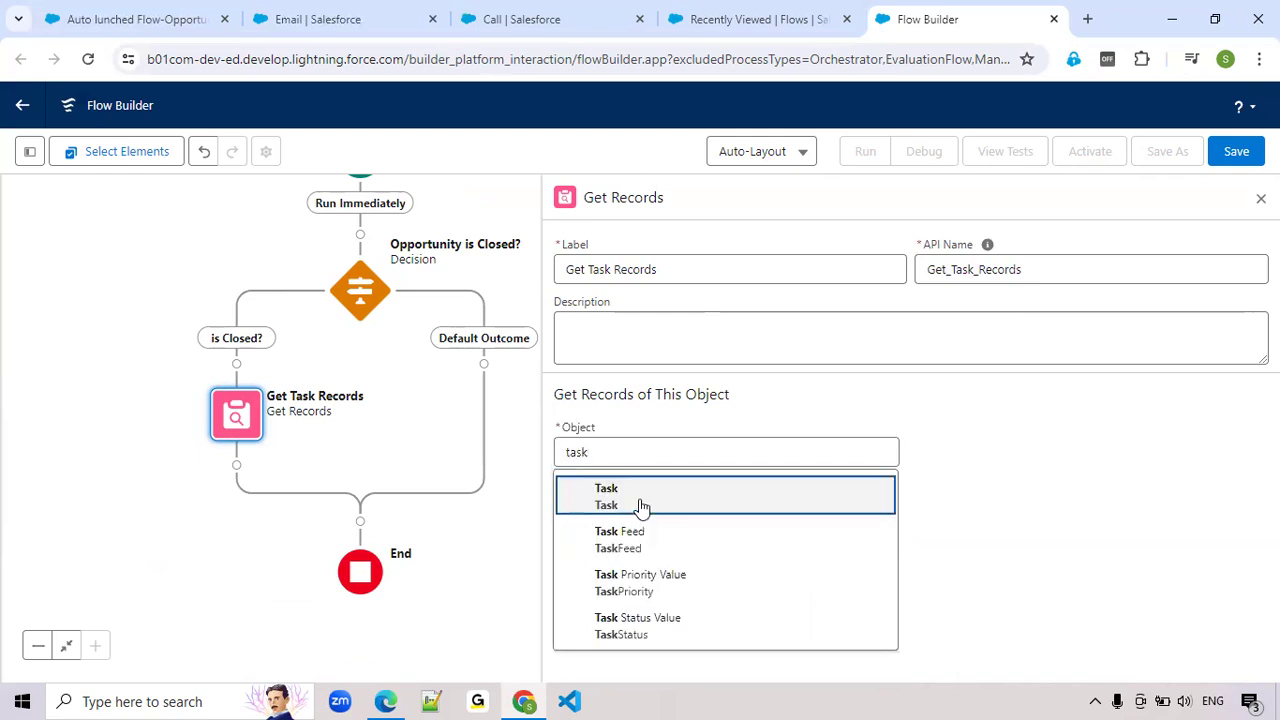
click(640, 500)
Choose WhatId as the field of the first Task filter condition
scroll(640, 500, down, 1)
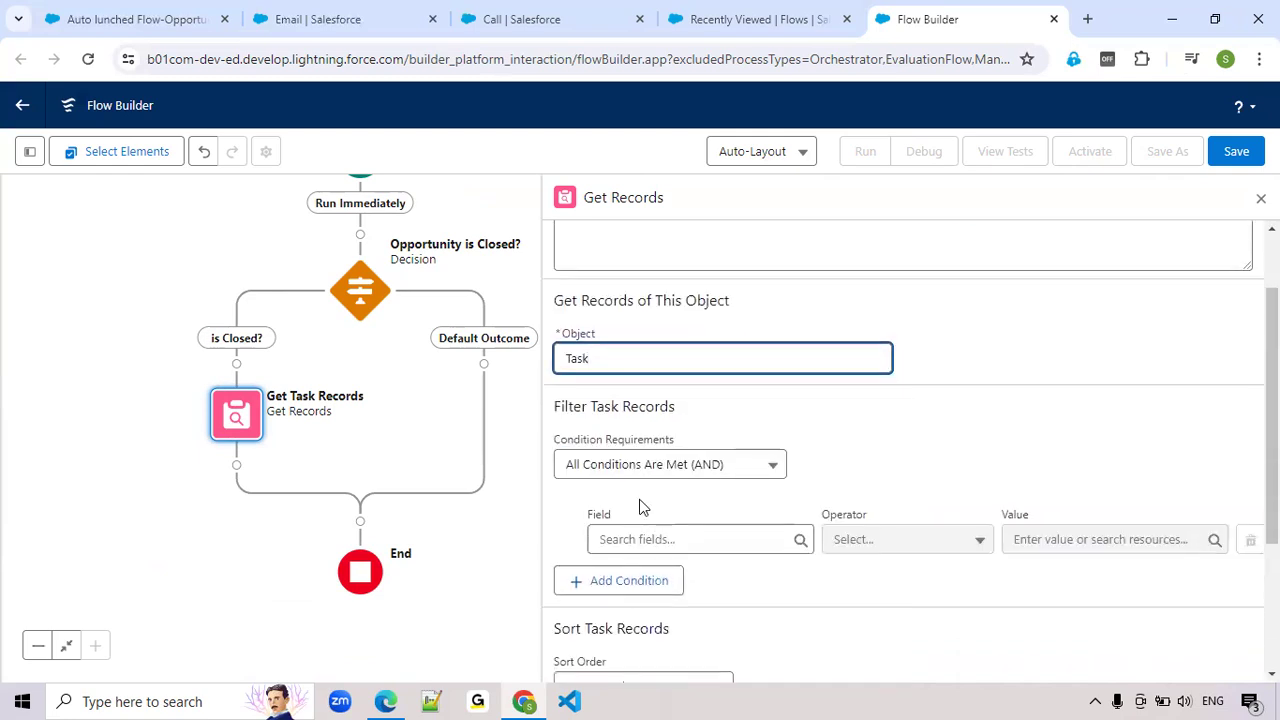
click(655, 540)
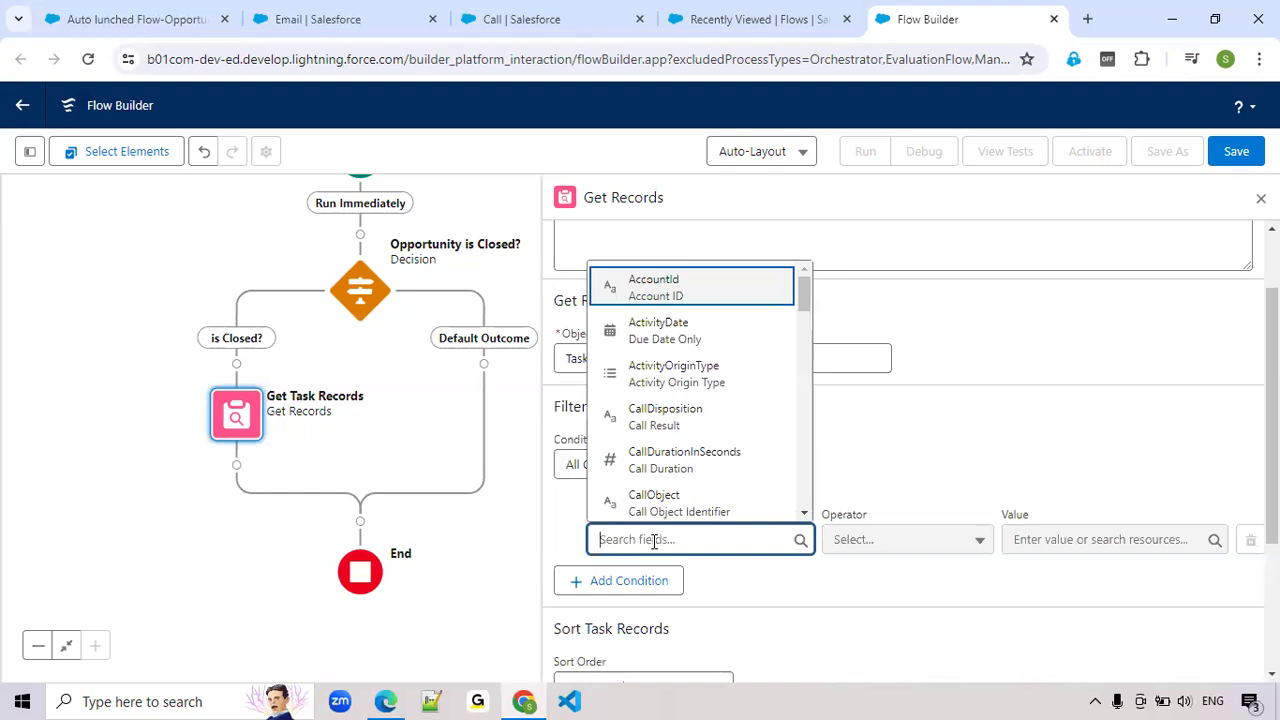
text(wha)
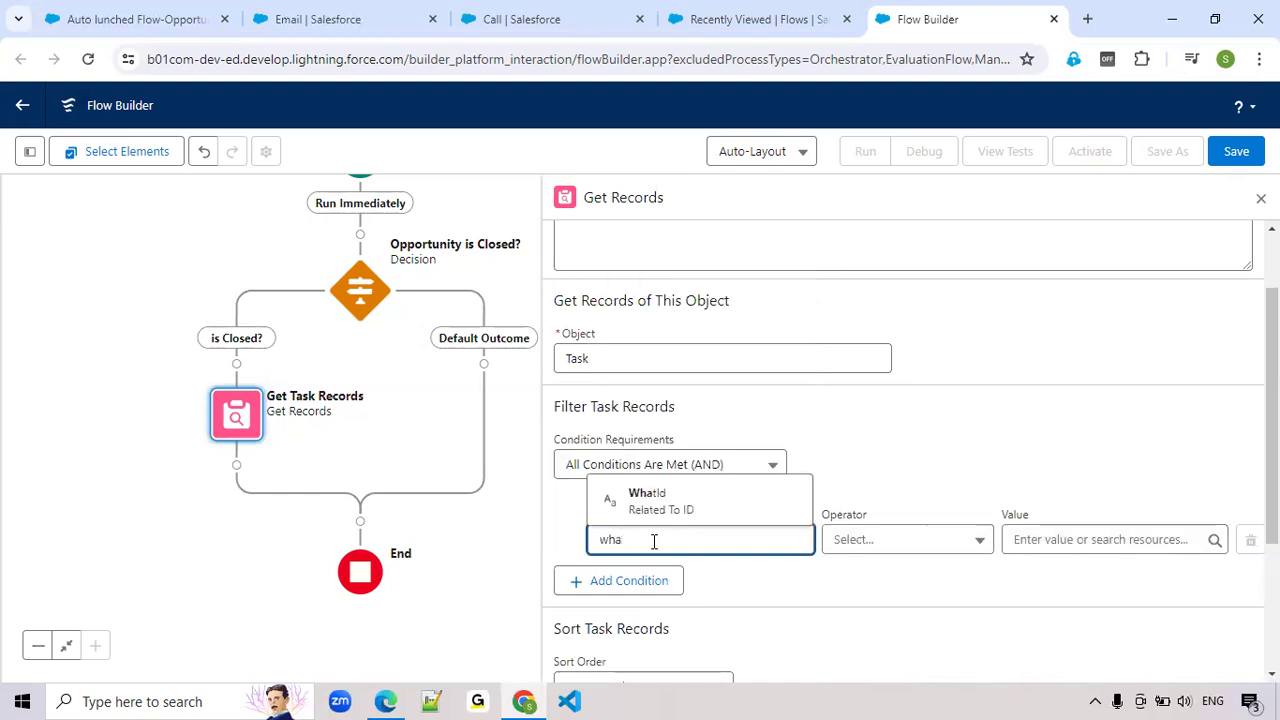
click(648, 503)
Examine the Related To field on the Email task record, and return to the flow being built
click(333, 23)
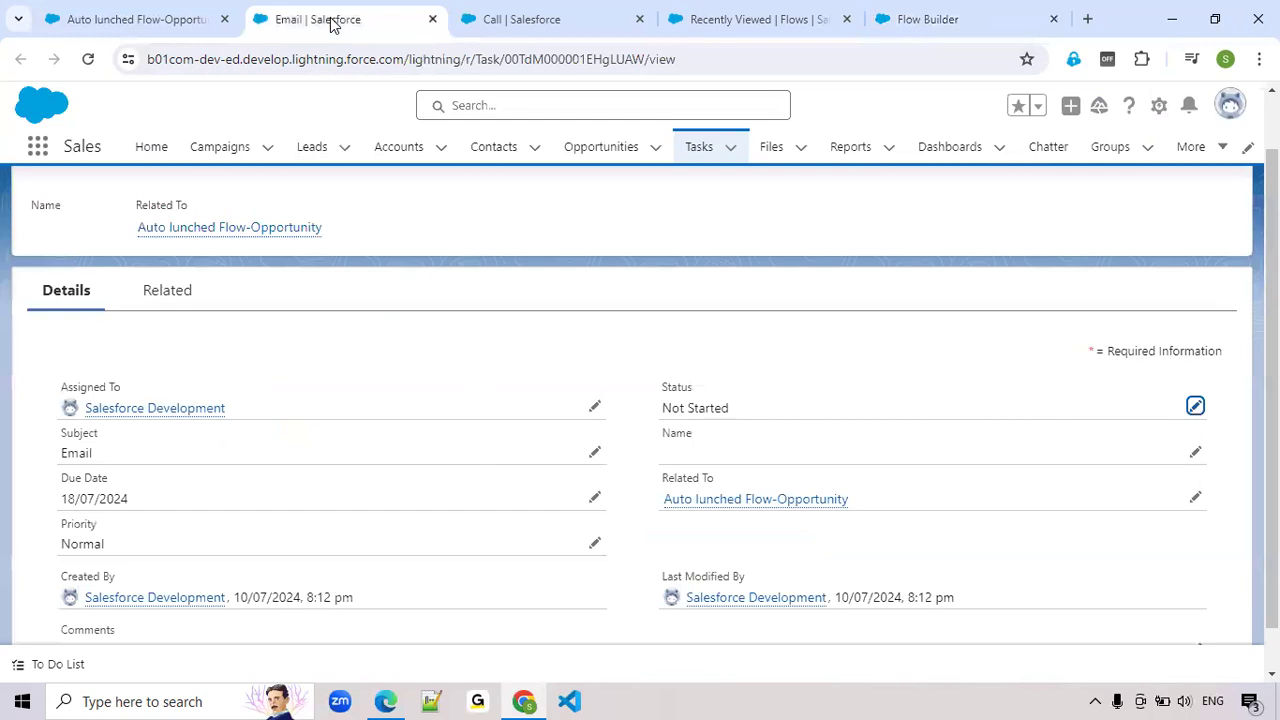
mouse_move(656, 484)
mouse_down()
mouse_move(739, 488)
mouse_move(491, 117)
mouse_move(820, 40)
mouse_move(787, 35)
mouse_up()
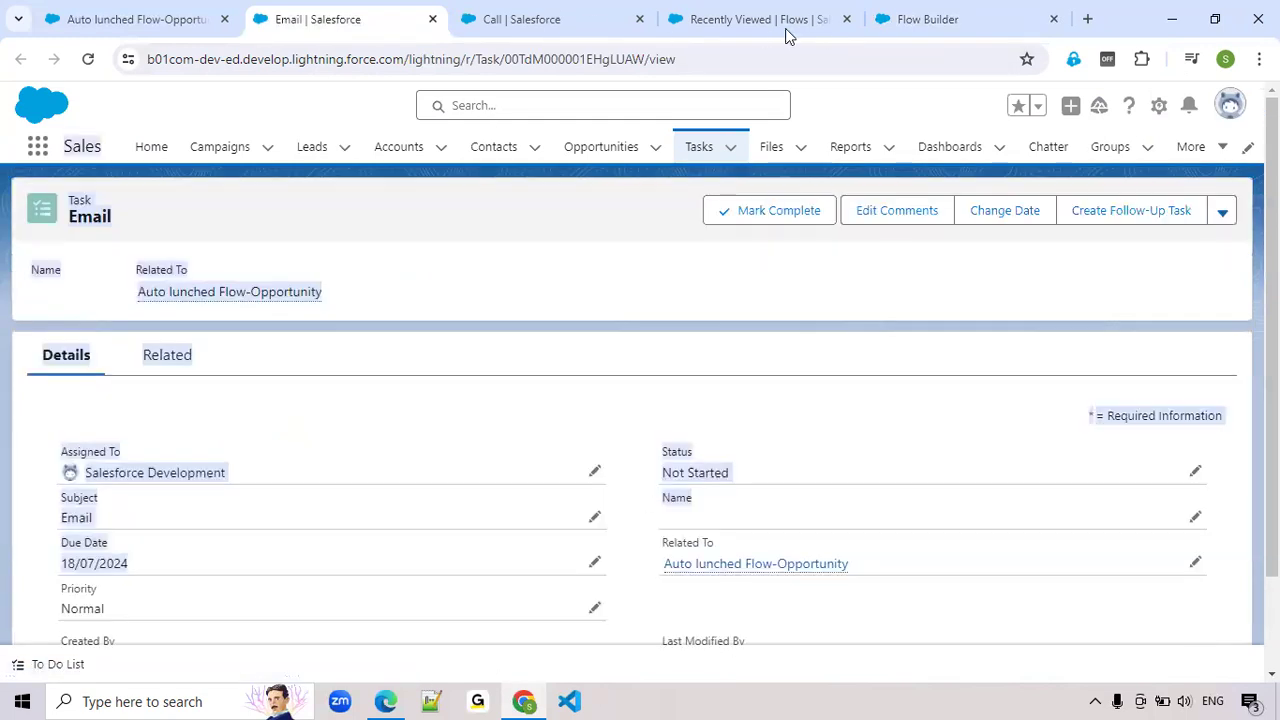
click(787, 30)
click(931, 24)
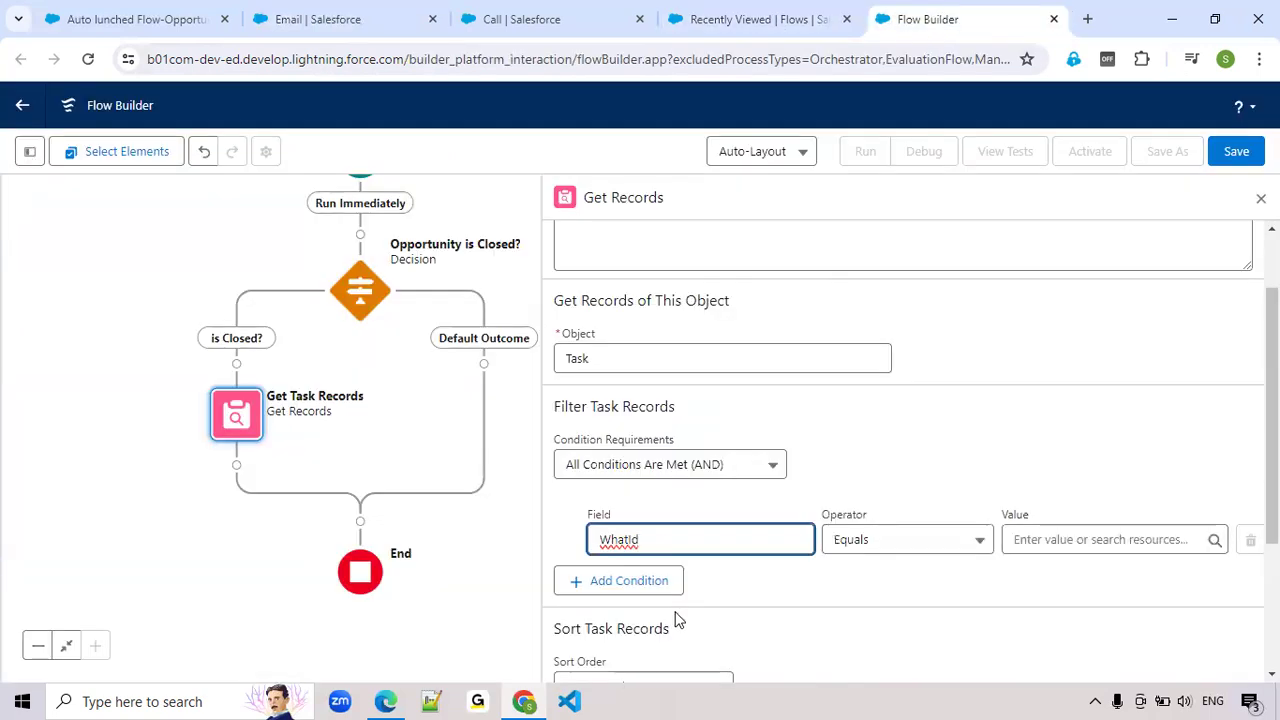
Set the value of the WhatId Equals condition to the triggering opportunity's ID, {!$Record.Id}
click(1027, 539)
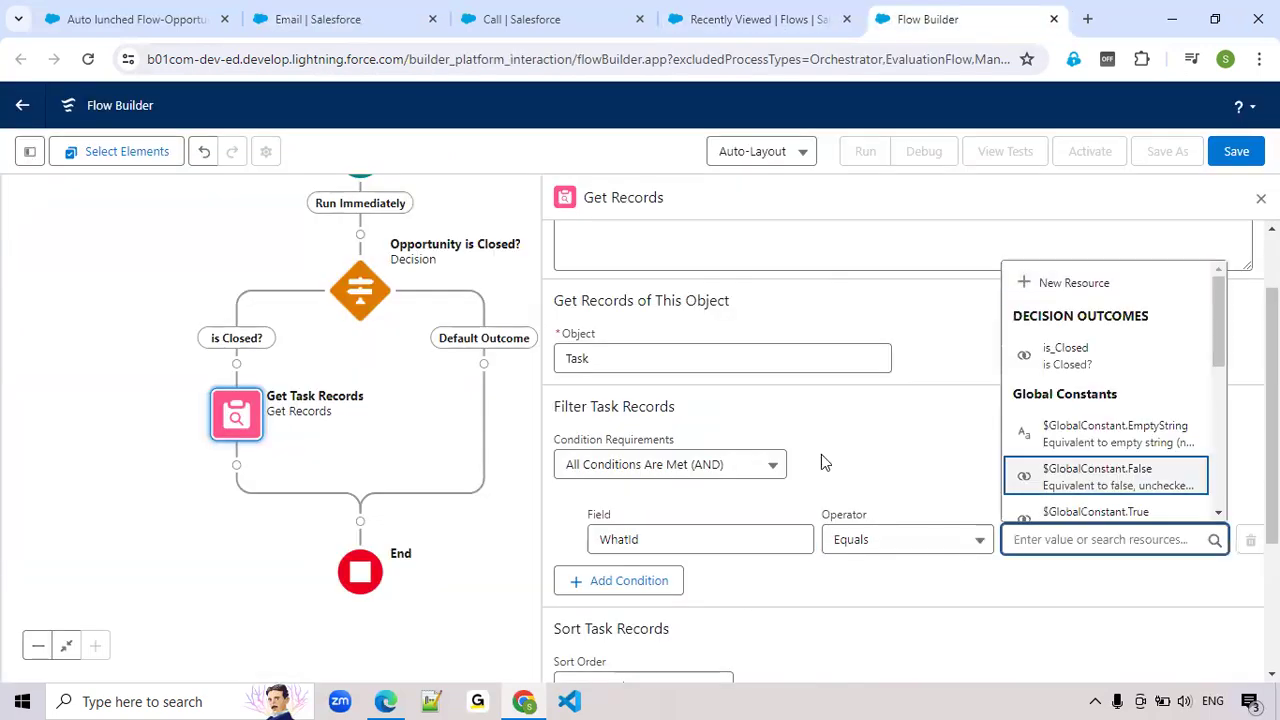
text(rec)
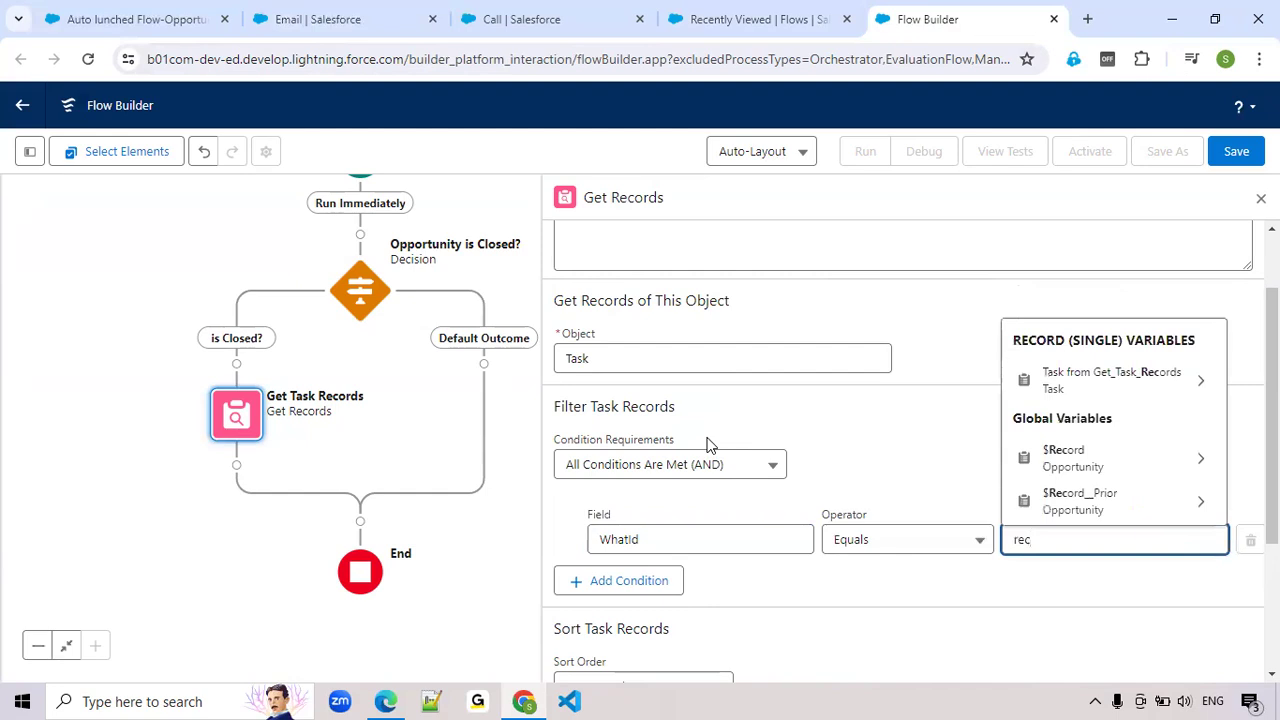
click(1126, 466)
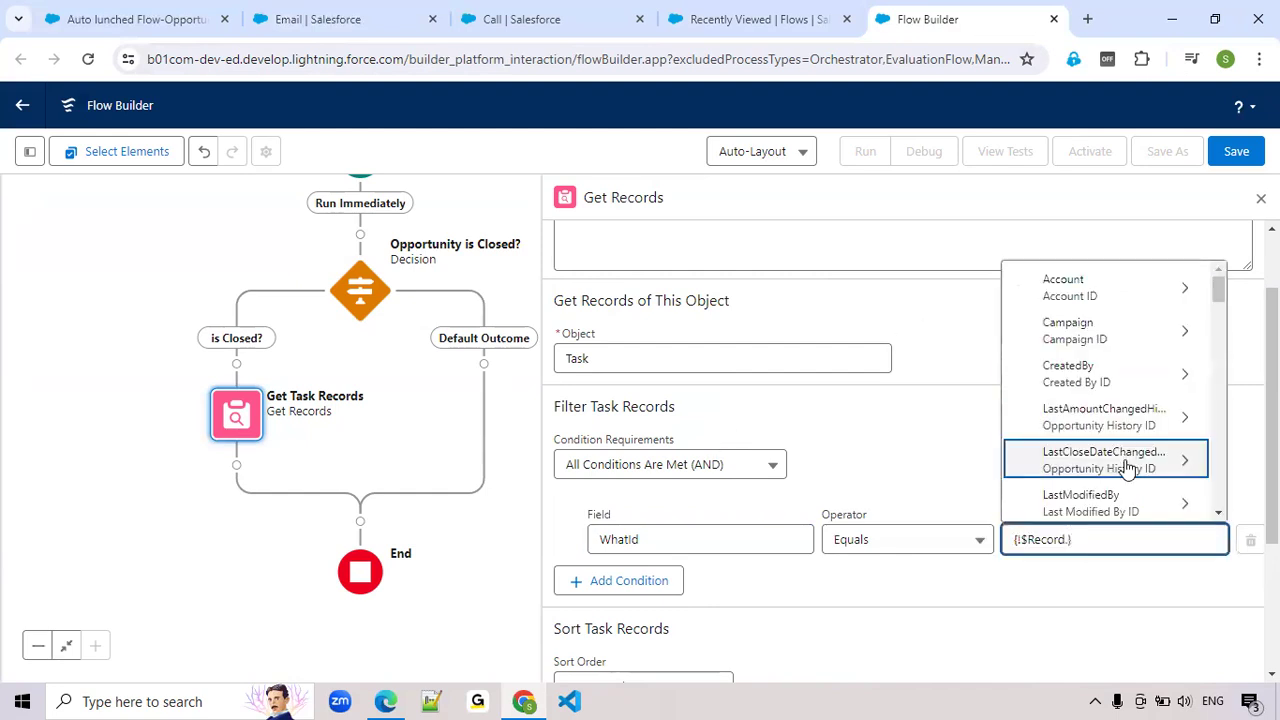
text(Id)
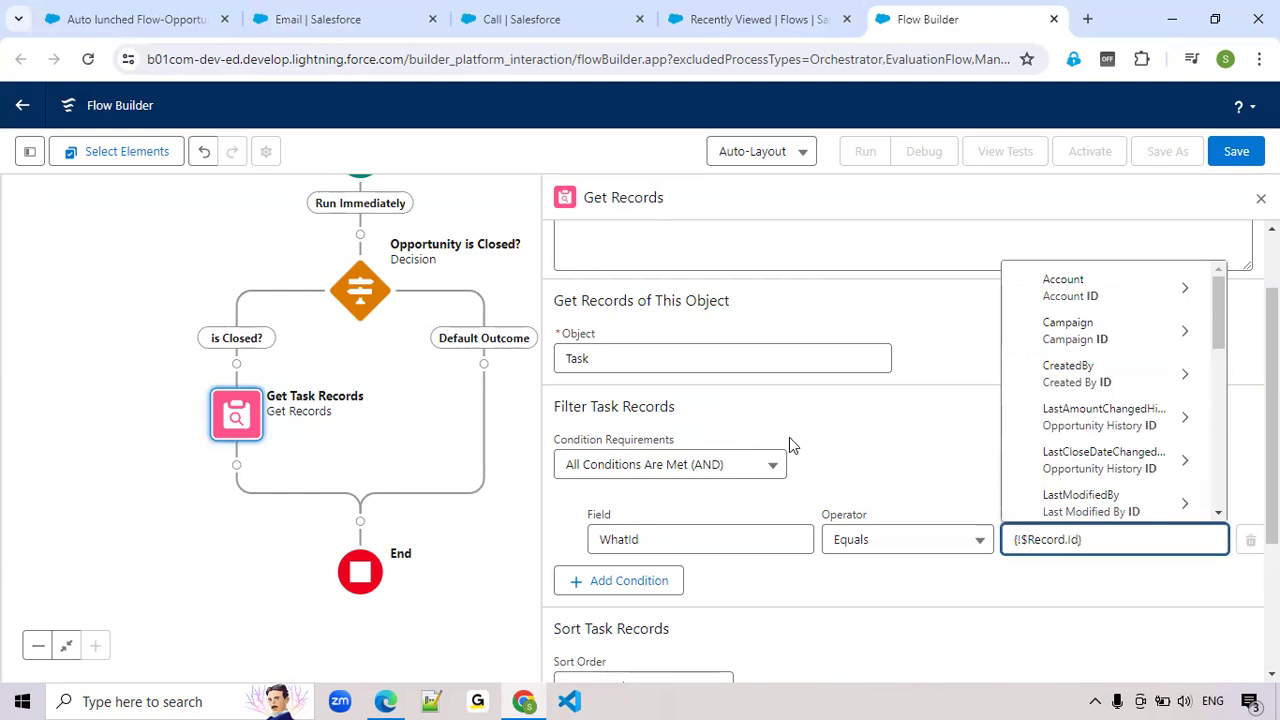
scroll(1135, 440, down, 3)
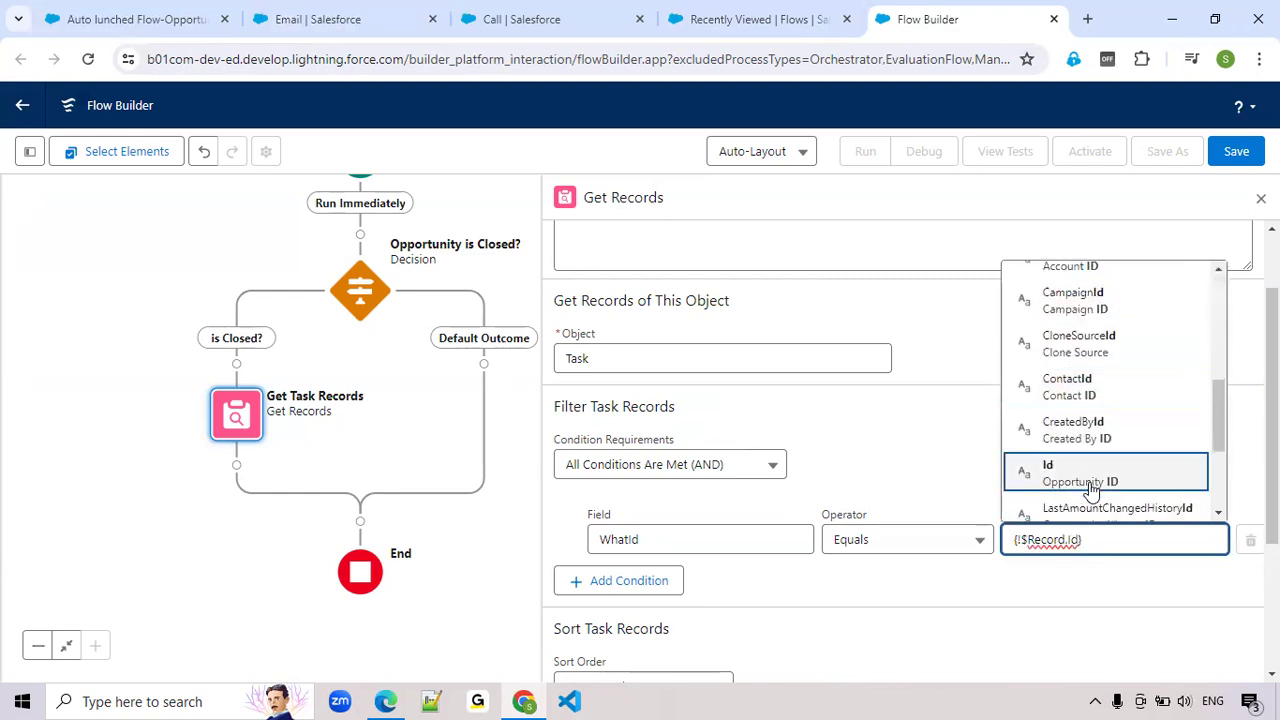
click(1089, 480)
click(1079, 538)
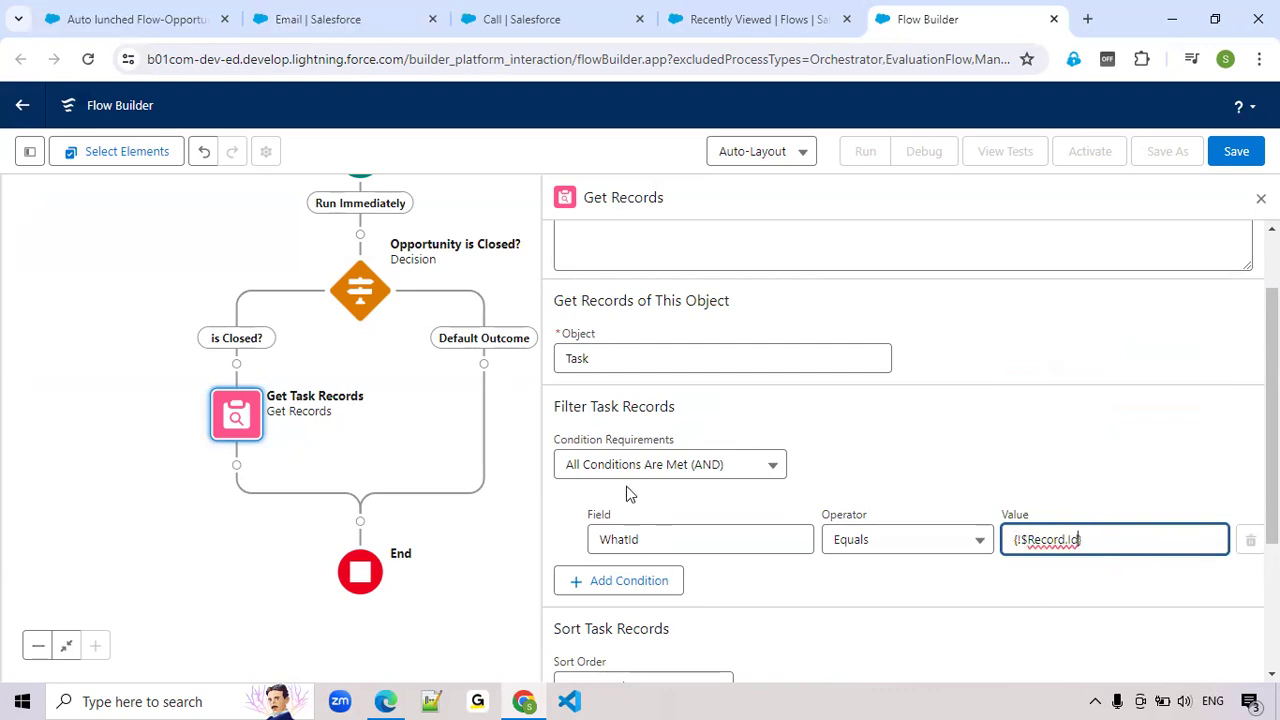
Set the Get Task Records element to store All records
scroll(651, 450, down, 1)
scroll(662, 392, down, 1)
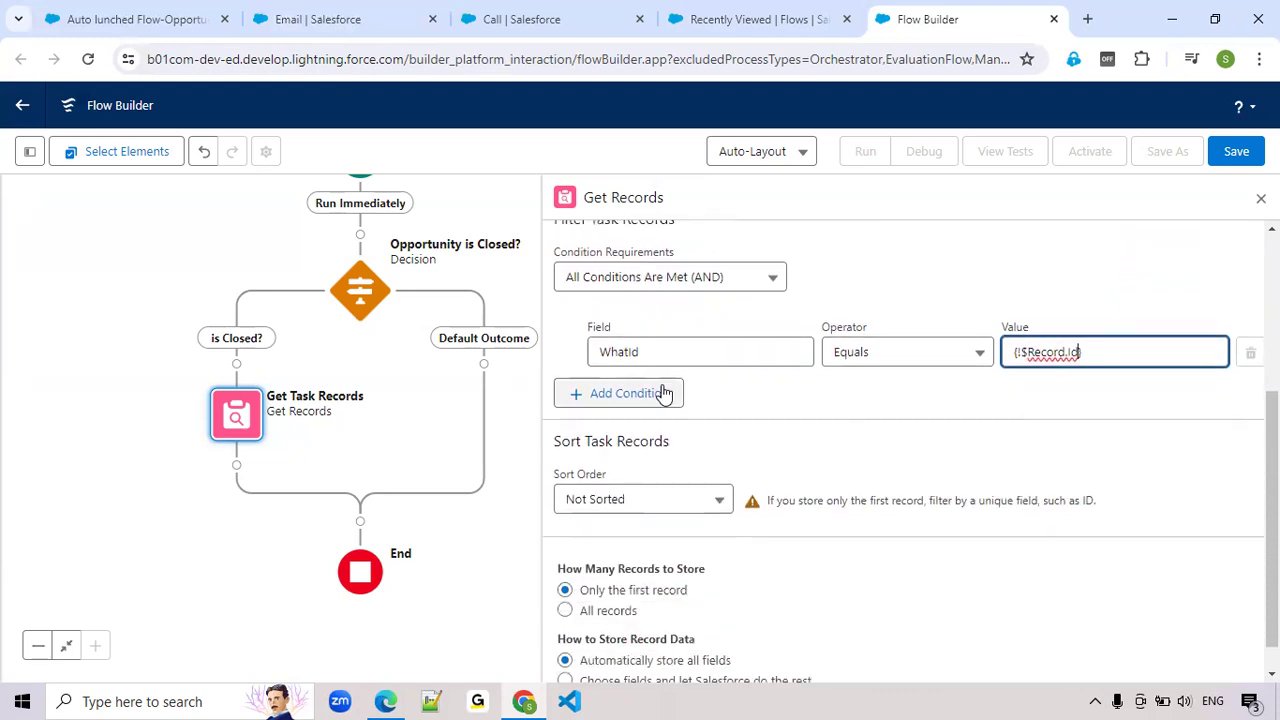
scroll(668, 368, down, 1)
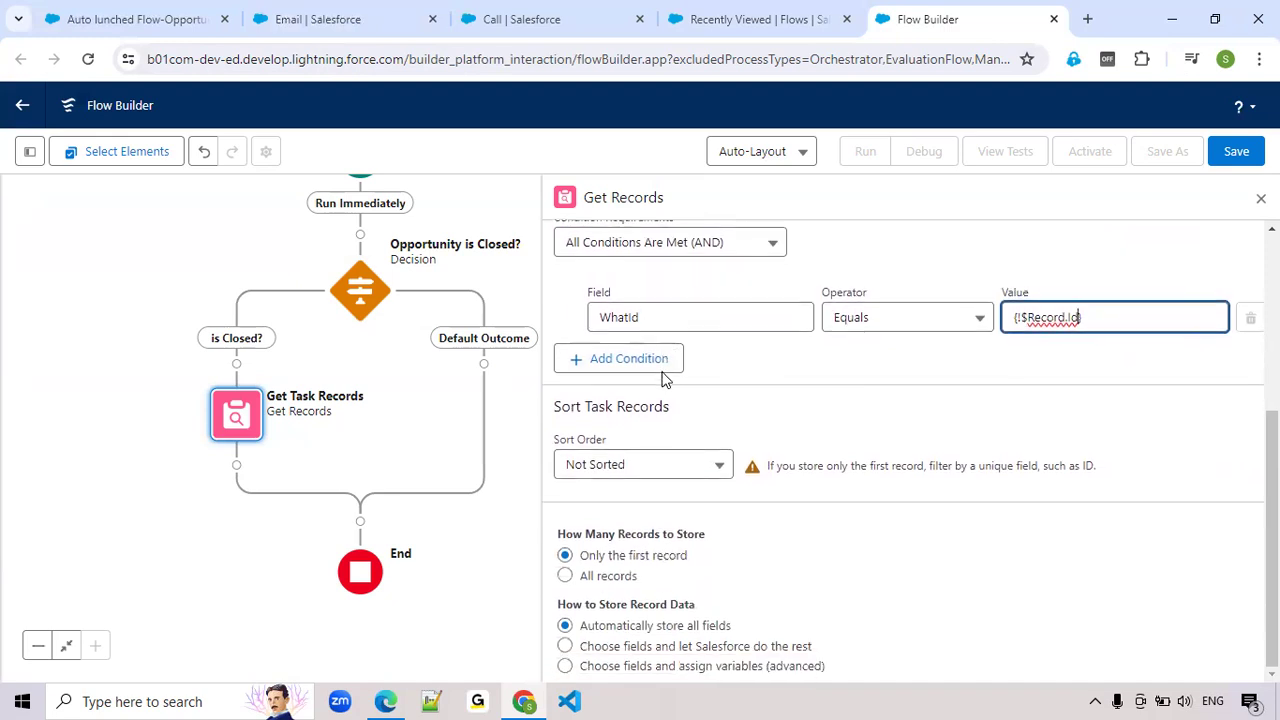
click(566, 577)
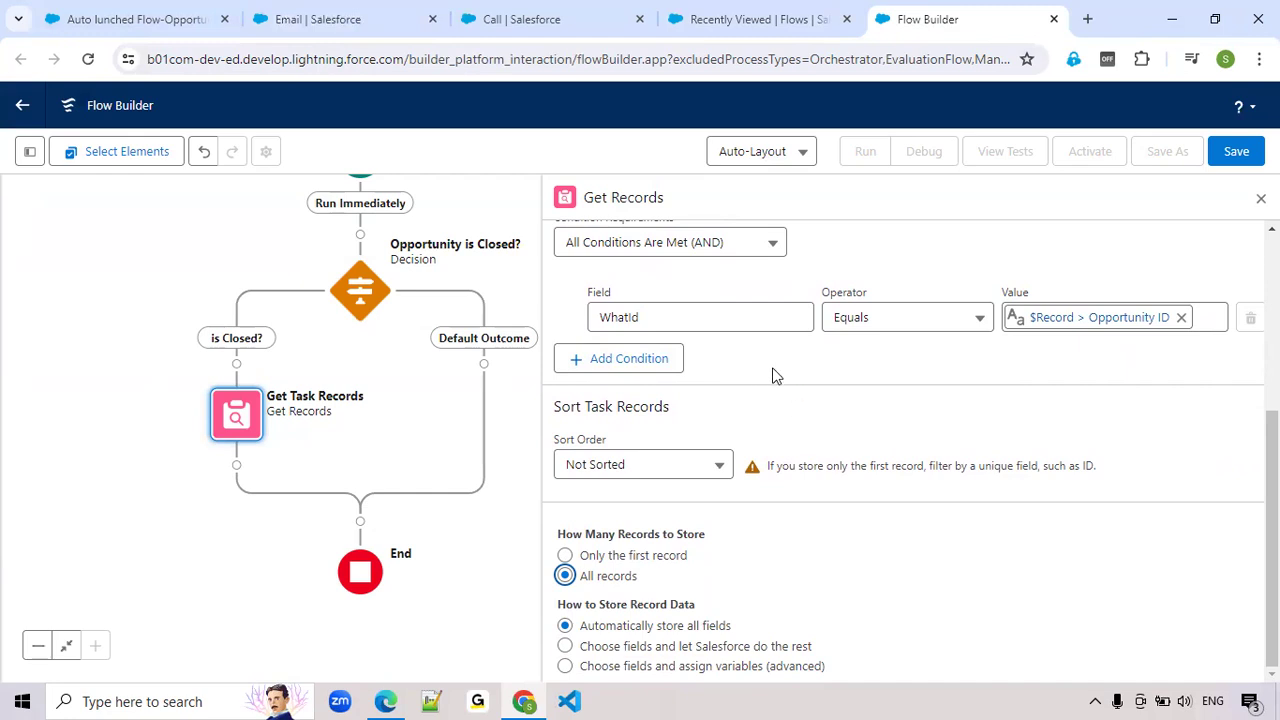
Add a second Task filter condition, Status Does Not Equal Completed
click(627, 362)
text(stat)
click(632, 422)
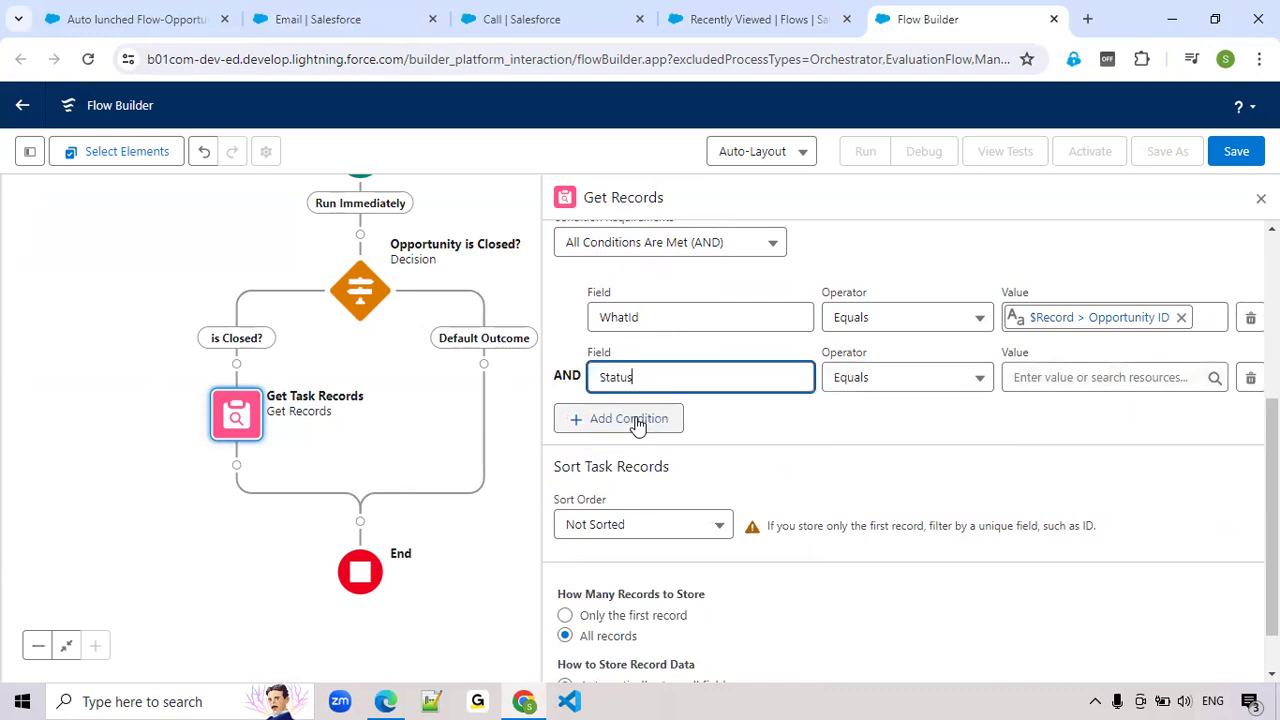
click(951, 384)
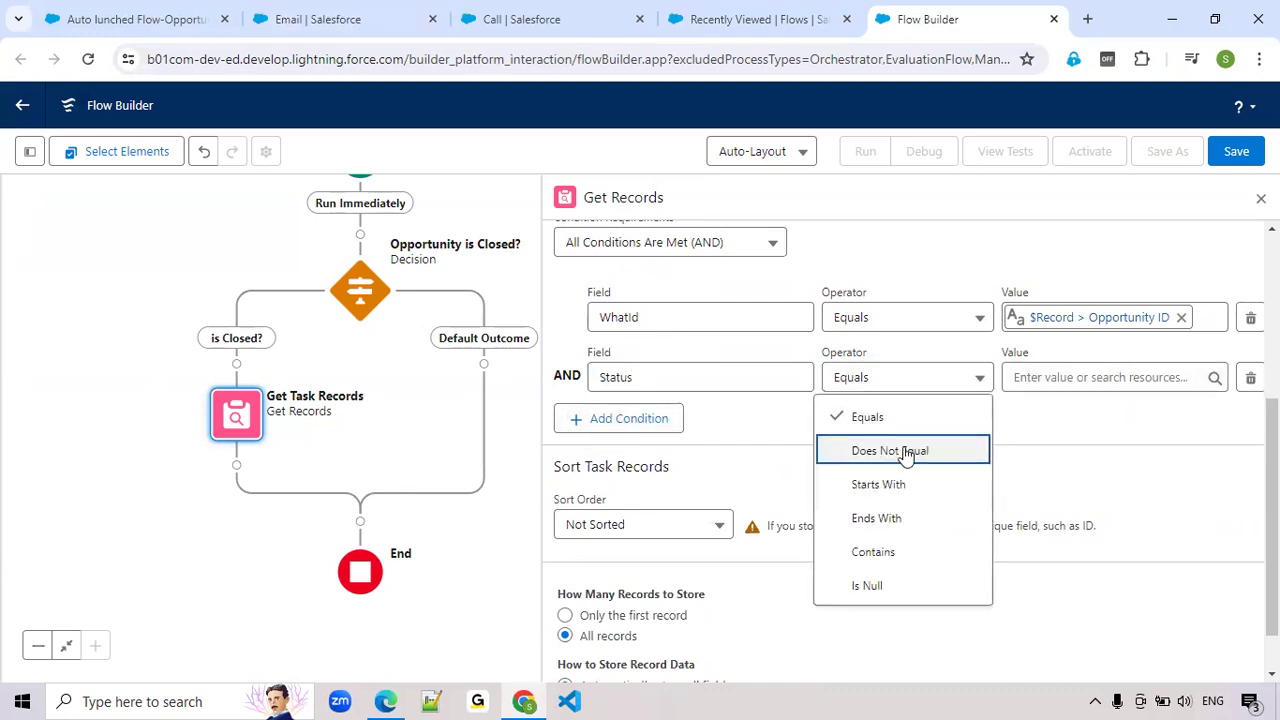
click(905, 452)
click(1030, 378)
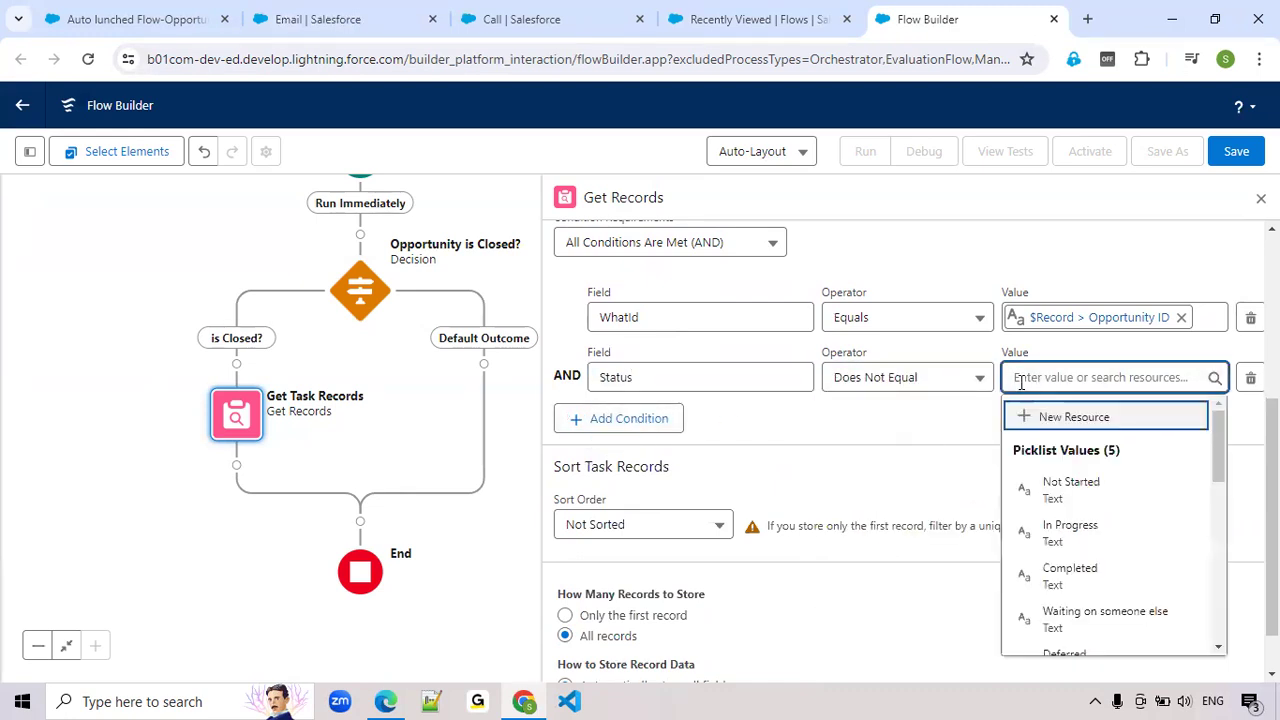
text(com)
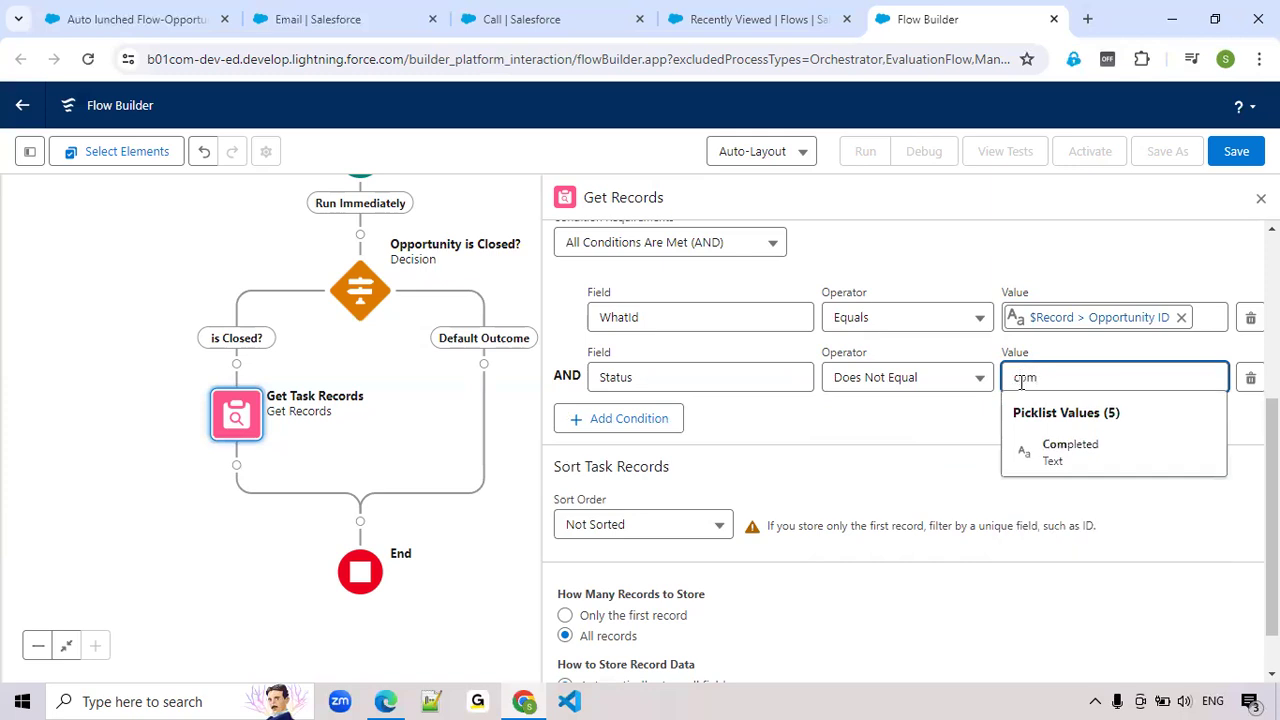
click(1062, 450)
click(891, 425)
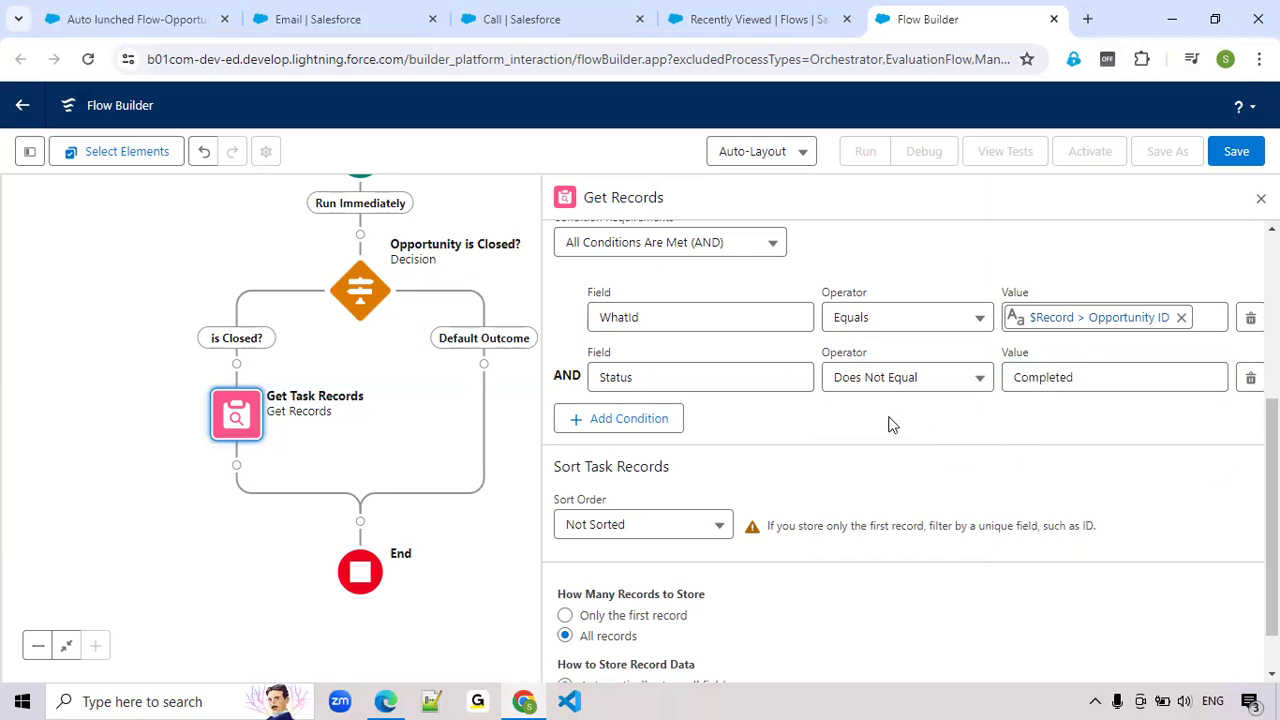
Review the Email and Call task records and their related opportunity, and return to the flow being built
click(375, 32)
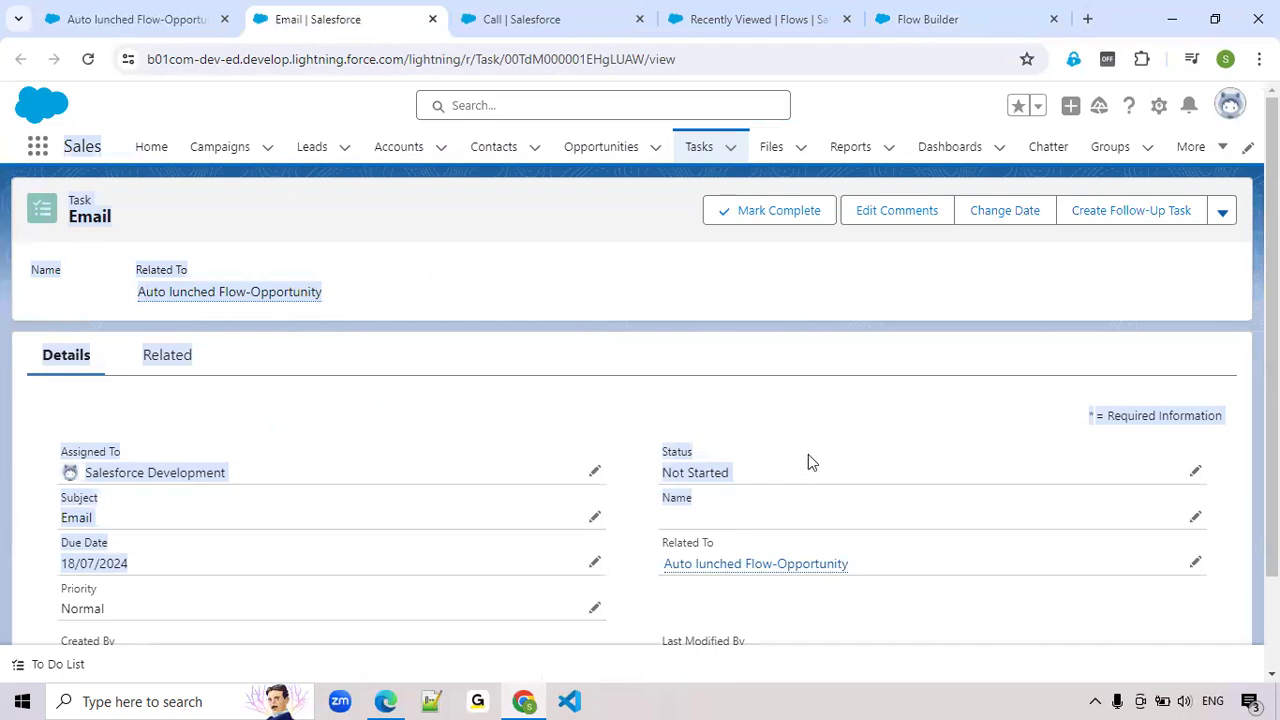
click(537, 22)
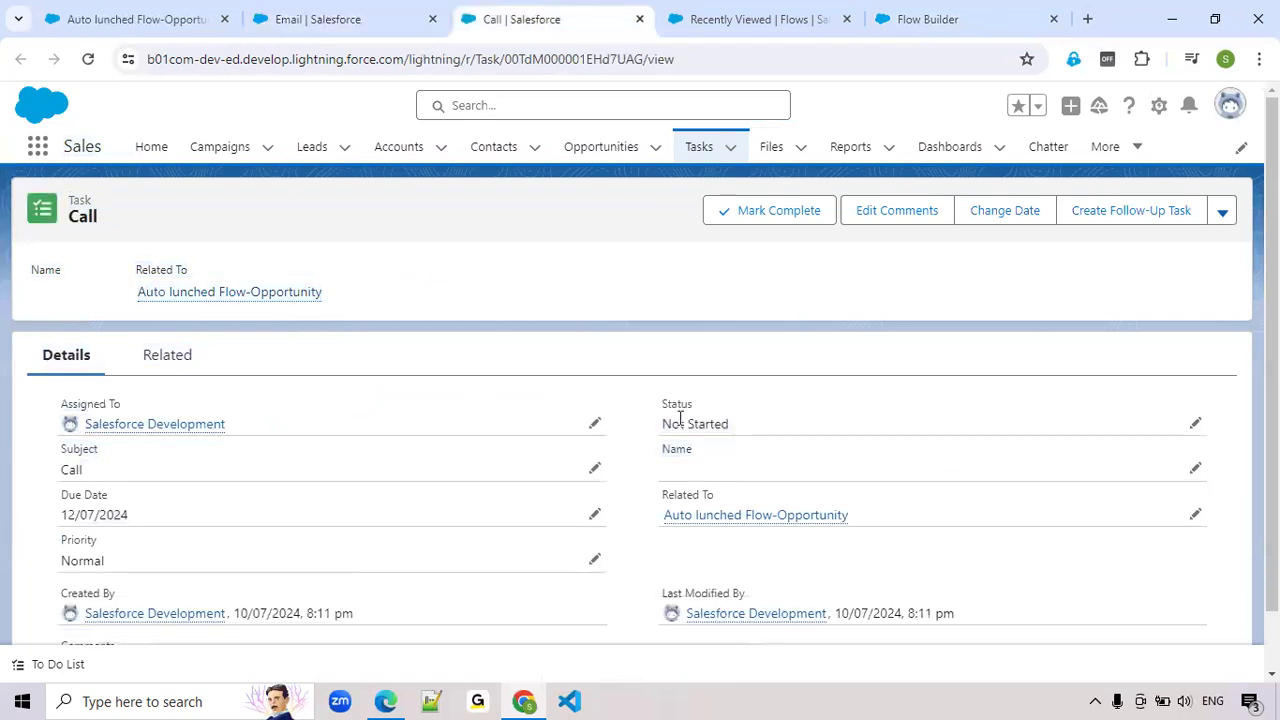
click(328, 22)
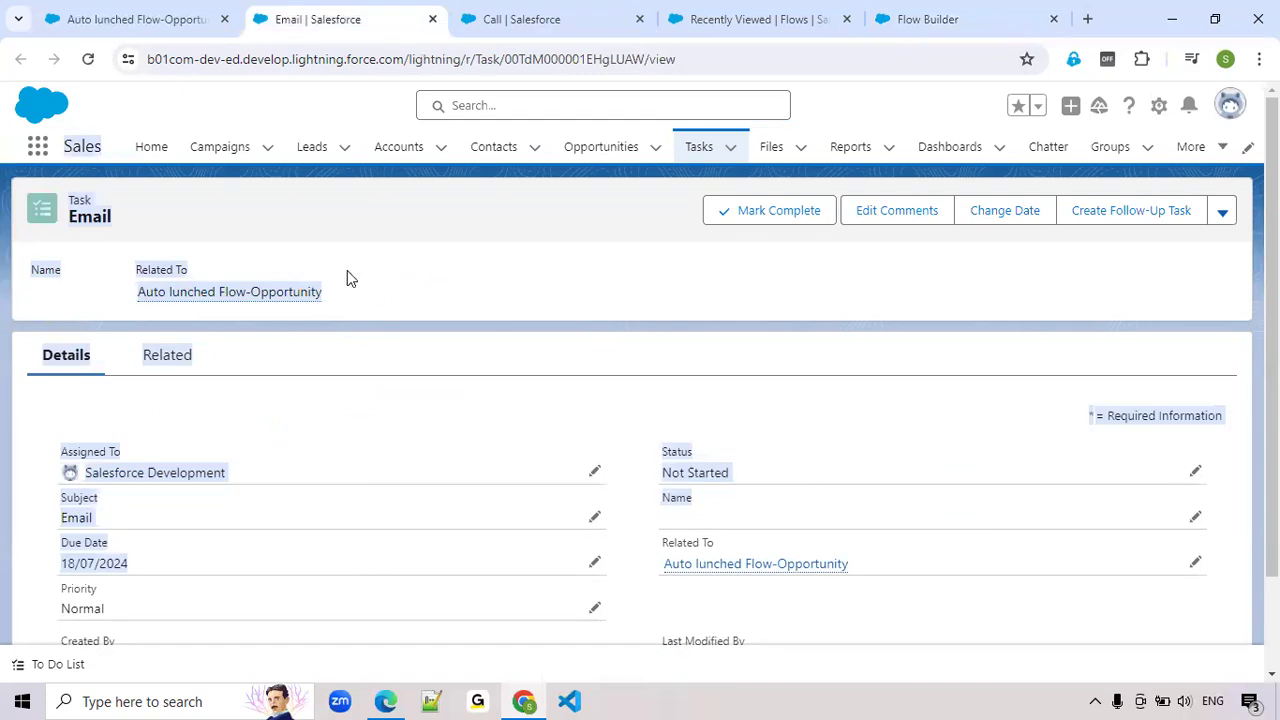
click(152, 30)
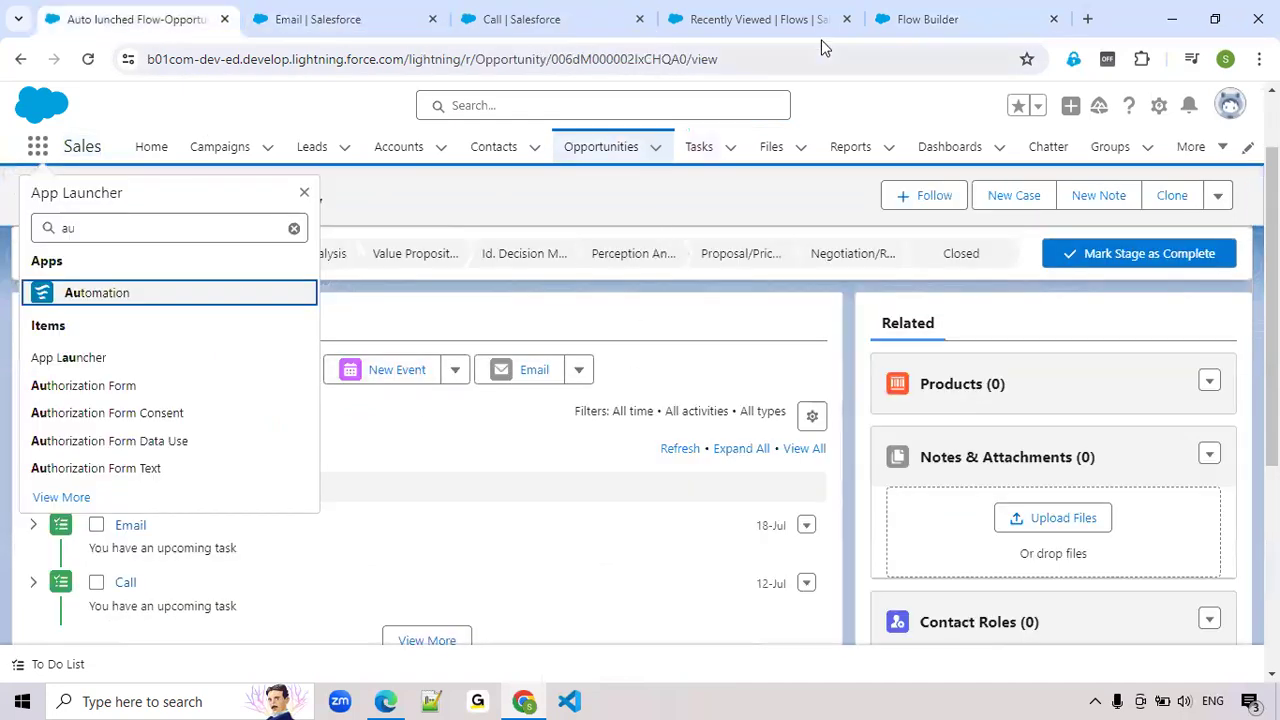
click(936, 27)
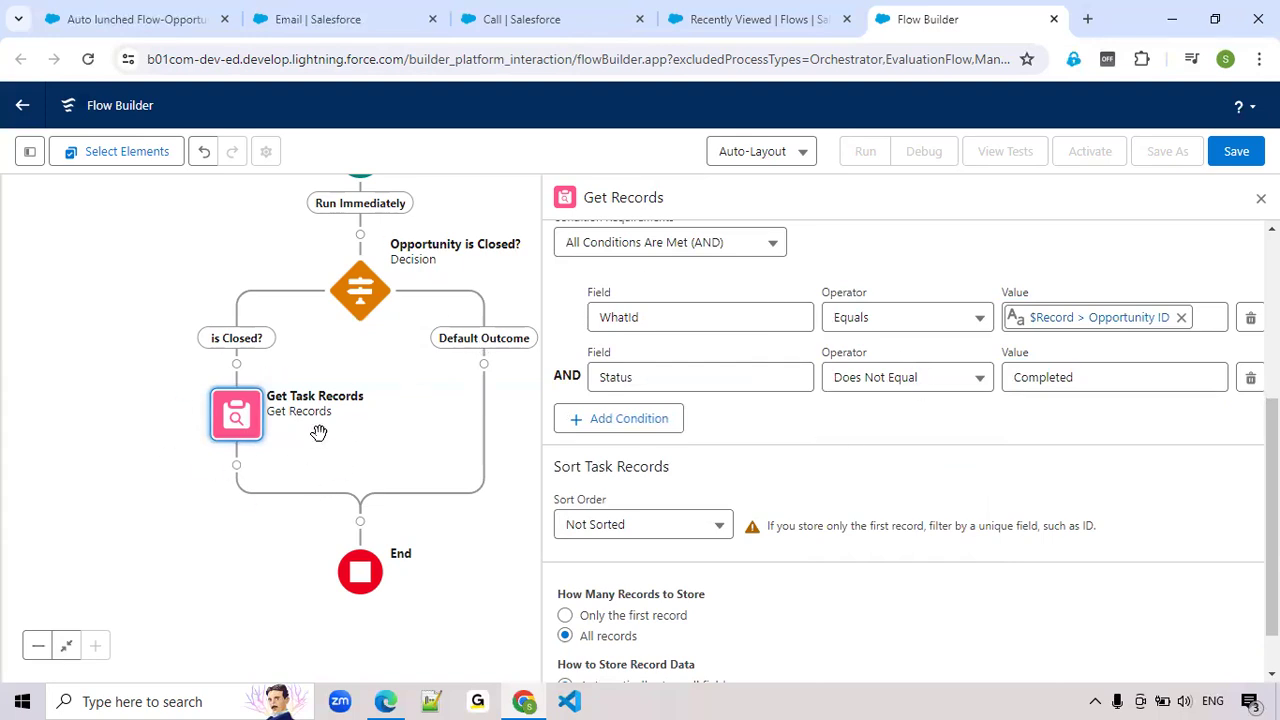
Close the Get Records settings and save the flow with the label Opportunity Flow
click(1261, 198)
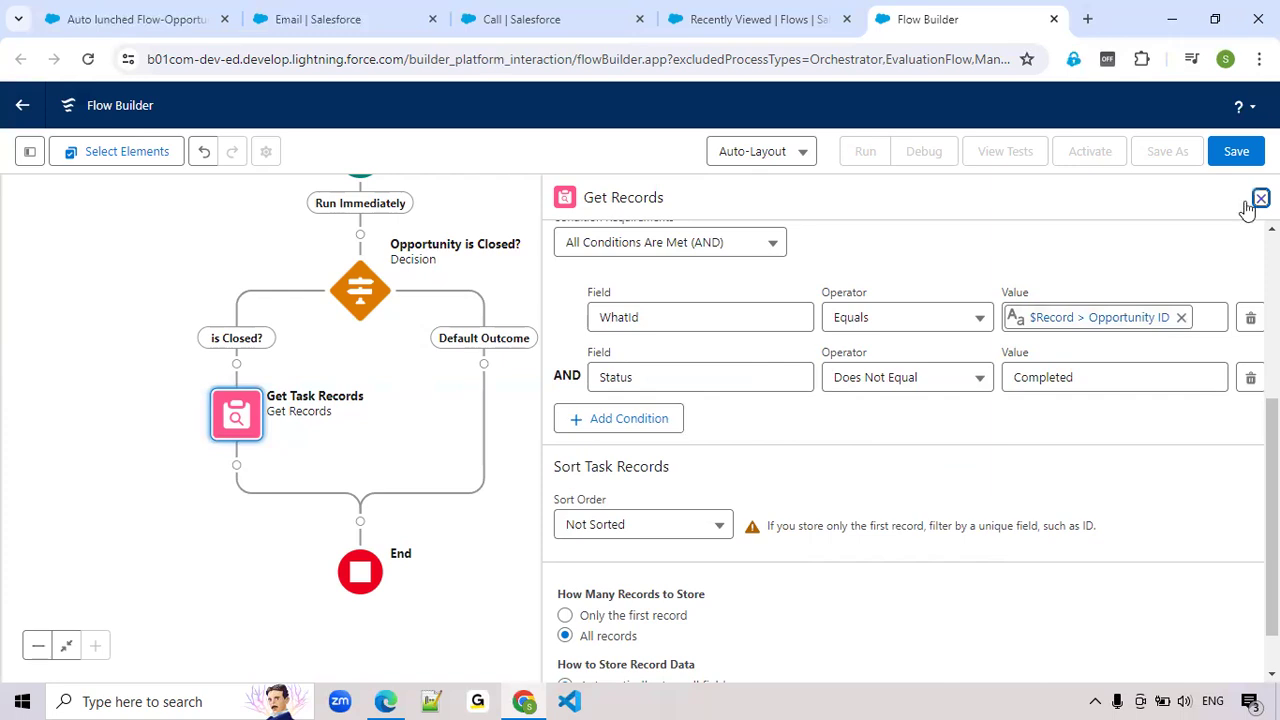
click(1238, 151)
click(320, 315)
text(Opportu)
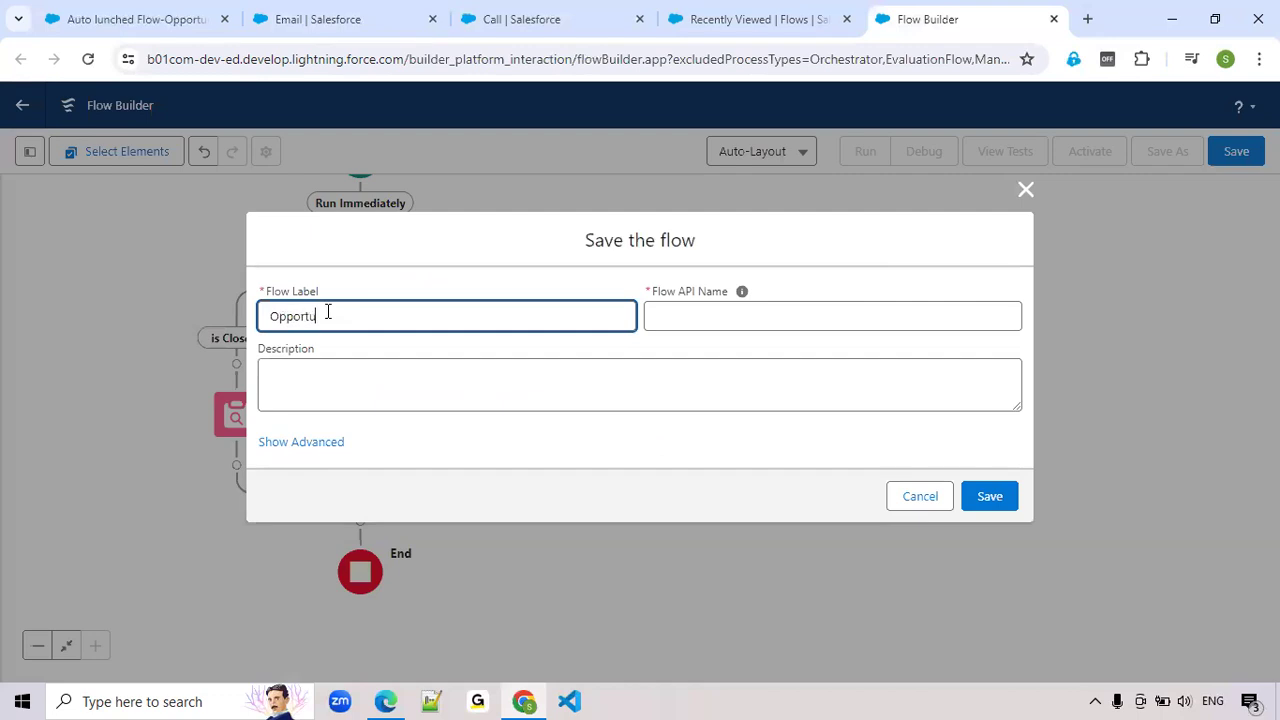
text(nity Flow)
click(1012, 494)
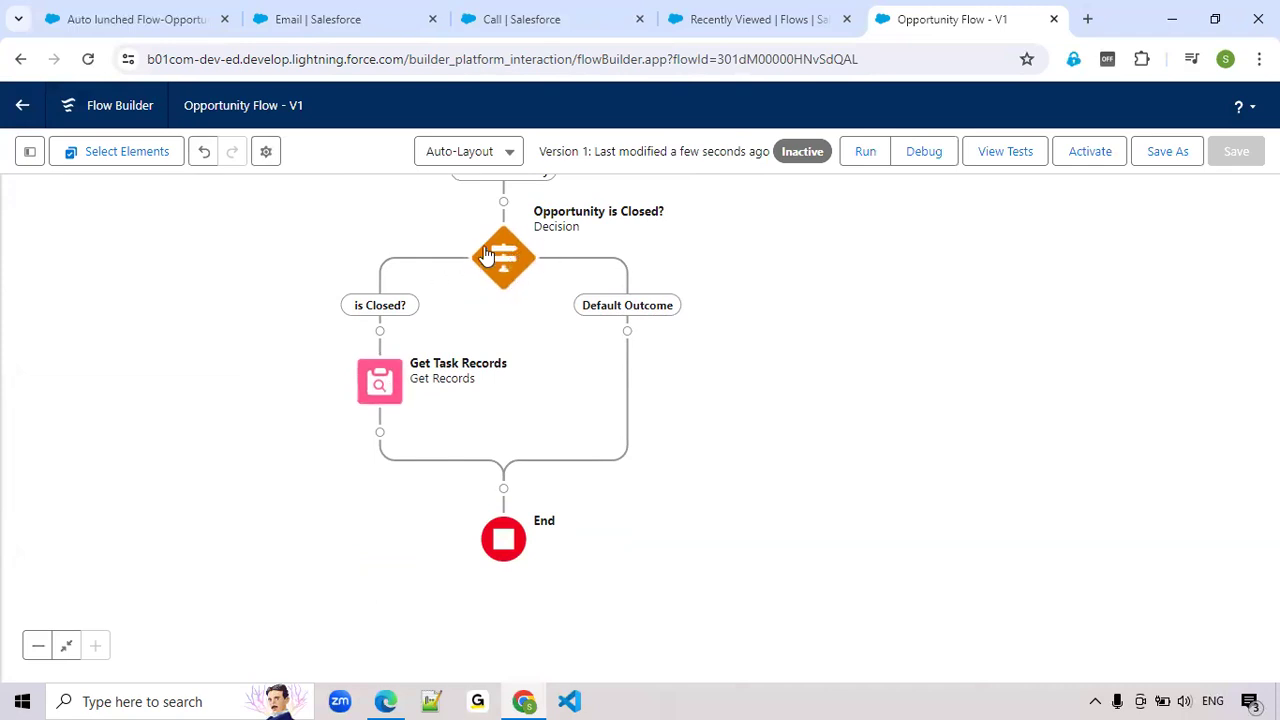
Add a Loop element labelled Loop Task Records directly after Get Task Records on the is Closed? path
click(381, 434)
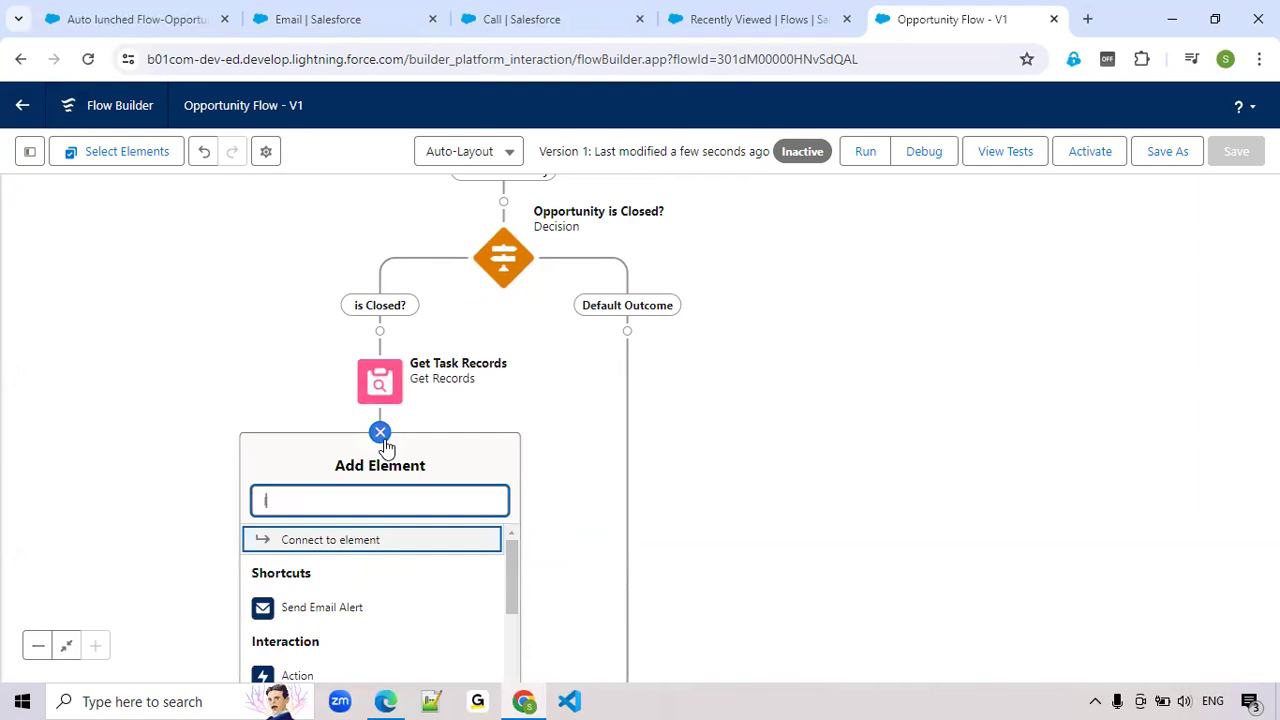
text(loop)
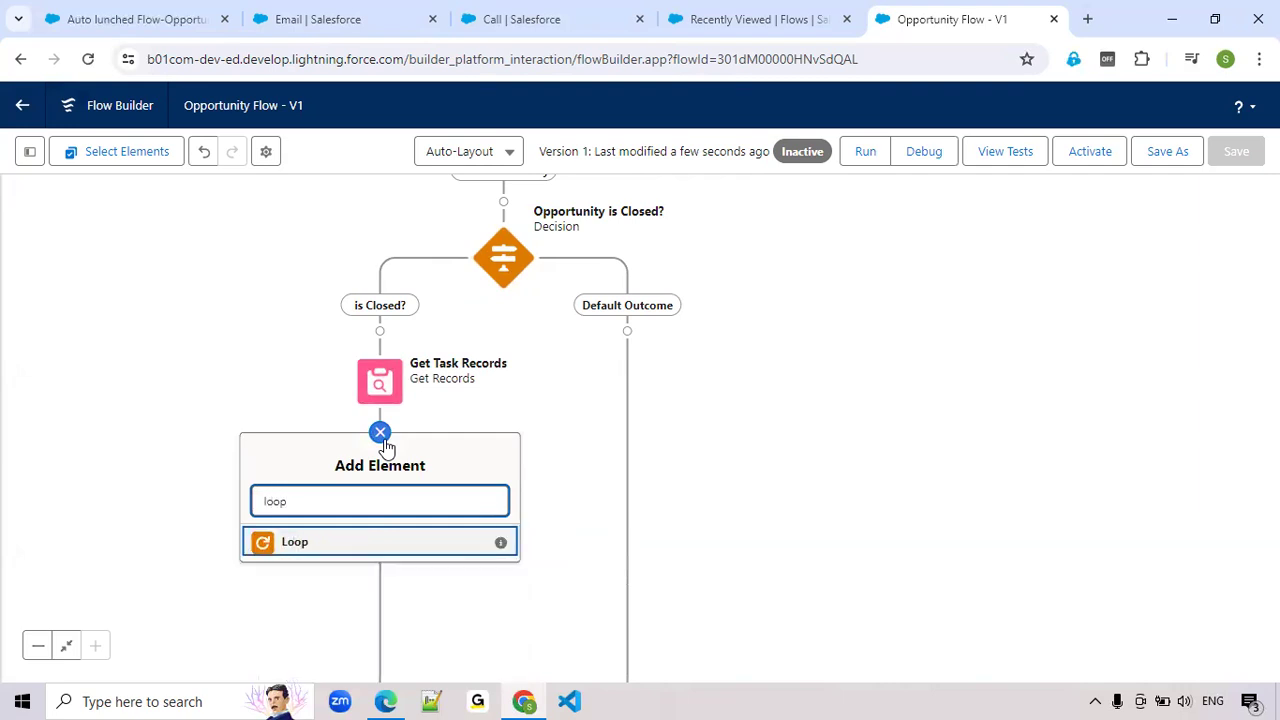
click(308, 547)
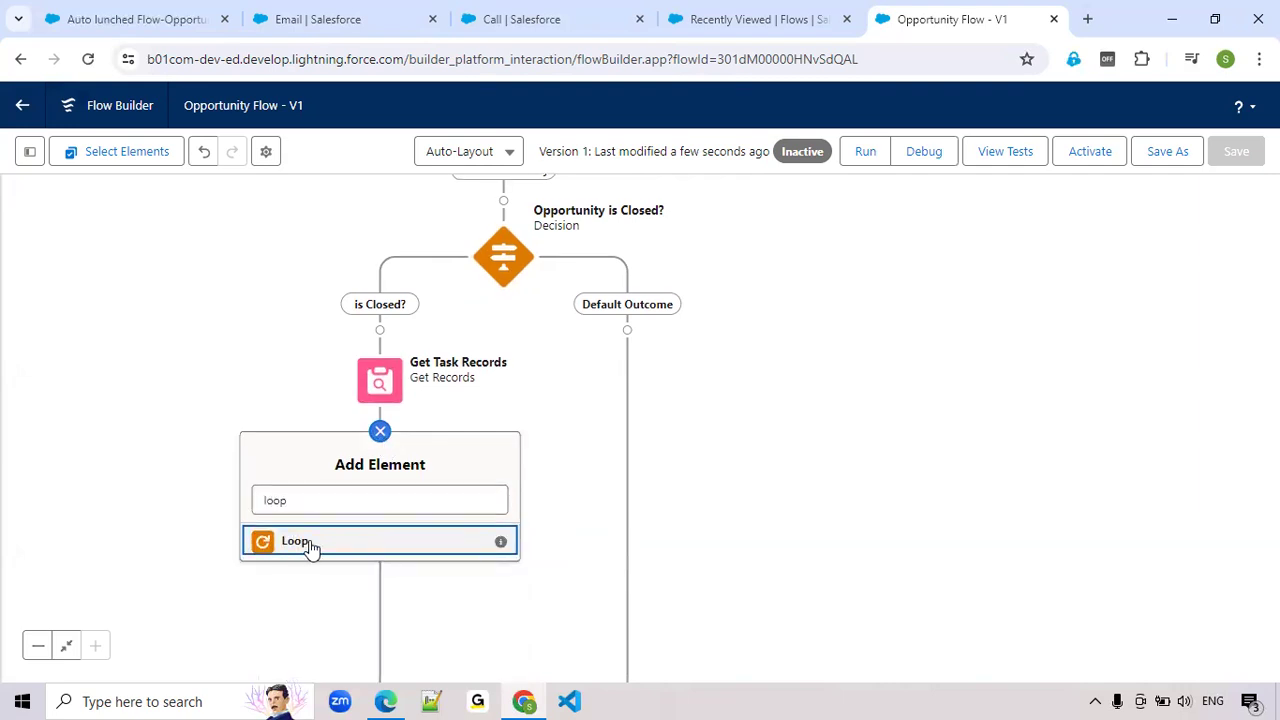
text(Loop Task)
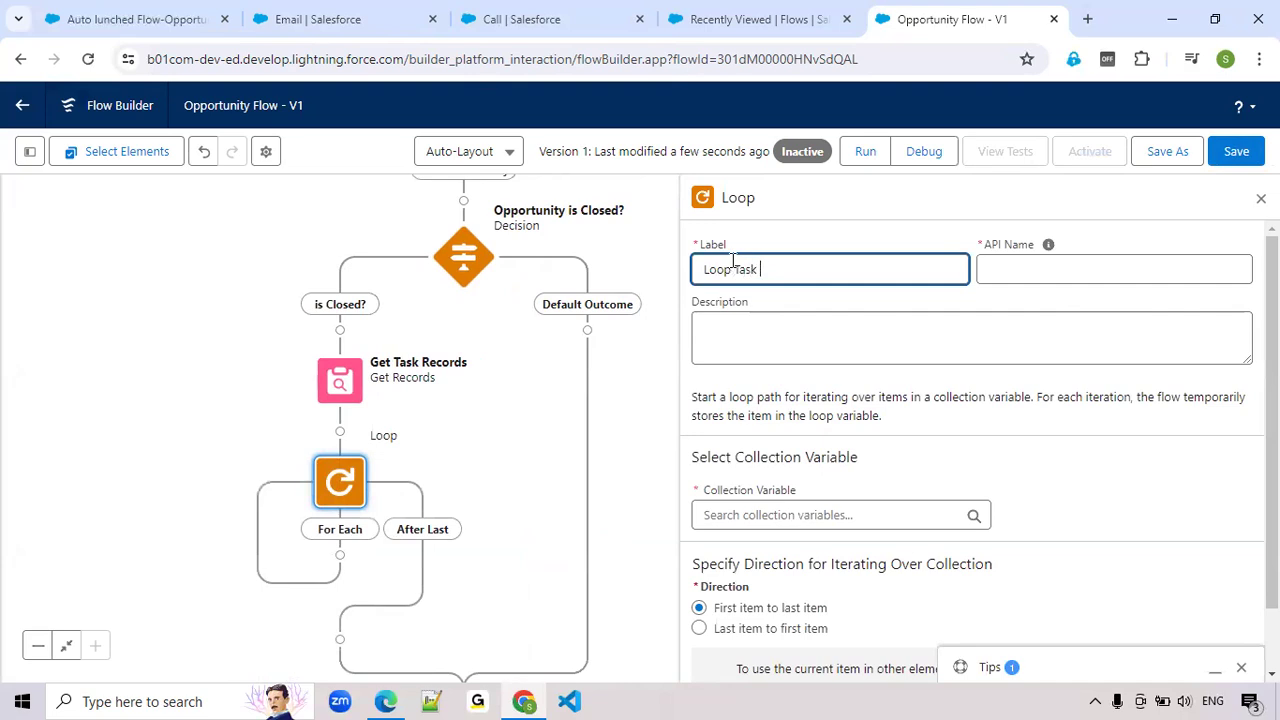
text( Records)
key(Tab)
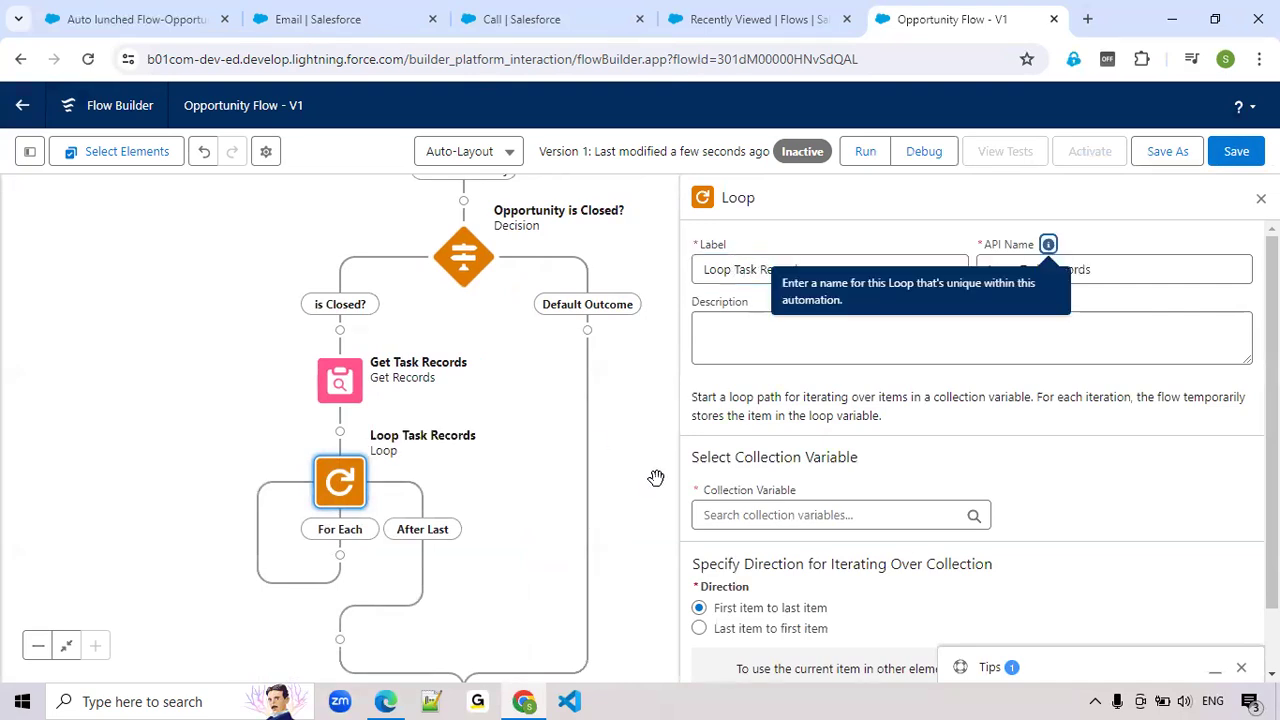
Set the loop's collection variable to Tasks from Get Task Records and close its settings
click(763, 515)
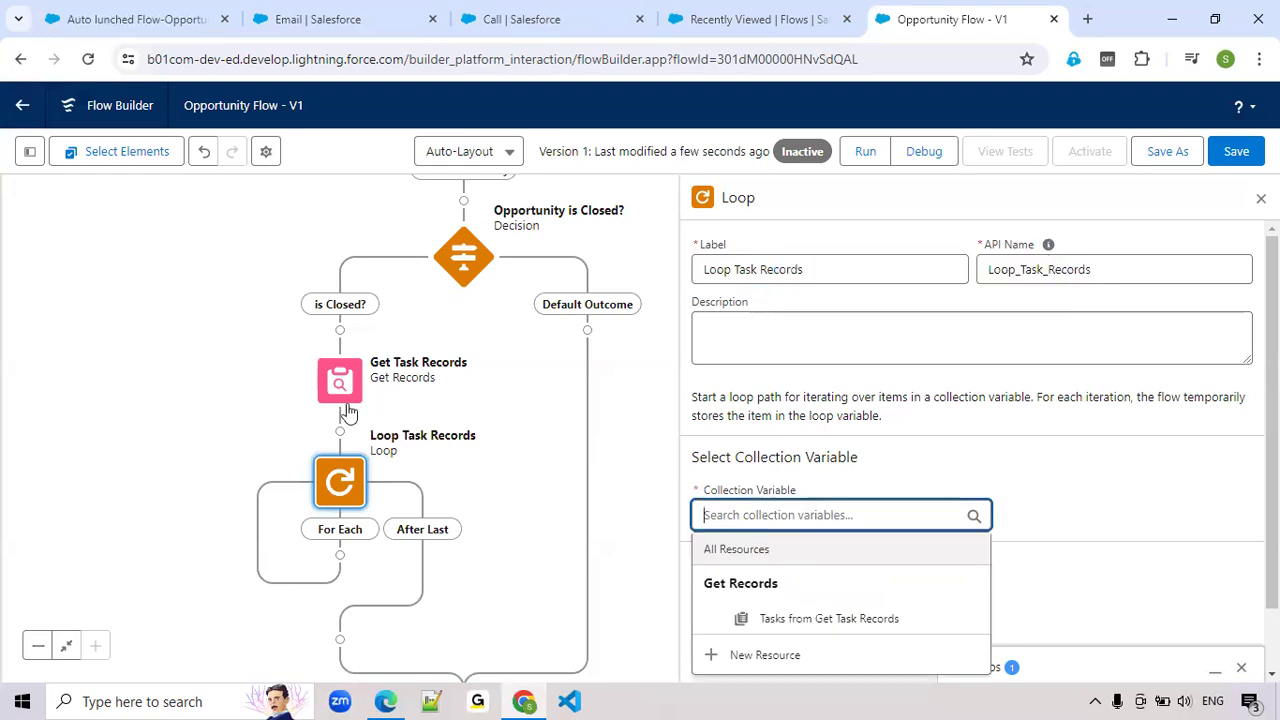
click(838, 622)
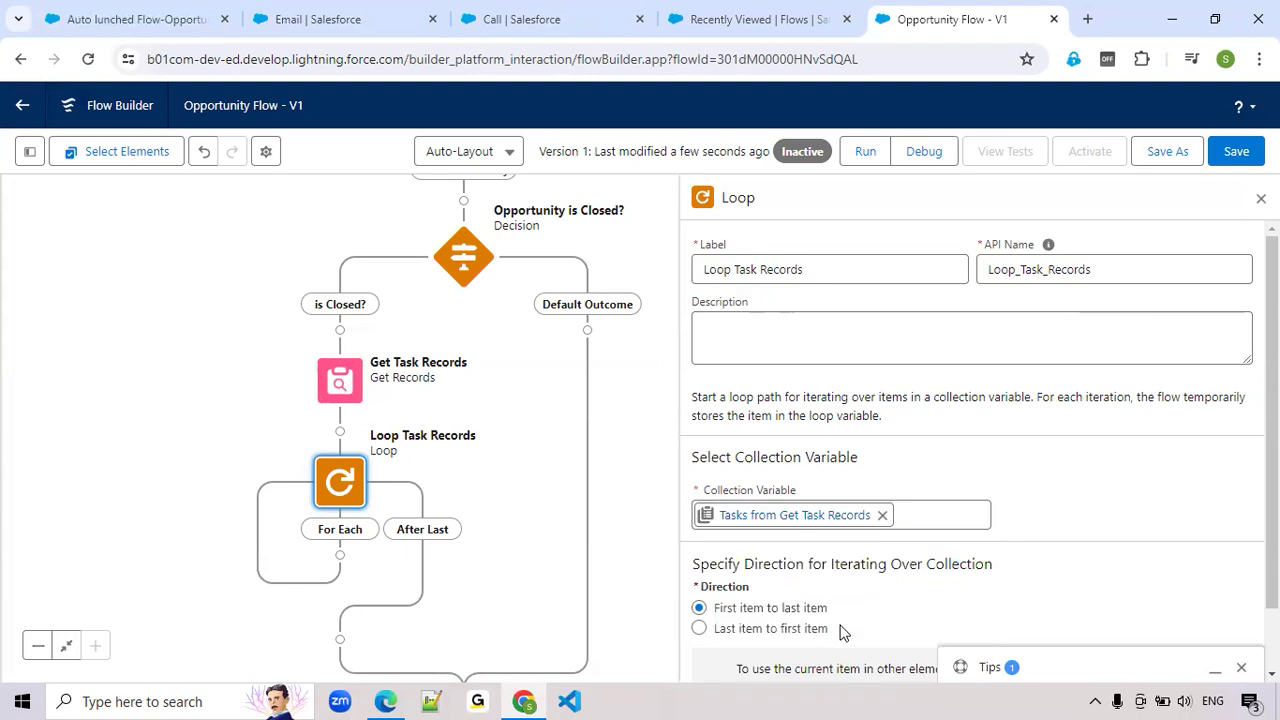
scroll(850, 635, down, 1)
click(1261, 197)
drag(780, 474, 849, 409)
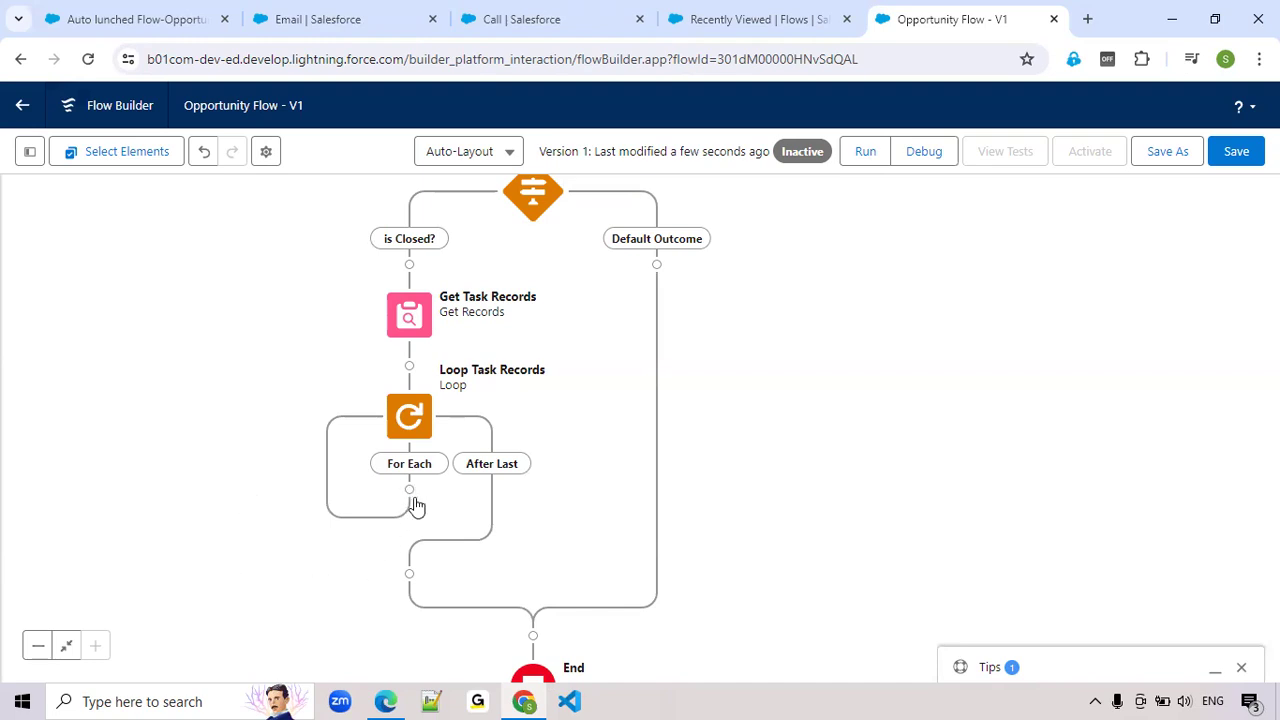
Add an Assignment element labelled Each Task on the loop's For Each path
click(409, 490)
text(Ass)
click(354, 606)
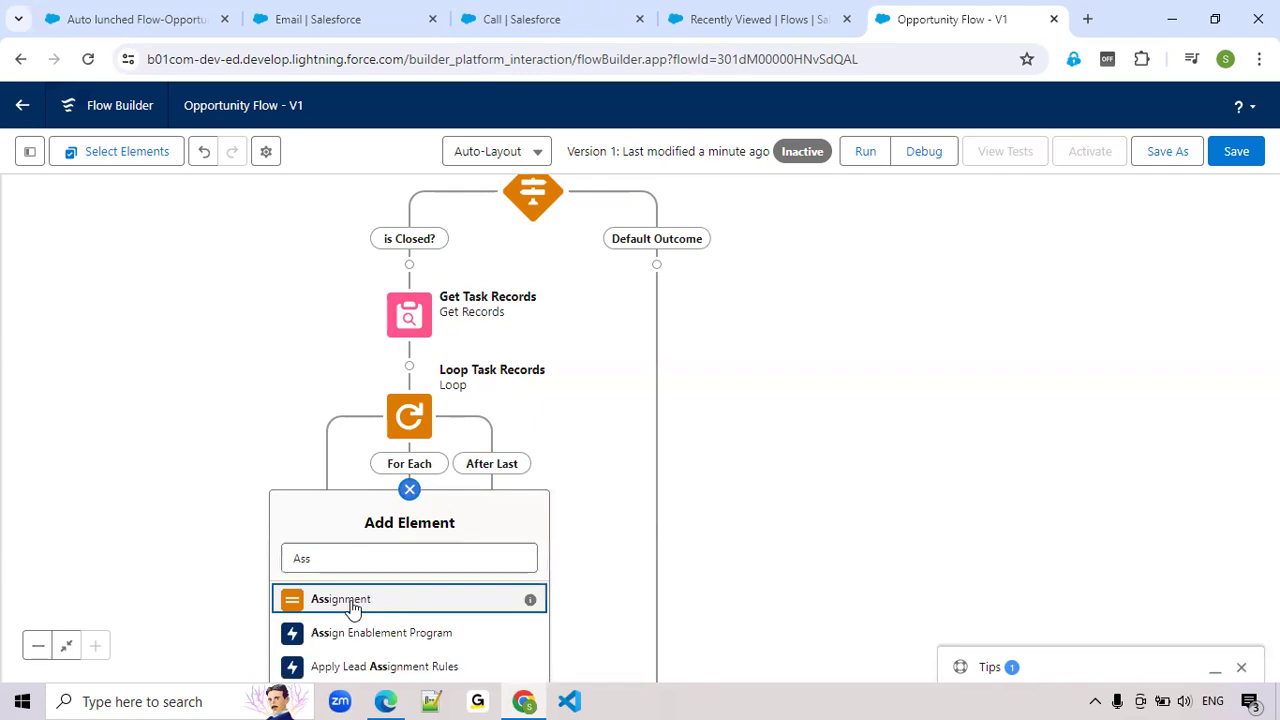
click(391, 592)
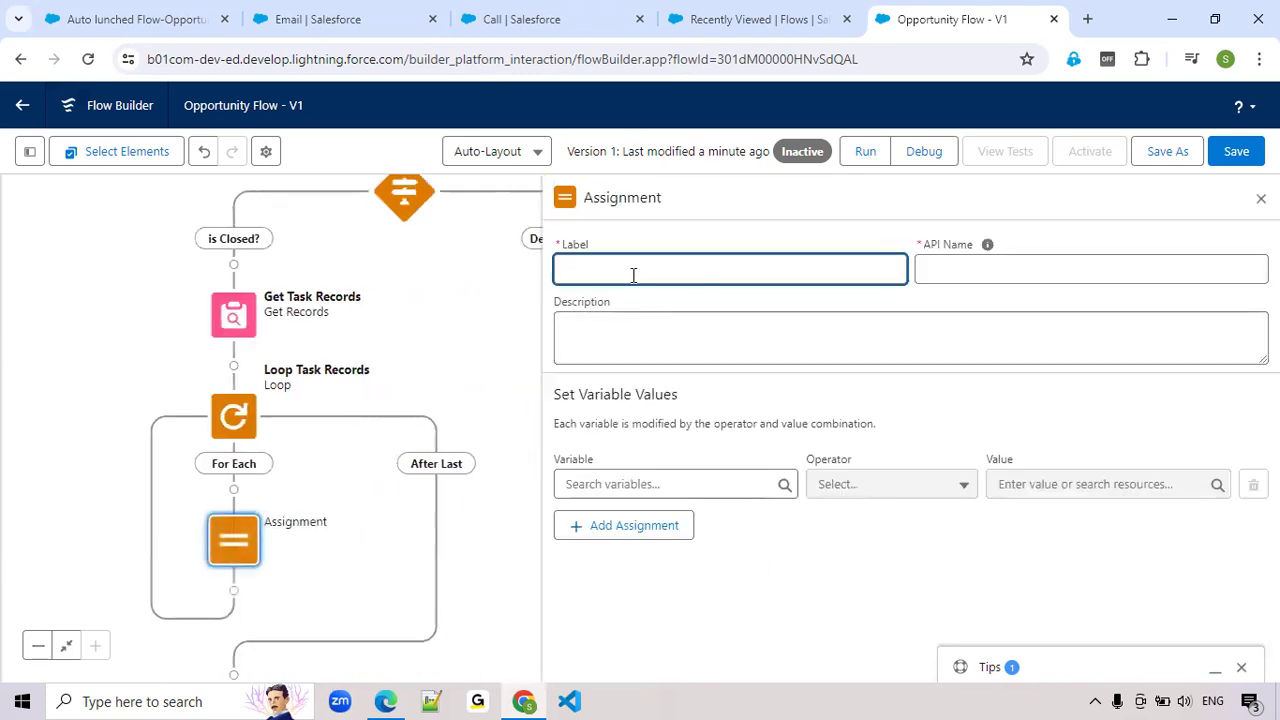
text(Each Task)
key(Tab)
Set the assignment's variable to the Status field of the loop's current task, {!Loop_Task_Records.Status}, with the Equals operator
click(620, 484)
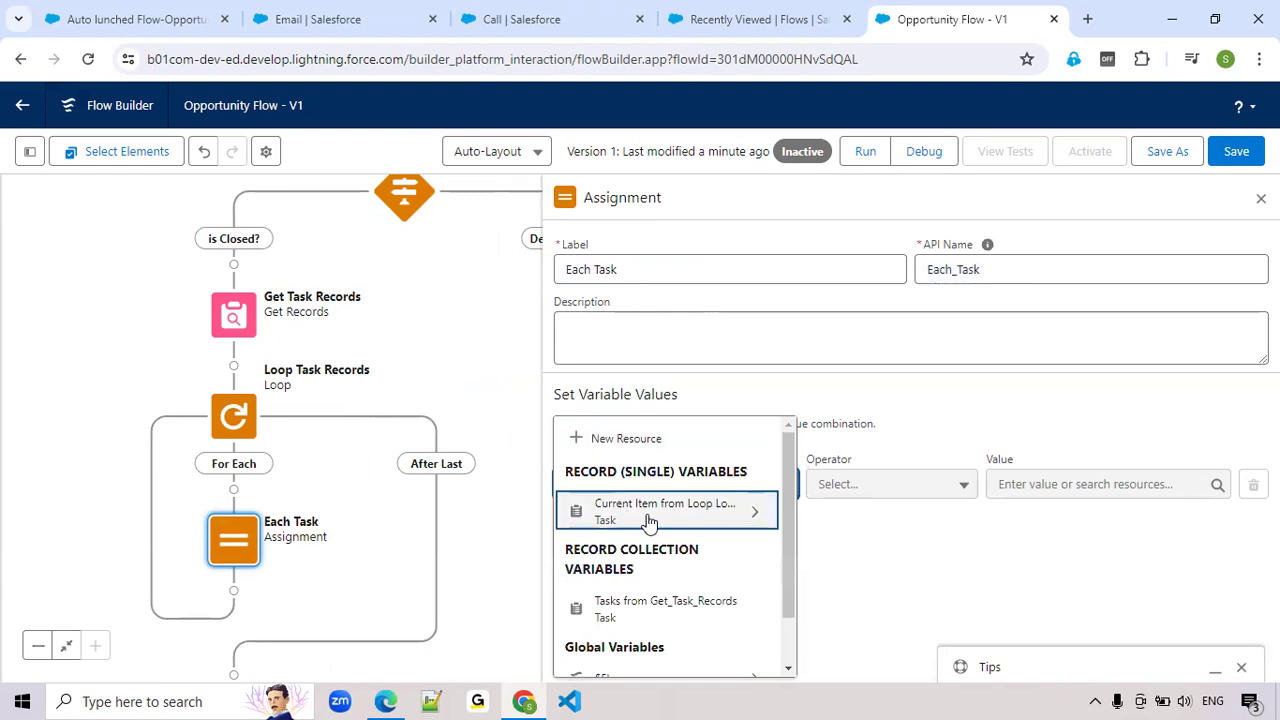
click(680, 515)
text(stat)
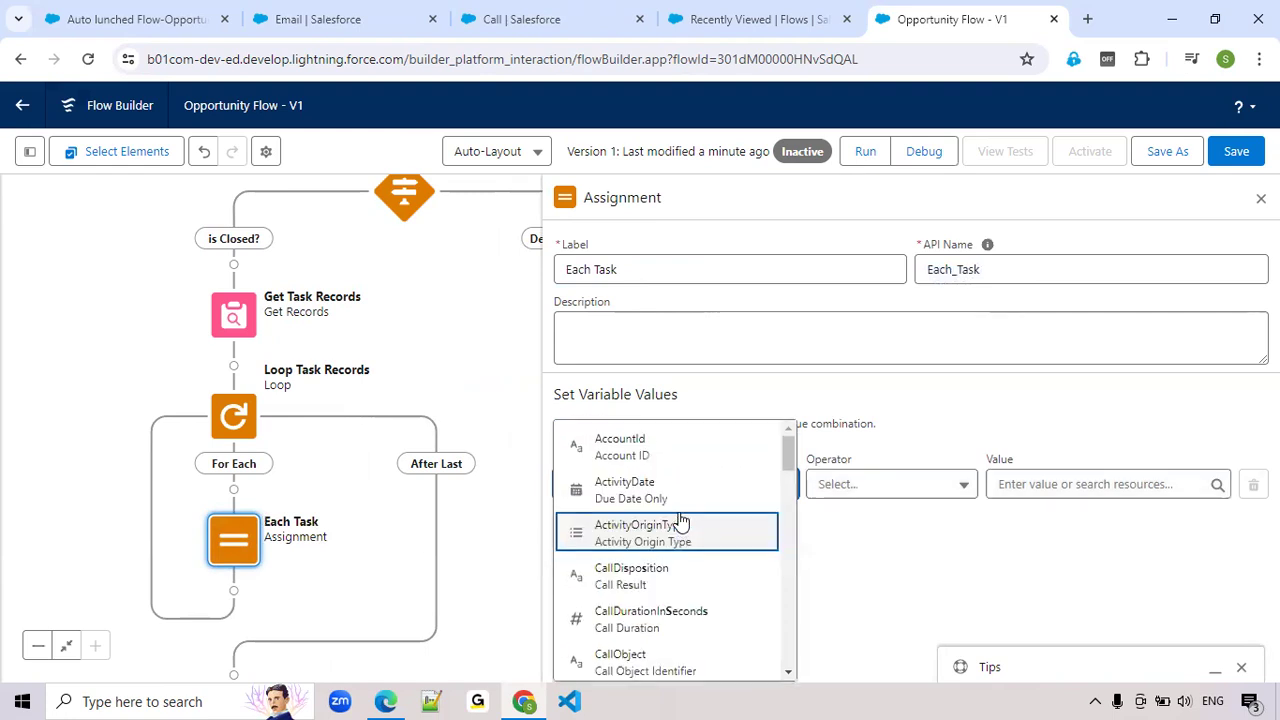
click(663, 524)
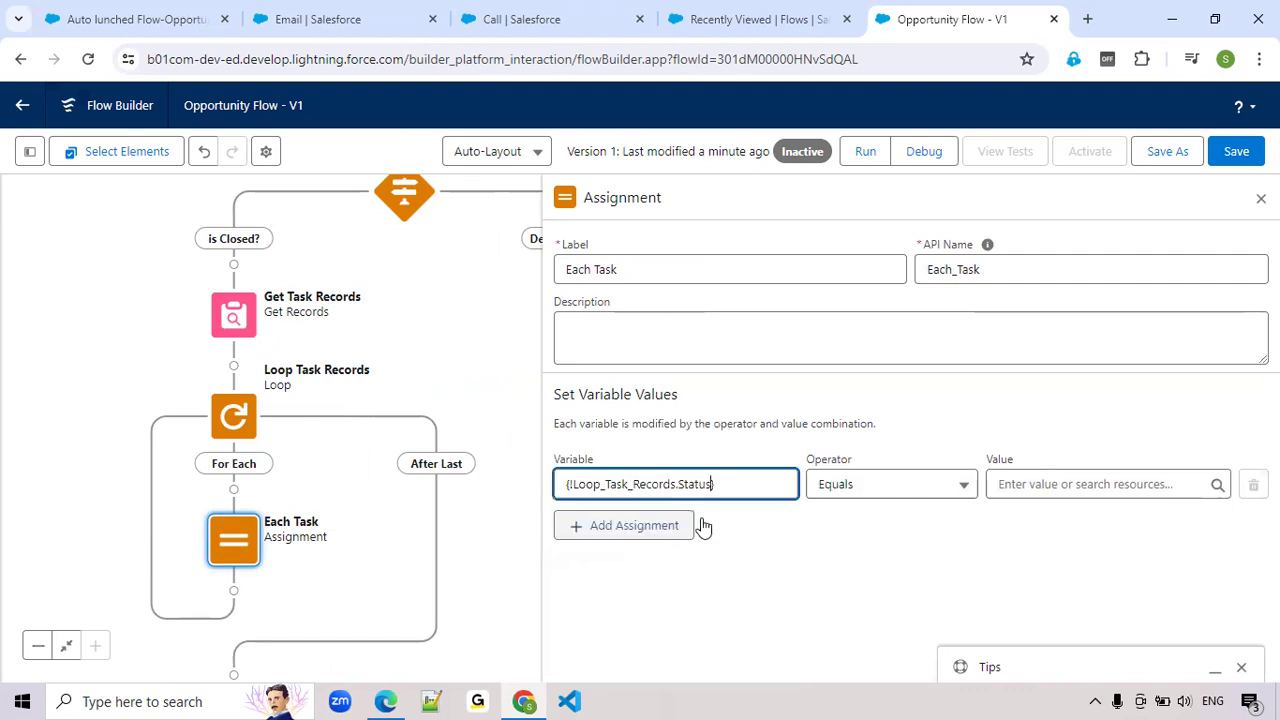
click(1047, 491)
click(846, 591)
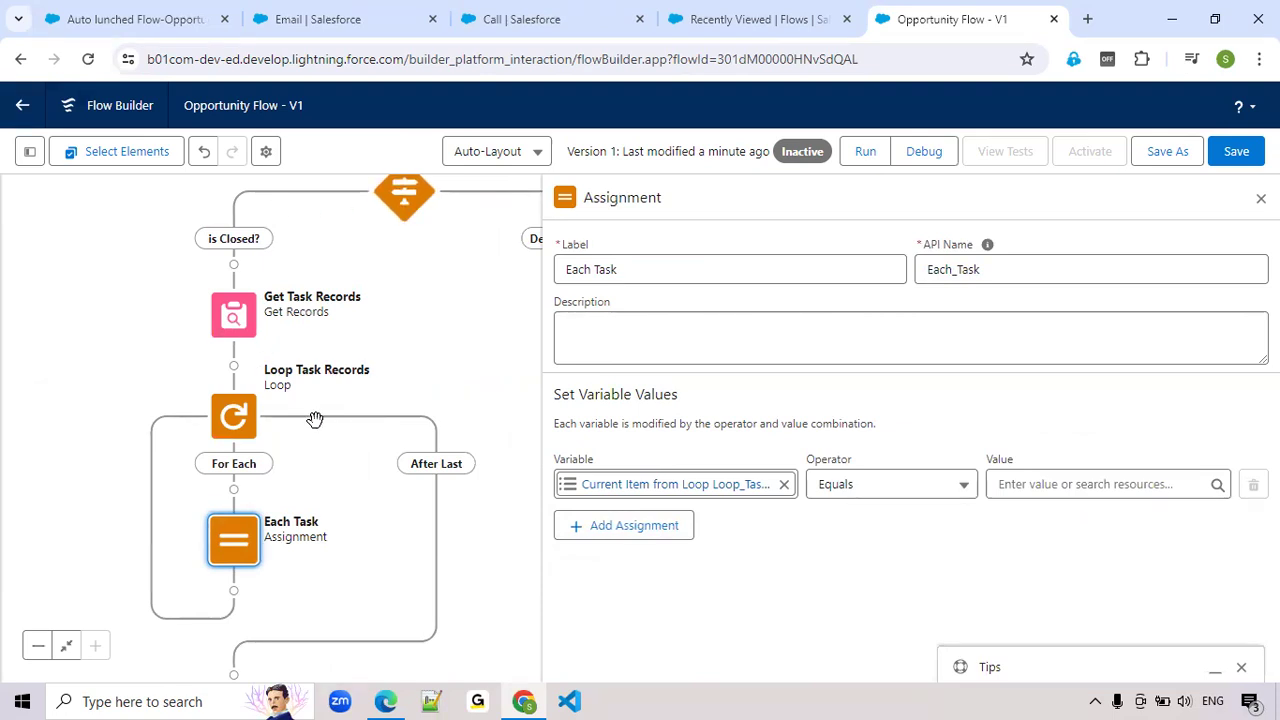
Start a new Formula resource for the assignment's value, with API name for_TaskStatus and data type Text
click(1037, 486)
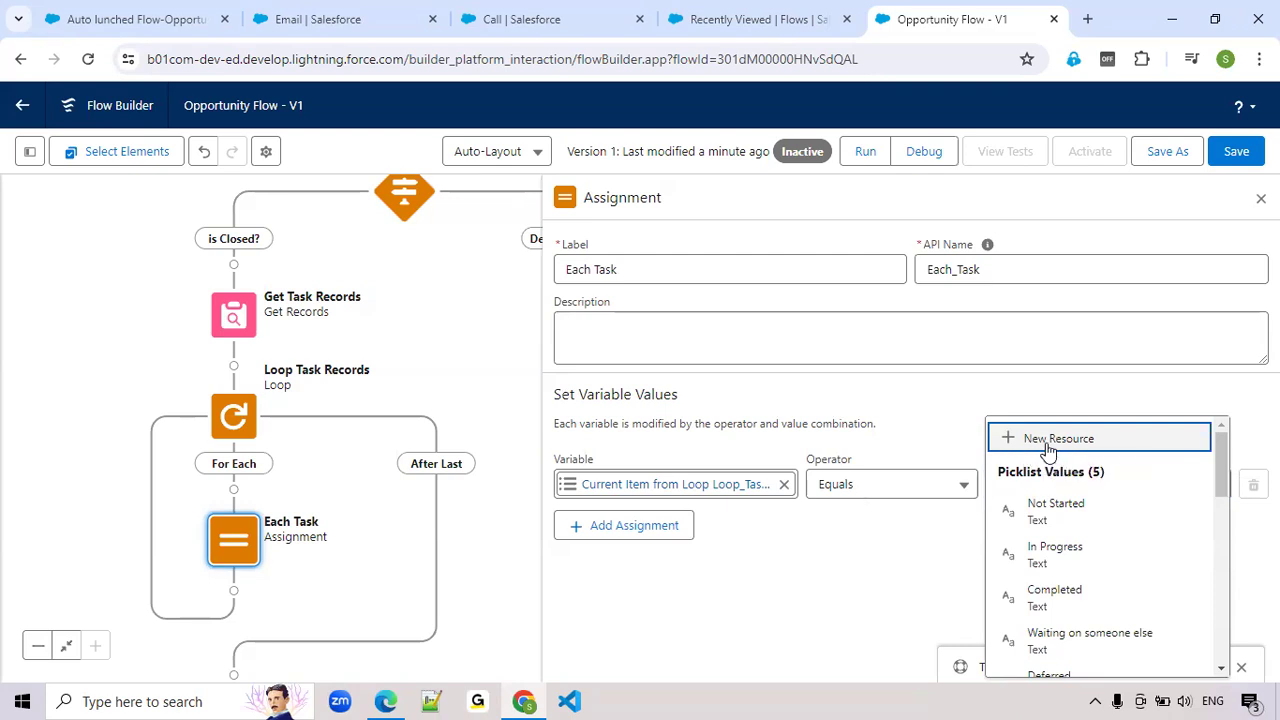
click(1046, 442)
click(306, 312)
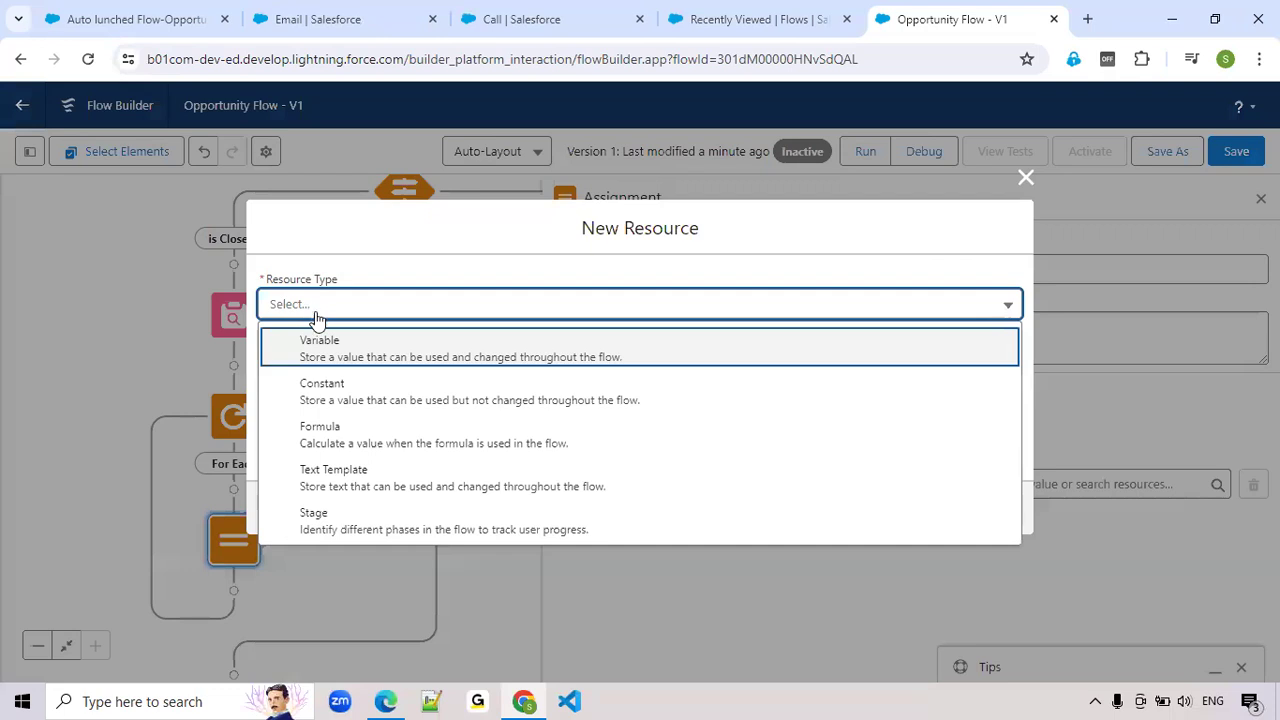
click(318, 432)
click(342, 307)
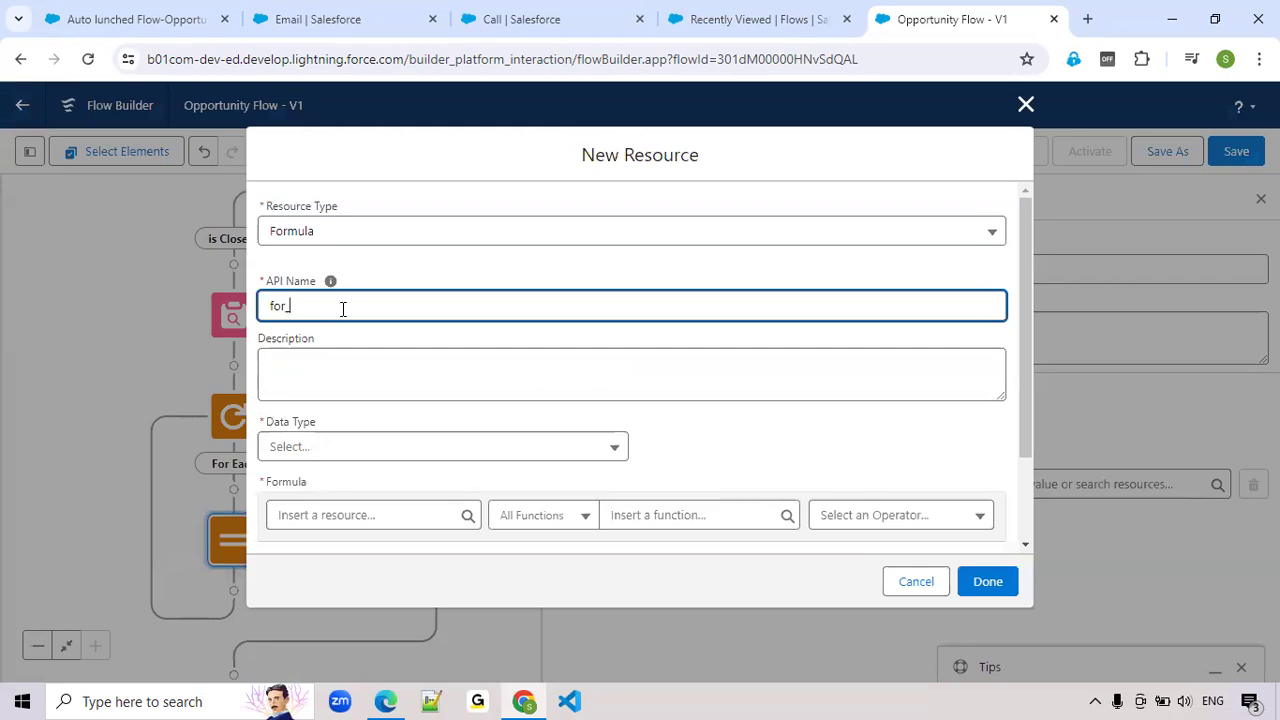
text(for_TaskStatus)
scroll(323, 434, down, 1)
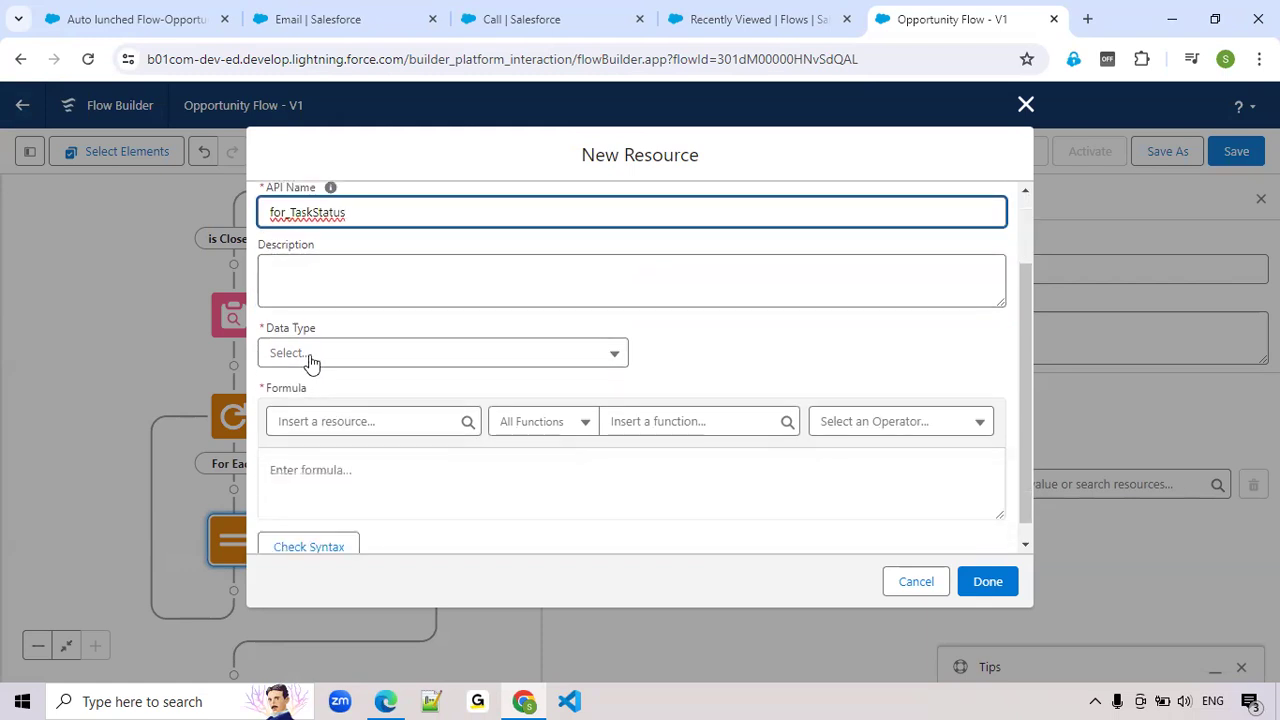
click(311, 360)
click(320, 400)
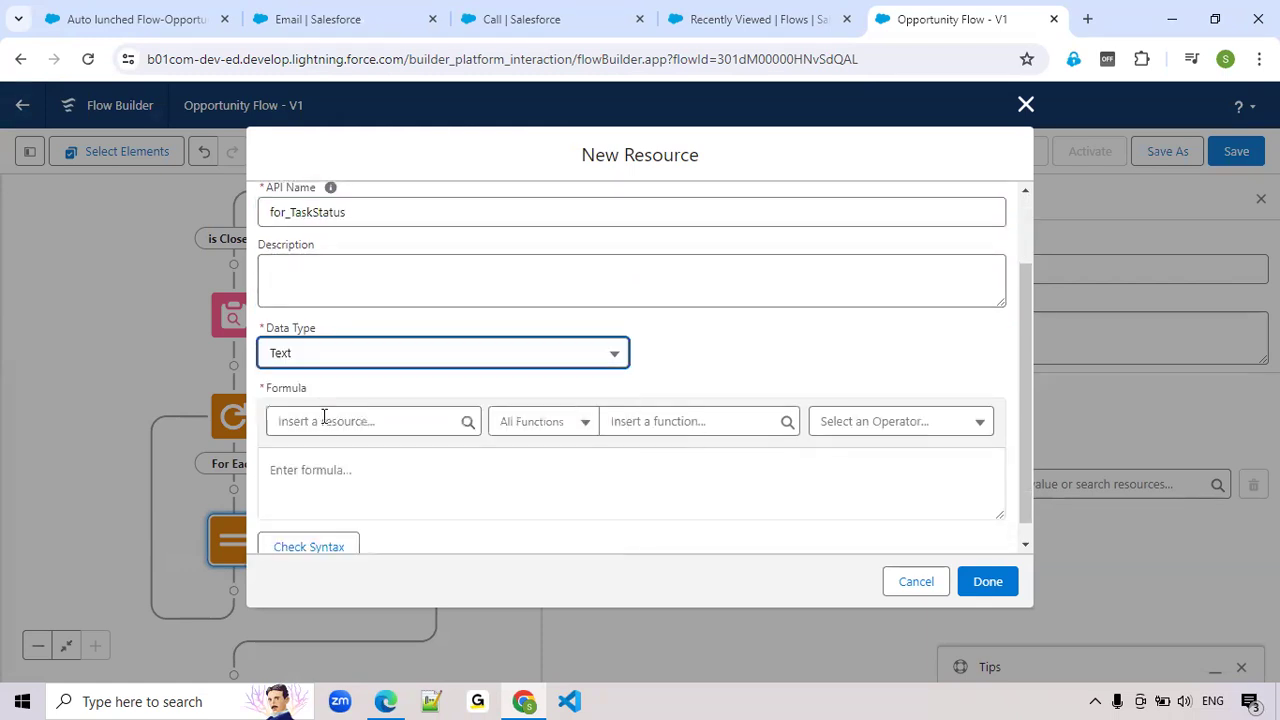
Insert the IF function into the for_TaskStatus formula
click(703, 428)
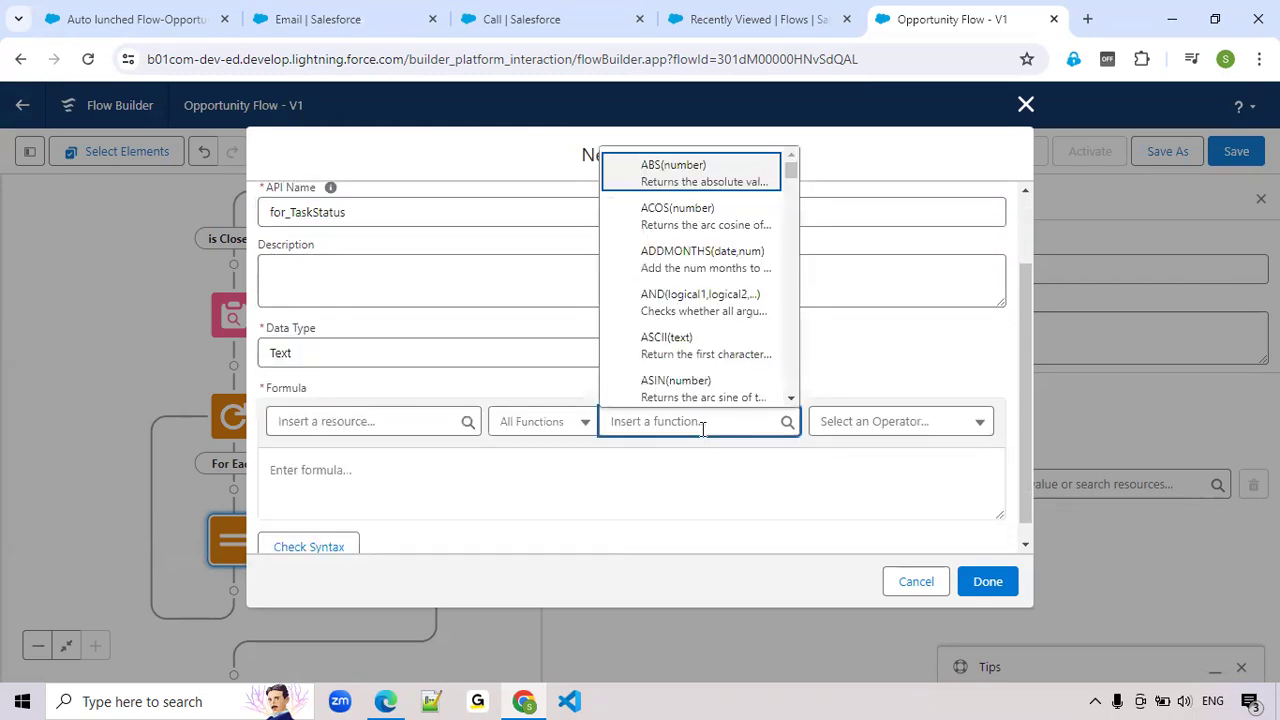
text(if)
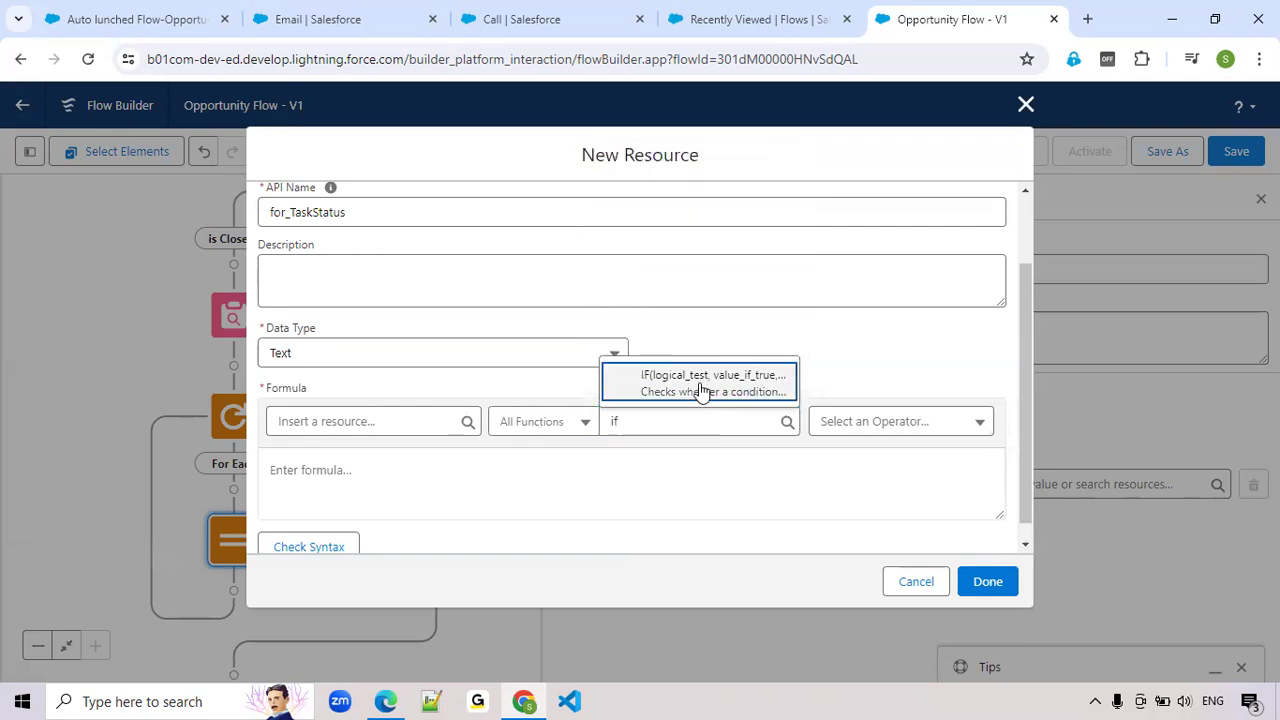
click(700, 389)
Replace the IF function's logical_test placeholder with the ISPICKVAL function
double_click(330, 476)
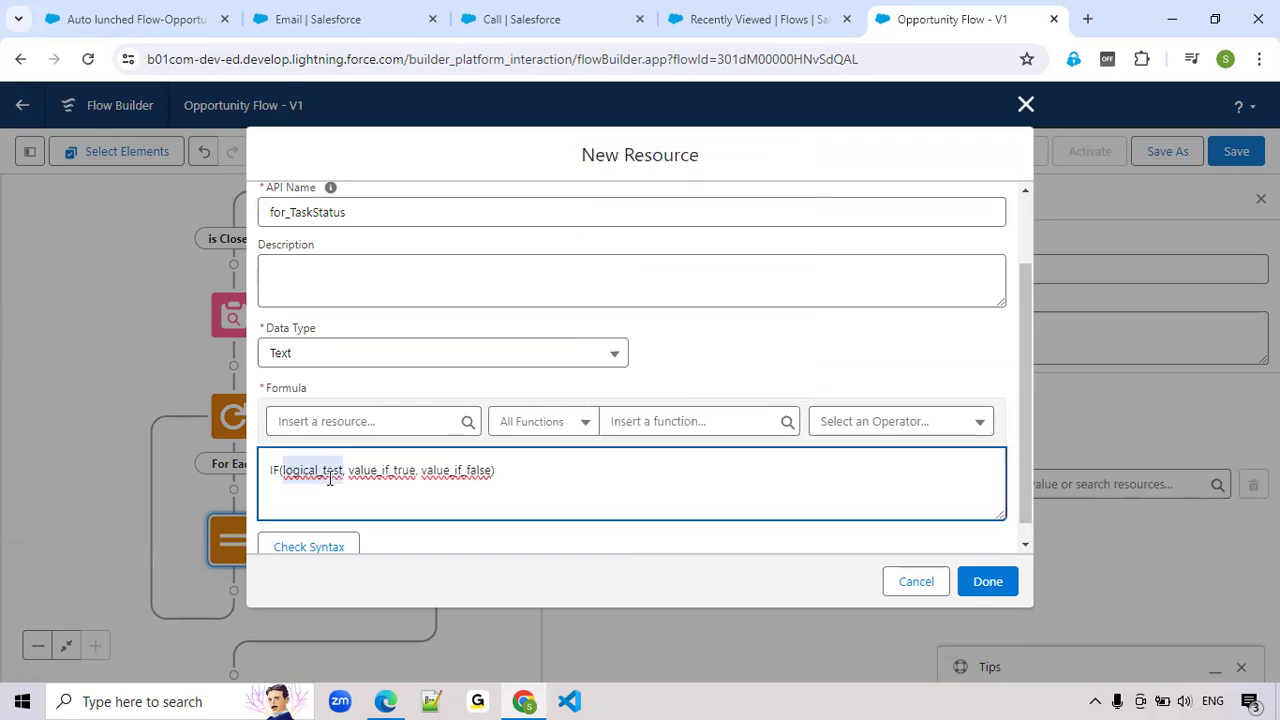
key(BackSpace)
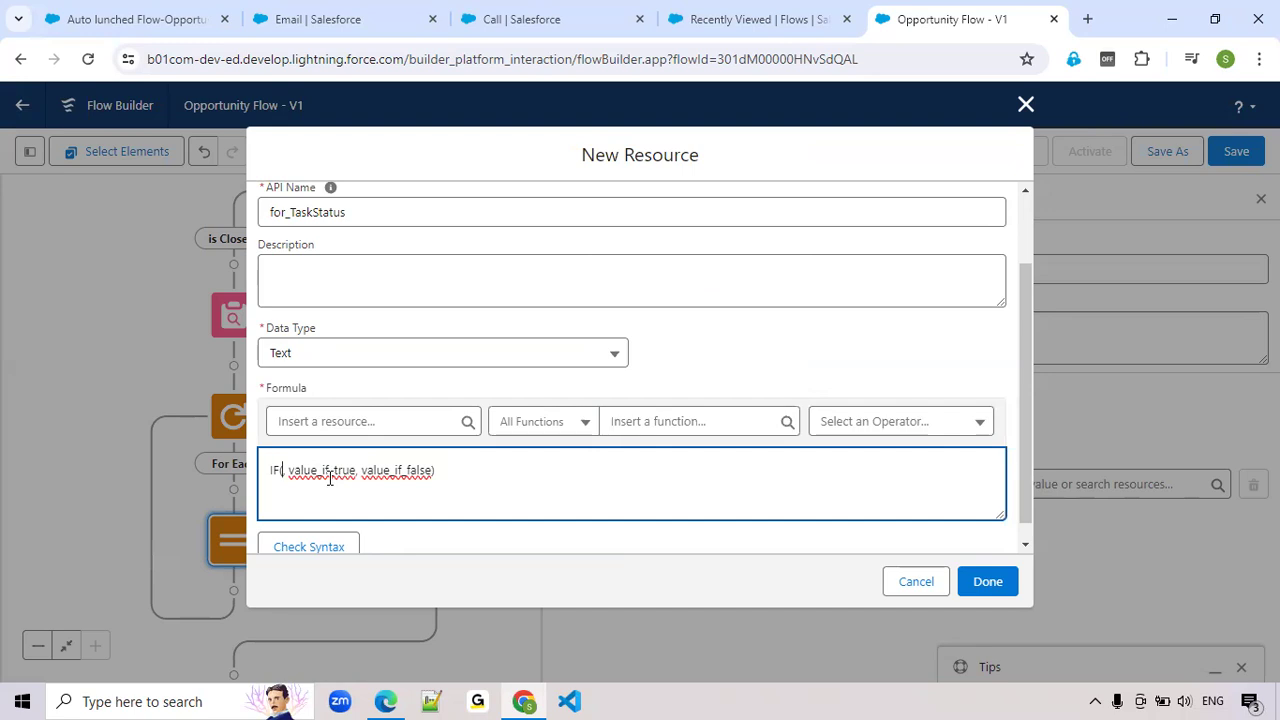
click(726, 431)
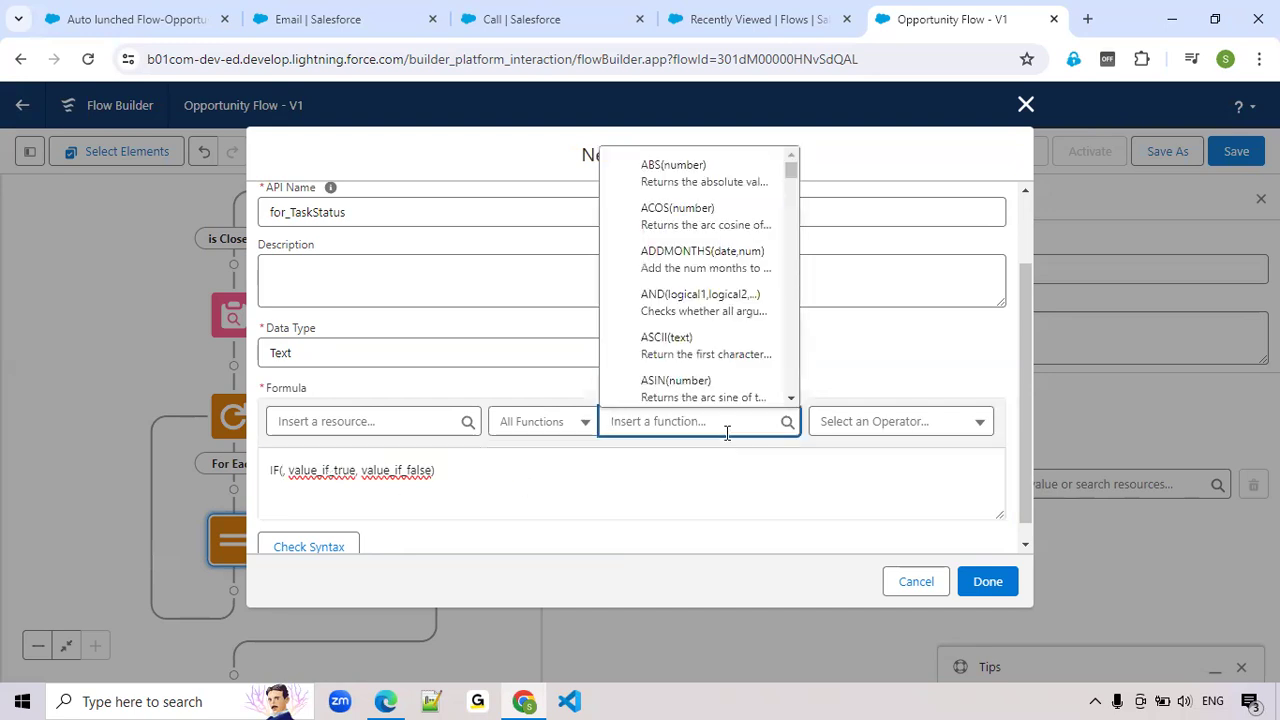
text(is)
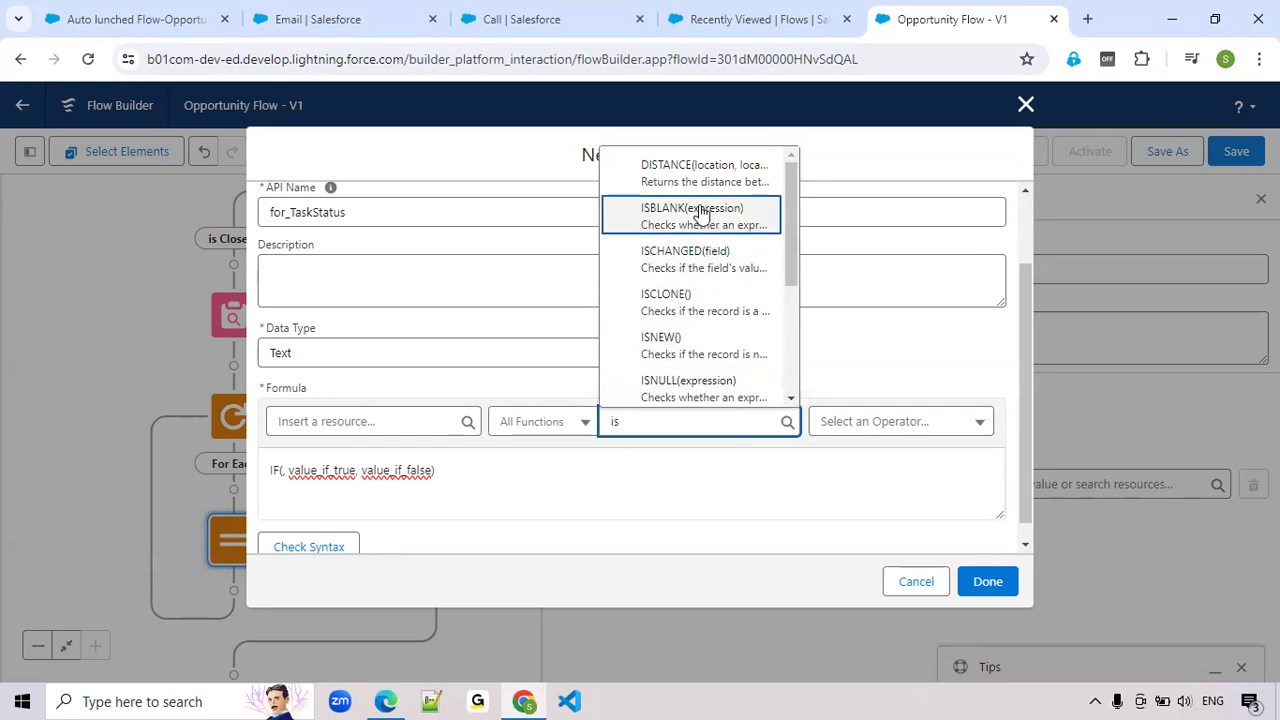
scroll(700, 250, down, 1)
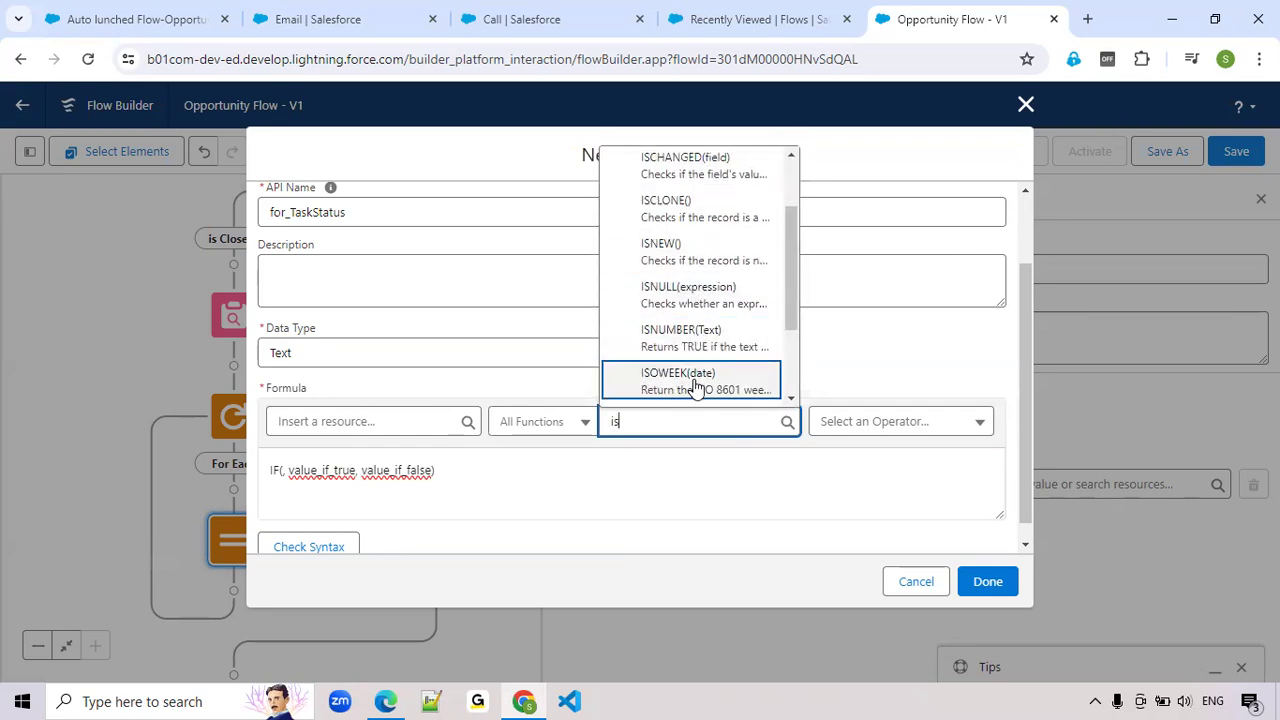
text(p)
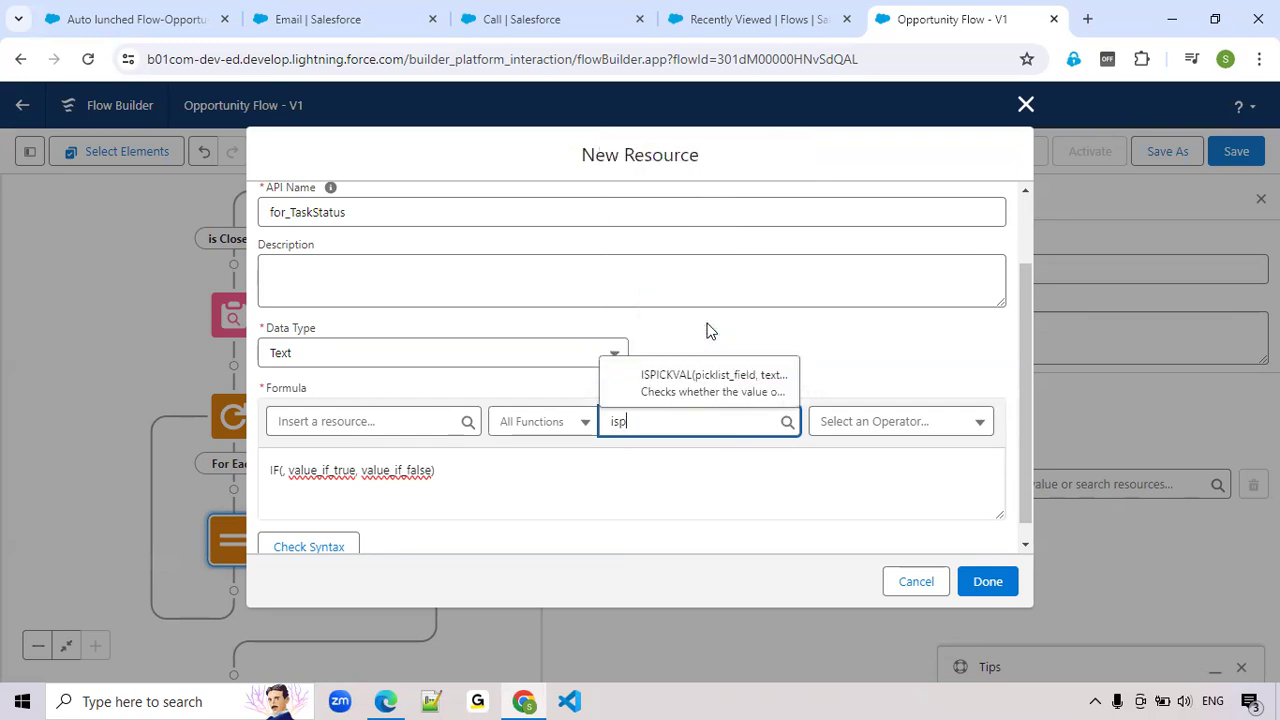
click(706, 383)
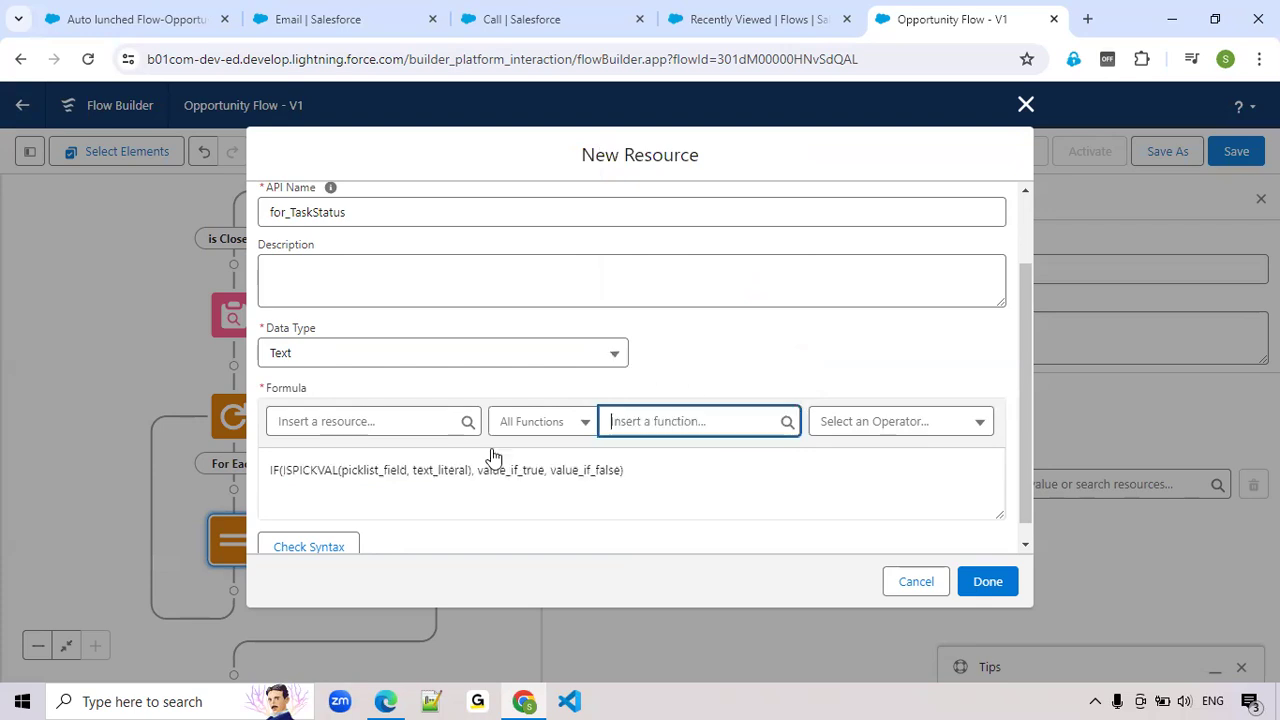
Replace the ISPICKVAL function's picklist_field placeholder with the triggering opportunity's stage field, {!$Record.StageName}
double_click(377, 469)
key(BackSpace)
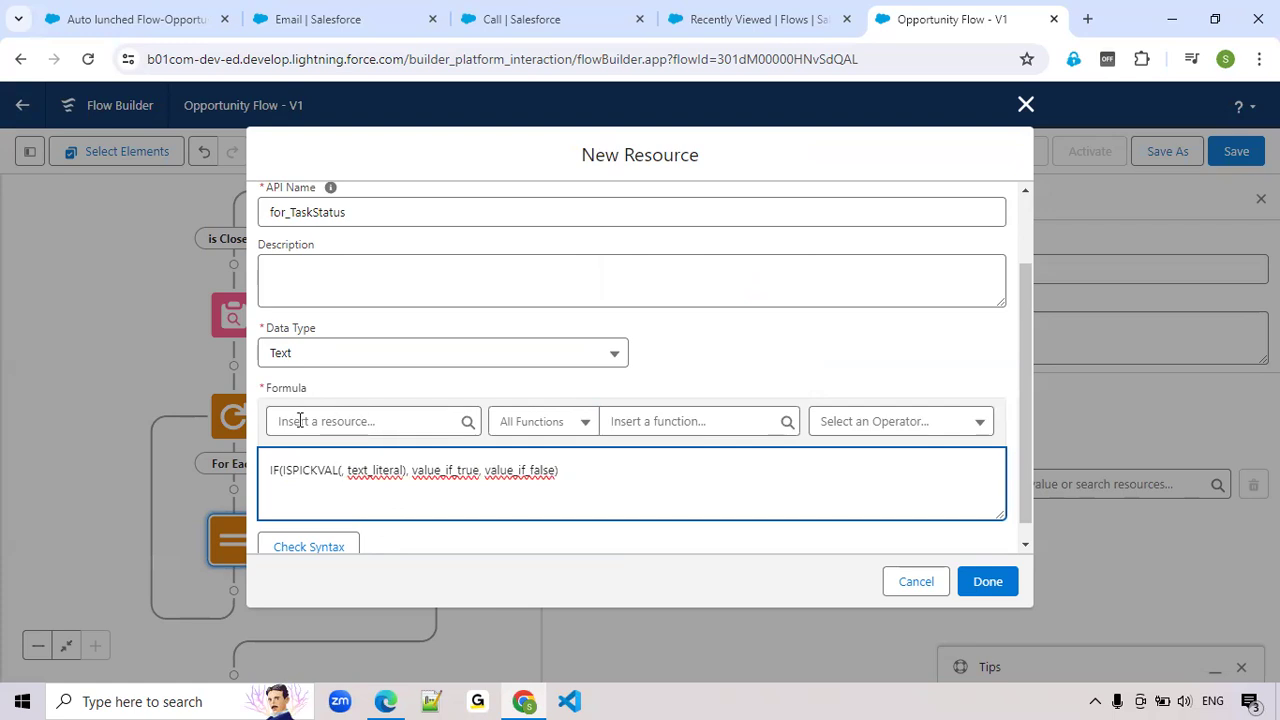
click(348, 421)
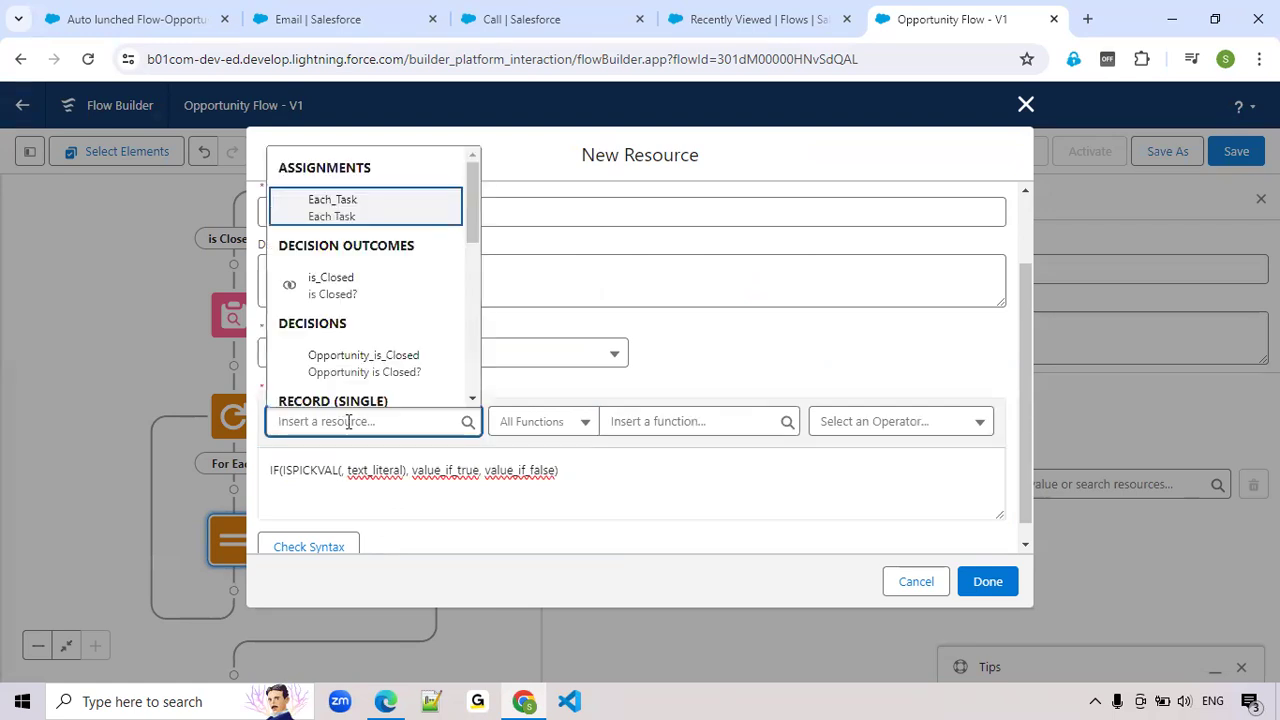
scroll(375, 358, down, 2)
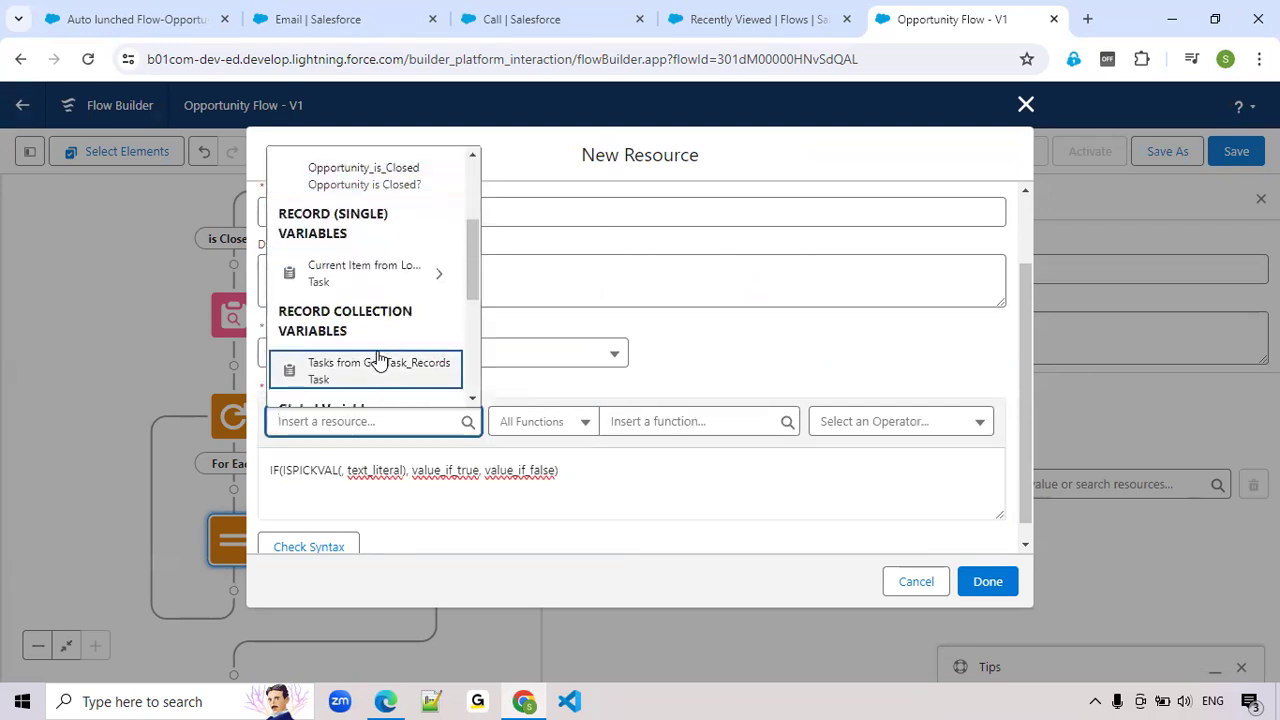
scroll(376, 375, down, 4)
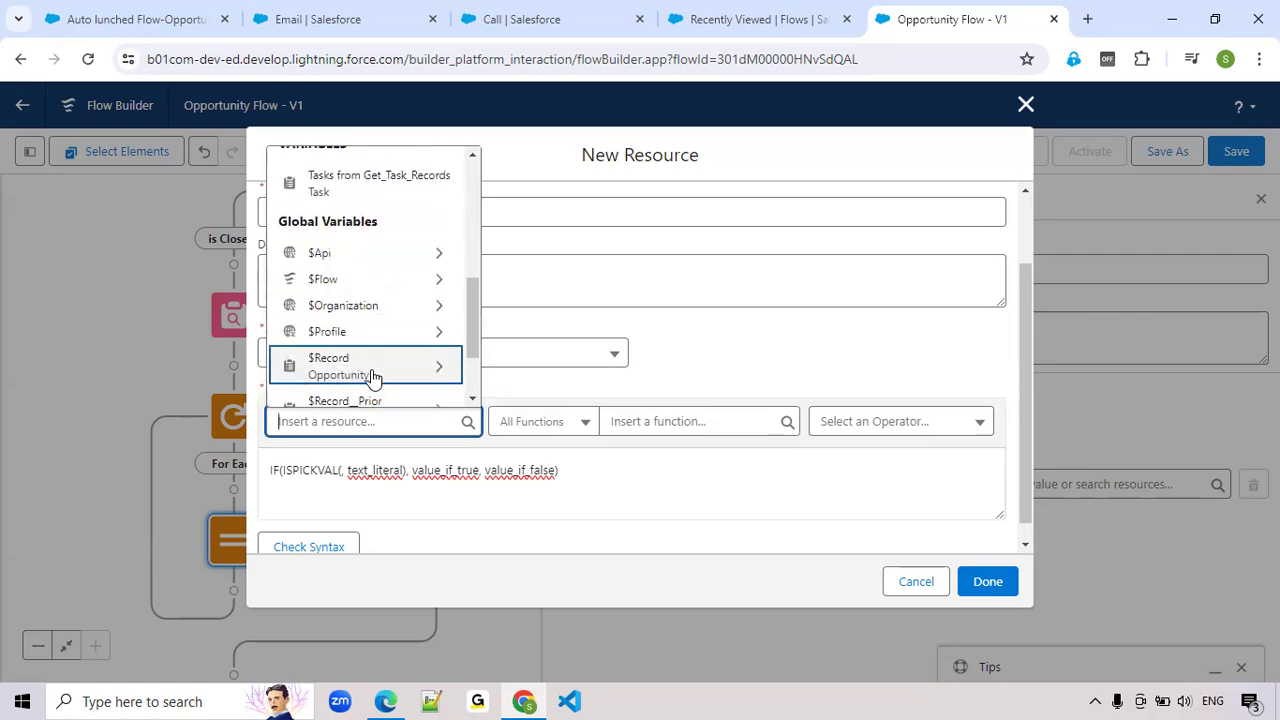
click(372, 368)
text(sta)
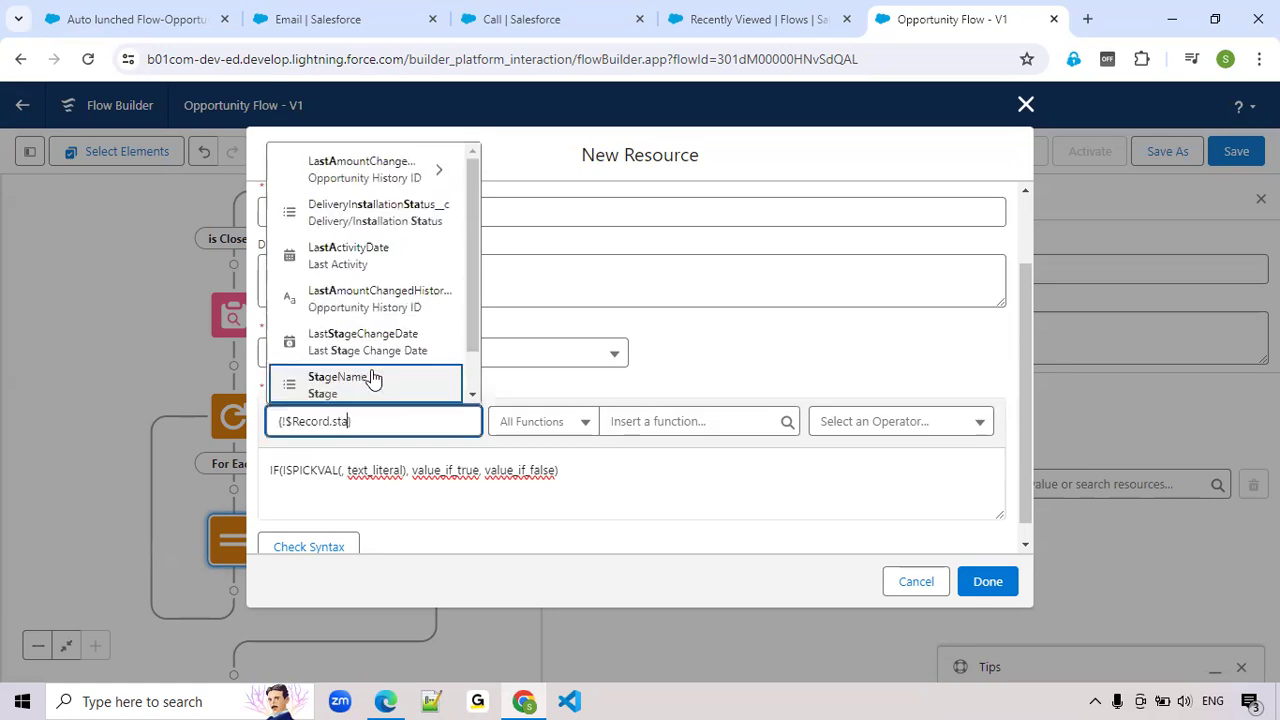
text(ge)
click(364, 385)
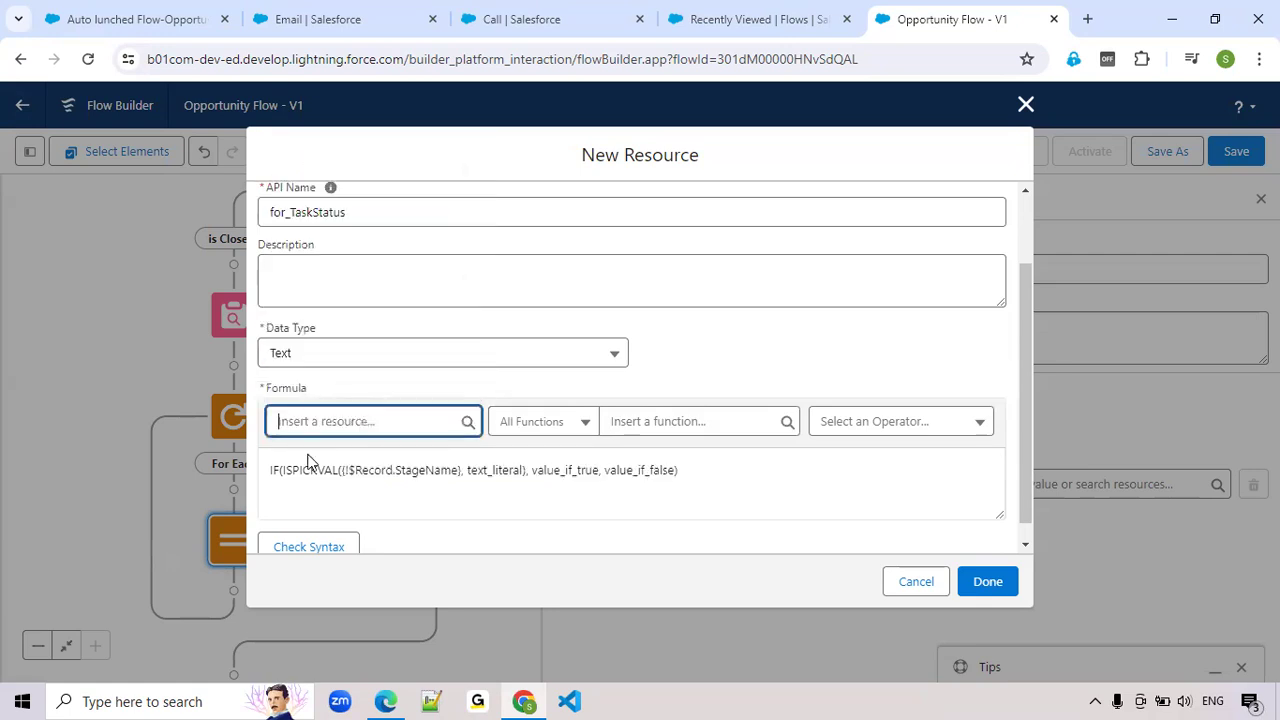
Replace the text_literal placeholder in the ISPICKVAL function with 'Closed Won'
double_click(486, 471)
text('Clos)
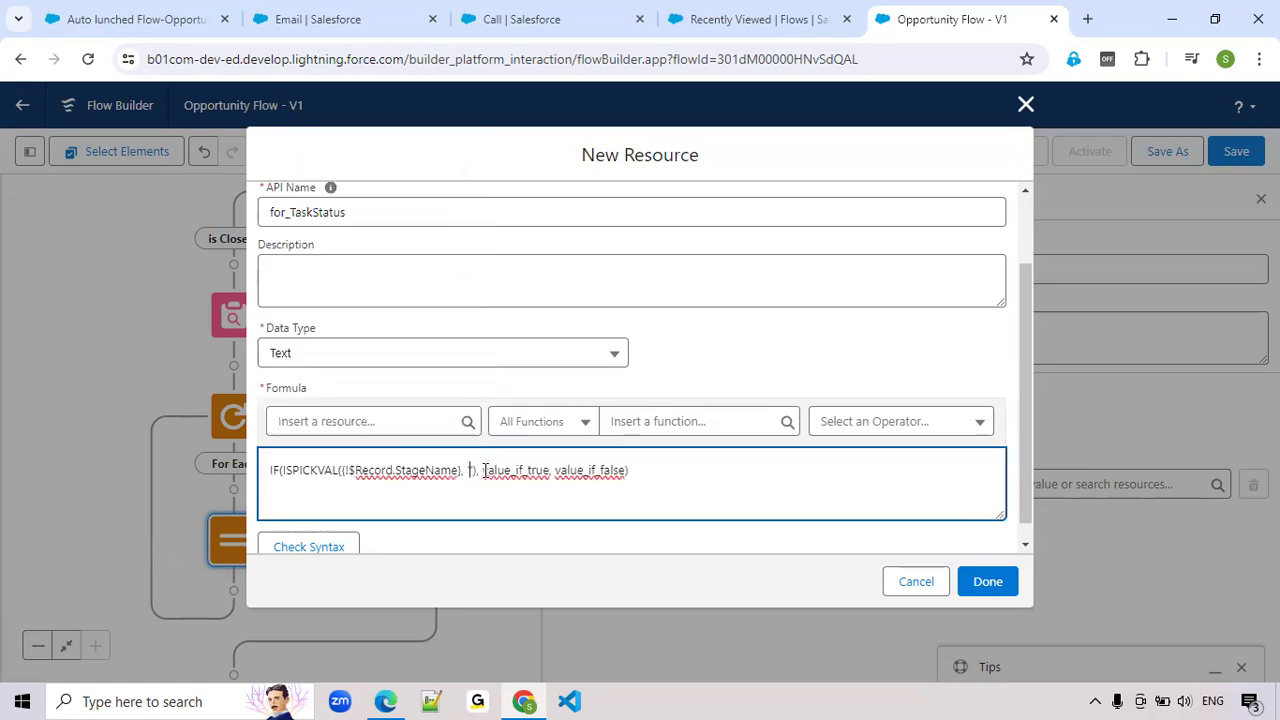
text(ed Won)
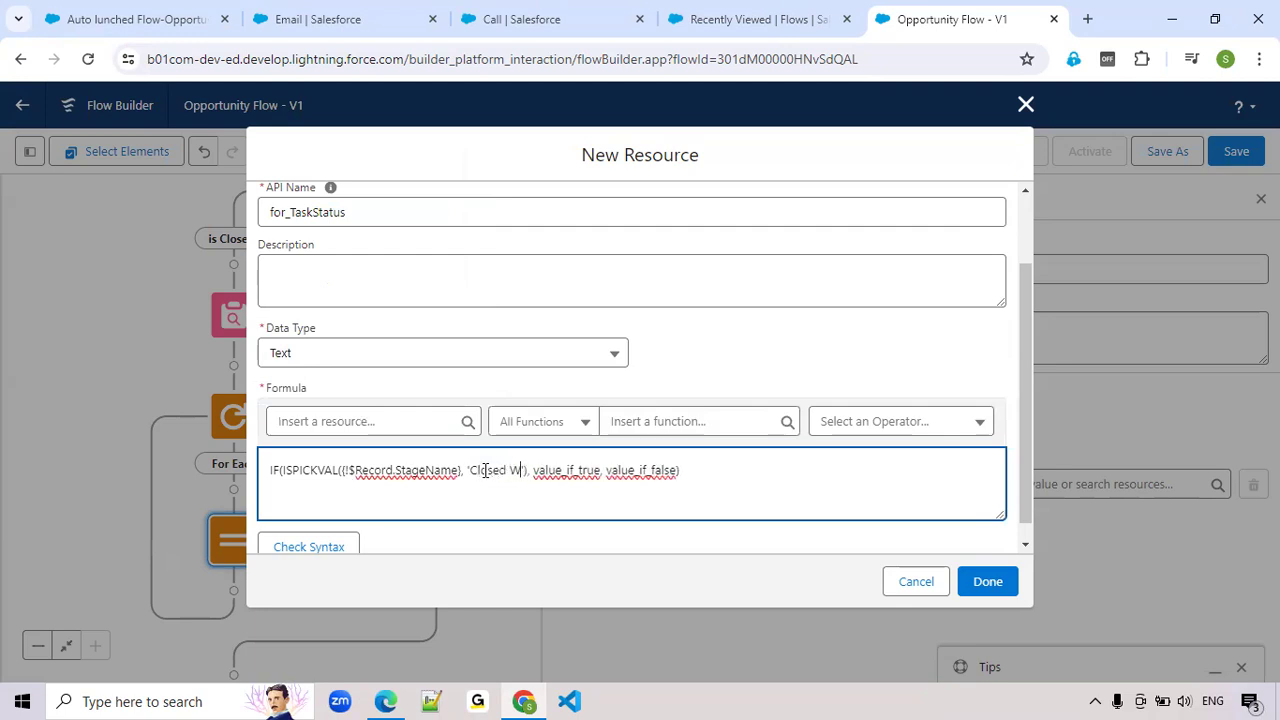
text(')
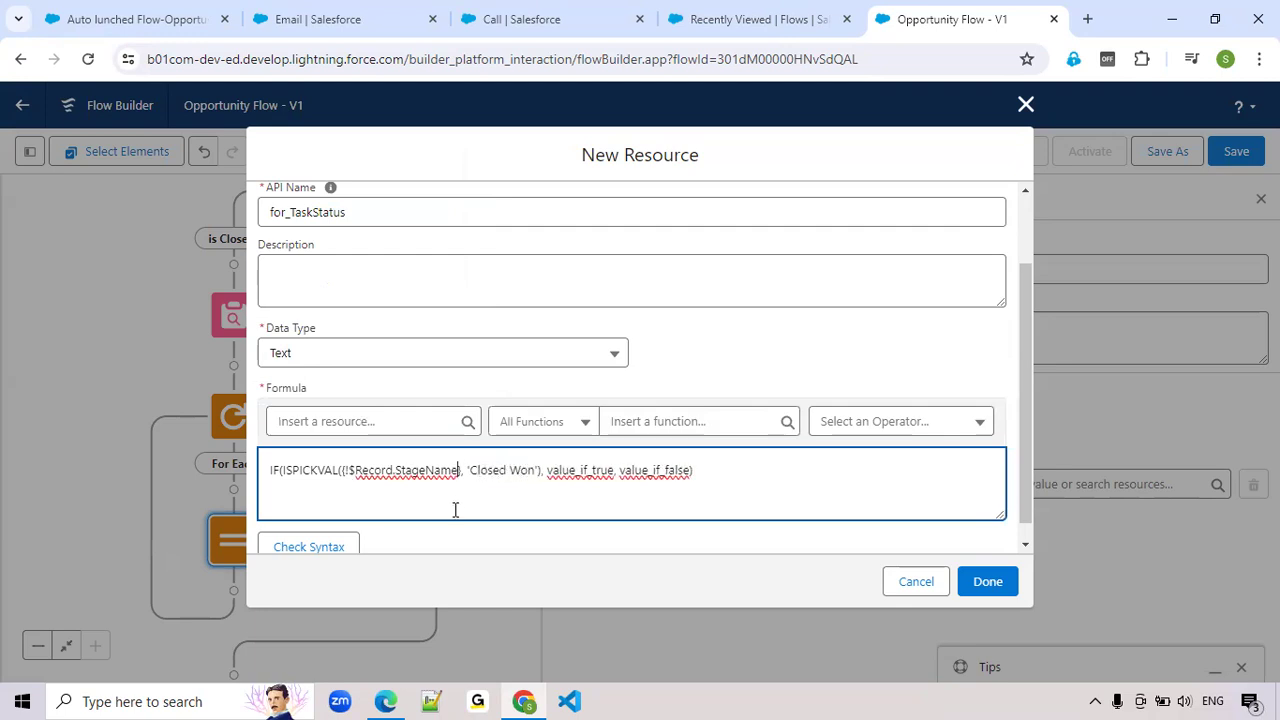
Set the IF function's value_if_true to 'Completed' and its value_if_false to 'Deferred'
double_click(581, 469)
text('Completed')
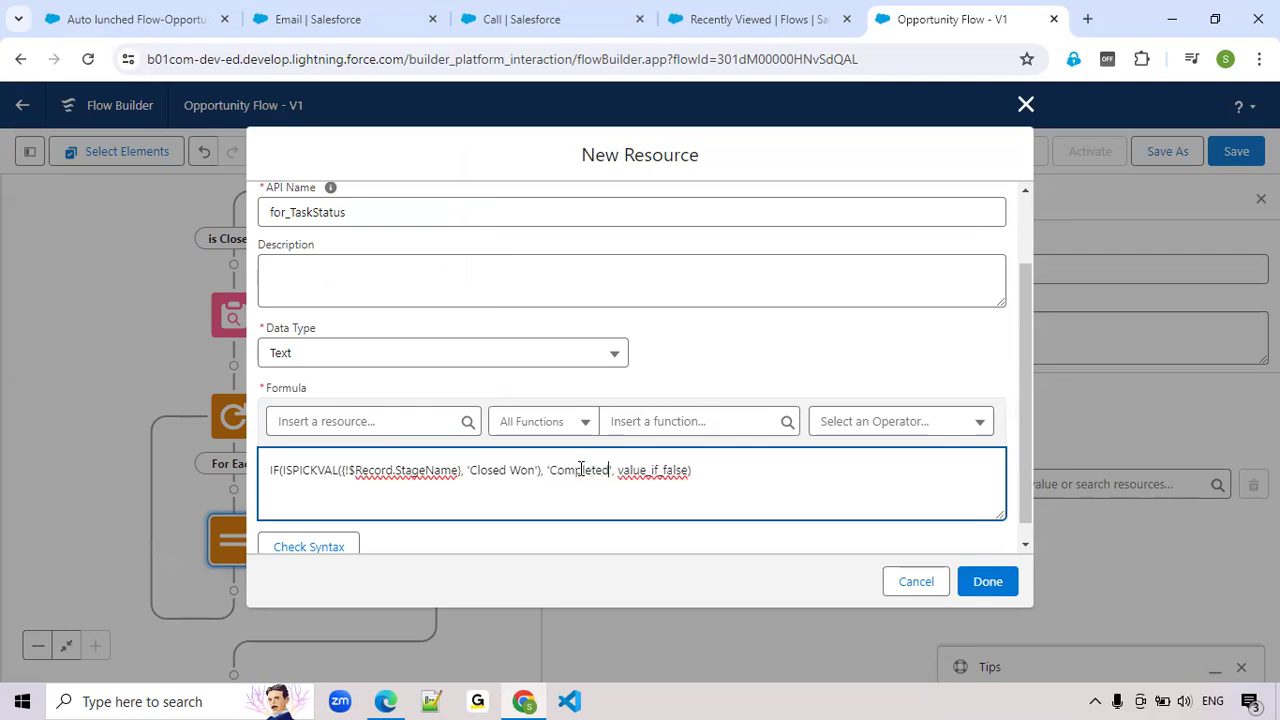
double_click(650, 469)
key(BackSpace)
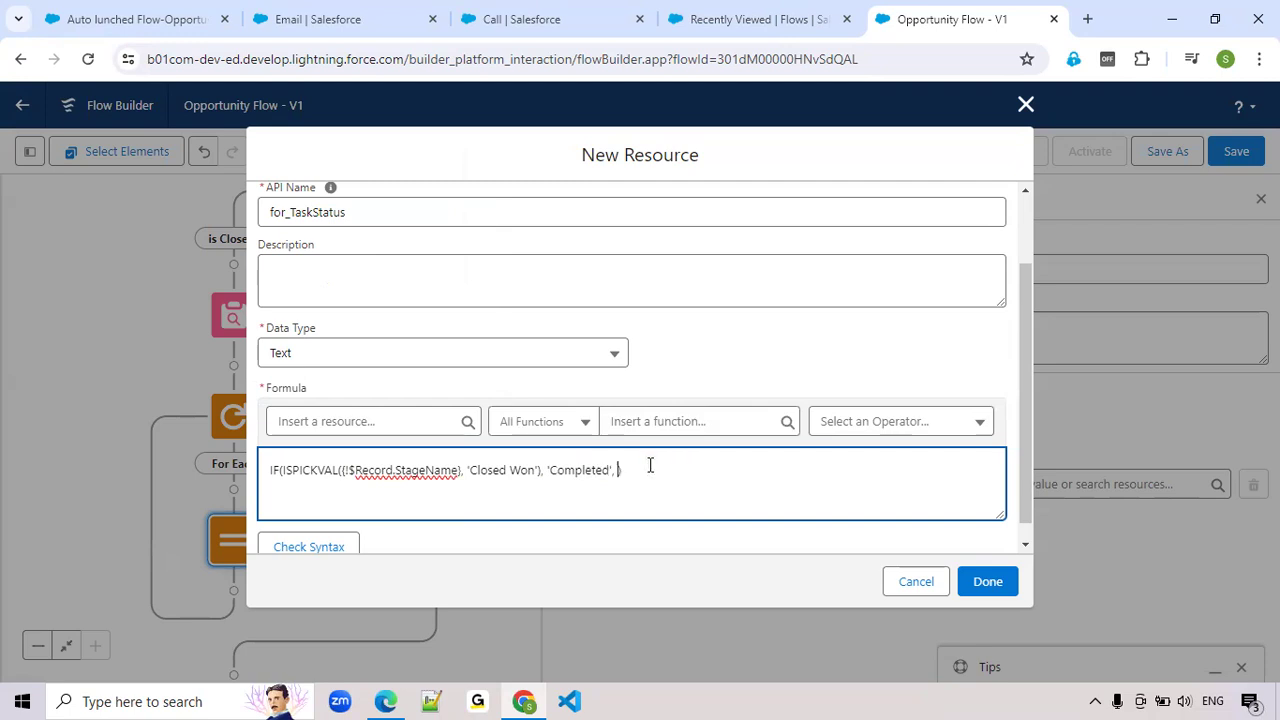
text('Deferred')
scroll(709, 480, down, 1)
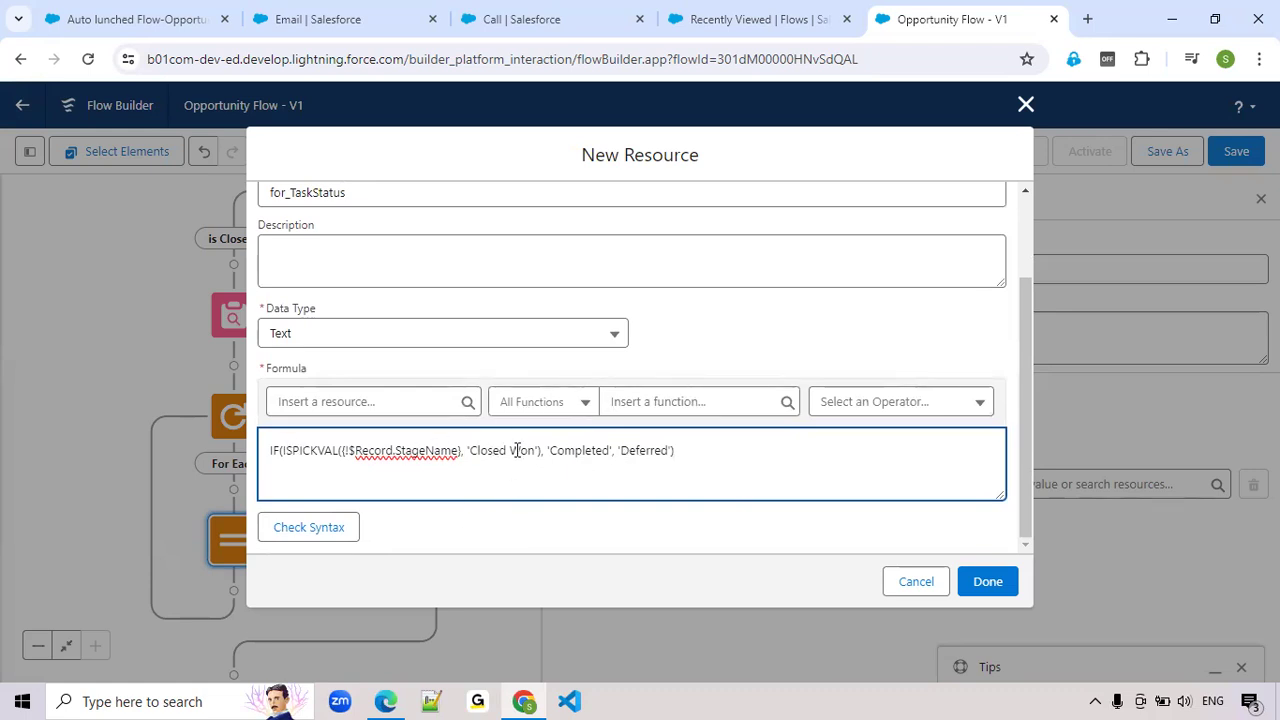
Check the syntax of the for_TaskStatus formula and finish the resource as the assignment's value
double_click(648, 450)
click(302, 532)
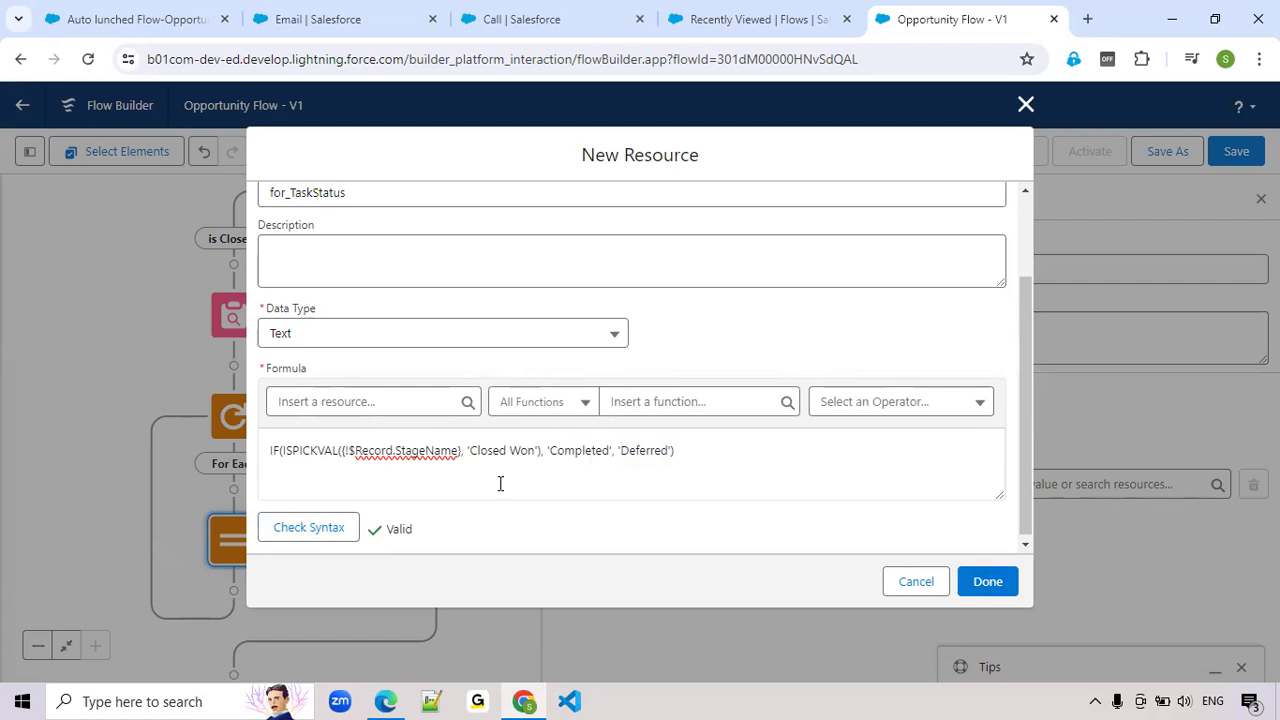
click(987, 582)
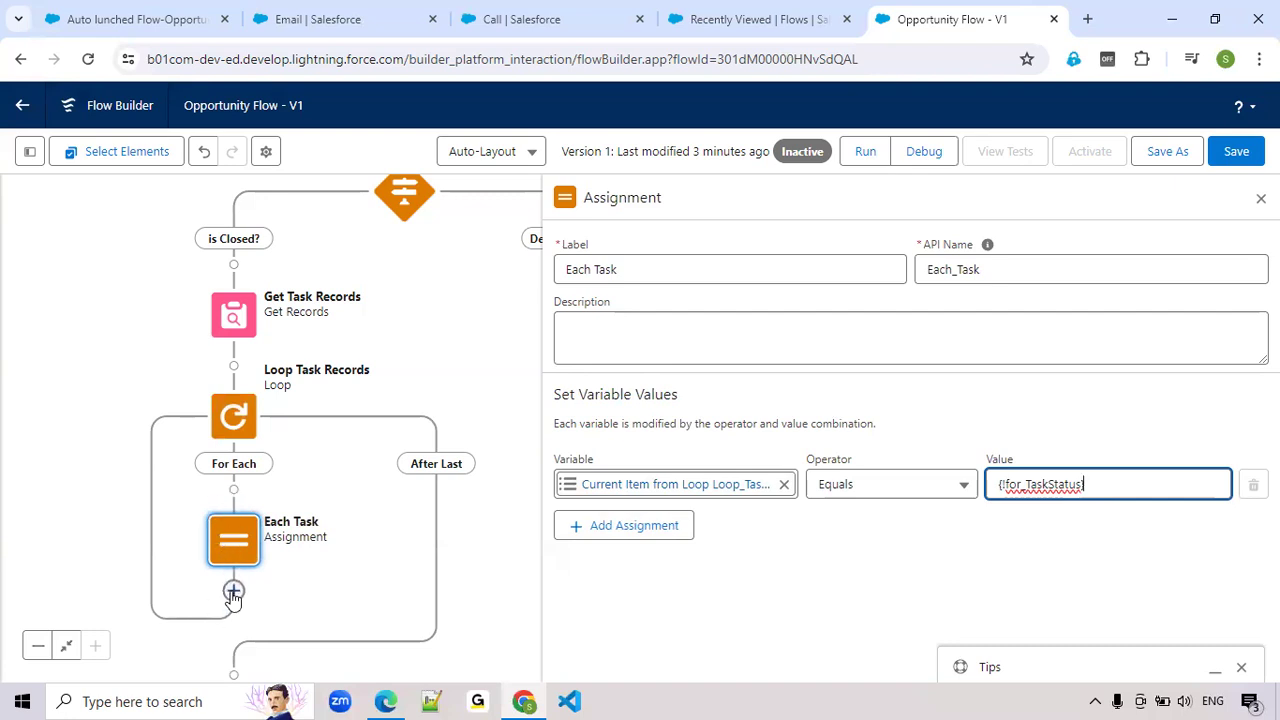
Add a second assignment row to Each Task and start a new resource of type Variable for its variable
drag(529, 617, 545, 579)
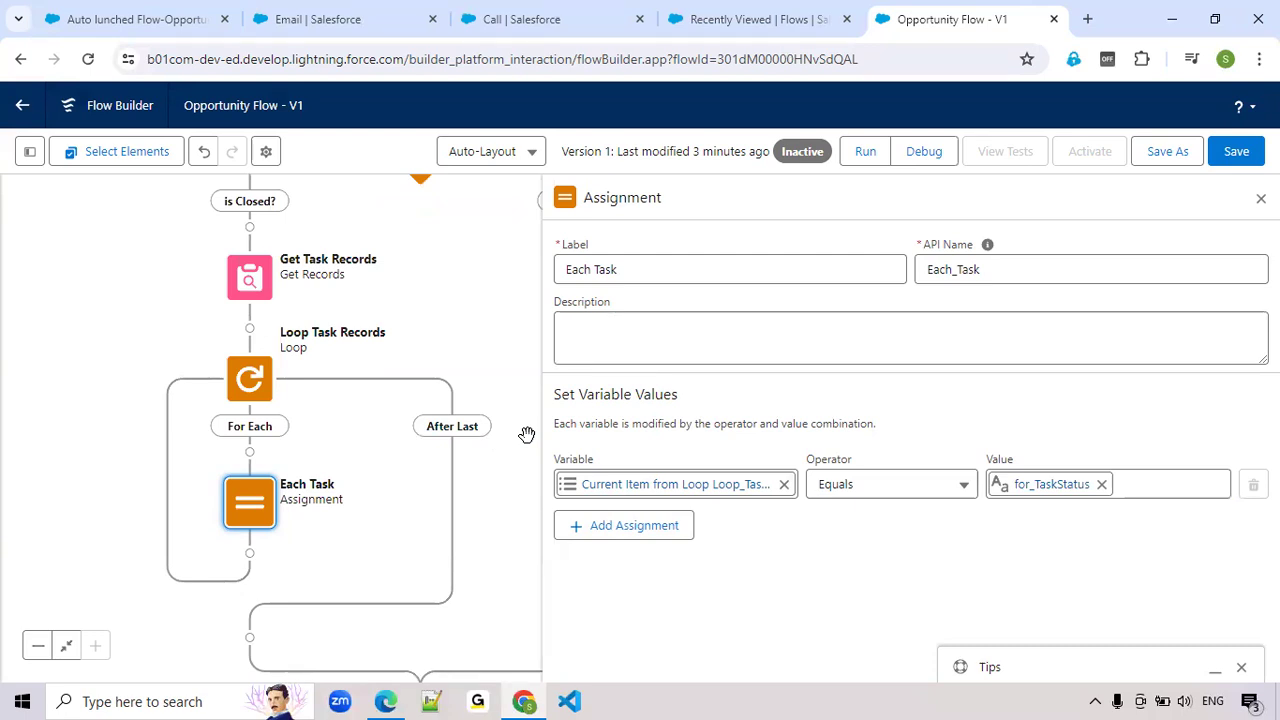
click(571, 540)
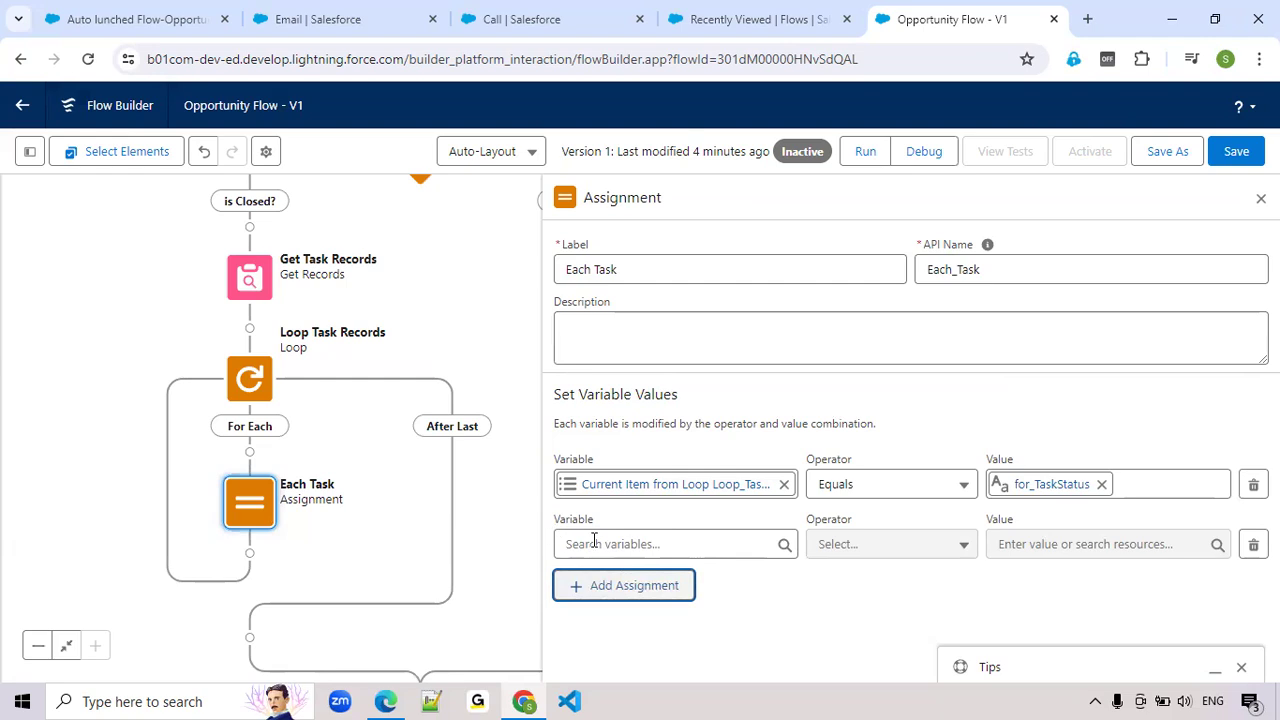
click(592, 543)
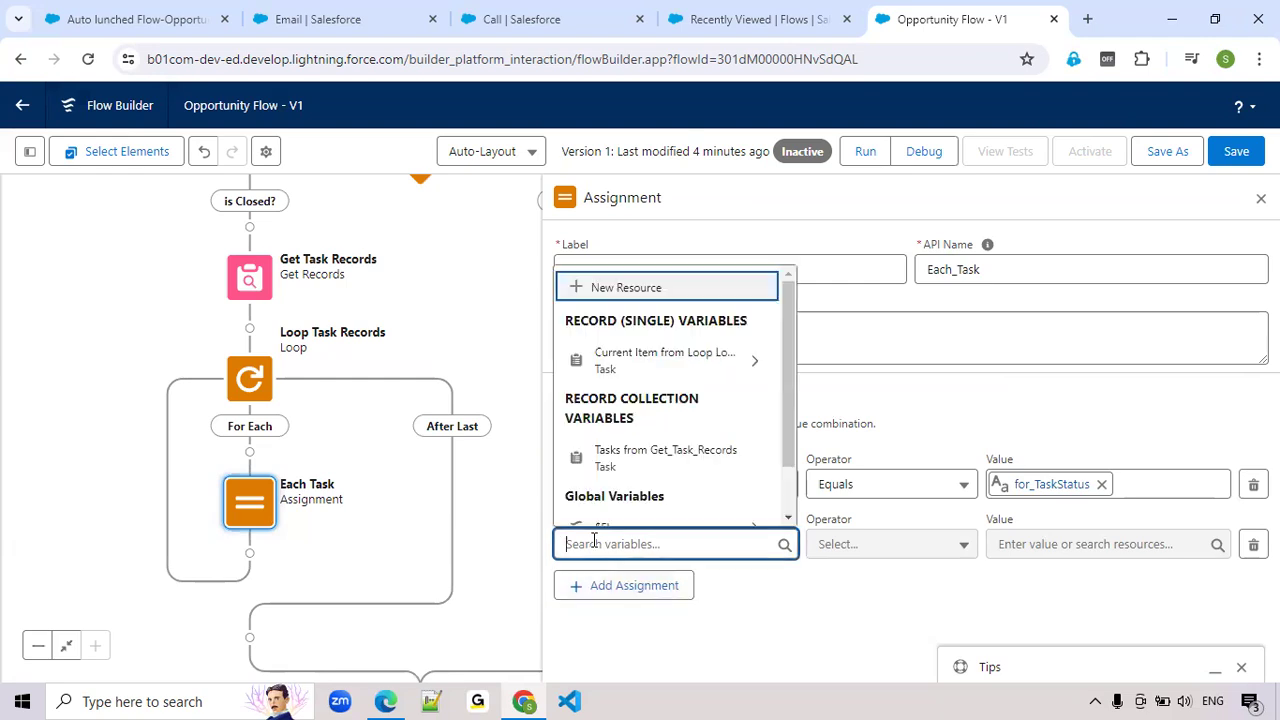
click(620, 290)
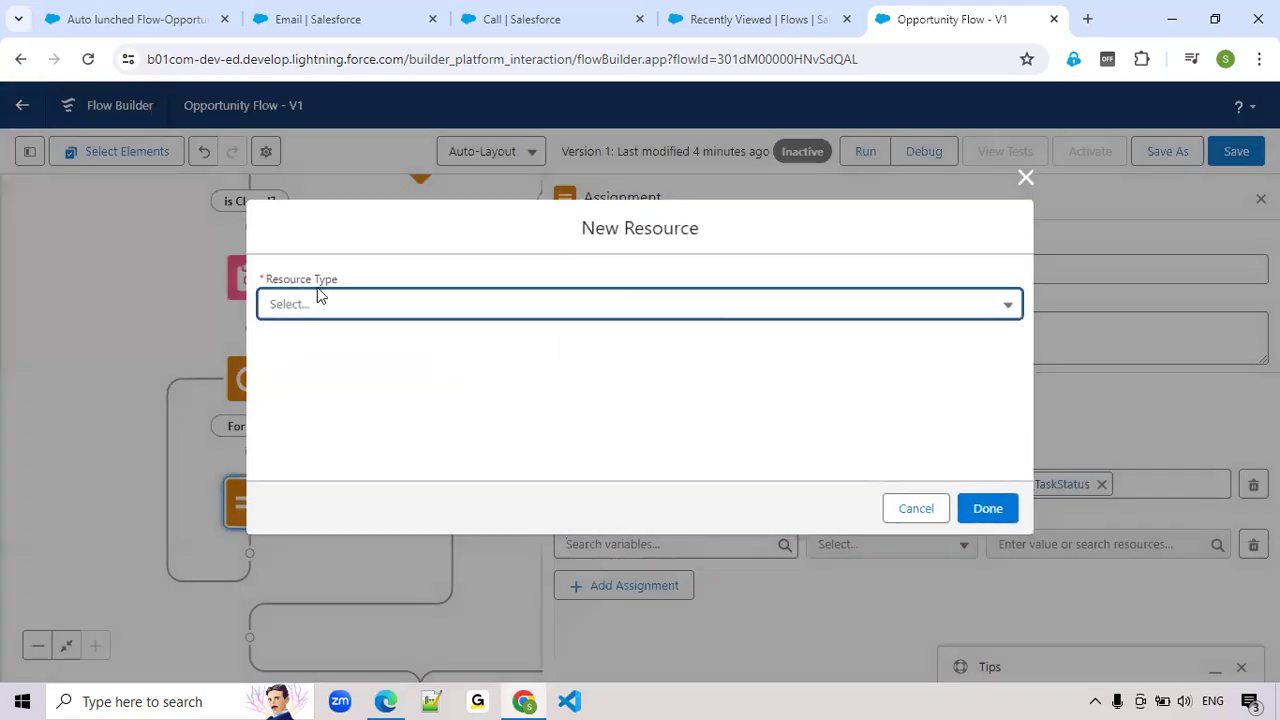
click(317, 287)
click(315, 305)
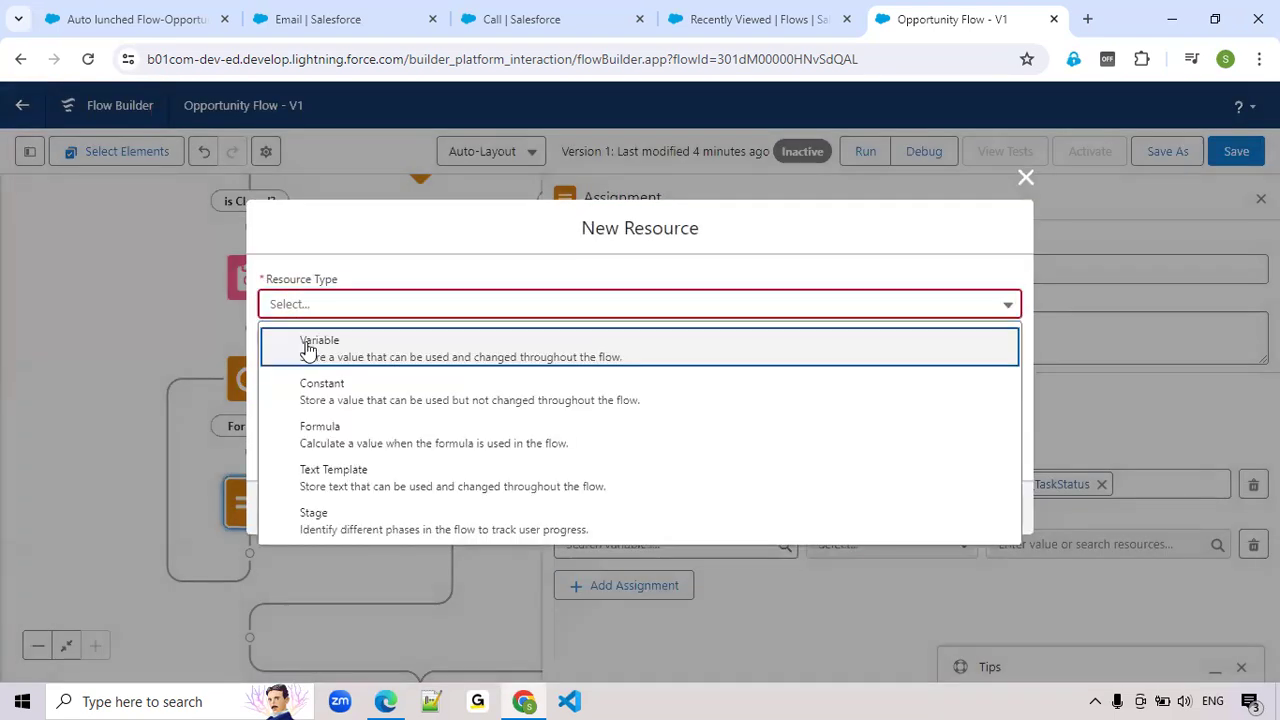
click(307, 345)
click(307, 357)
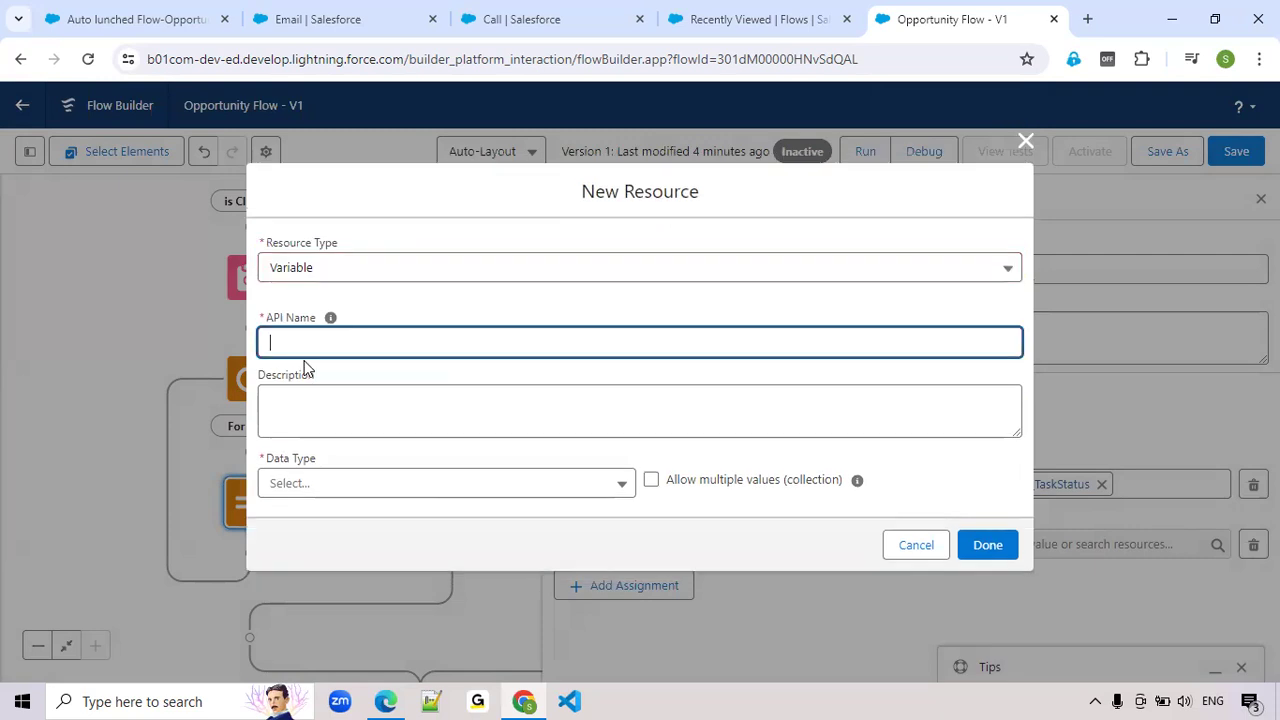
Give the variable the API name var_TaskList and data type Record, allowing multiple values as a collection
text(var_TaskList)
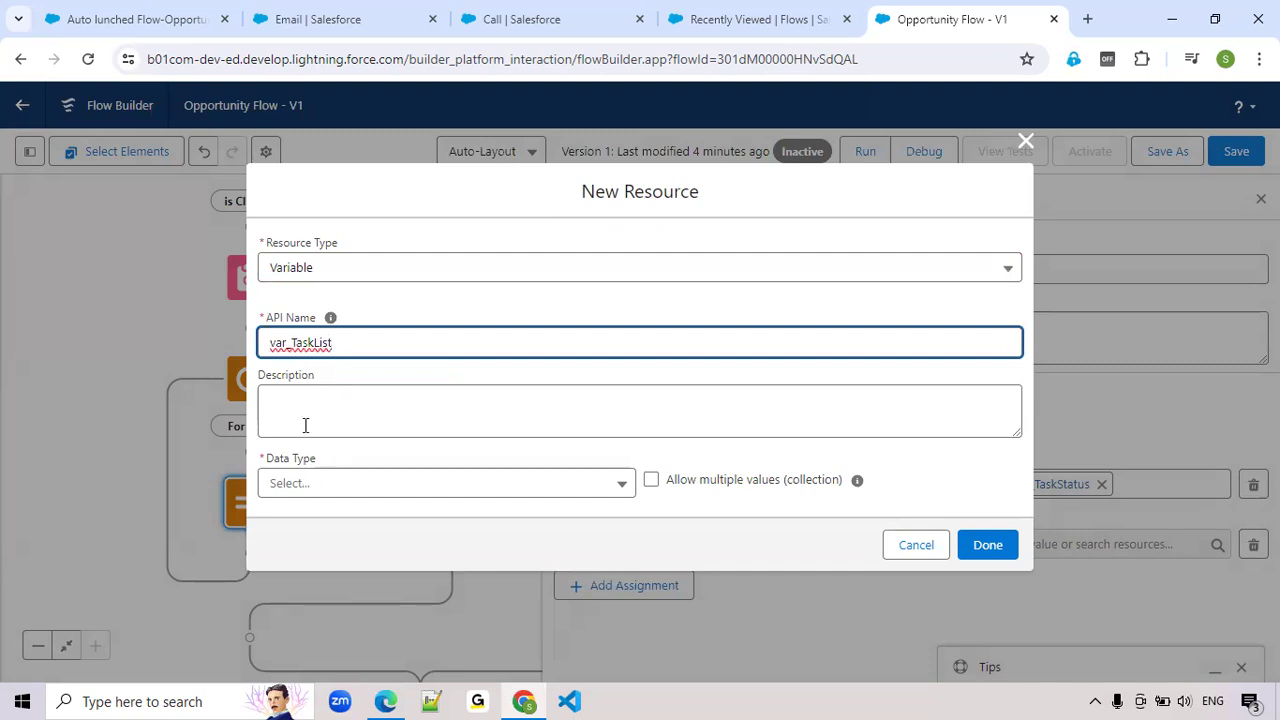
click(298, 485)
click(318, 259)
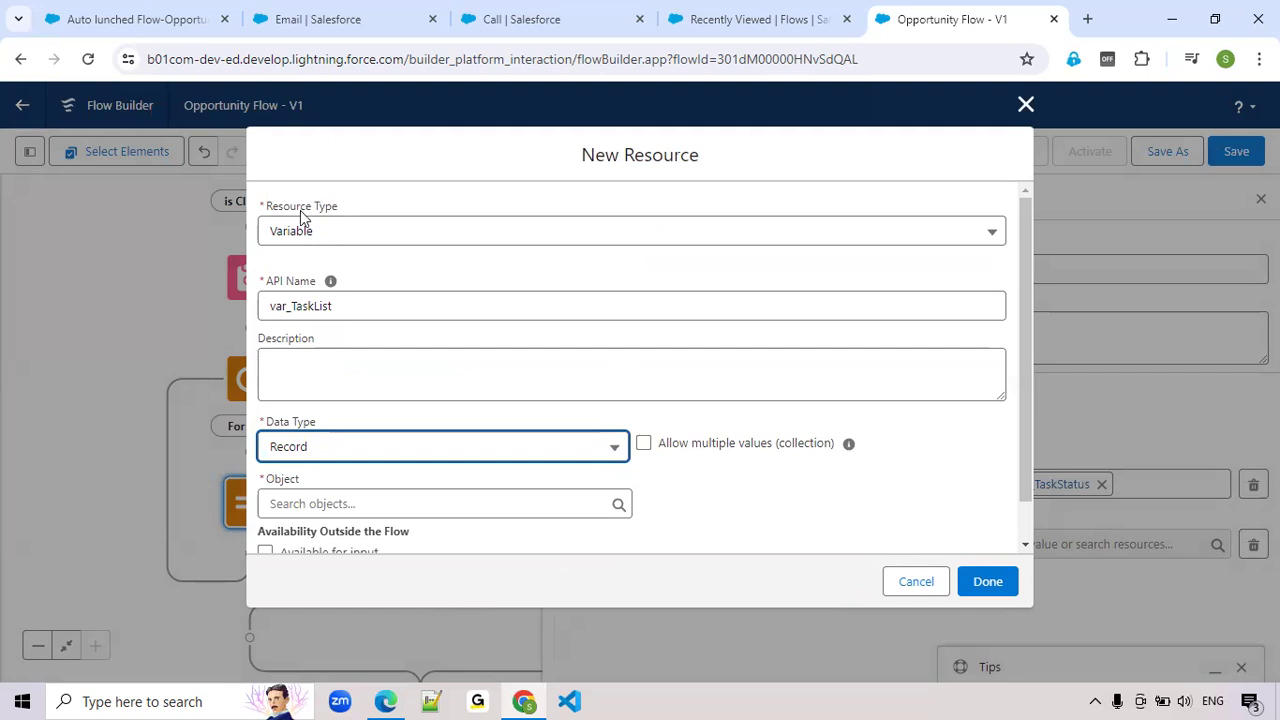
click(644, 444)
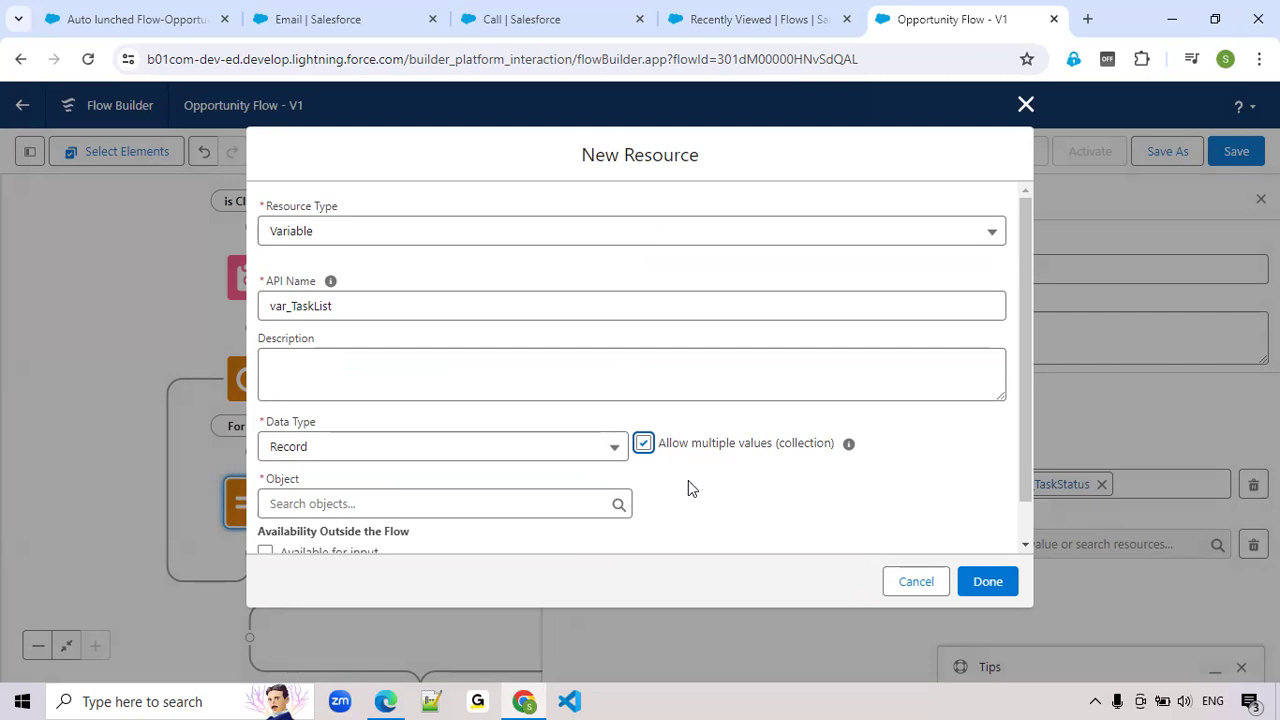
drag(651, 457, 750, 456)
click(770, 462)
scroll(694, 480, down, 1)
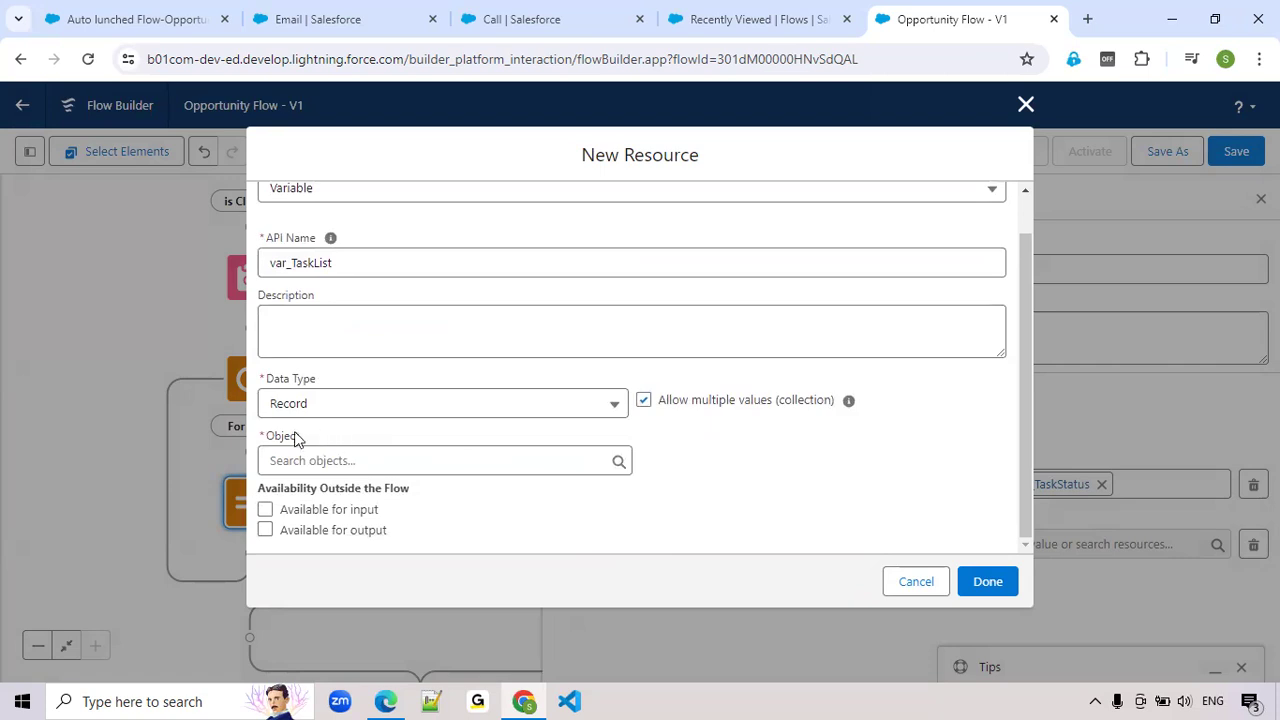
Set the object of var_TaskList to Task and finish creating the variable
click(354, 458)
text(T)
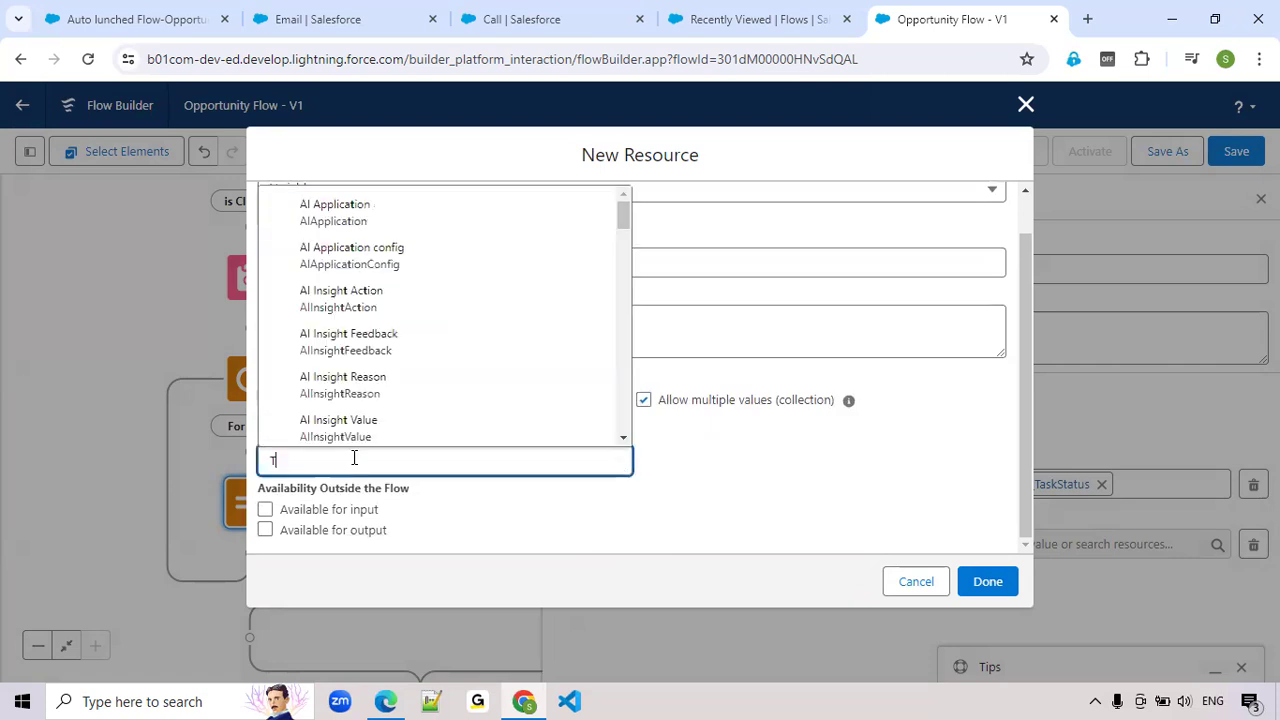
text(as)
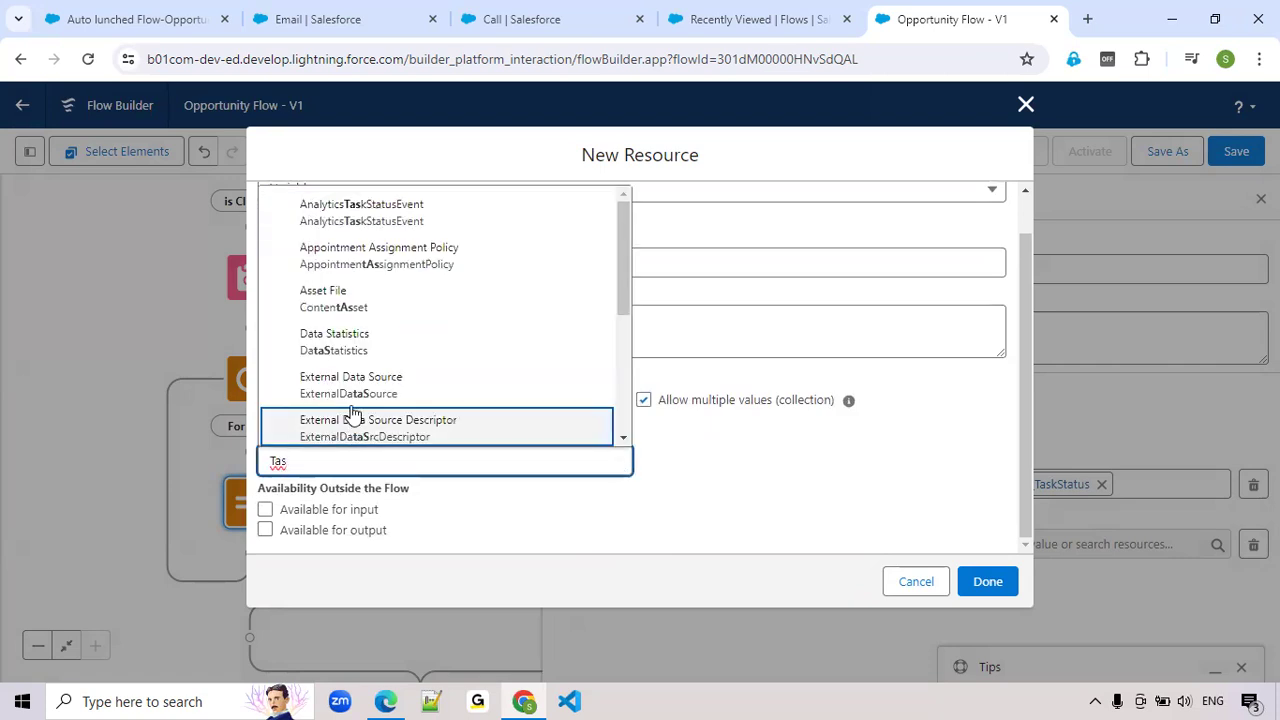
text(k)
click(353, 242)
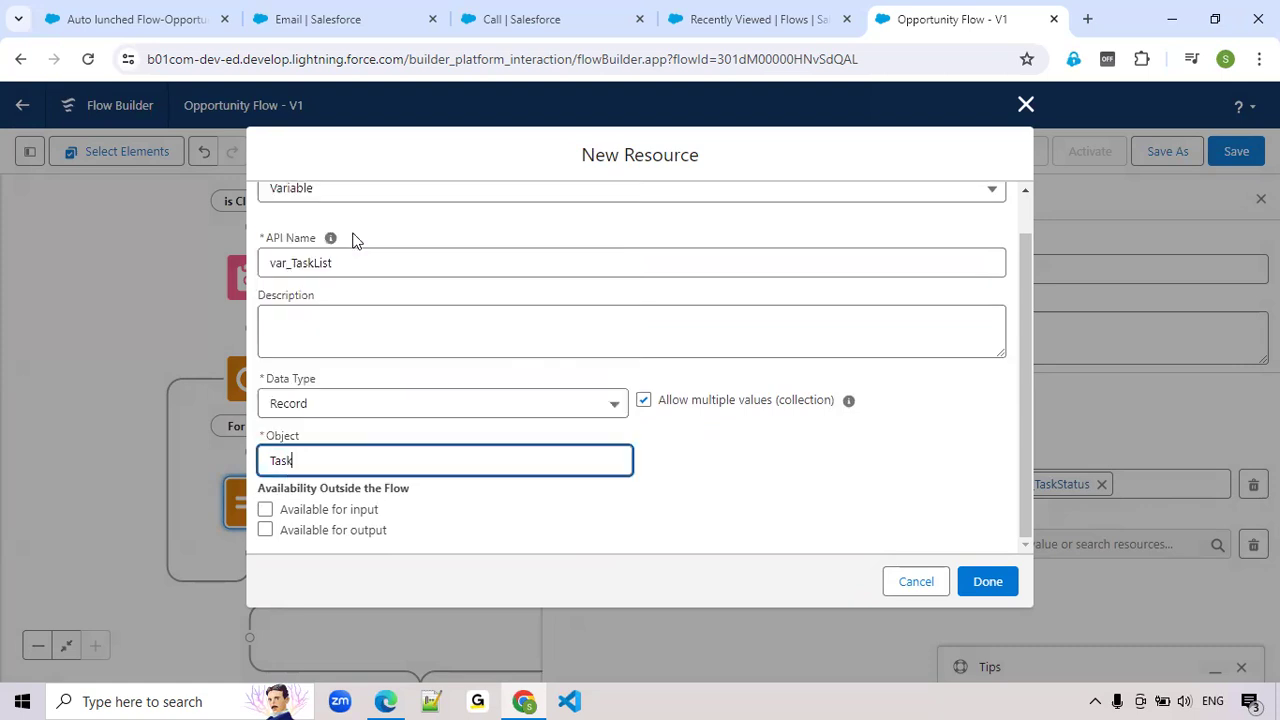
click(988, 583)
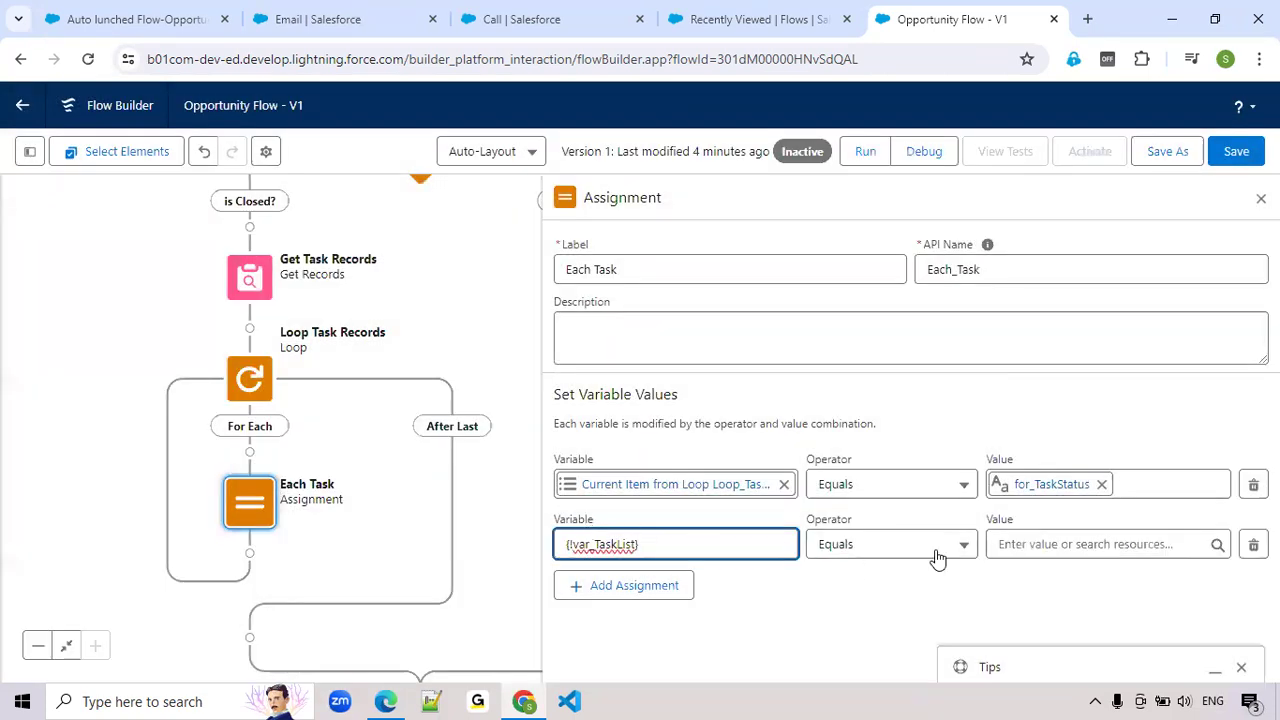
Set the var_TaskList row's operator to Add and its value to the loop's current task, {!Loop_Task_Records}
click(937, 555)
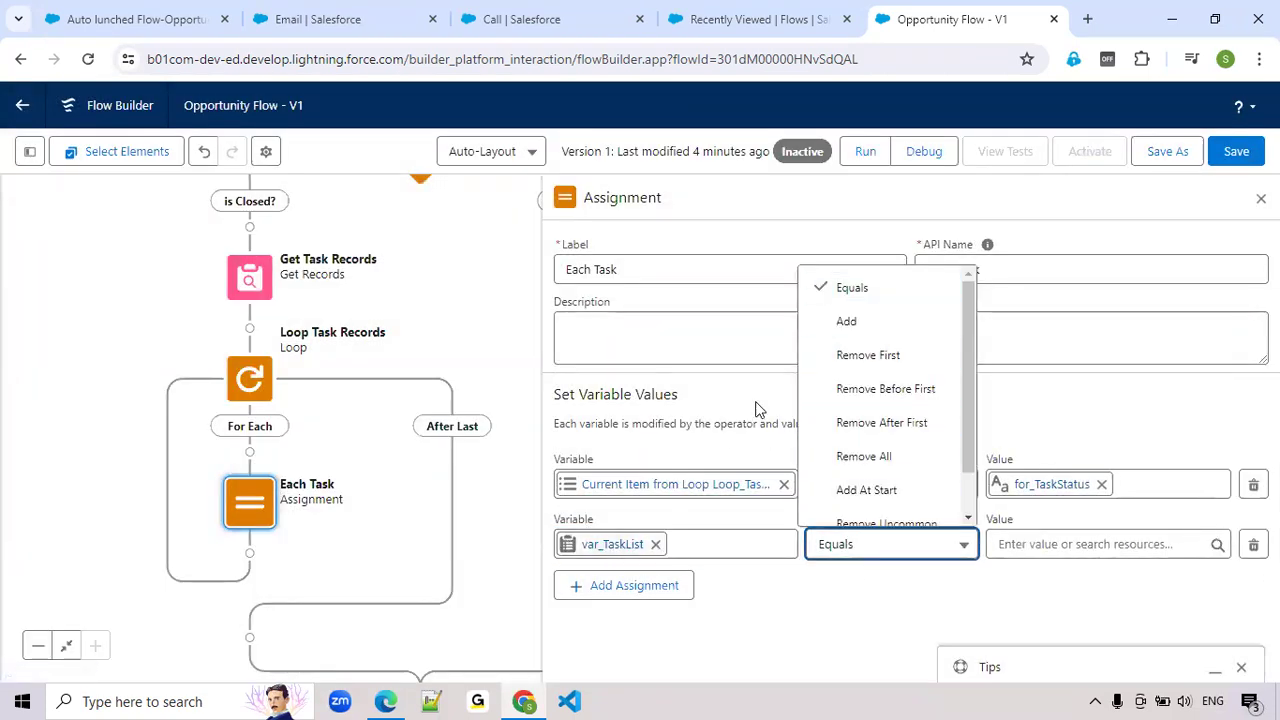
click(848, 322)
click(1049, 544)
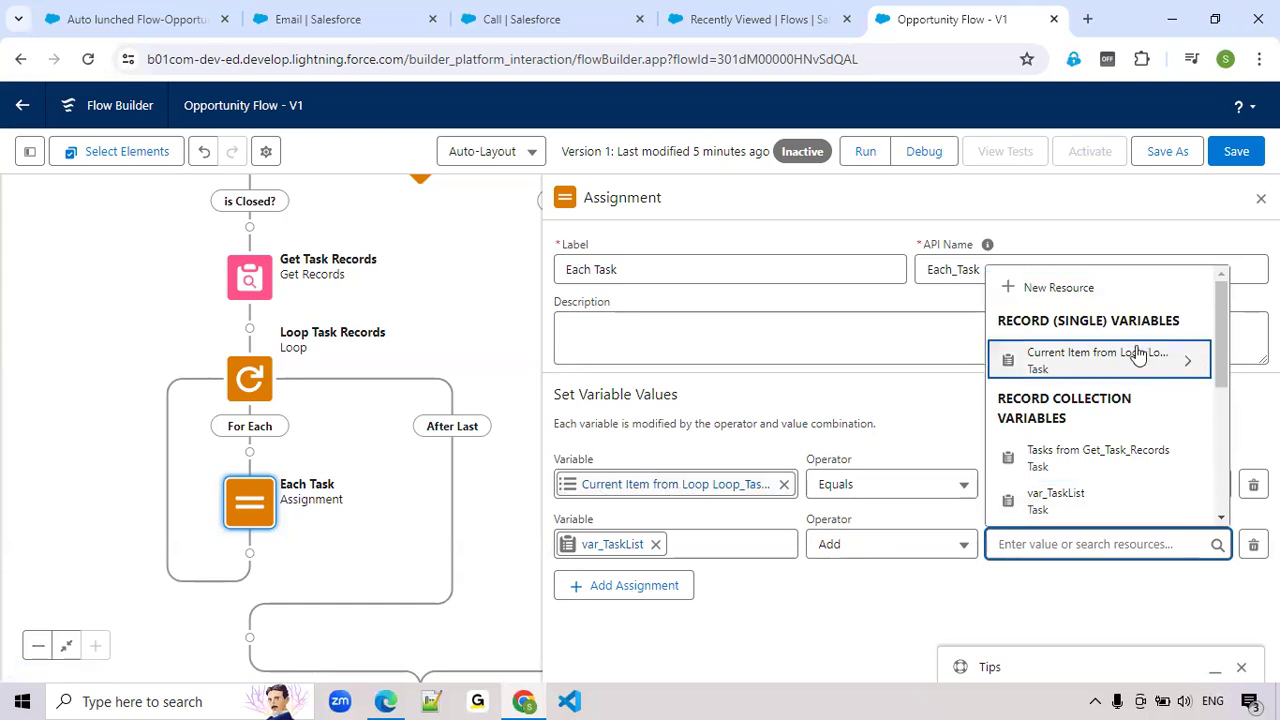
click(1102, 358)
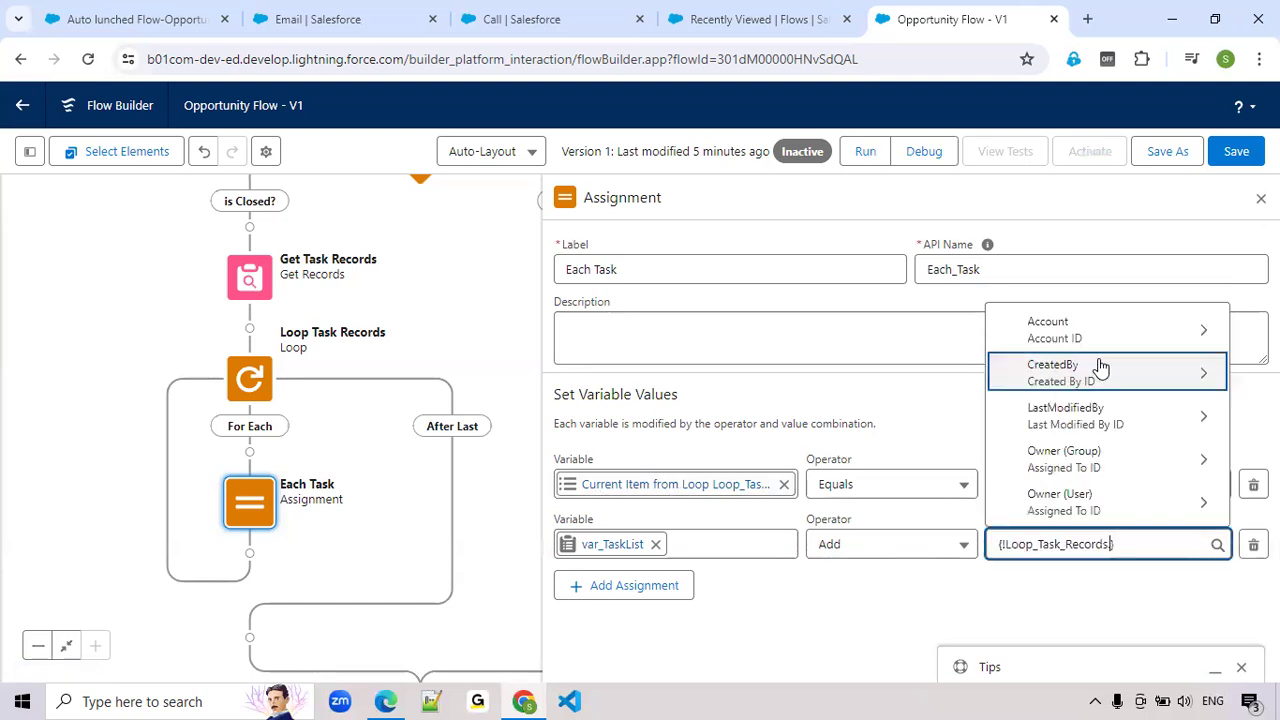
click(1016, 605)
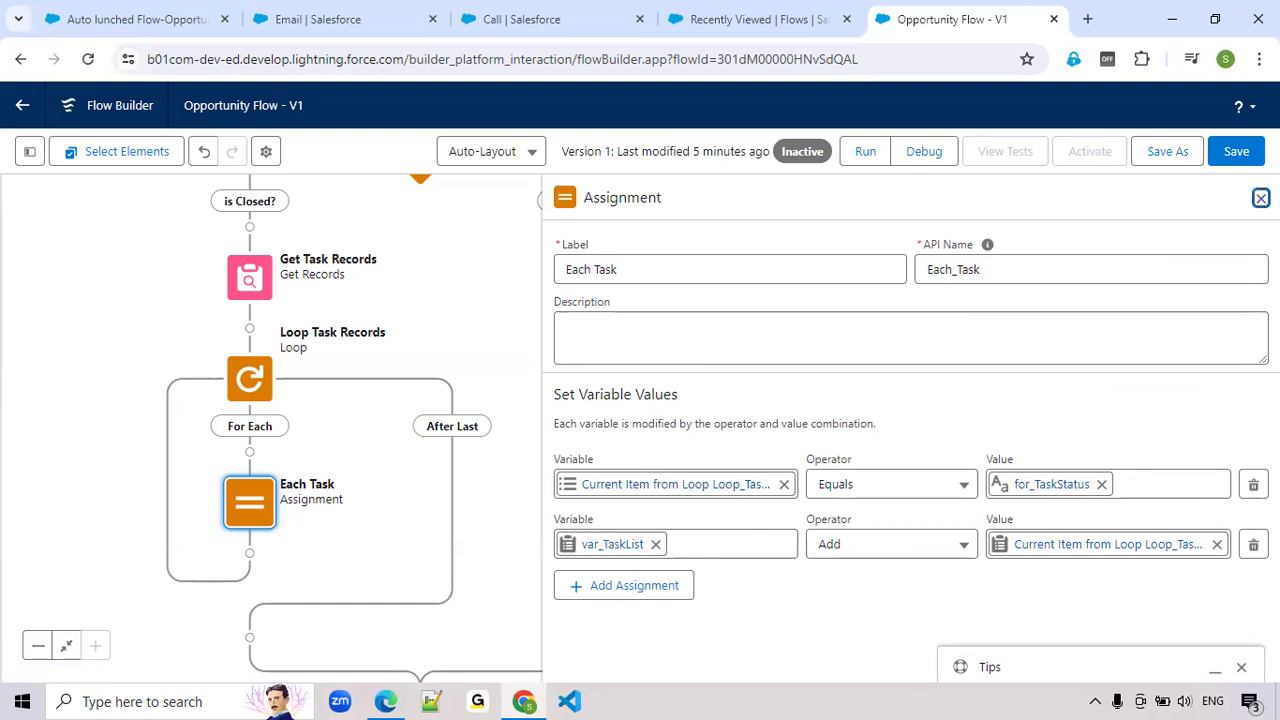
Add an Update Records element after the loop's After Last path and label it Update Task Records
drag(524, 524, 623, 437)
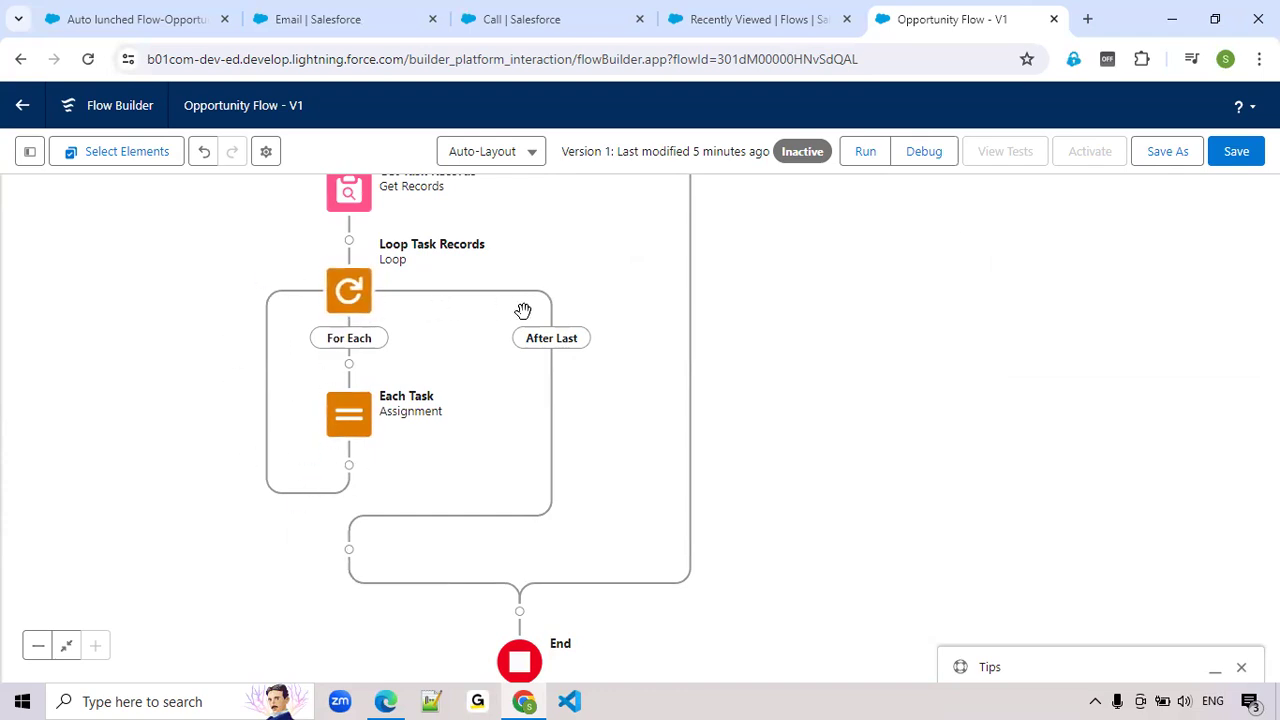
click(348, 550)
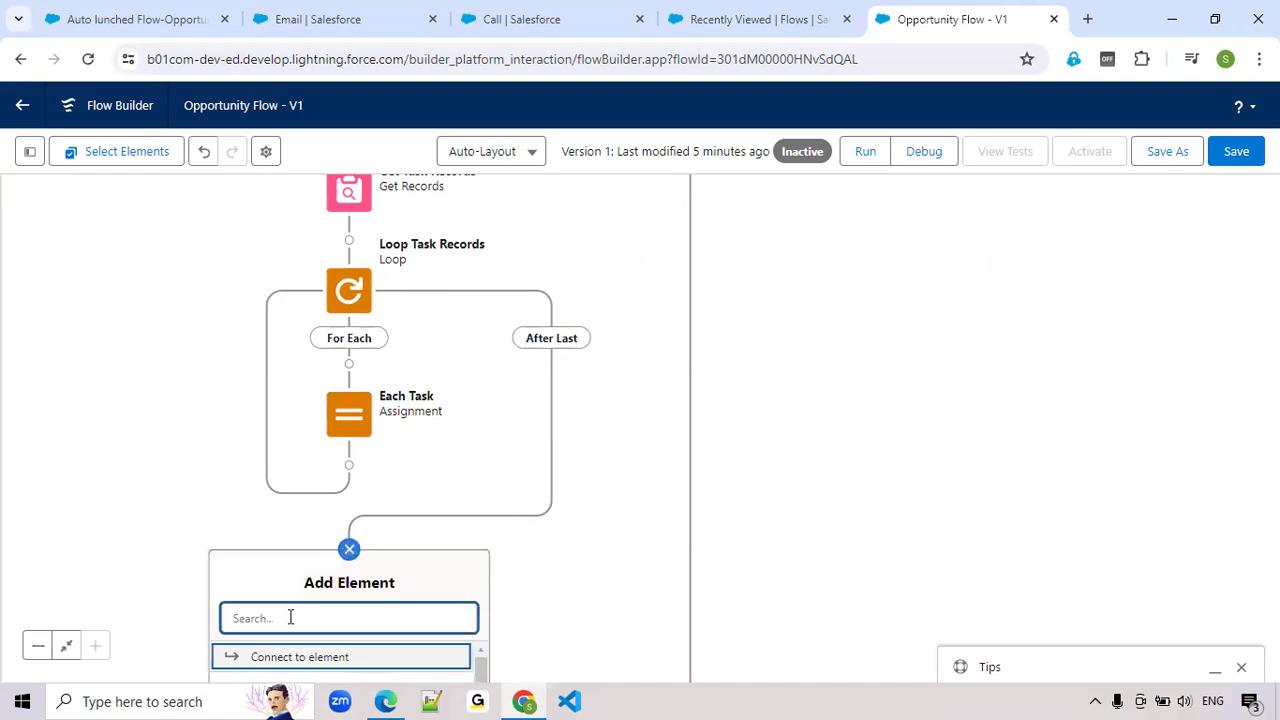
text(update)
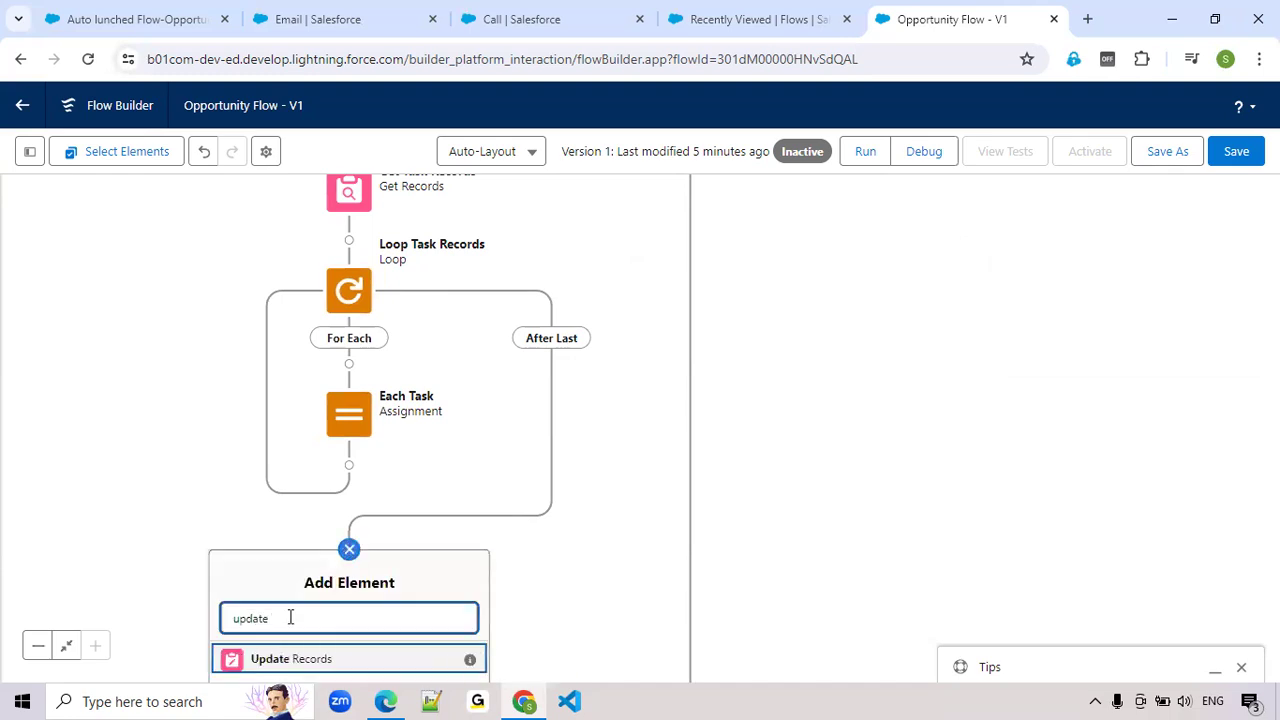
click(300, 660)
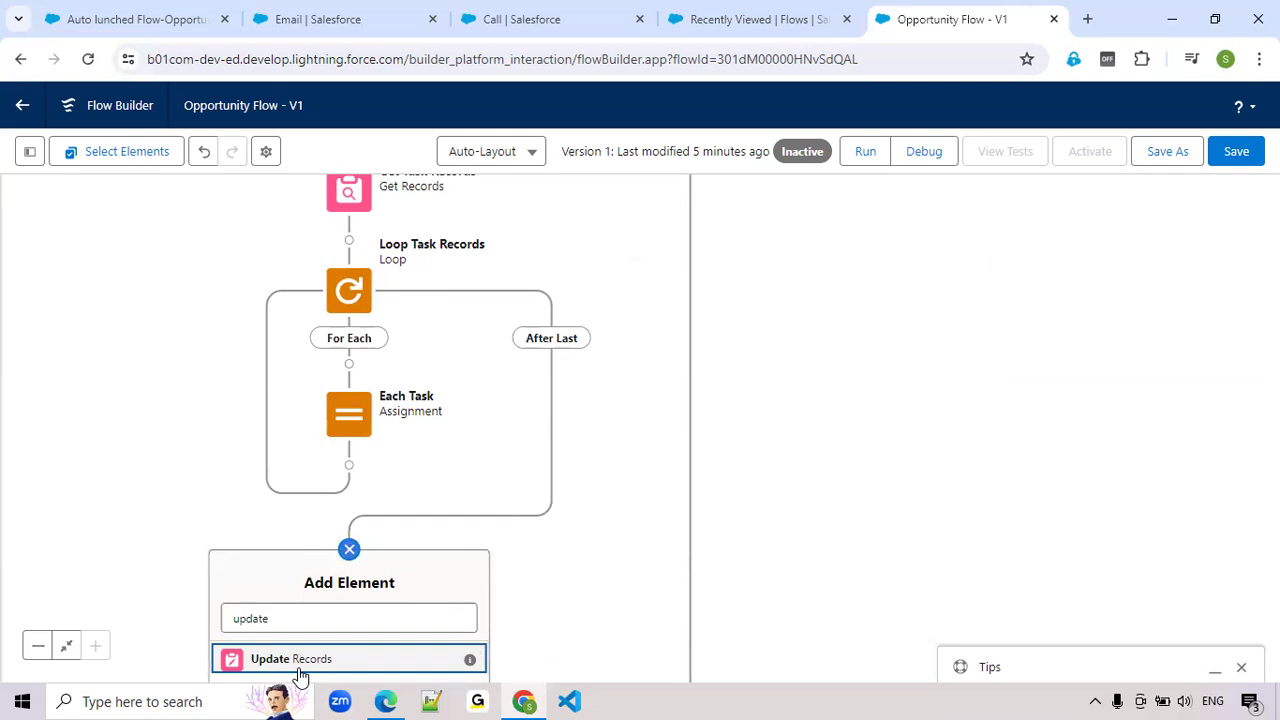
text(Update Task)
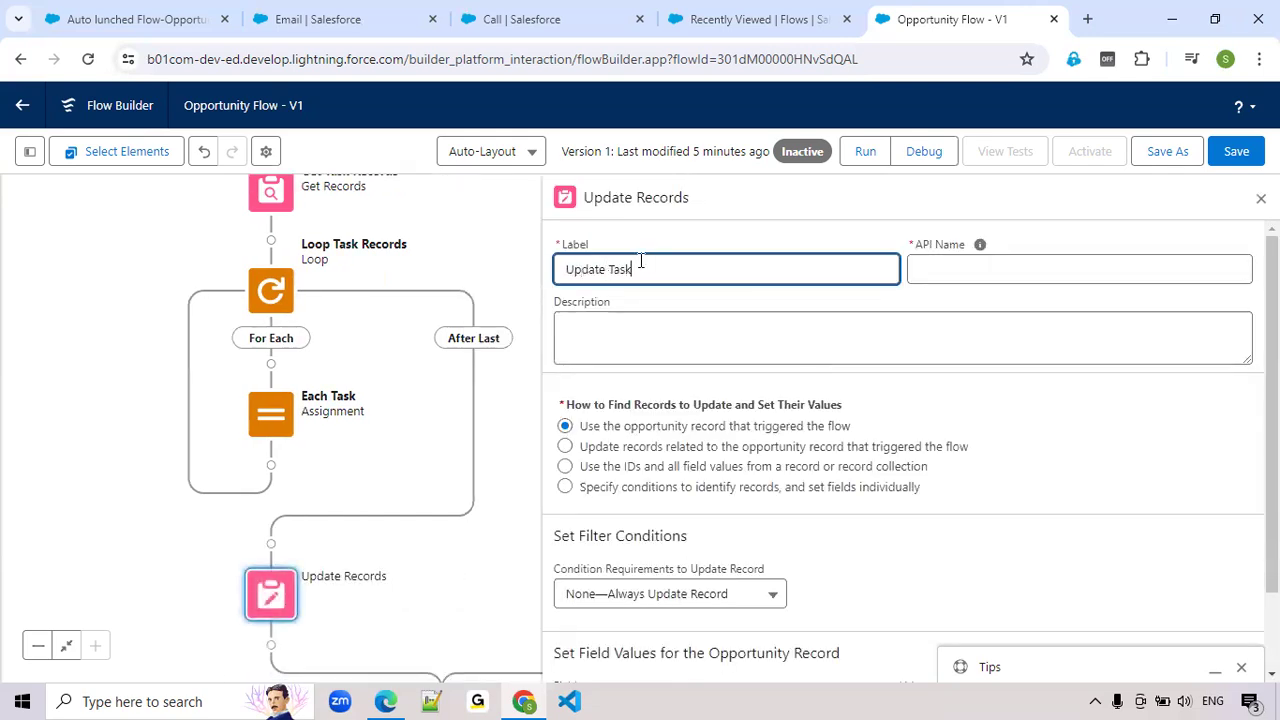
text( Records)
key(Tab)
Have Update Task Records use the IDs and all field values from the record collection var_TaskList, and save the flow
scroll(748, 477, down, 1)
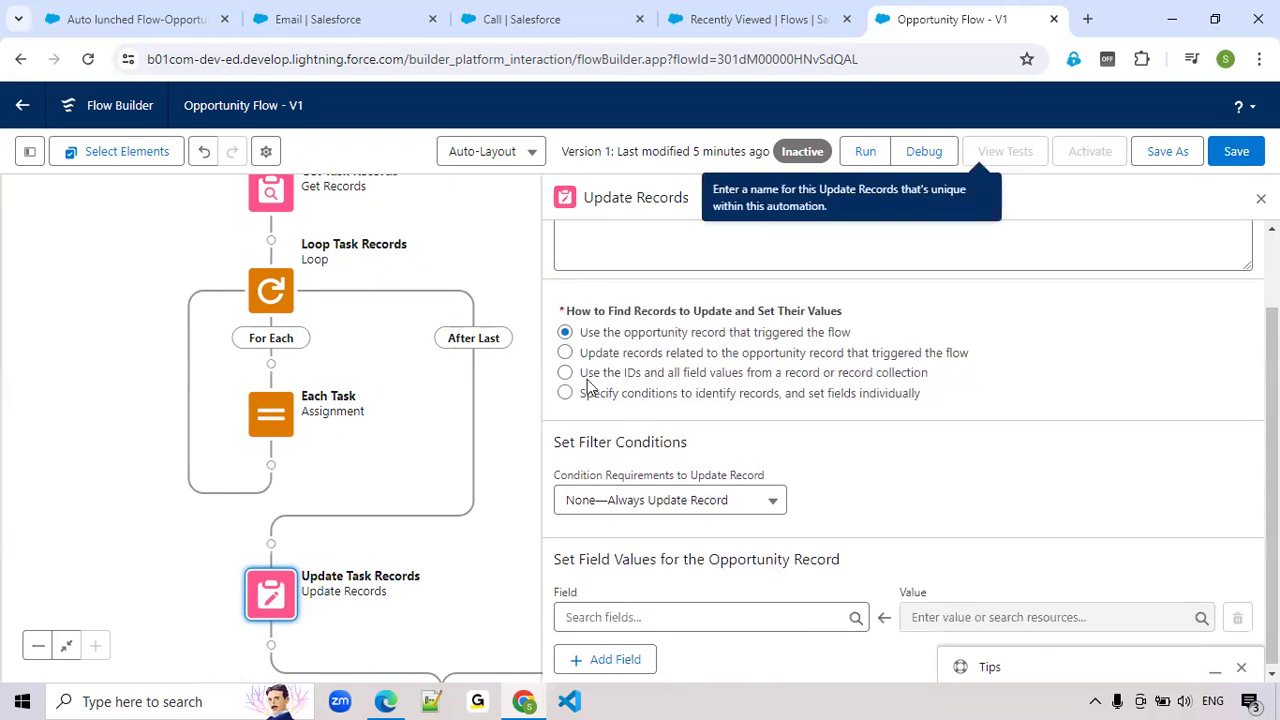
click(686, 376)
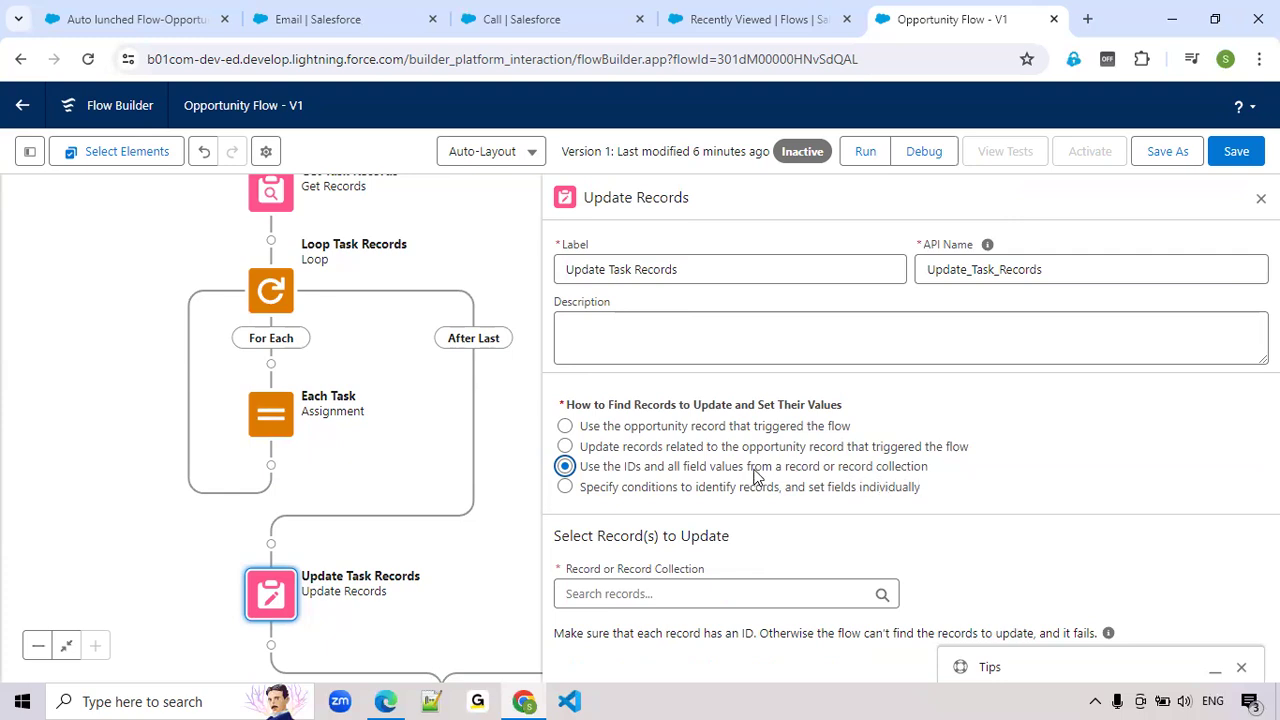
click(612, 593)
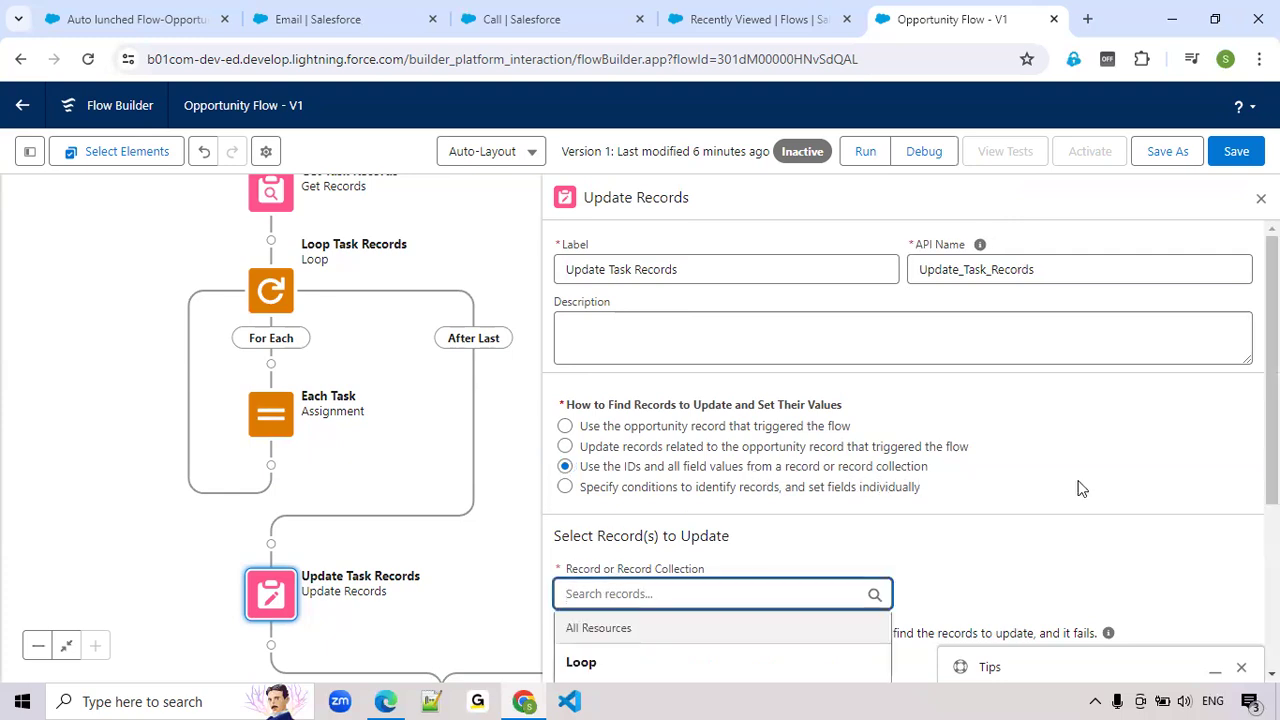
scroll(1078, 486, down, 3)
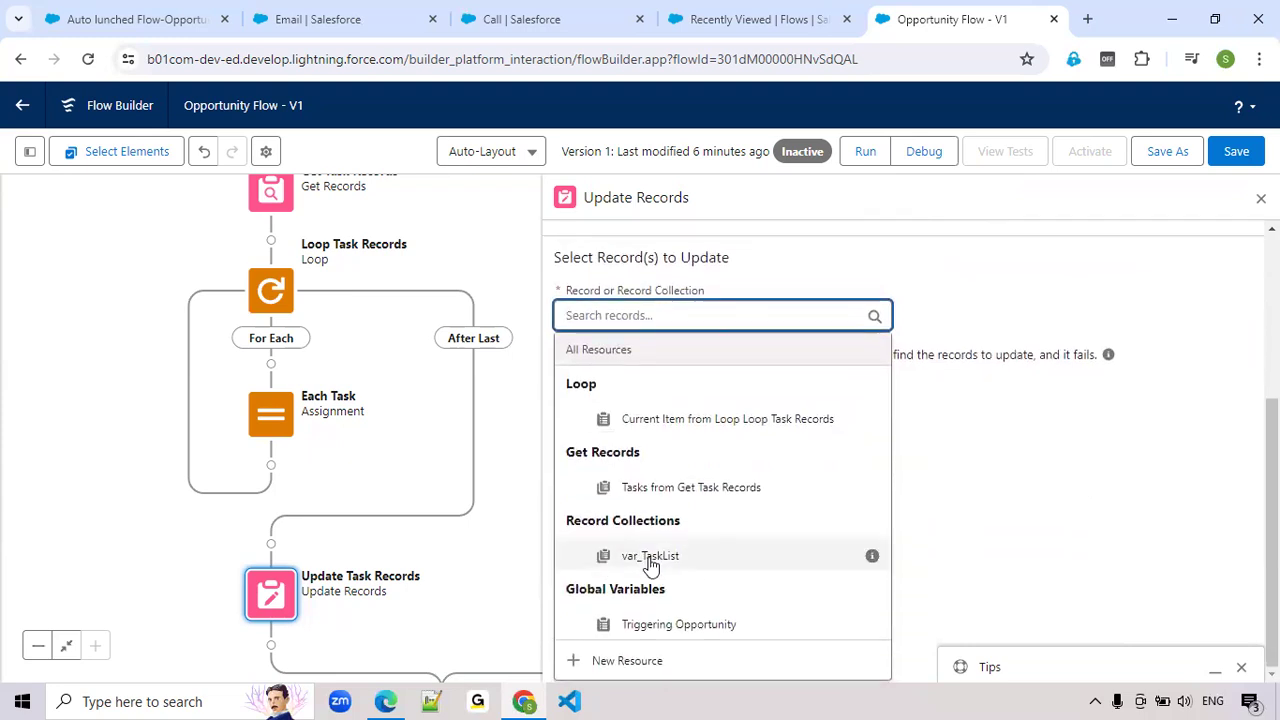
click(649, 556)
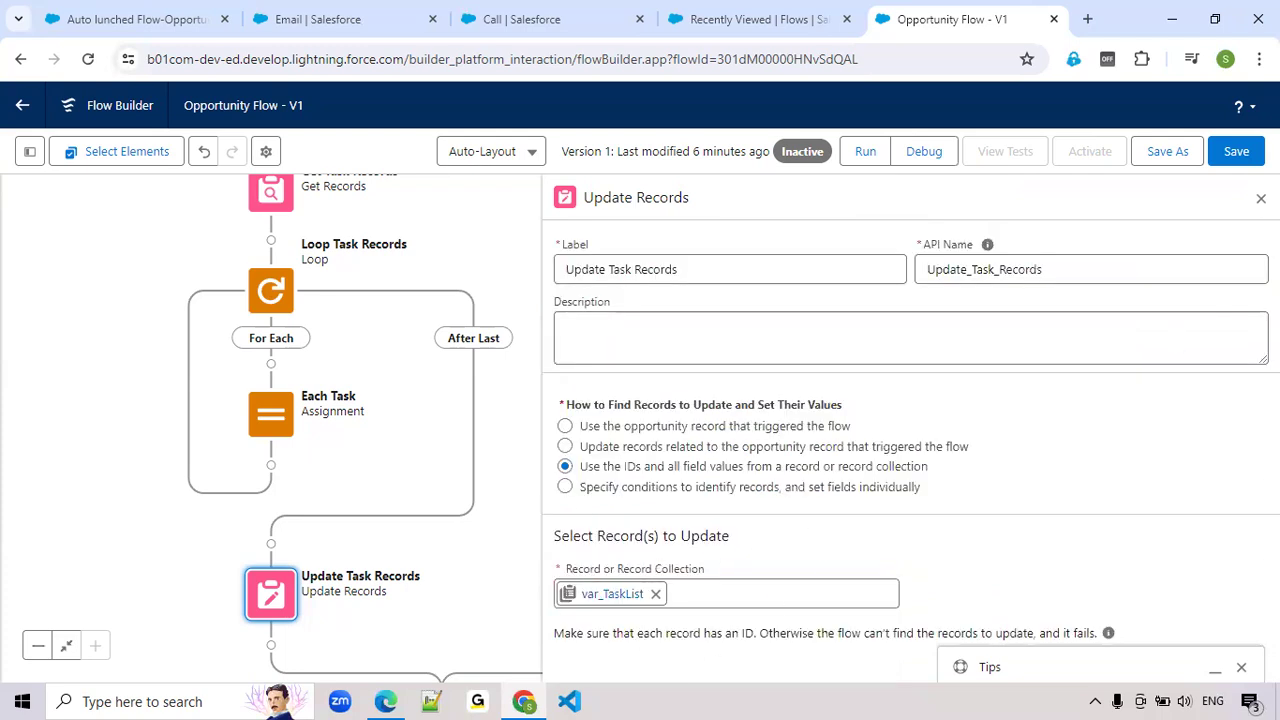
click(1261, 198)
click(1236, 151)
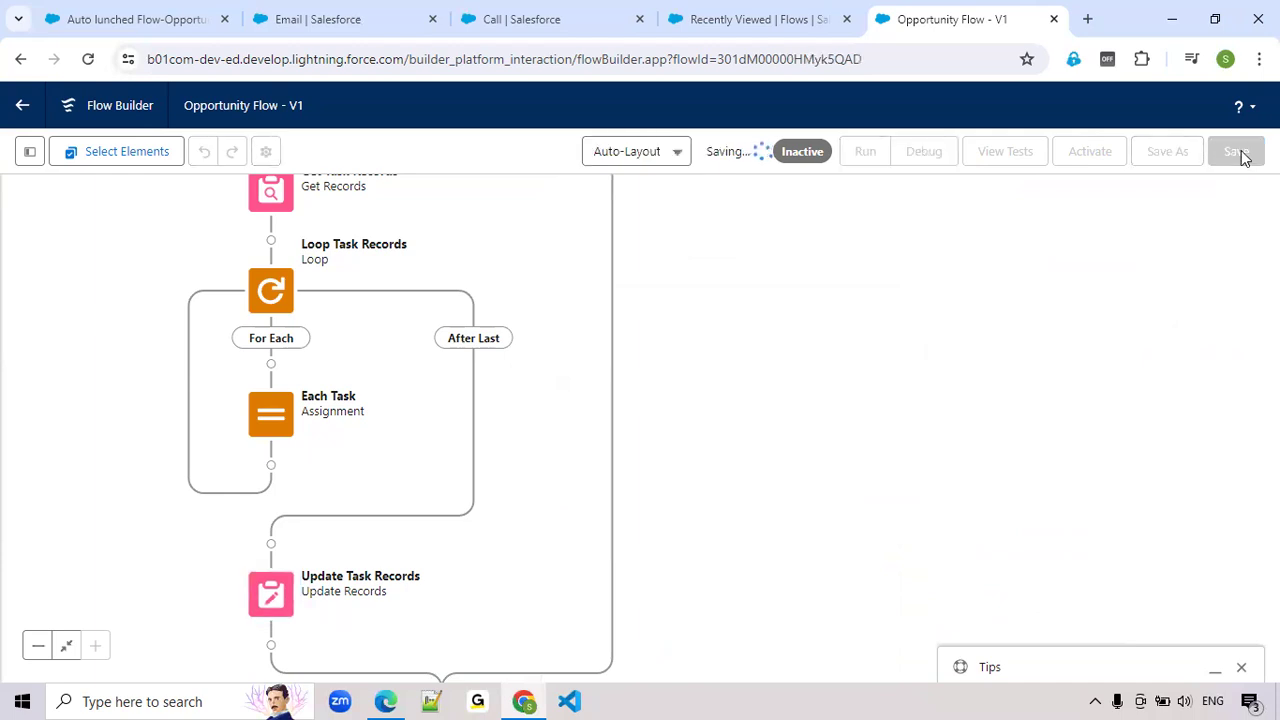
Set up a debug run as if the record is Updated, with Auto lunched Flow-Opportunity as the triggering record
drag(849, 286, 931, 314)
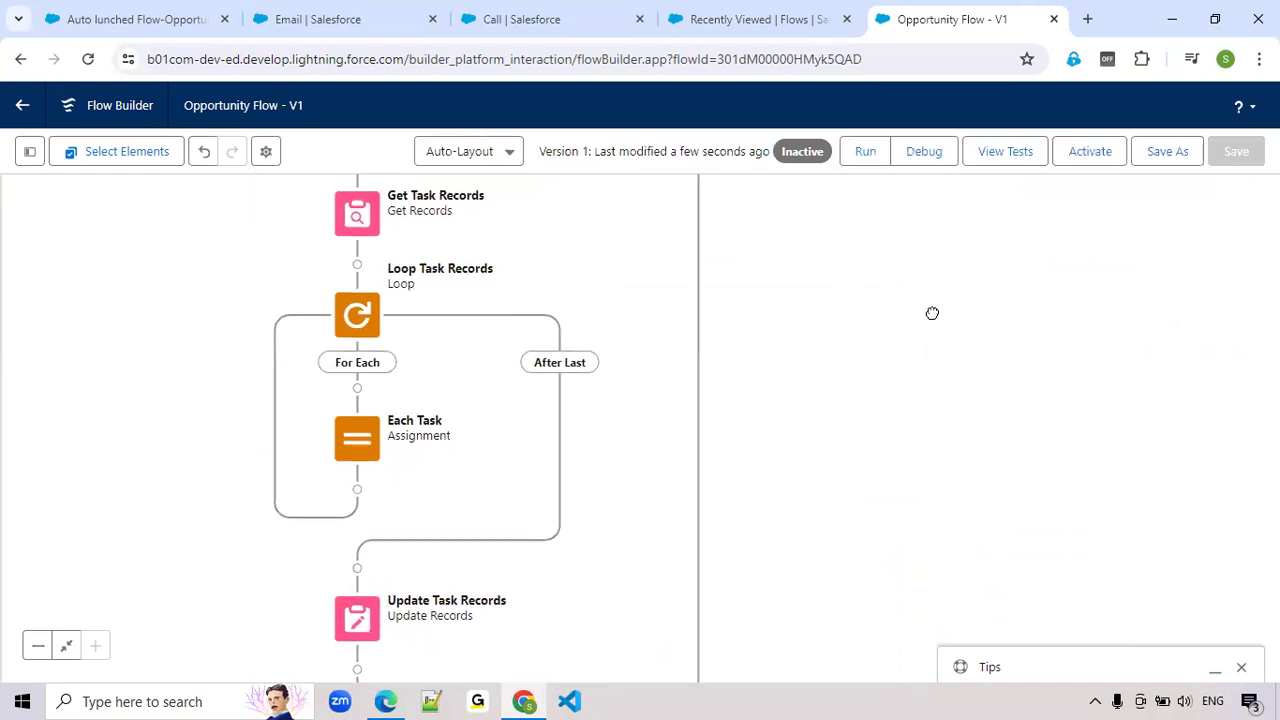
click(936, 158)
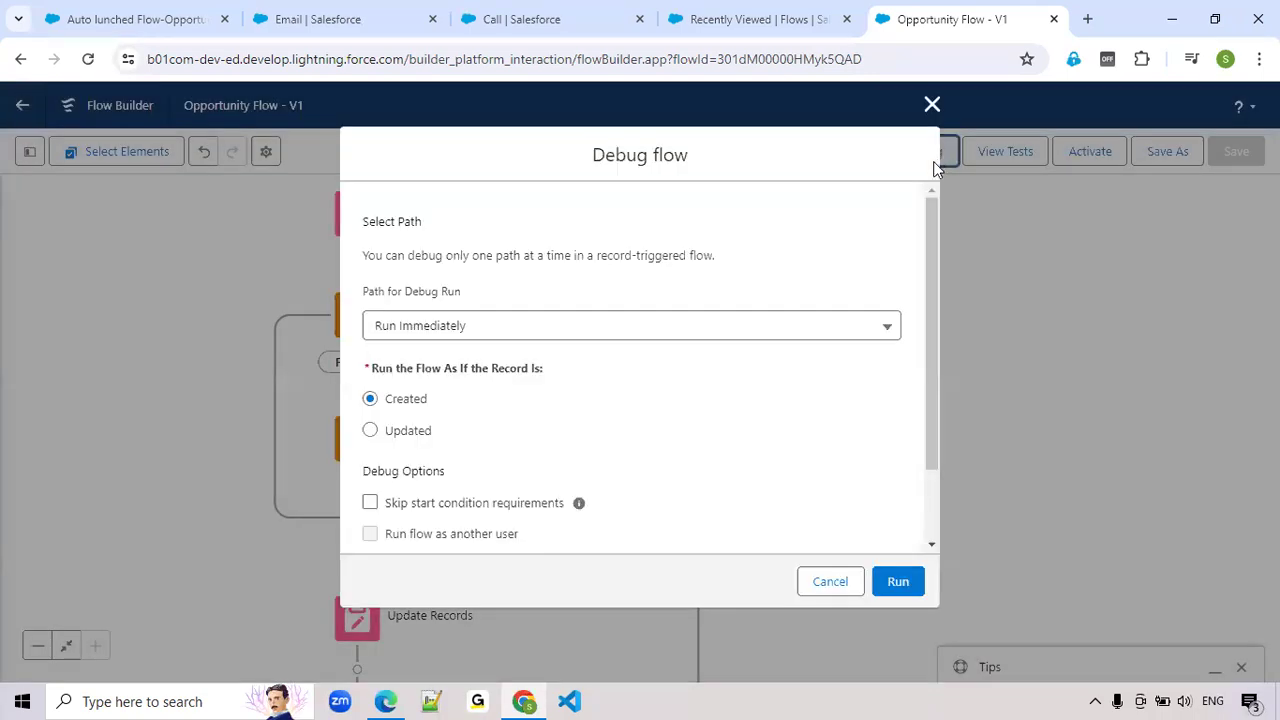
click(392, 436)
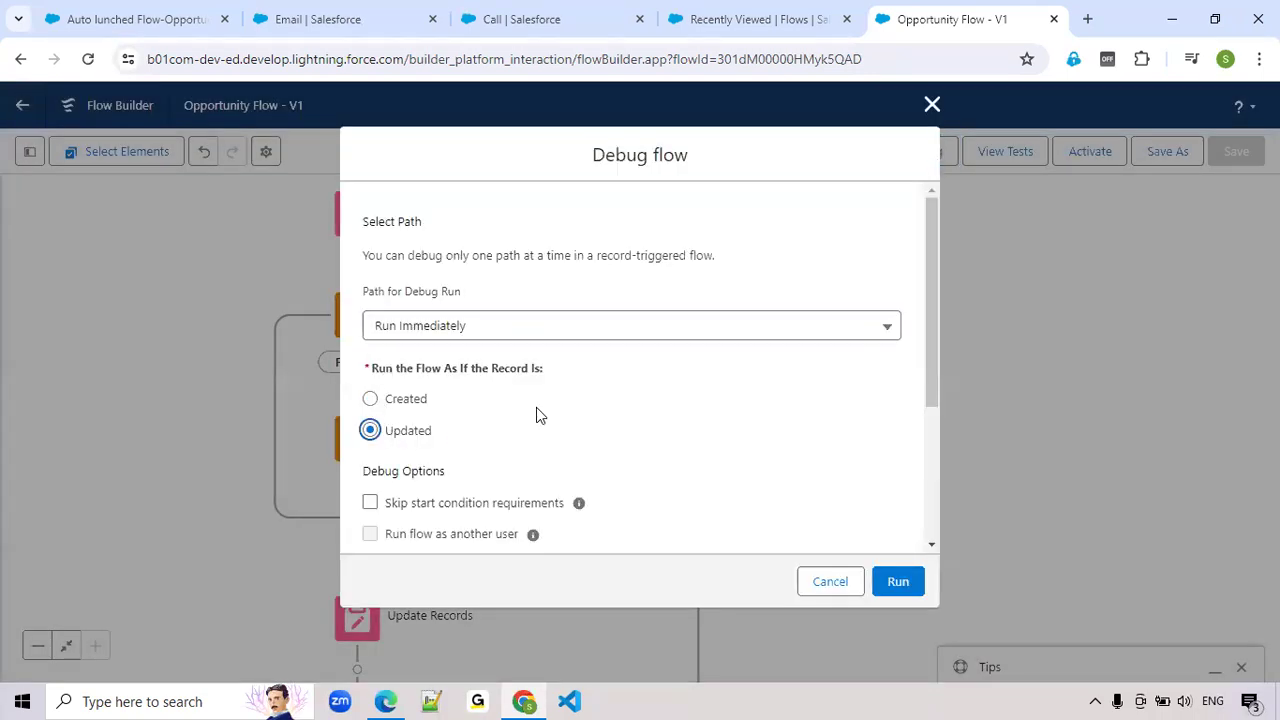
scroll(536, 410, down, 3)
click(443, 472)
scroll(490, 415, down, 2)
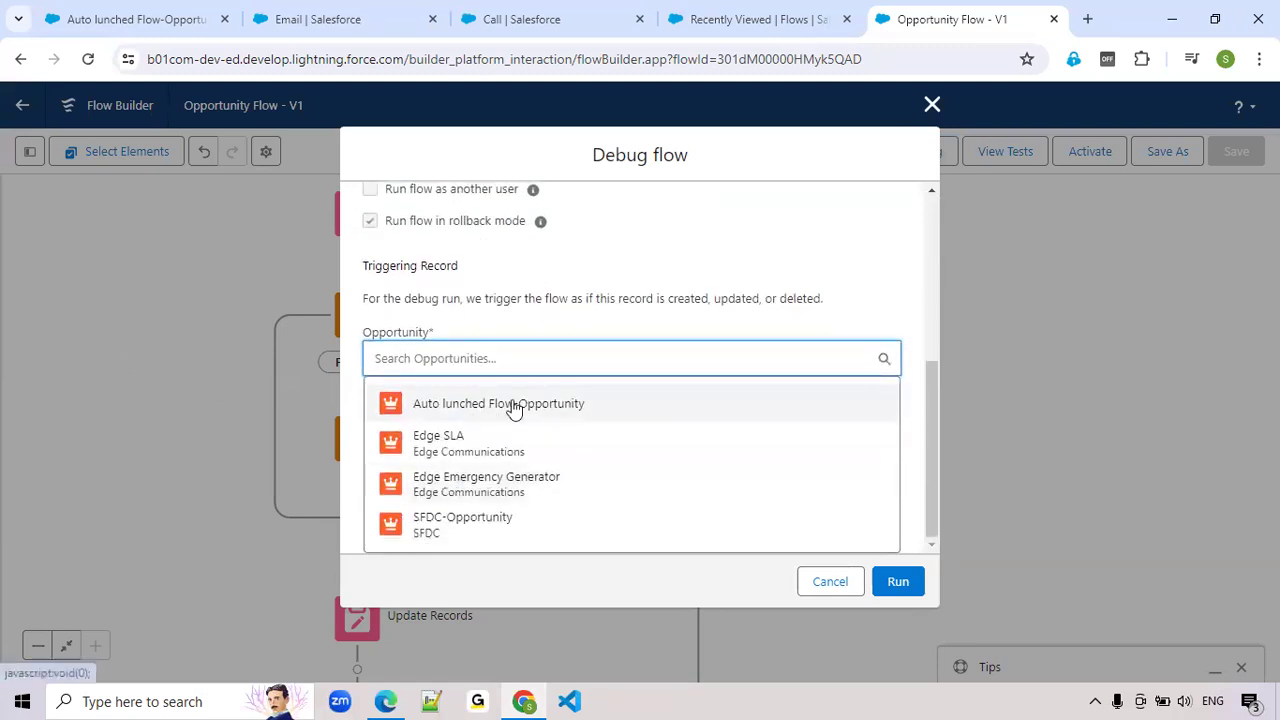
click(530, 407)
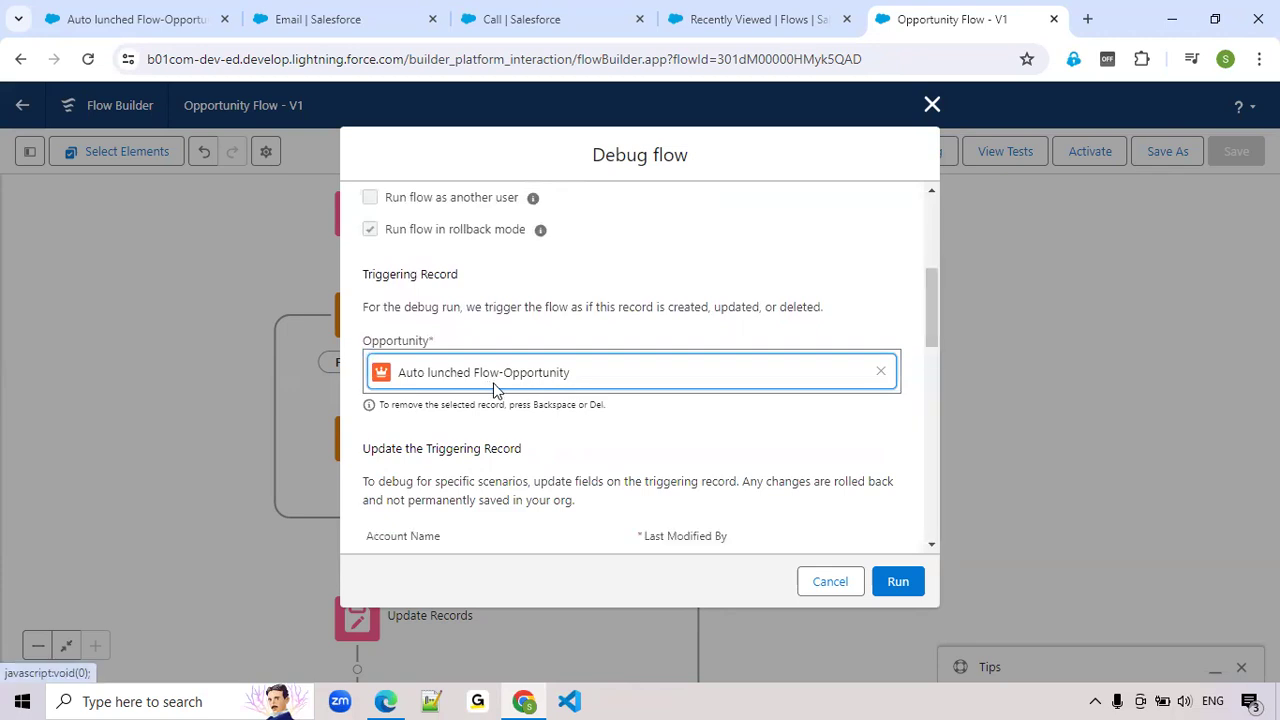
Set the triggering record's Stage to Closed Won and run the debug
scroll(494, 390, down, 6)
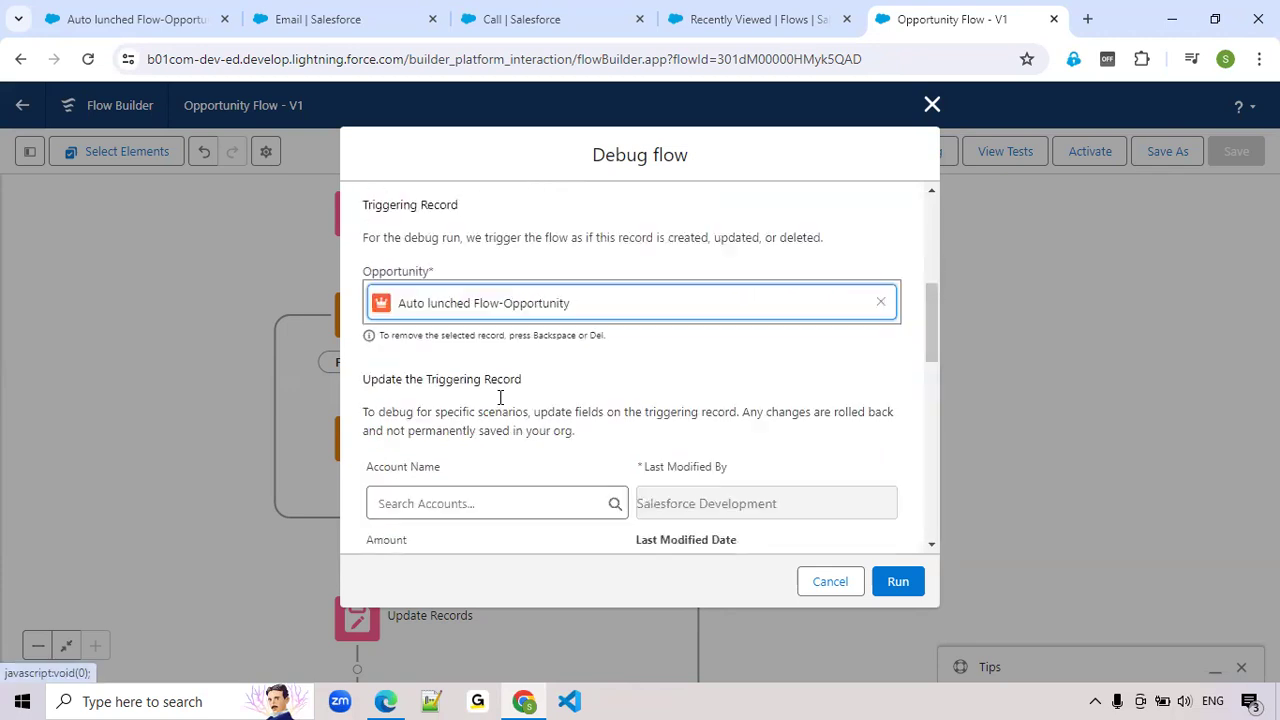
scroll(495, 396, down, 4)
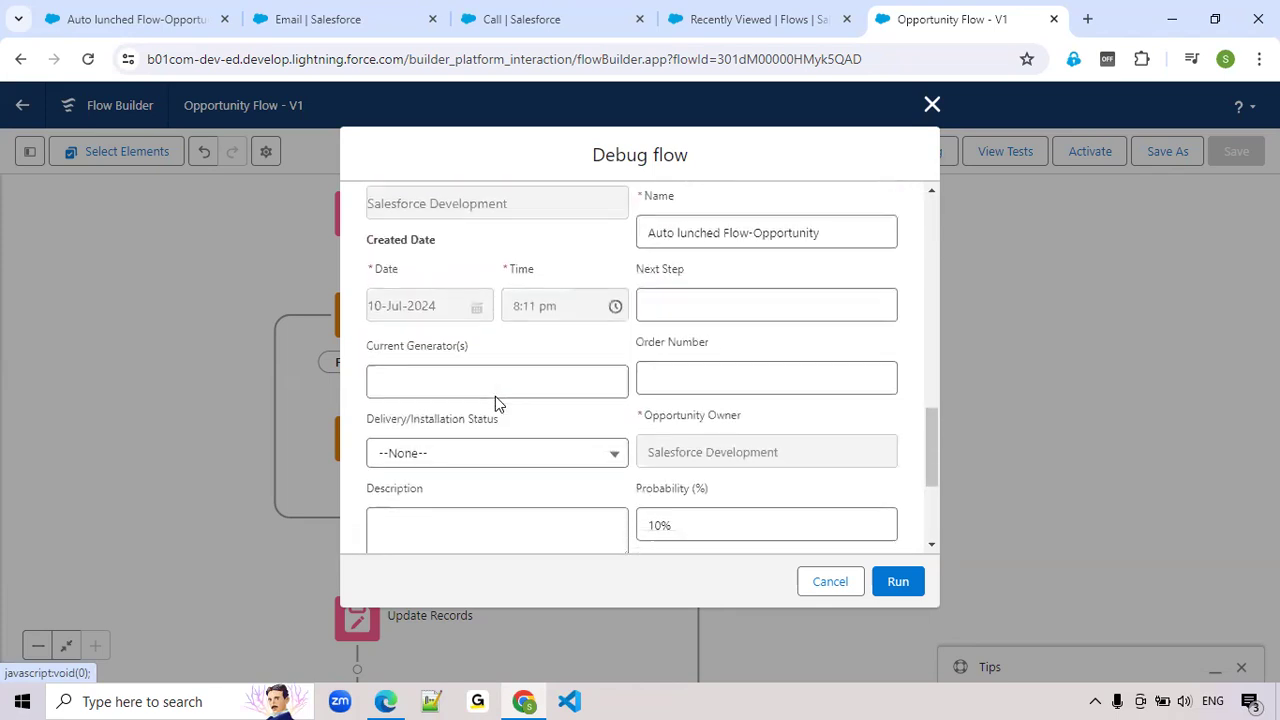
click(696, 360)
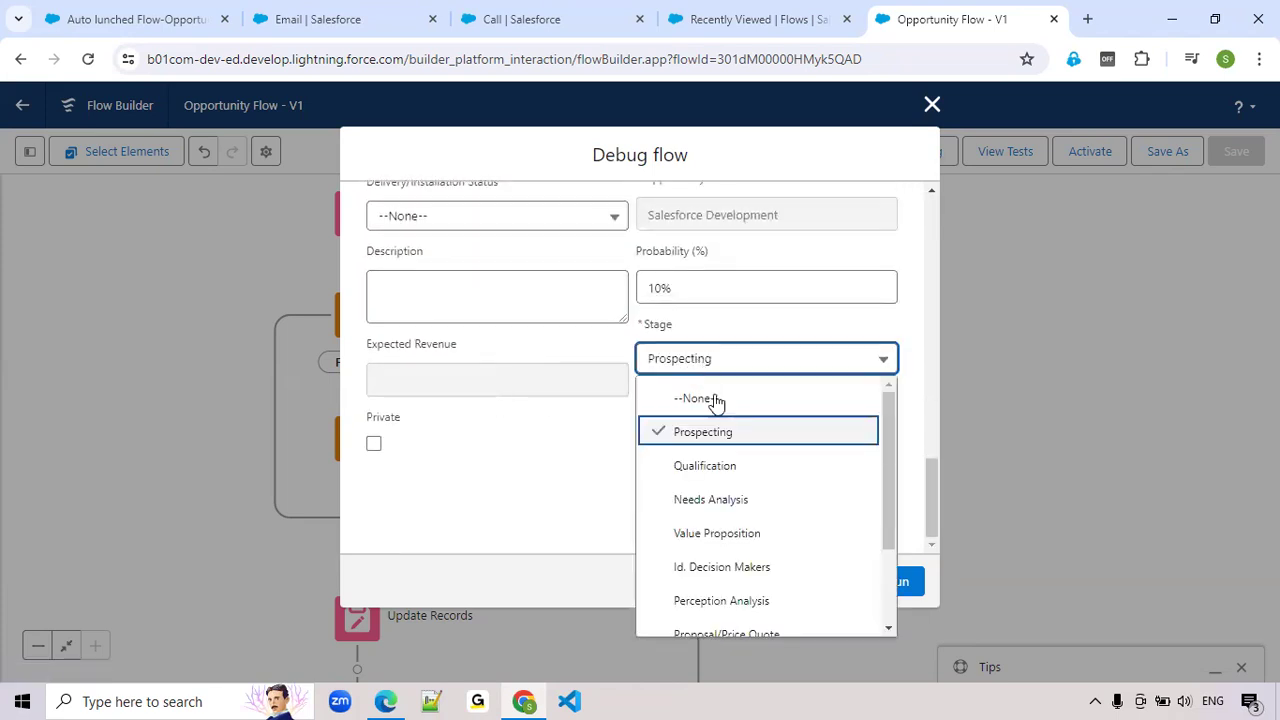
scroll(716, 440, down, 2)
click(716, 587)
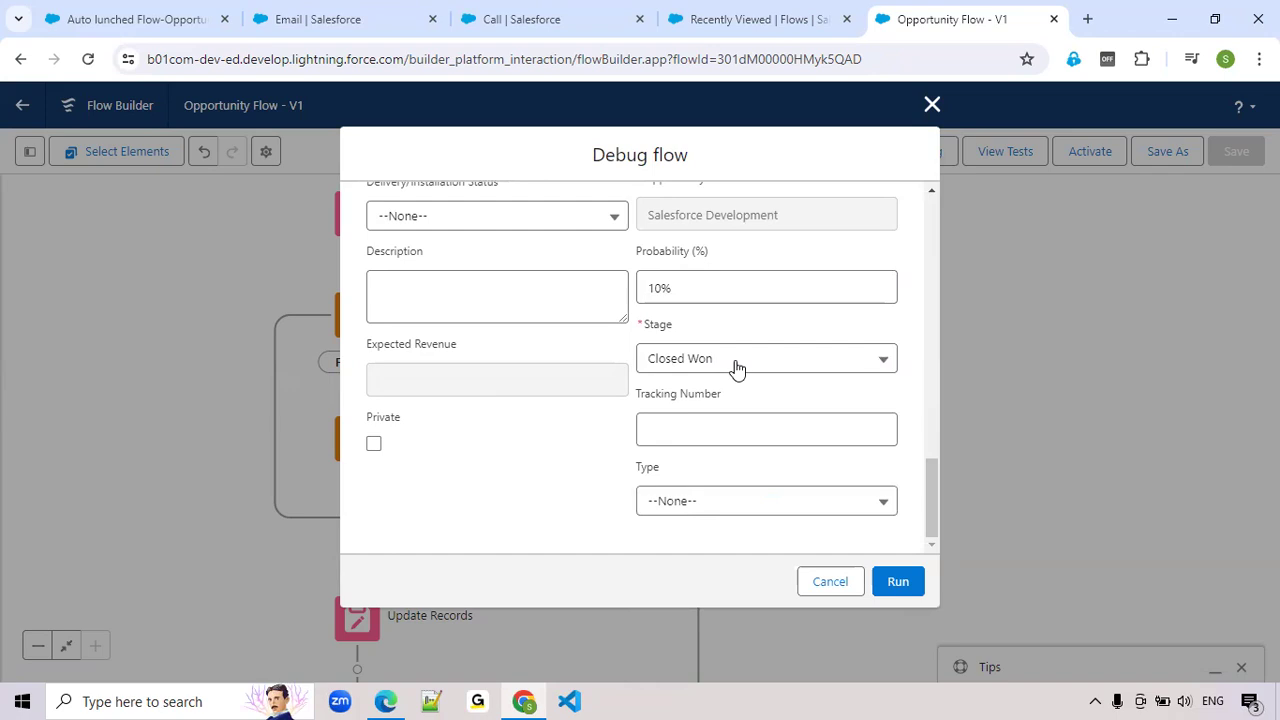
click(903, 586)
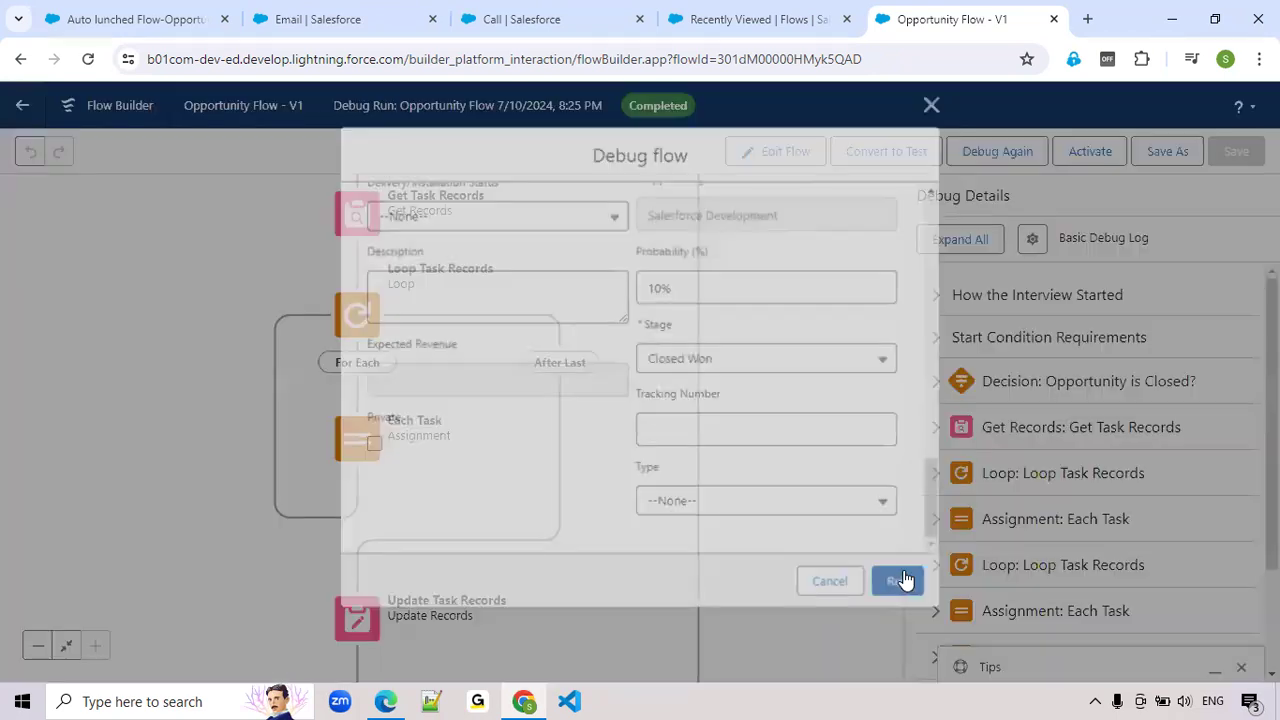
Examine the executed path on the canvas and the task IDs and Status values in the Update Task Records debug details
drag(596, 271, 623, 475)
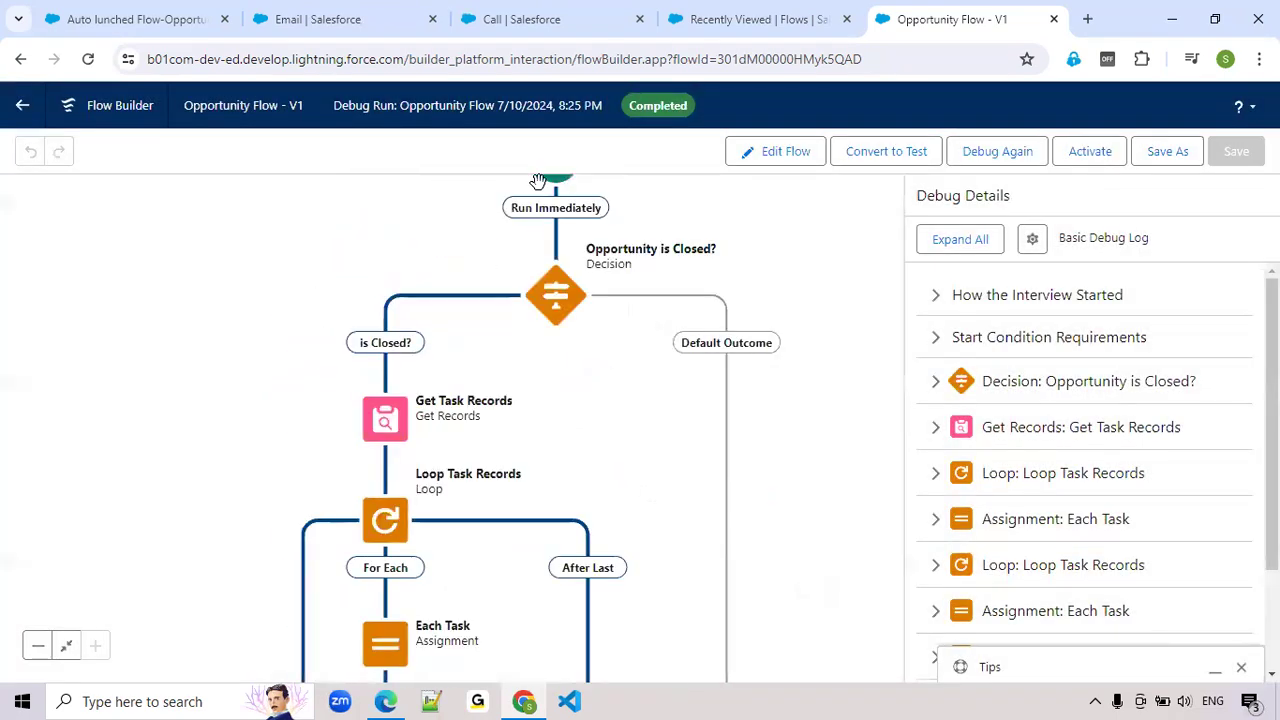
drag(397, 628, 381, 486)
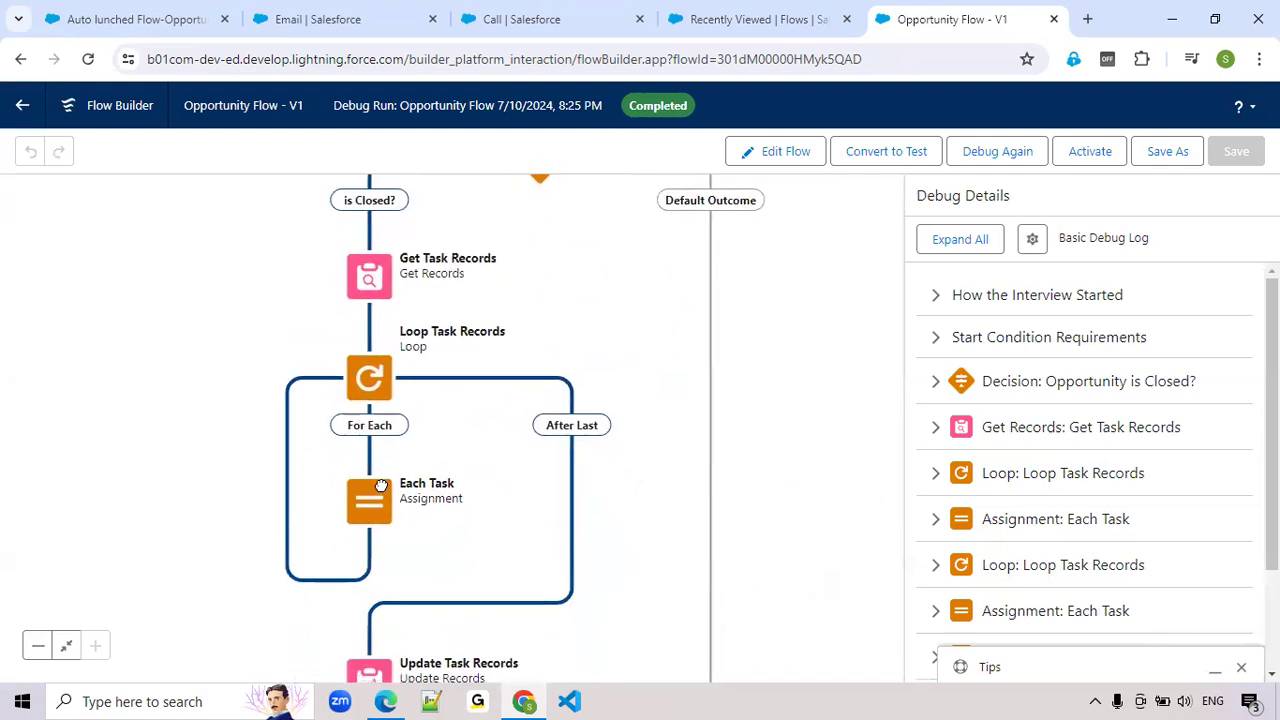
drag(637, 597, 639, 595)
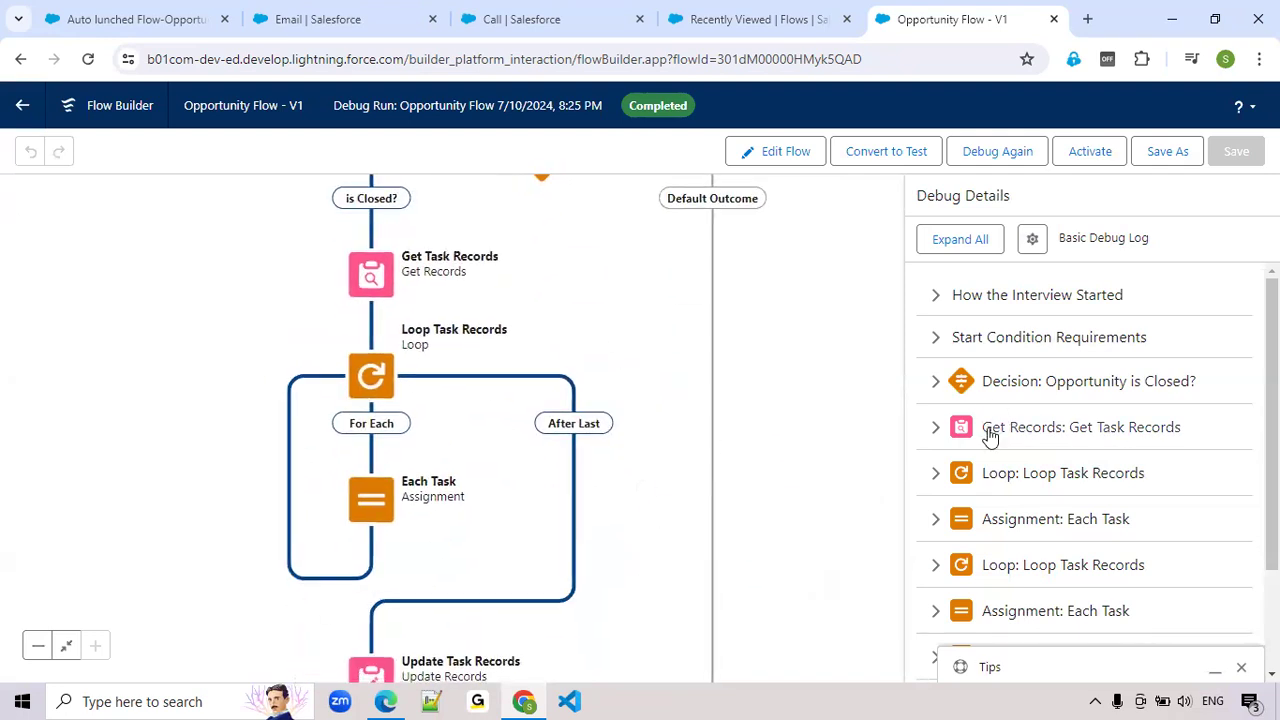
scroll(990, 435, down, 3)
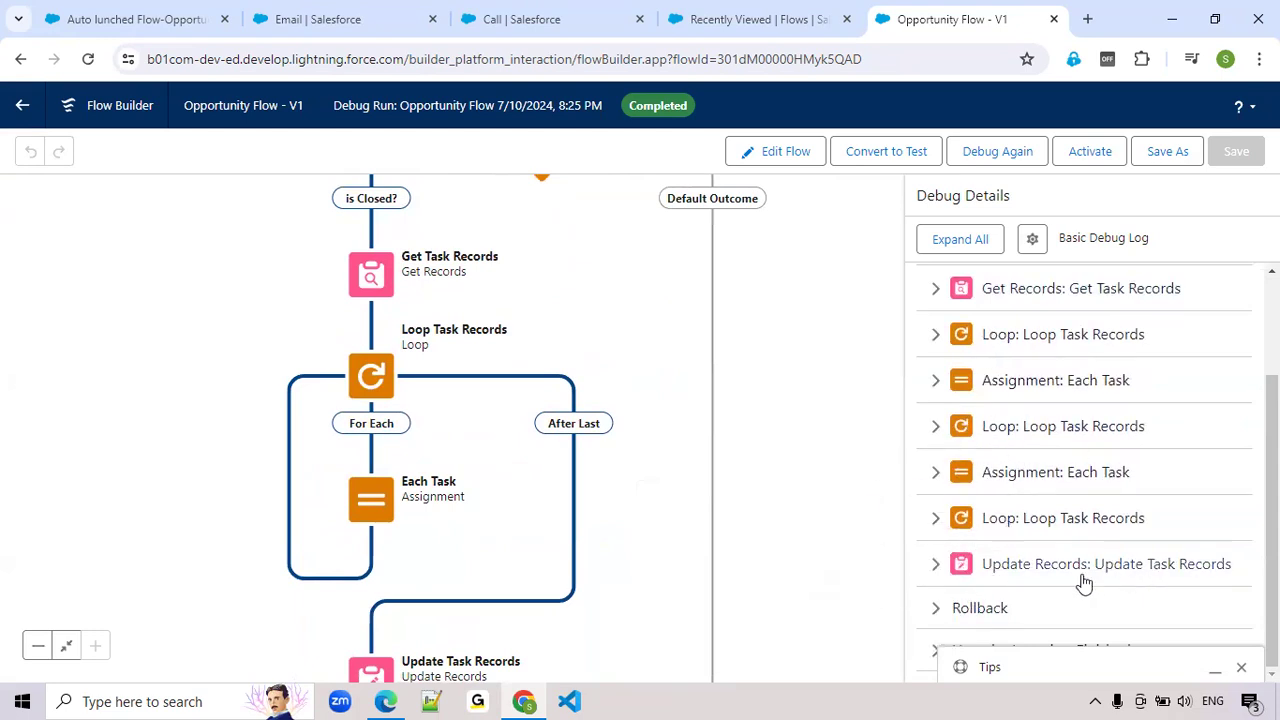
click(935, 568)
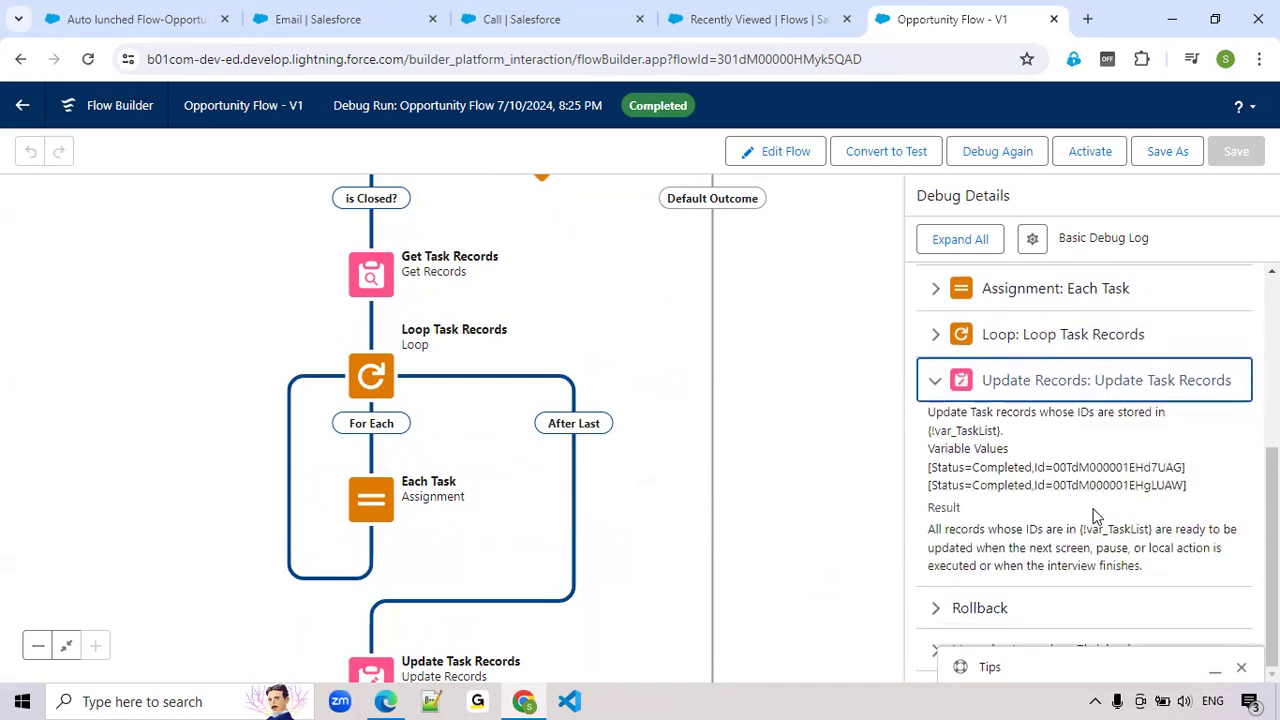
double_click(1123, 470)
click(1123, 484)
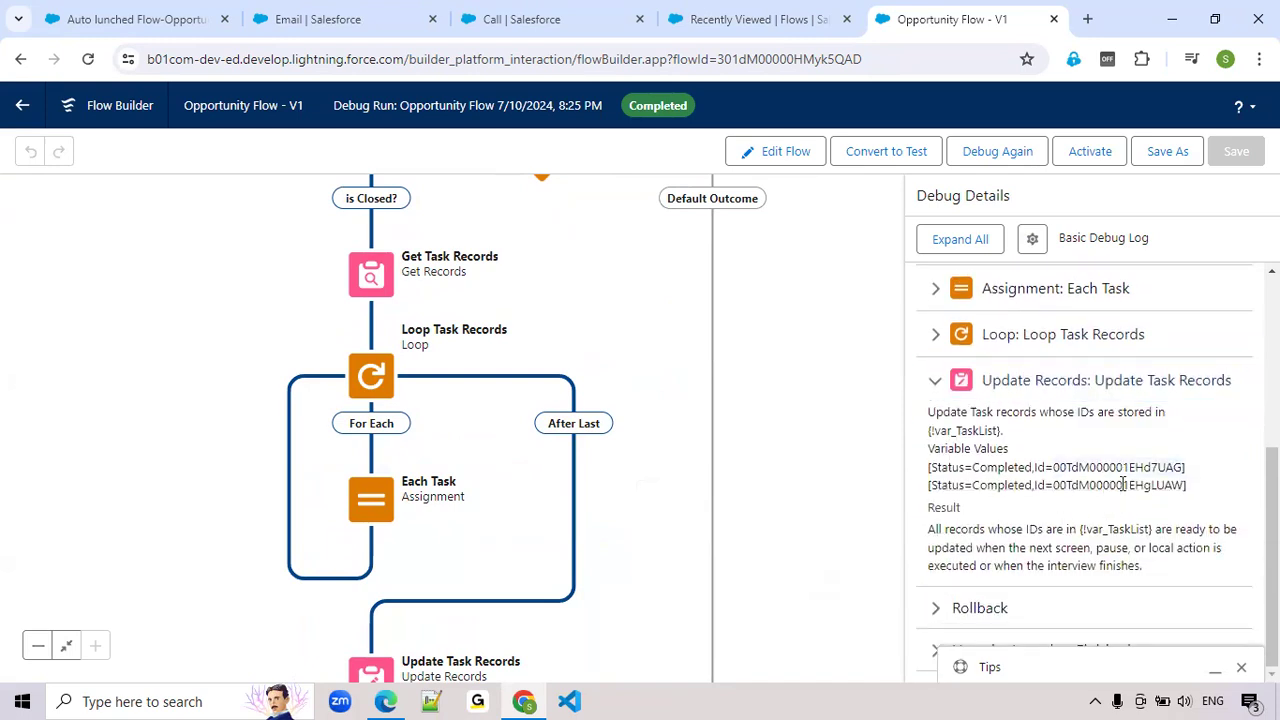
double_click(1123, 484)
double_click(997, 468)
double_click(993, 487)
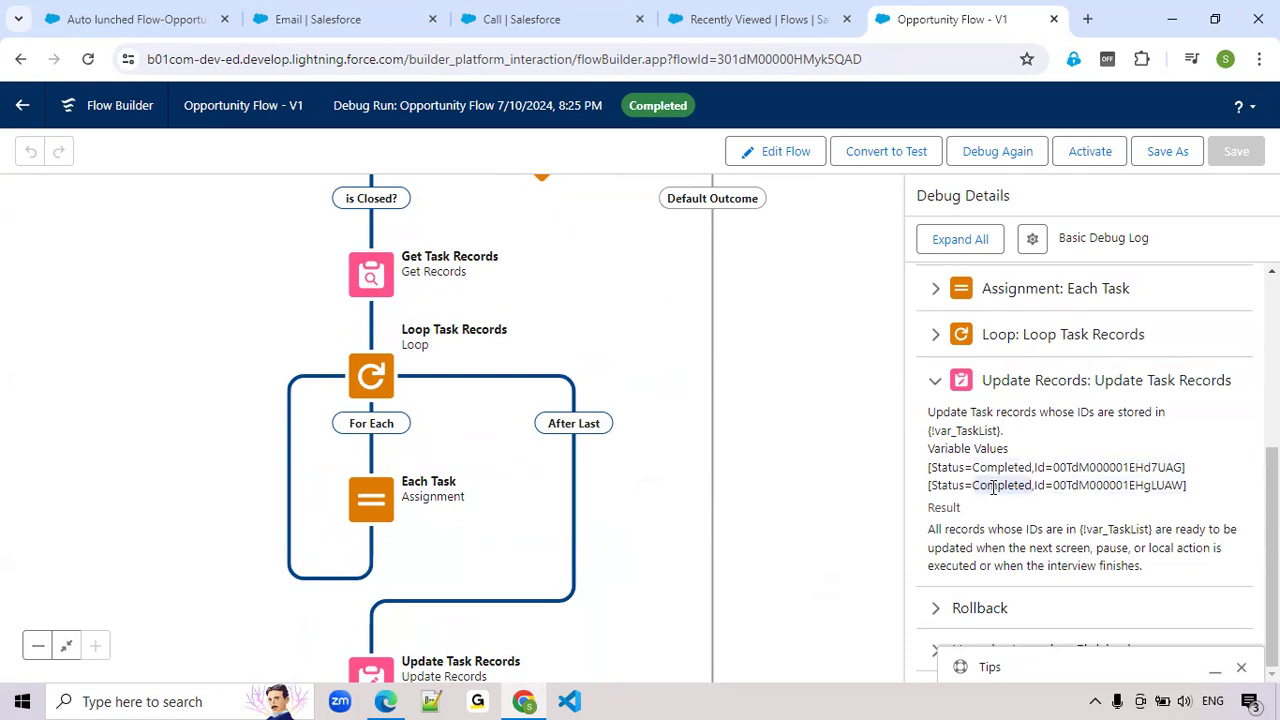
double_click(993, 466)
double_click(995, 485)
Debug the flow again with the triggering record's Stage set to Closed Lost, and expand the Update Task Records debug details
click(987, 158)
scroll(504, 429, down, 4)
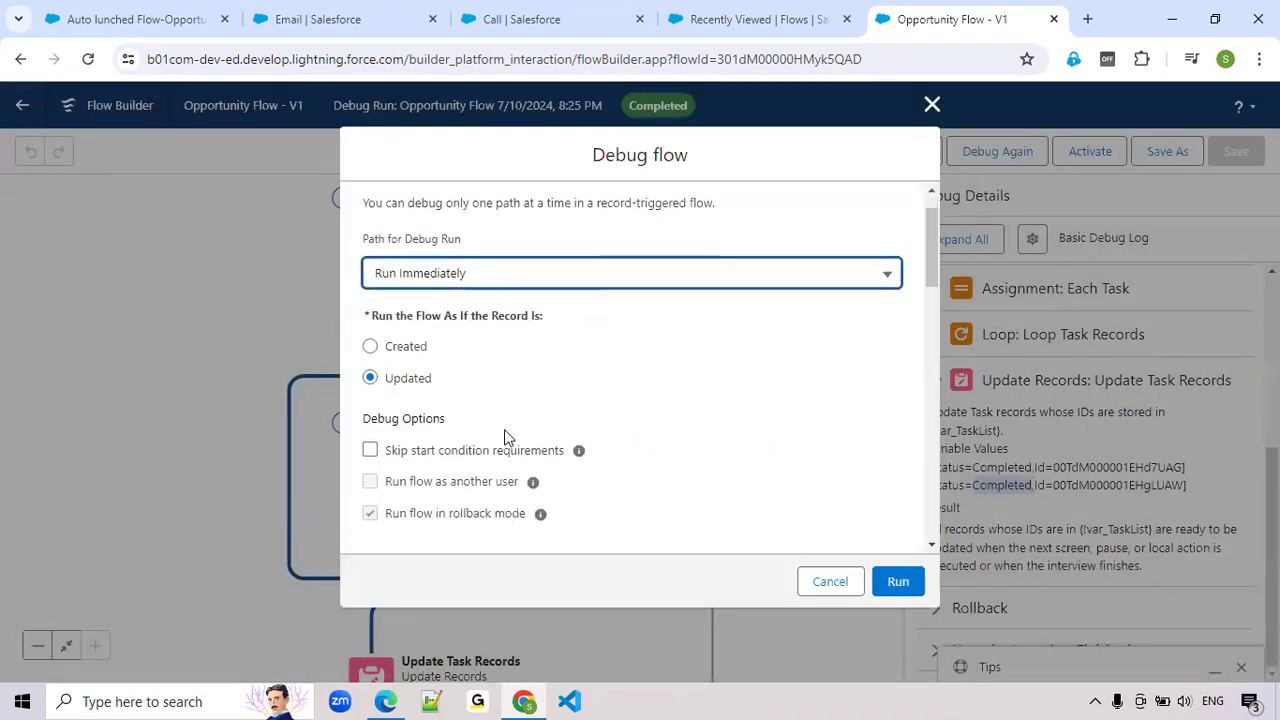
scroll(830, 369, down, 8)
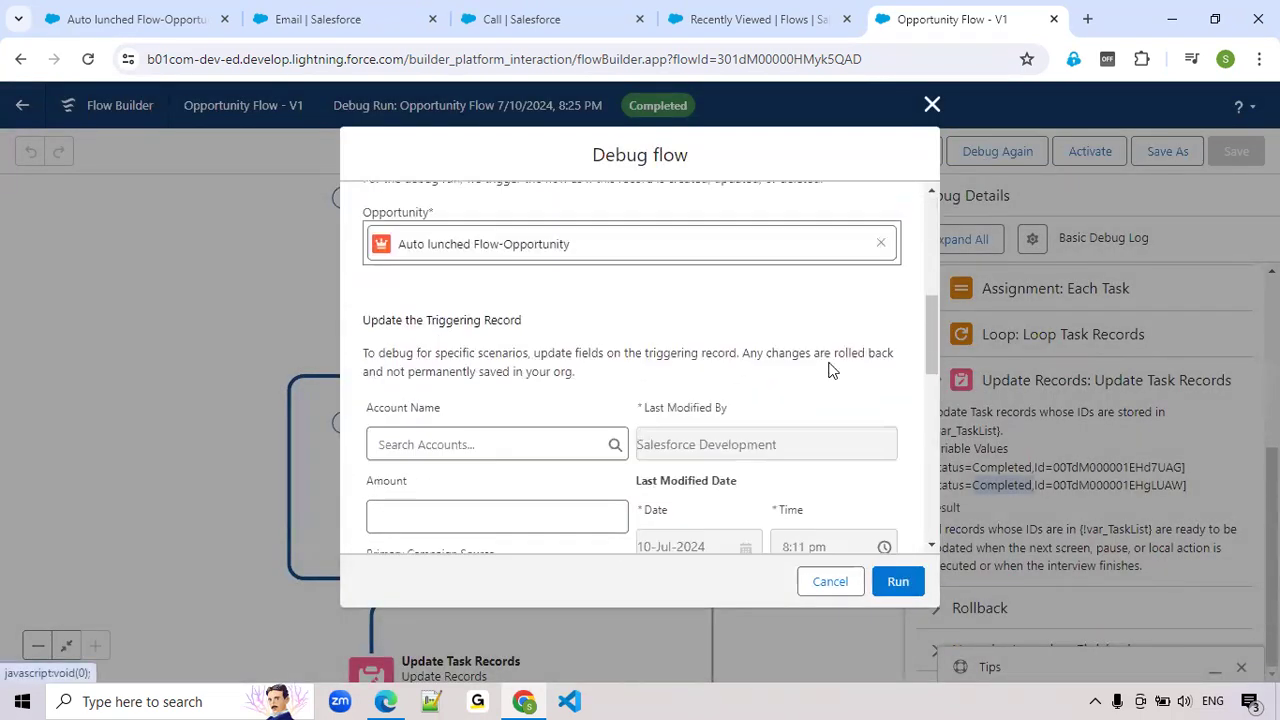
scroll(829, 366, down, 3)
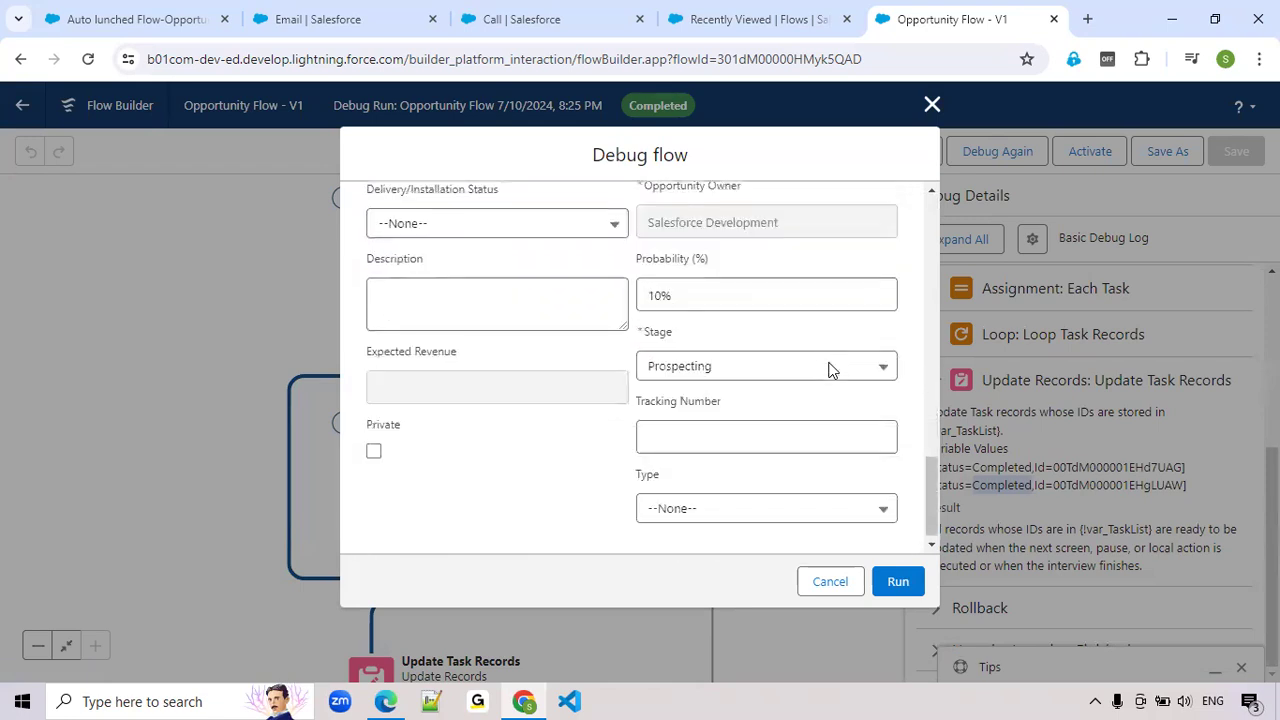
click(724, 366)
scroll(708, 512, down, 2)
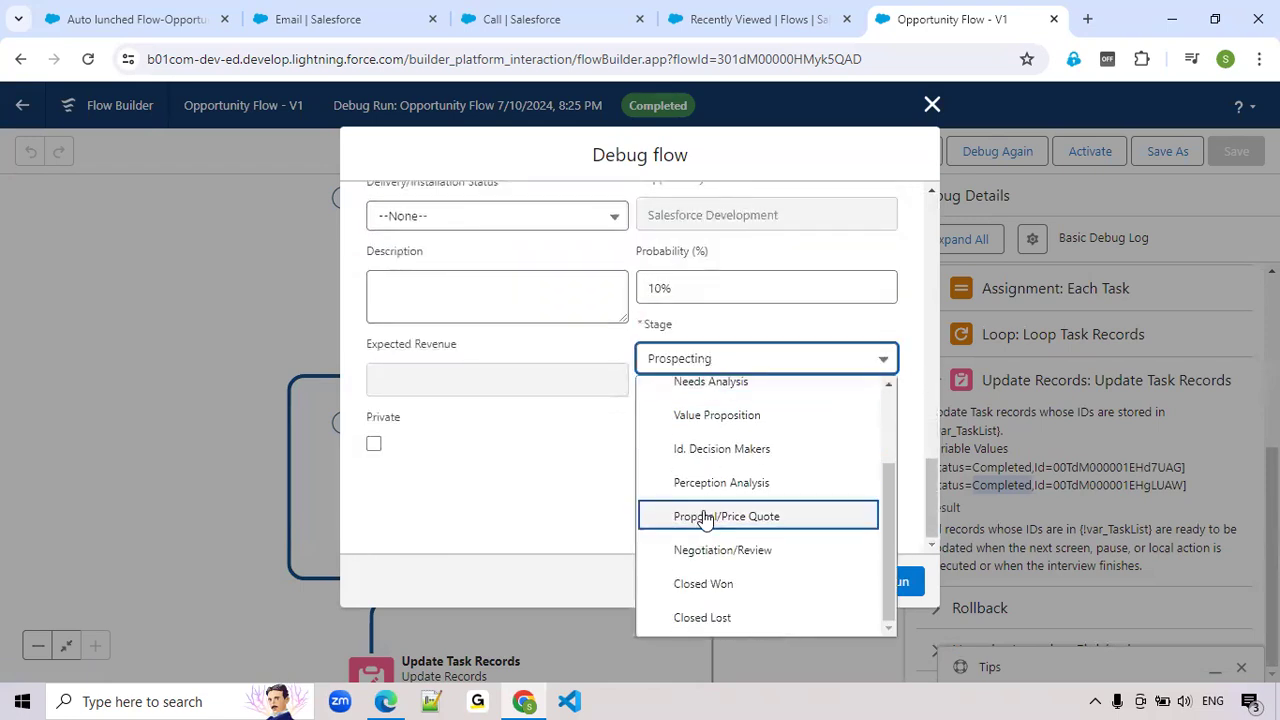
click(689, 618)
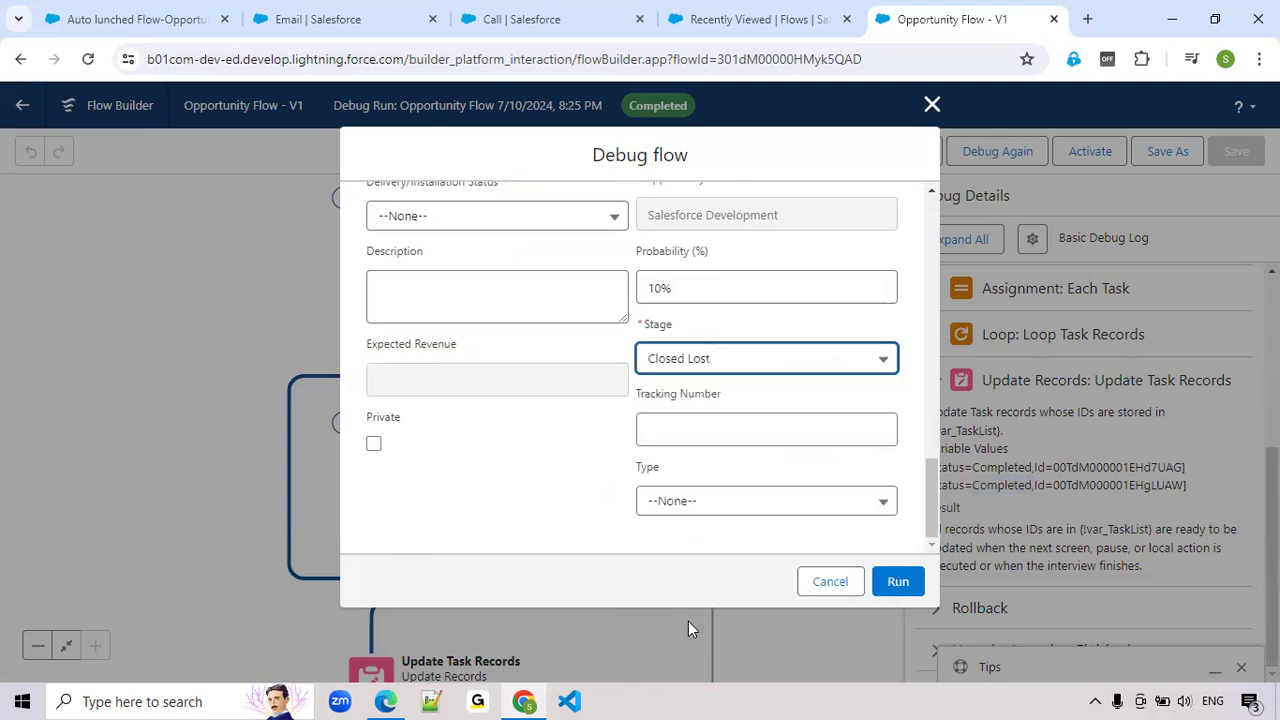
click(897, 583)
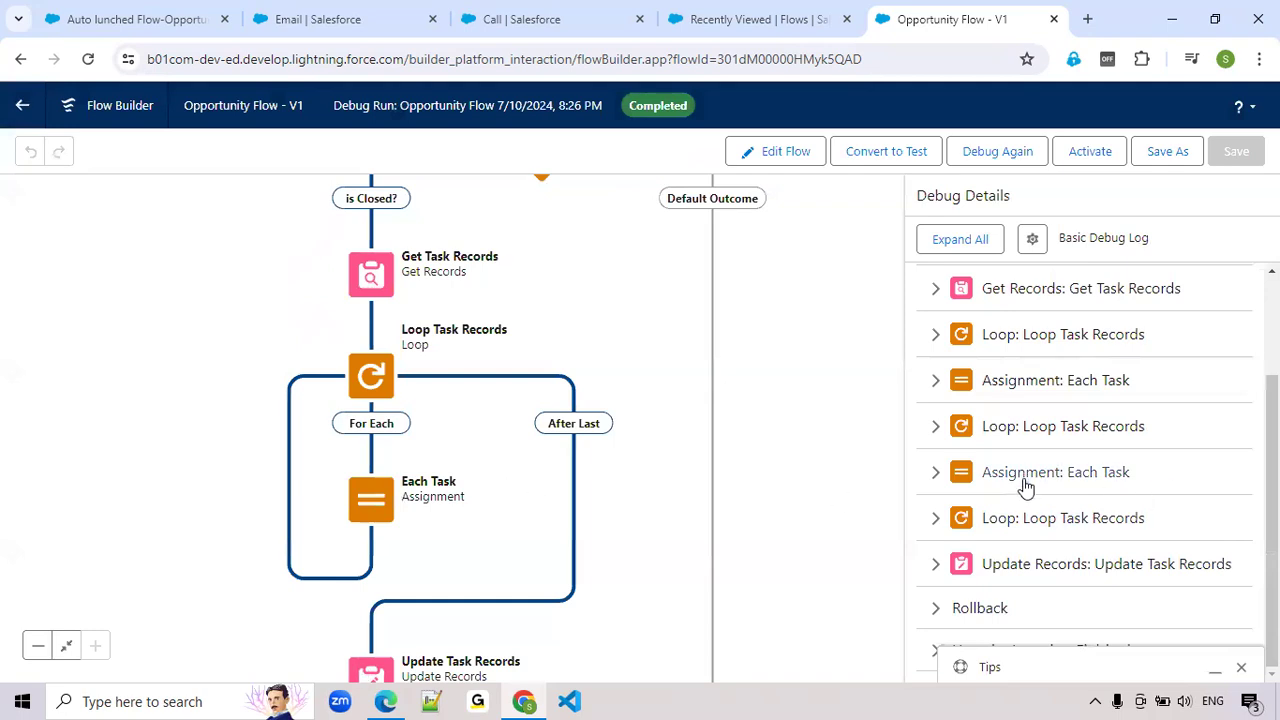
click(937, 568)
scroll(1093, 509, down, 2)
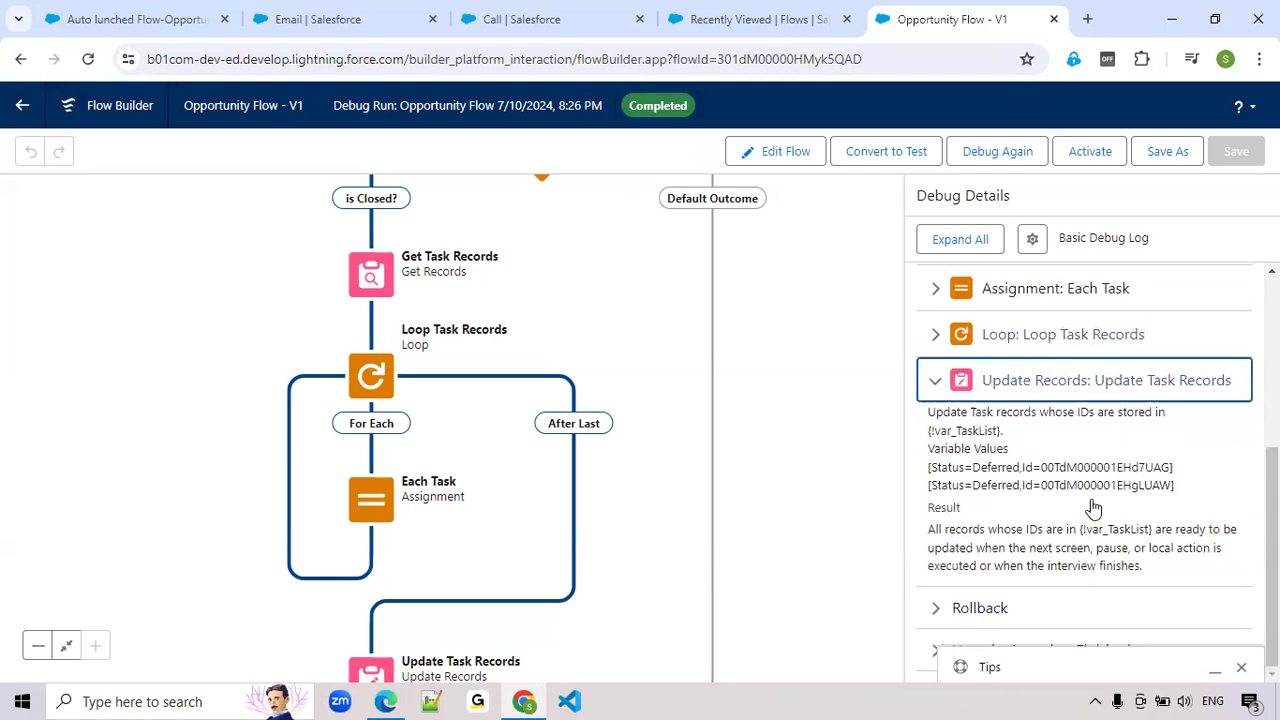
Examine the tasks' Status values in the Update Task Records debug details and the executed path from the Start element to the task loop
double_click(1001, 471)
double_click(992, 489)
double_click(992, 470)
double_click(989, 492)
double_click(983, 470)
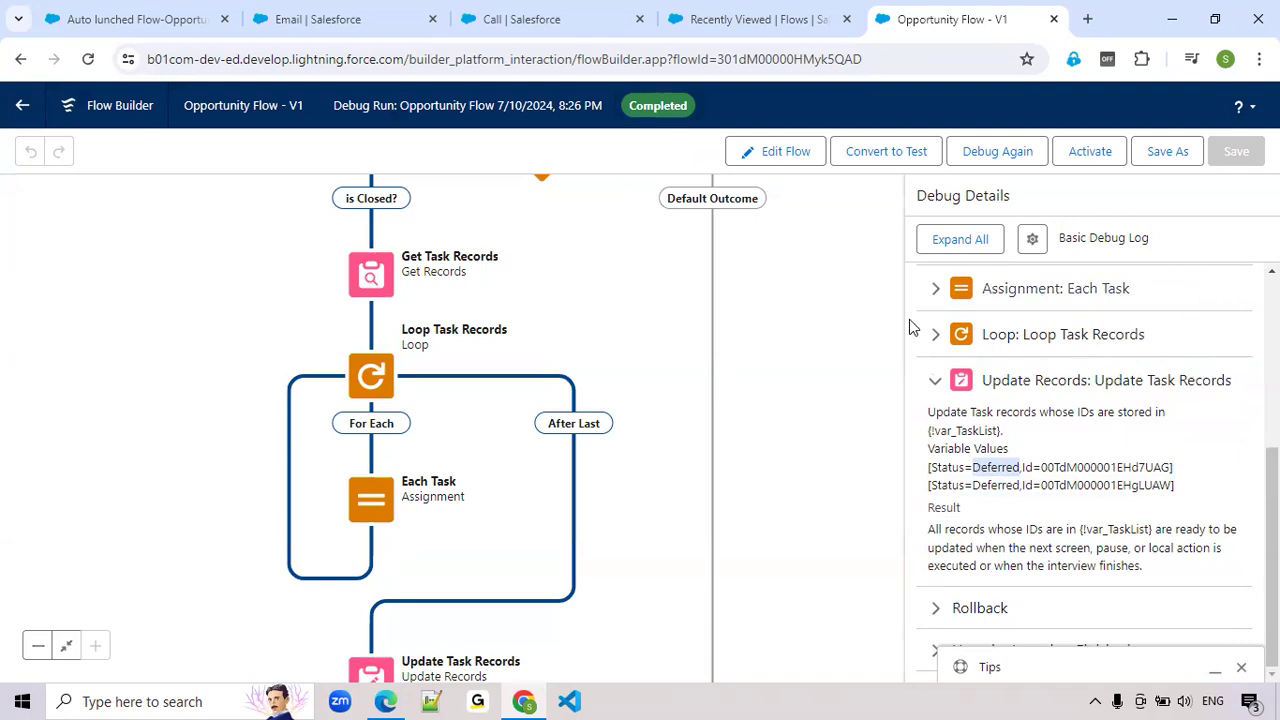
scroll(940, 425, up, 3)
scroll(940, 425, up, 1)
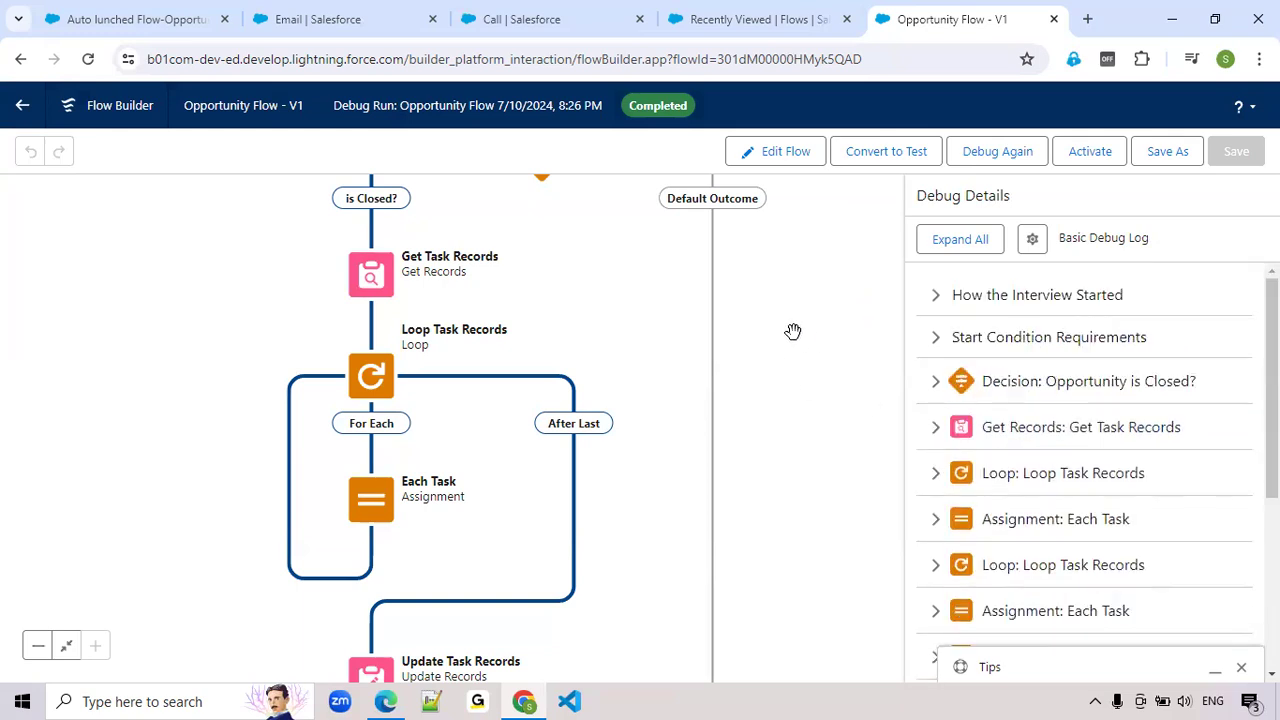
scroll(792, 331, up, 4)
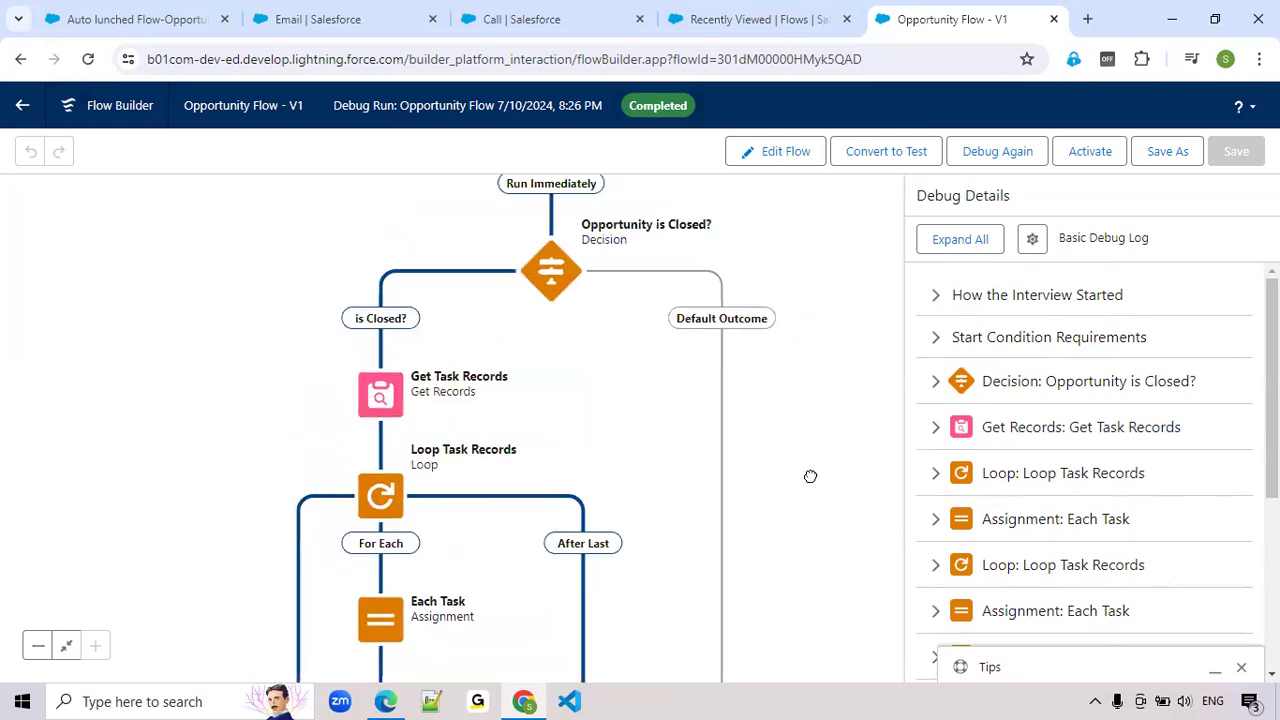
scroll(795, 330, down, 1)
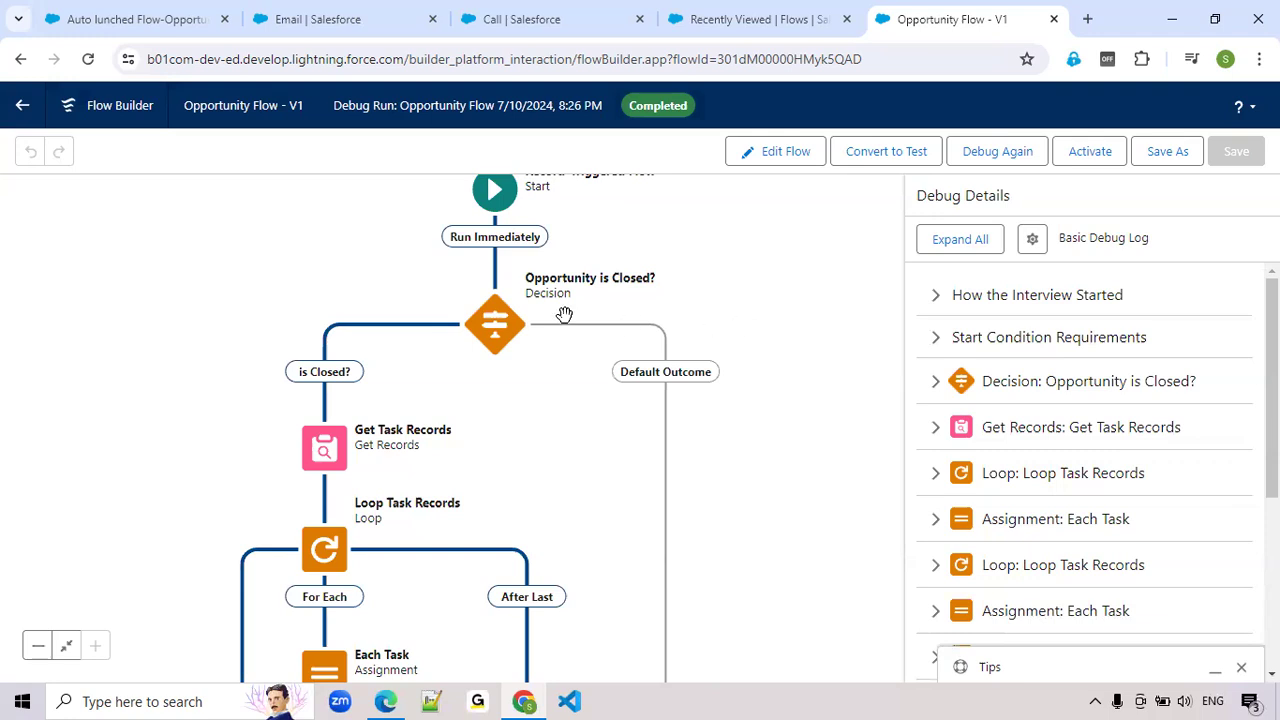
drag(748, 540, 768, 474)
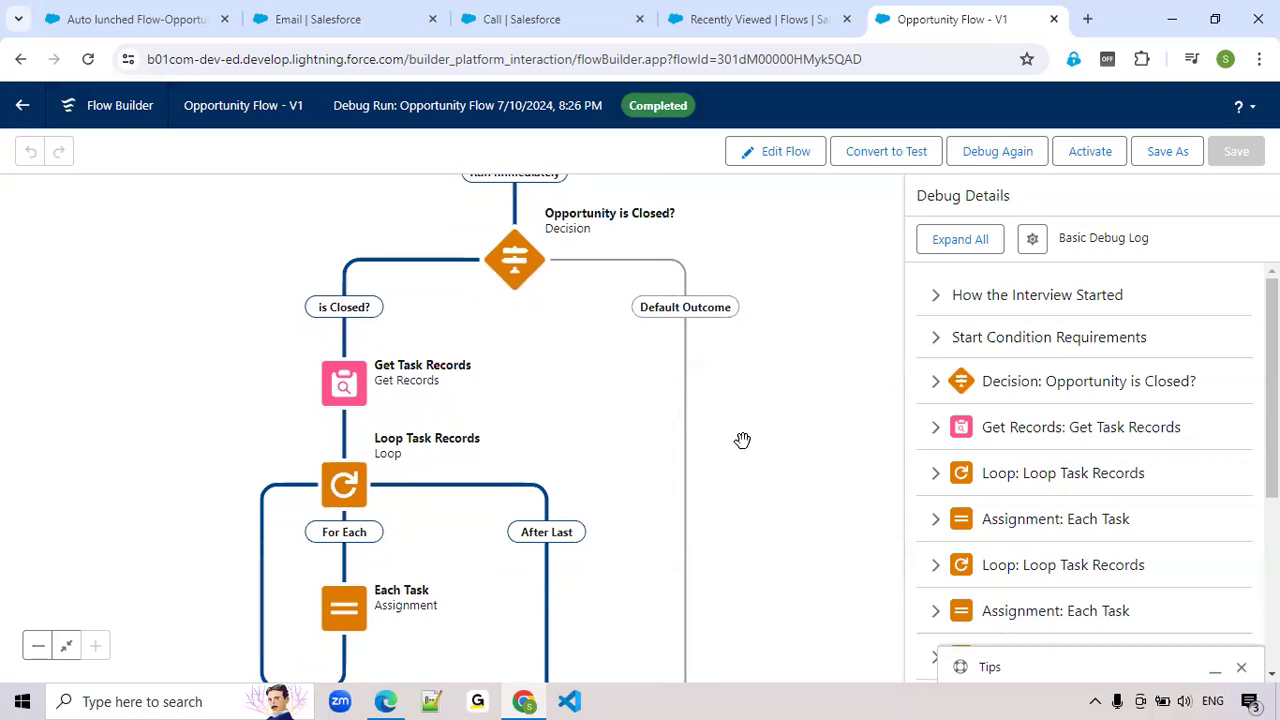
drag(840, 412, 797, 548)
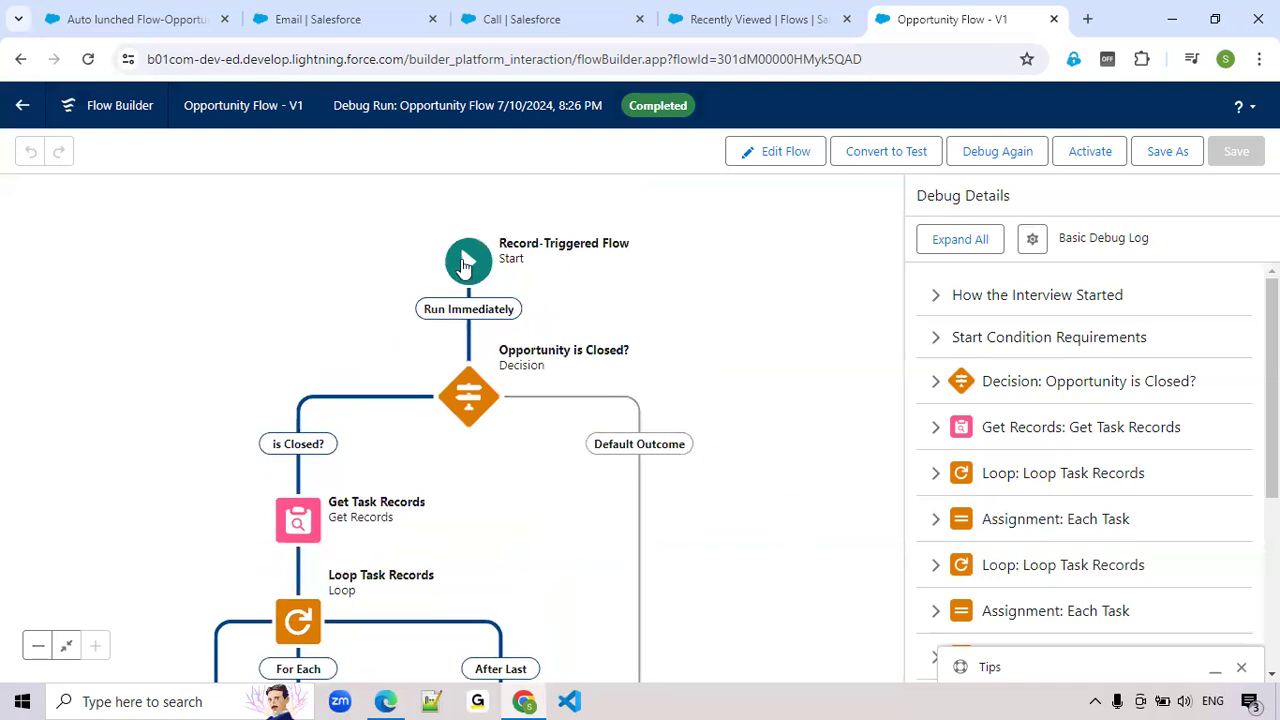
Review the Start element's trigger configuration, close it, and return Opportunity Flow from the debug run to editing
click(464, 264)
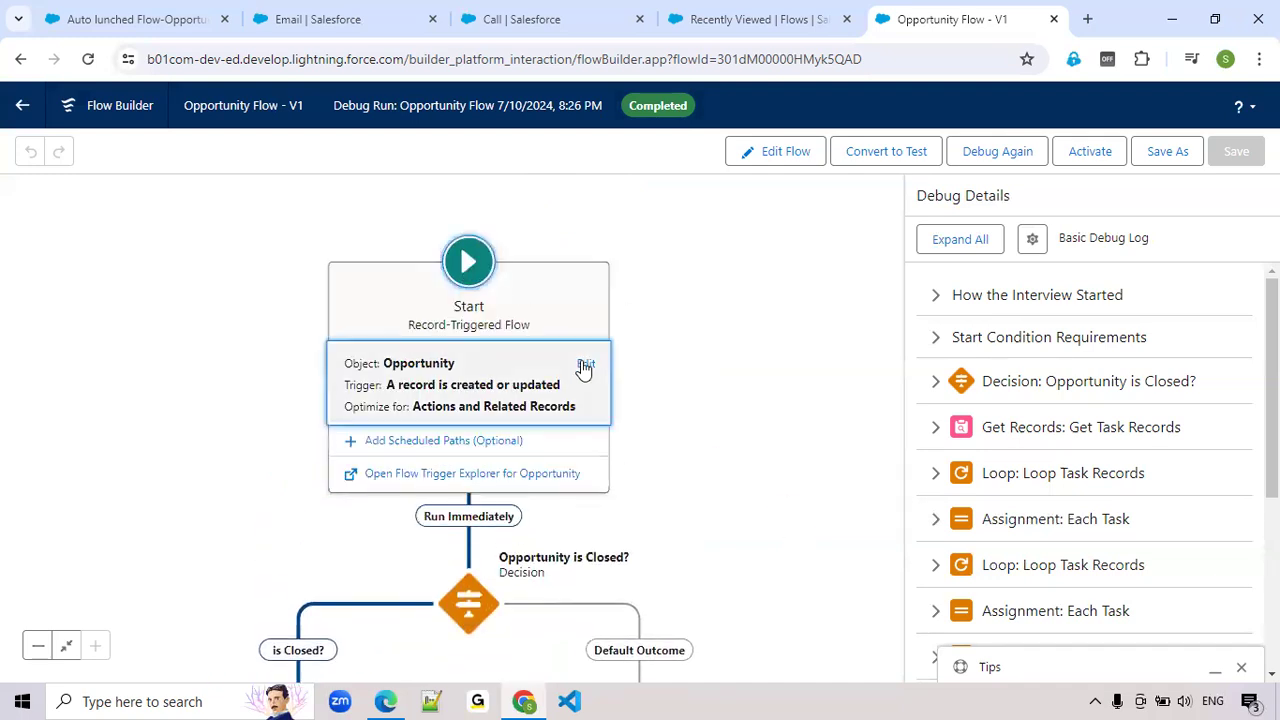
click(585, 365)
click(1261, 199)
click(802, 158)
drag(652, 382, 708, 194)
drag(604, 449, 751, 447)
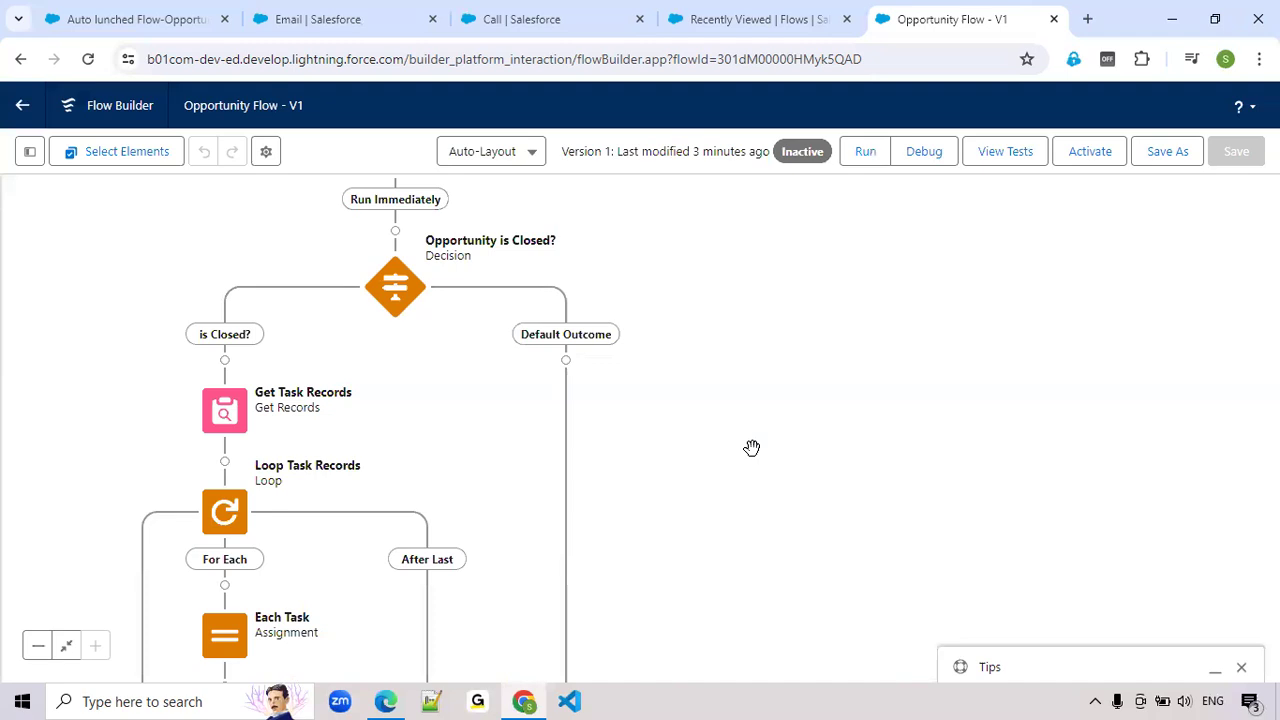
drag(746, 534, 797, 487)
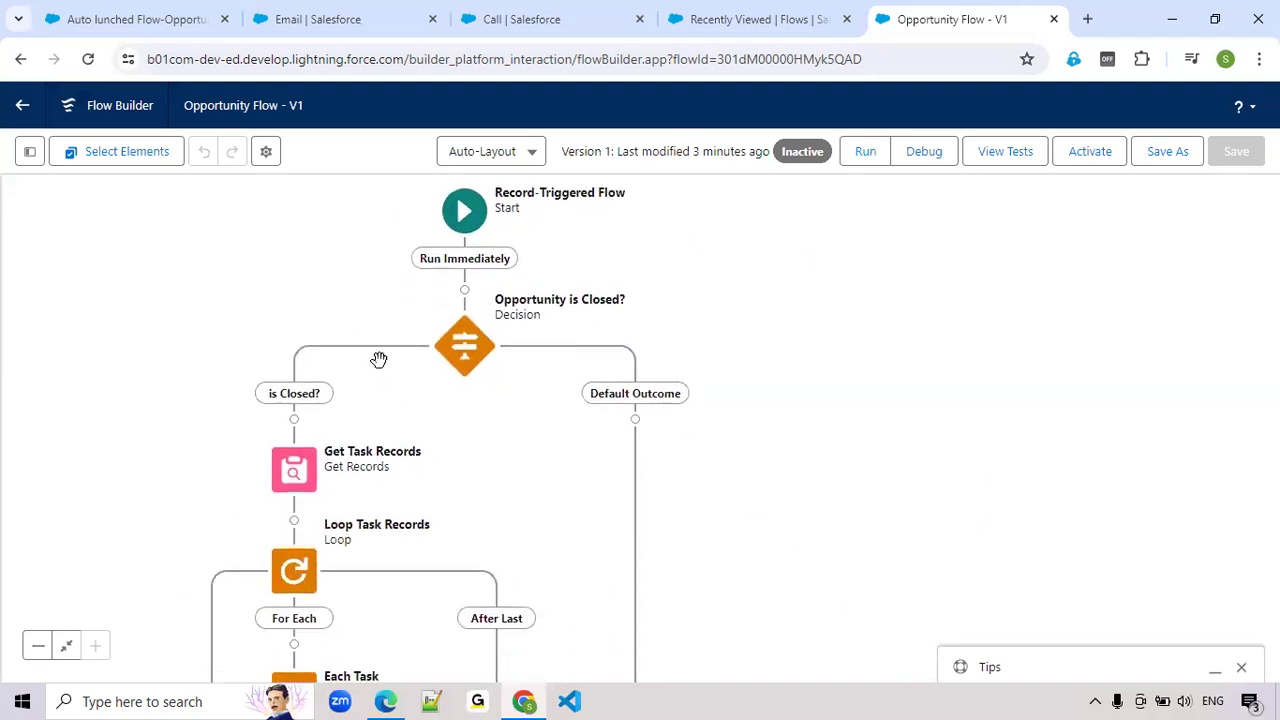
click(736, 22)
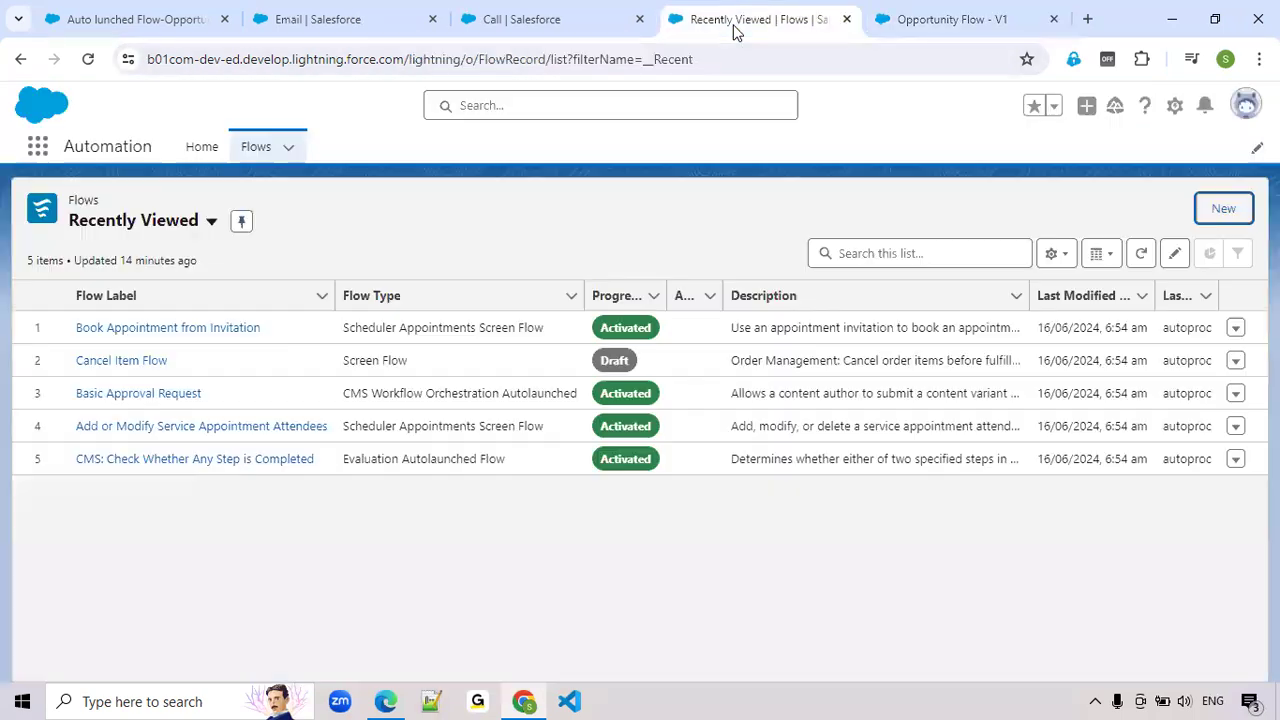
click(1213, 214)
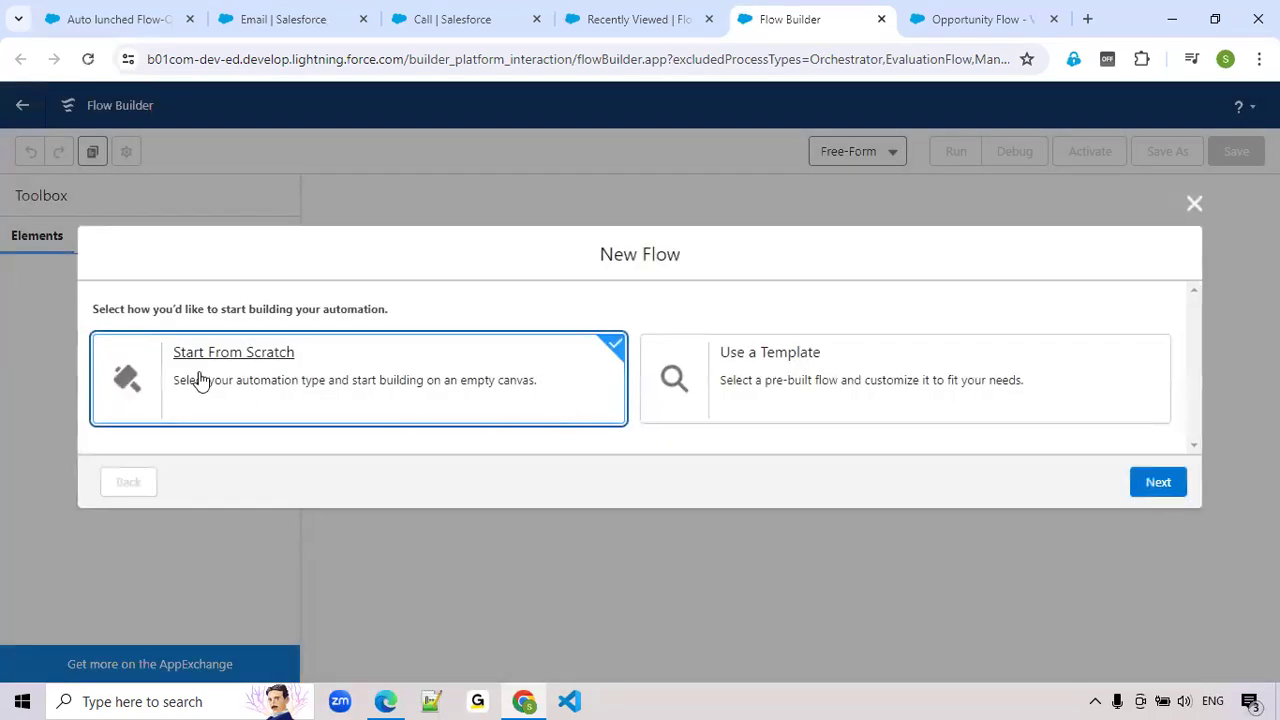
click(1160, 481)
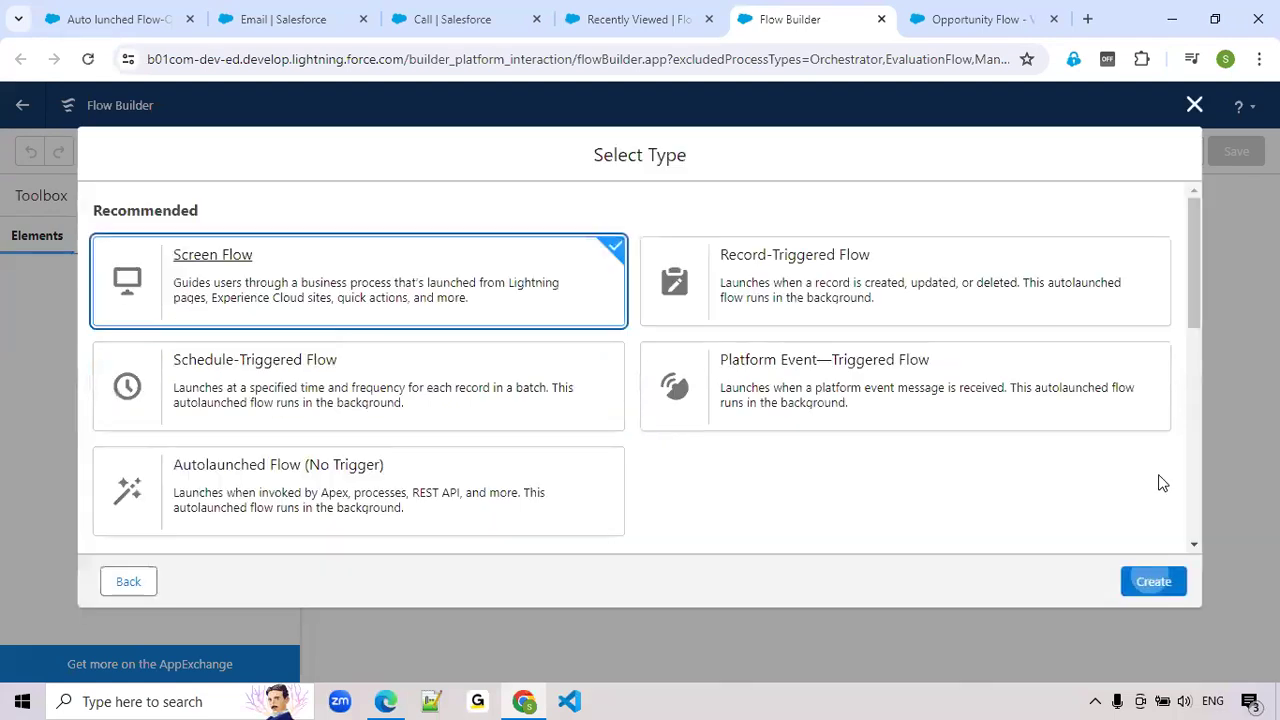
click(219, 466)
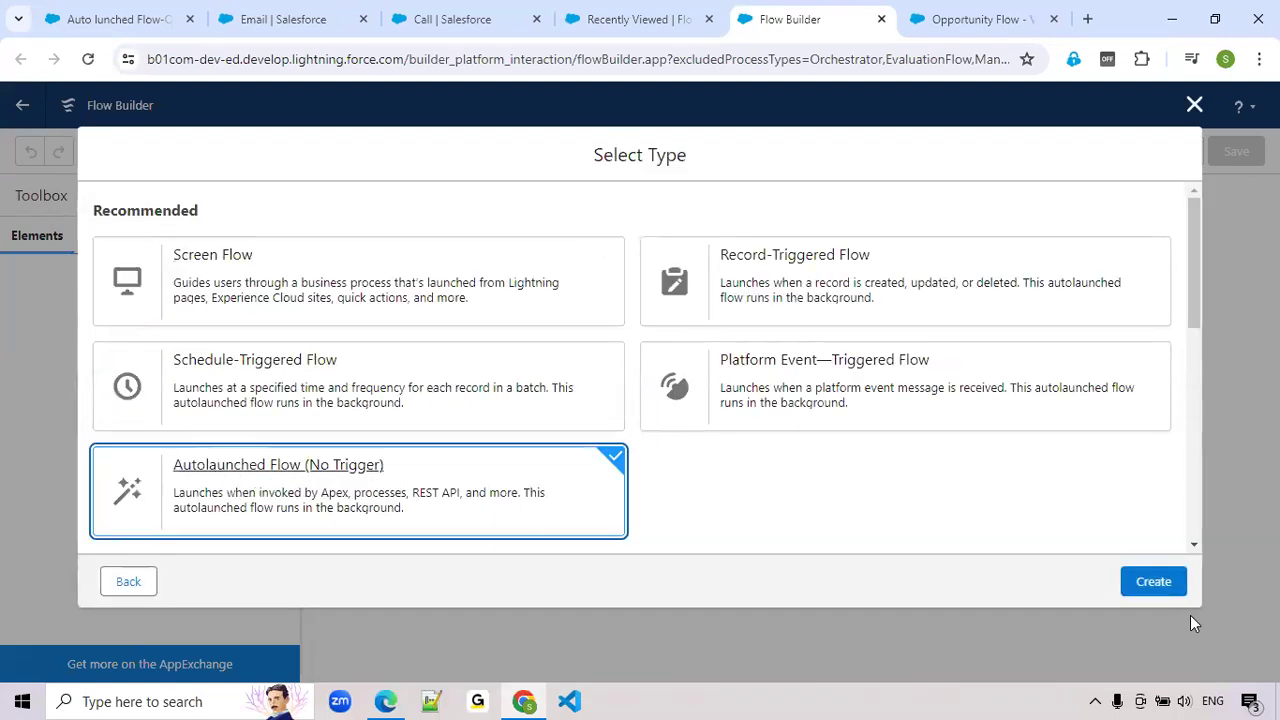
click(1153, 579)
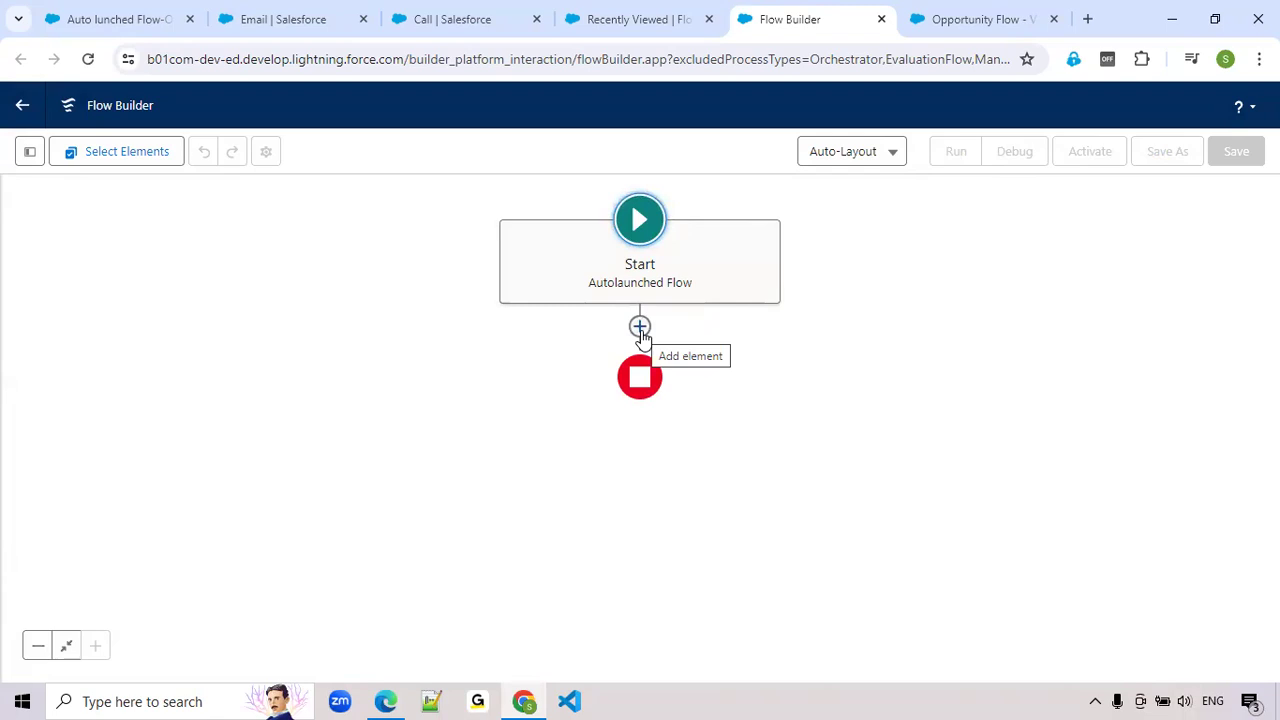
click(623, 29)
click(881, 19)
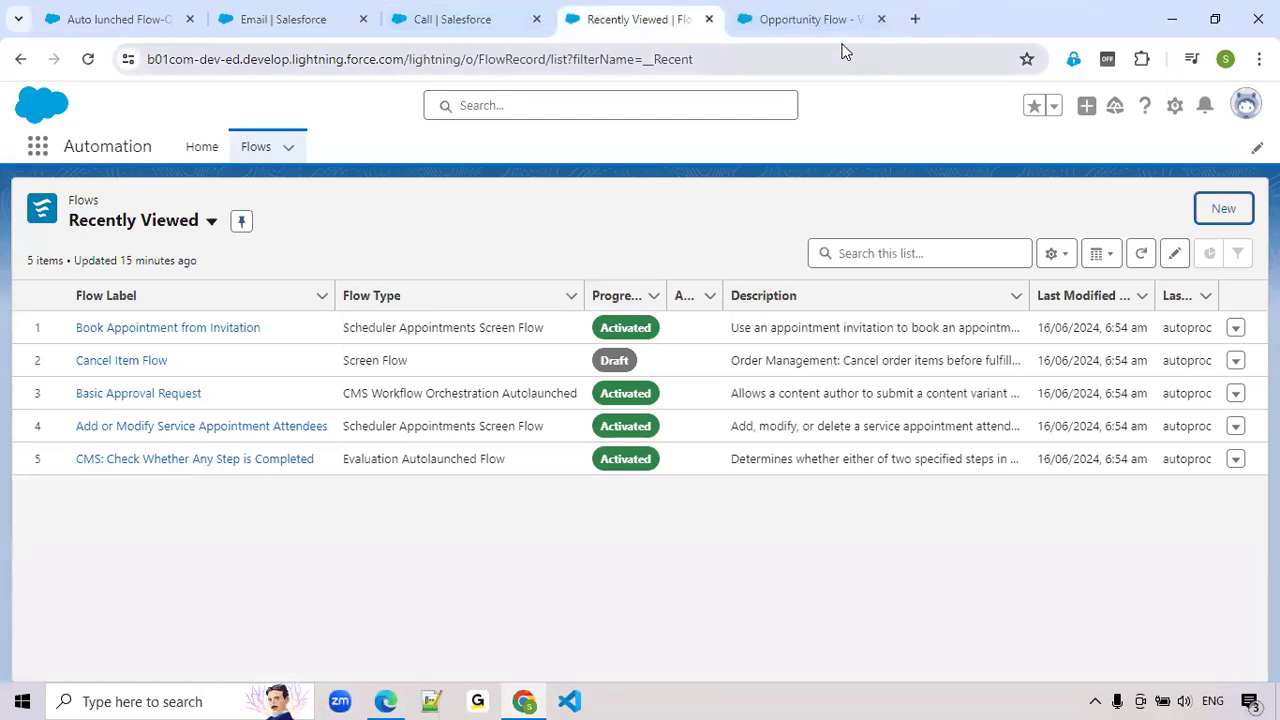
Reopen the closed new-flow browser tab and create an Autolaunched Flow (No Trigger) from scratch
key(ctrl+shift+t)
click(972, 22)
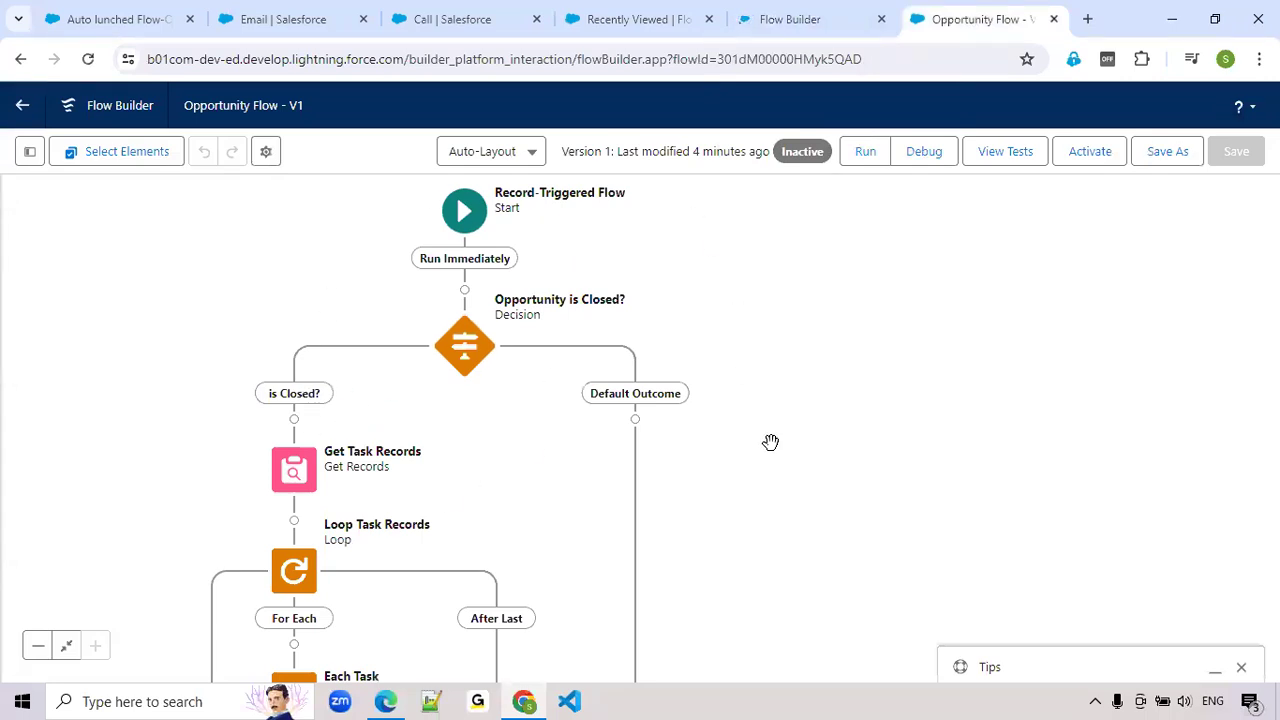
click(802, 30)
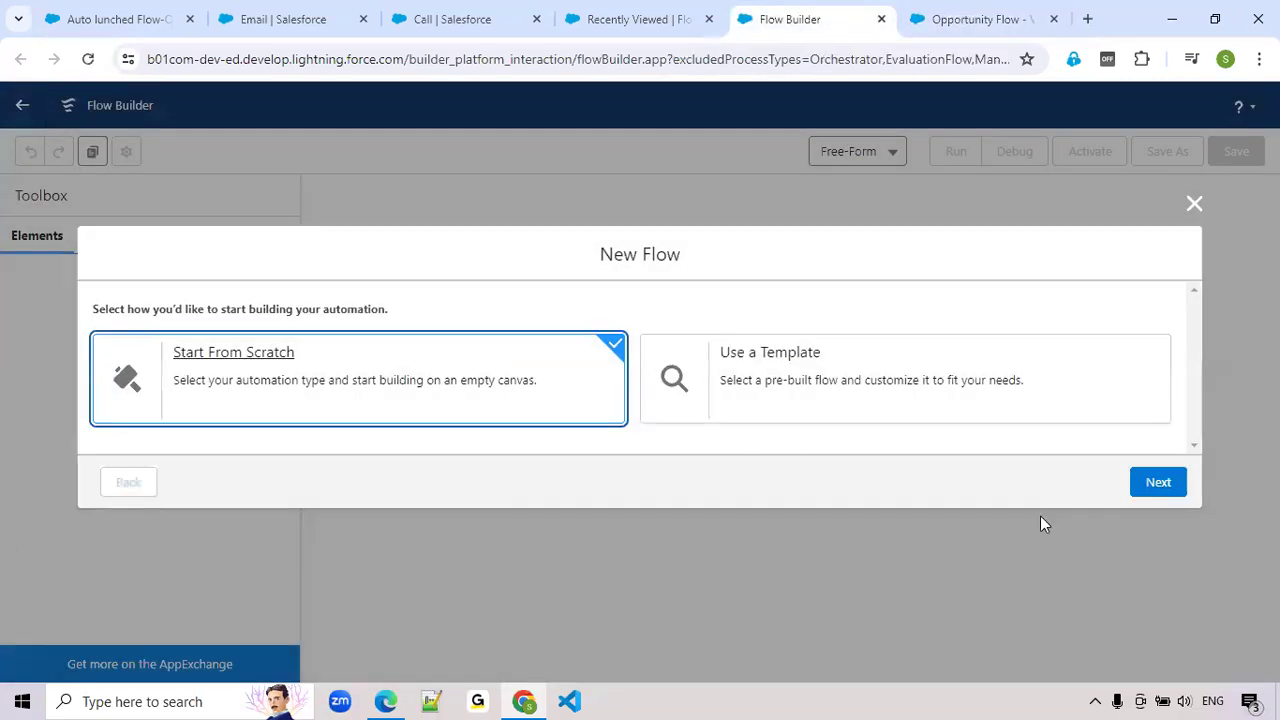
click(1157, 483)
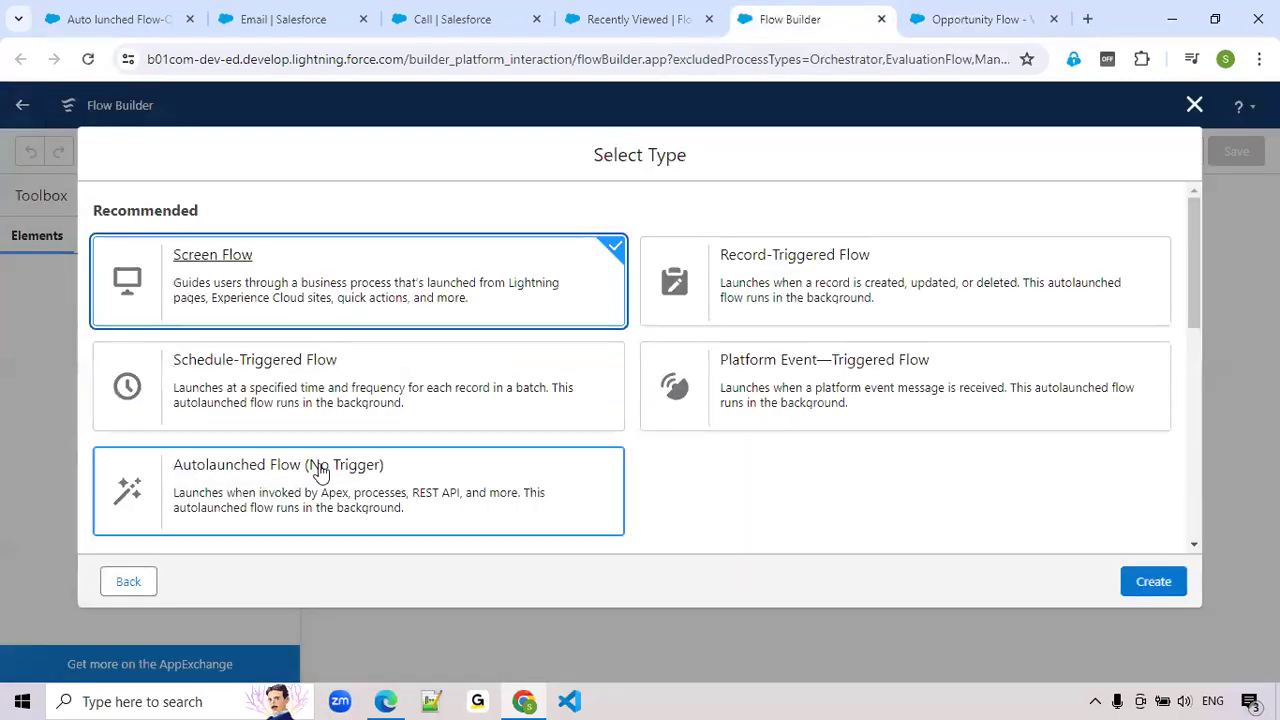
click(320, 472)
click(1155, 583)
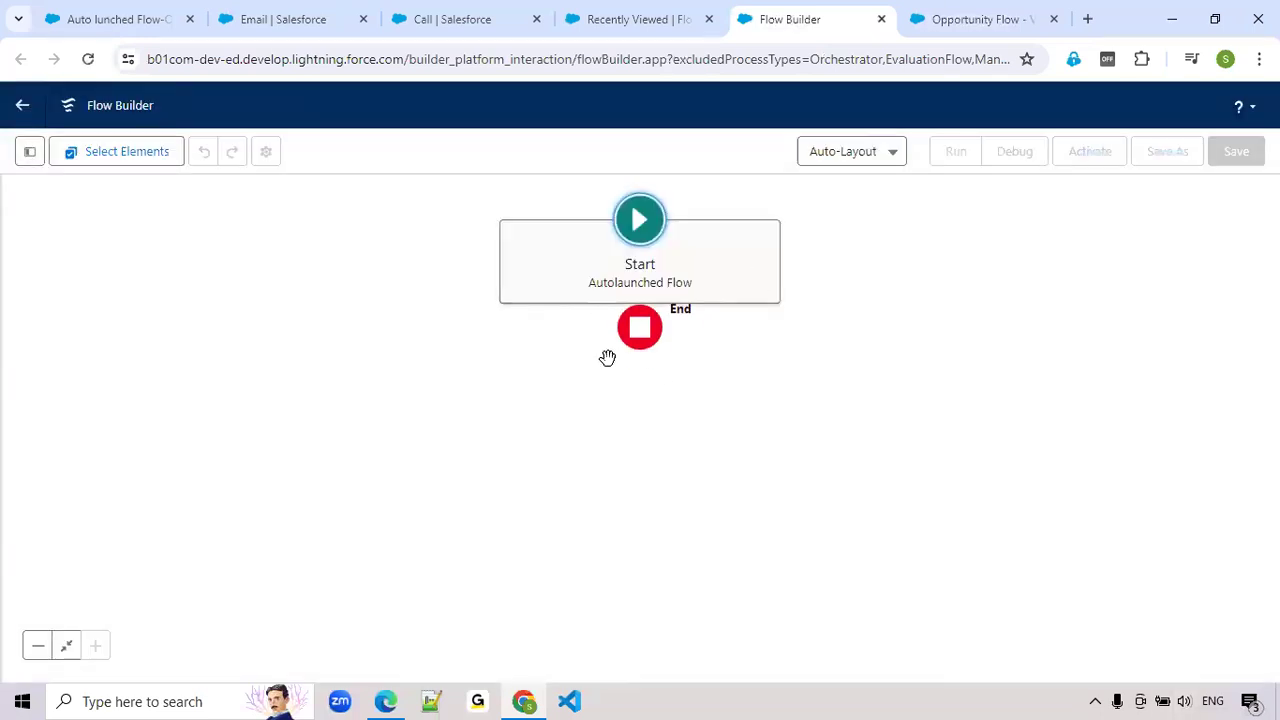
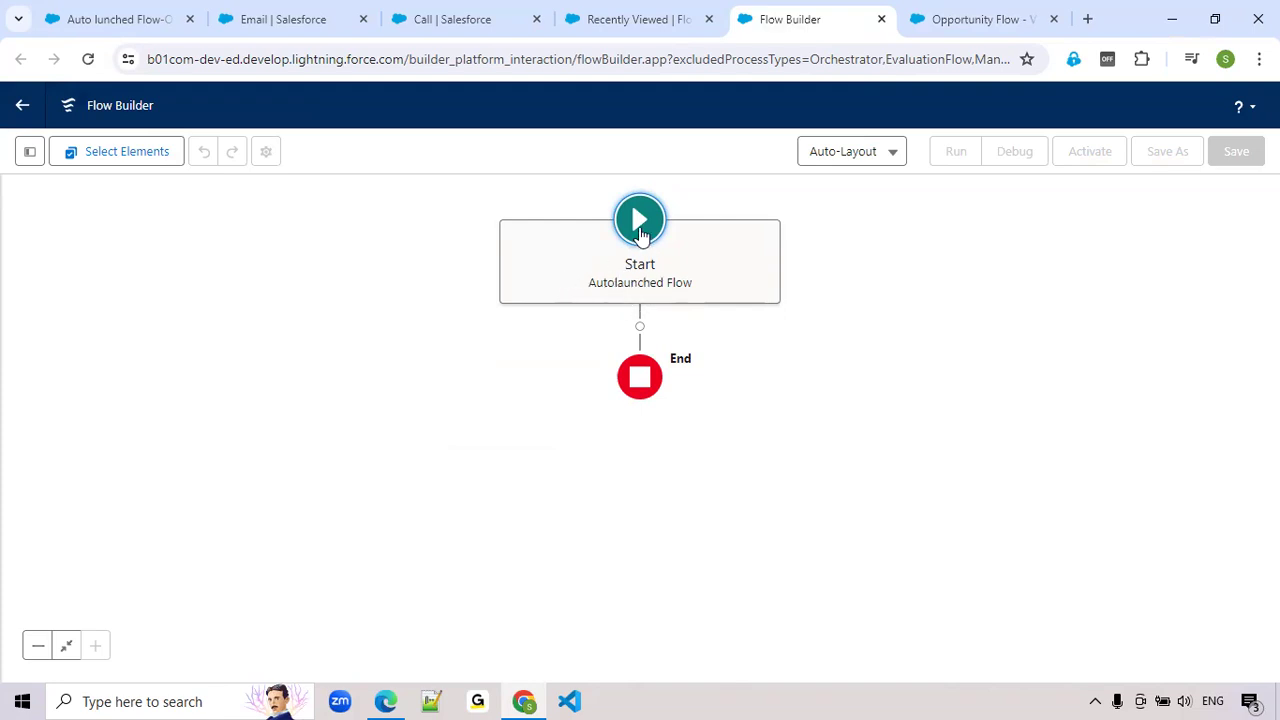
Review the trigger object and settings in Opportunity Flow's Start element, and return to the new autolaunched flow
click(990, 22)
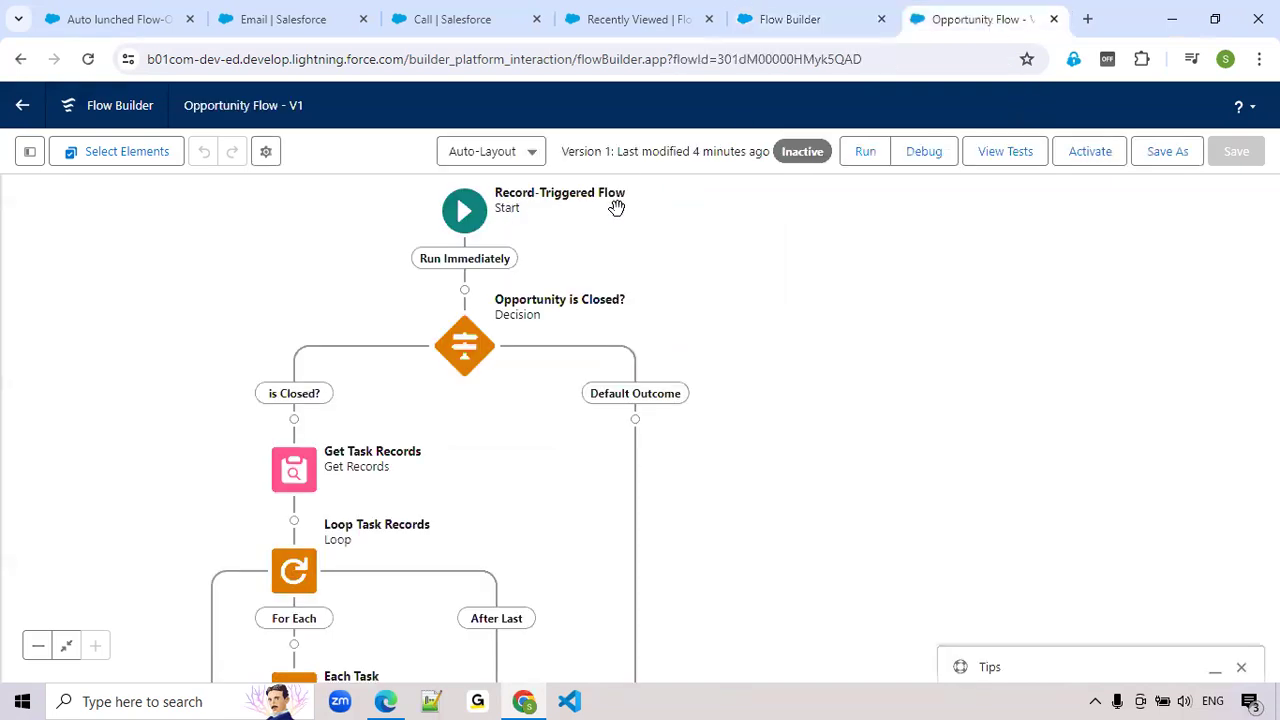
click(468, 219)
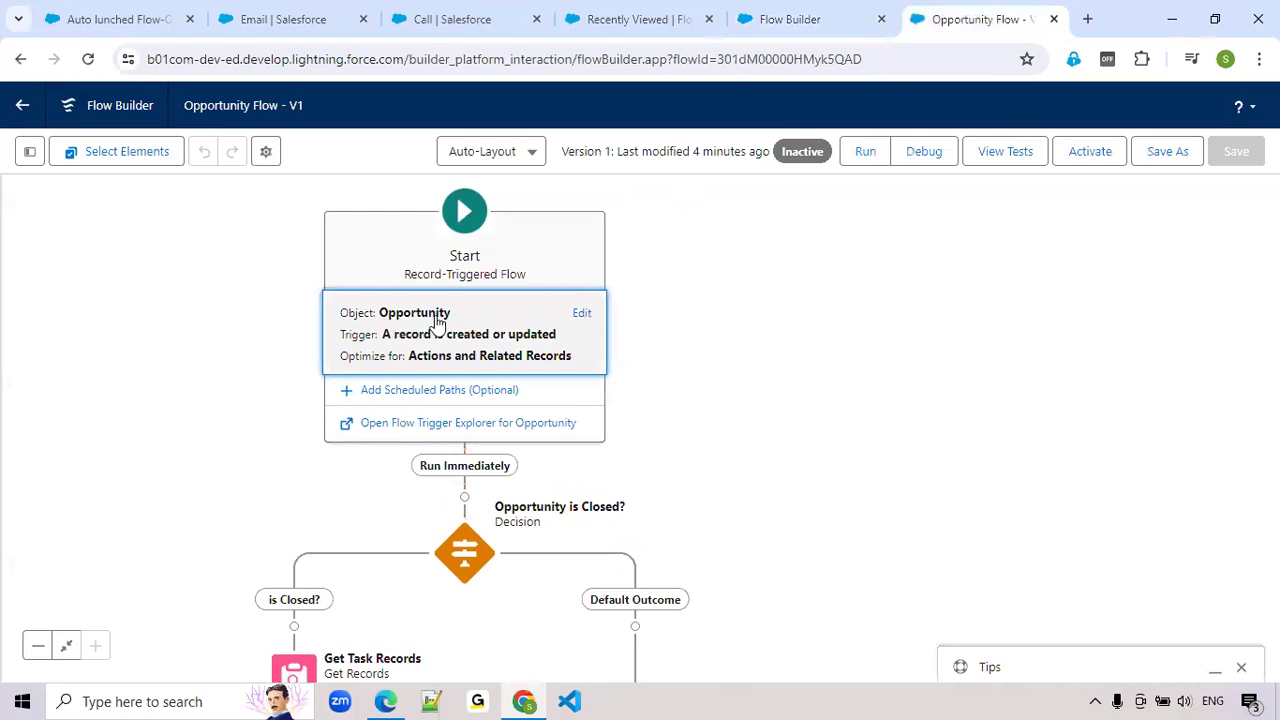
click(793, 24)
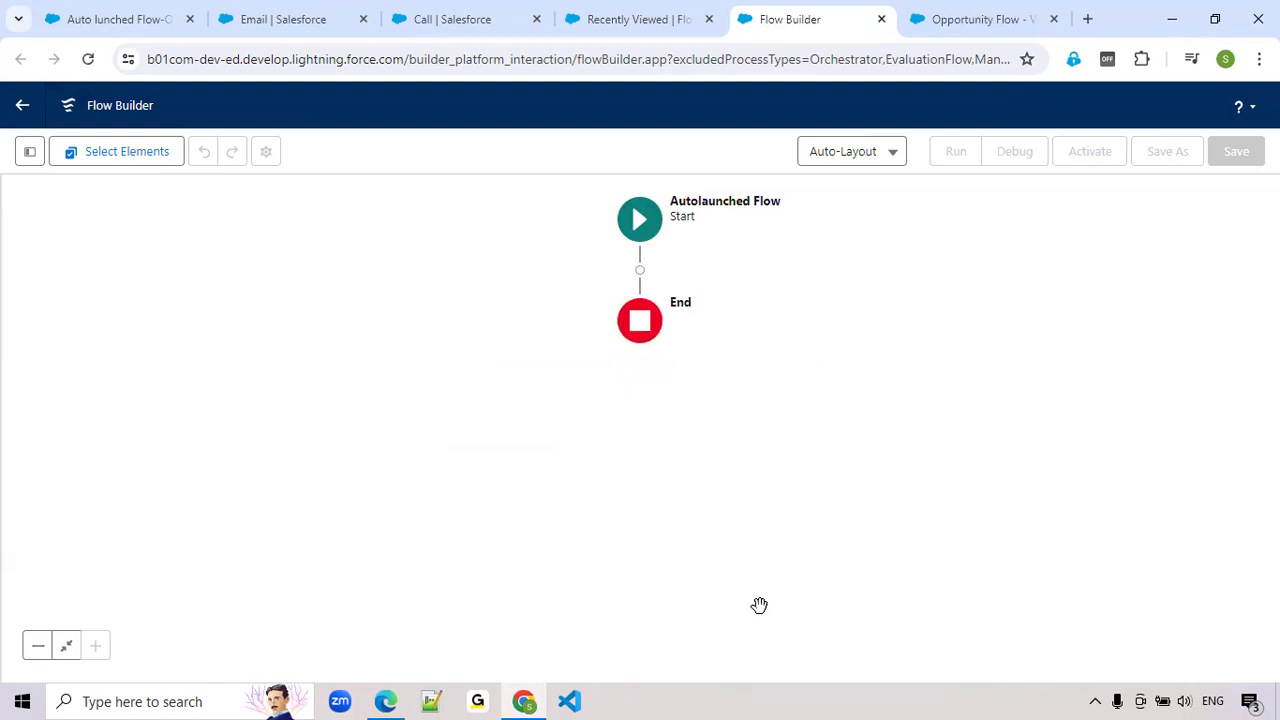
Start a new Variable resource in the autolaunched flow with the API name obj_OpportunityRecord
click(28, 151)
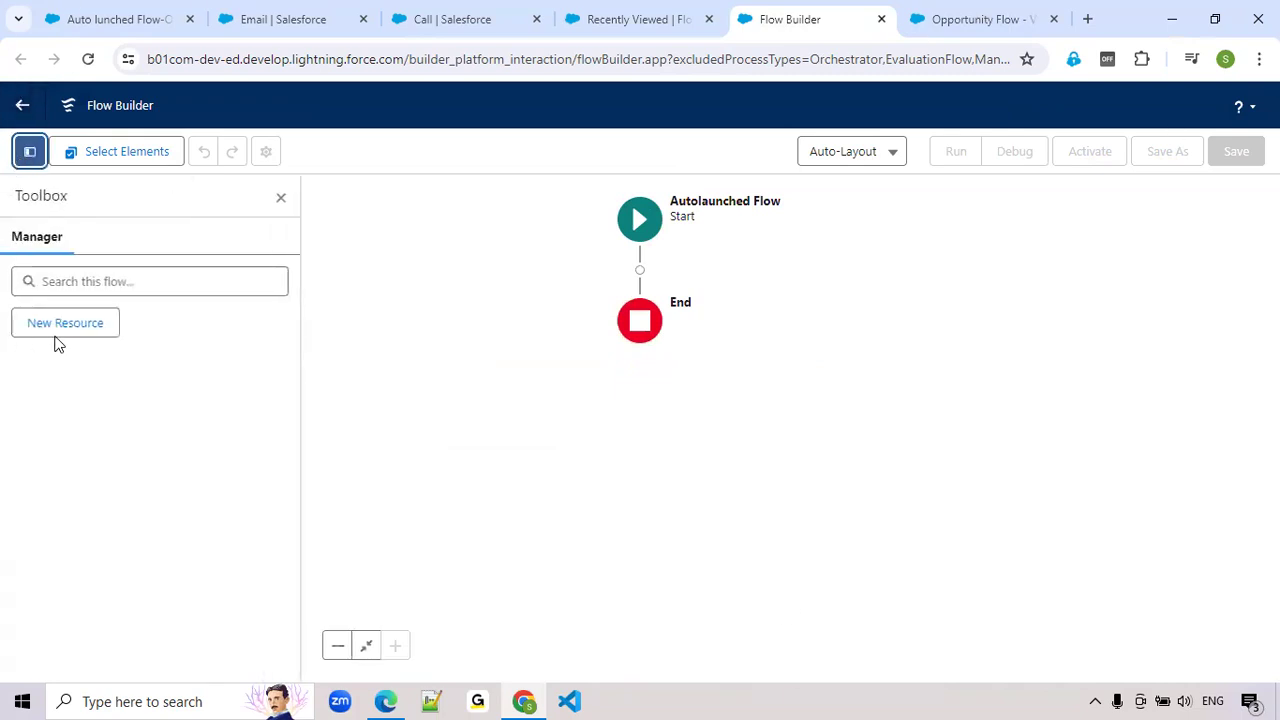
click(91, 327)
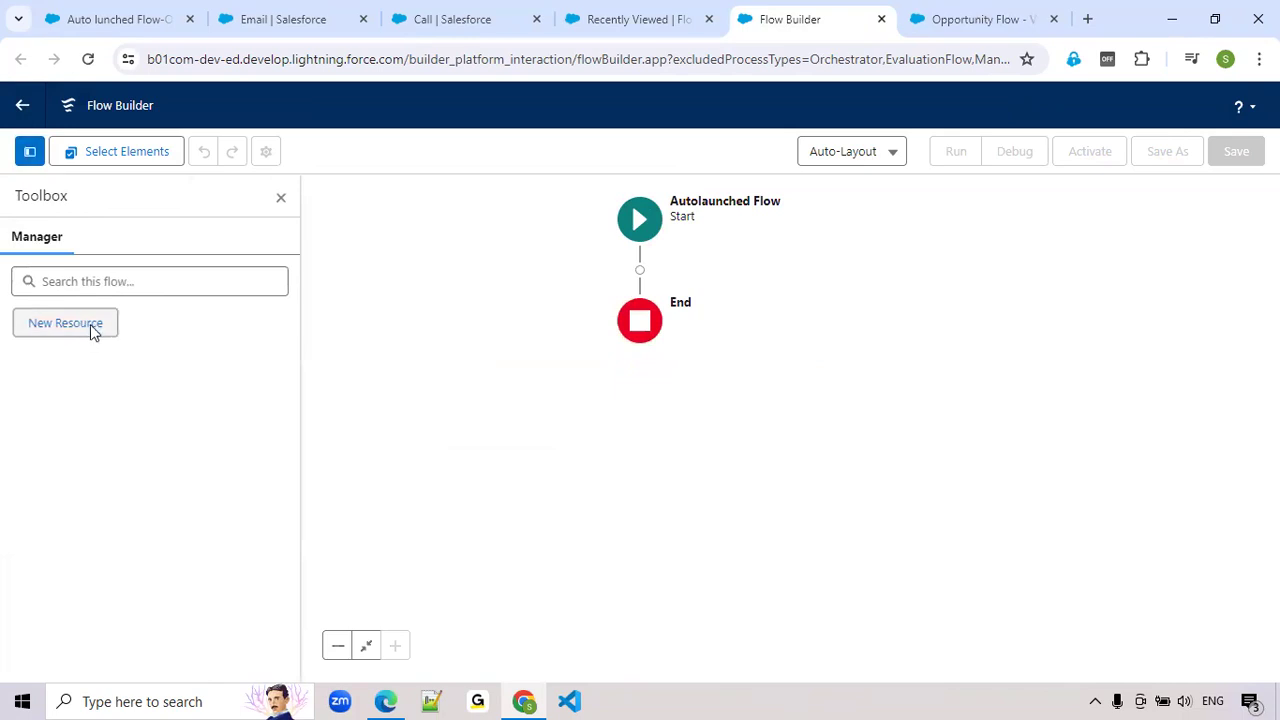
click(345, 306)
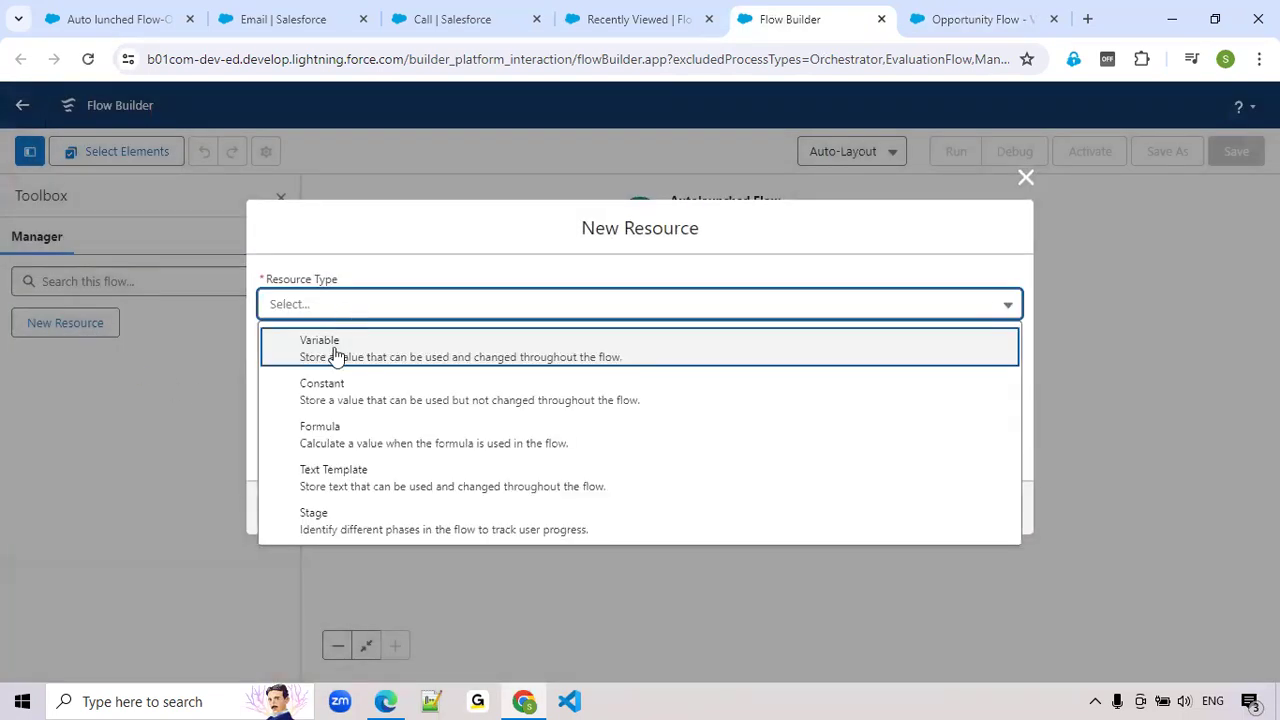
click(354, 358)
click(357, 338)
text(OB)
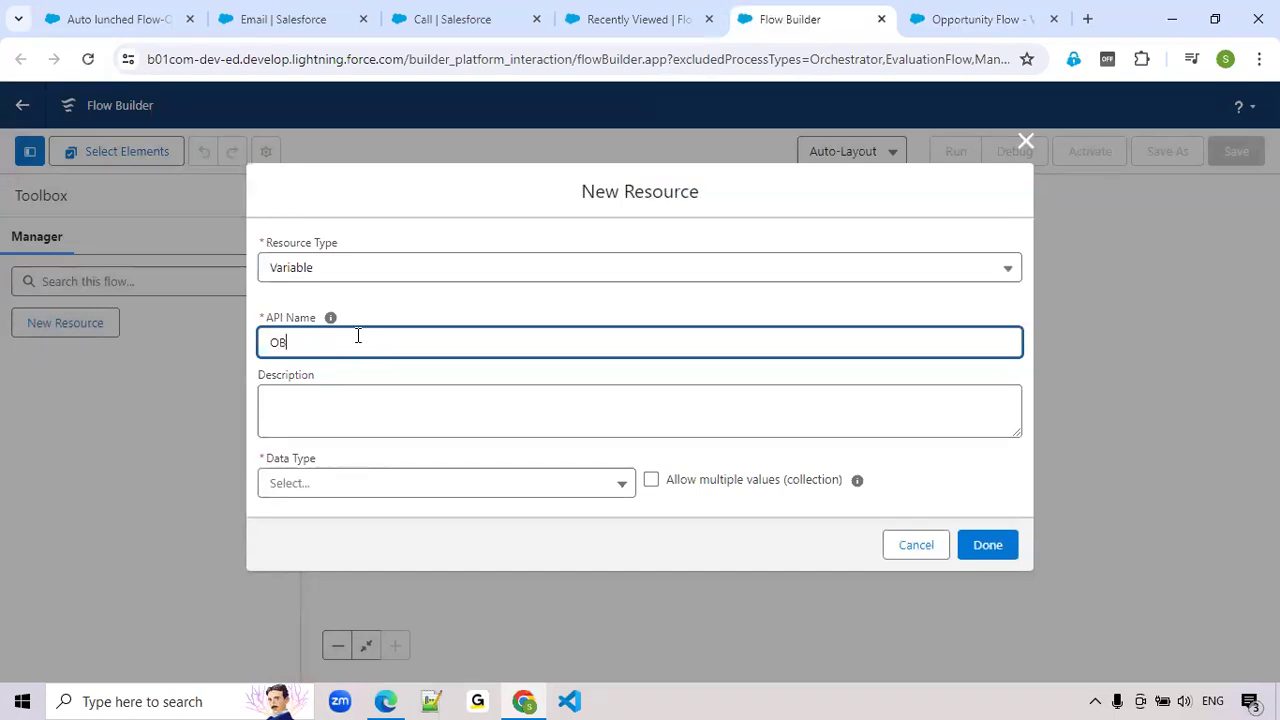
key(BackSpace)
key(BackSpace)
text(obj_Oppor)
key(BackSpace)
text(rtunityRecord)
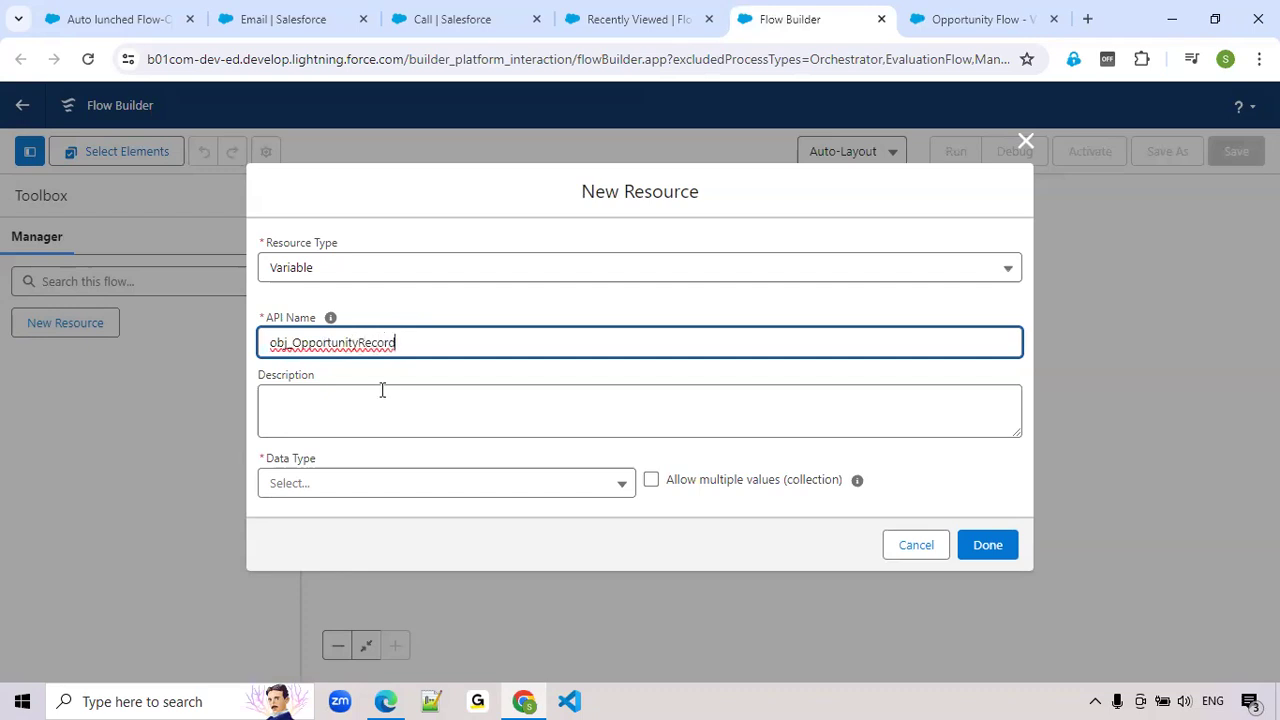
Set the variable's data type to Record and its object to Opportunity, make it available for input, and save the resource
click(285, 484)
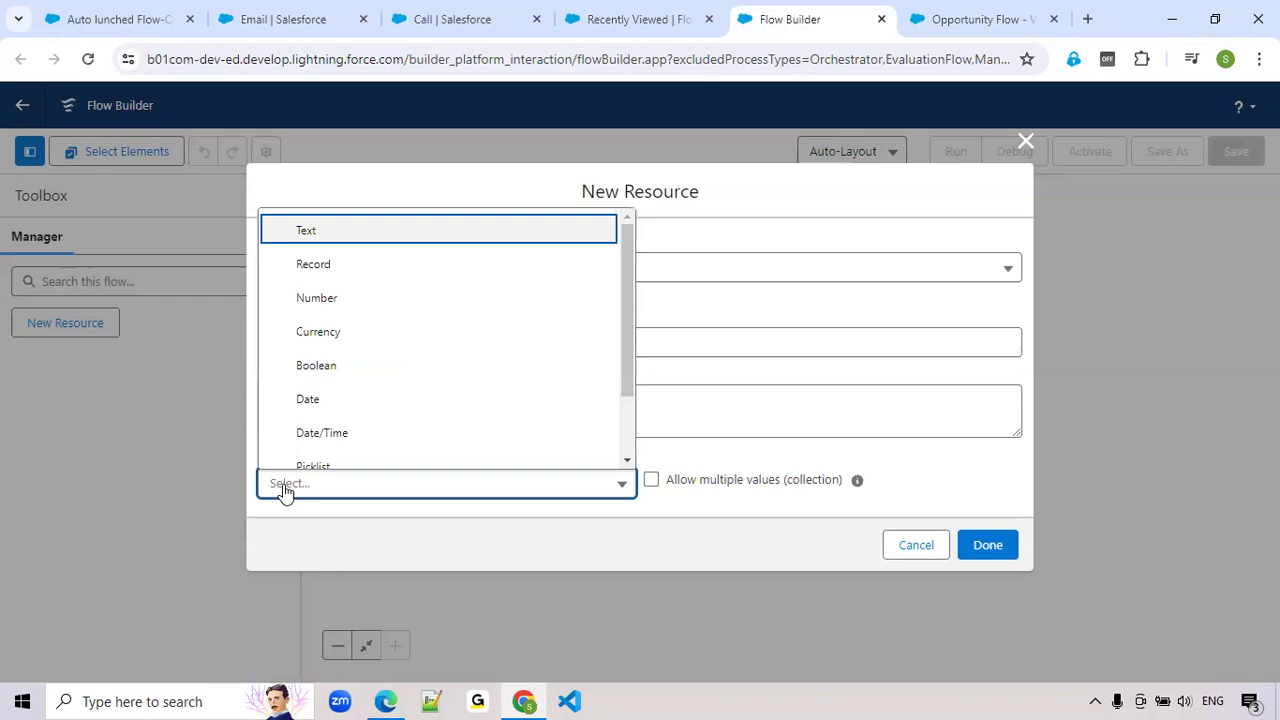
click(308, 266)
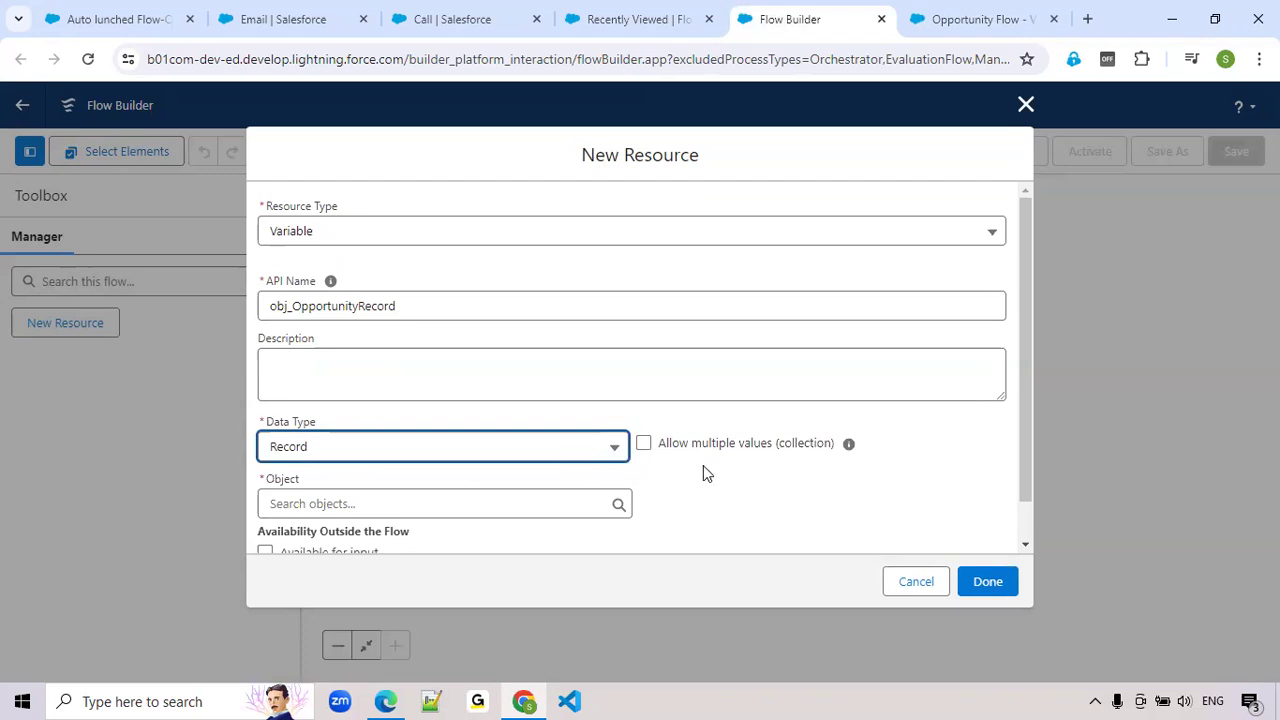
scroll(309, 449, down, 1)
click(292, 459)
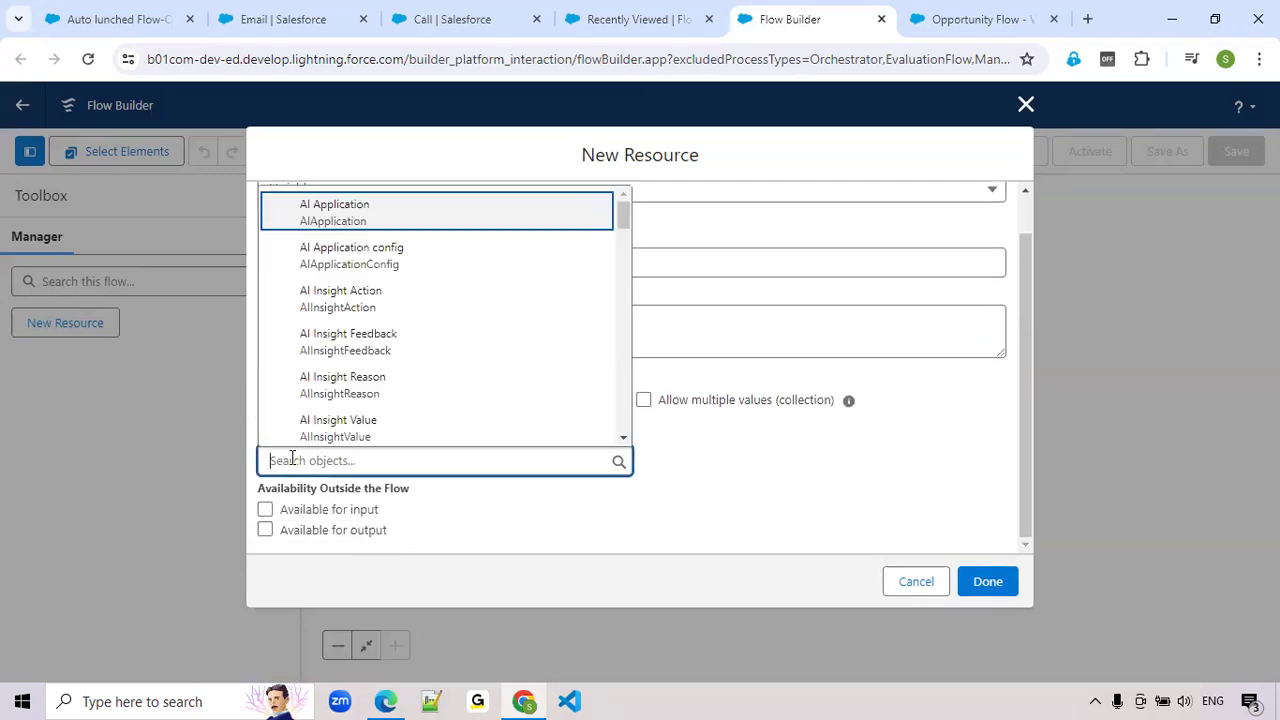
text(oppo)
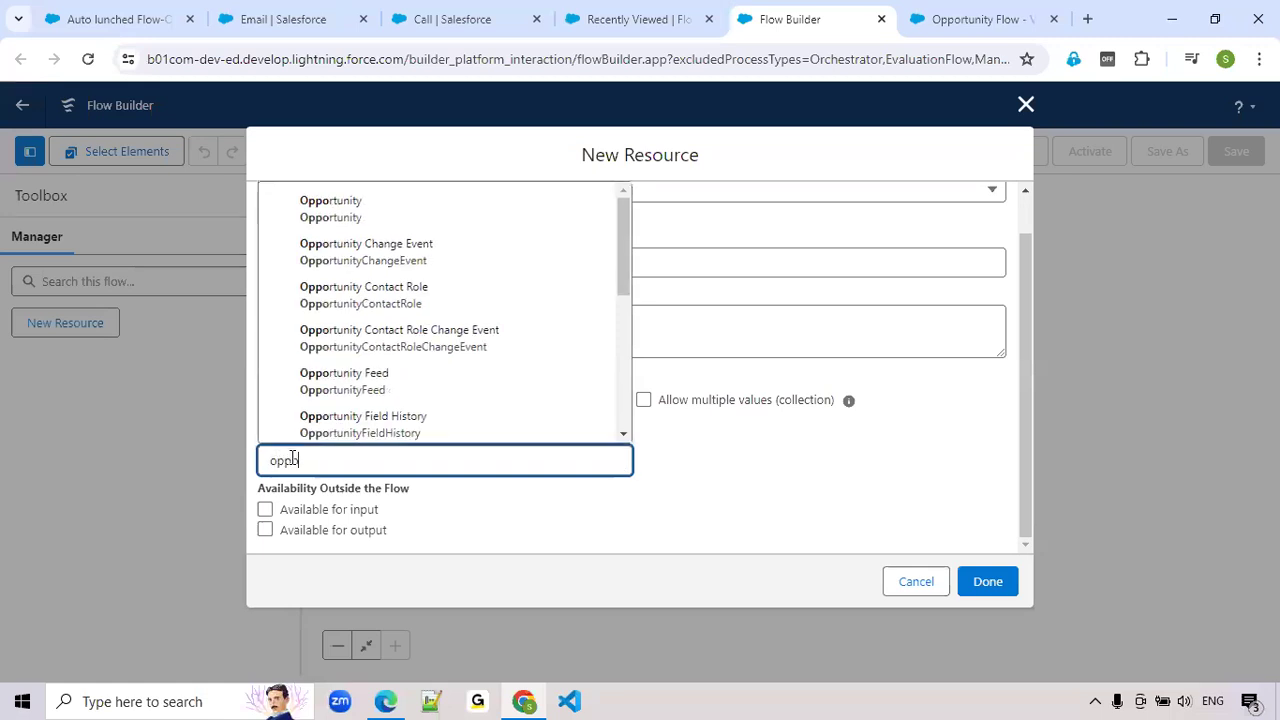
click(345, 214)
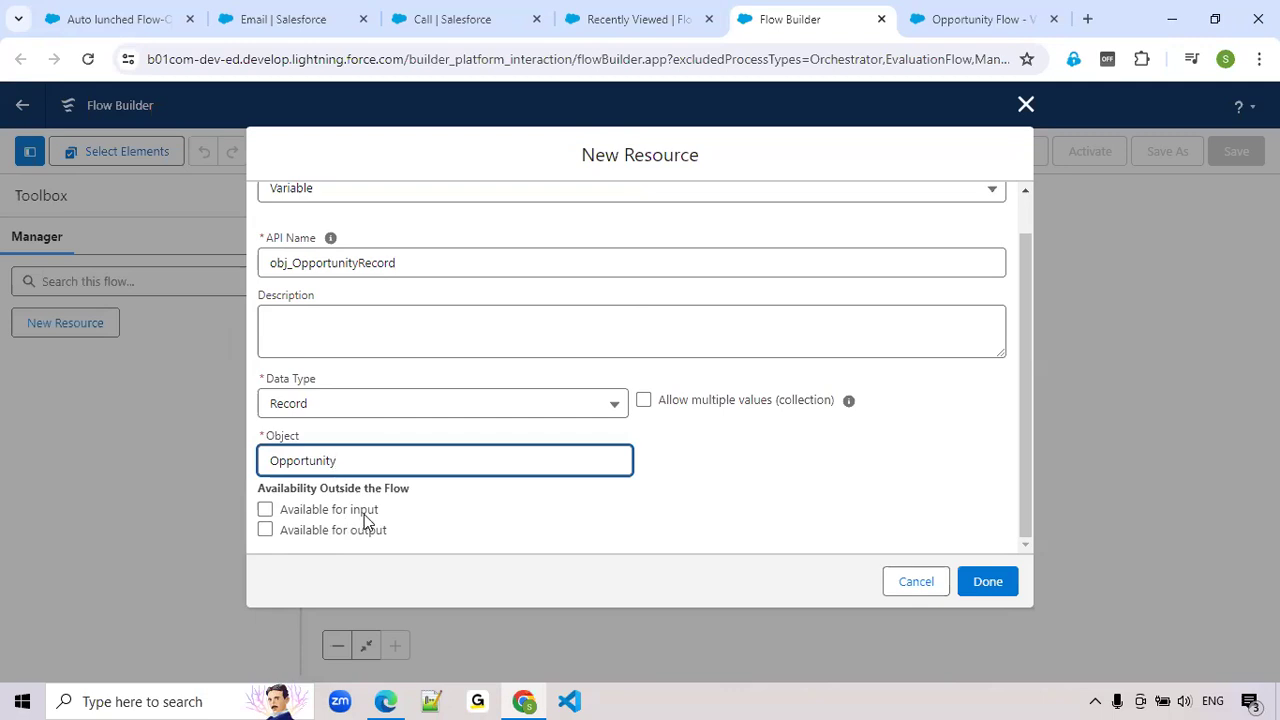
click(265, 510)
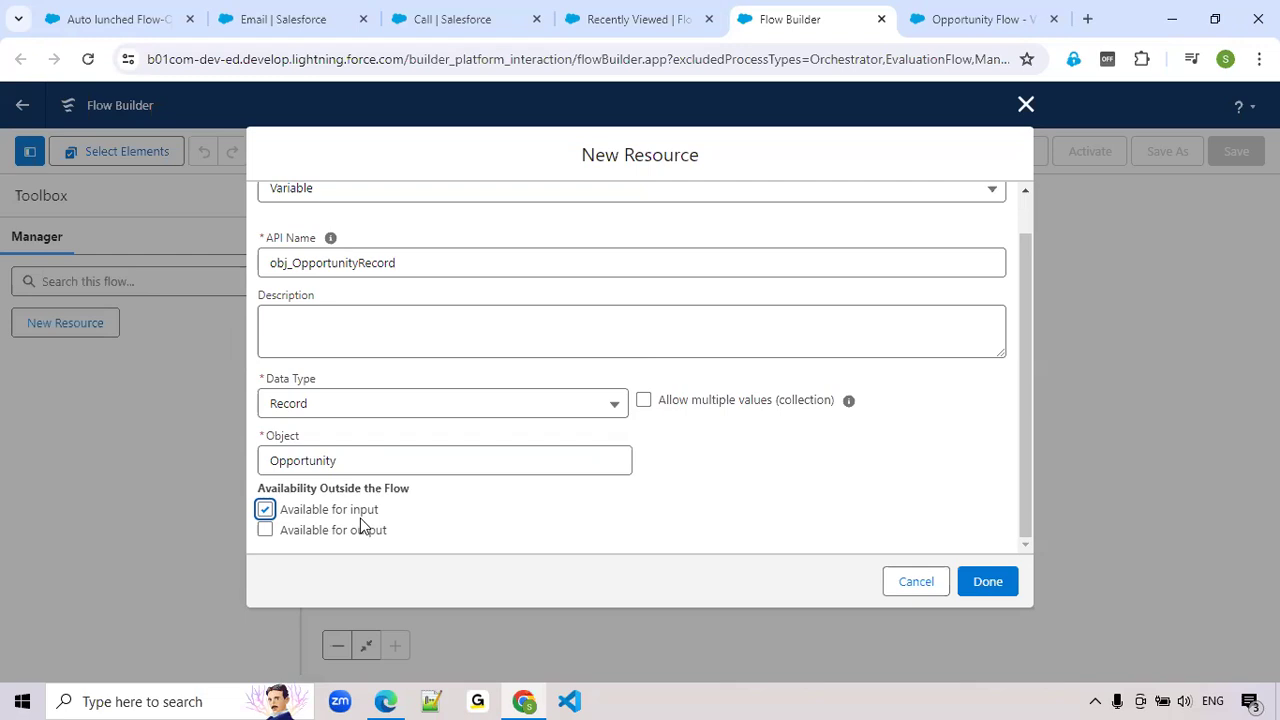
click(1003, 594)
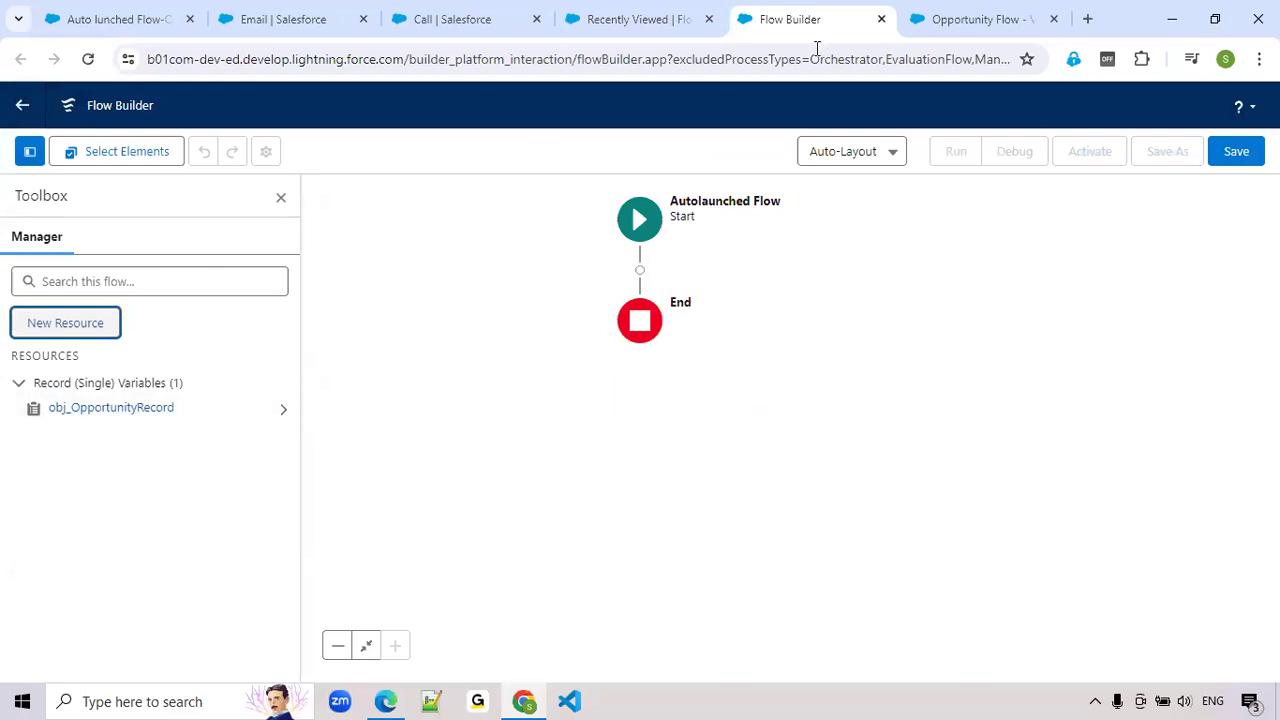
Recheck Opportunity Flow's Start element, and add a Decision labelled "Opportunity is Closed" after the autolaunched flow's Start
click(970, 16)
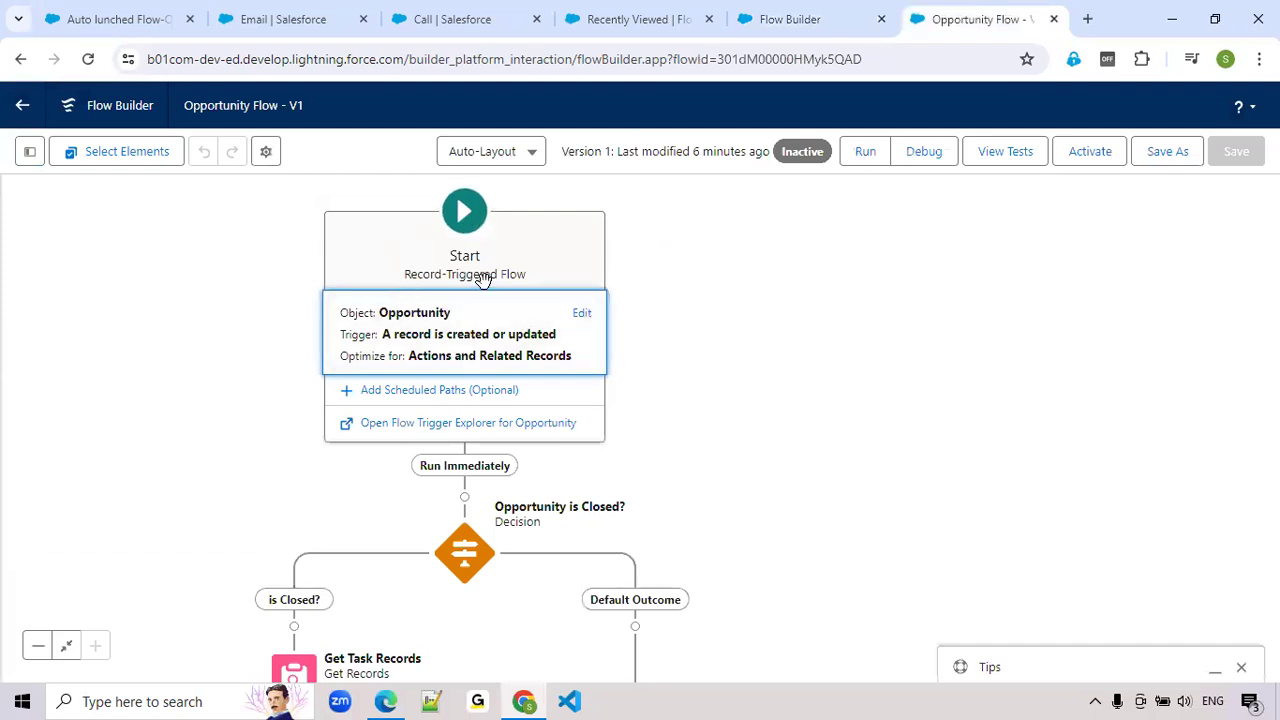
click(780, 18)
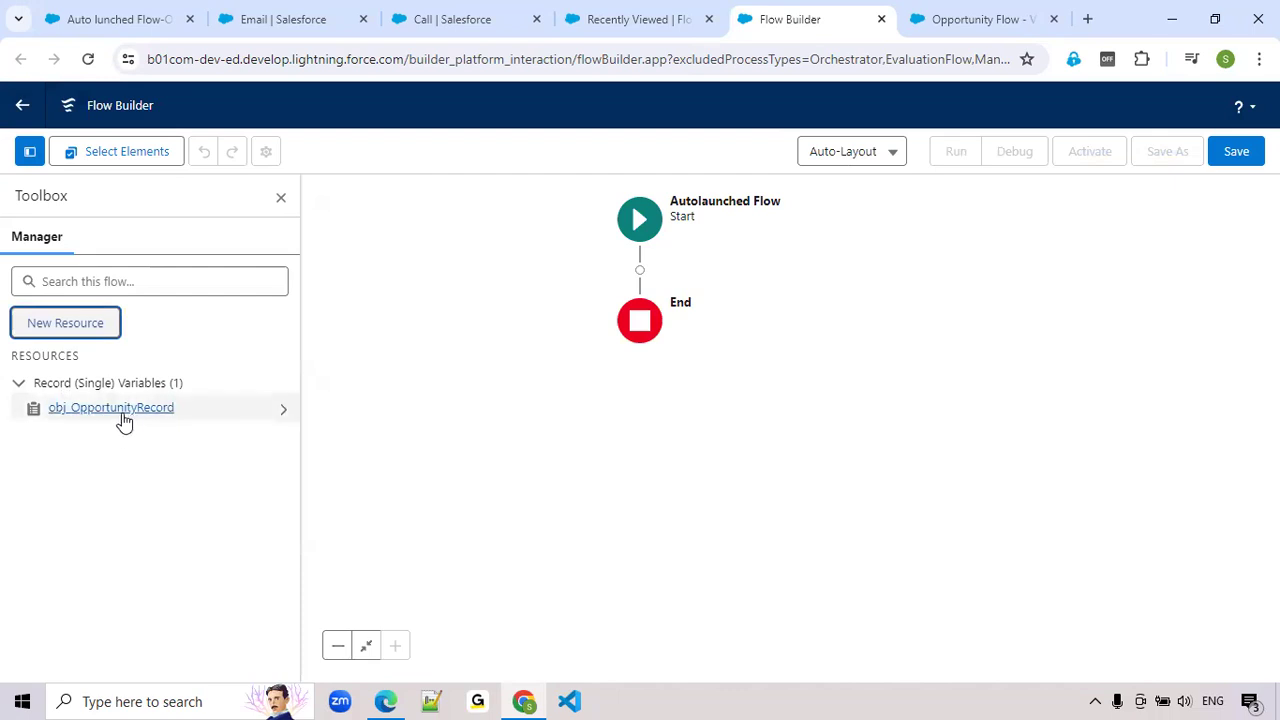
click(640, 270)
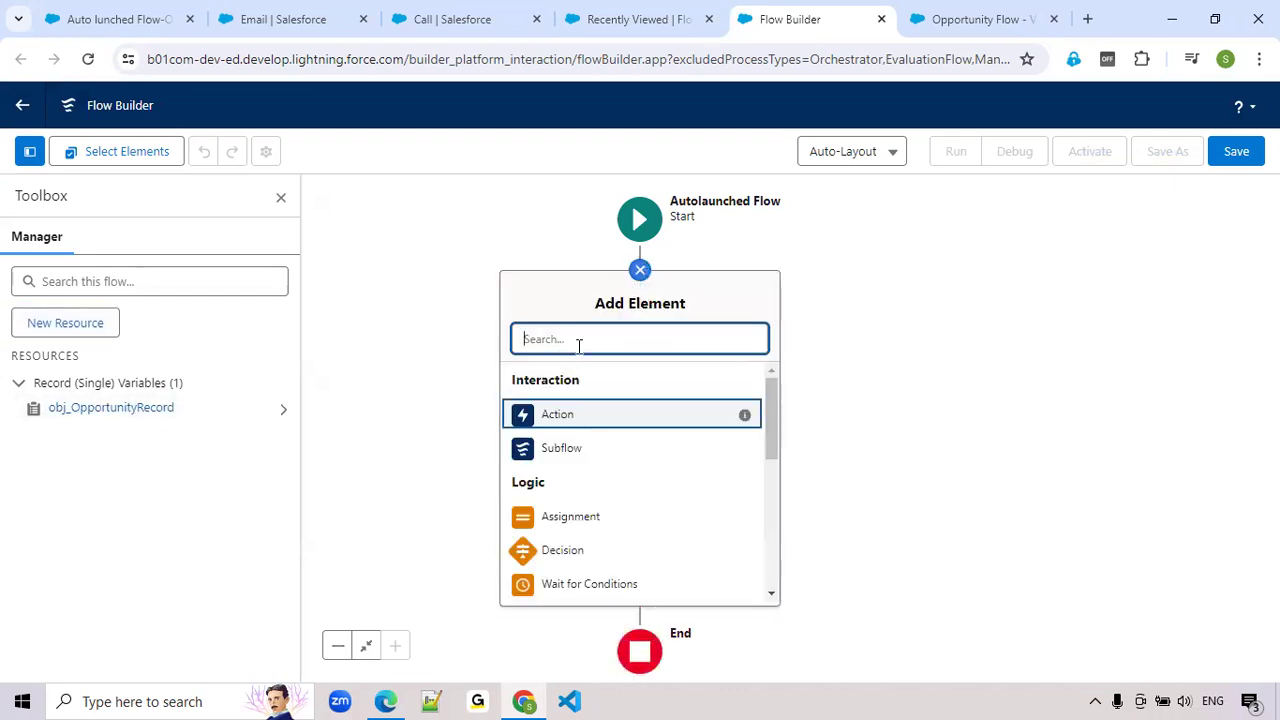
text(Dec)
click(545, 390)
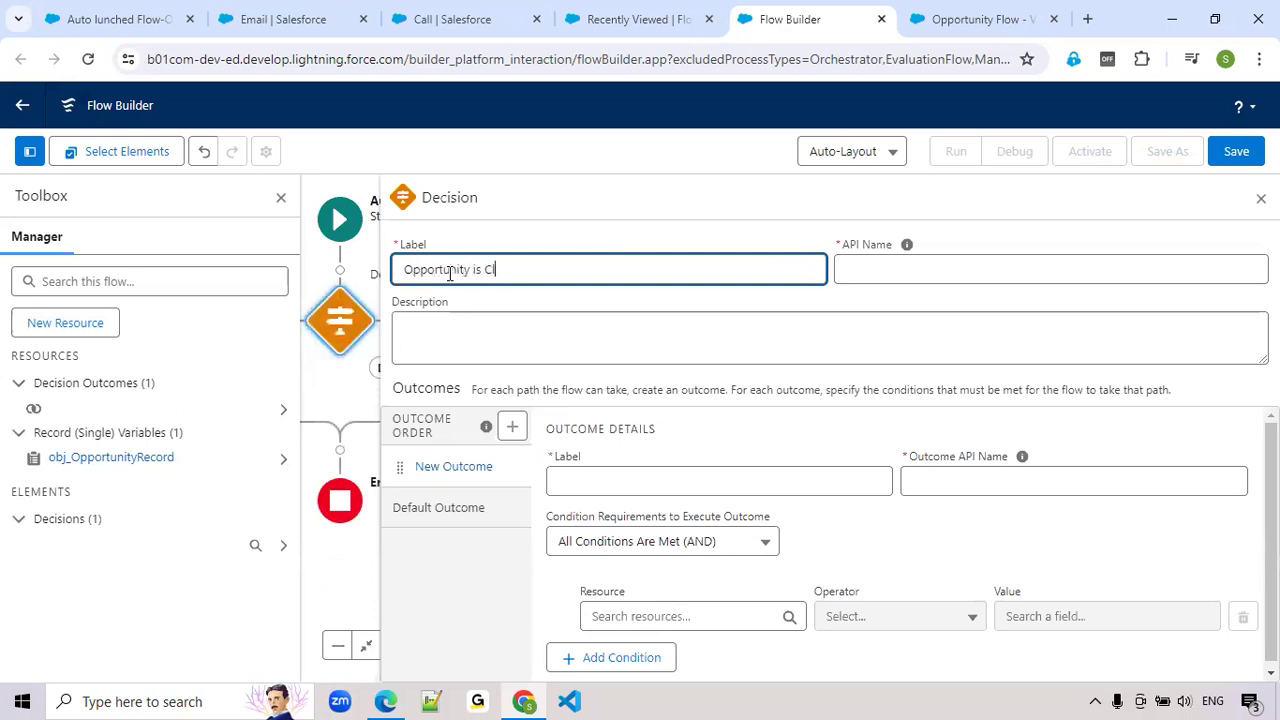
click(281, 197)
click(591, 268)
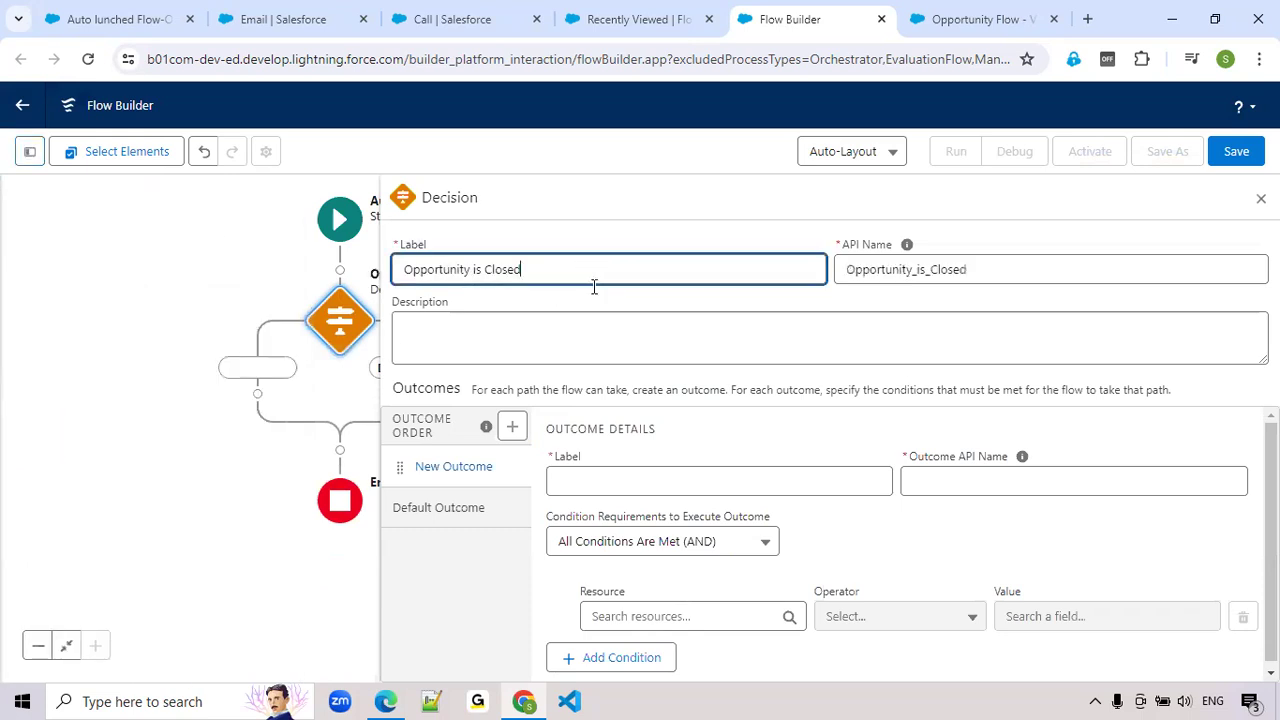
Label the decision outcome "is Closed?" and set its first condition to obj_OpportunityRecord > Stage Equals Closed Lost
click(620, 470)
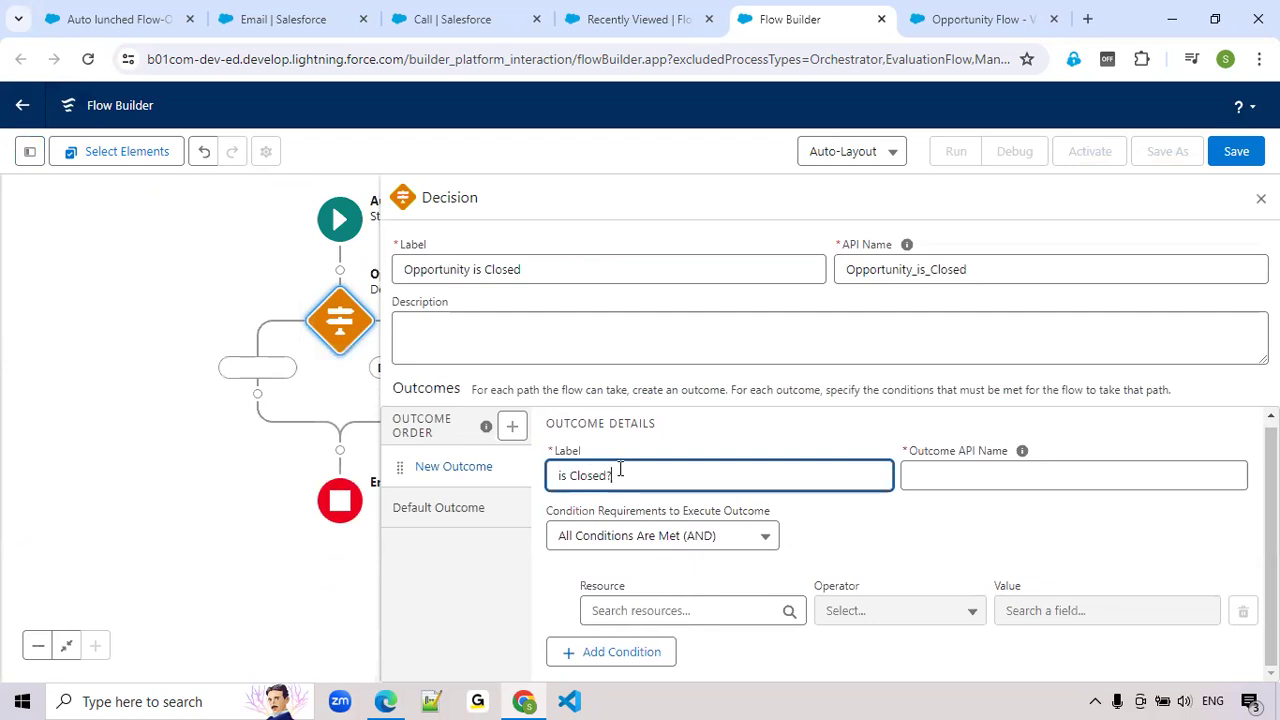
key(Tab)
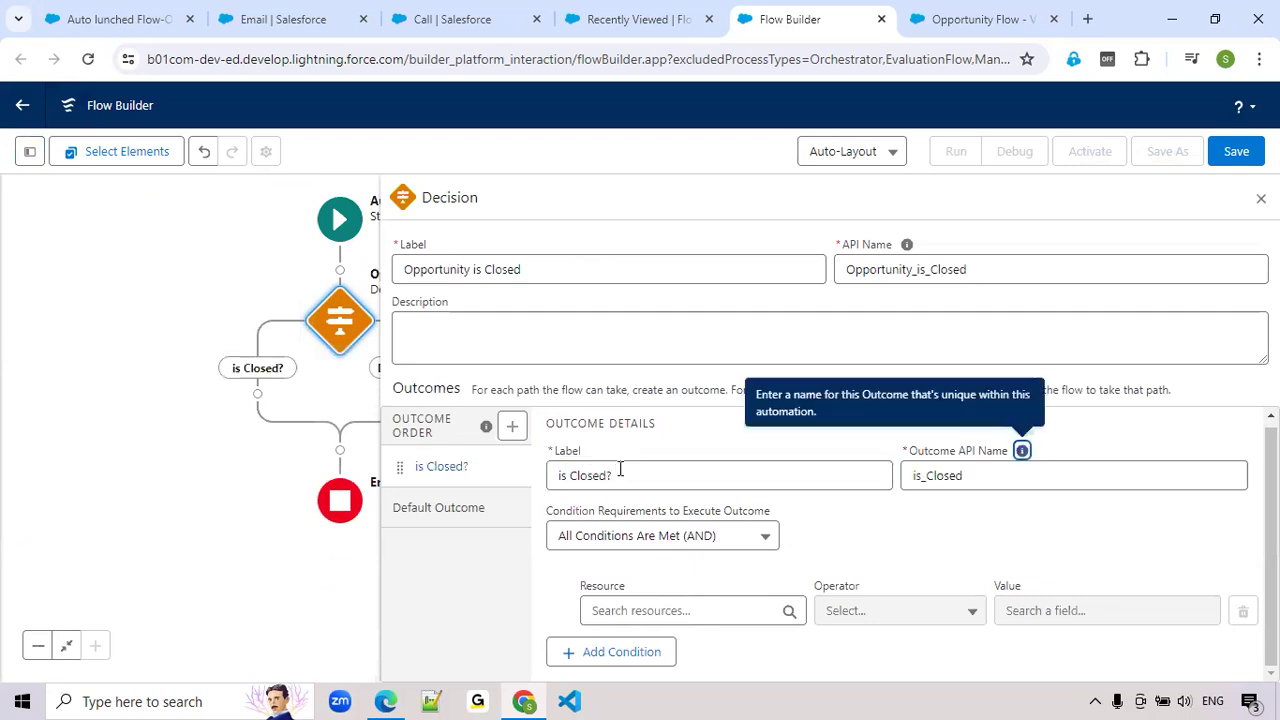
click(629, 612)
scroll(690, 557, down, 3)
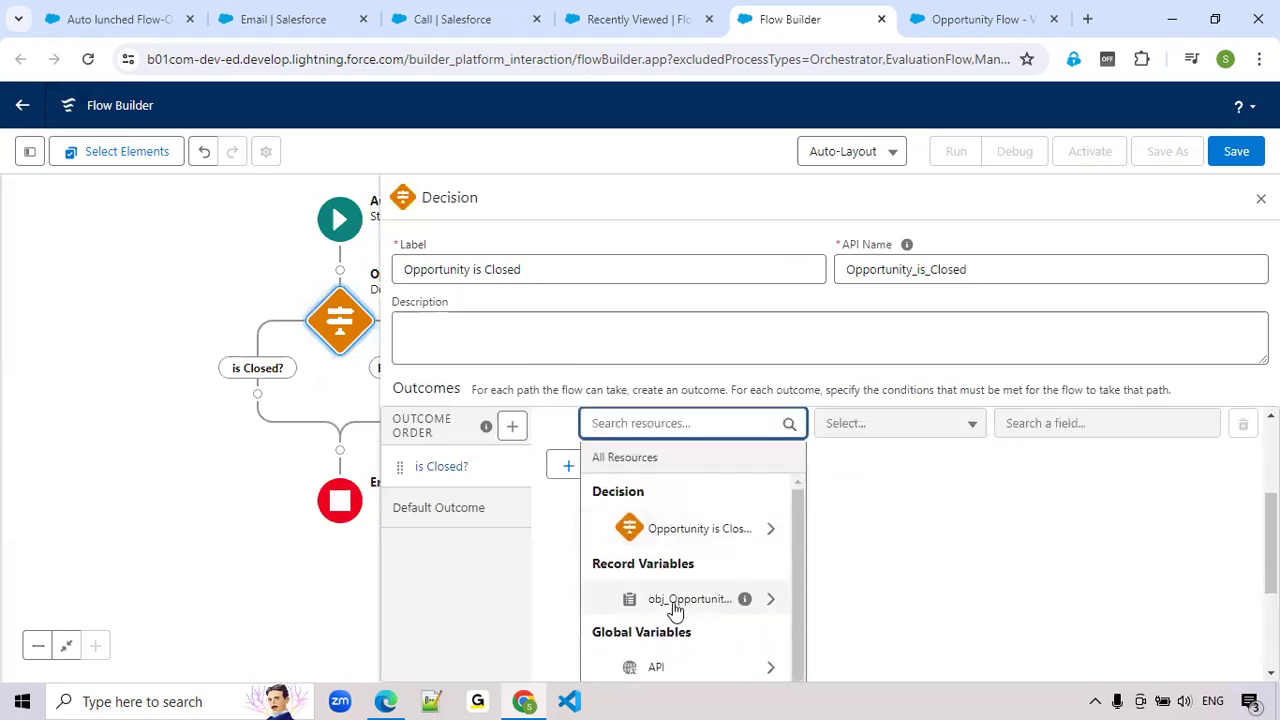
click(700, 602)
text(..)
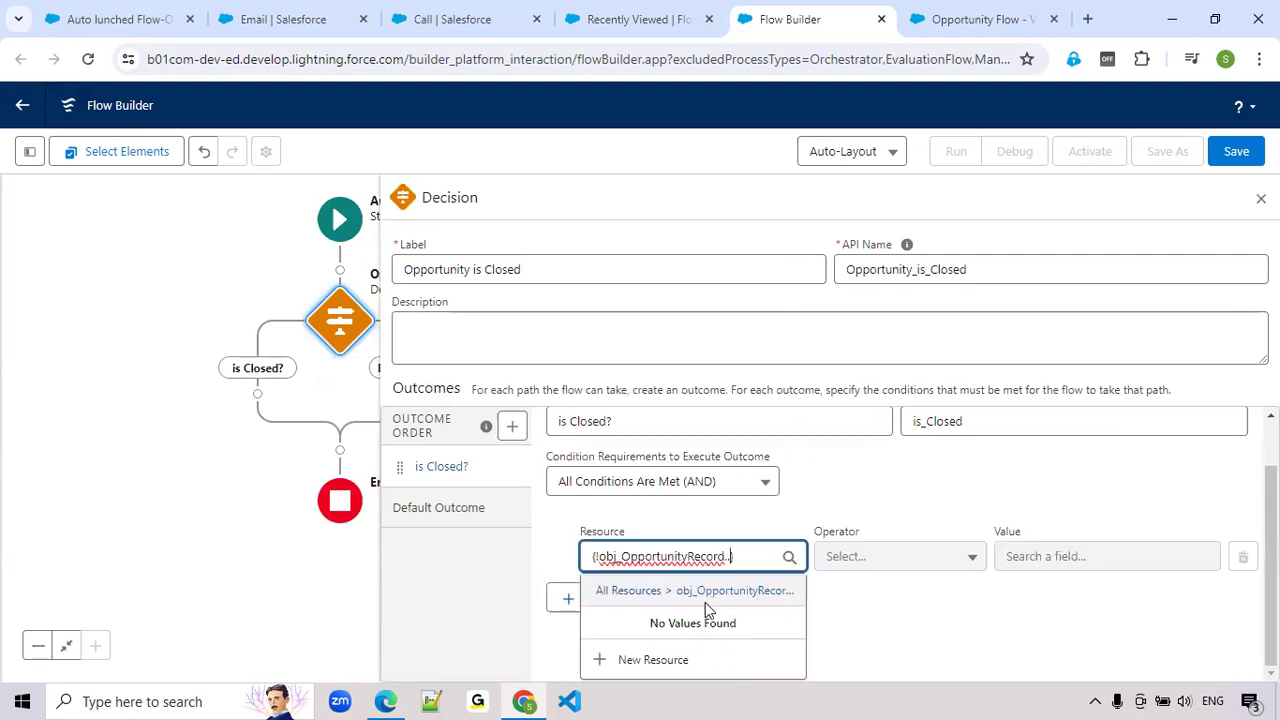
key(BackSpace)
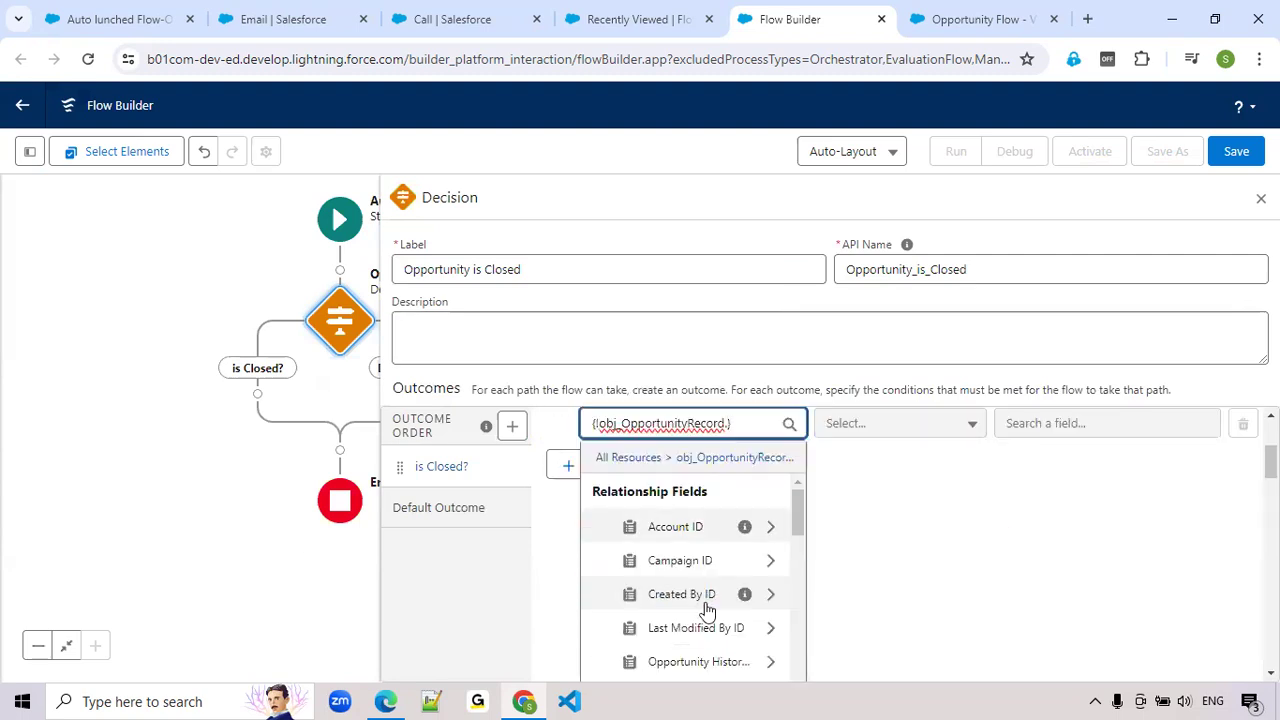
text(Stage)
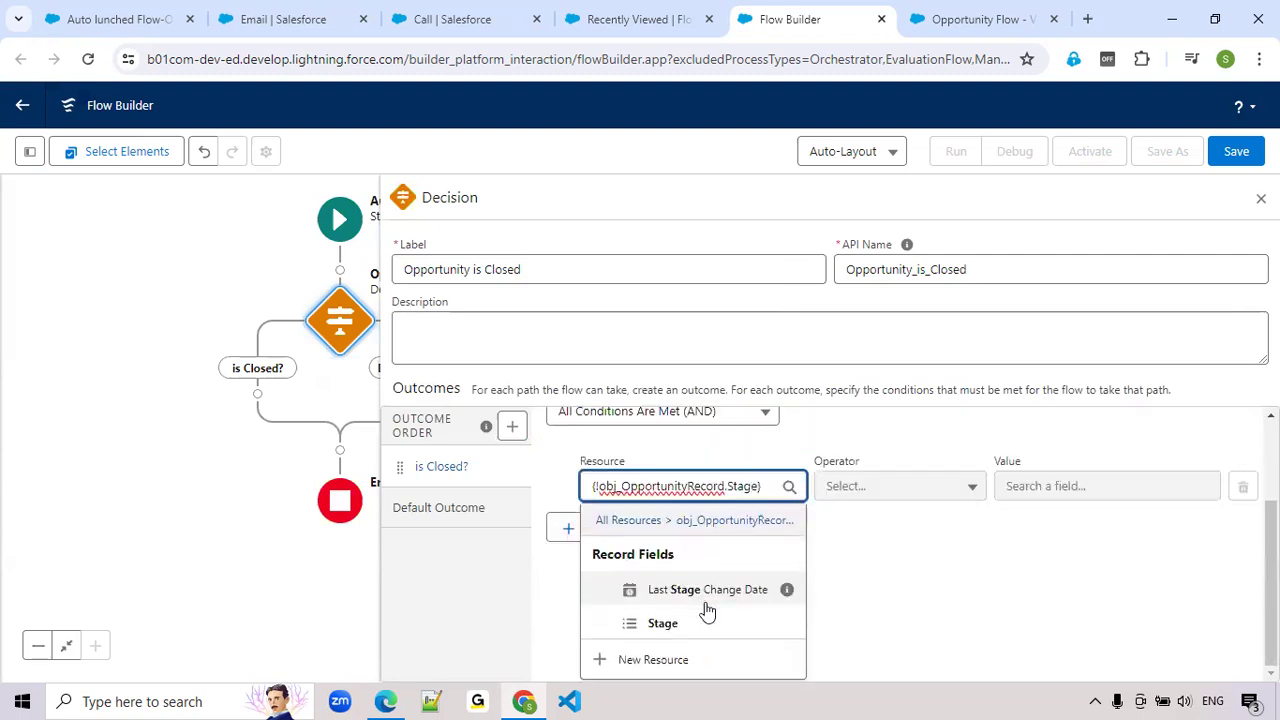
click(696, 622)
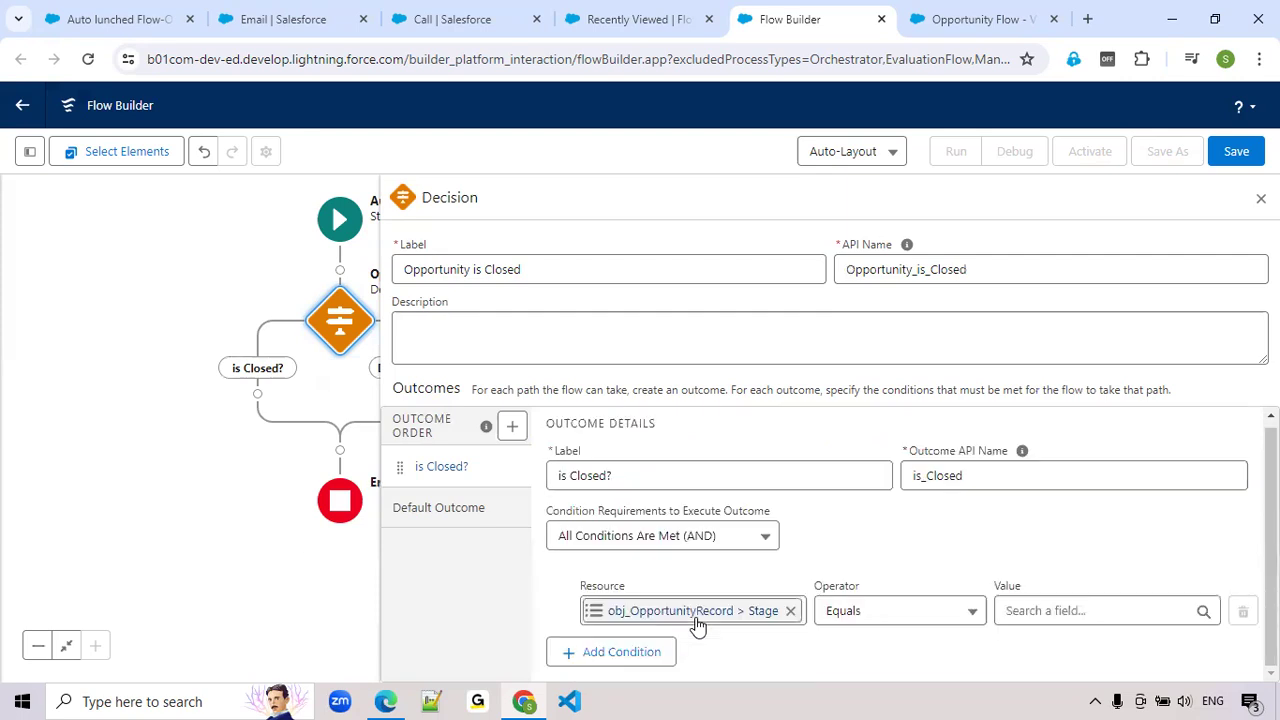
click(1075, 610)
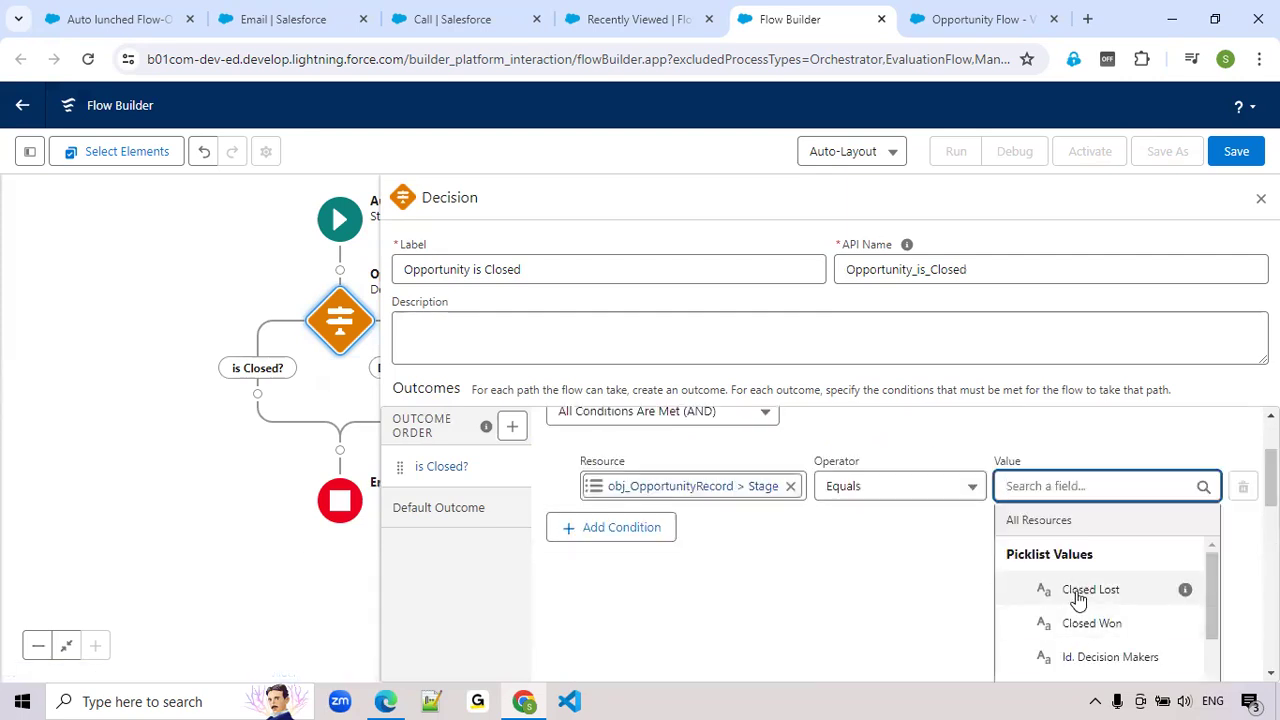
click(1078, 594)
Set the is Closed? outcome's condition requirement to Any Condition Is Met (OR) and add a second condition row
click(680, 538)
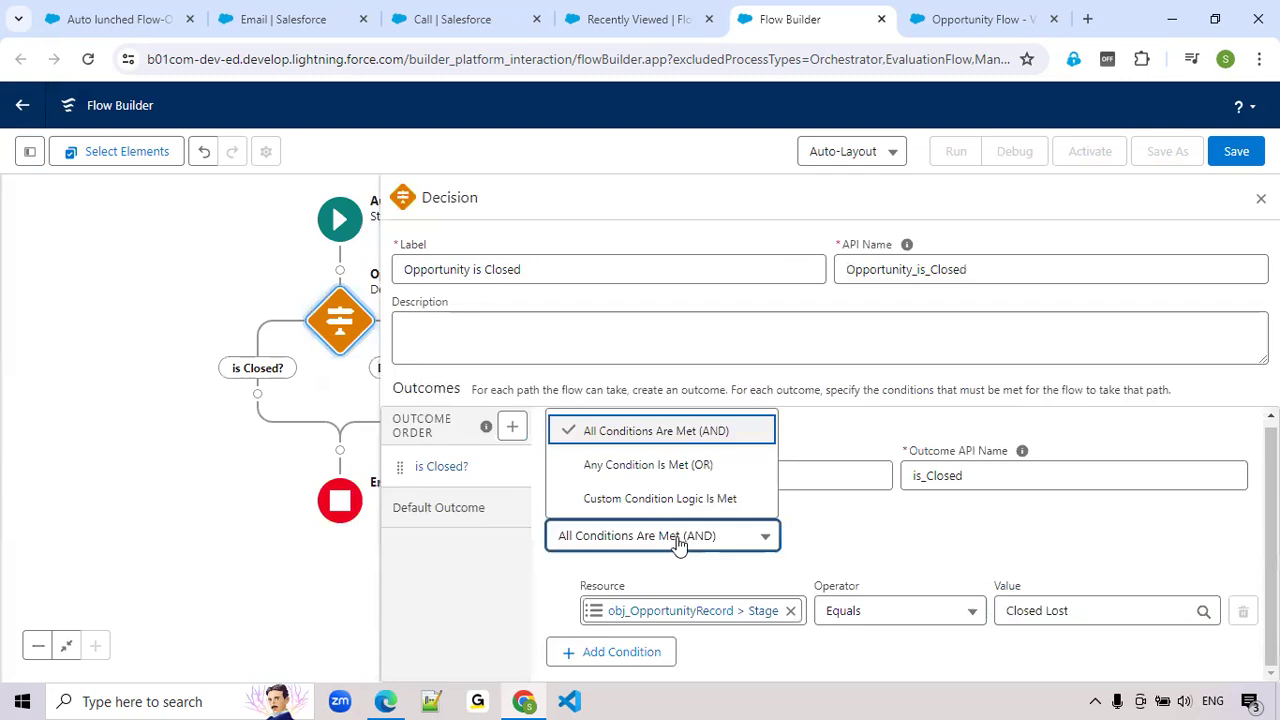
click(680, 470)
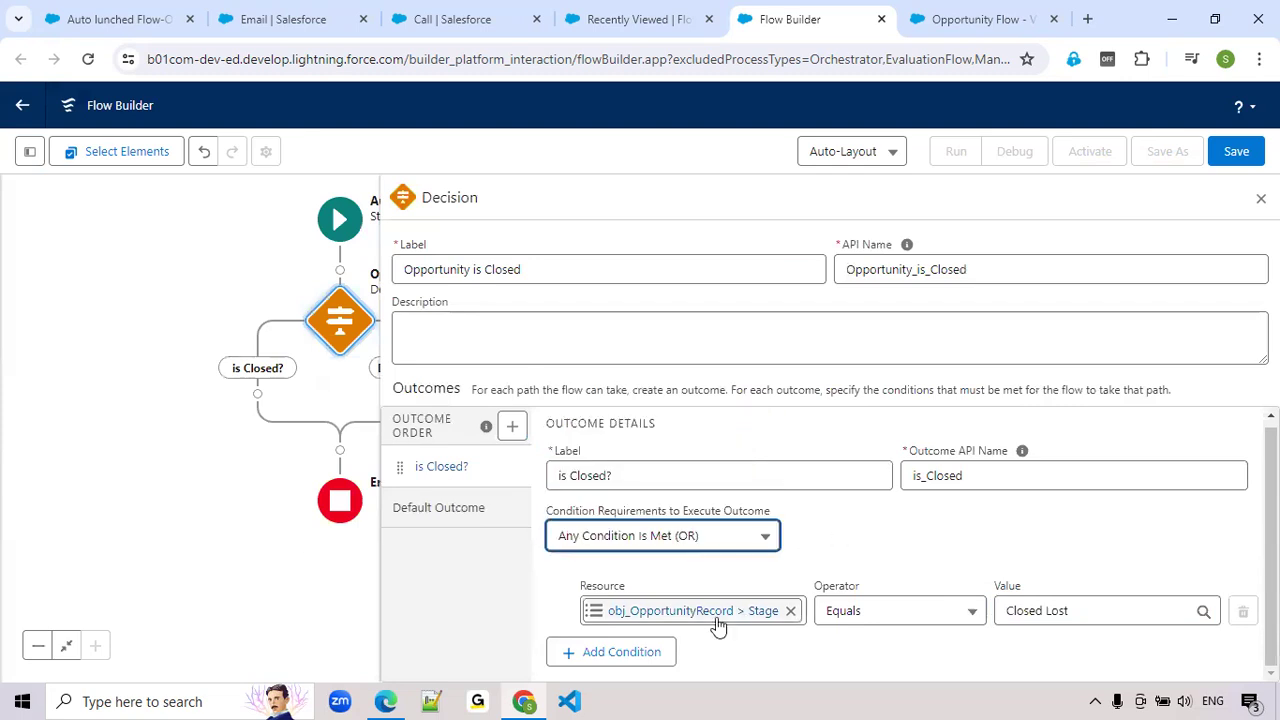
click(643, 652)
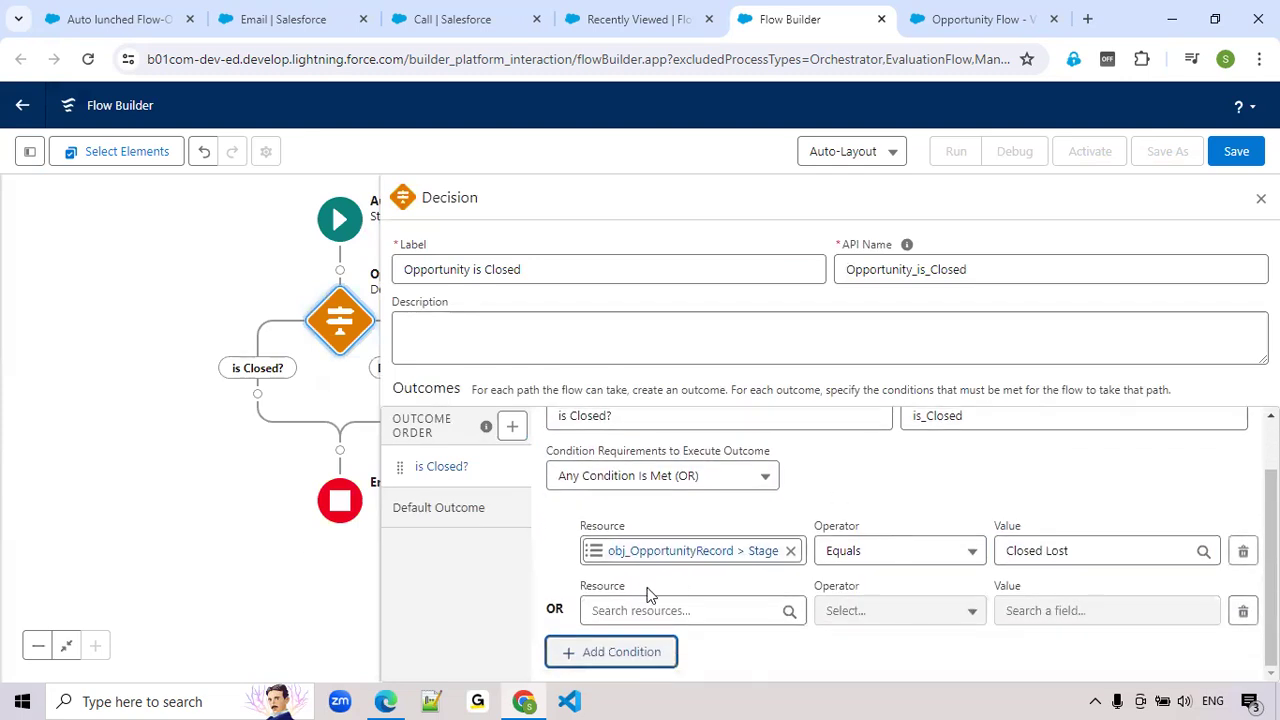
Set the second condition's resource to obj_OpportunityRecord > Stage
click(655, 604)
text(obj)
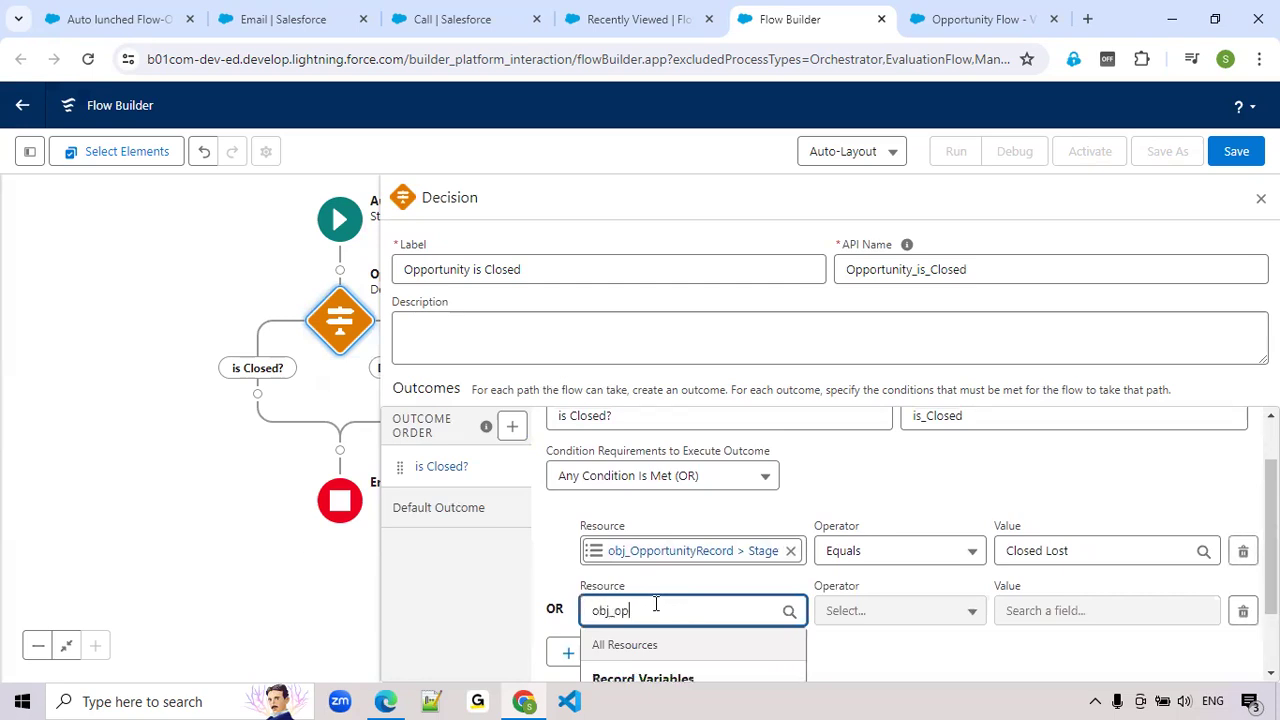
text(_op)
click(697, 625)
text(Sra)
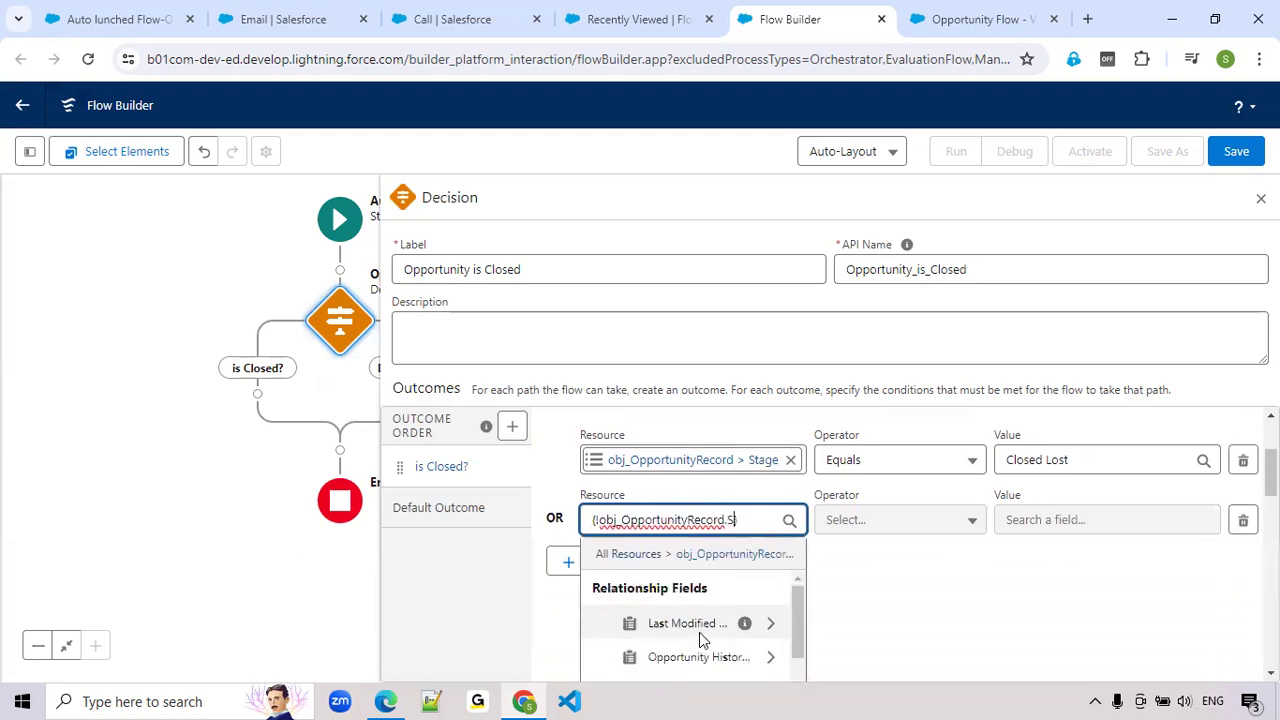
key(BackSpace)
key(BackSpace)
text(t)
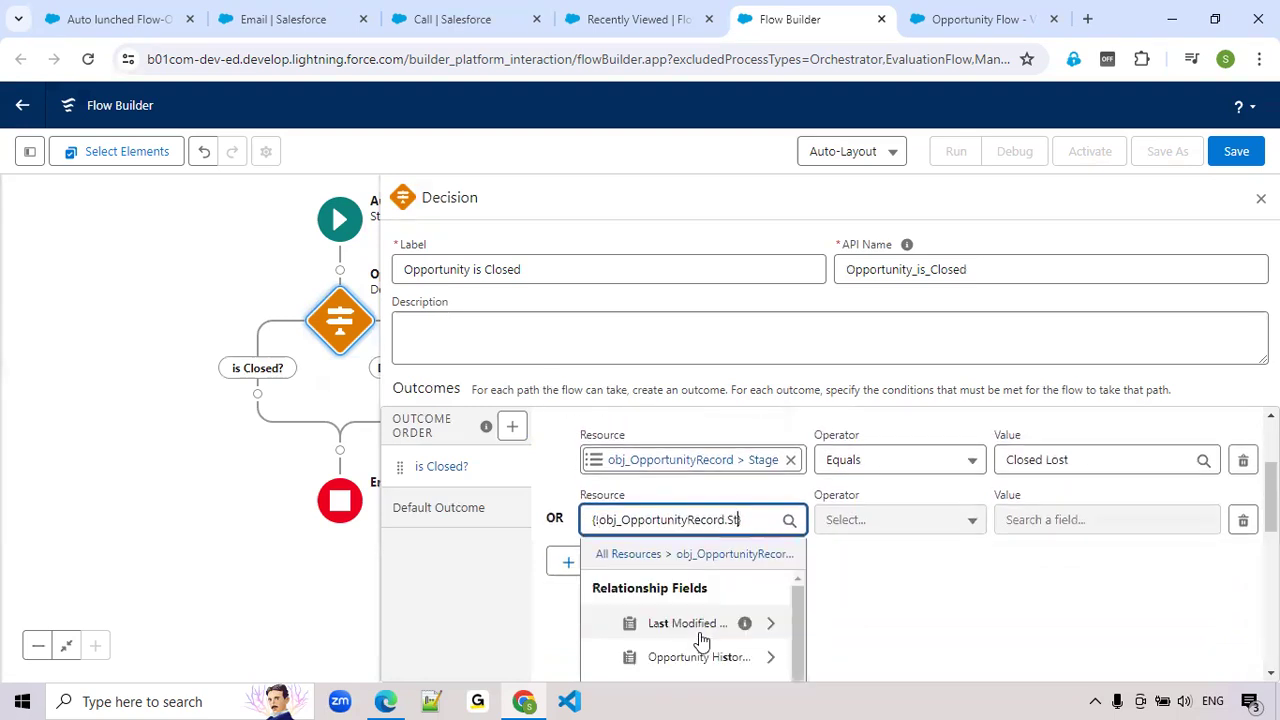
text(age)
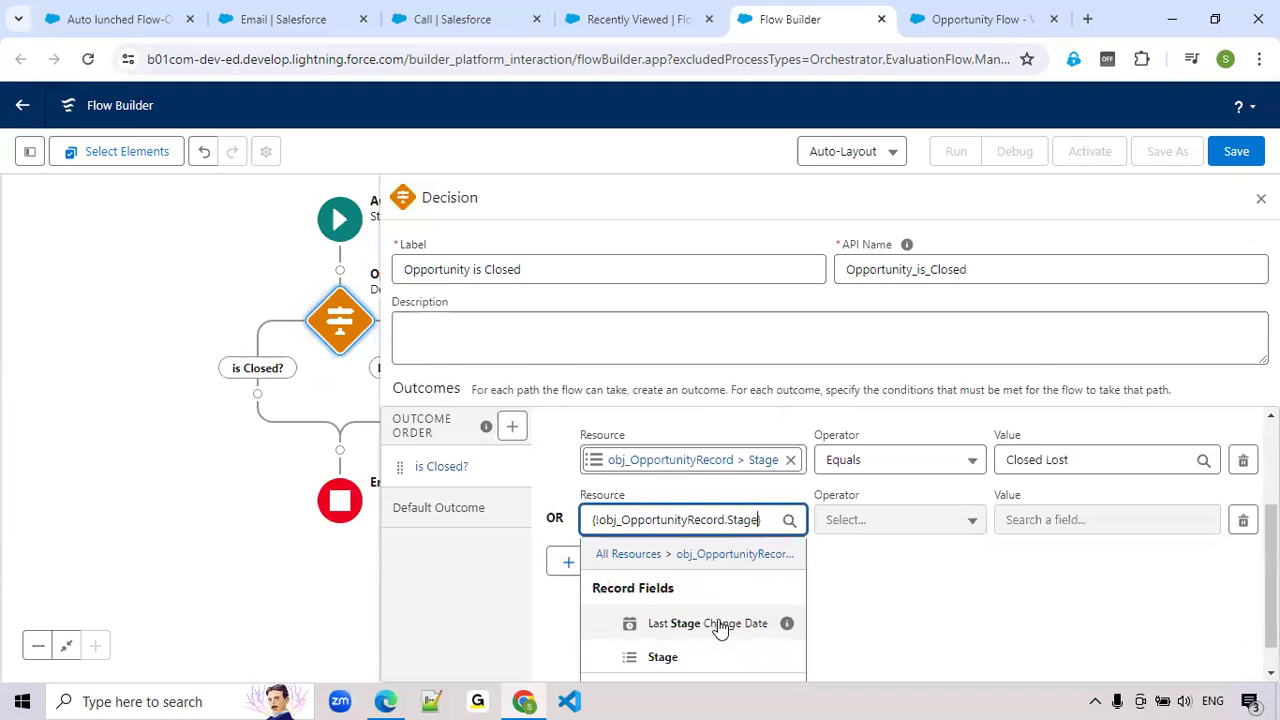
click(673, 659)
Complete the second Stage condition with Equals Closed Won and close the Decision element
click(943, 609)
click(1147, 651)
click(1088, 609)
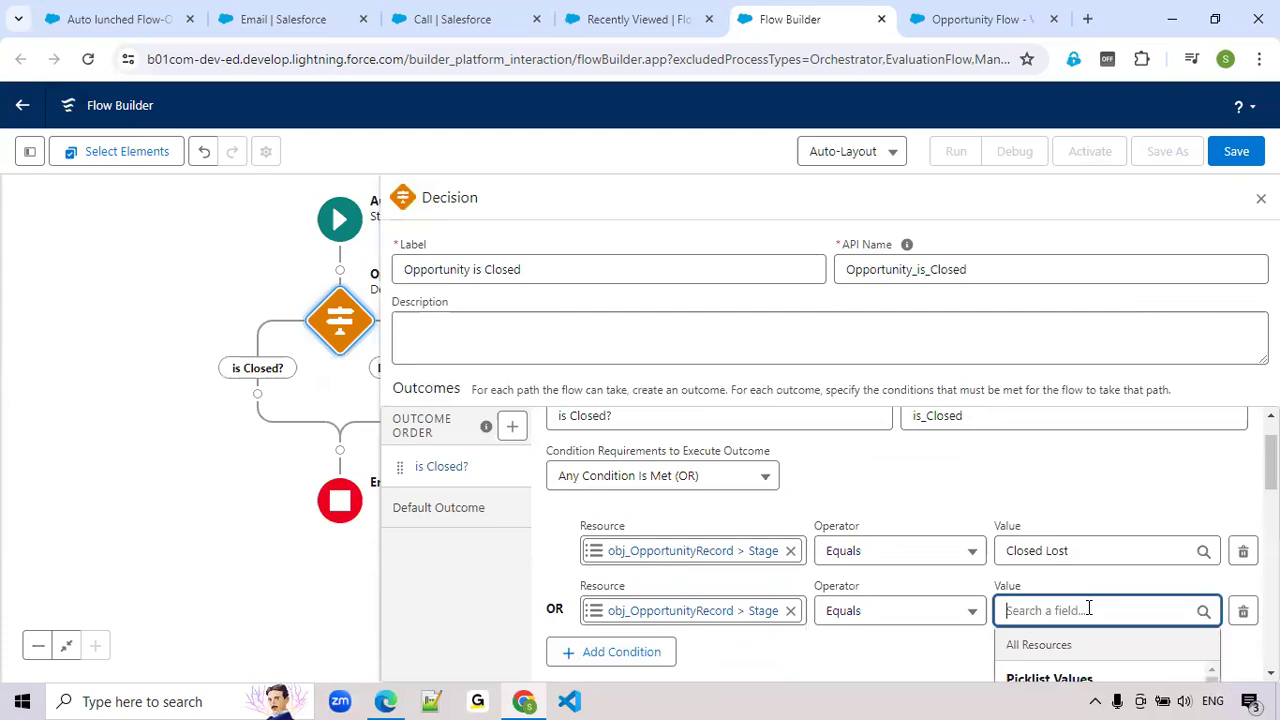
scroll(1057, 614, down, 3)
scroll(1058, 643, up, 2)
scroll(1061, 645, down, 2)
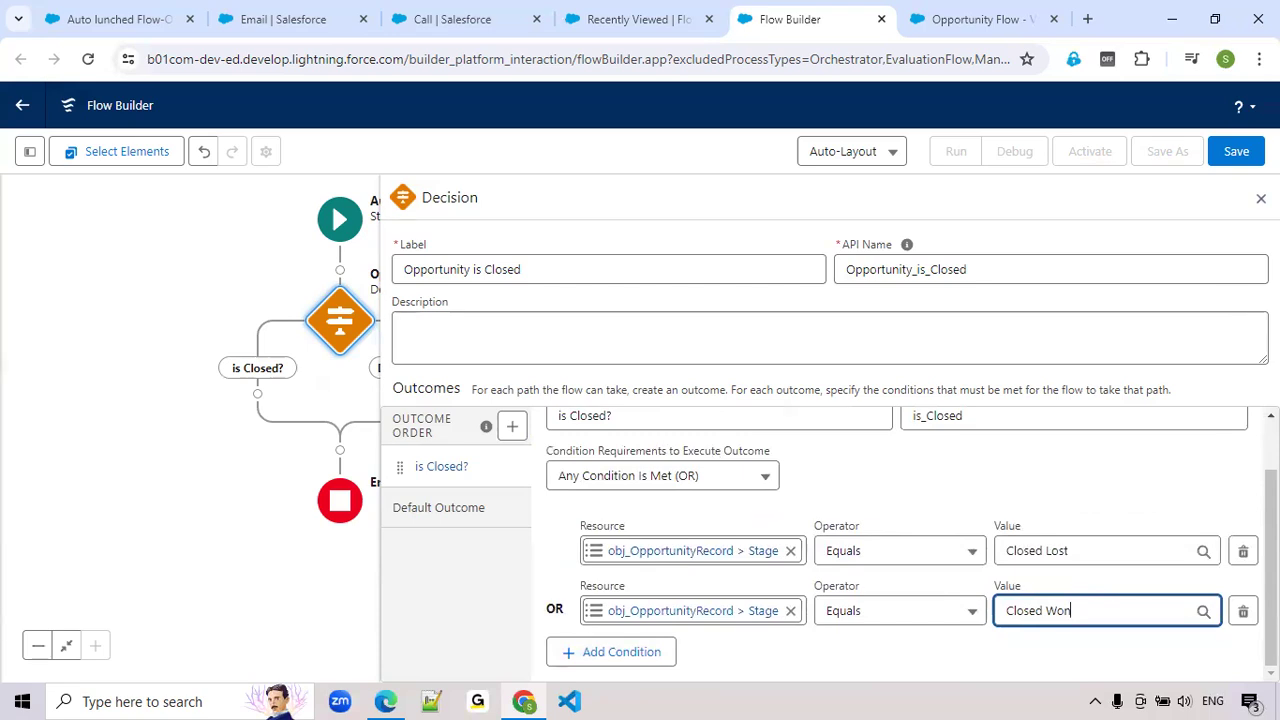
click(1261, 198)
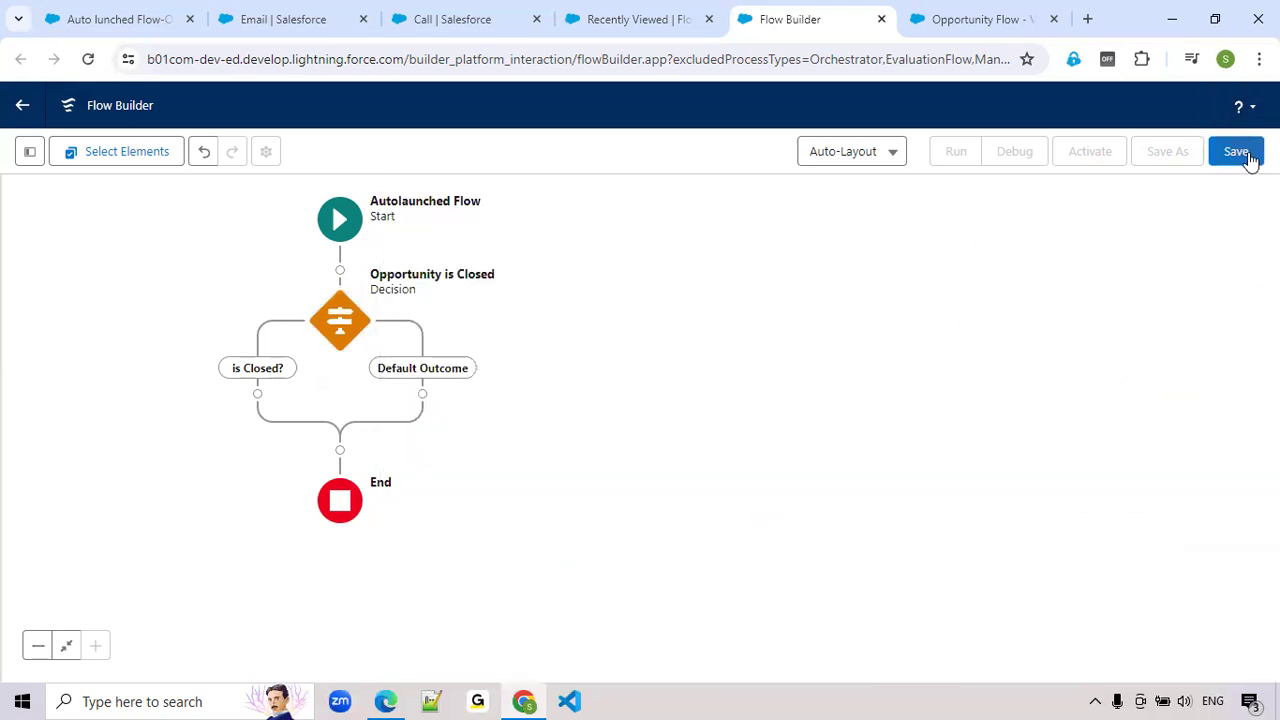
Save the autolaunched flow with the label "Opportunity Related Tasks Subflow"
click(1236, 152)
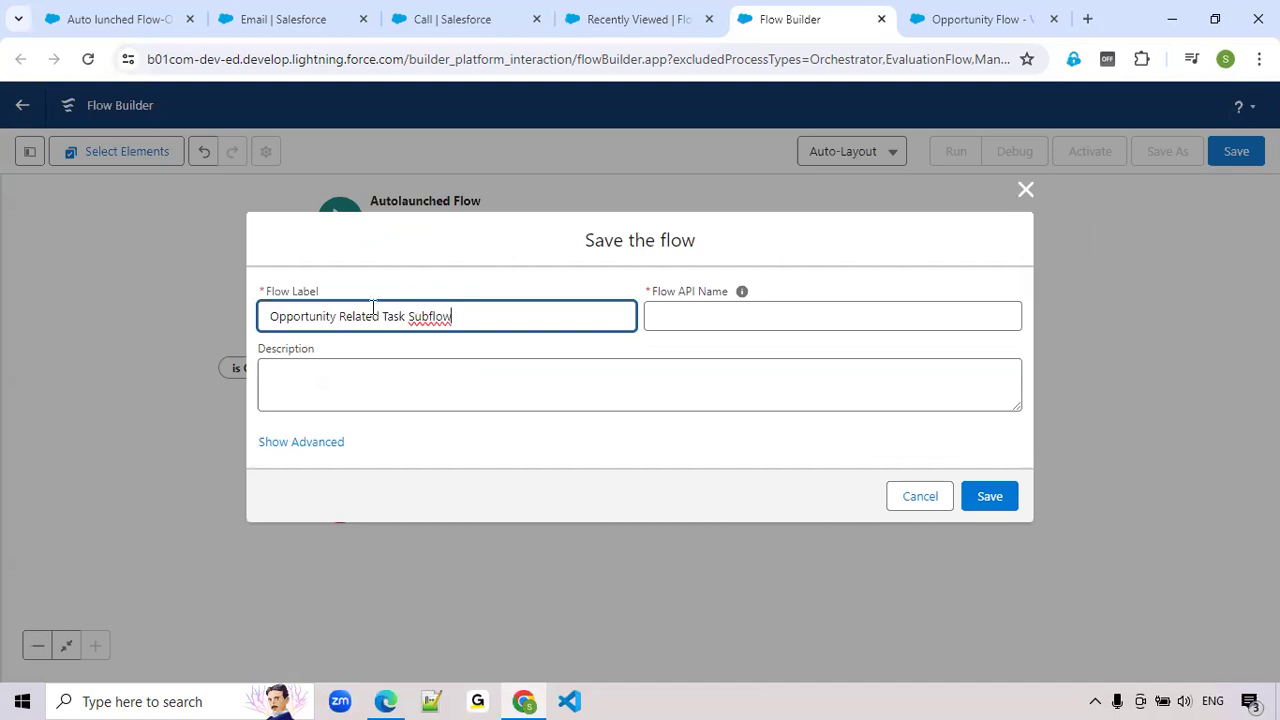
click(438, 378)
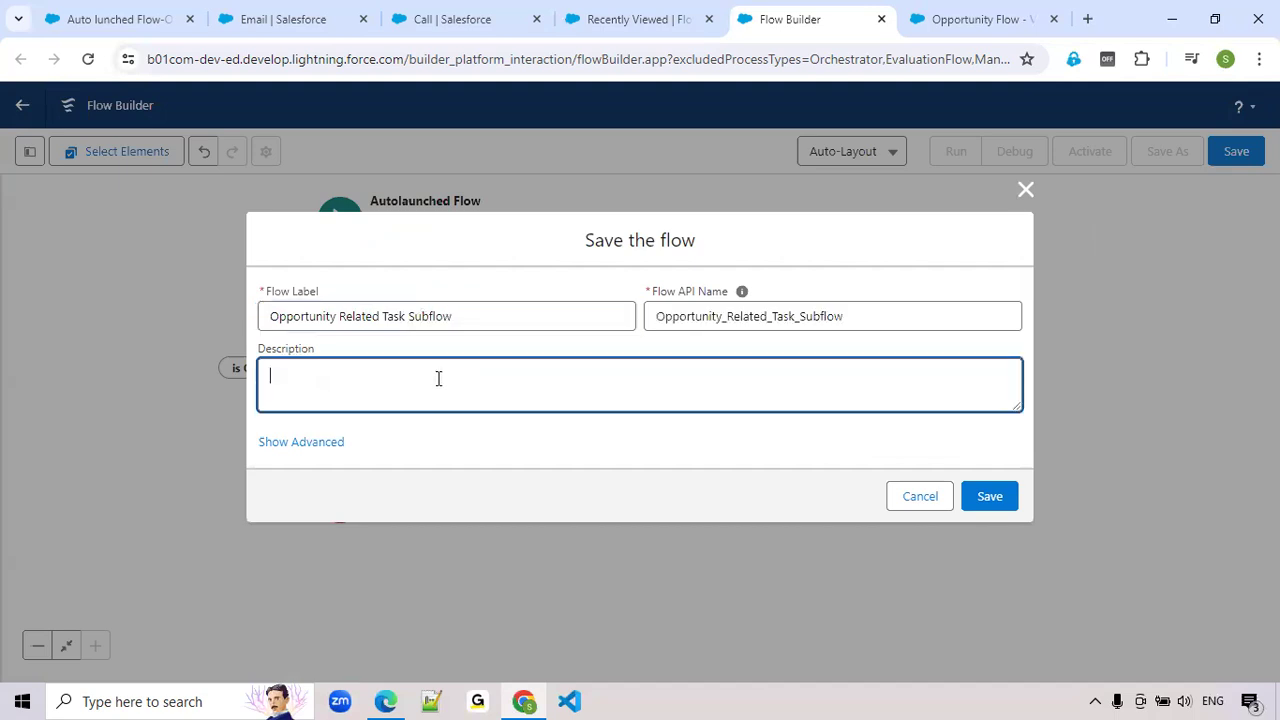
click(405, 318)
text(s)
click(1011, 506)
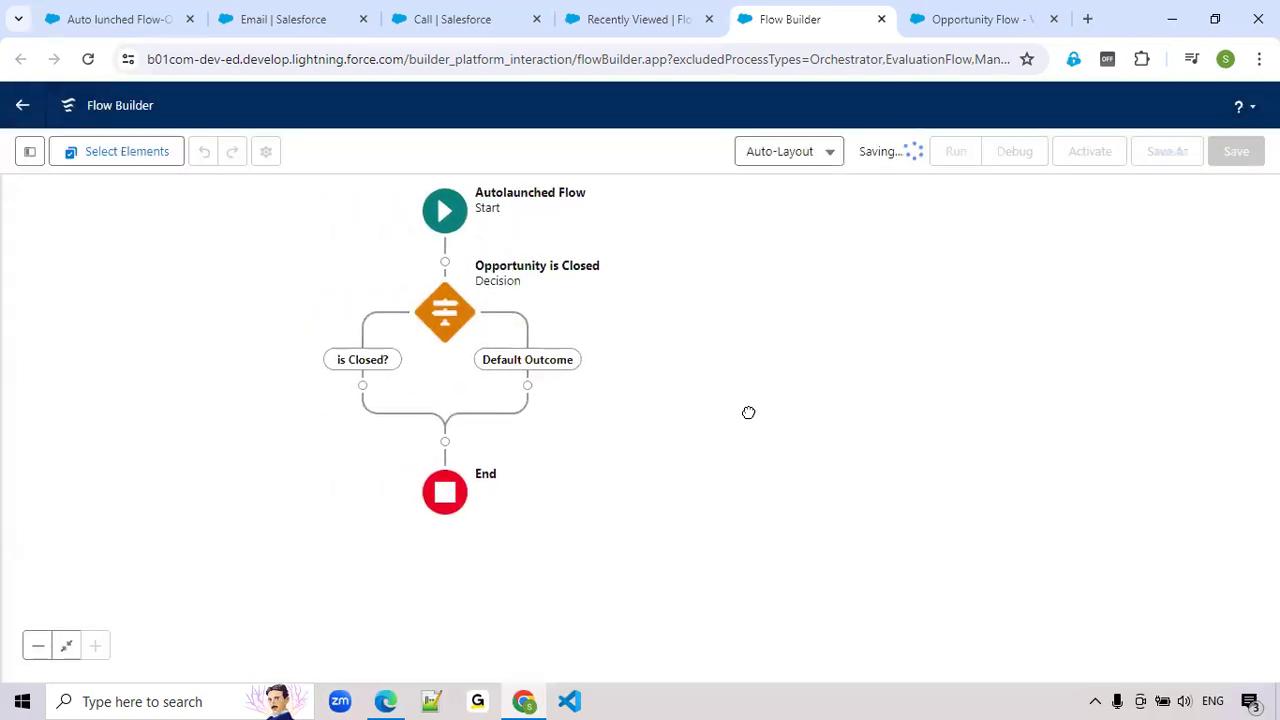
Check the closed path in Opportunity Flow, and add a Get Records element labelled "Get Task Records" on the subflow's is Closed? path
click(370, 380)
click(943, 22)
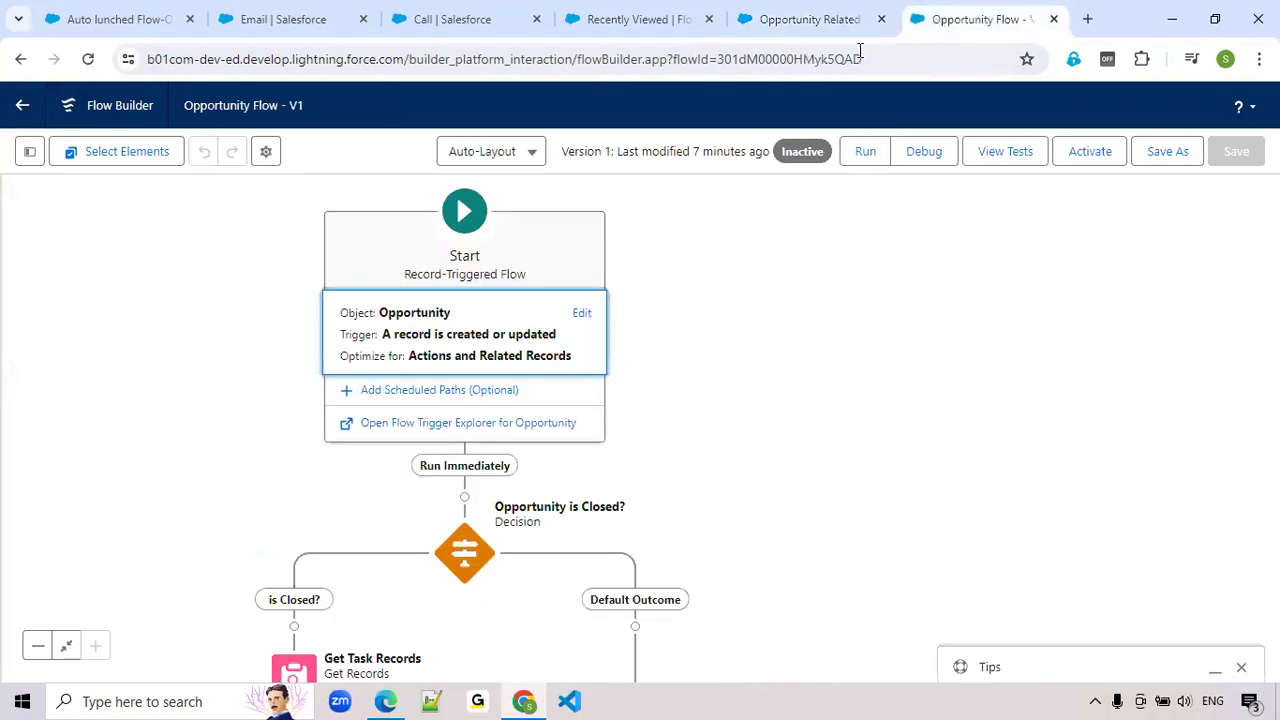
scroll(861, 474, down, 2)
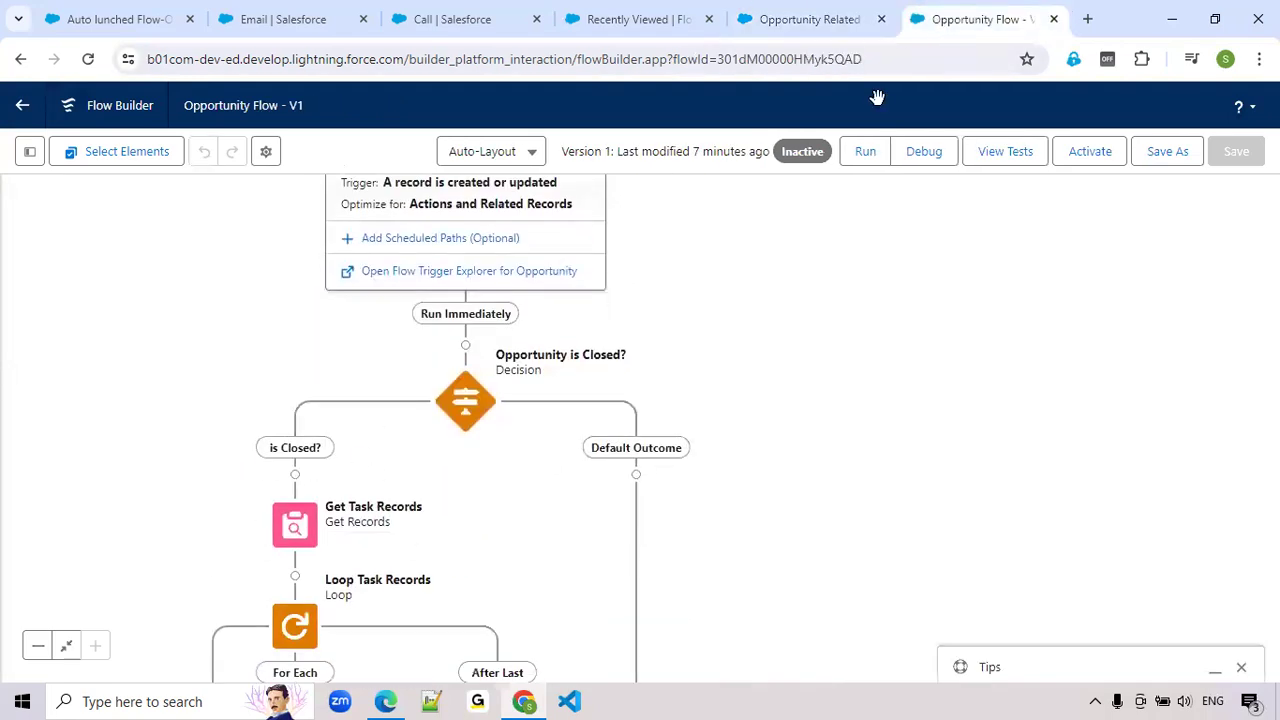
click(805, 24)
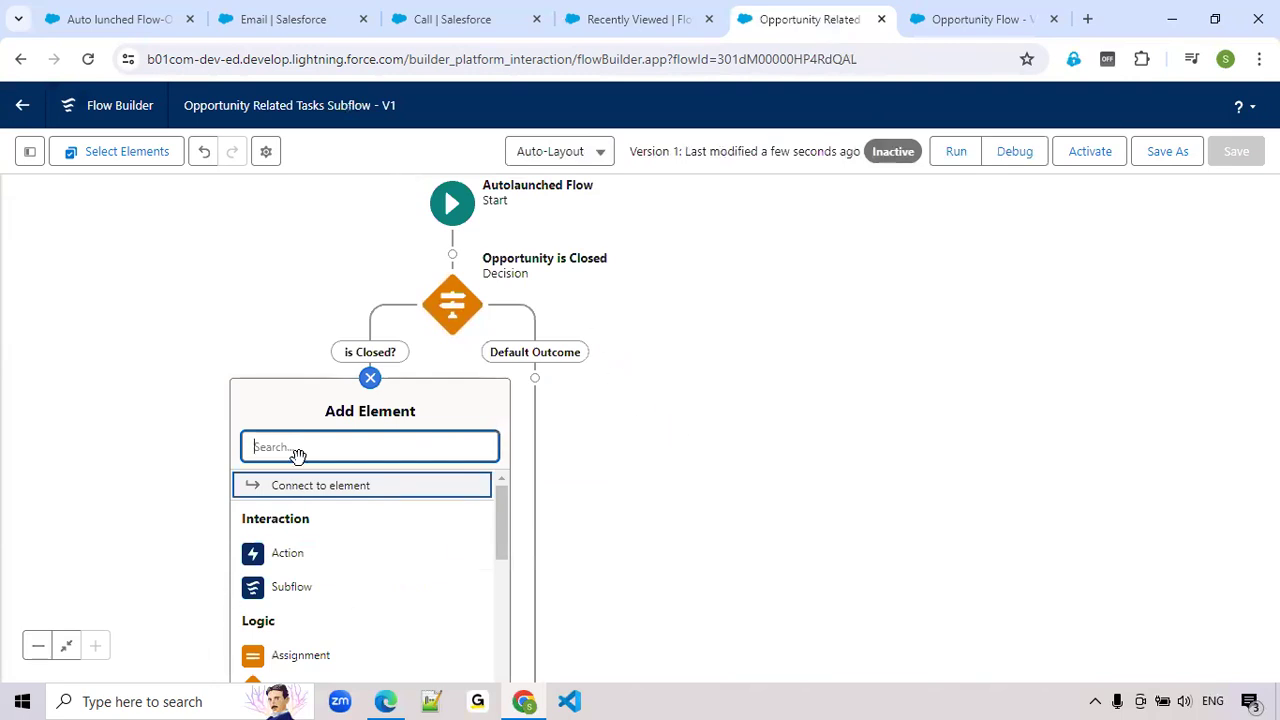
text(get)
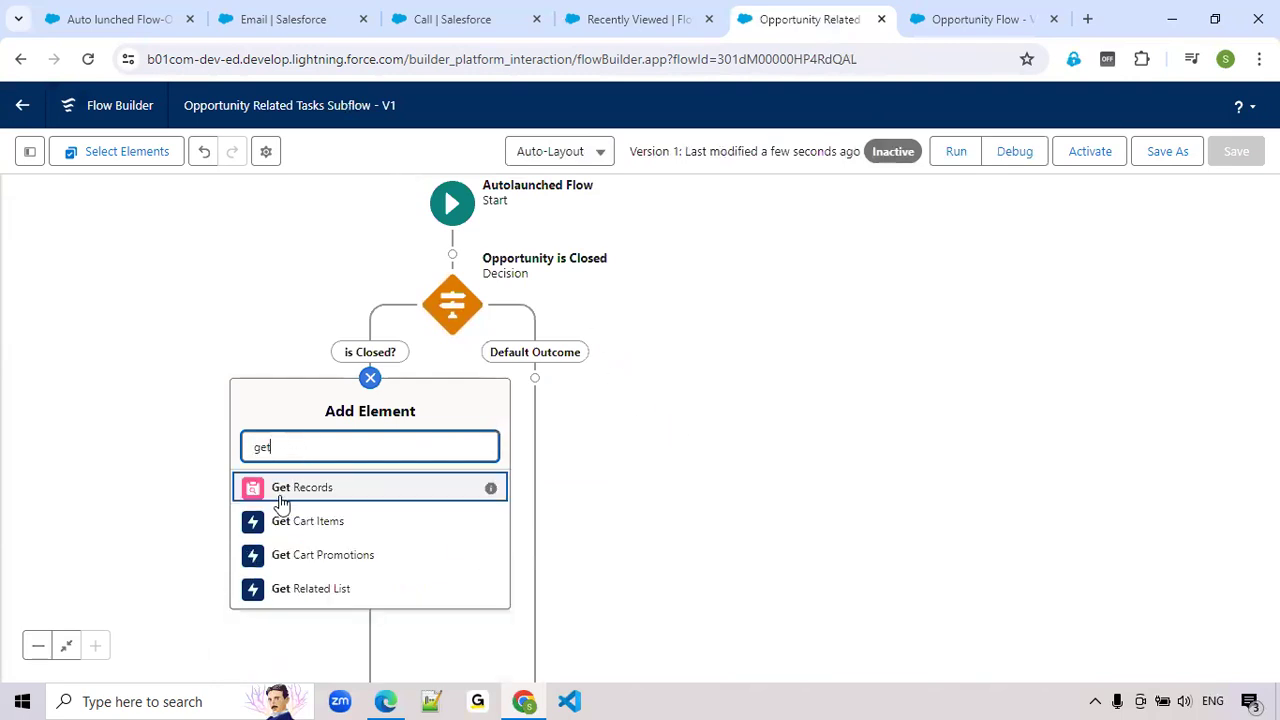
click(282, 490)
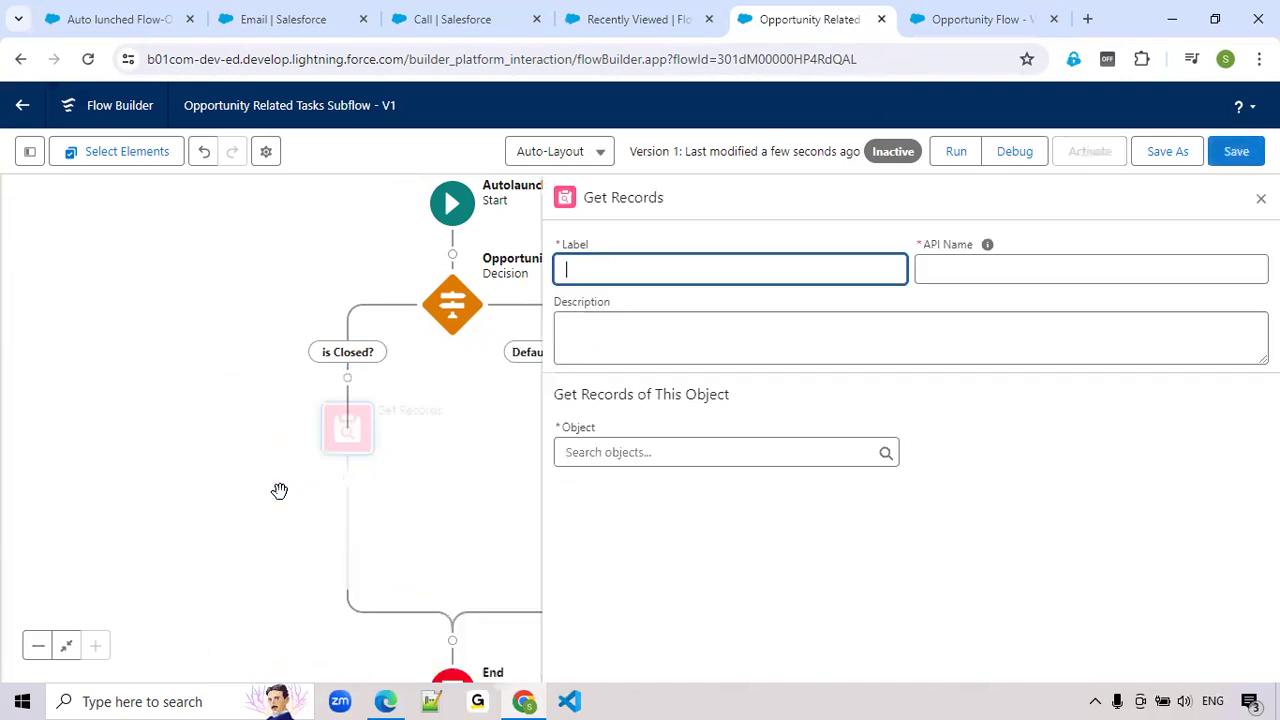
text(Get Task Records)
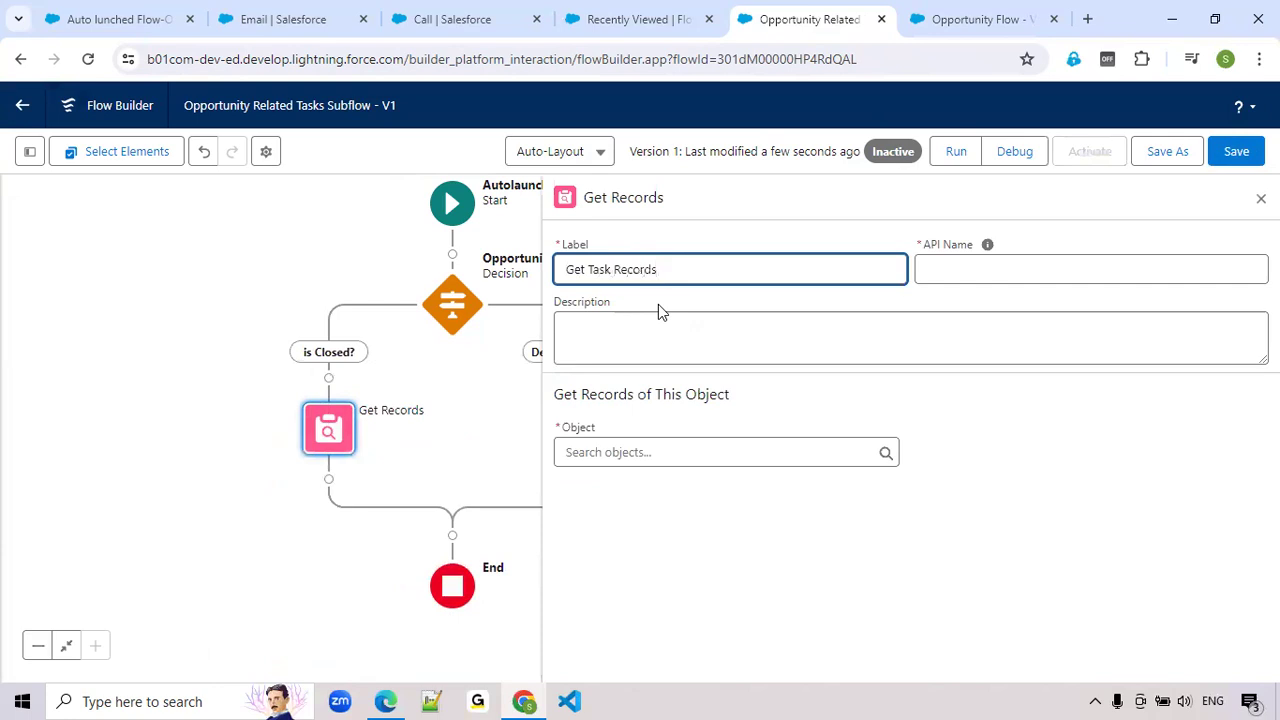
key(Tab)
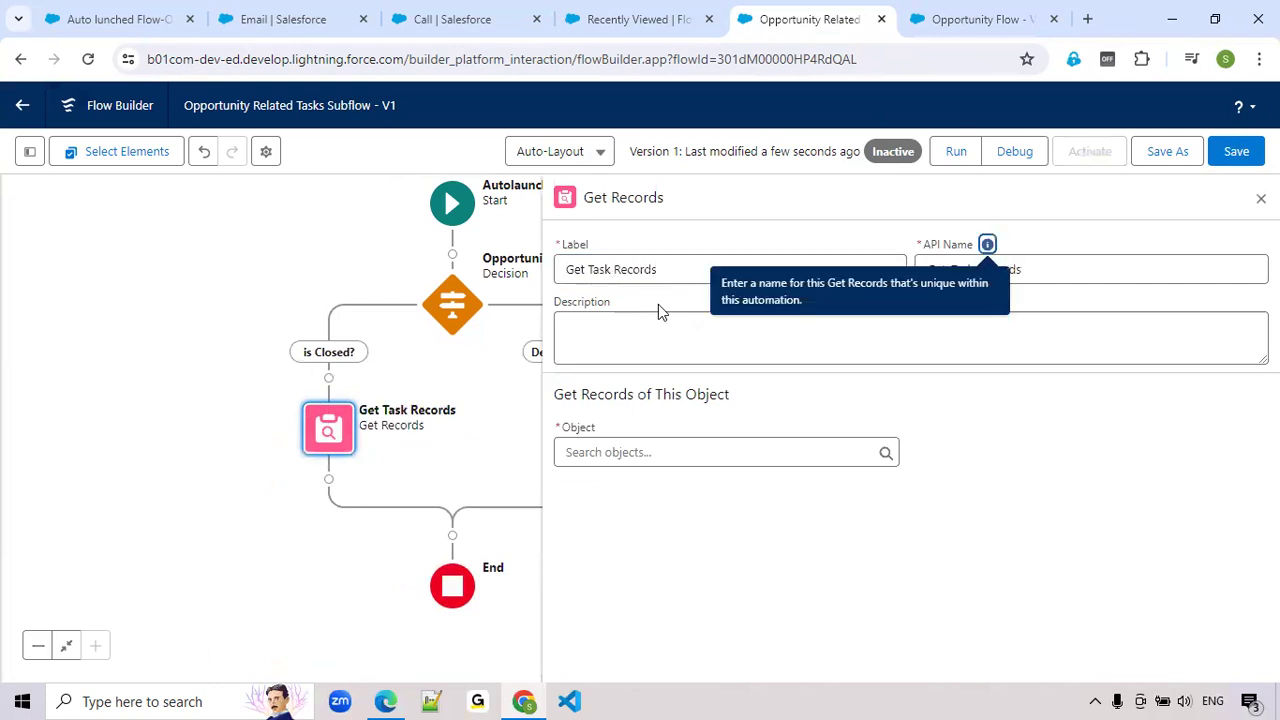
Set the object of the Get Task Records element to Task
click(628, 447)
scroll(629, 466, down, 5)
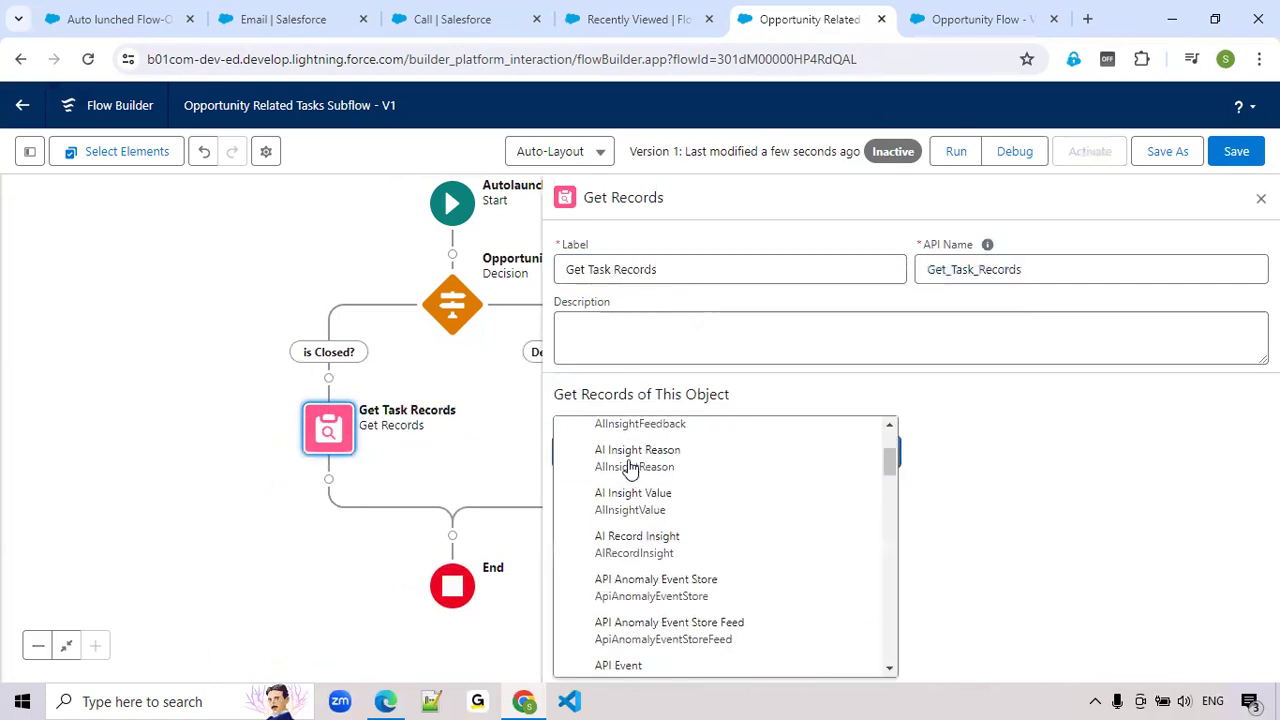
text(what)
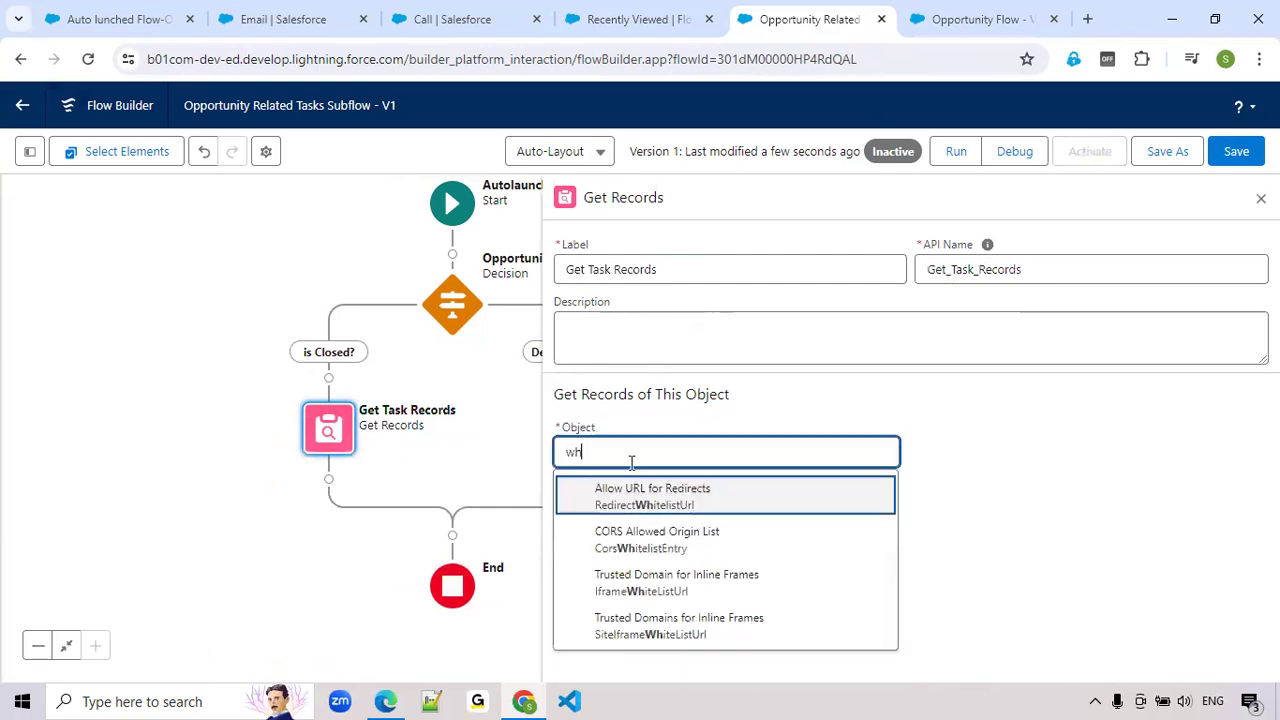
key(BackSpace)
key(BackSpace)
key(BackSpace)
key(BackSpace)
text(Task)
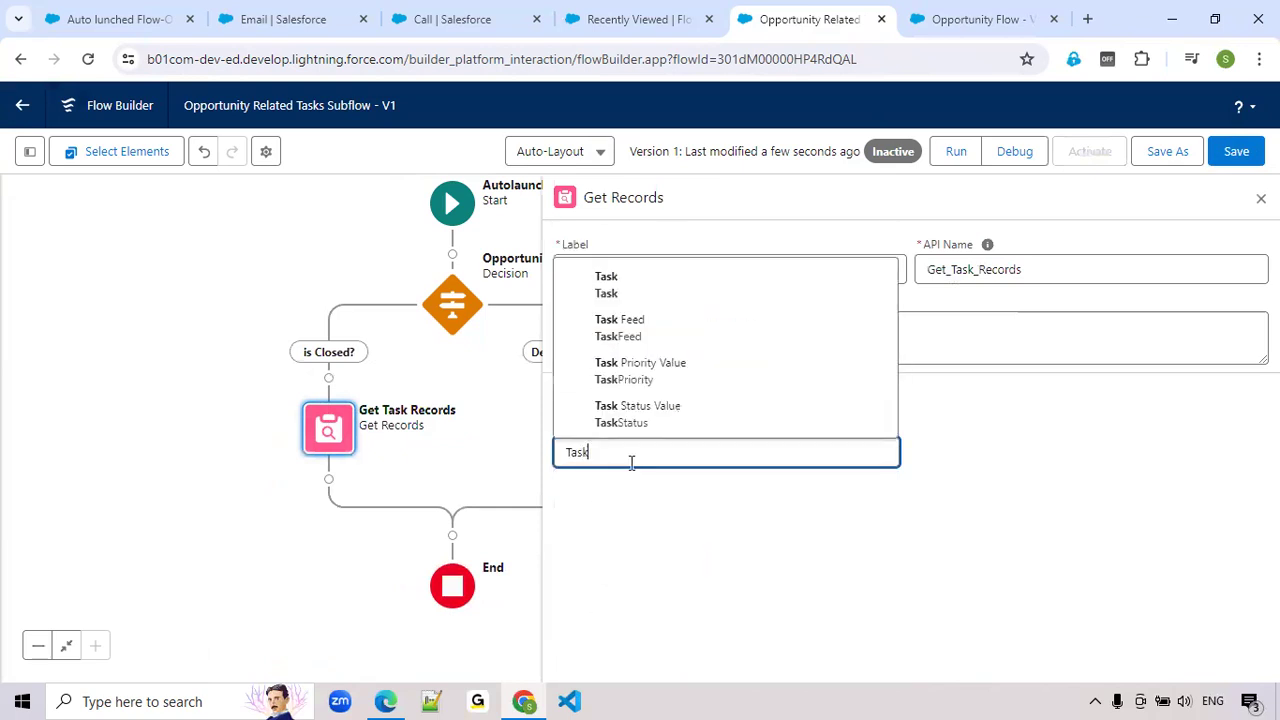
click(626, 292)
Choose WhatId as the field of the first Task filter condition
scroll(626, 304, down, 3)
click(635, 352)
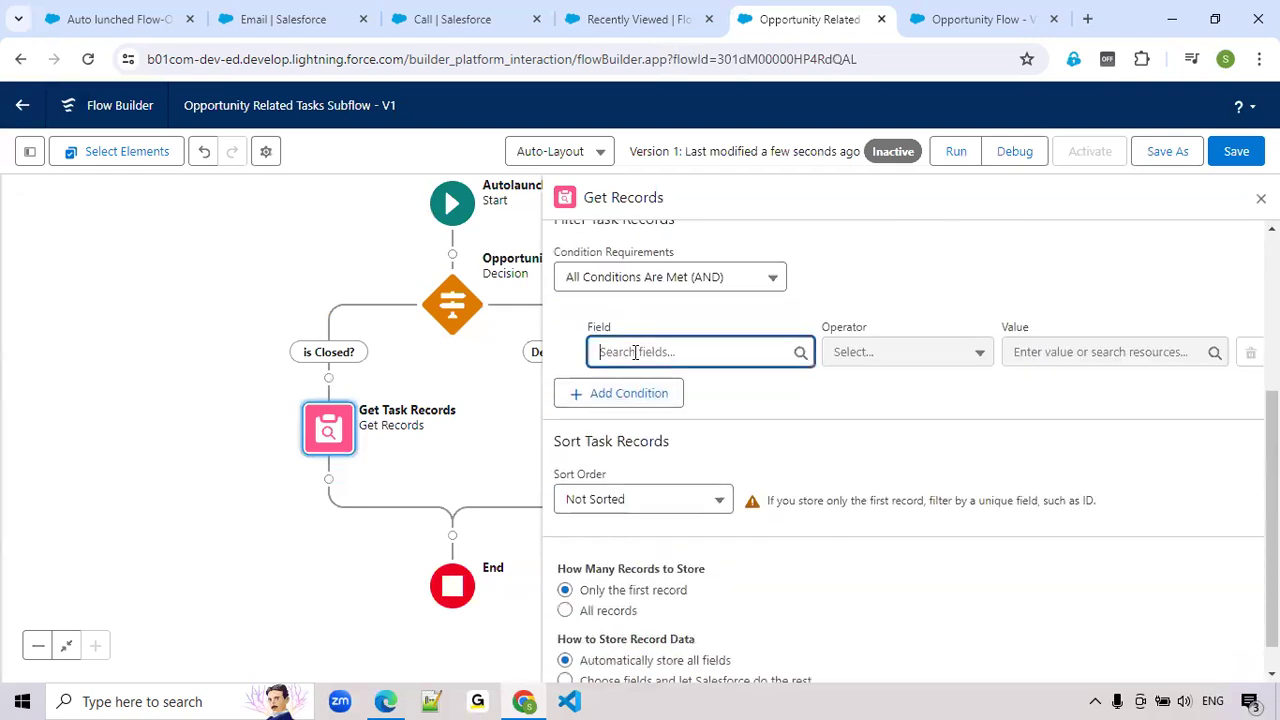
text(Wat)
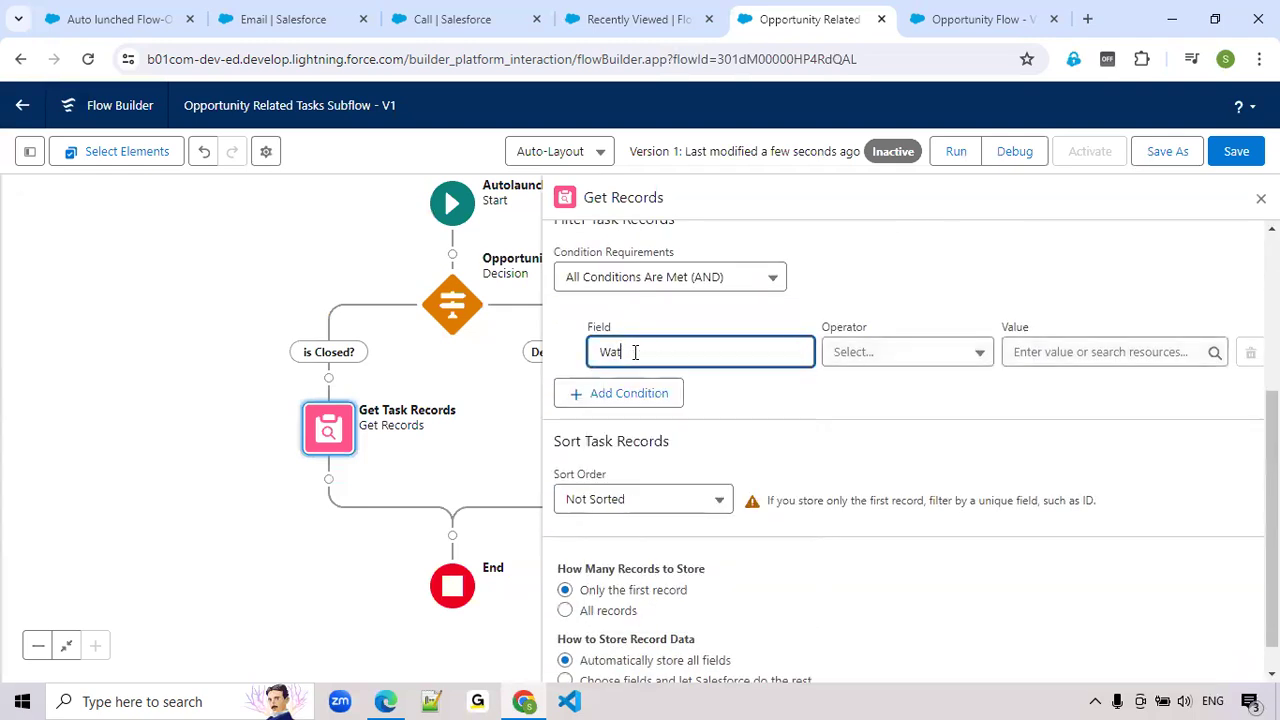
key(BackSpace)
key(BackSpace)
key(BackSpace)
text(wh)
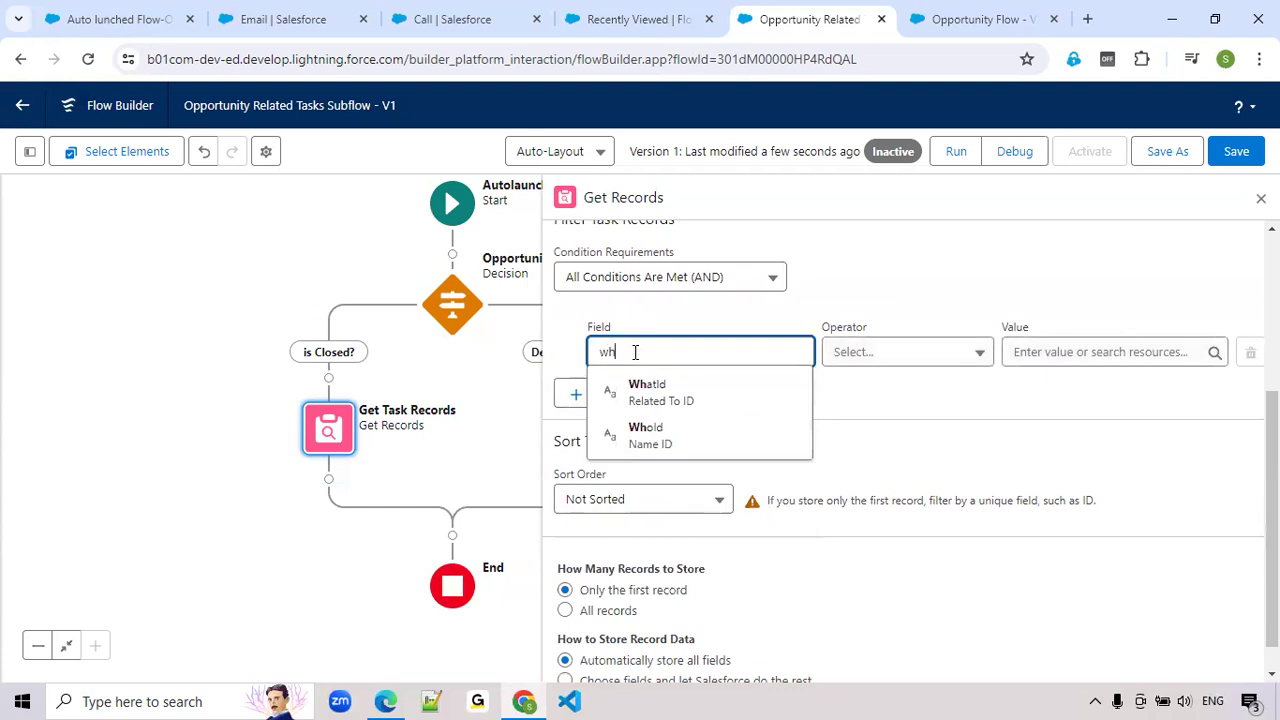
click(636, 390)
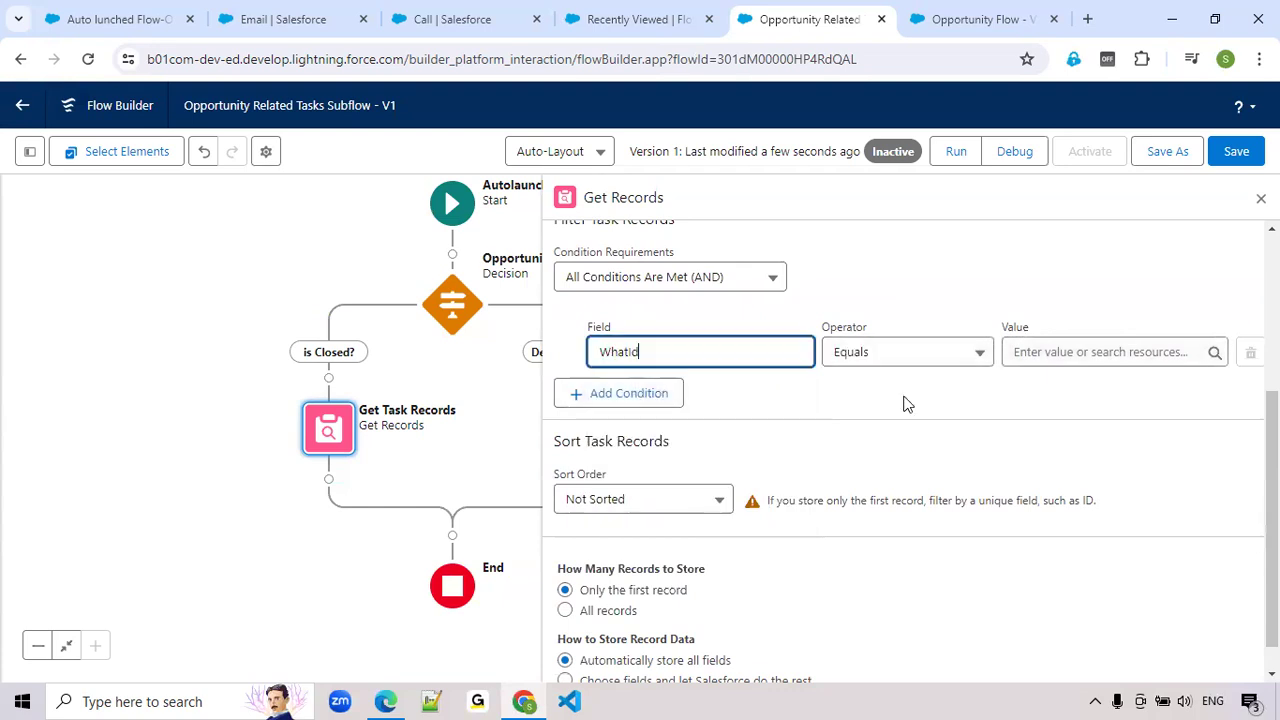
Set the WhatId condition's value to obj_OpportunityRecord > Opportunity ID and choose to store all records
click(1040, 352)
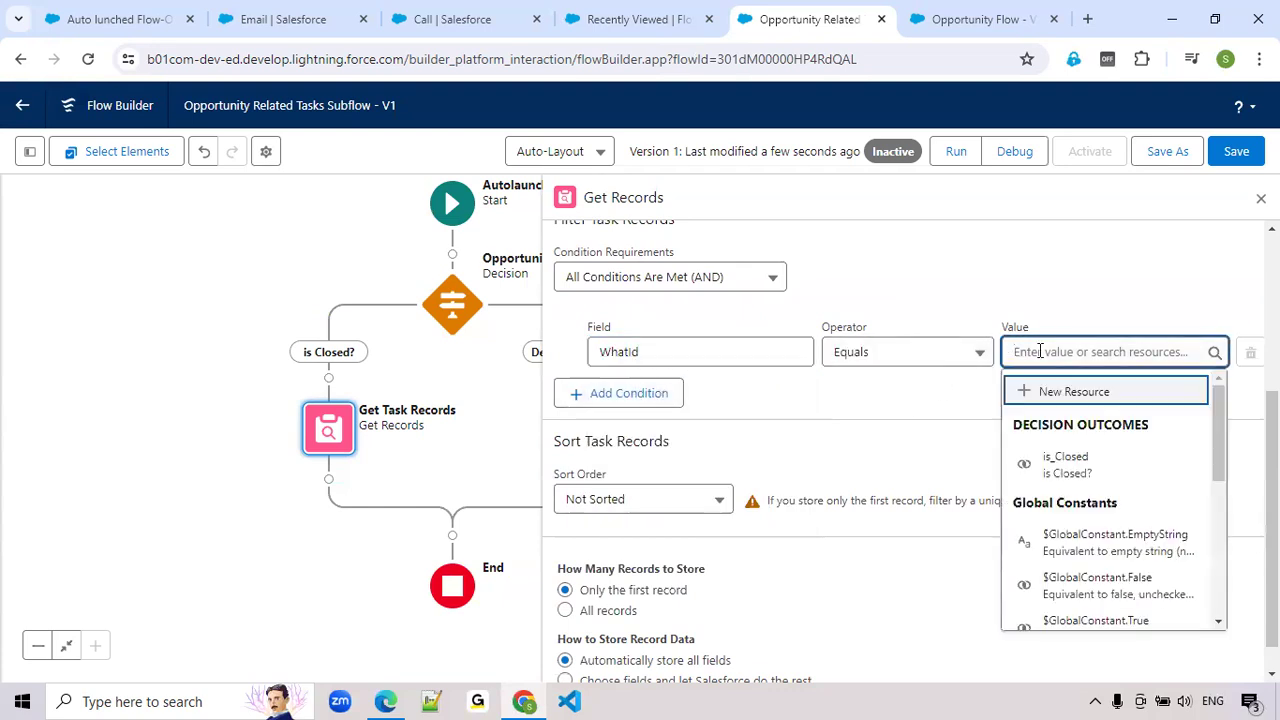
text(ob)
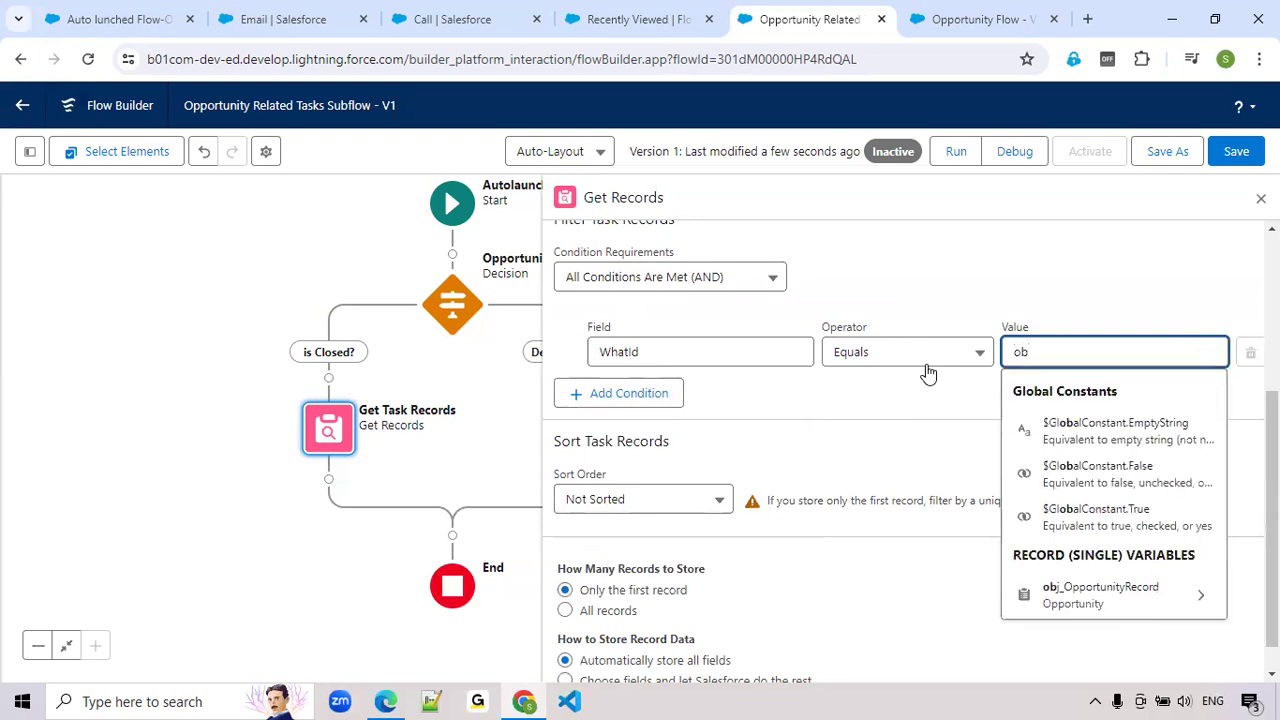
click(1105, 598)
text(Id)
scroll(1130, 512, down, 1)
scroll(1094, 560, down, 5)
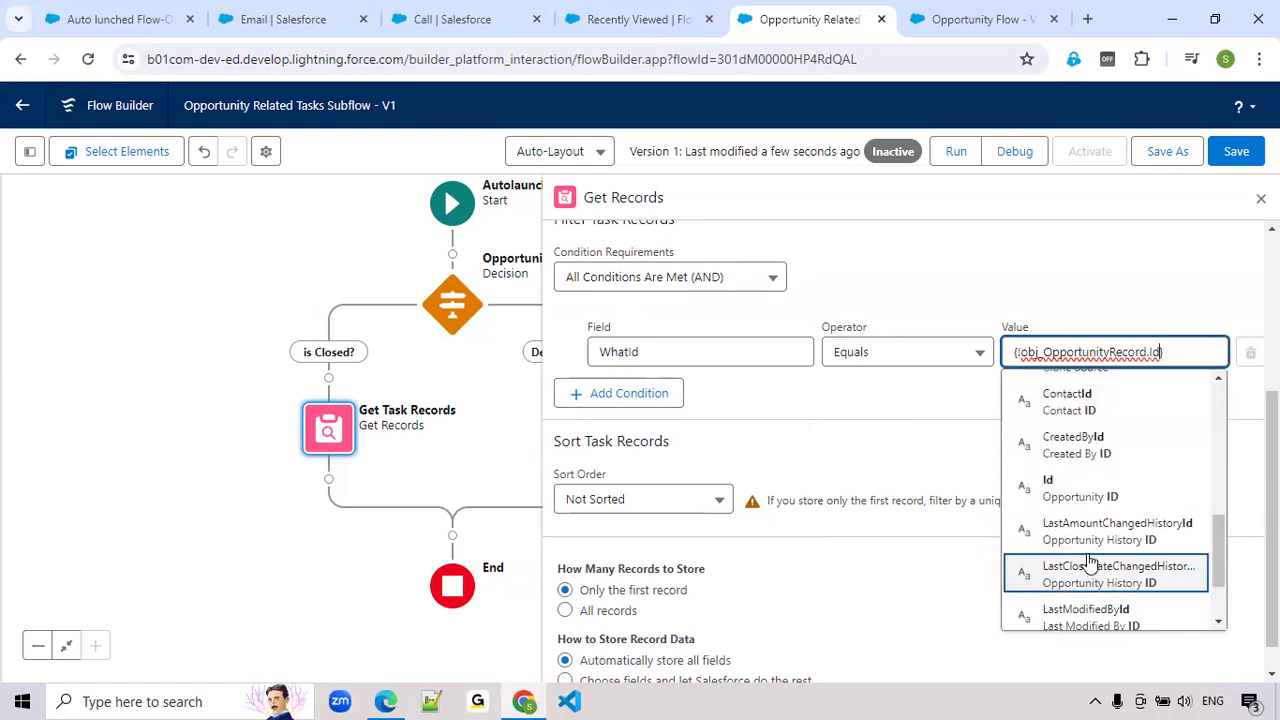
click(1082, 490)
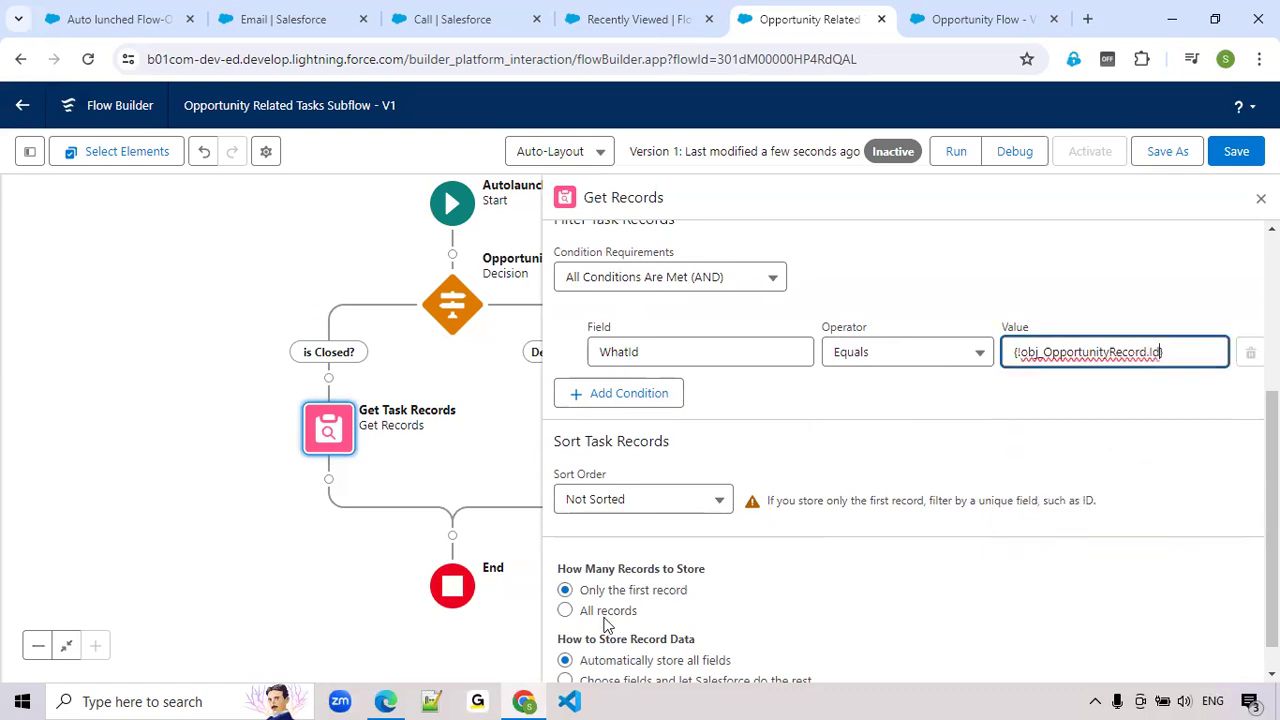
click(565, 611)
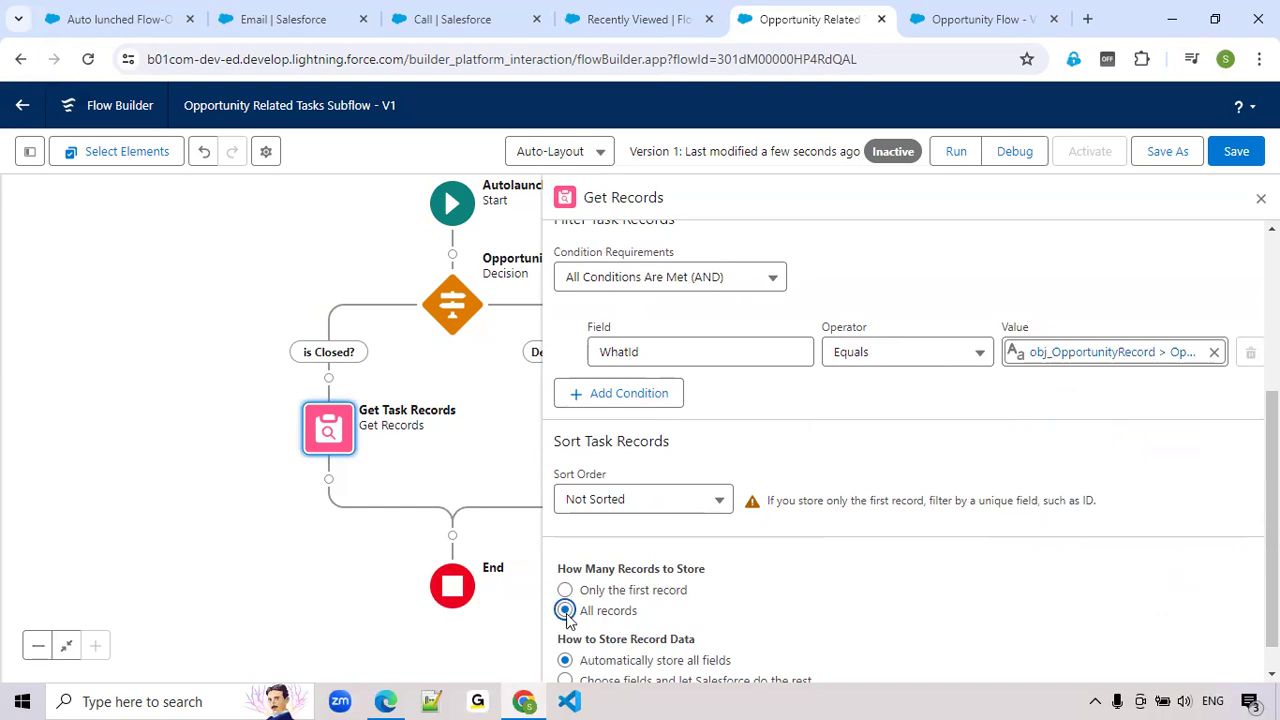
Add a second Task filter condition where Status Does Not Equal Completed
click(660, 395)
text(stat)
click(640, 450)
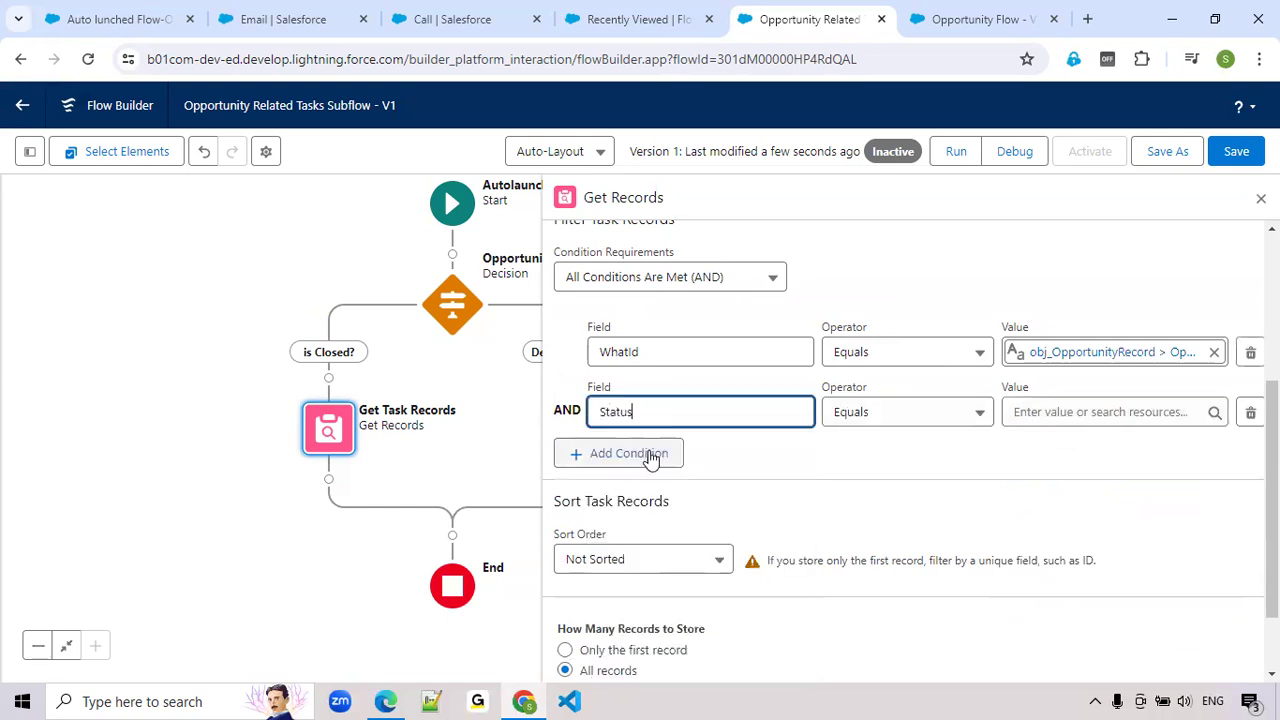
click(870, 418)
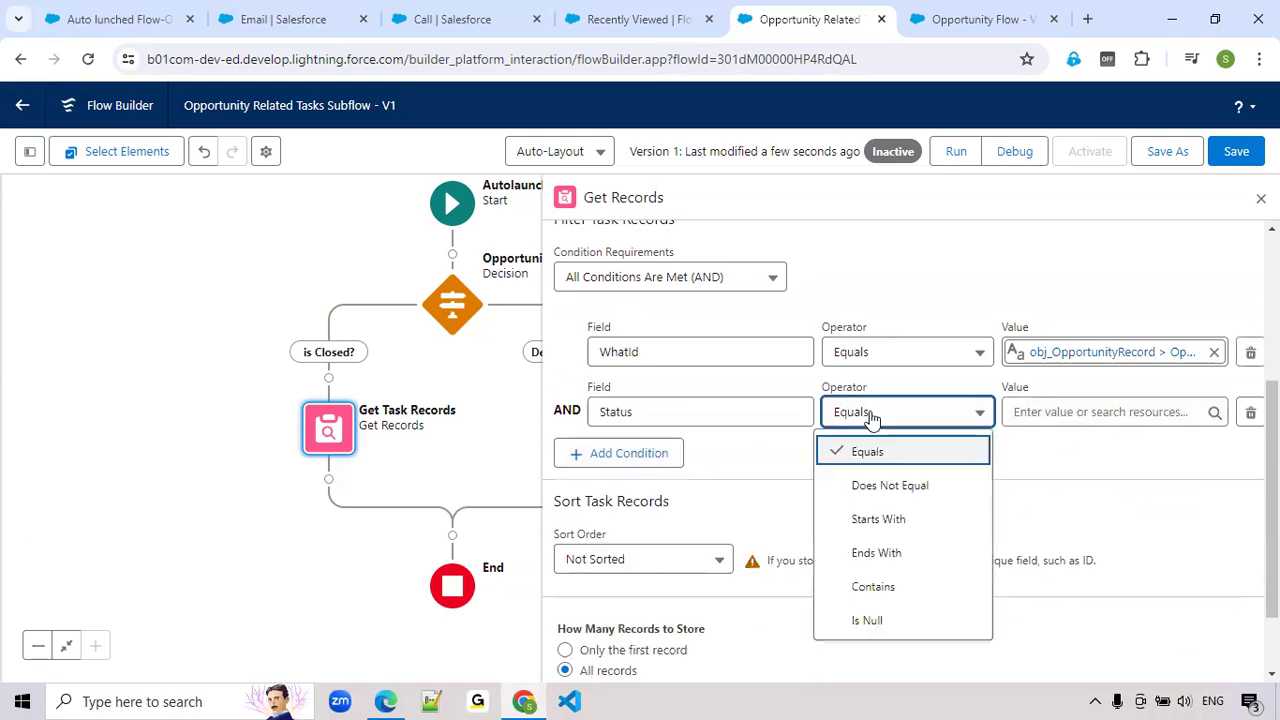
click(872, 488)
click(1043, 414)
text(Comp)
click(1072, 490)
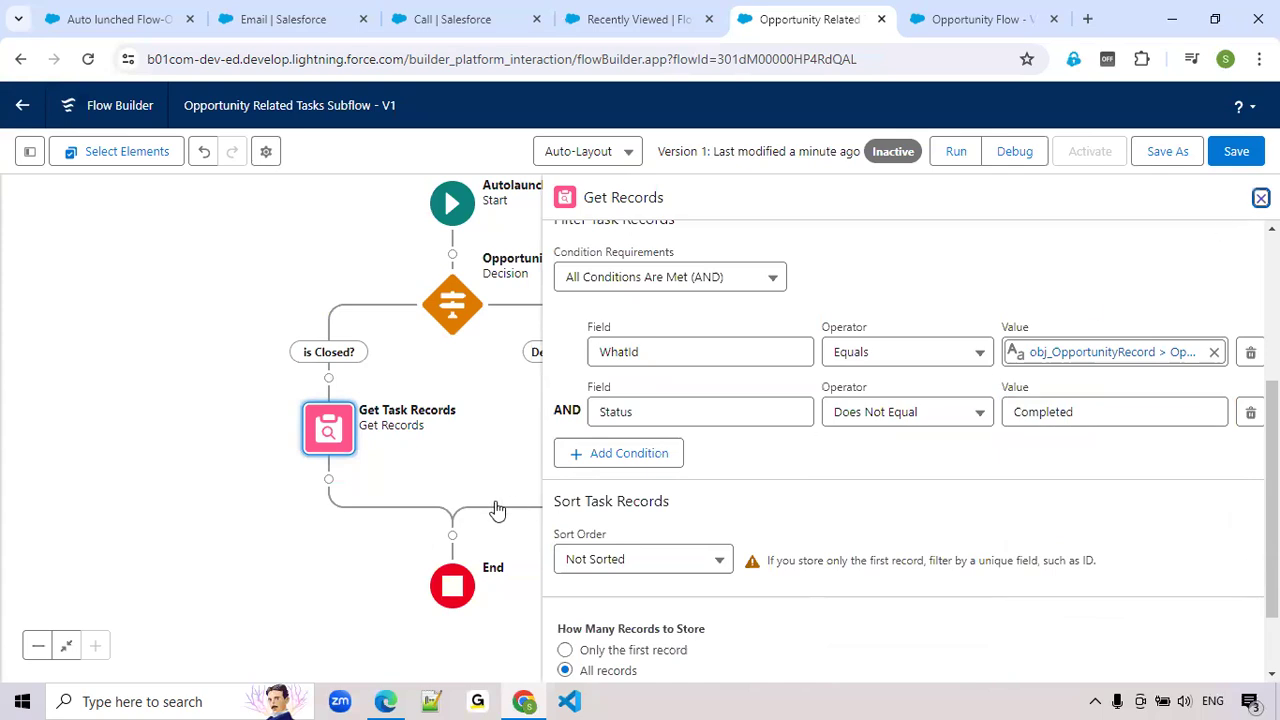
Save the flow and add a Loop element labelled Loop Task Records after Get Task Records
click(466, 474)
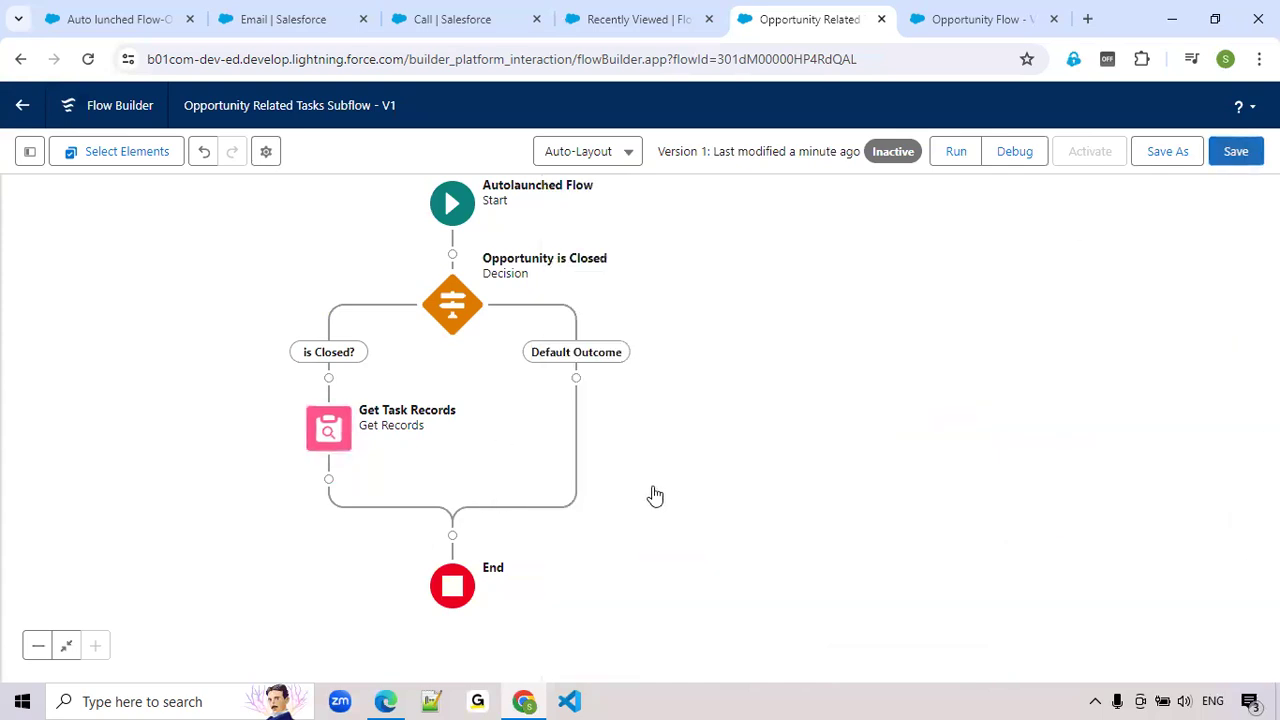
key(ctrl+s)
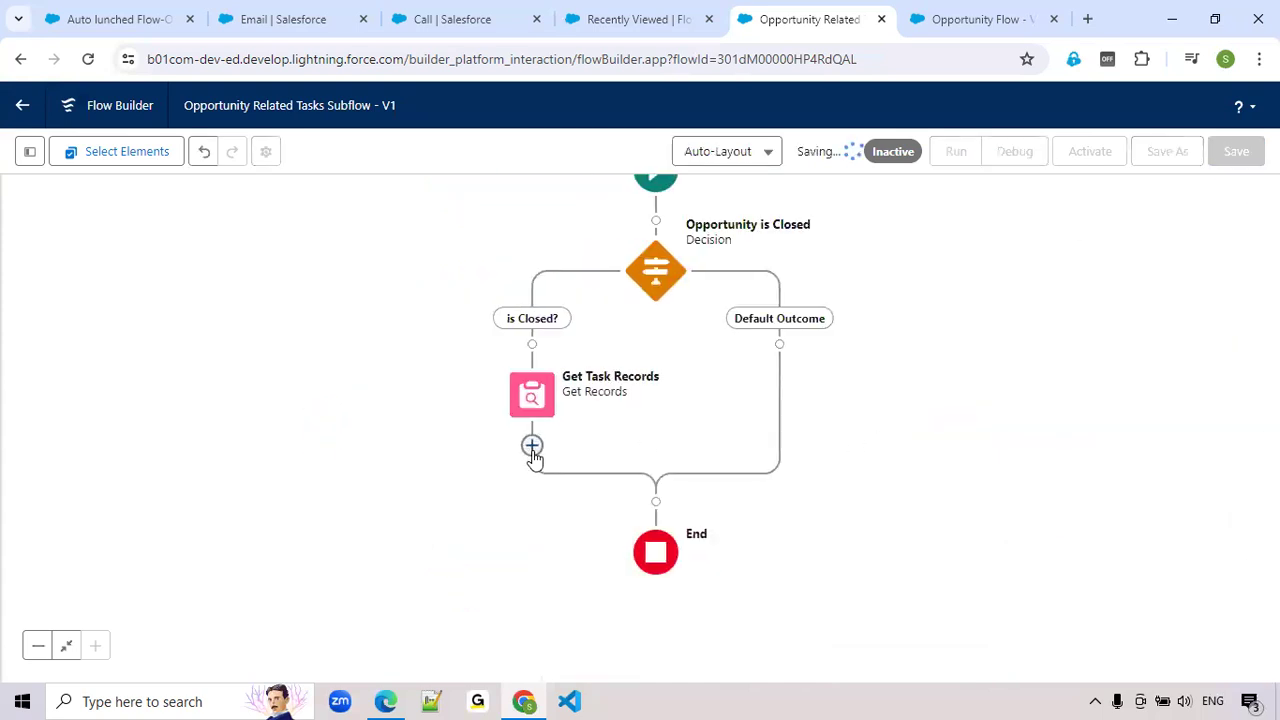
click(532, 449)
text(Loop)
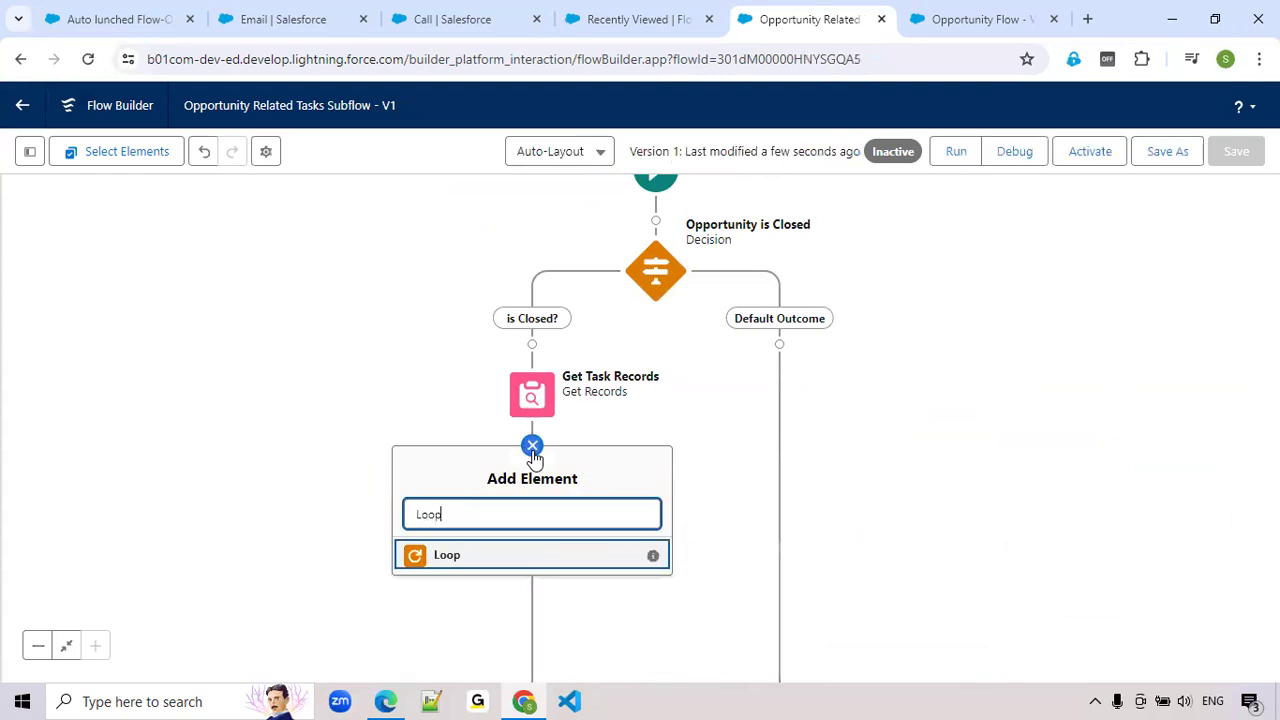
click(440, 567)
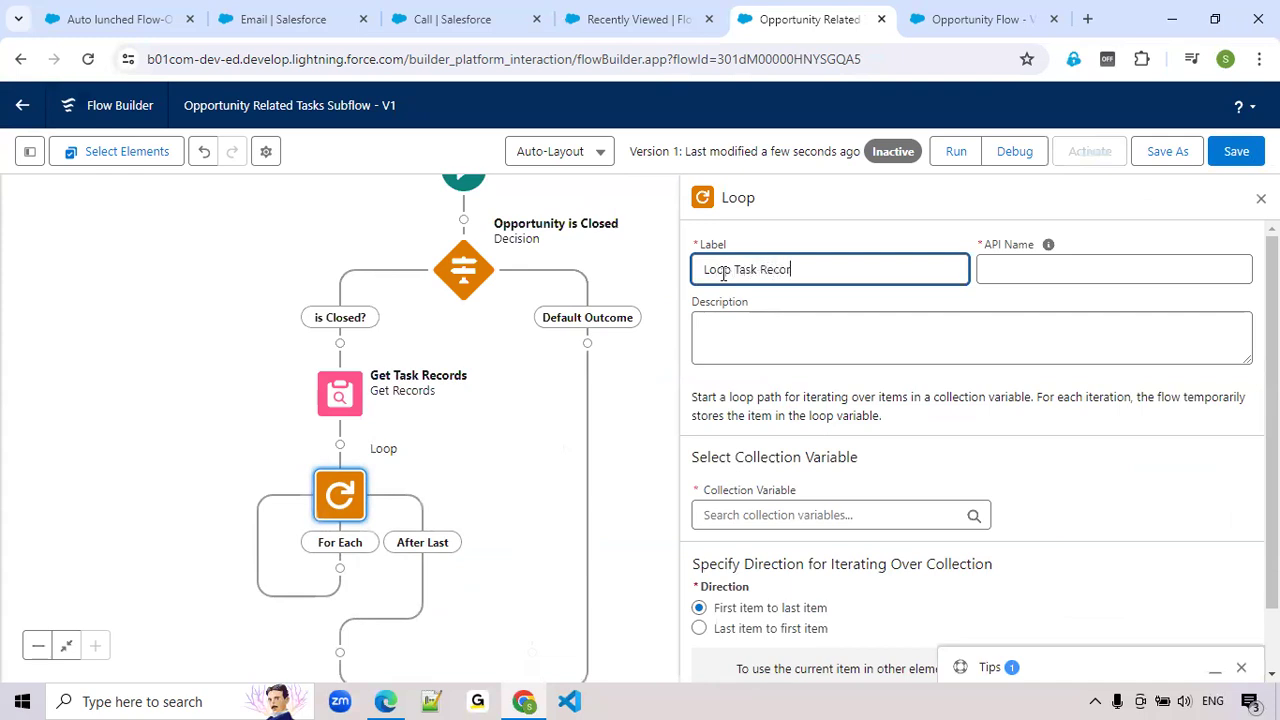
key(Tab)
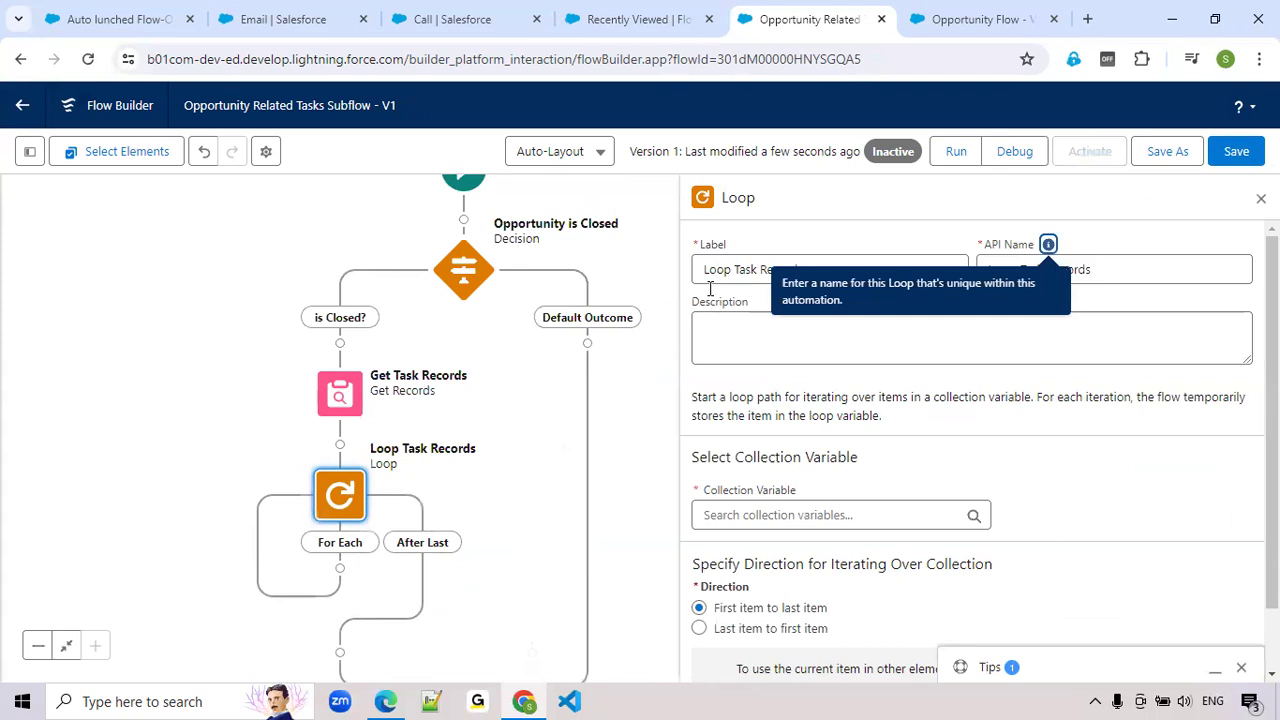
Set the loop's collection variable to Tasks from Get Task Records
click(721, 514)
scroll(717, 560, down, 1)
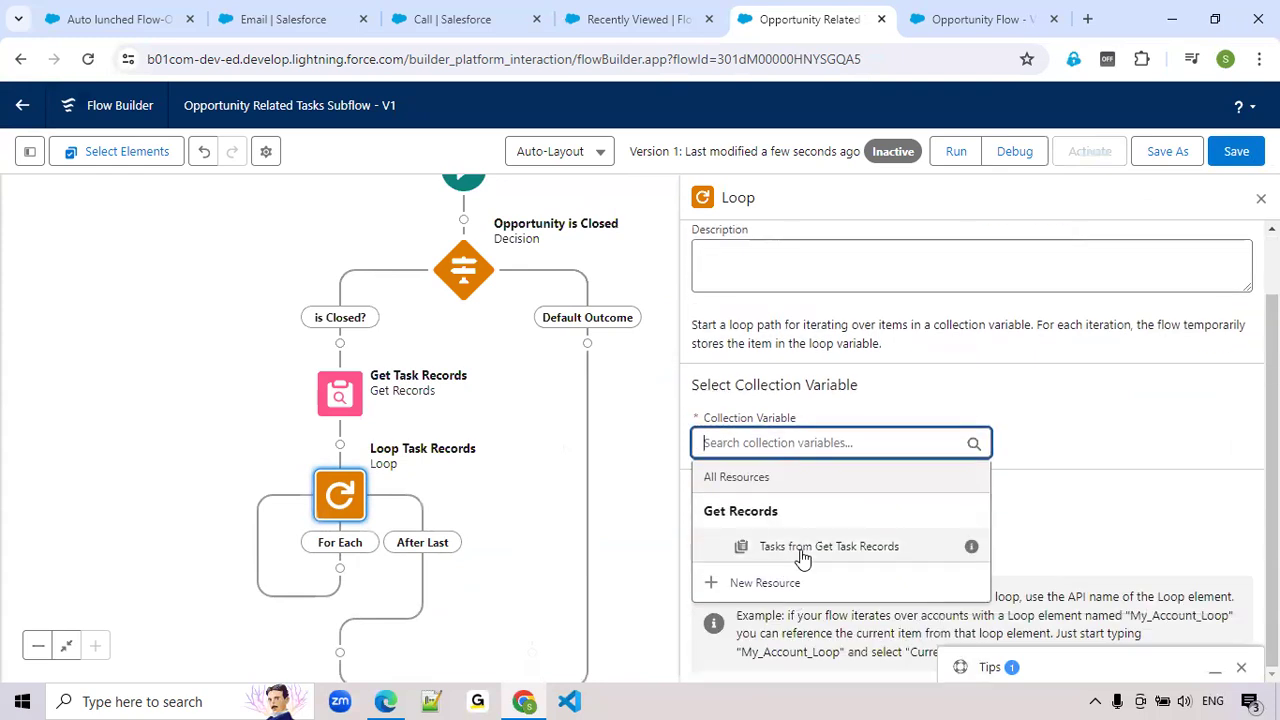
click(803, 548)
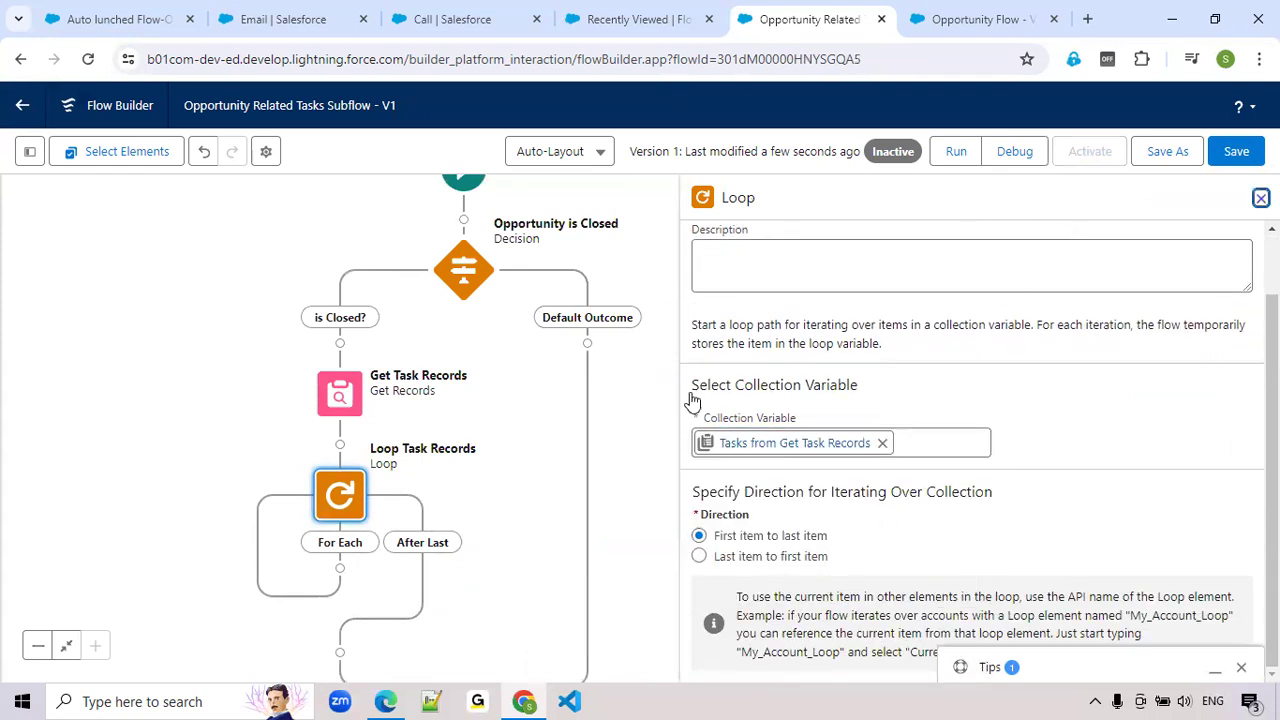
click(637, 423)
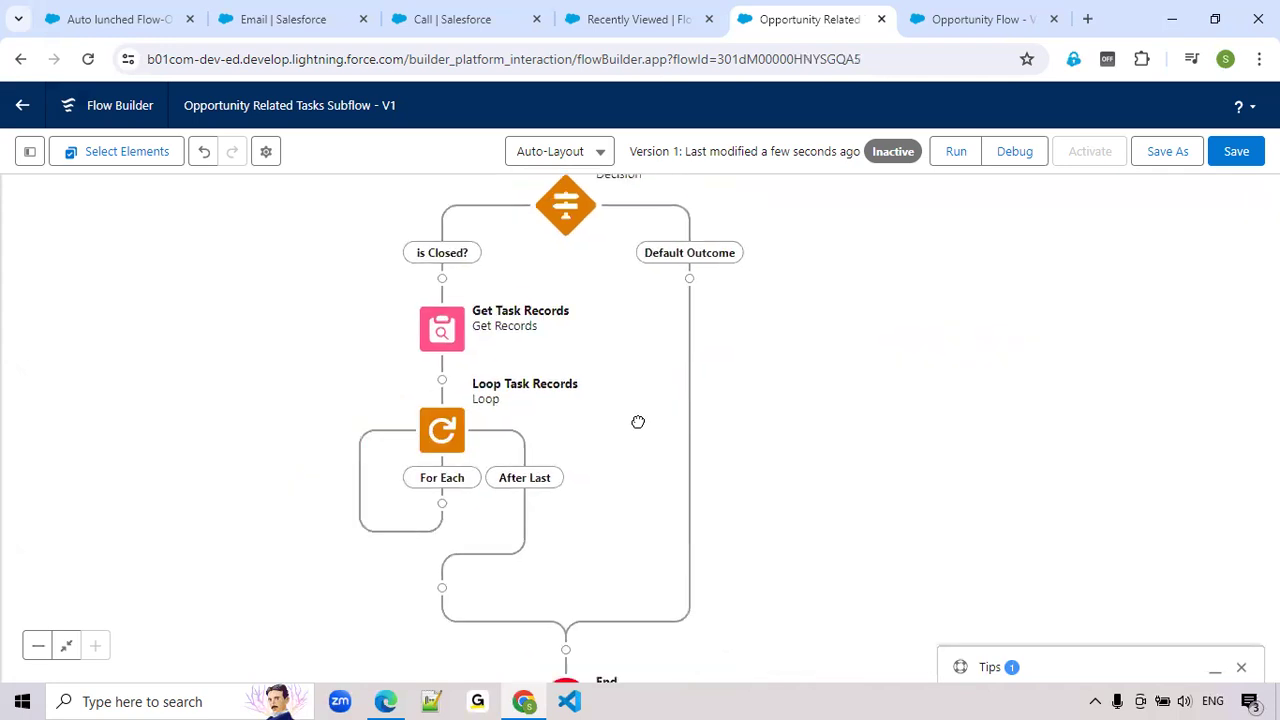
Add an Assignment element labelled Each Task on the loop's For Each path
click(442, 505)
click(492, 478)
text(Ass)
click(363, 518)
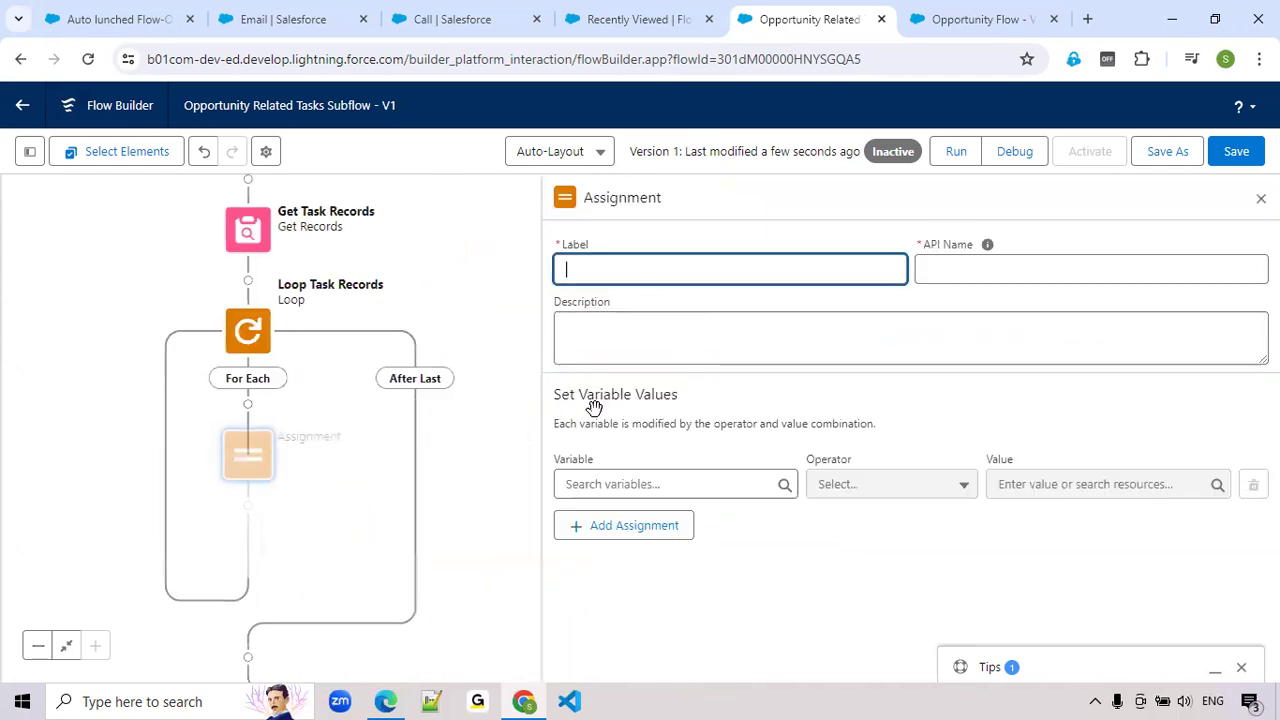
text(E)
text(ch)
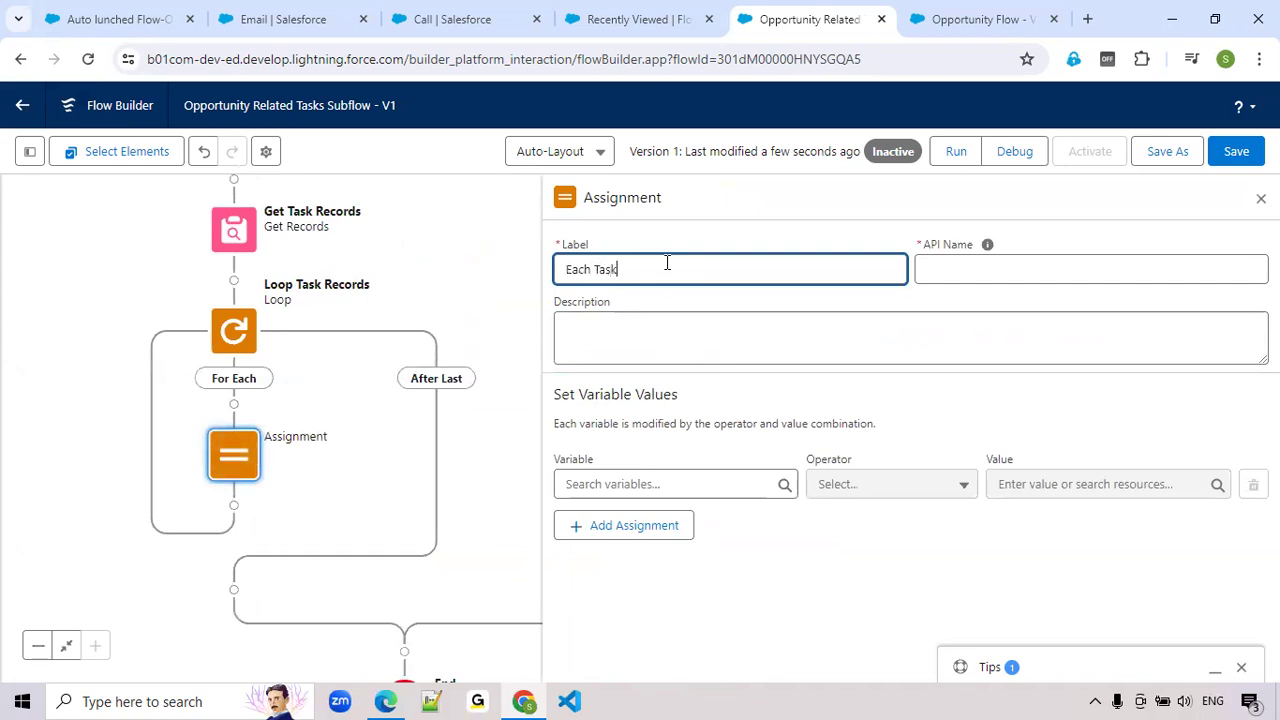
text( Task)
key(Tab)
Choose the Status field of the Loop Task Records current item as the assignment's variable
click(614, 481)
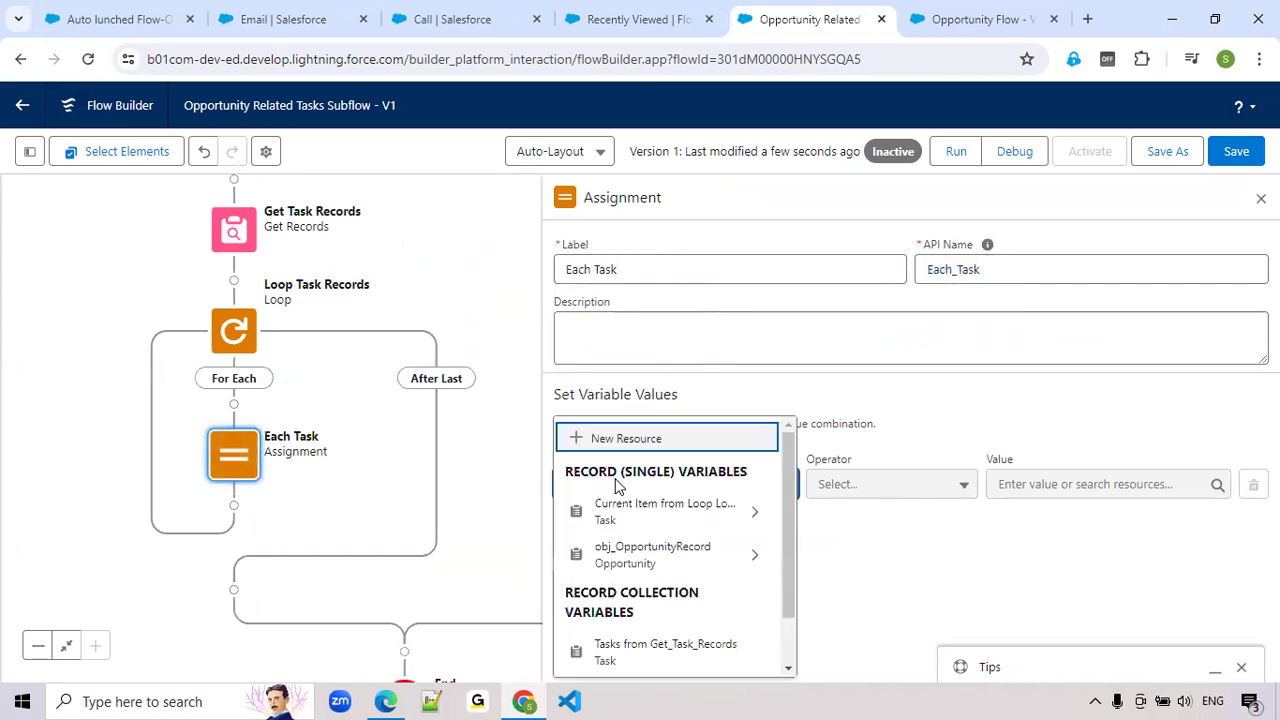
click(625, 521)
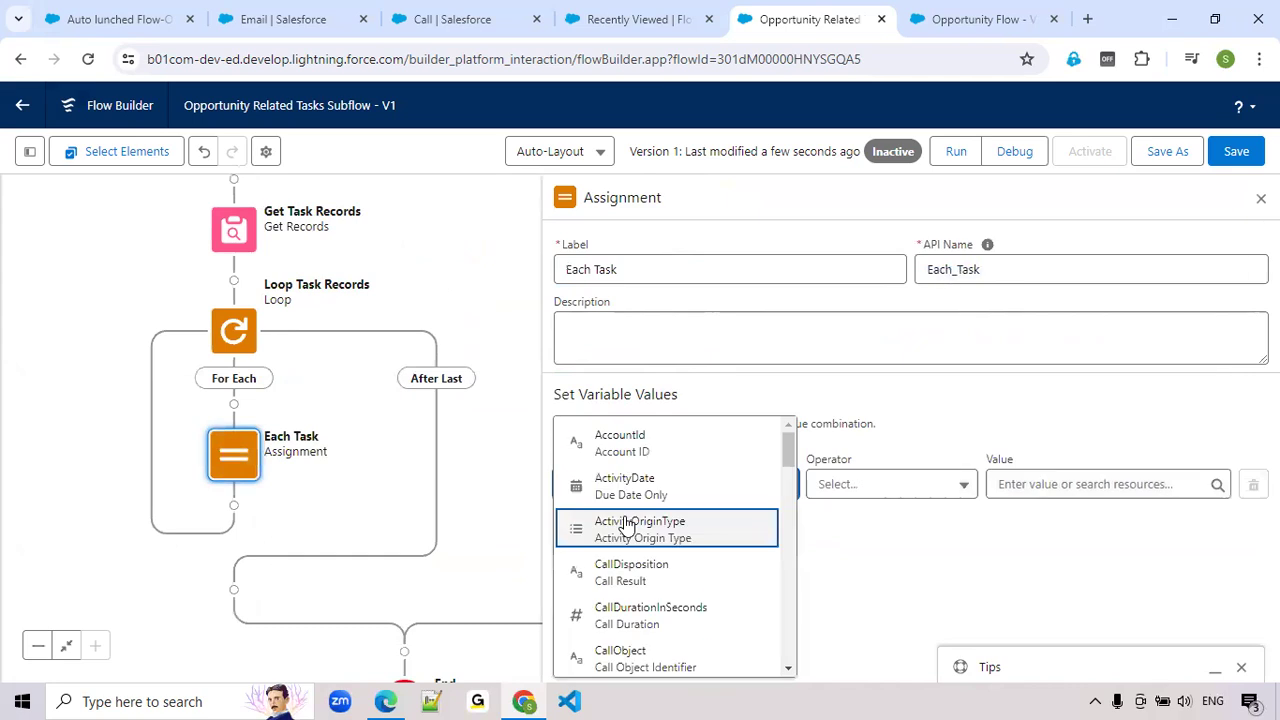
text(Sta)
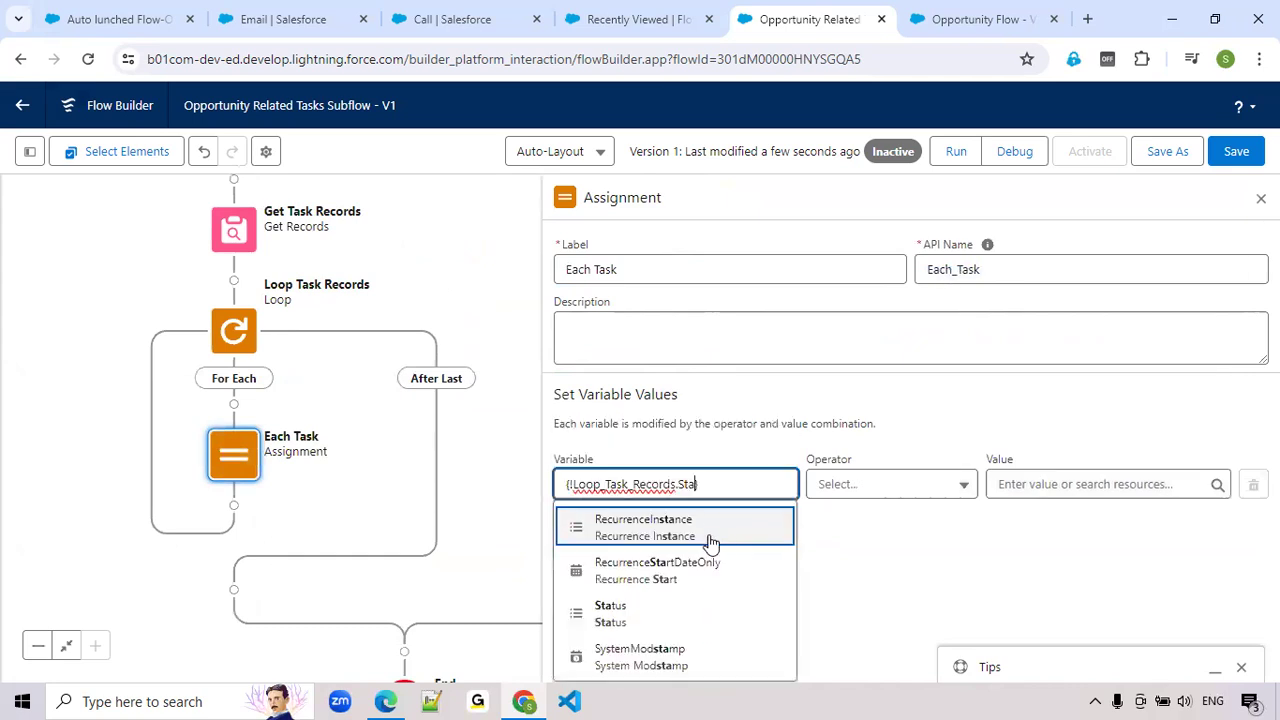
click(628, 610)
Start a new resource for the Status assignment's value and set its resource type to Formula
click(1008, 486)
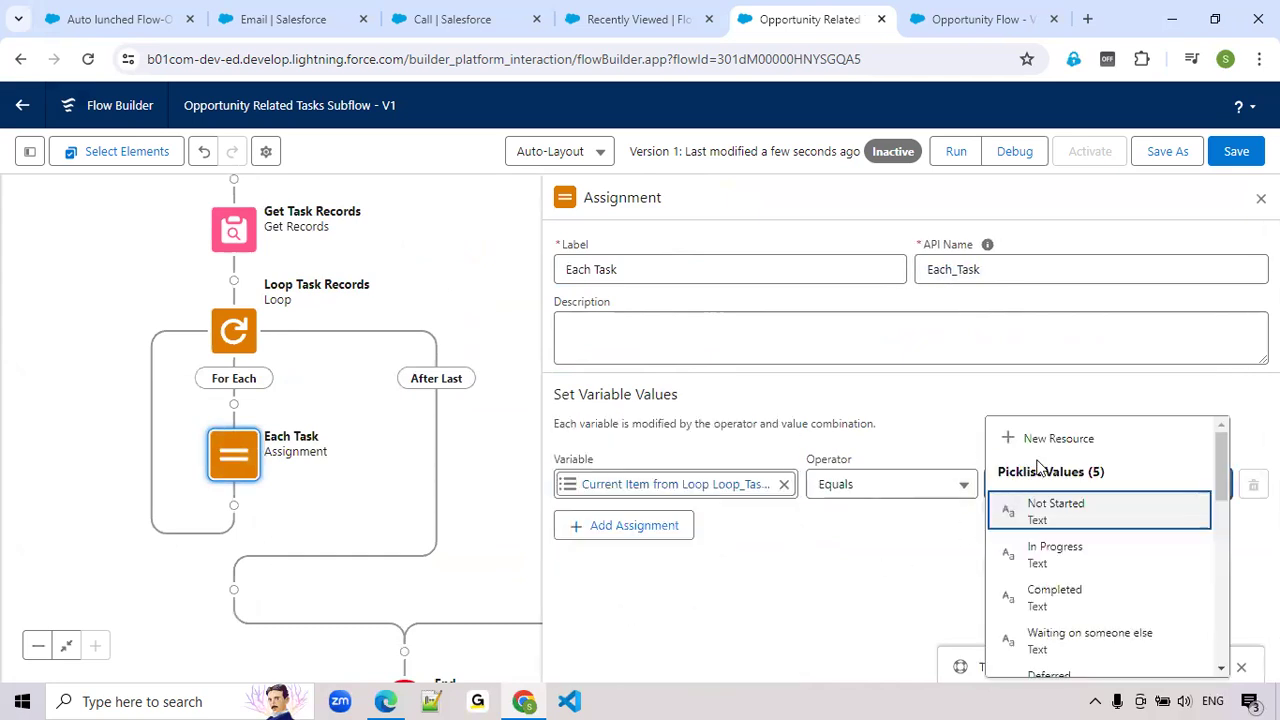
key(Return)
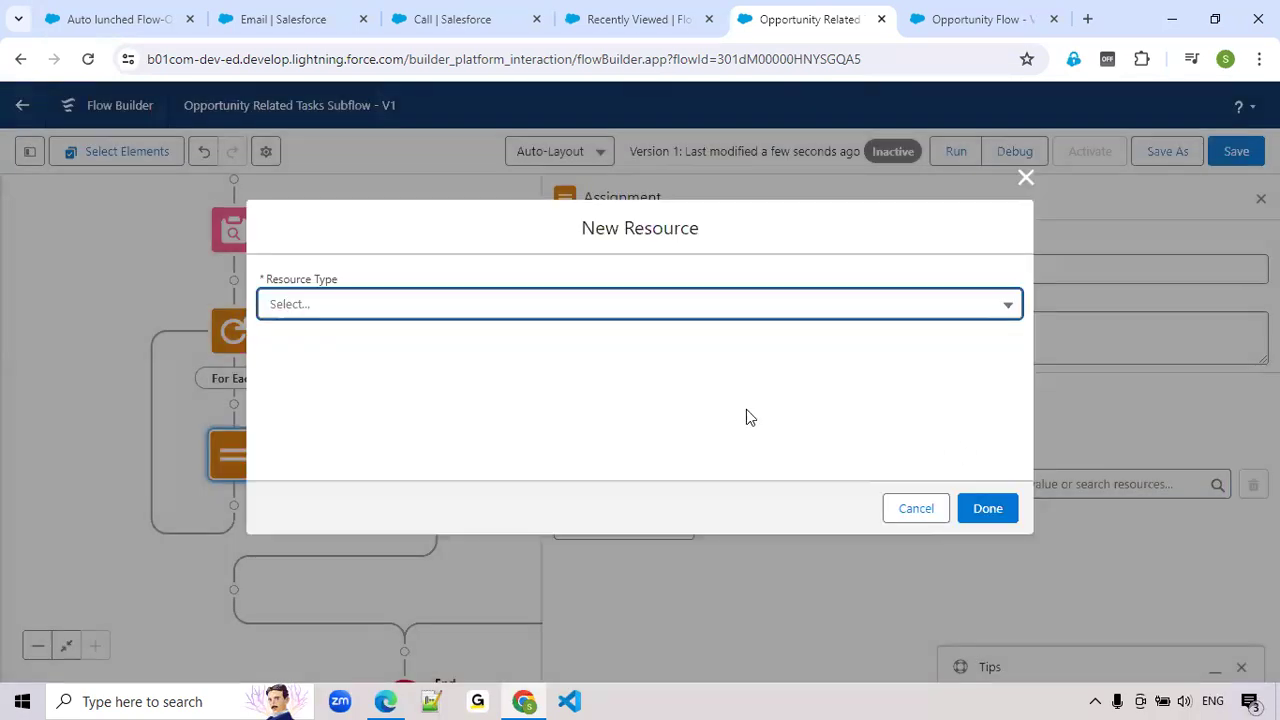
click(412, 313)
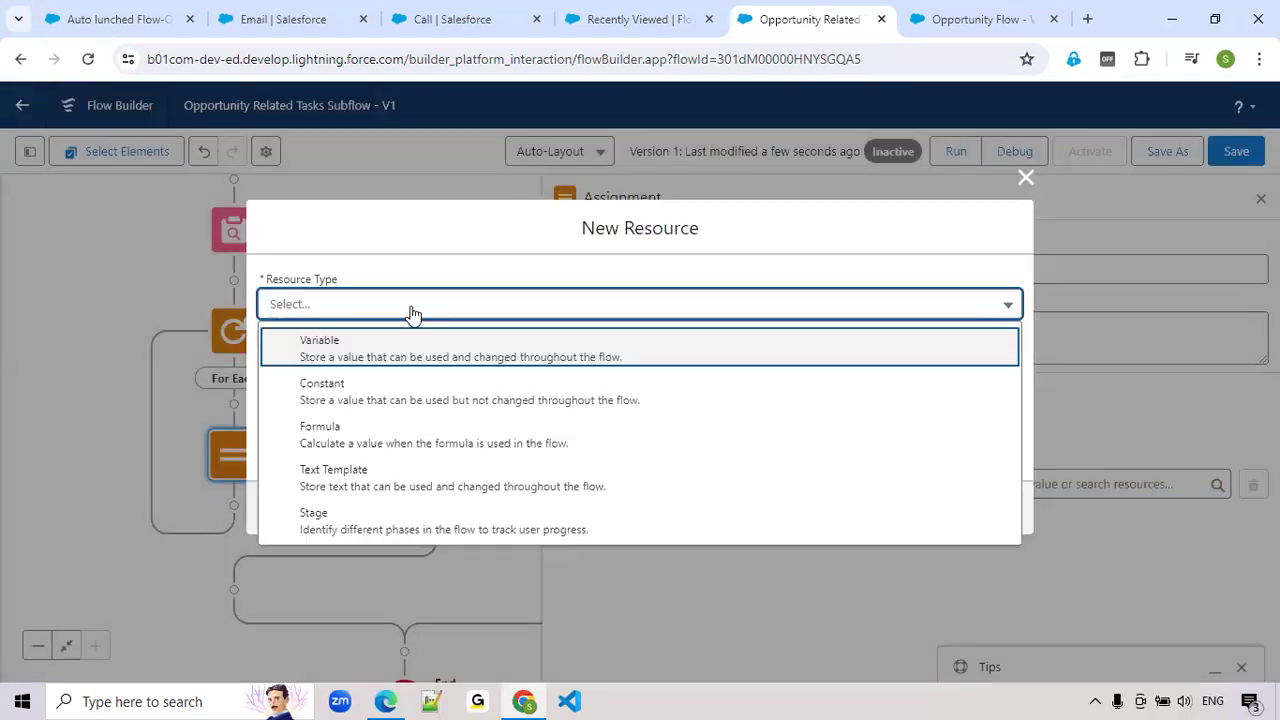
click(389, 356)
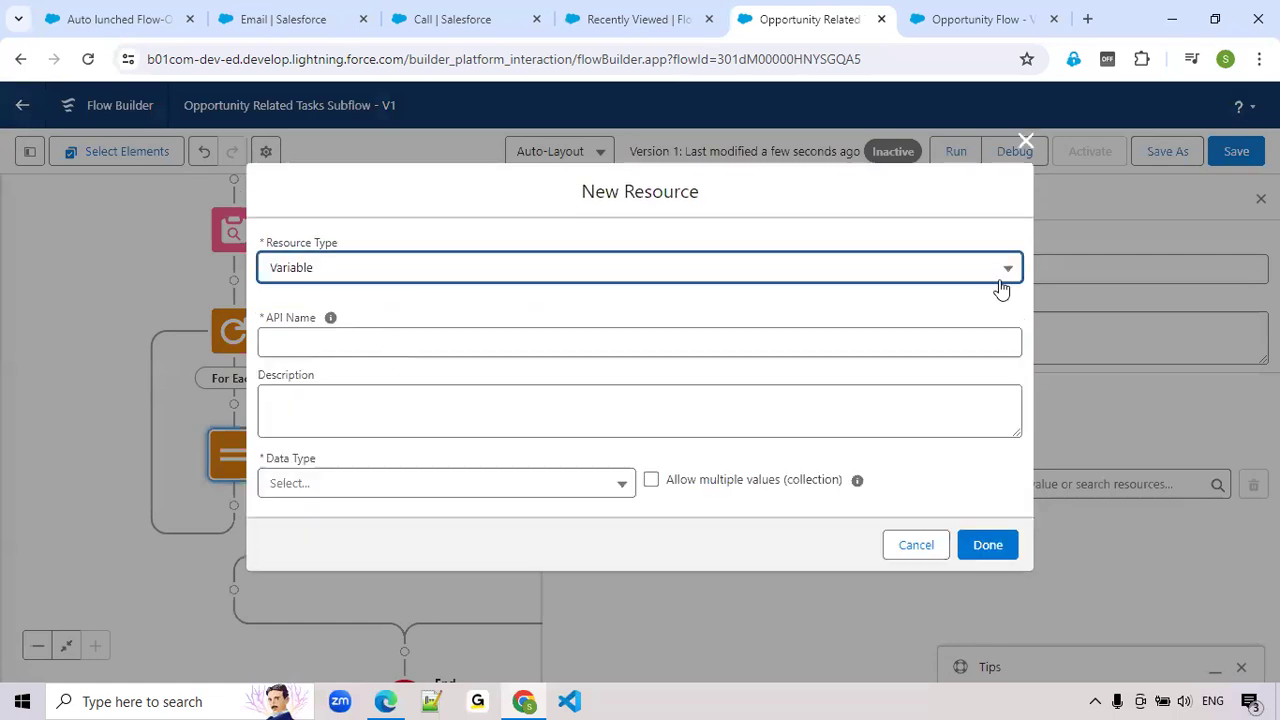
click(1000, 279)
click(362, 389)
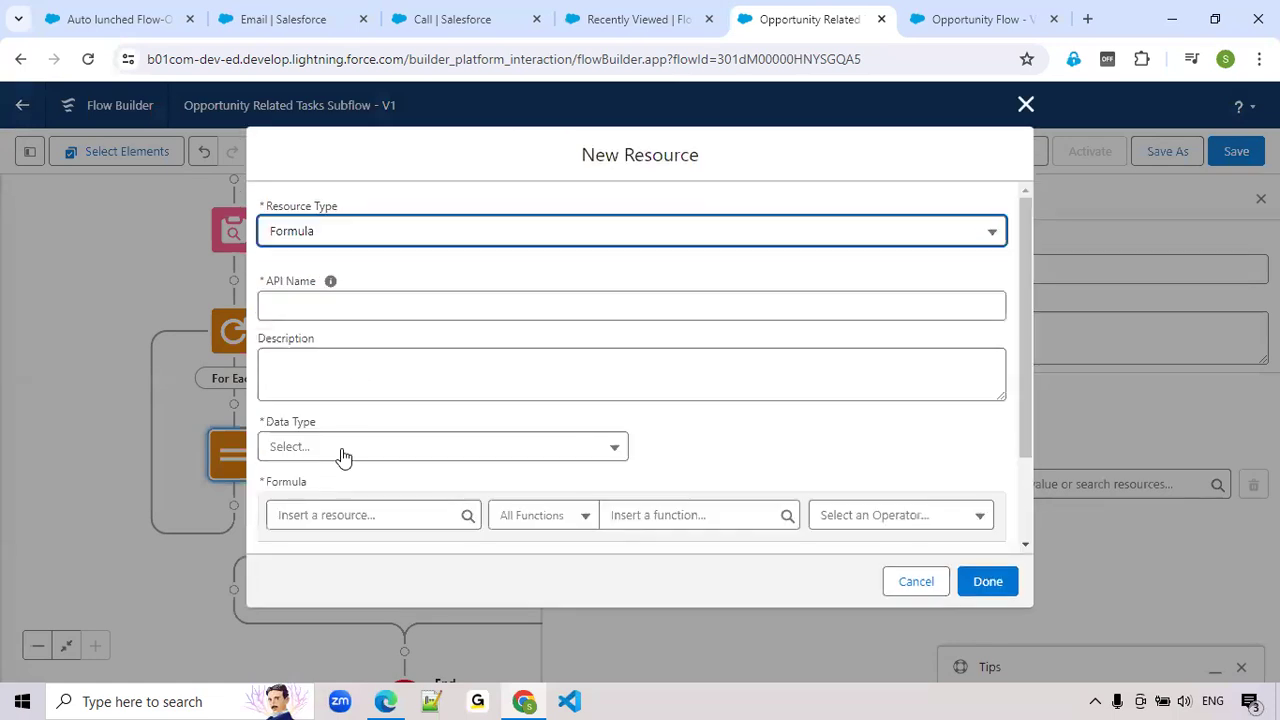
Set the formula resource's data type to Text and its API name to for_TaskStatus
click(347, 451)
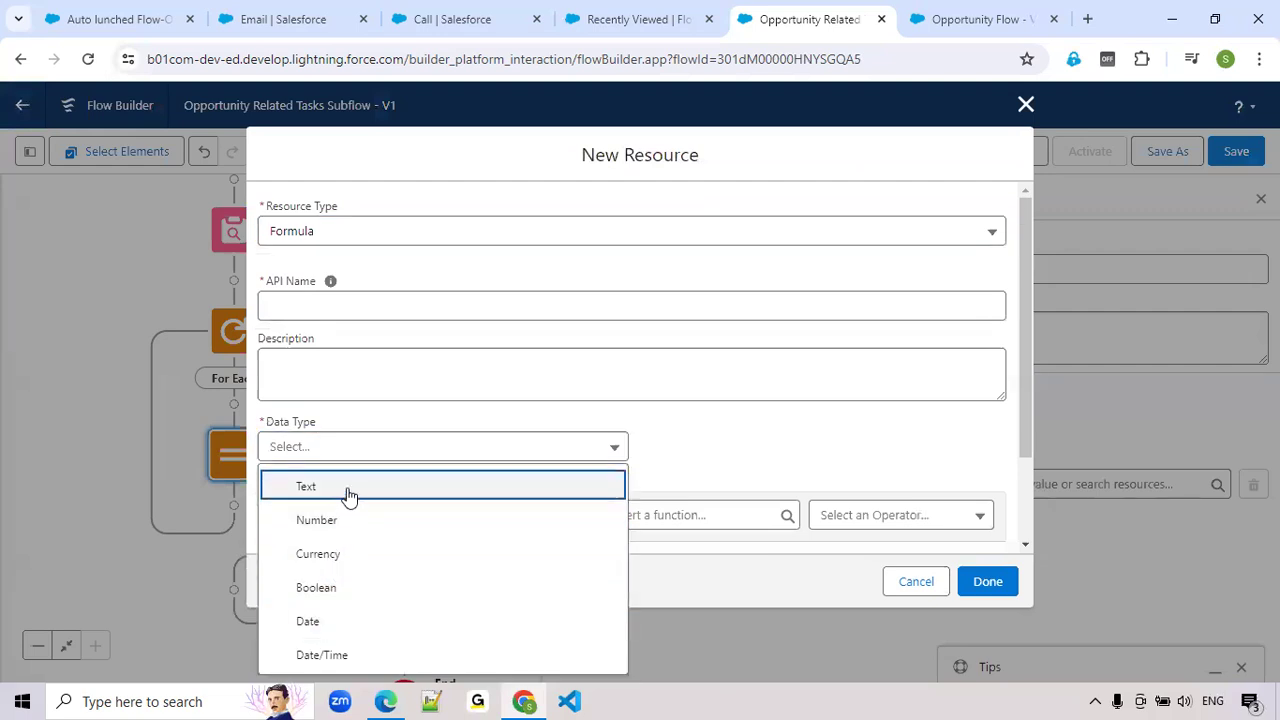
click(345, 487)
click(337, 310)
text(for)
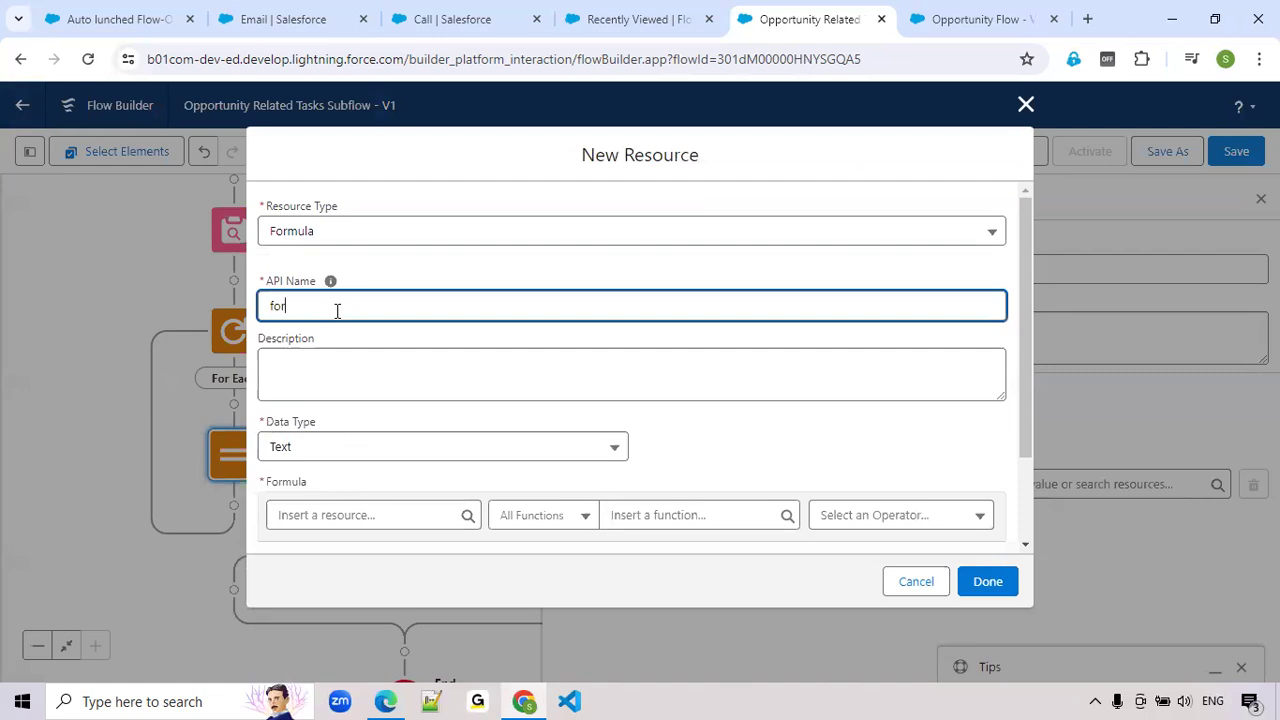
text(_TaskS)
Insert the IF function into the for_TaskStatus formula and clear its logical_test placeholder
scroll(444, 525, down, 2)
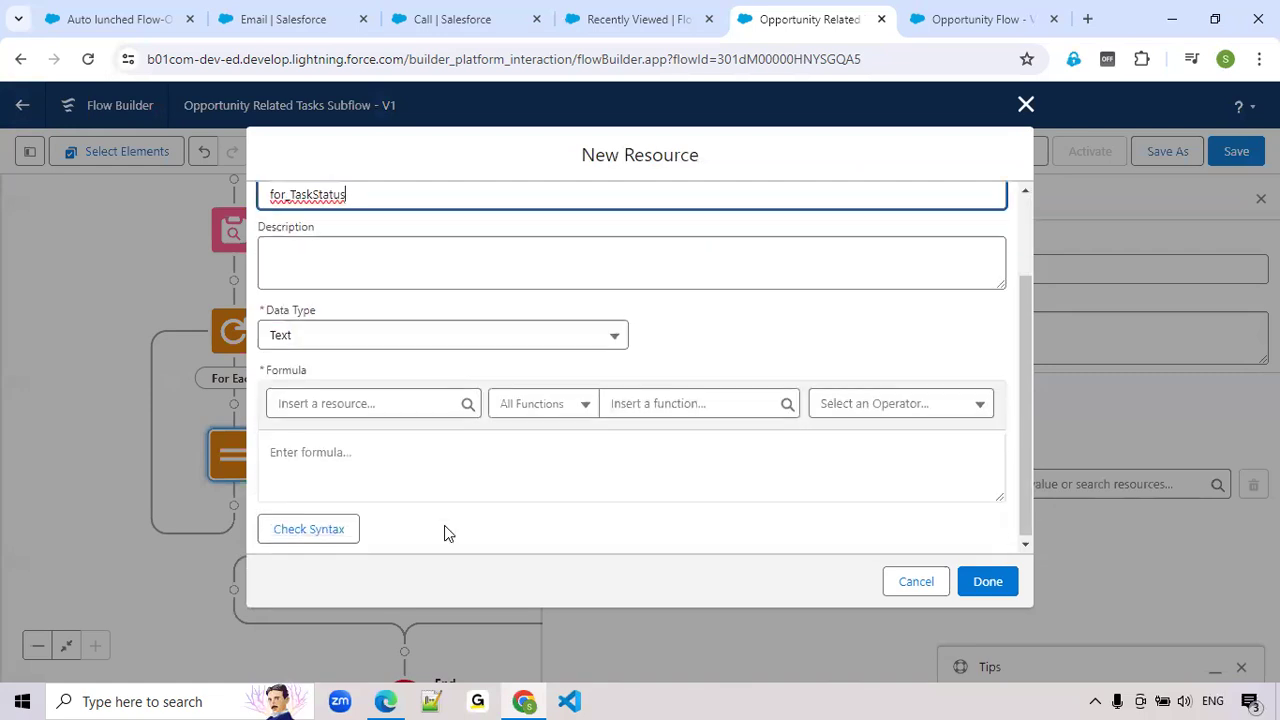
click(646, 412)
text(if)
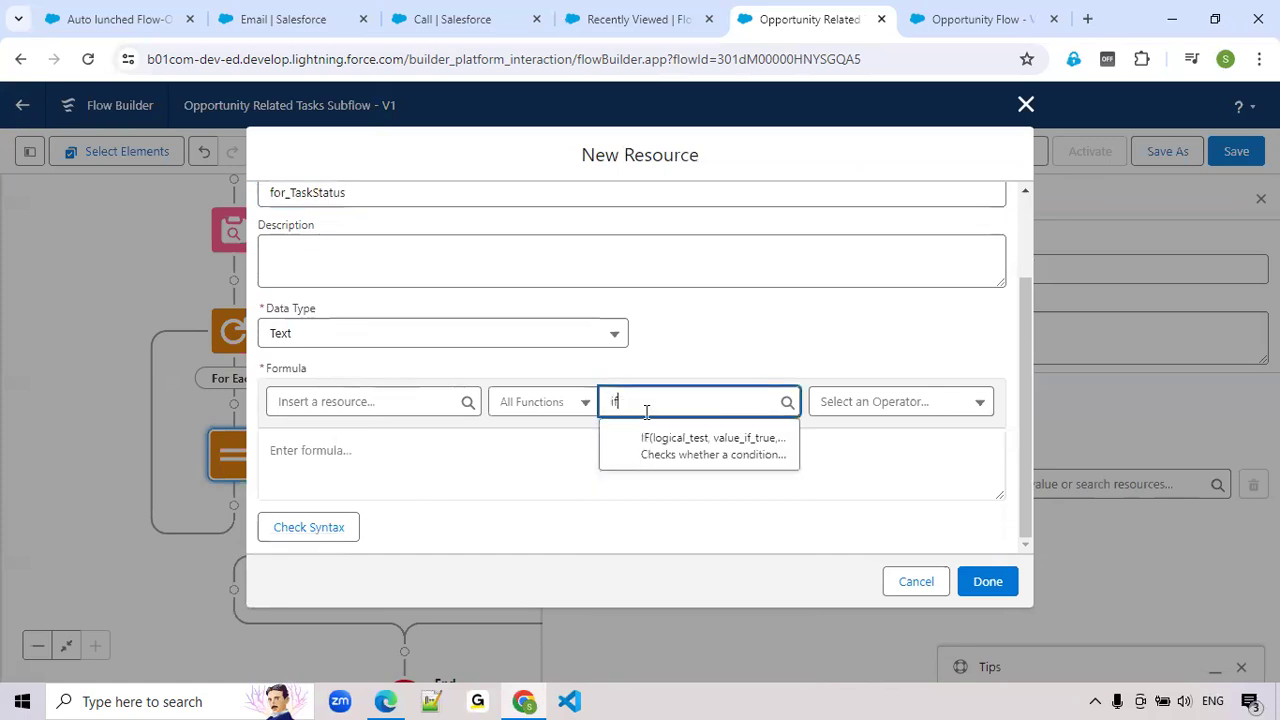
click(670, 455)
double_click(322, 450)
key(BackSpace)
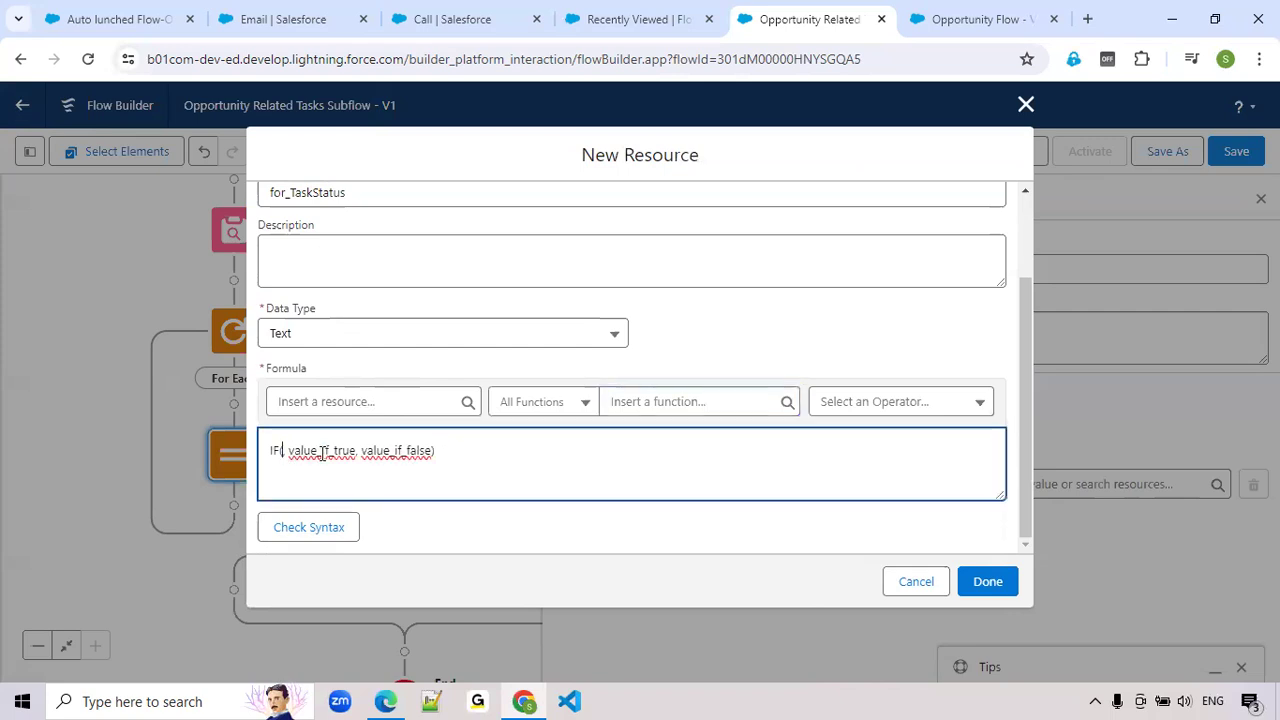
Insert the ISPICKVAL function as the logical test of the IF formula
click(650, 405)
text(is)
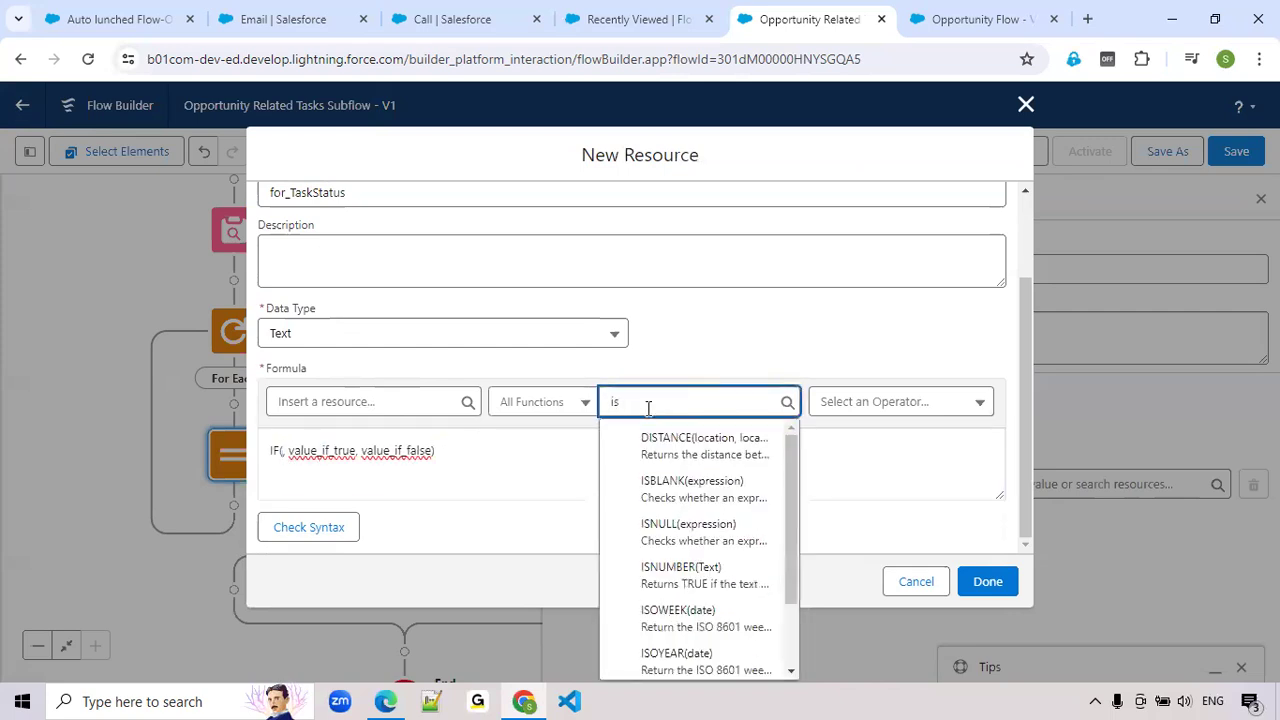
text(p)
click(656, 447)
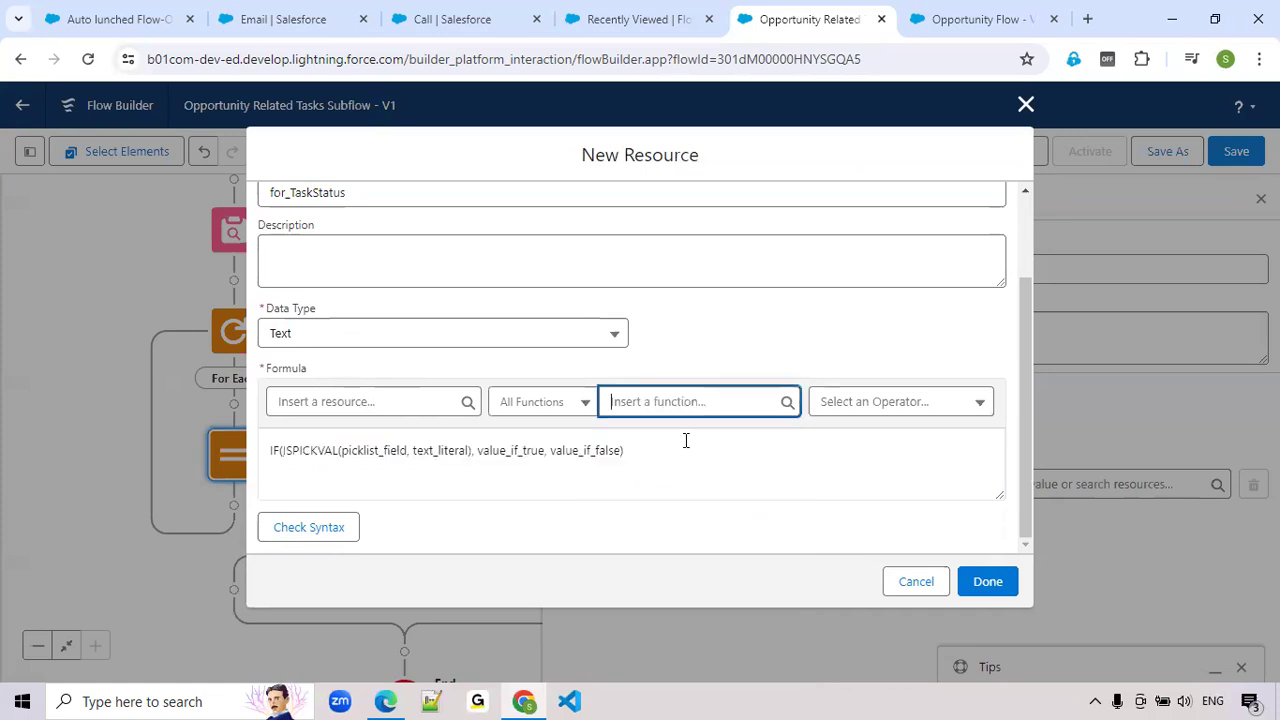
Replace the picklist_field placeholder in ISPICKVAL with the StageName field of obj_OpportunityRecord
click(366, 457)
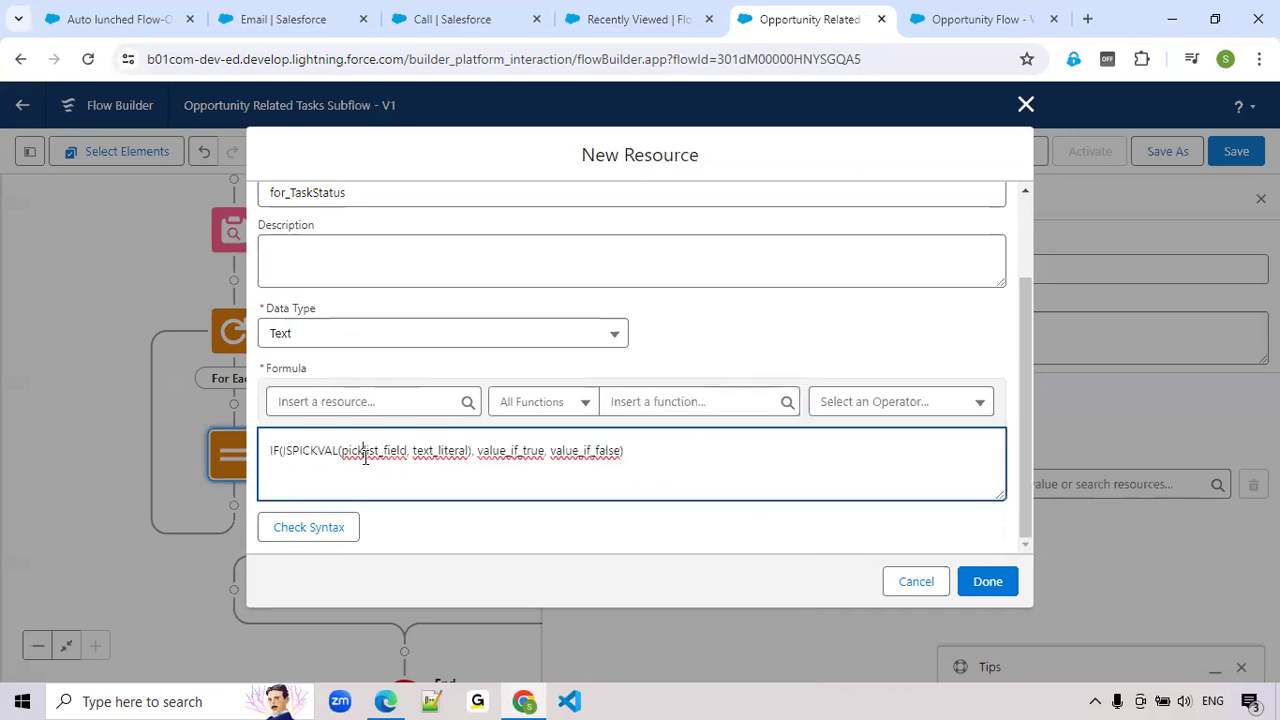
double_click(365, 457)
key(BackSpace)
click(406, 401)
text(sta)
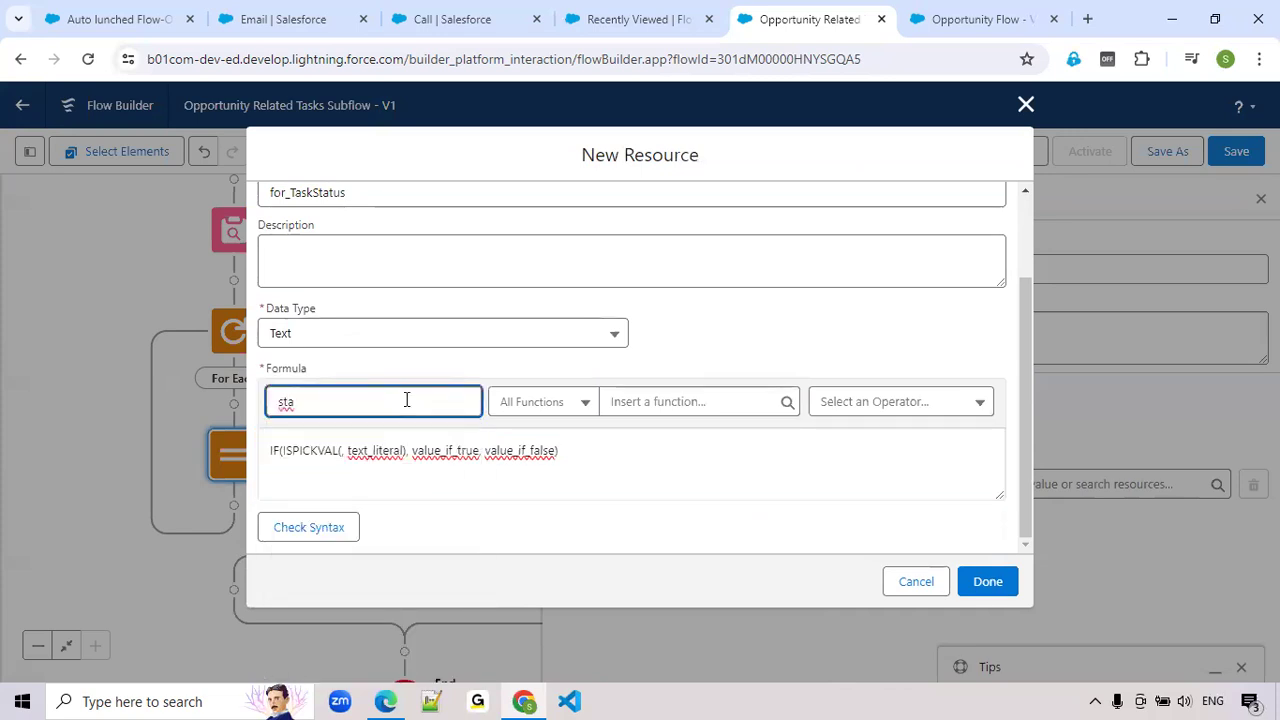
key(BackSpace)
key(BackSpace)
key(BackSpace)
text(ob)
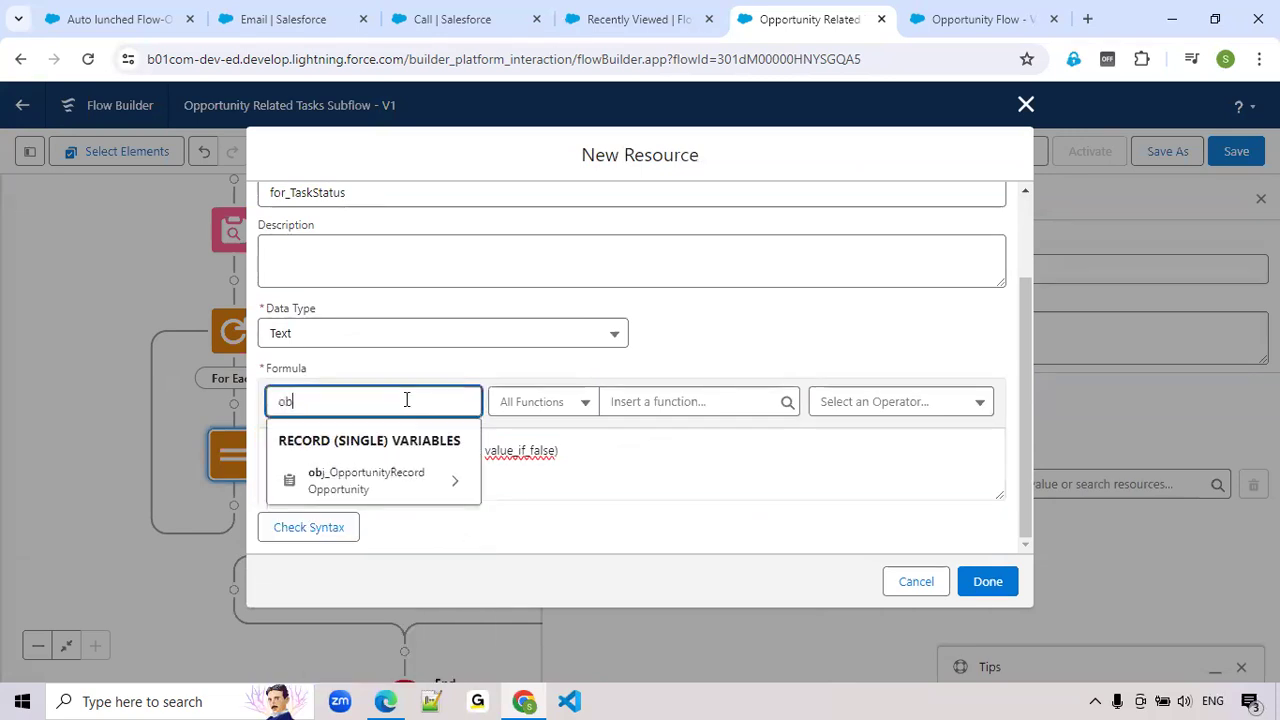
click(357, 484)
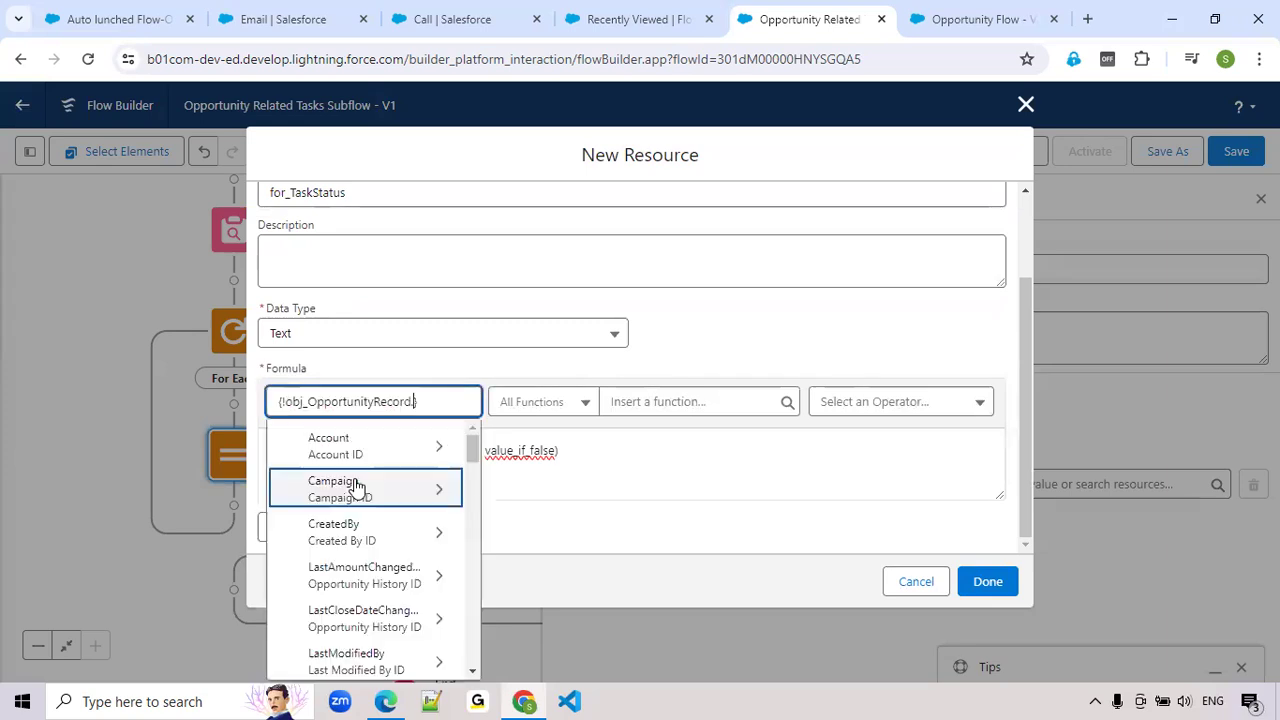
text(St)
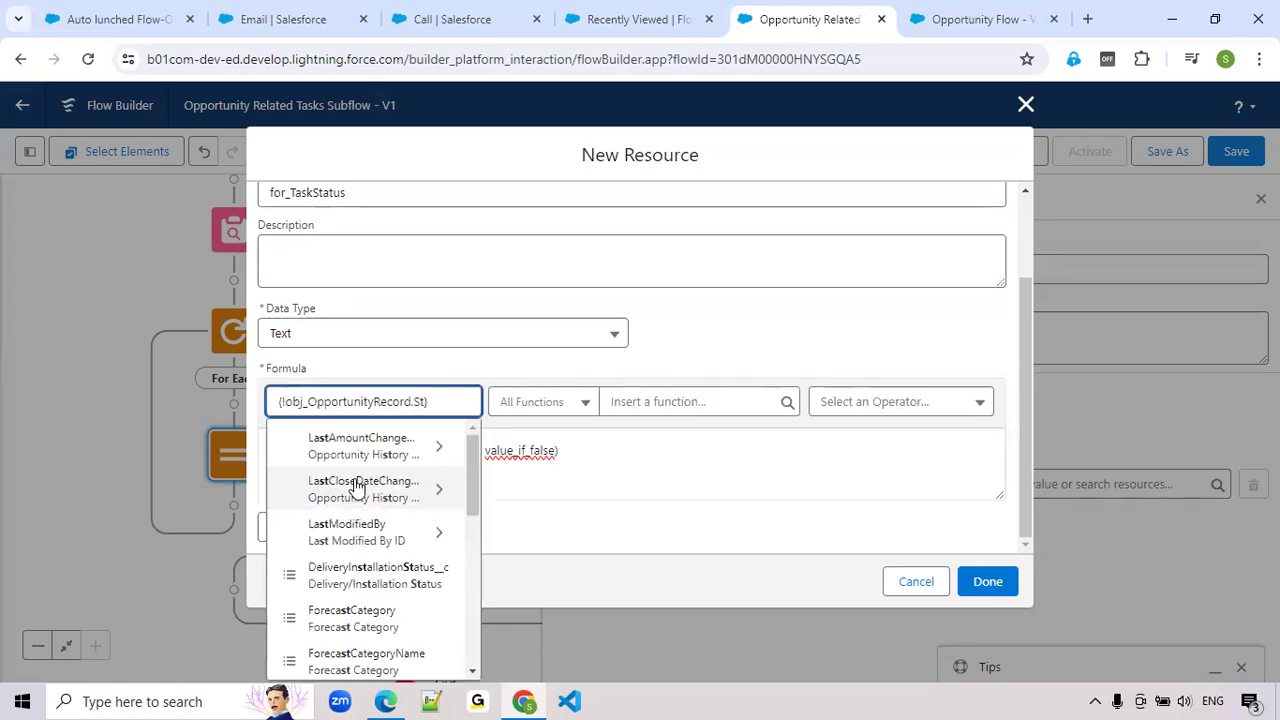
text(age)
click(352, 484)
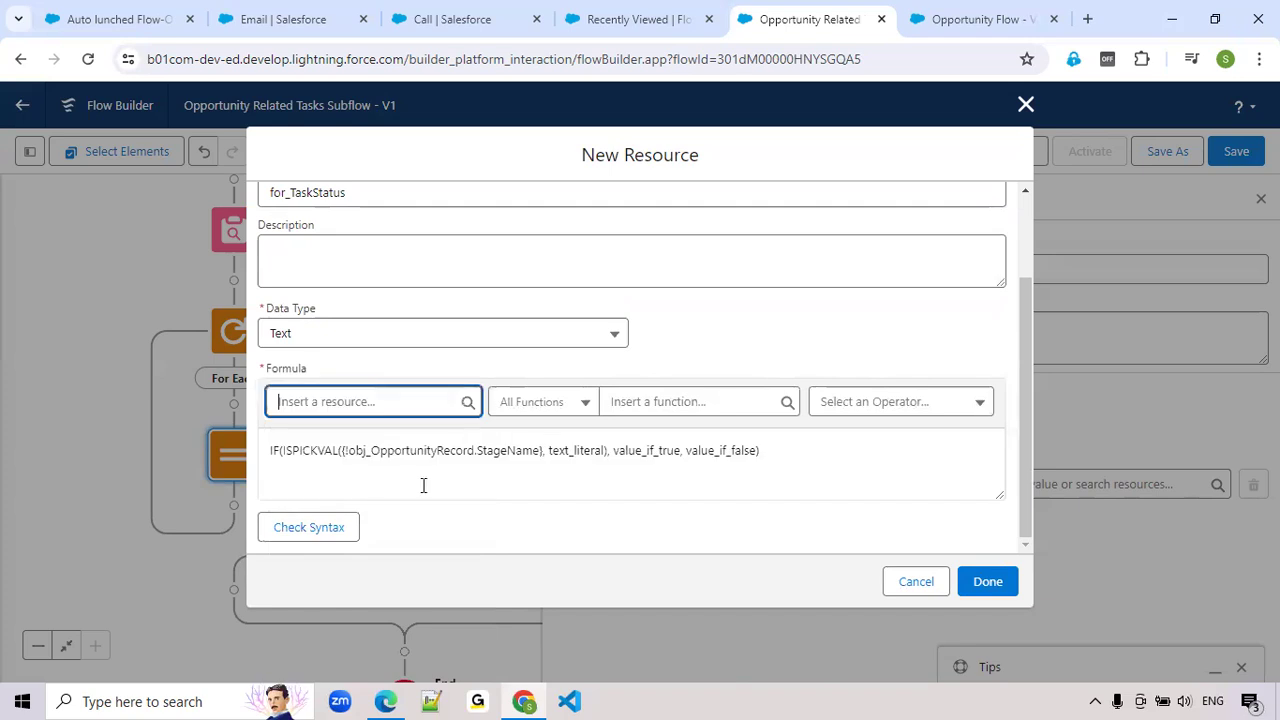
Replace the text_literal placeholder in ISPICKVAL with 'Closed Won'
double_click(581, 455)
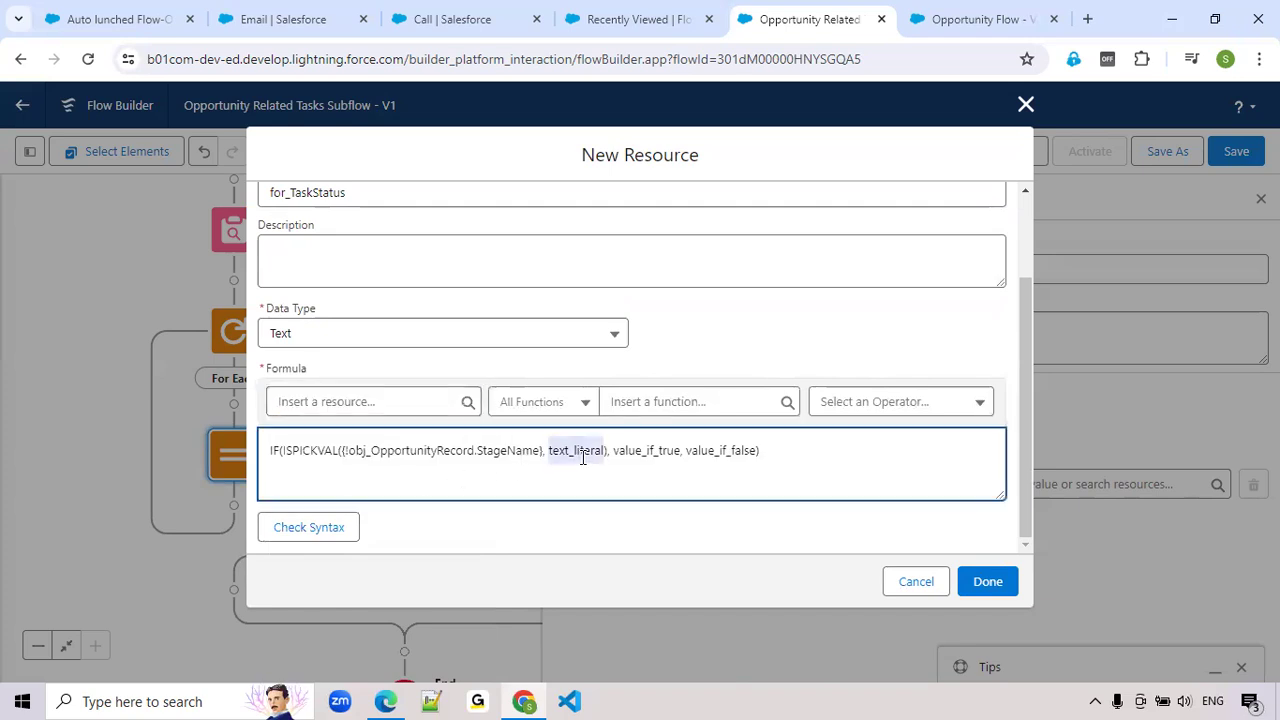
key(BackSpace)
text('Closed Won)
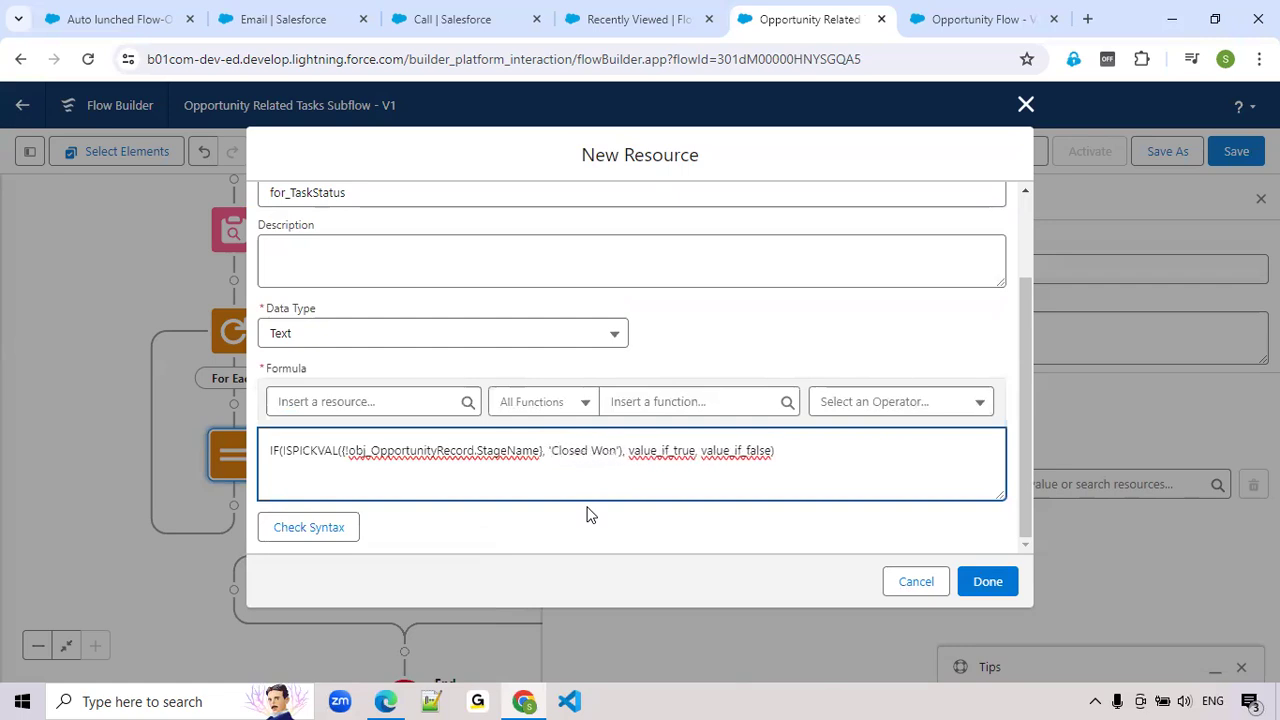
text(')
Replace the value_if_true placeholder in the IF formula with 'Completed'
double_click(665, 450)
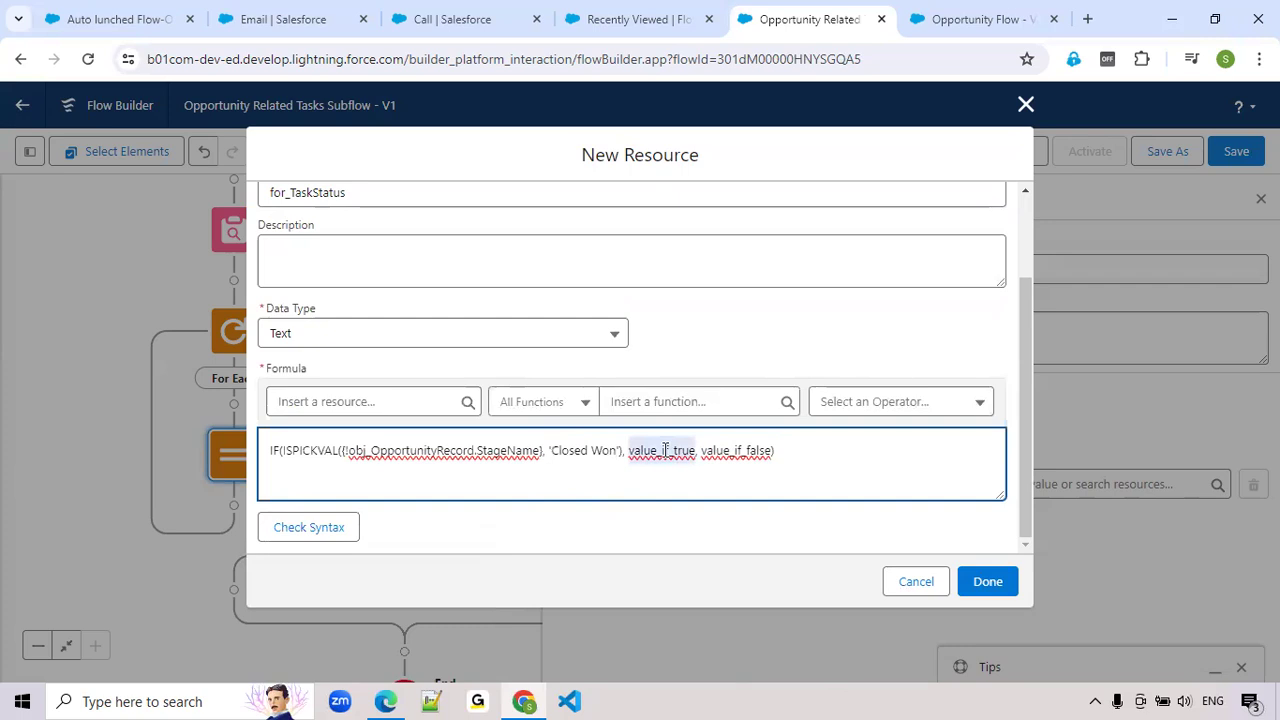
text(')
text(Completed)
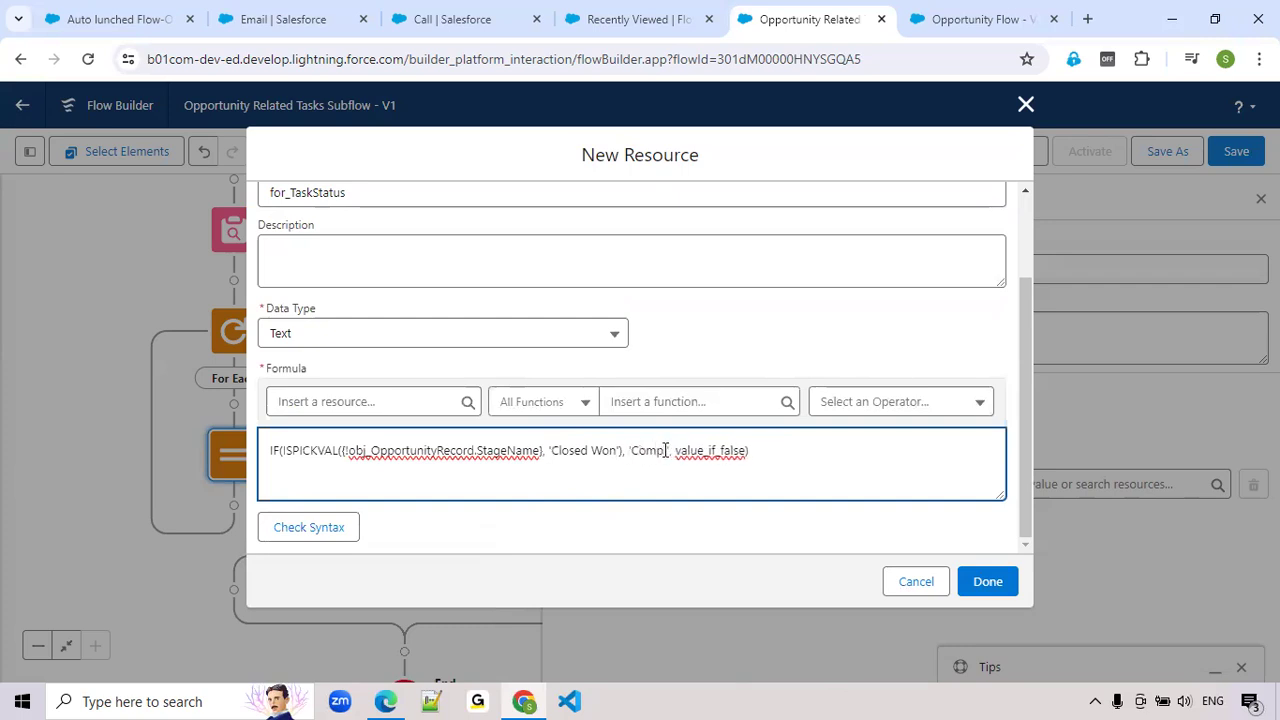
Replace the value_if_false placeholder with 'Deferred', check the formula's syntax and save the for_TaskStatus resource
double_click(727, 450)
key(BackSpace)
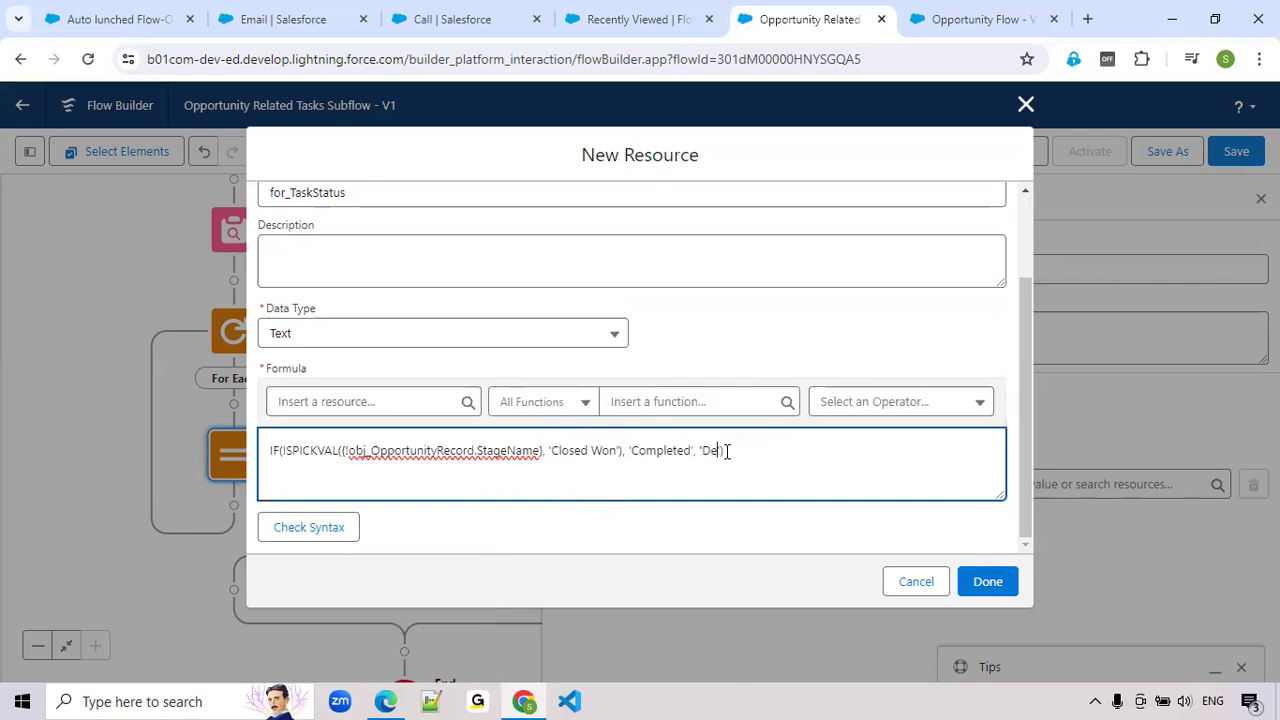
click(303, 529)
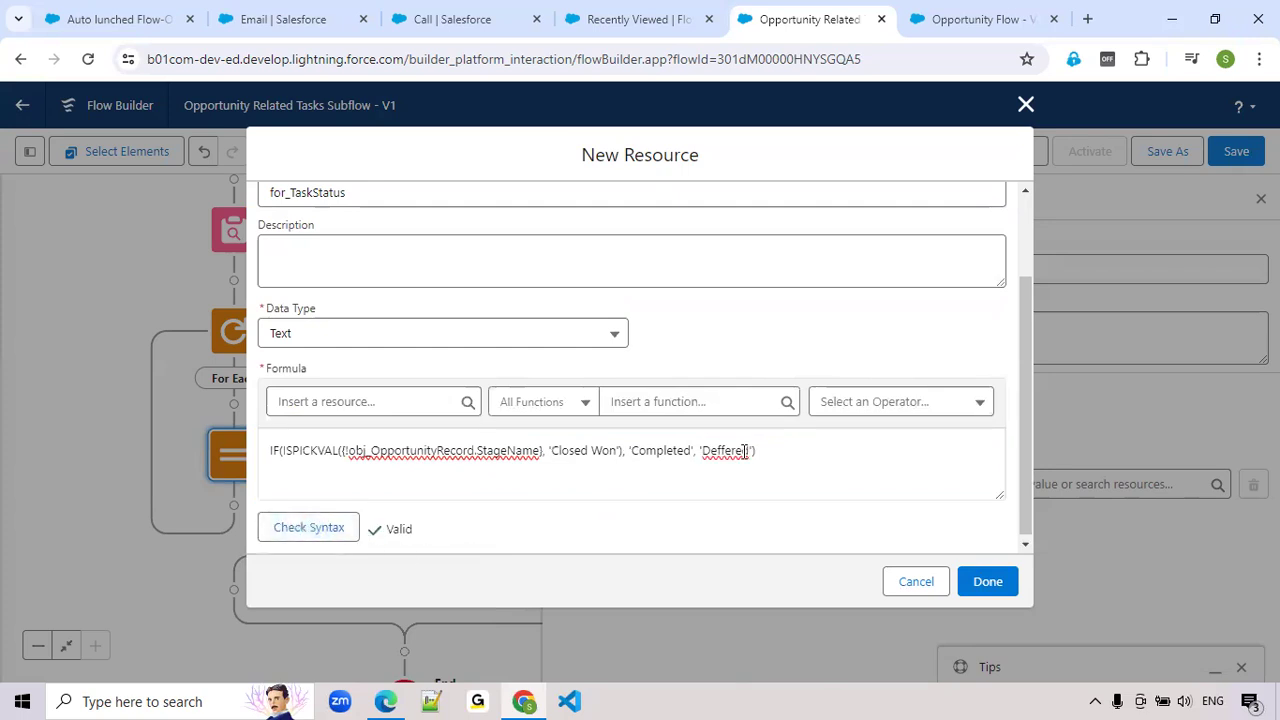
click(738, 455)
text(red)
click(292, 537)
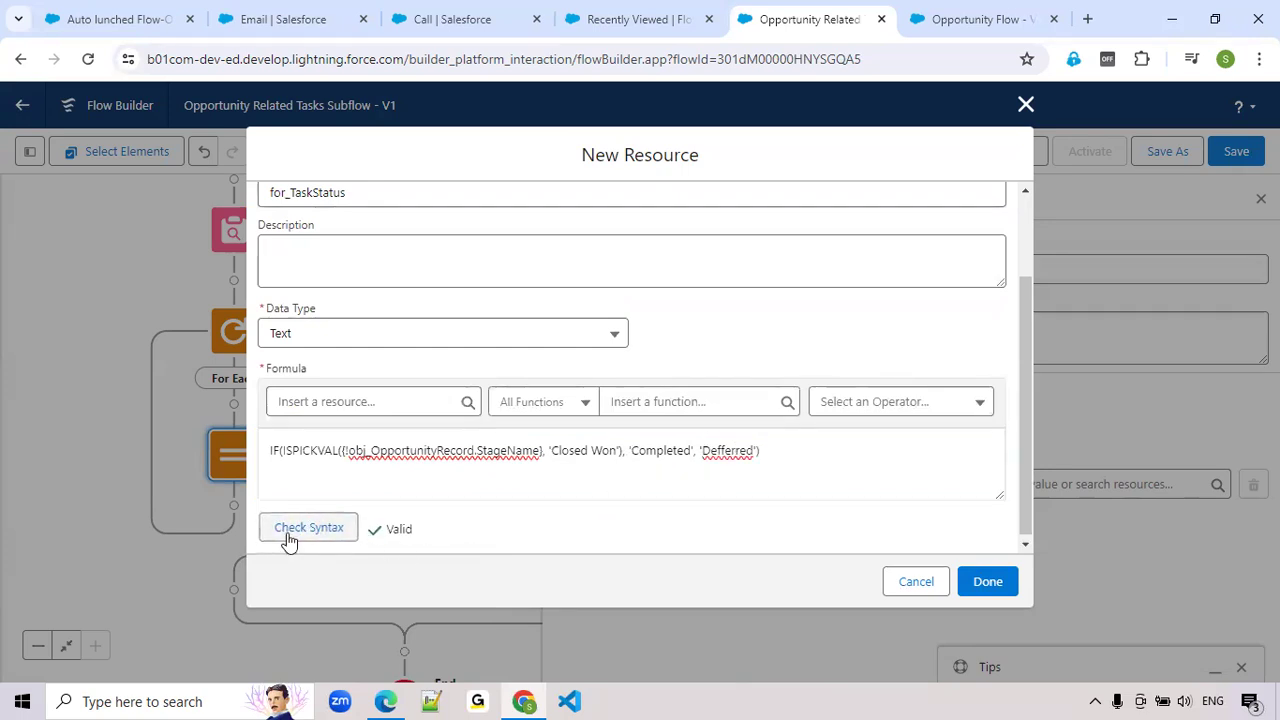
click(721, 452)
key(BackSpace)
click(312, 530)
click(1002, 589)
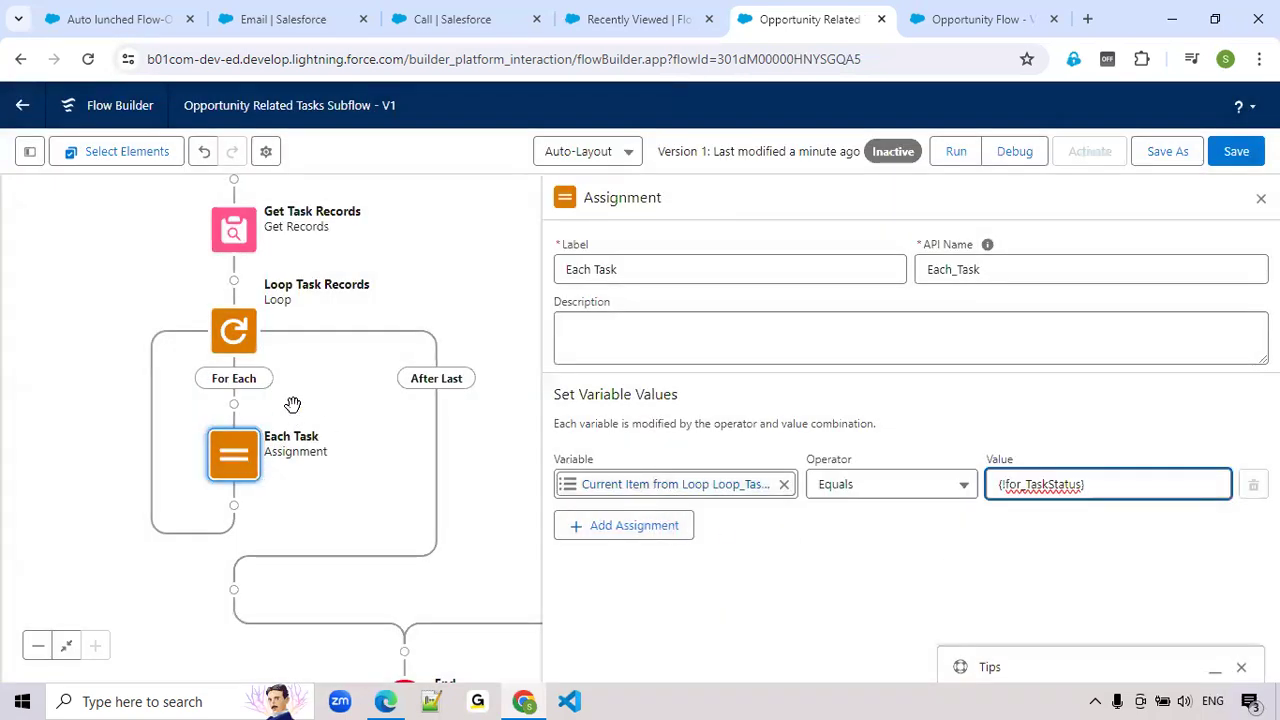
Add a second assignment row to Each Task and start a new Variable resource for it named var_TaskList
click(643, 528)
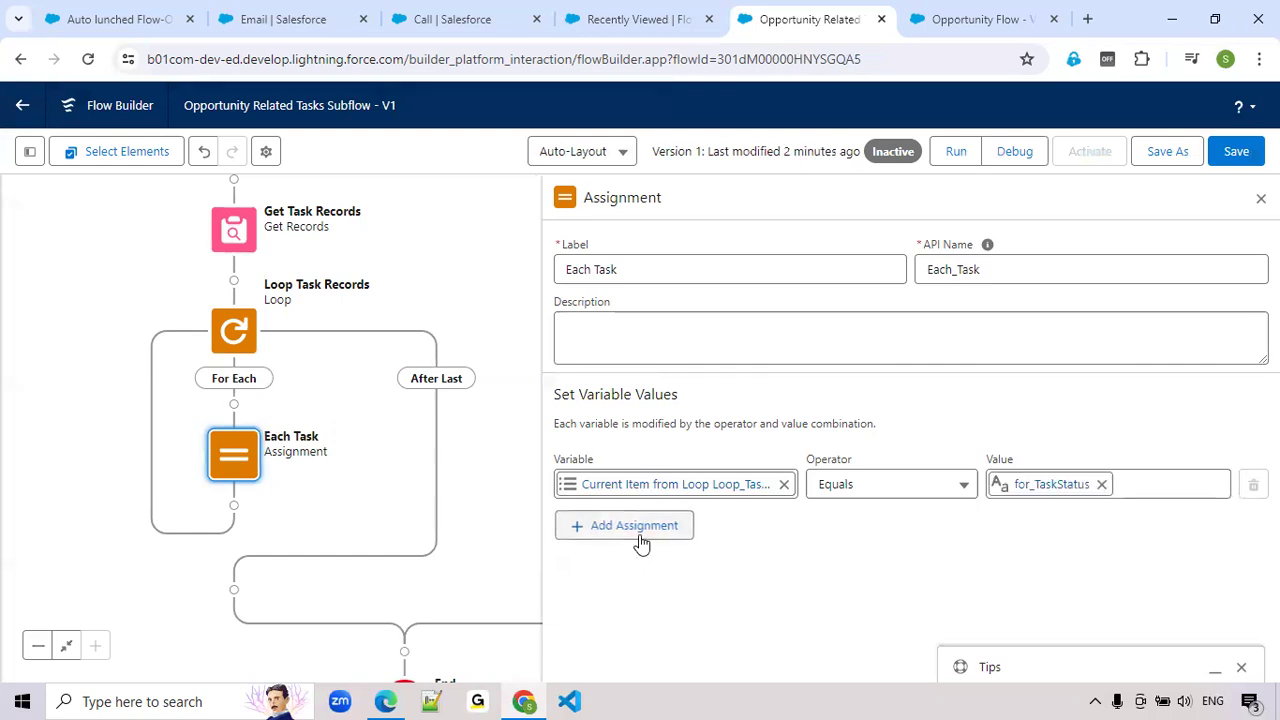
click(631, 543)
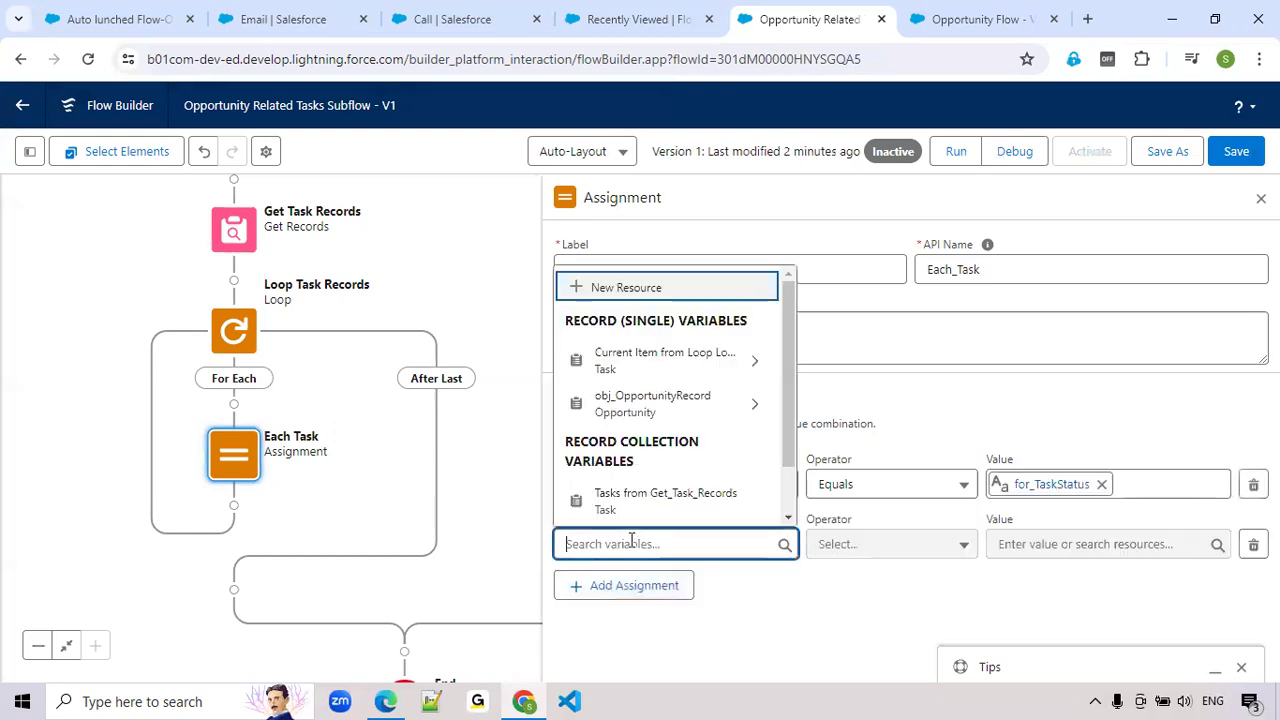
click(652, 290)
click(491, 309)
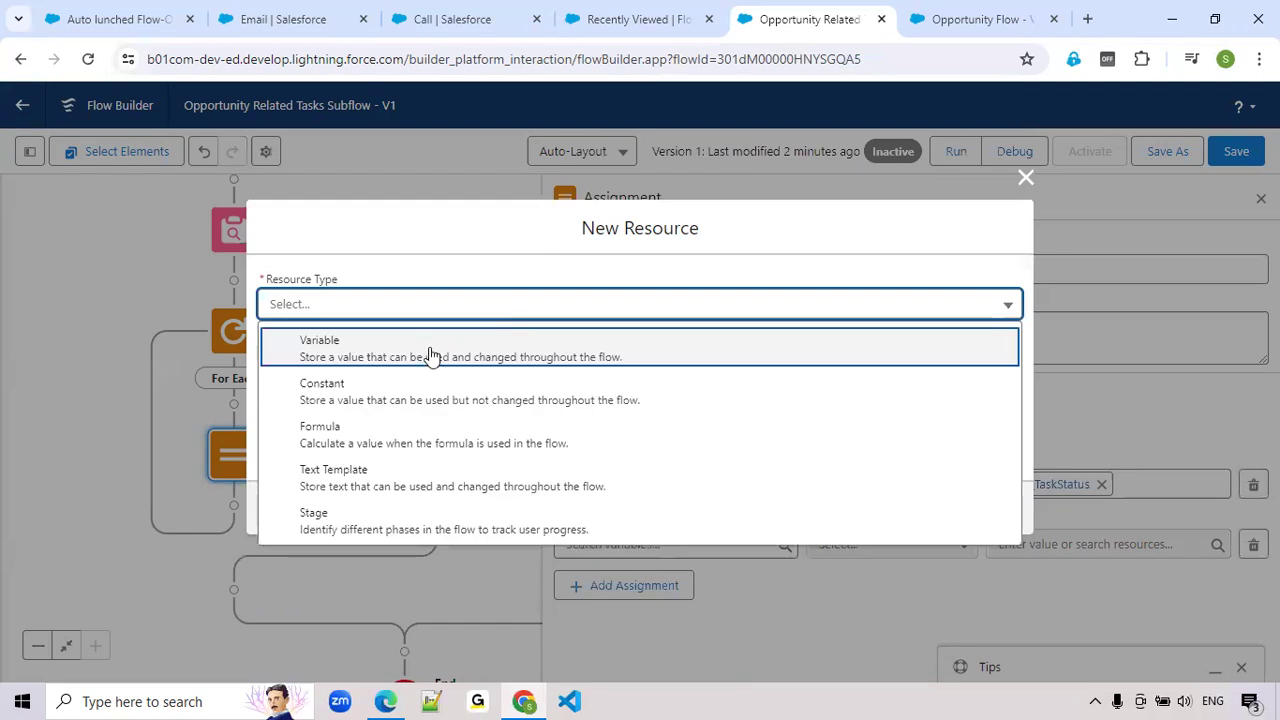
click(425, 352)
click(360, 341)
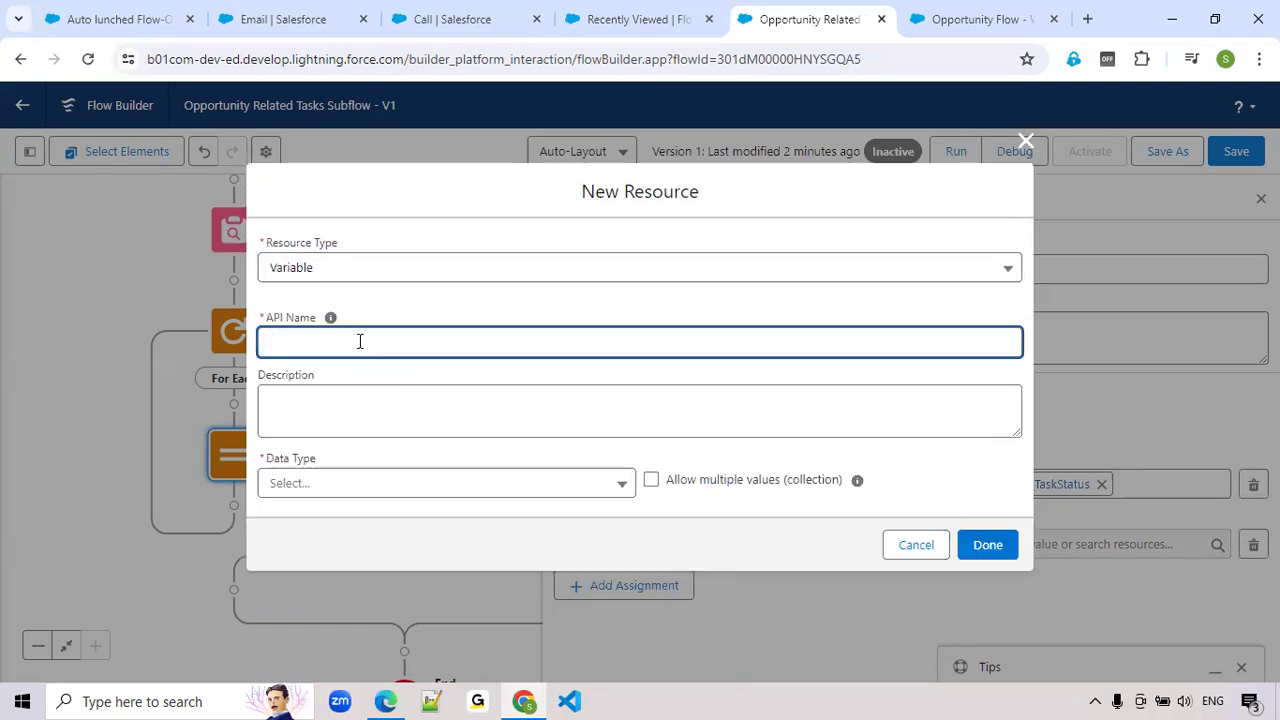
text(var_TaskList)
Define var_TaskList as a Record collection of the Task object that allows multiple values, and save the resource
click(290, 484)
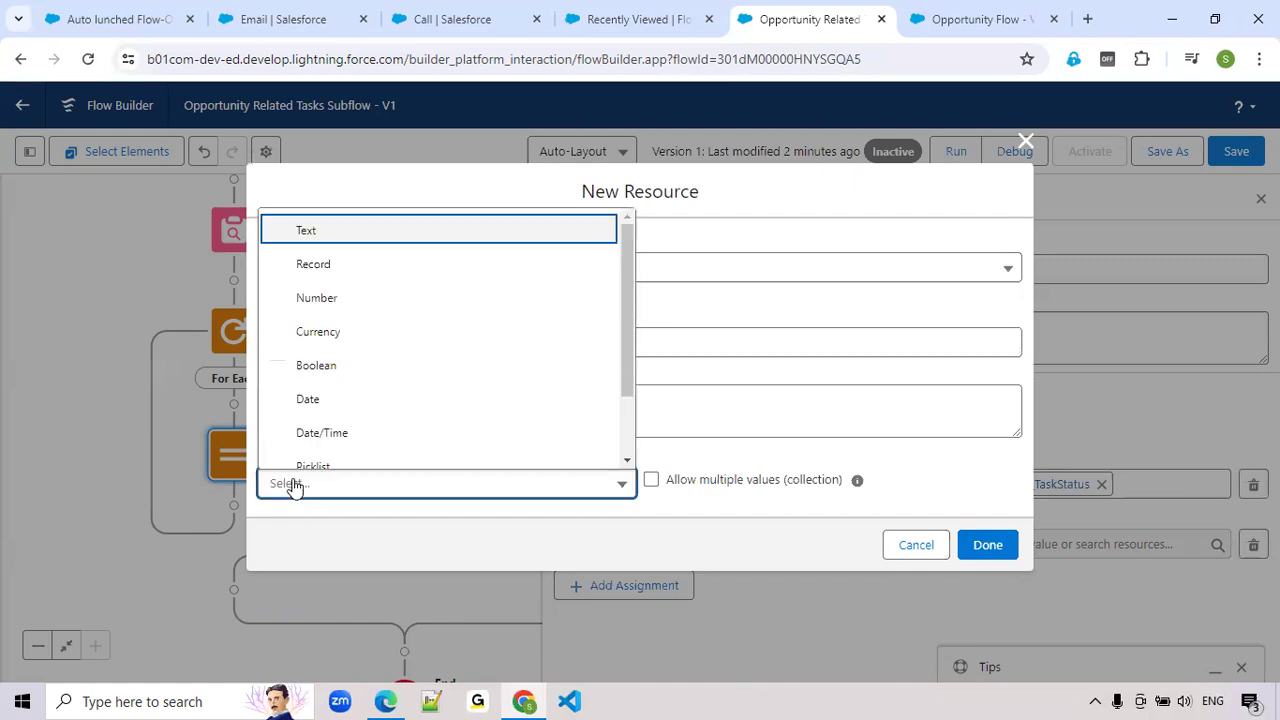
click(304, 264)
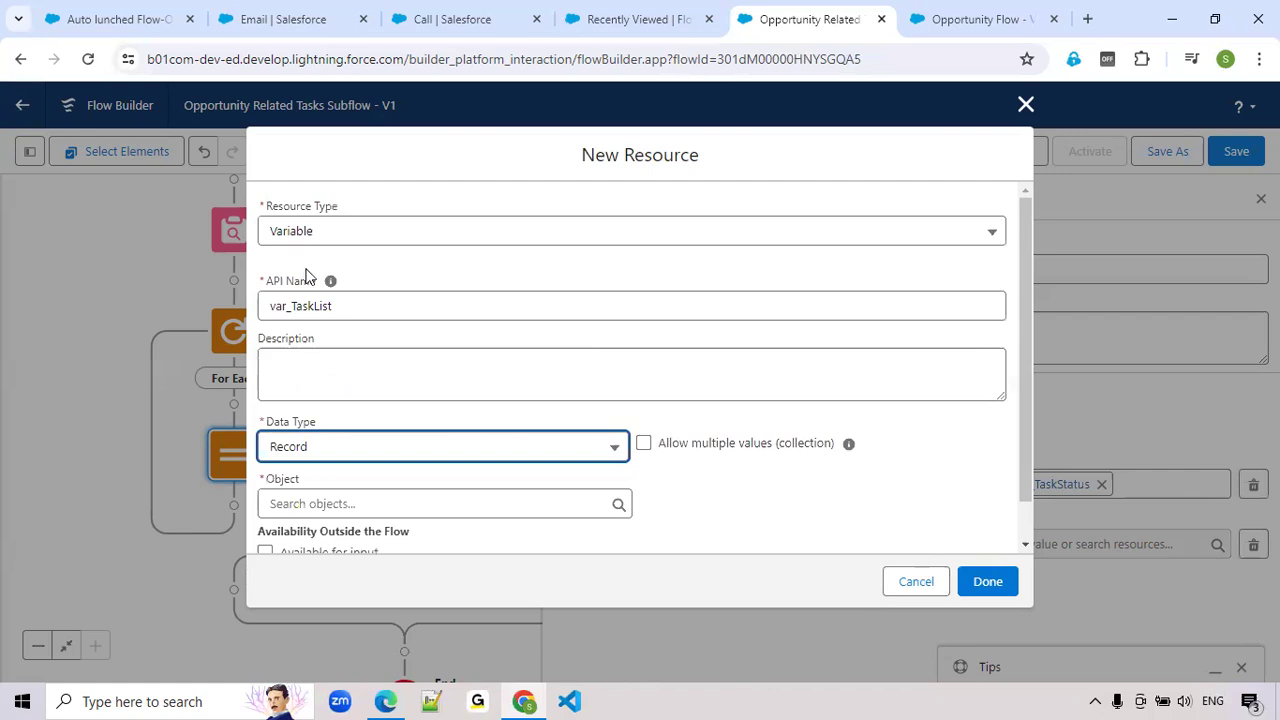
click(648, 447)
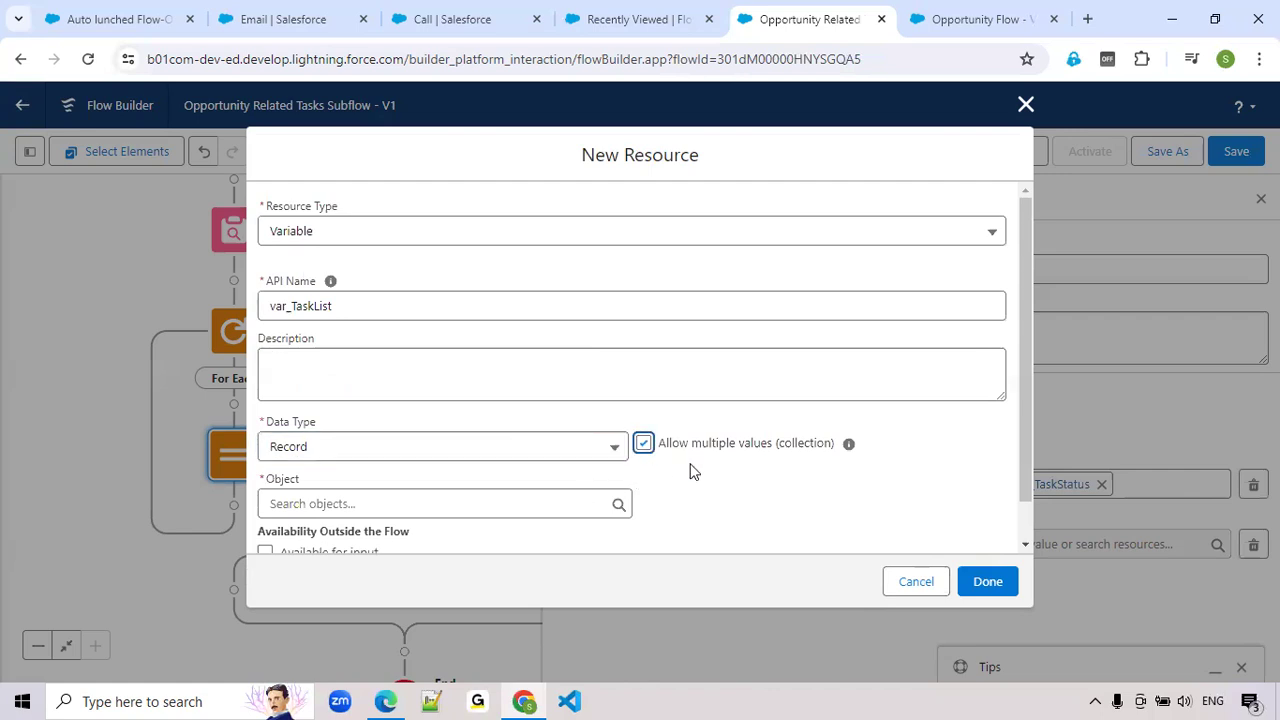
scroll(689, 491, down, 1)
click(390, 450)
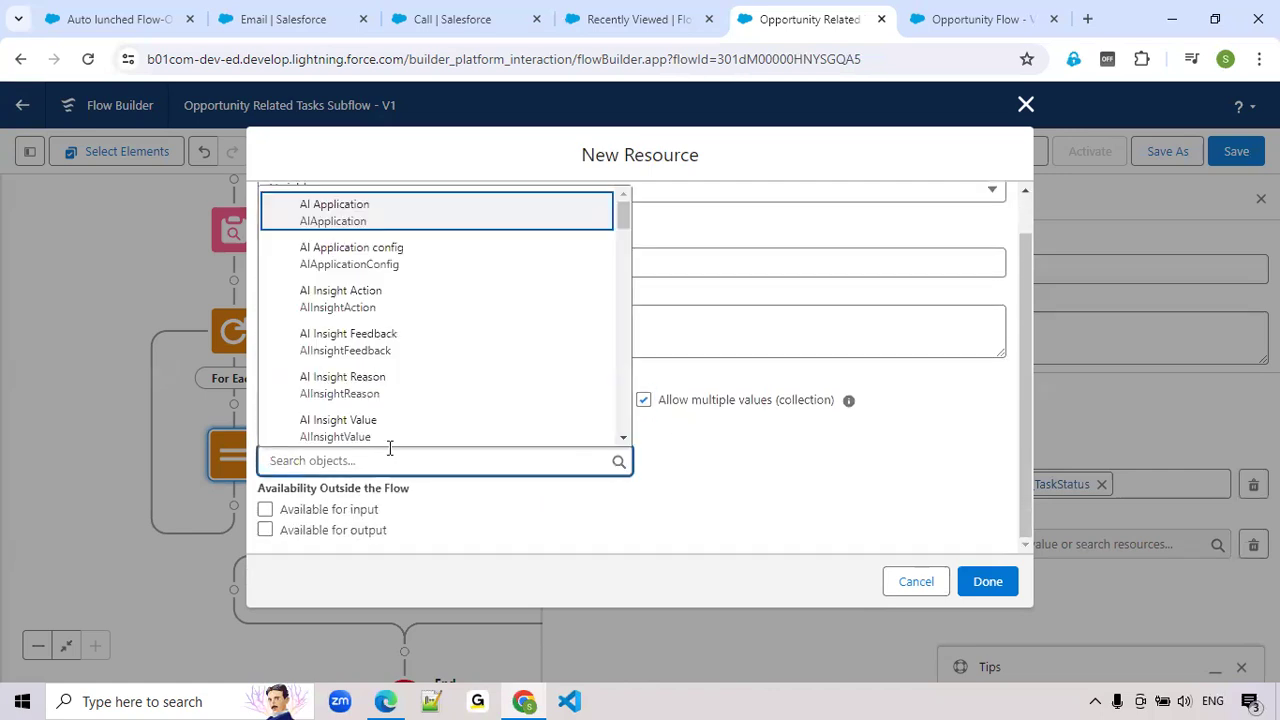
text(Tas)
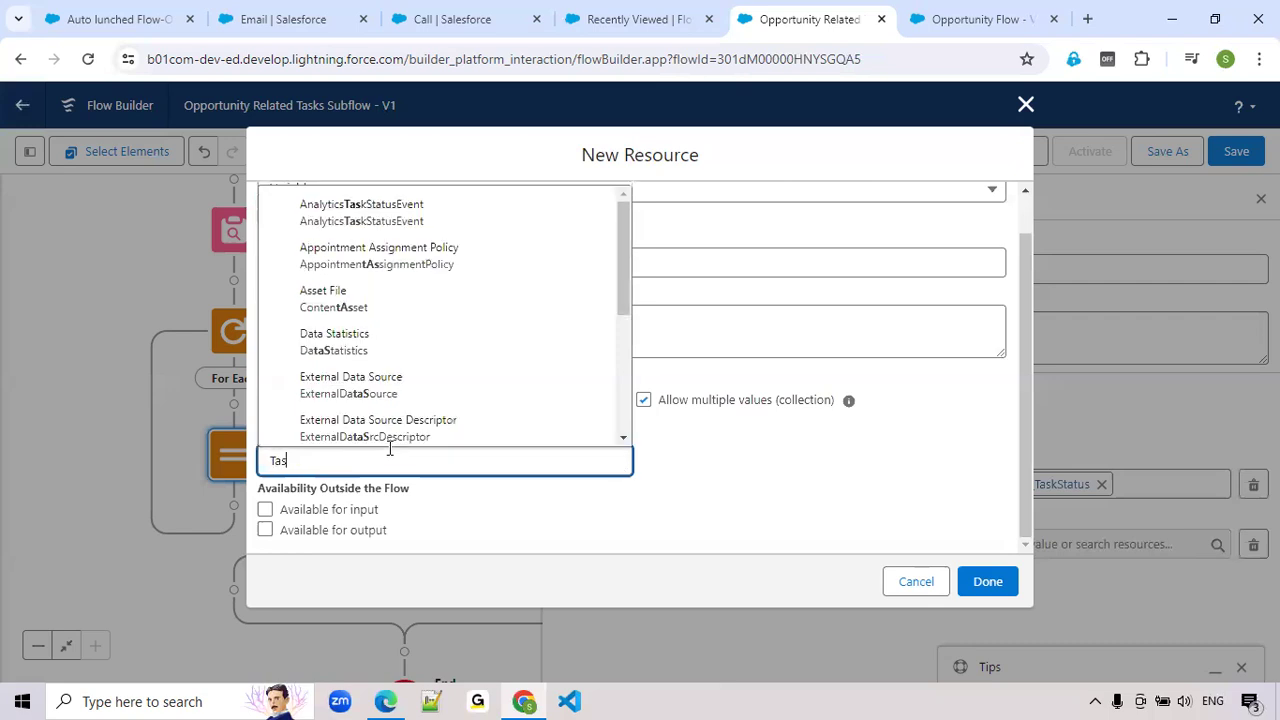
text(k)
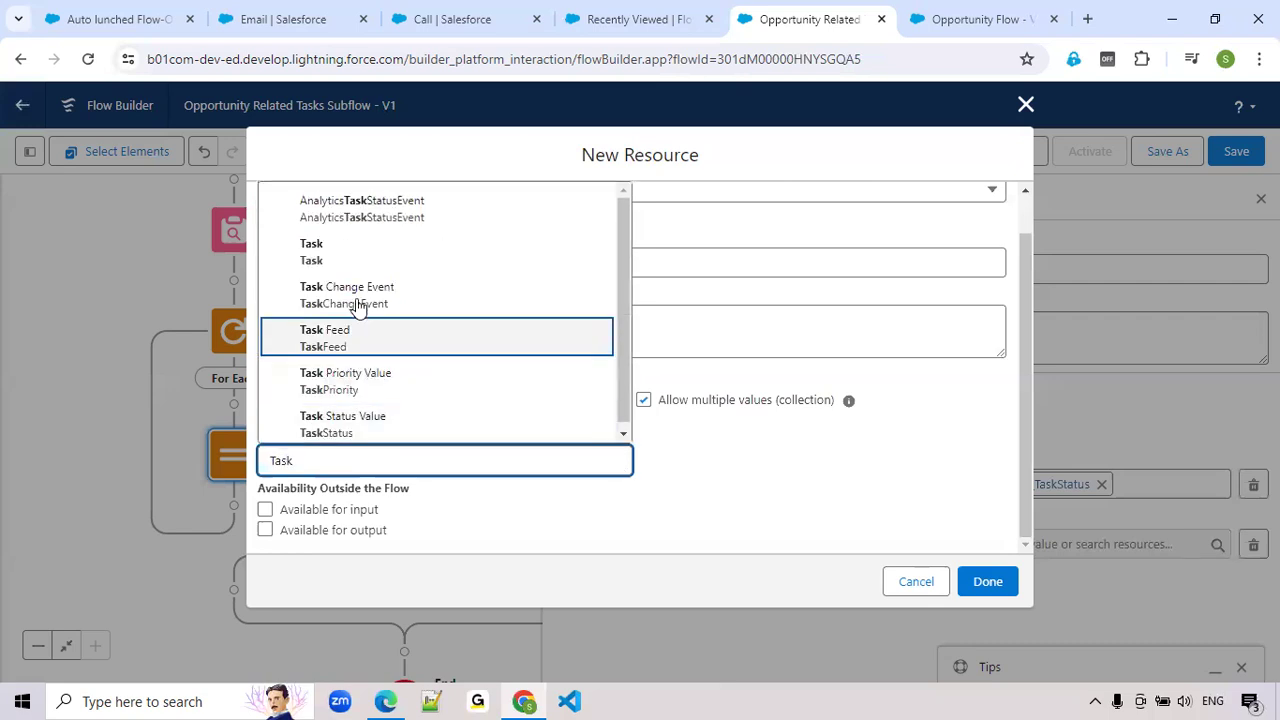
click(360, 250)
click(993, 582)
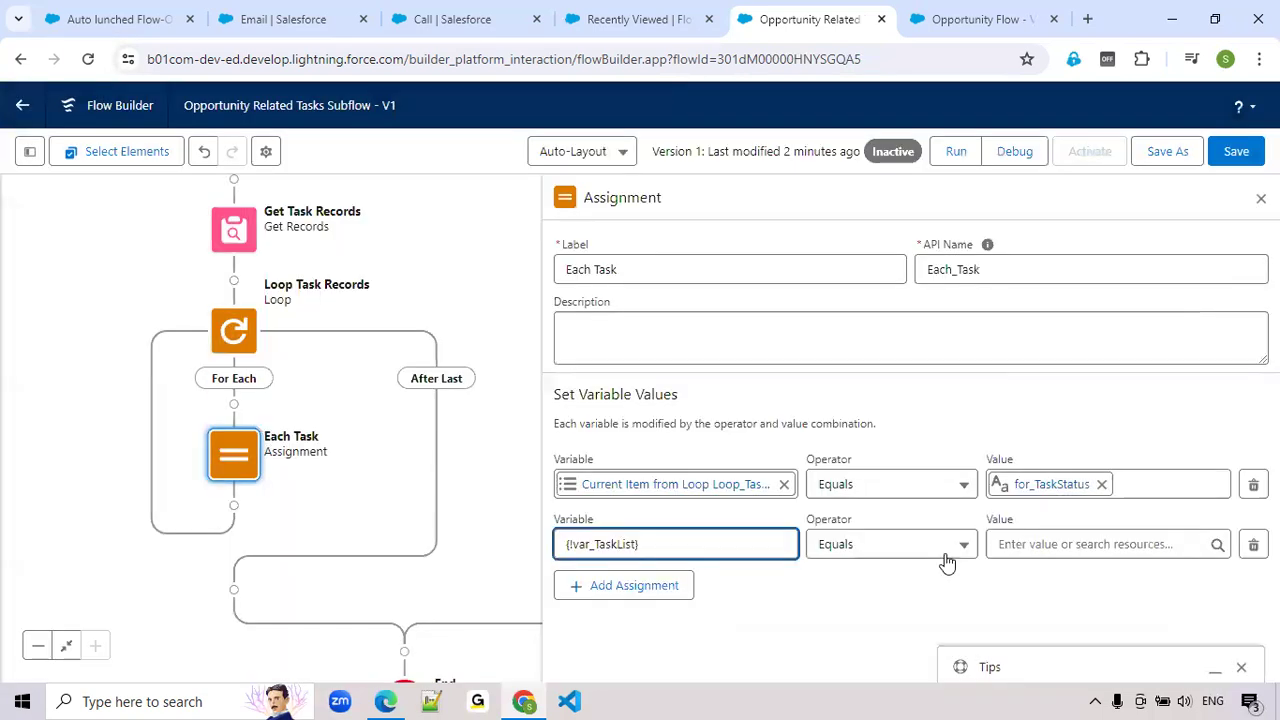
Set the second assignment to add the current item from the Loop Task Records loop to var_TaskList, and close the assignment
click(944, 550)
click(870, 326)
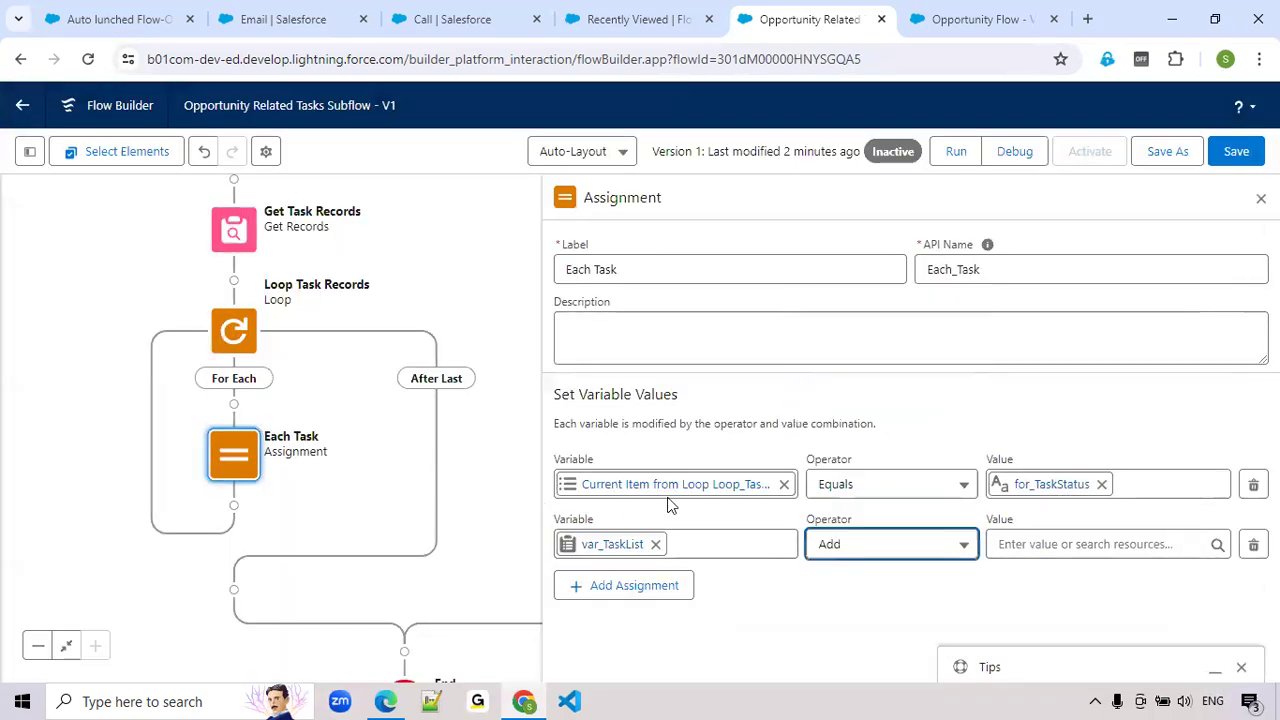
click(1090, 548)
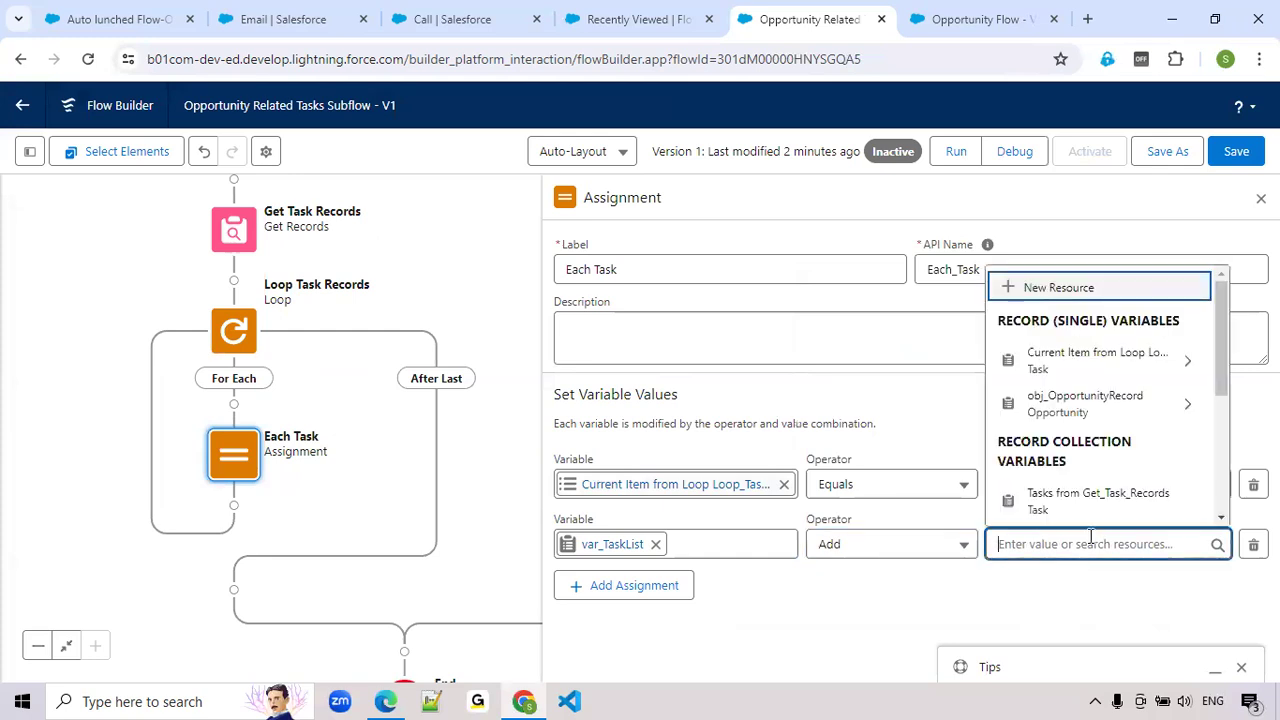
click(1117, 368)
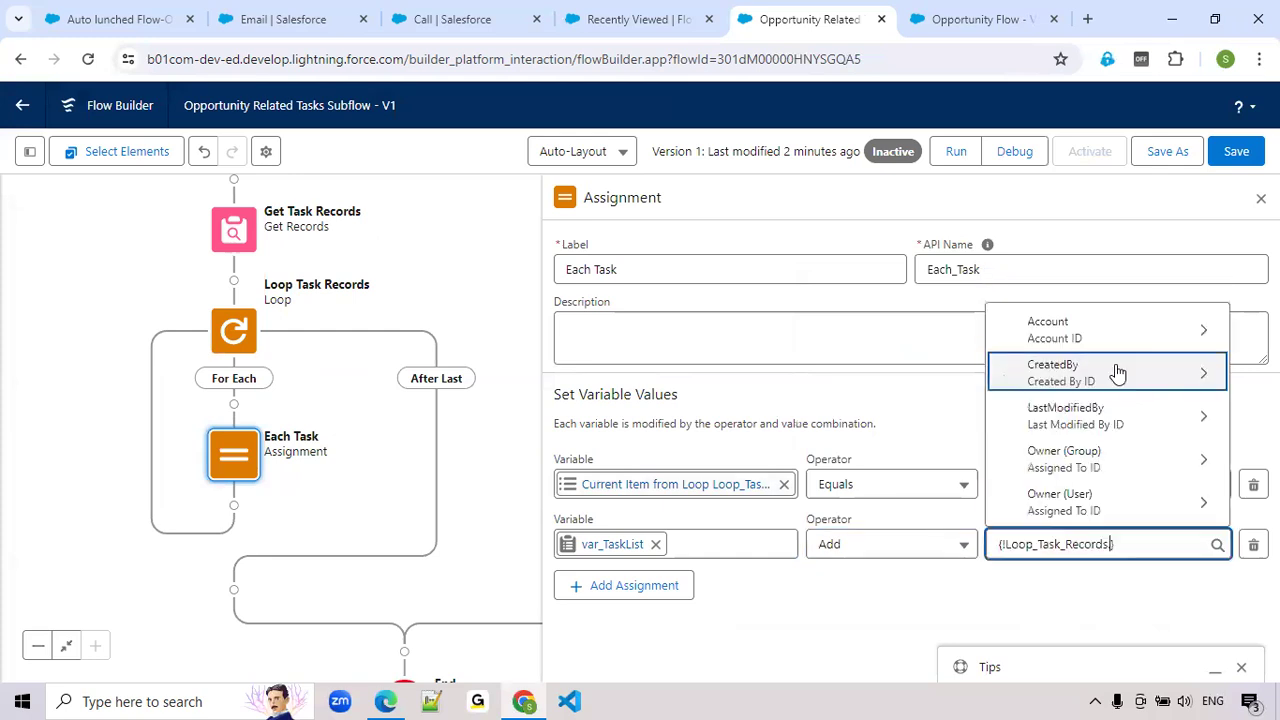
click(1038, 606)
click(1261, 198)
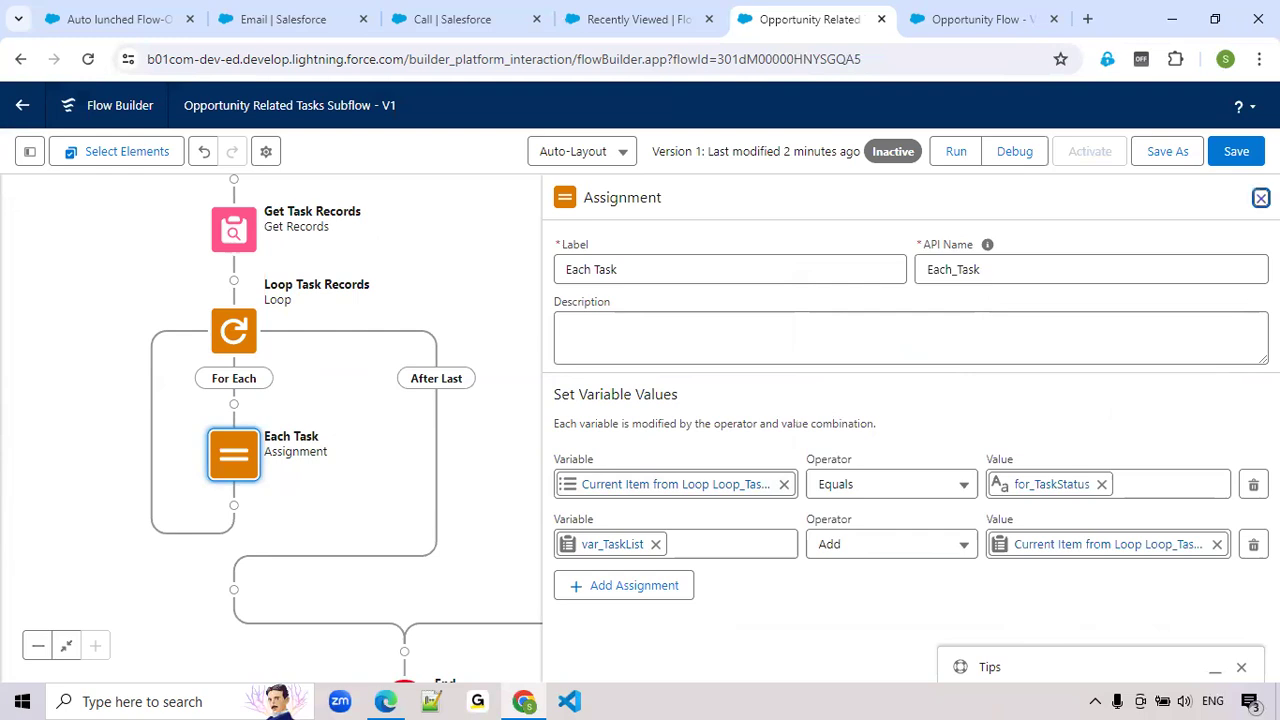
Add an Update Records element on the loop's After Last path
drag(647, 513, 794, 420)
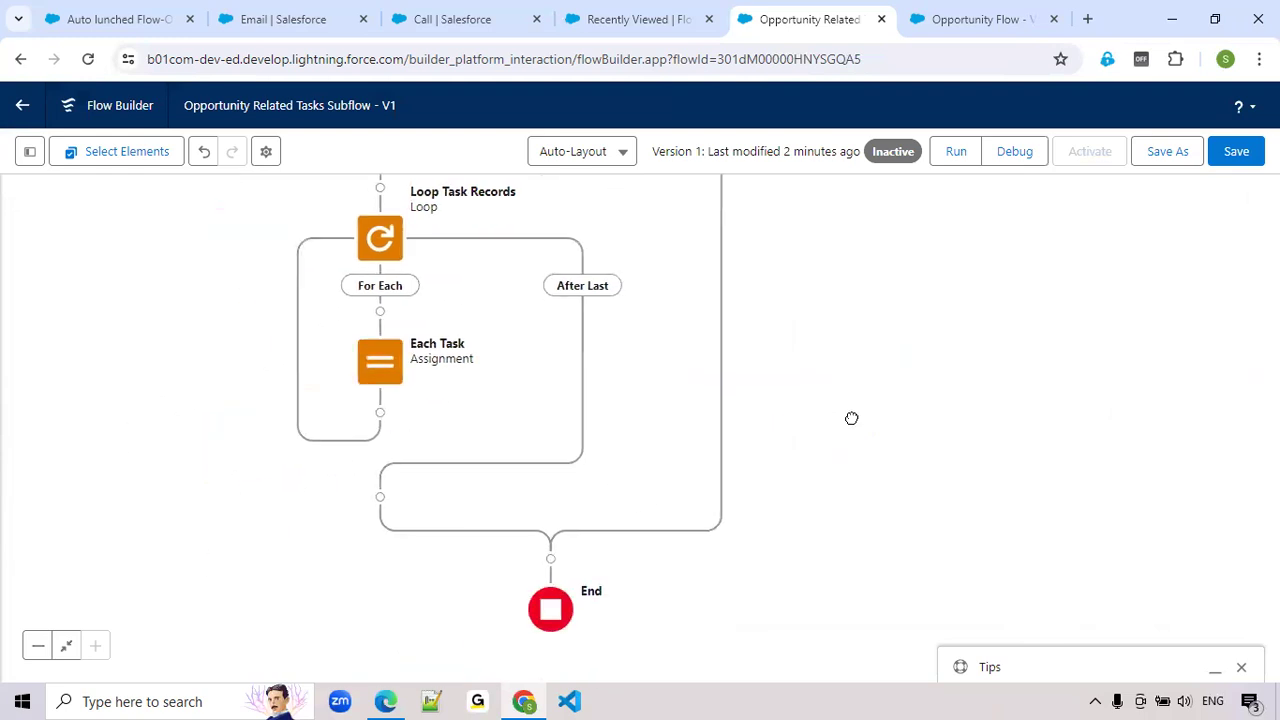
click(380, 497)
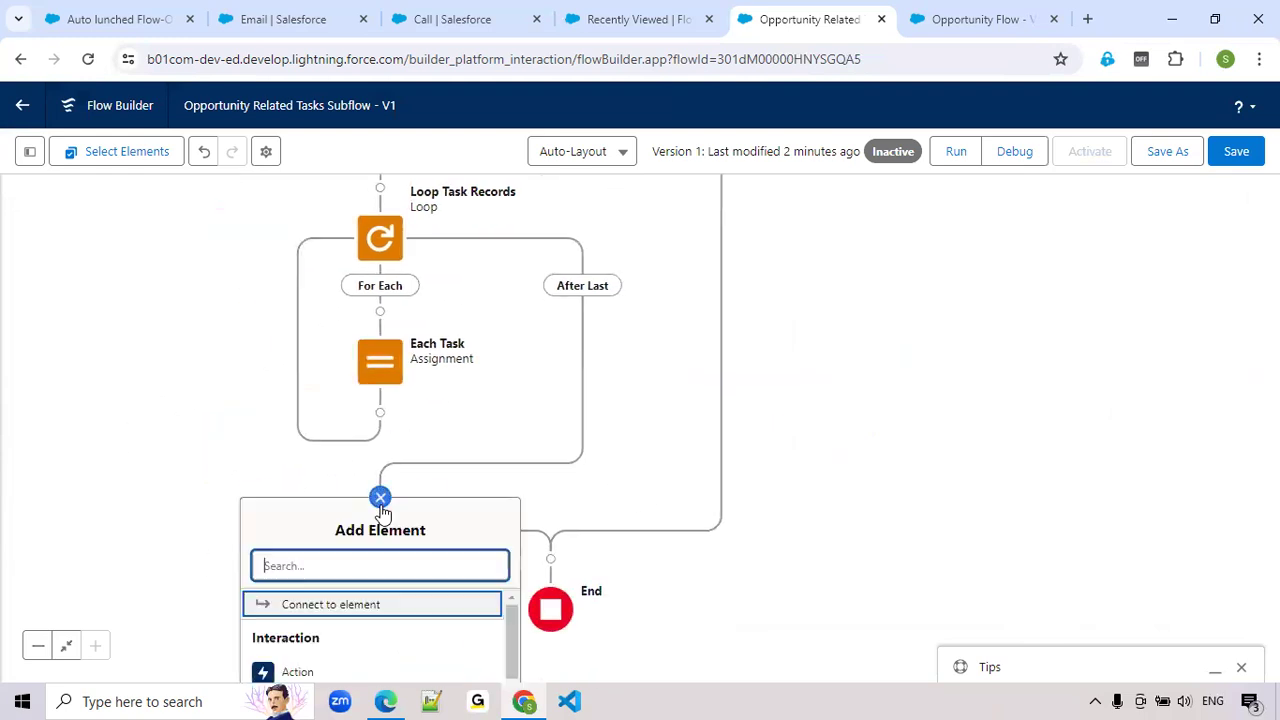
text(U)
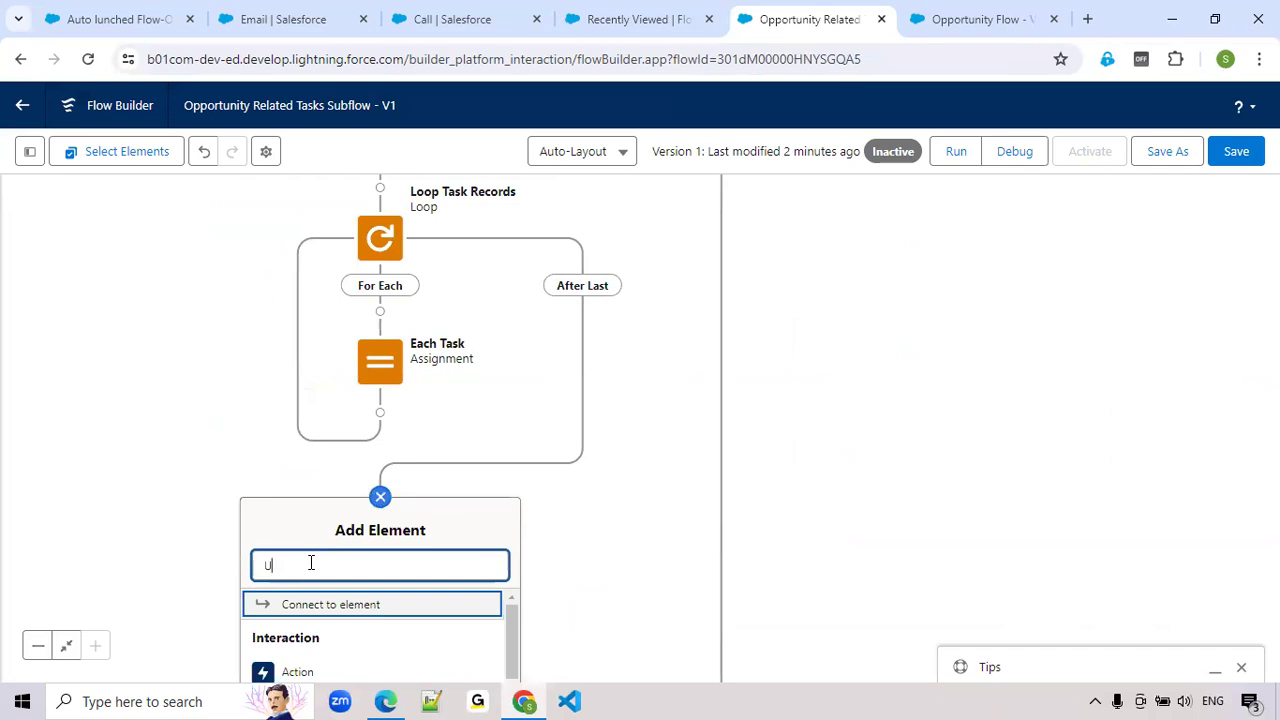
text(pdate)
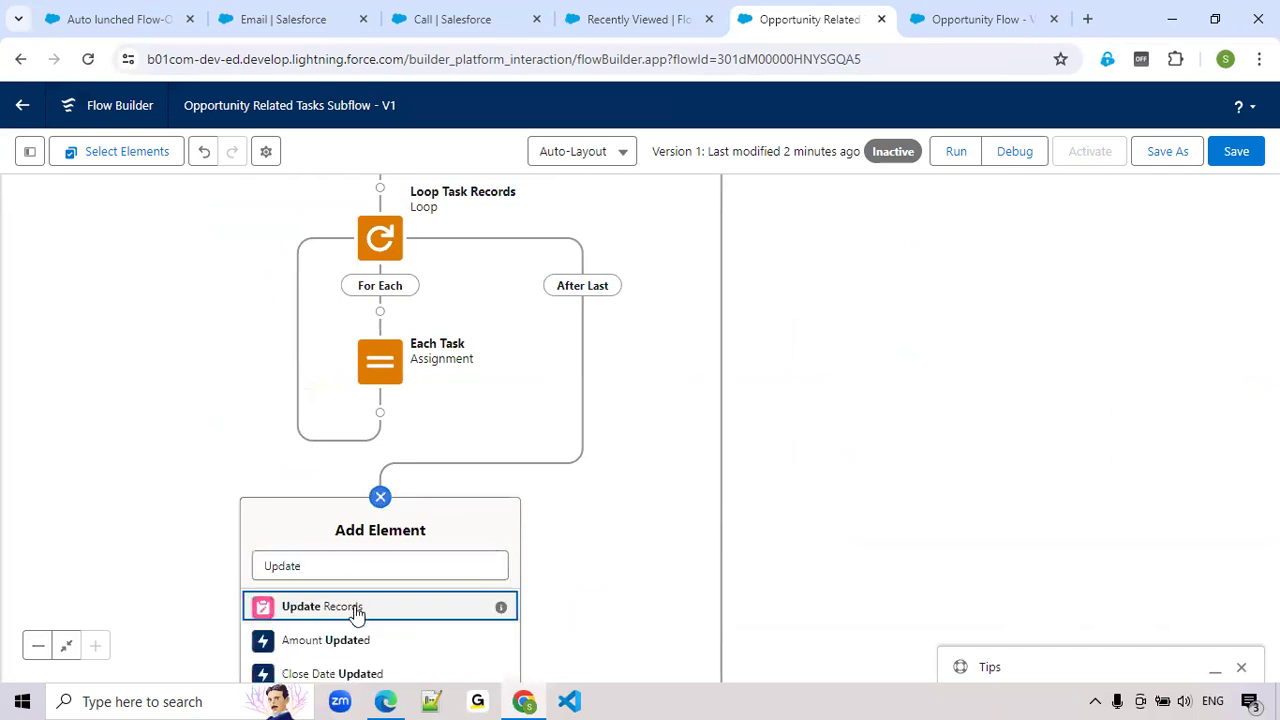
click(355, 607)
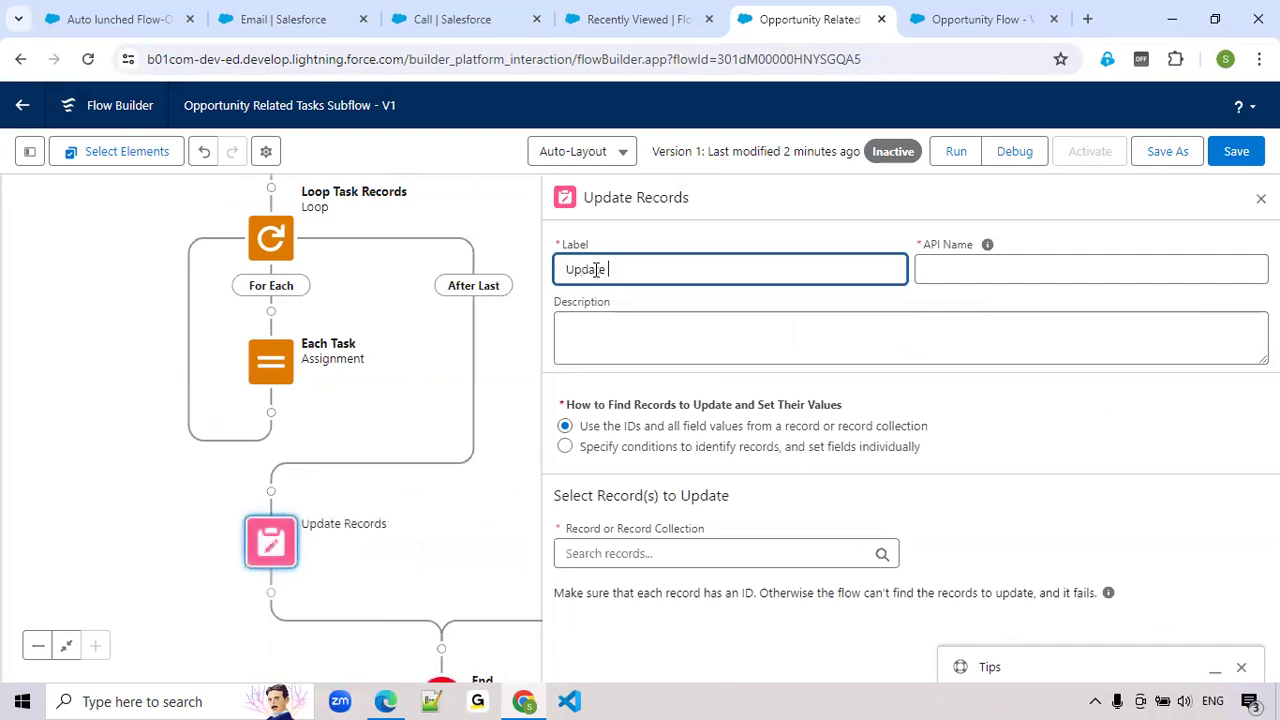
Label the Update Records element Update Task Records and let its API name fill in
text(Update task Recor)
click(613, 270)
key(BackSpace)
text(R)
key(BackSpace)
text(T)
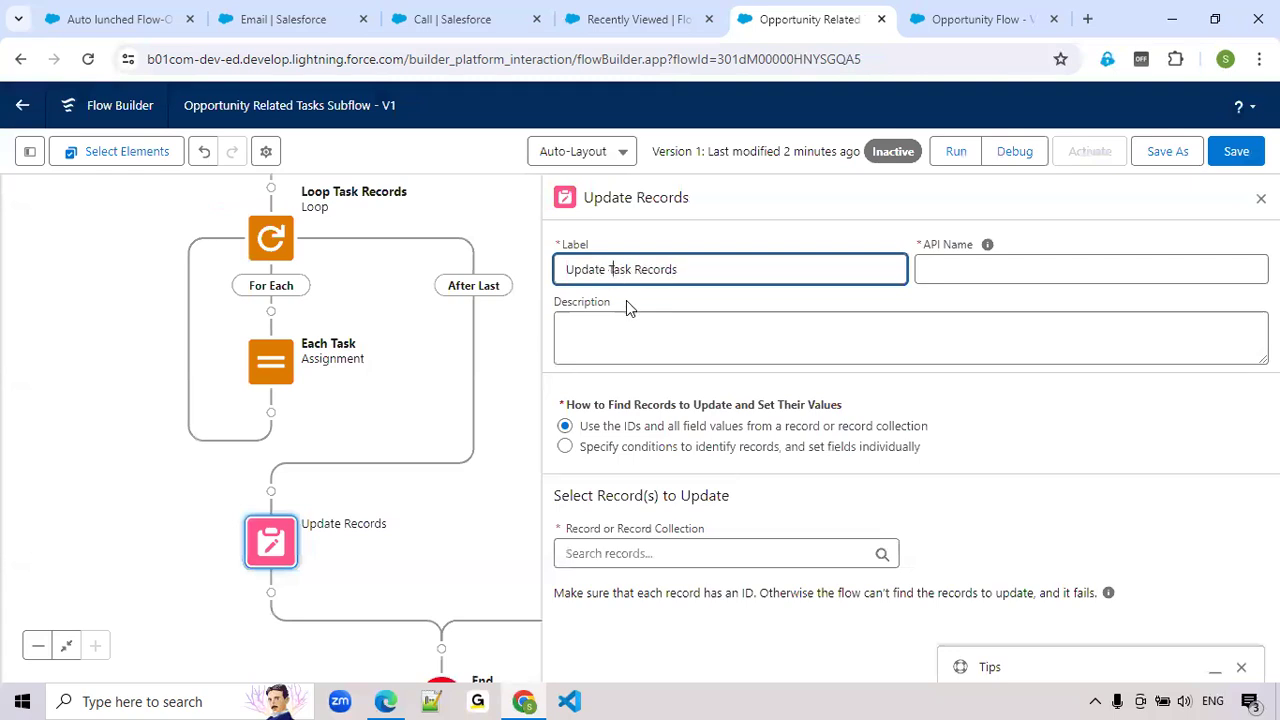
click(946, 273)
Choose var_TaskList as the record collection to update and close the Update Task Records element
click(609, 553)
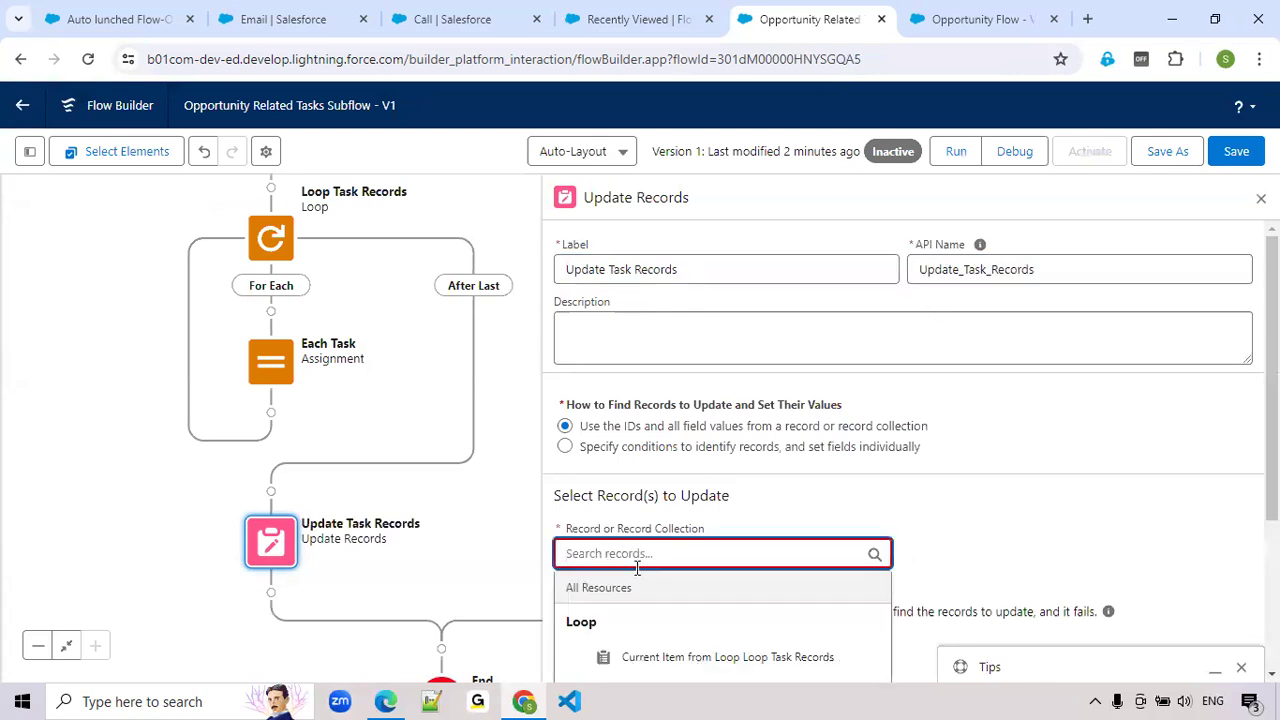
click(641, 607)
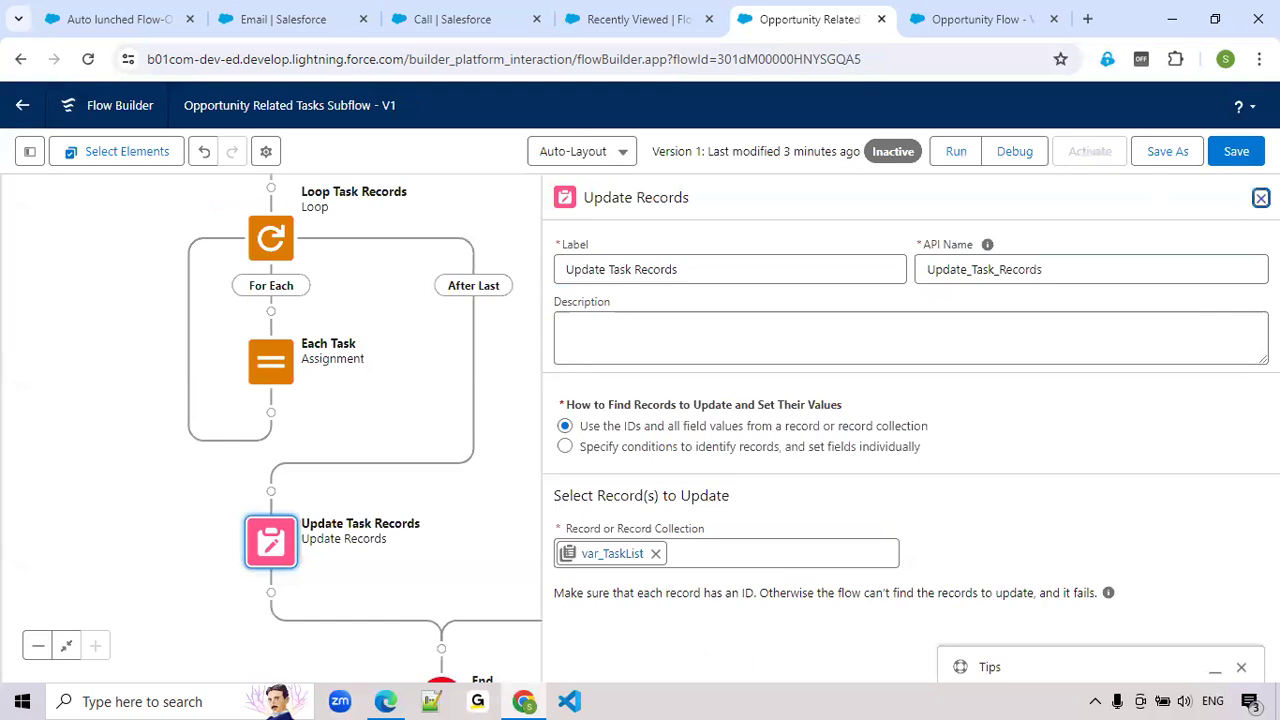
click(1261, 198)
Save and activate the Opportunity Related Tasks Subflow
click(1236, 151)
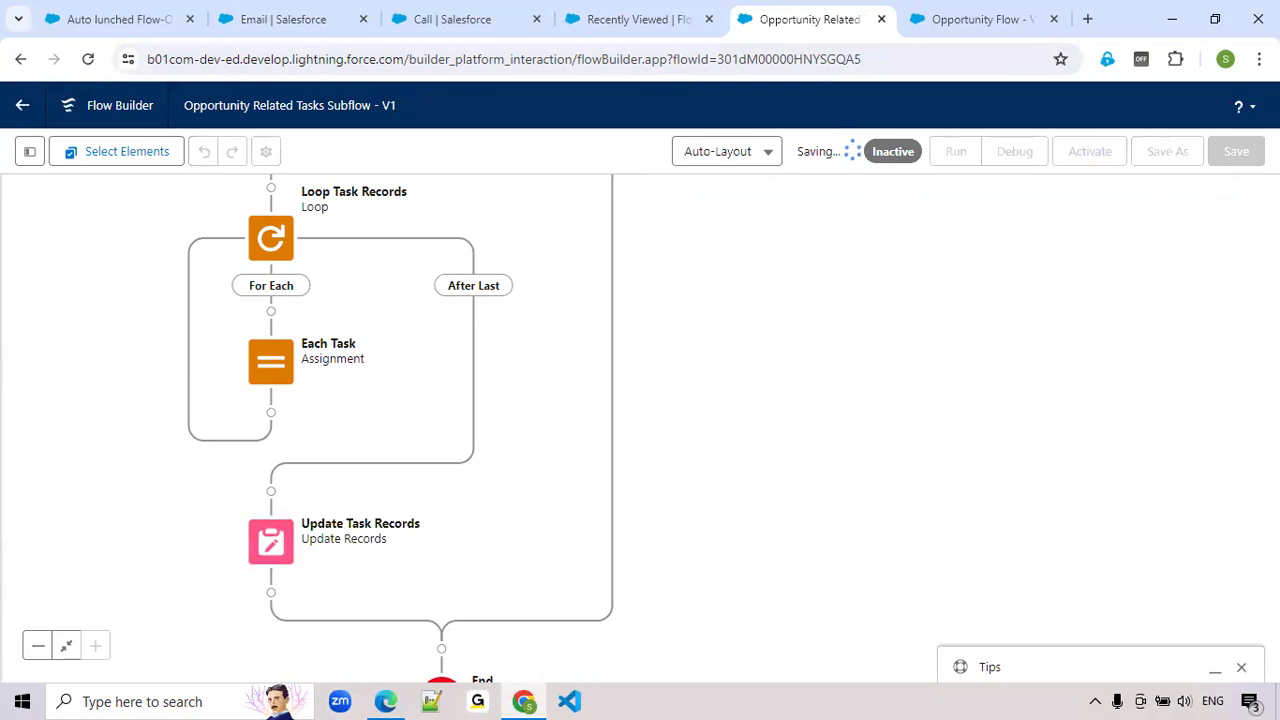
click(1094, 160)
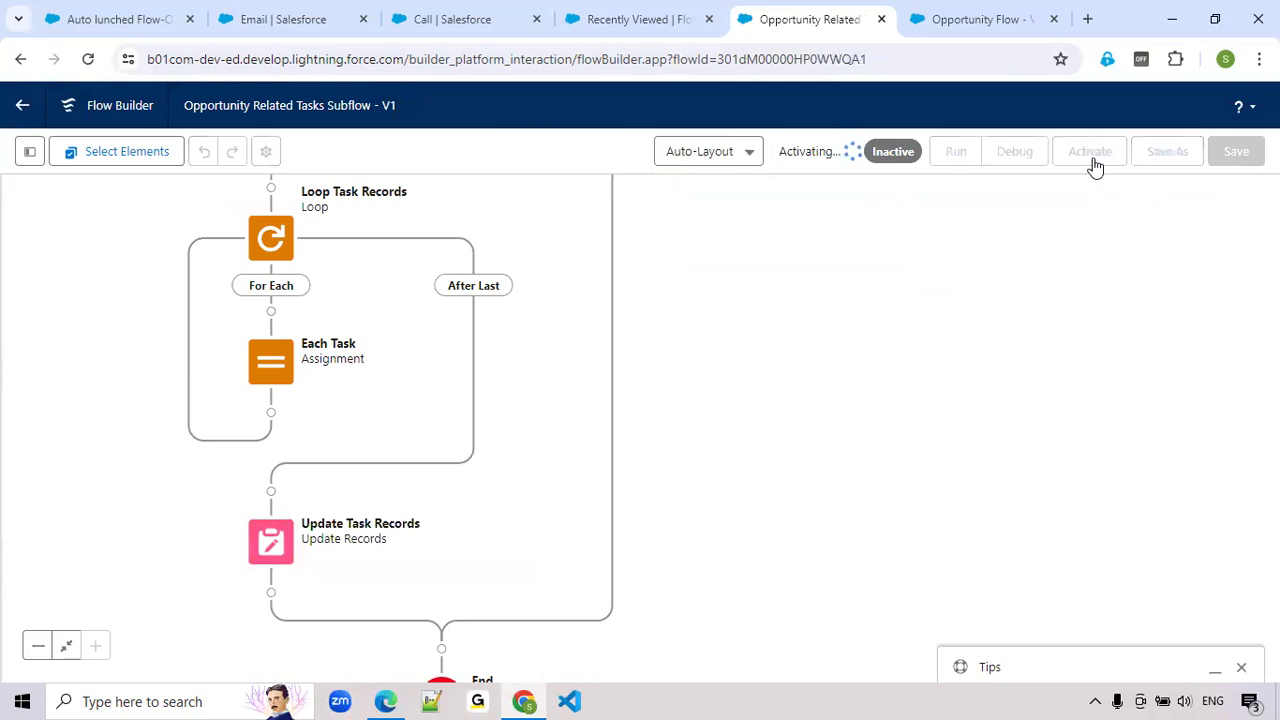
drag(886, 325, 968, 452)
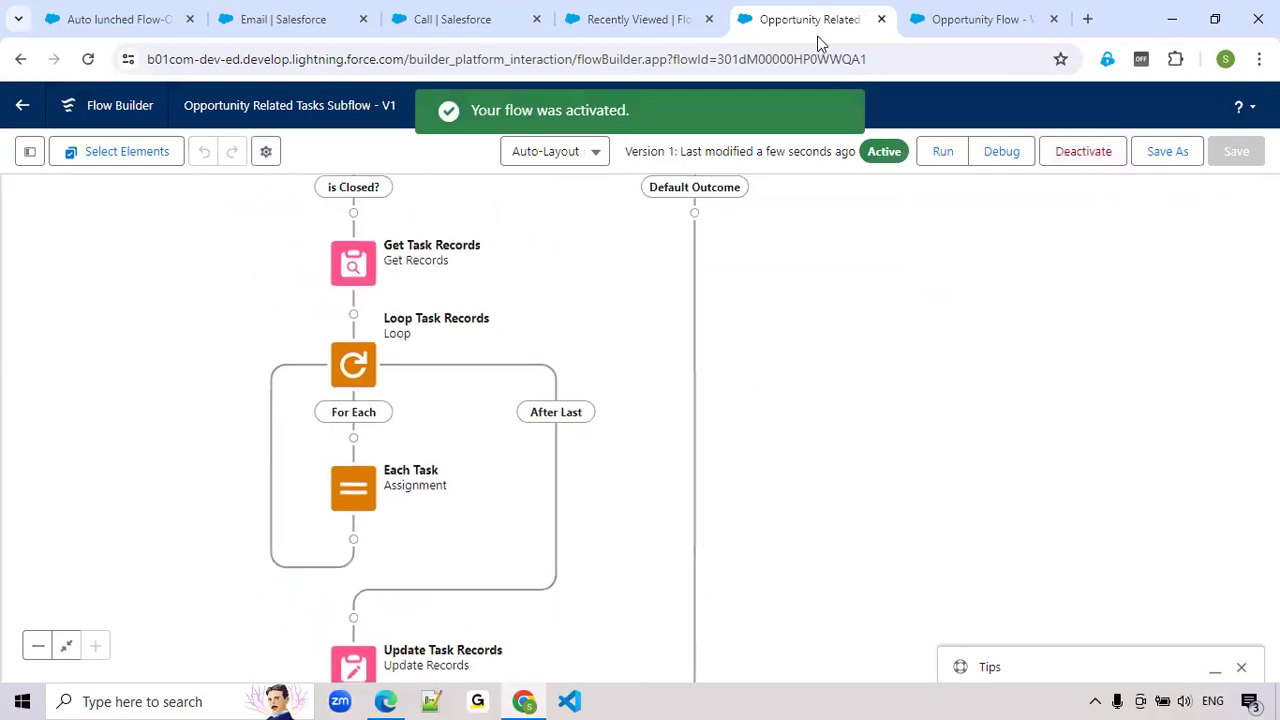
Reload the Opportunity Flow in its own browser tab and return to the Opportunity Related Tasks Subflow
click(960, 22)
drag(810, 397, 860, 334)
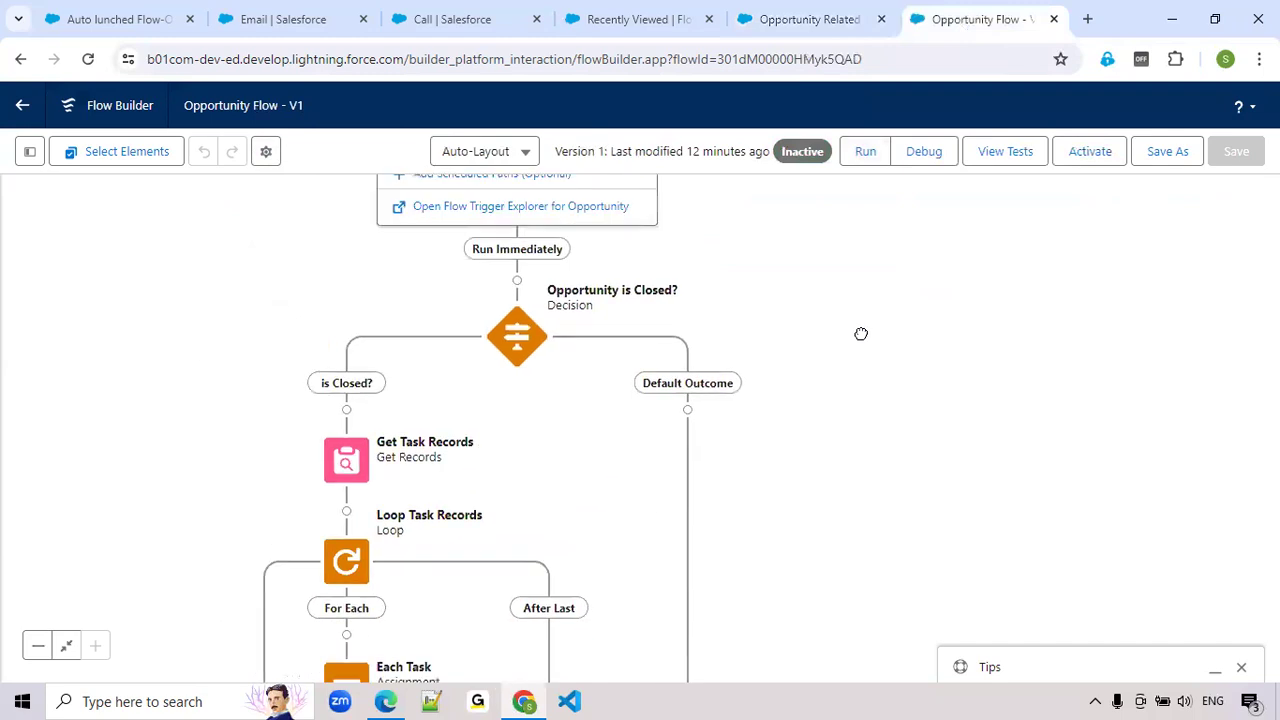
click(88, 59)
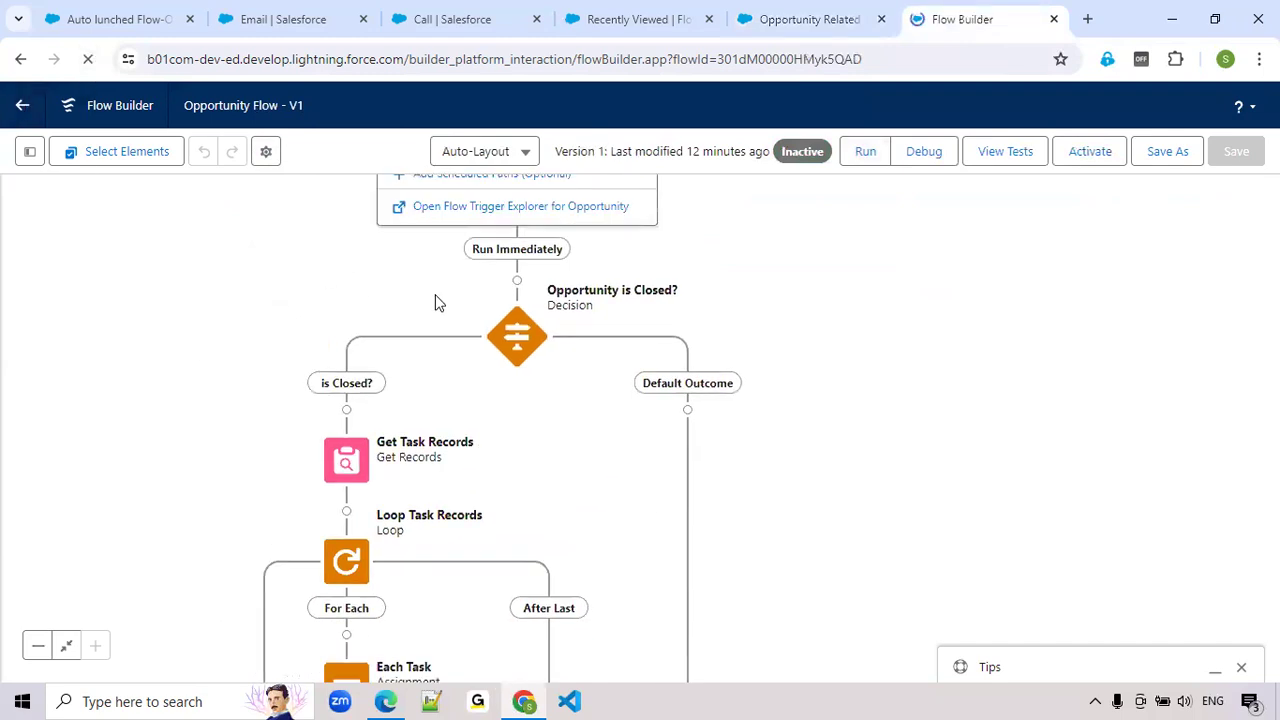
click(795, 22)
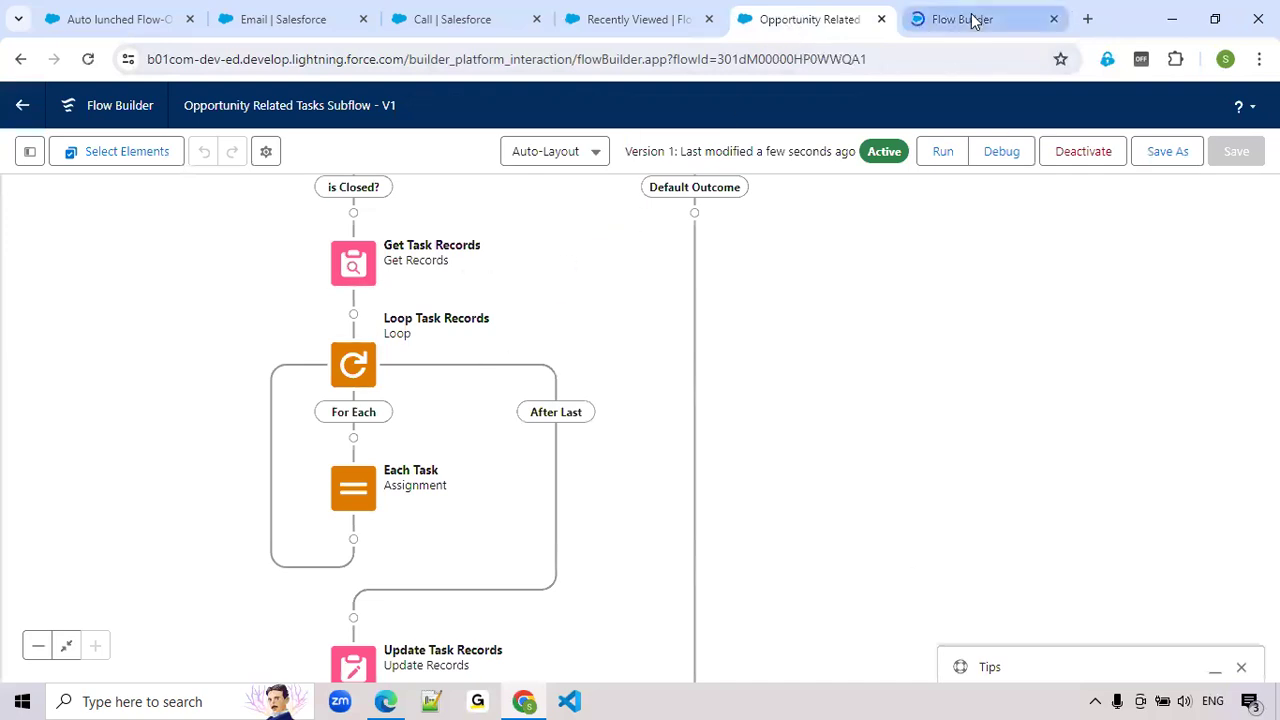
Switch to the Opportunity Flow and delete its Opportunity is Closed? decision together with all its paths
click(970, 19)
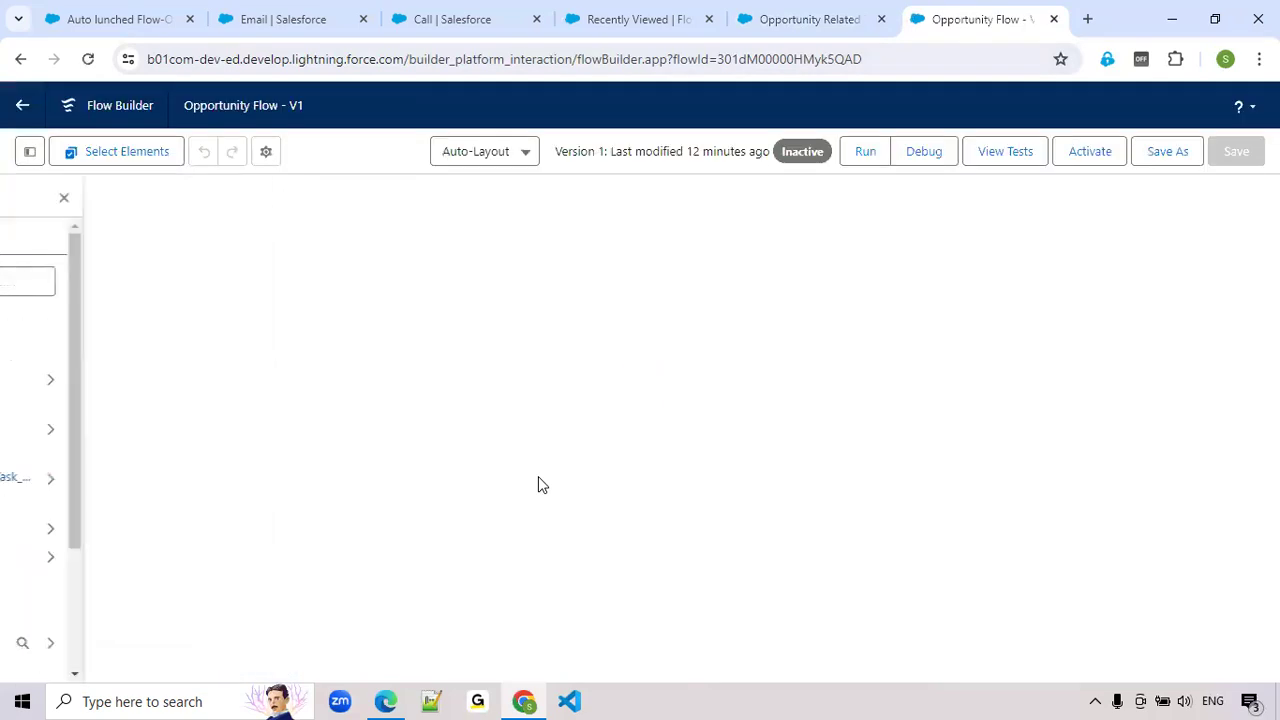
drag(988, 598, 998, 446)
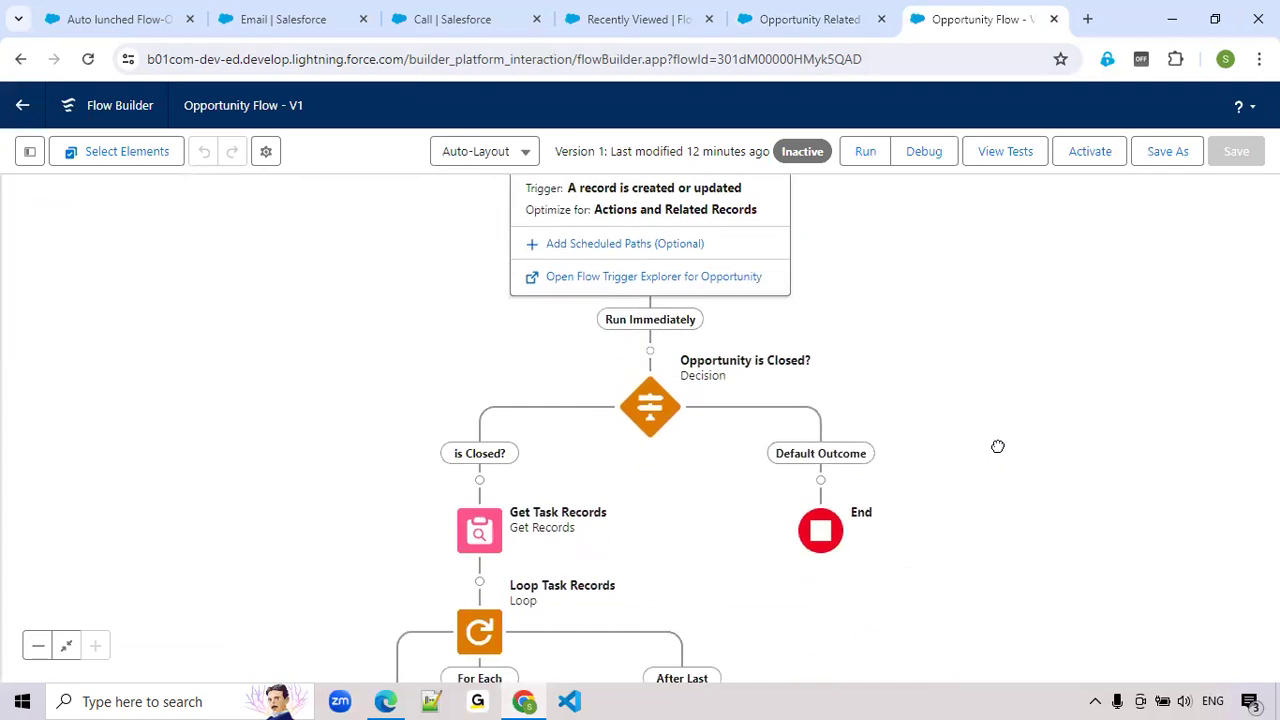
click(650, 407)
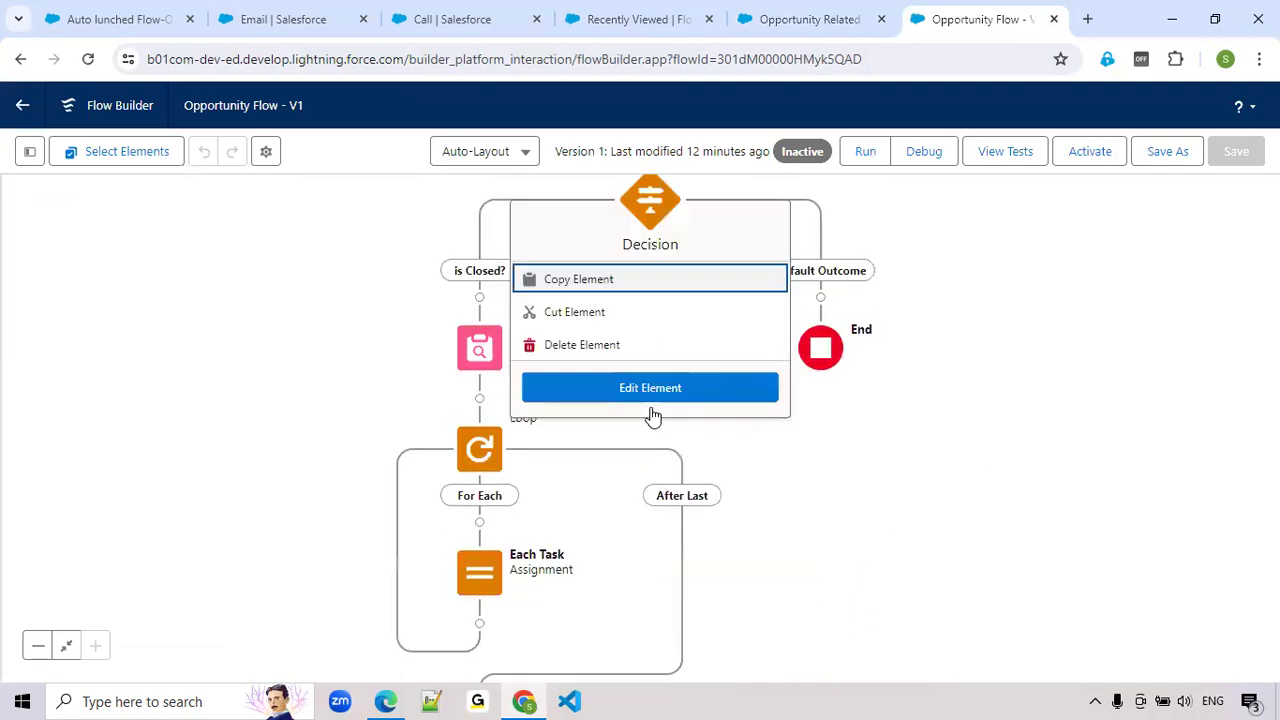
click(623, 350)
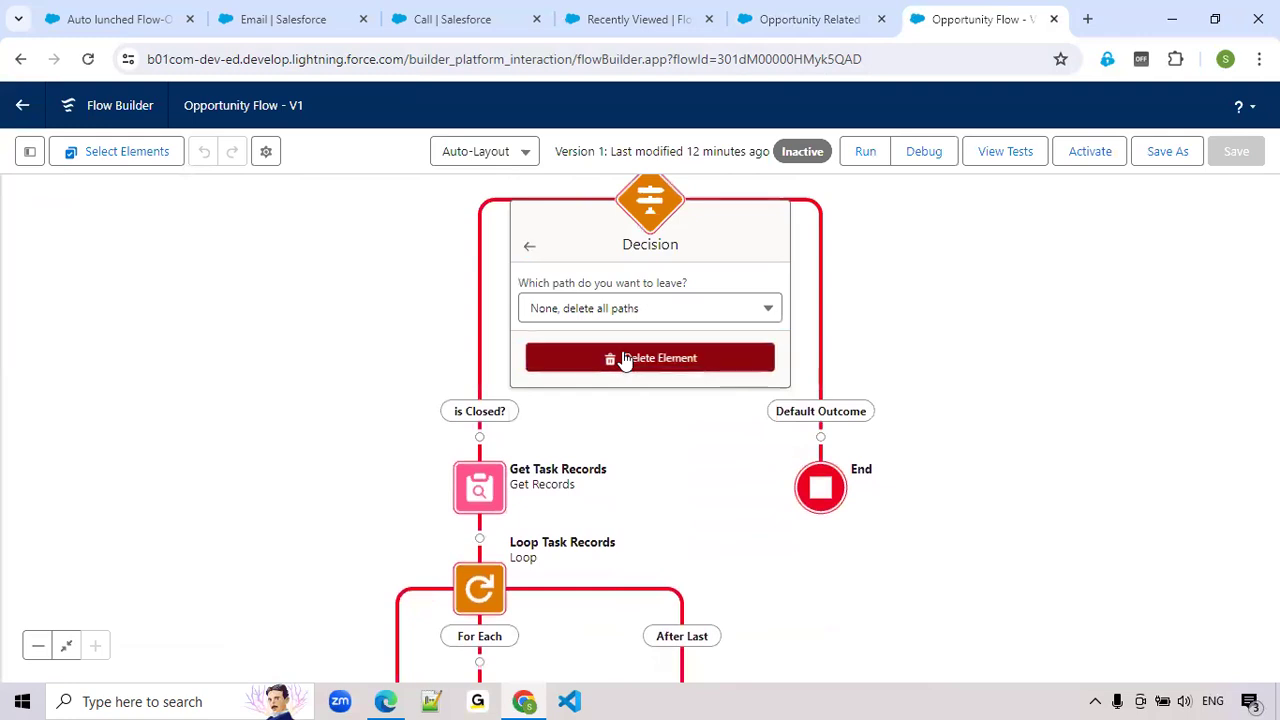
click(623, 360)
drag(729, 356, 737, 546)
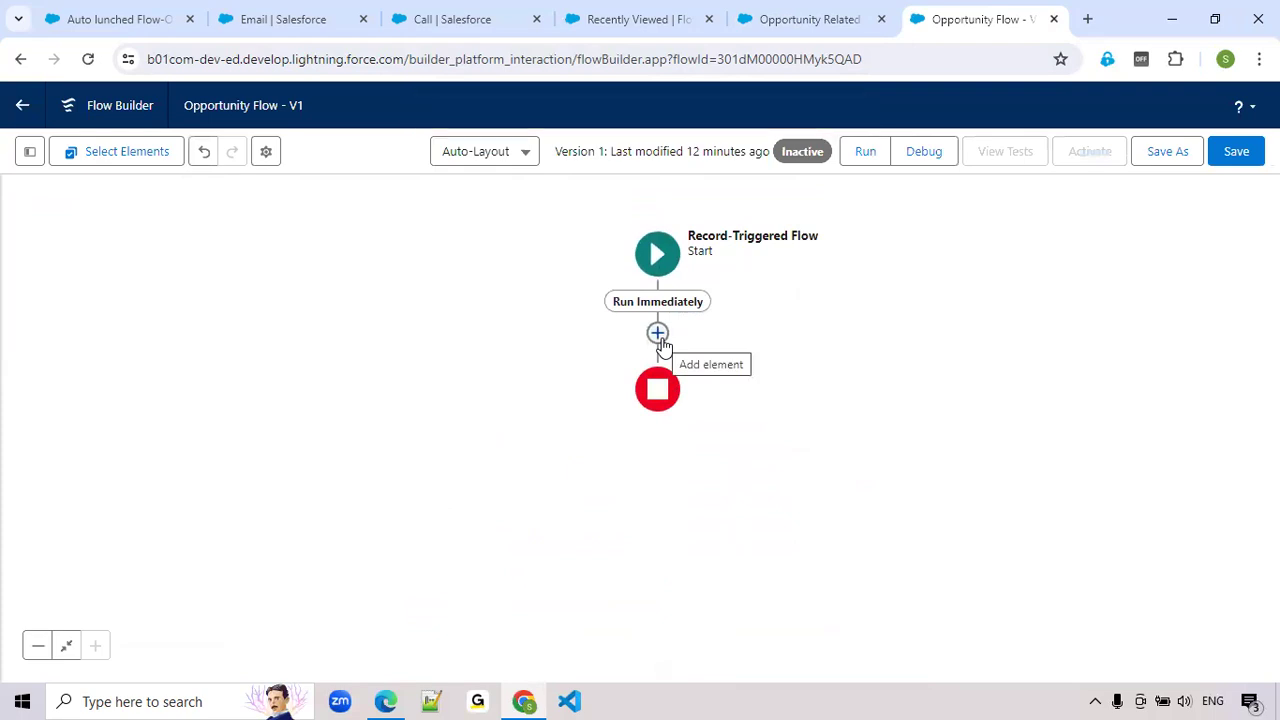
Add a Subflow element after Run Immediately that references the Opportunity Related Tasks Subflow
click(660, 340)
text(s)
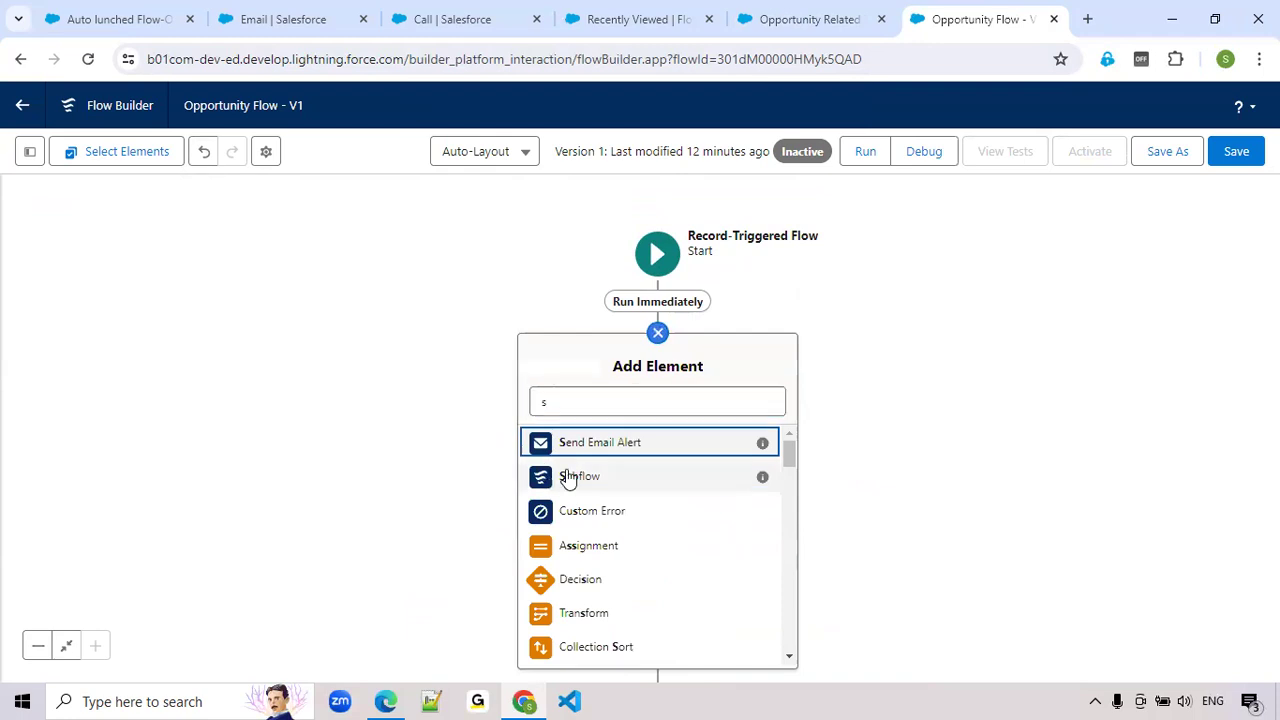
click(568, 478)
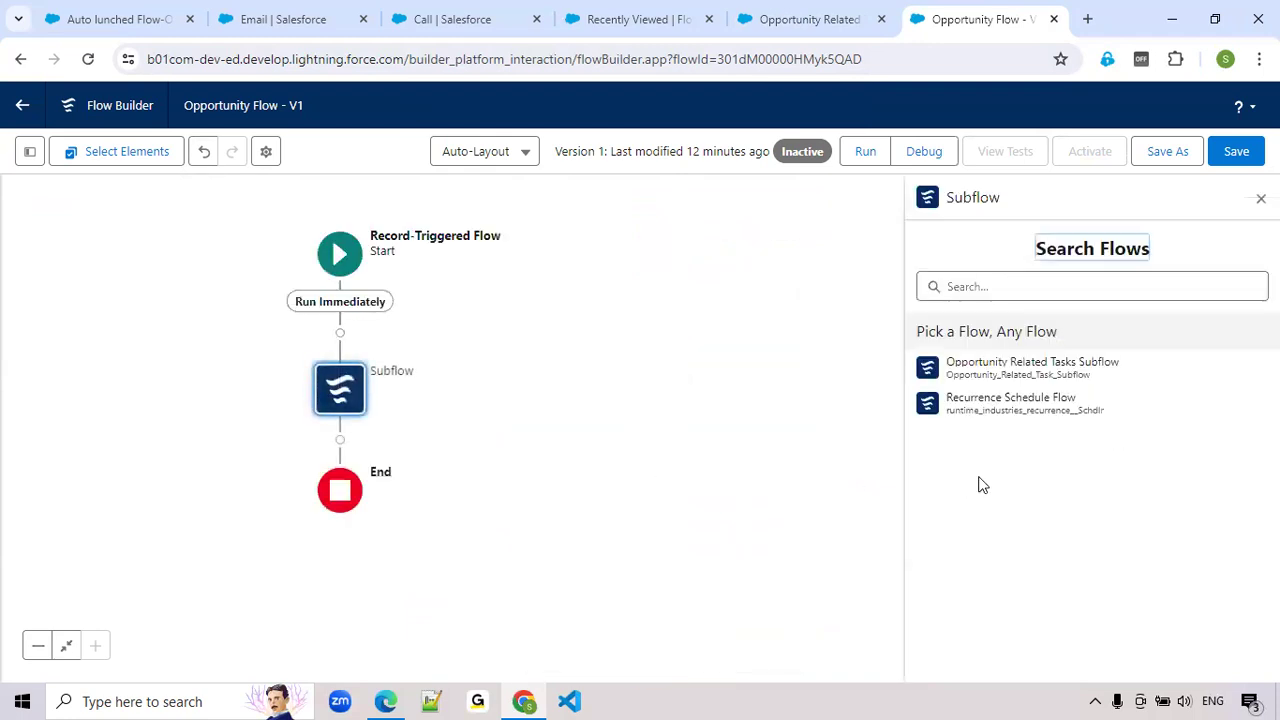
click(1038, 371)
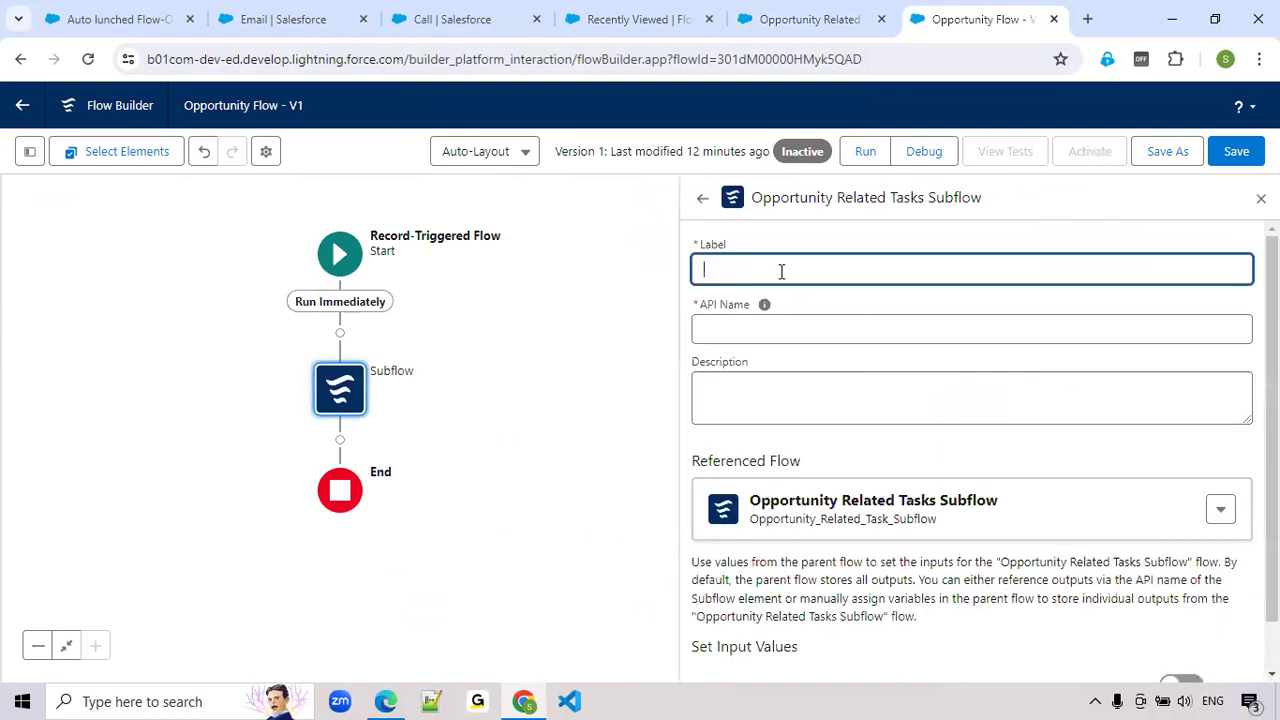
Label the subflow element Opportunity Related Task Records
text(Opportunity Related Task Records)
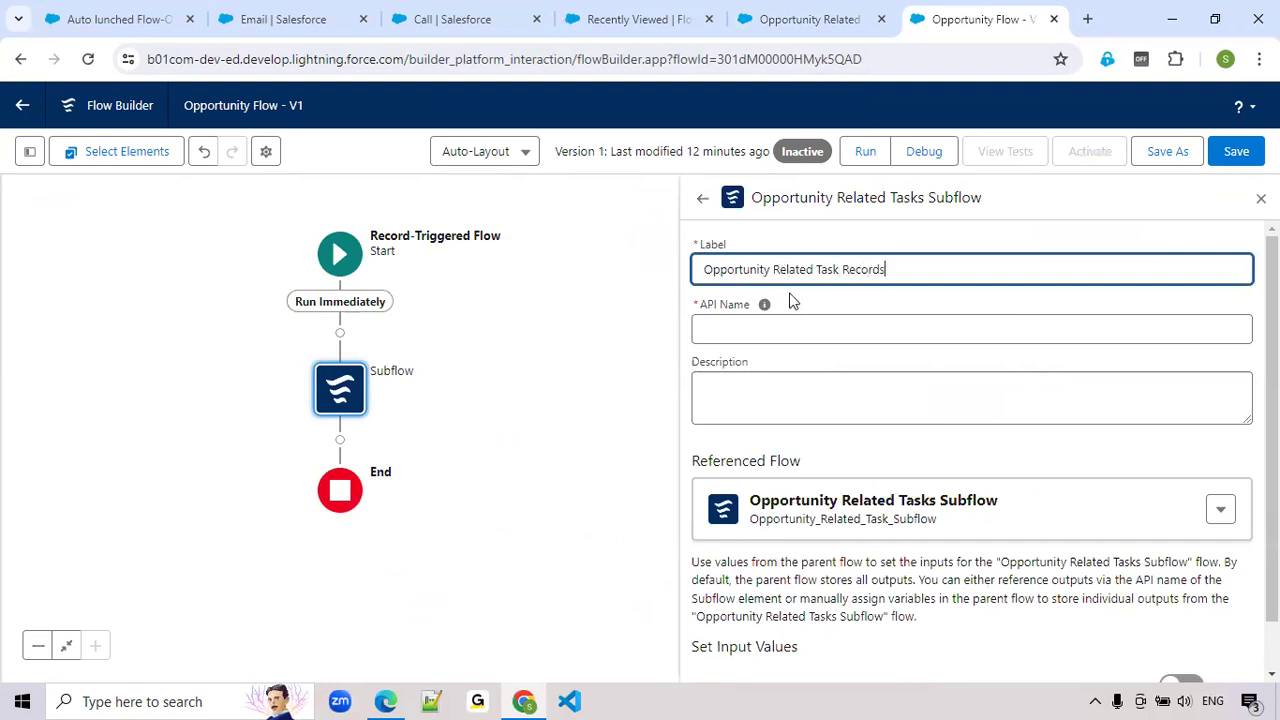
Describe the subflow element as "When opportunity is closed won or lost , need to update the task status is completed or deferred."
click(721, 395)
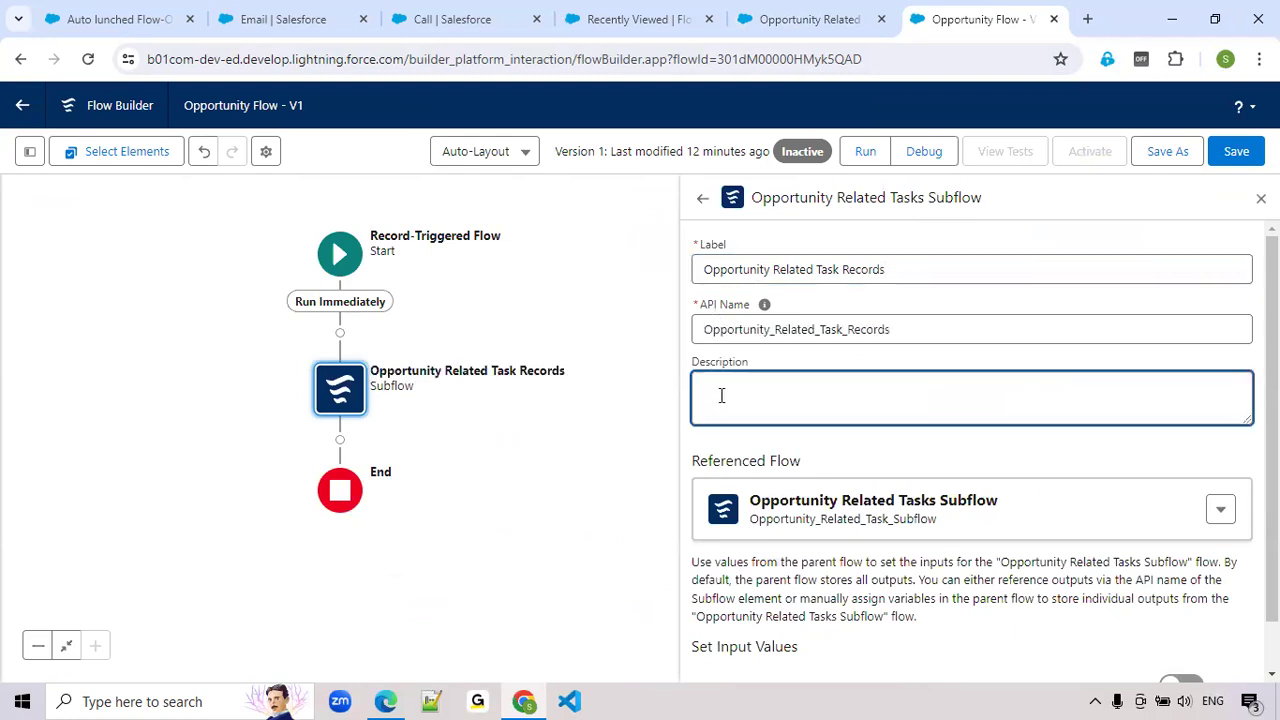
text(We)
text(en opportunity)
text( is closed )
text(won)
key(BackSpace)
key(BackSpace)
text(on or lost )
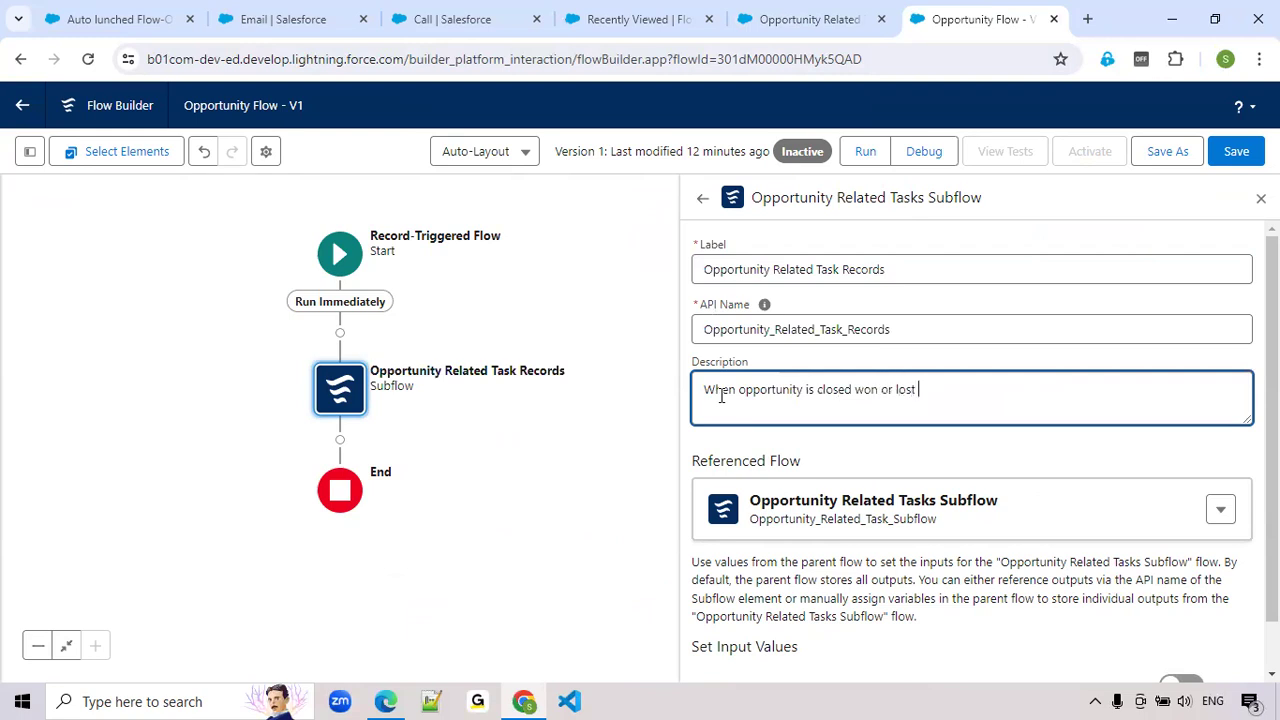
text(, need to update the task statu)
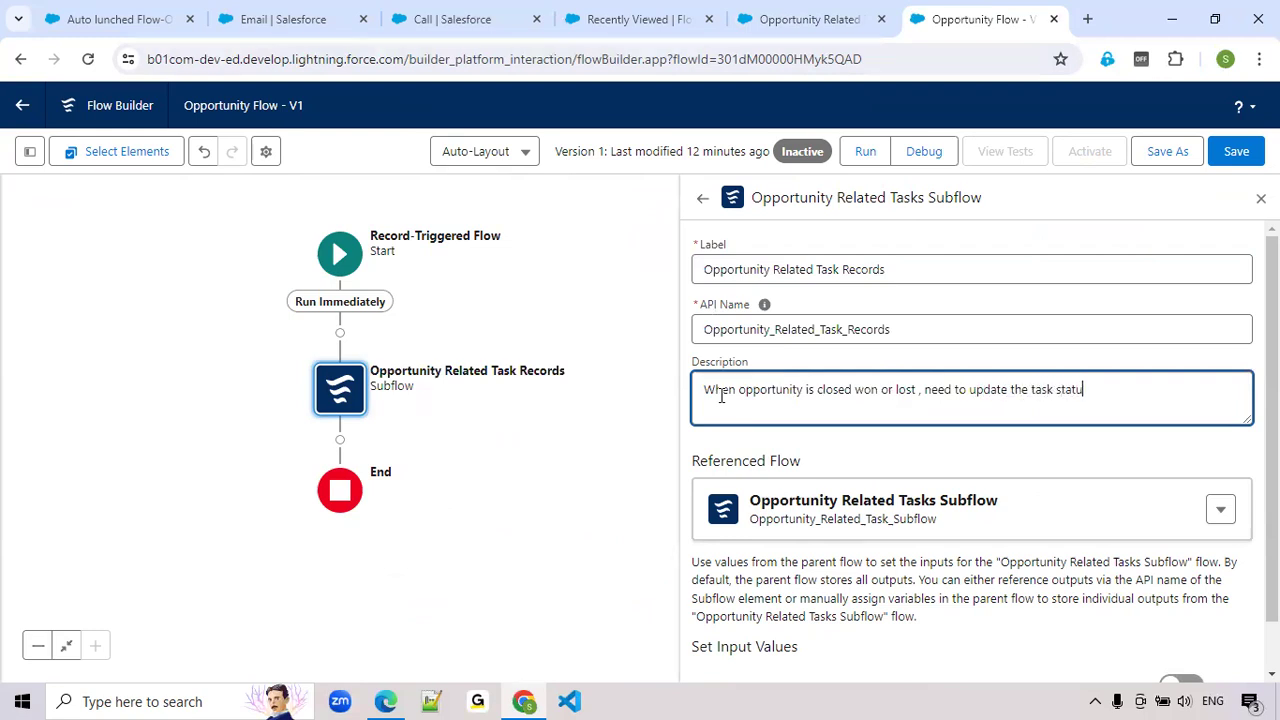
text(s is completed or deffer)
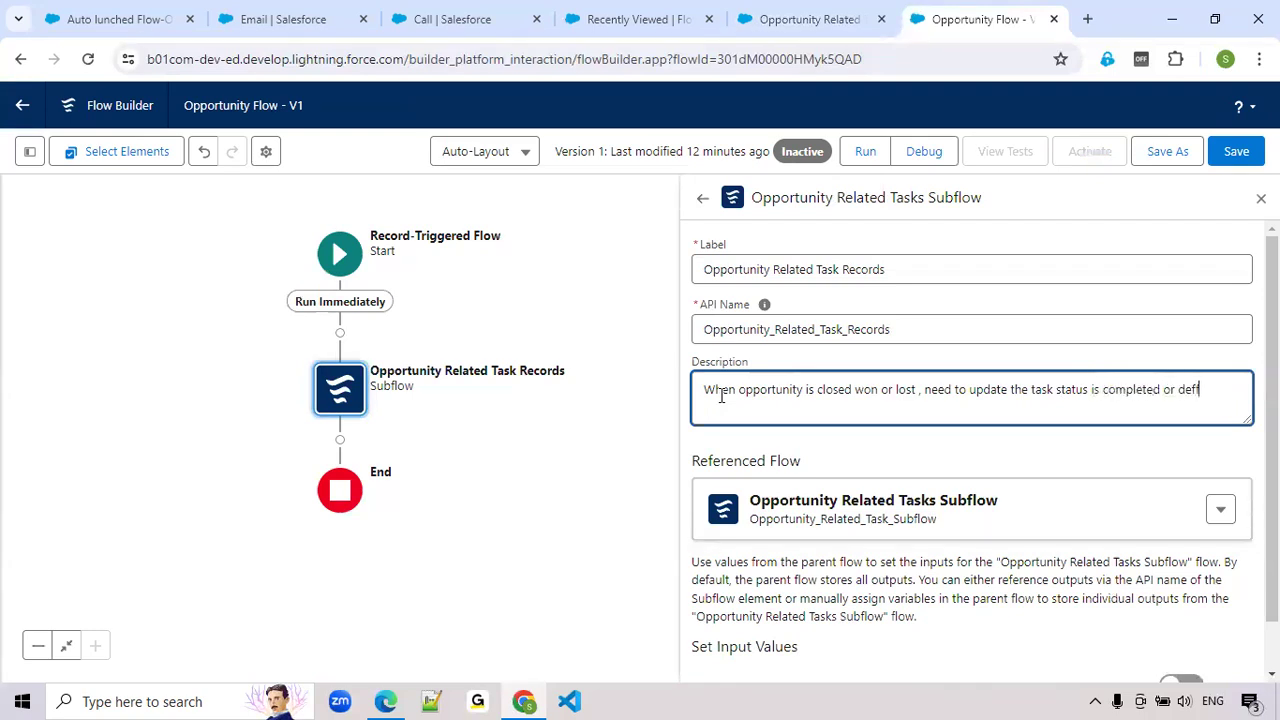
key(BackSpace)
key(BackSpace)
key(BackSpace)
text(erred .)
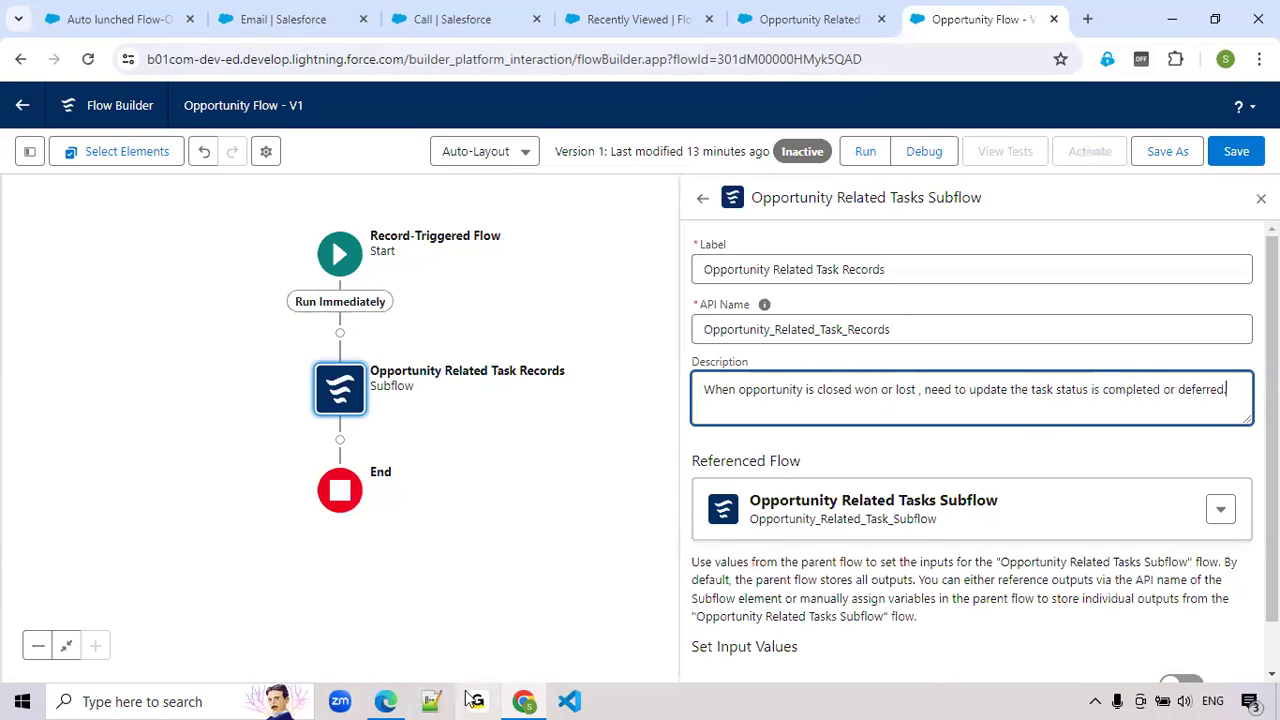
Include the obj_OpportunityRecord input value, set it to Triggering Opportunity, and save the Opportunity Flow
scroll(954, 538, down, 1)
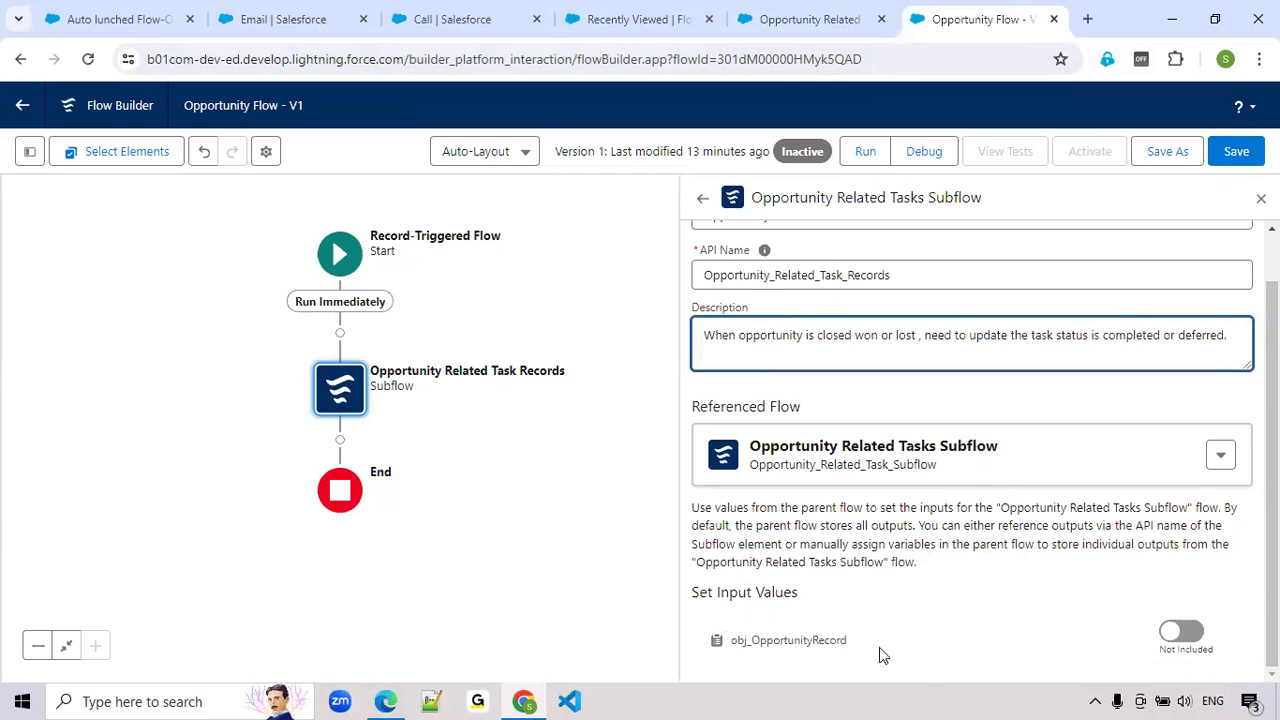
click(1189, 634)
scroll(936, 591, down, 1)
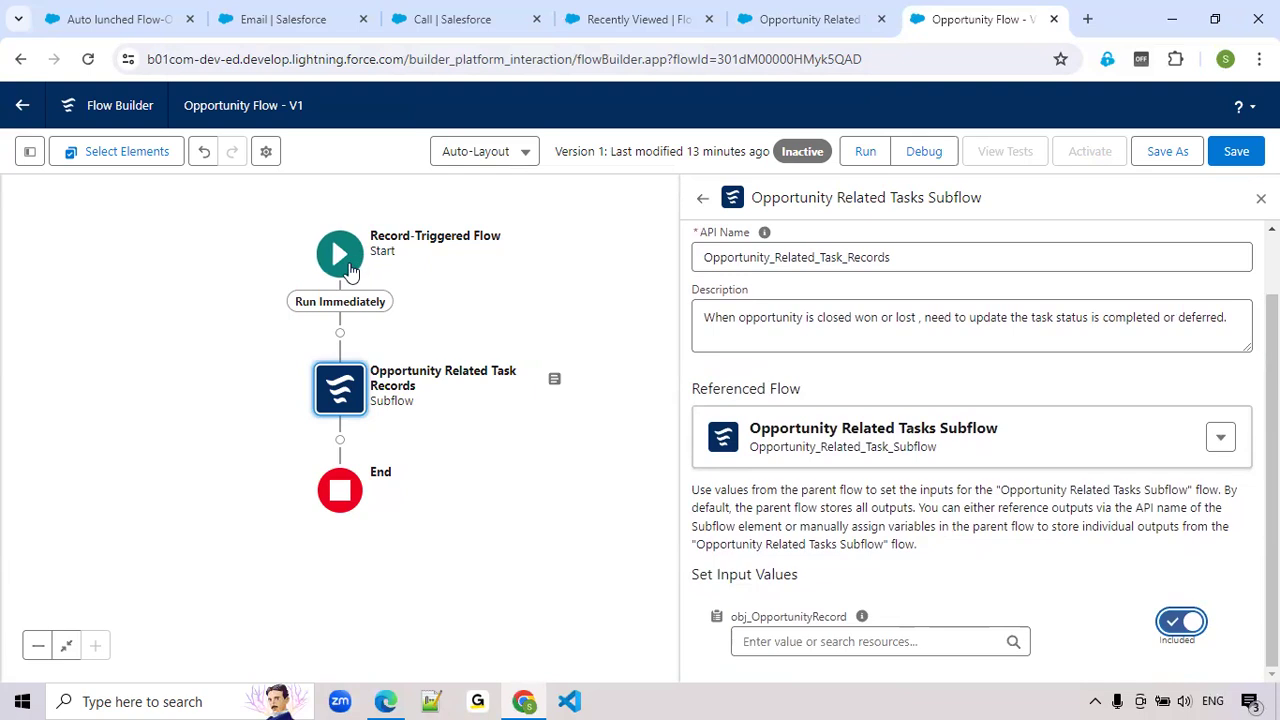
click(811, 644)
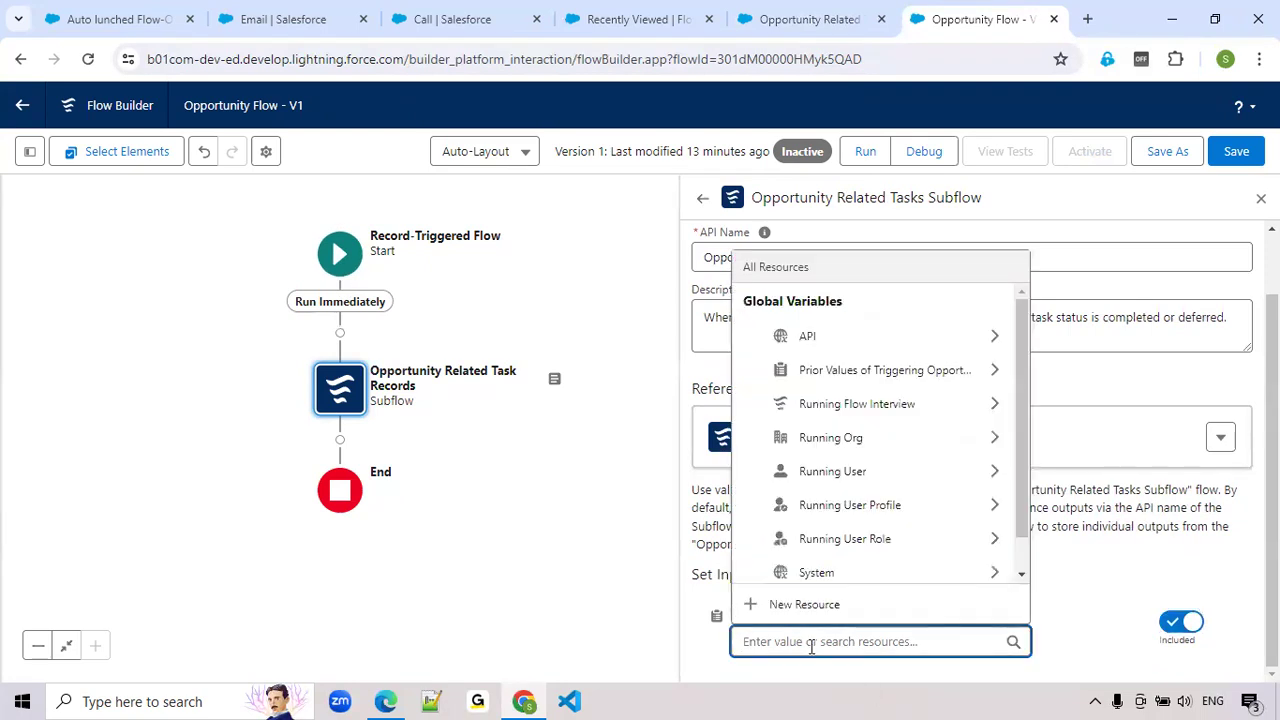
text(Tr)
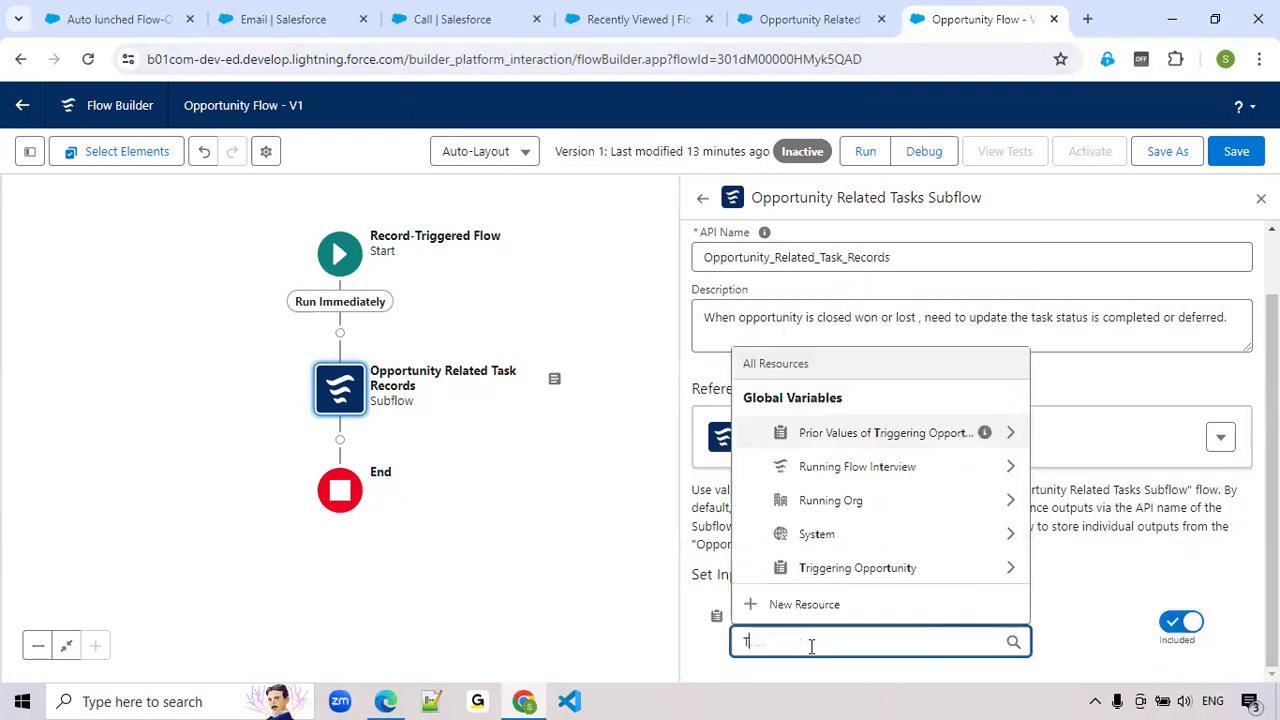
click(838, 570)
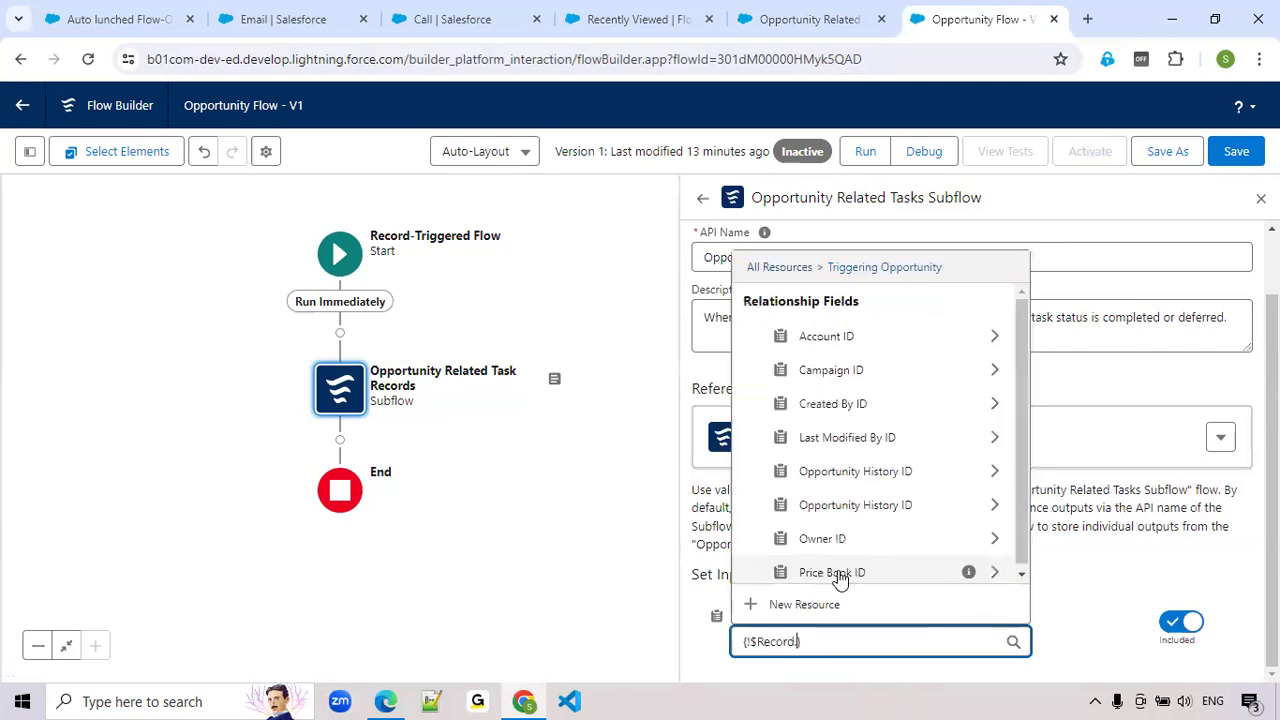
click(1085, 644)
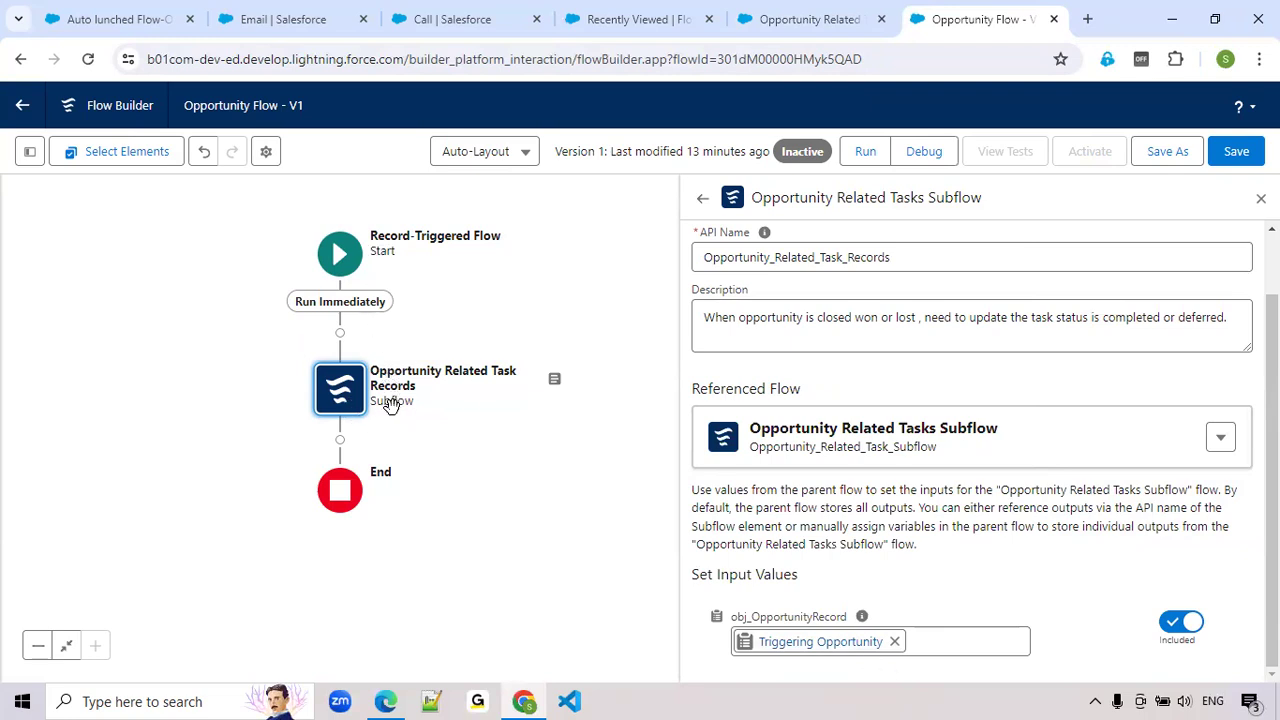
click(1235, 151)
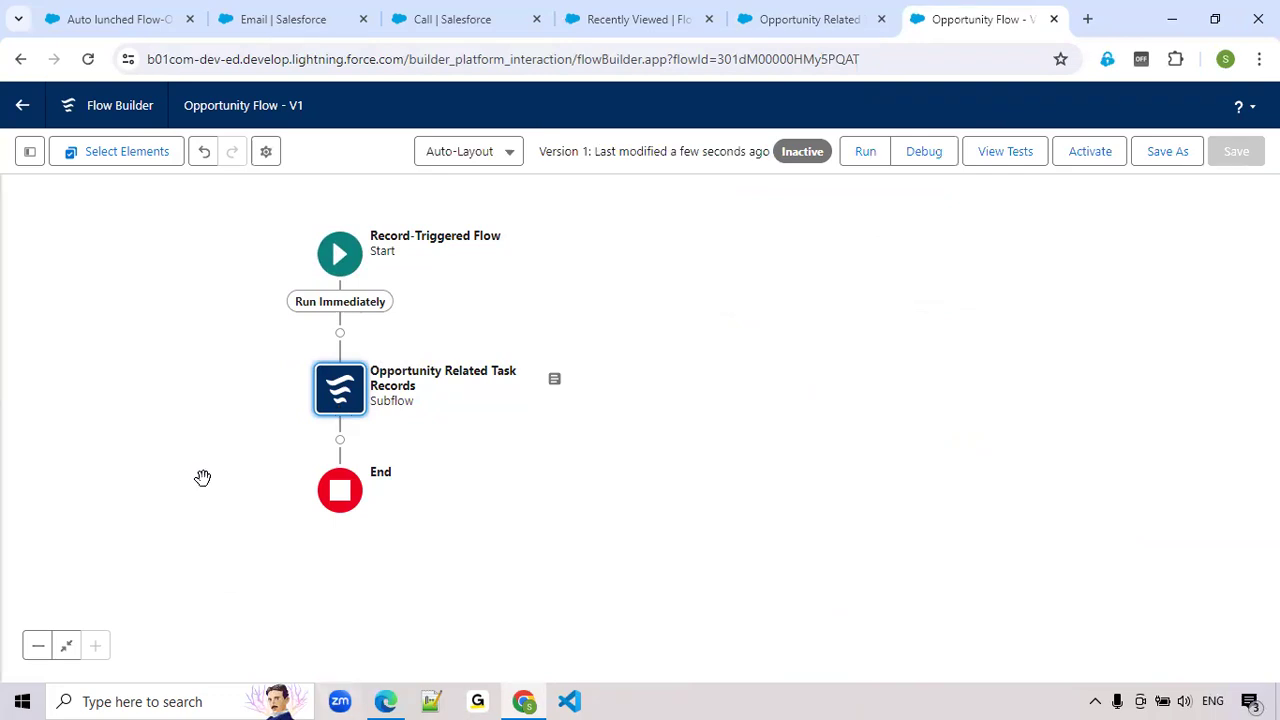
Set up a debug run as if the record is Updated, with Auto lunched Flow-Opportunity as the triggering record
click(924, 156)
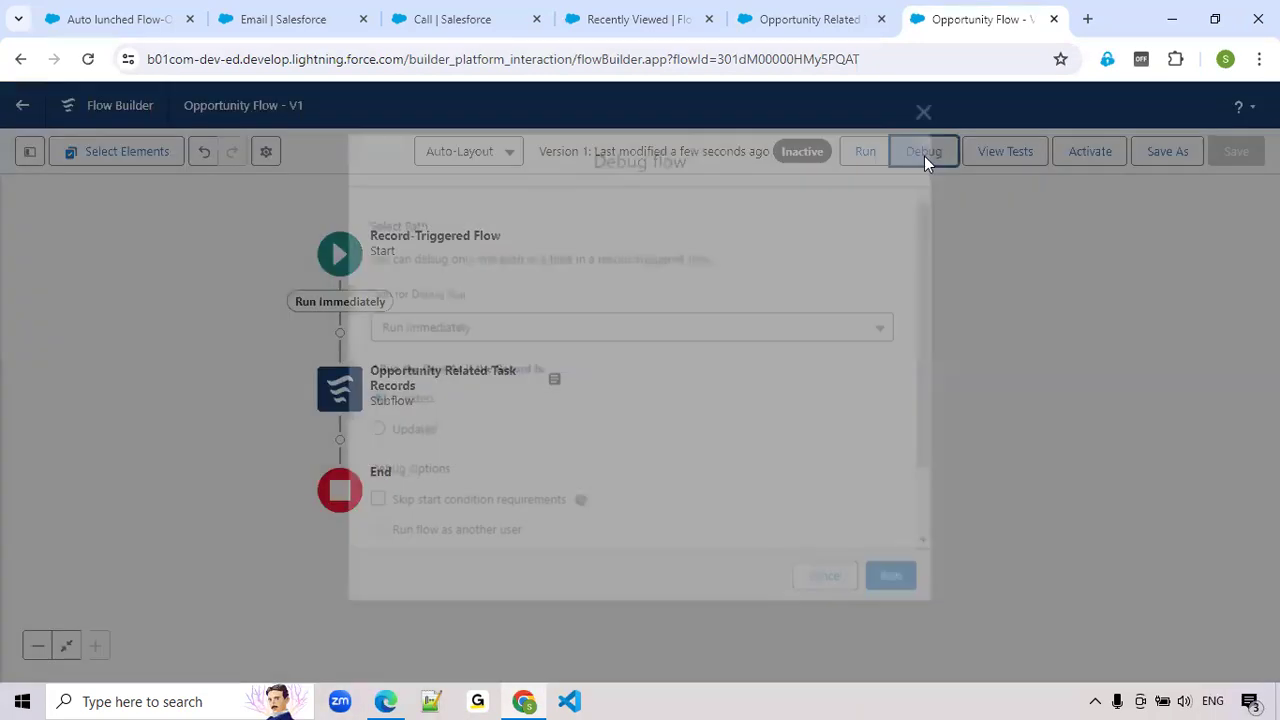
click(389, 438)
scroll(405, 432, down, 3)
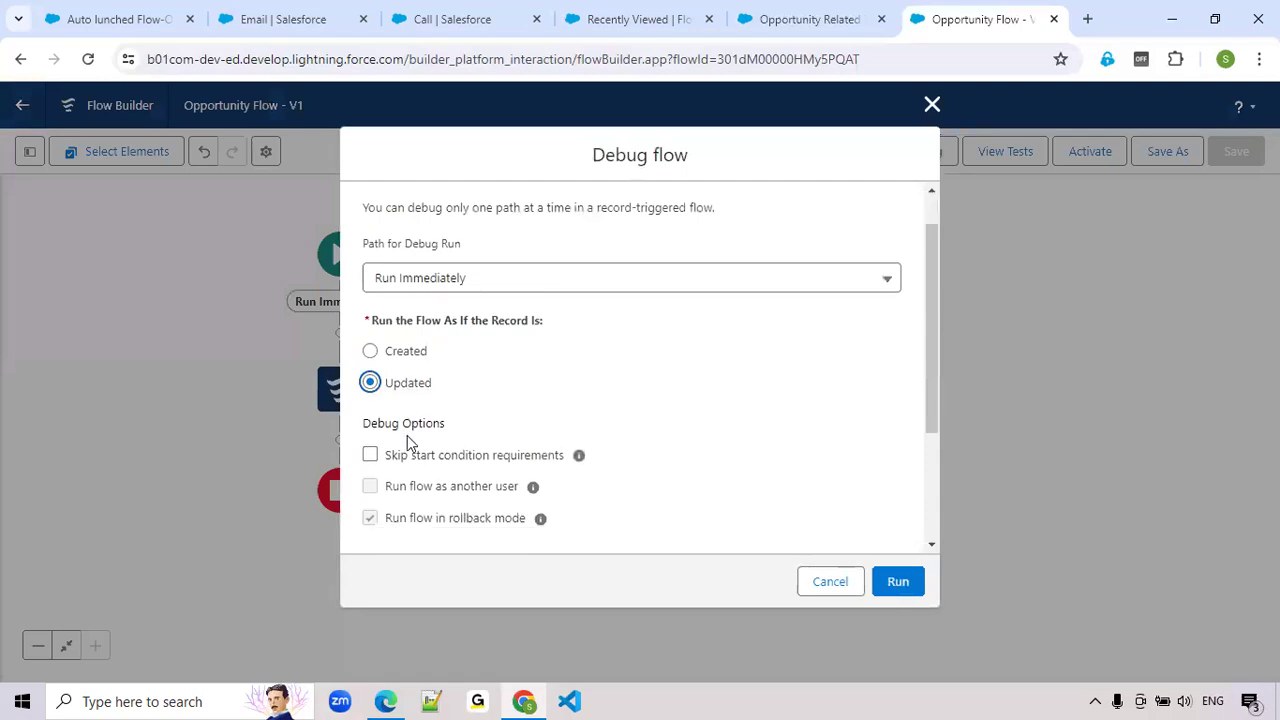
click(420, 471)
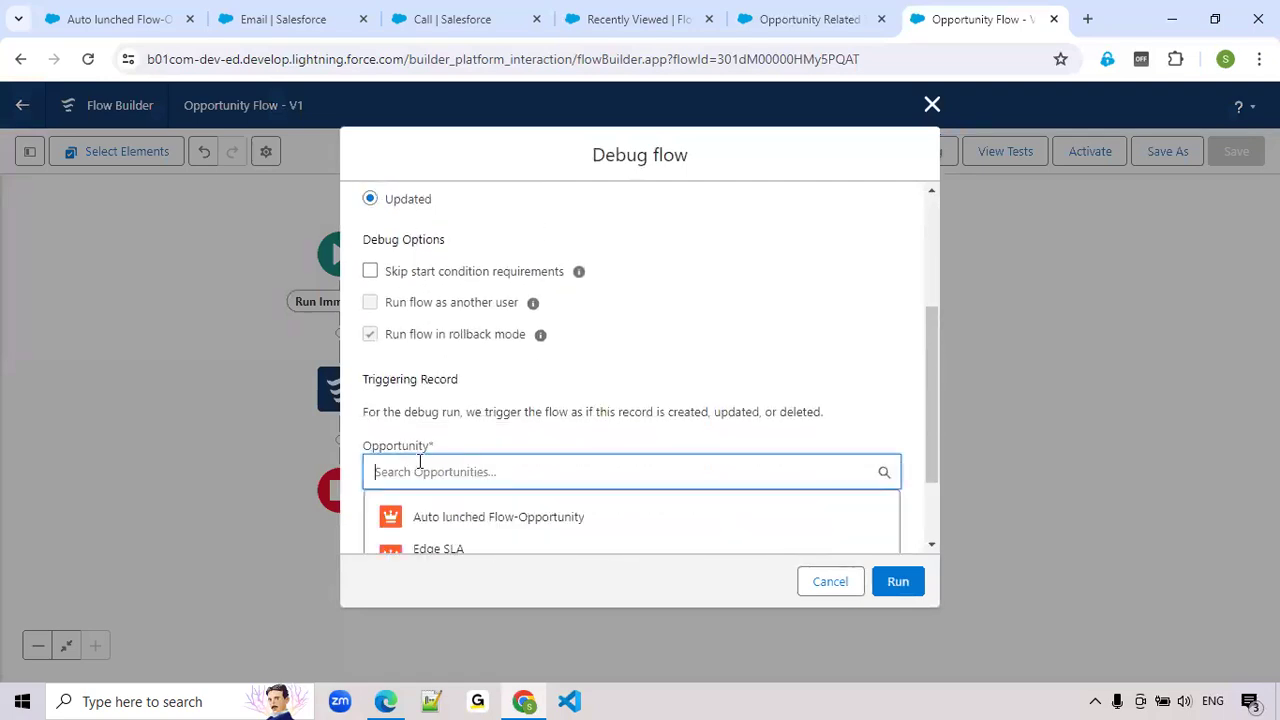
click(443, 520)
scroll(733, 452, down, 6)
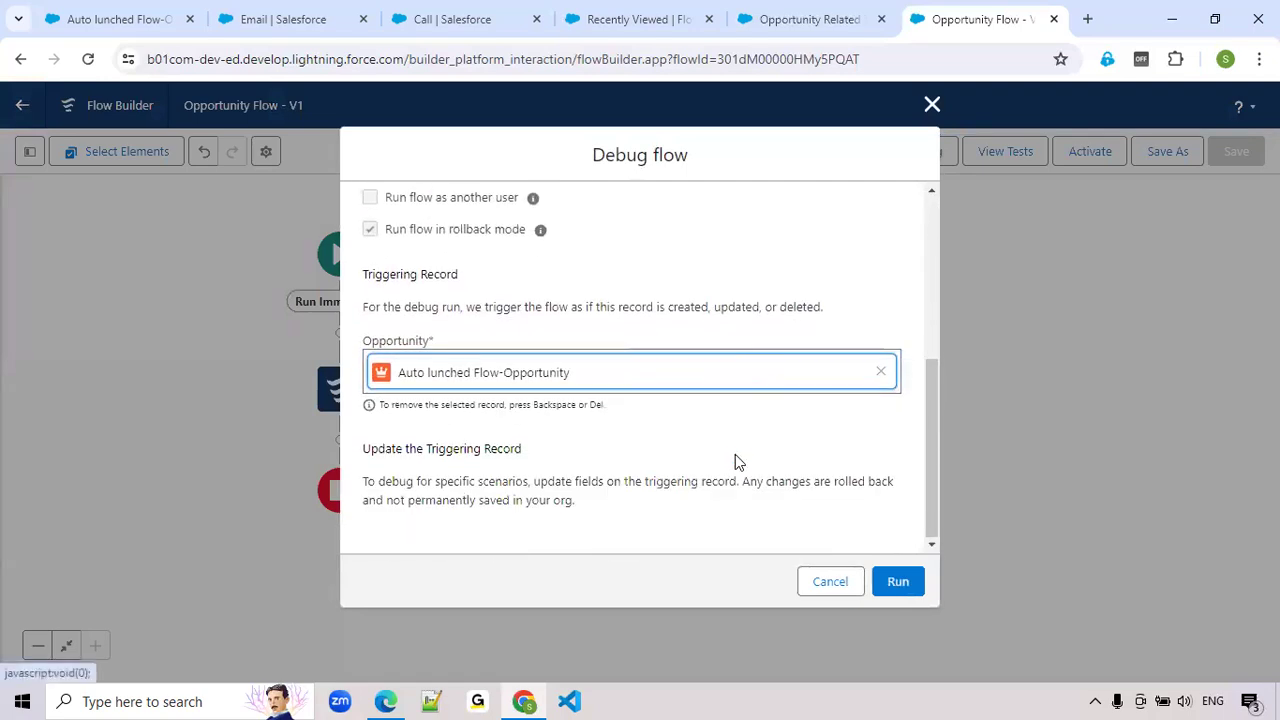
Set the triggering opportunity's Stage to Closed Won and run the debug
scroll(748, 467, down, 5)
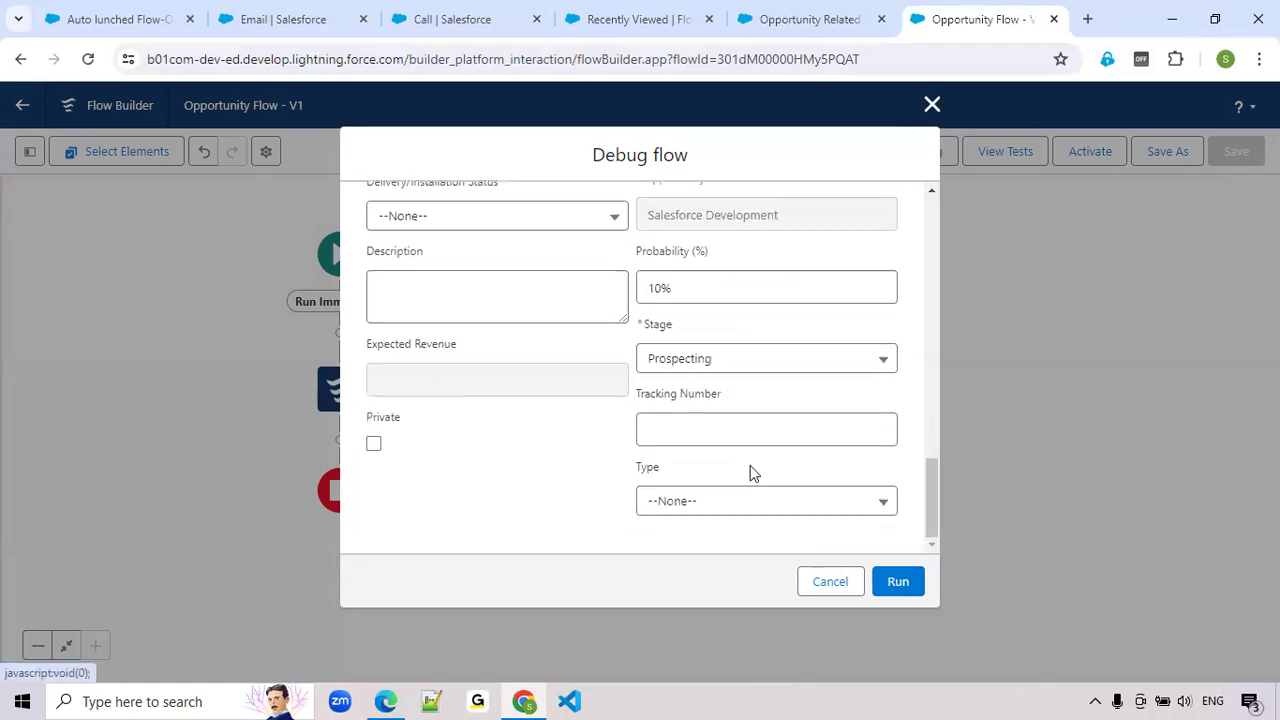
click(730, 364)
scroll(740, 430, down, 3)
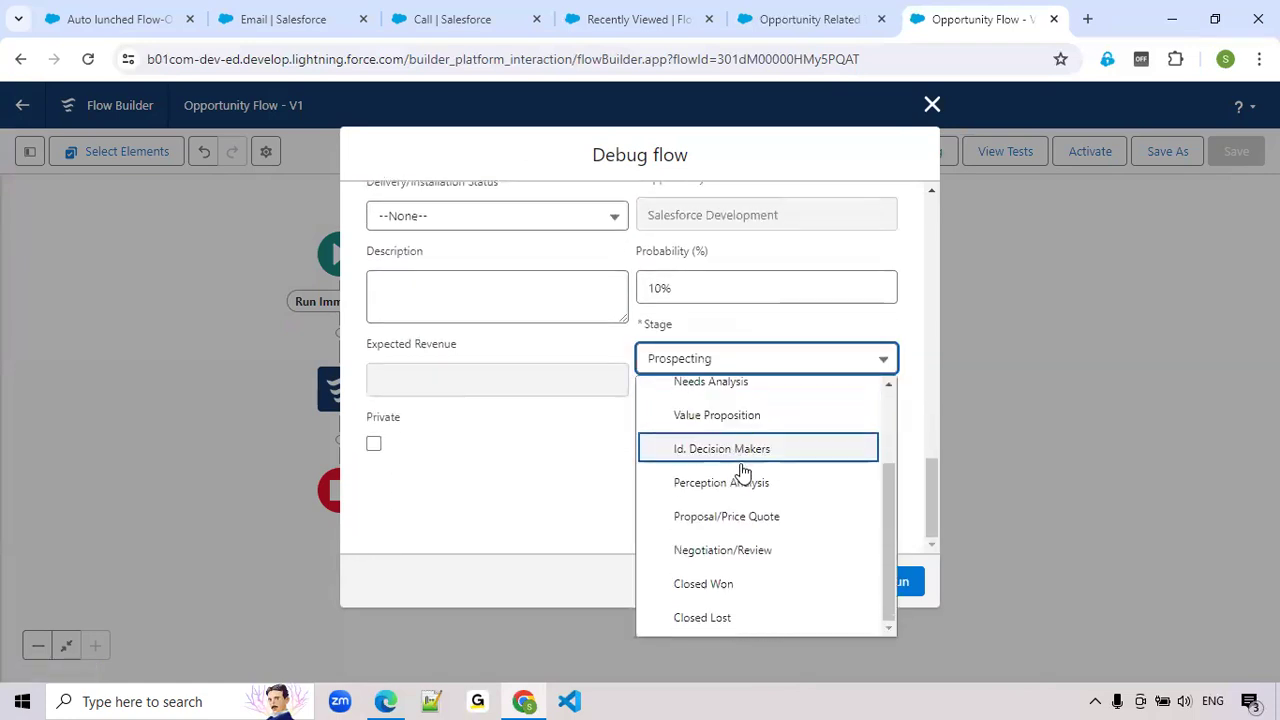
click(748, 583)
click(898, 582)
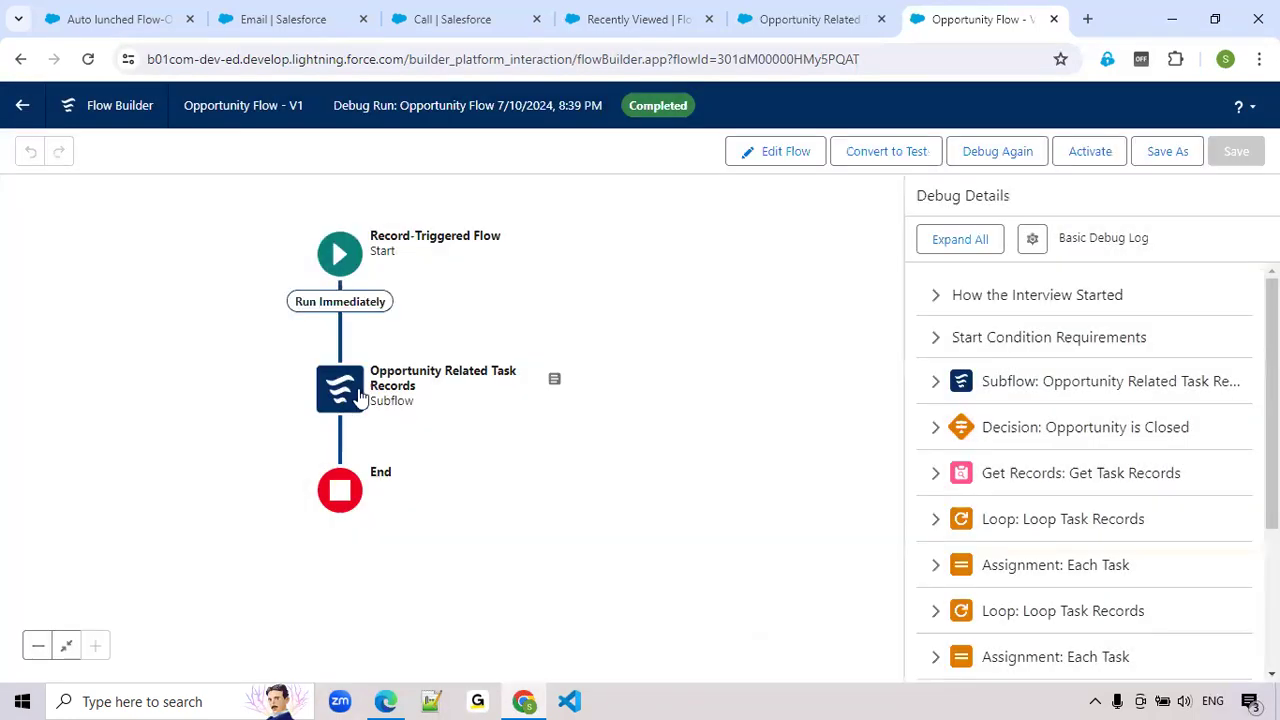
Examine the Update Task Records entry in the debug details for each task's status and record ID
scroll(1042, 497, down, 5)
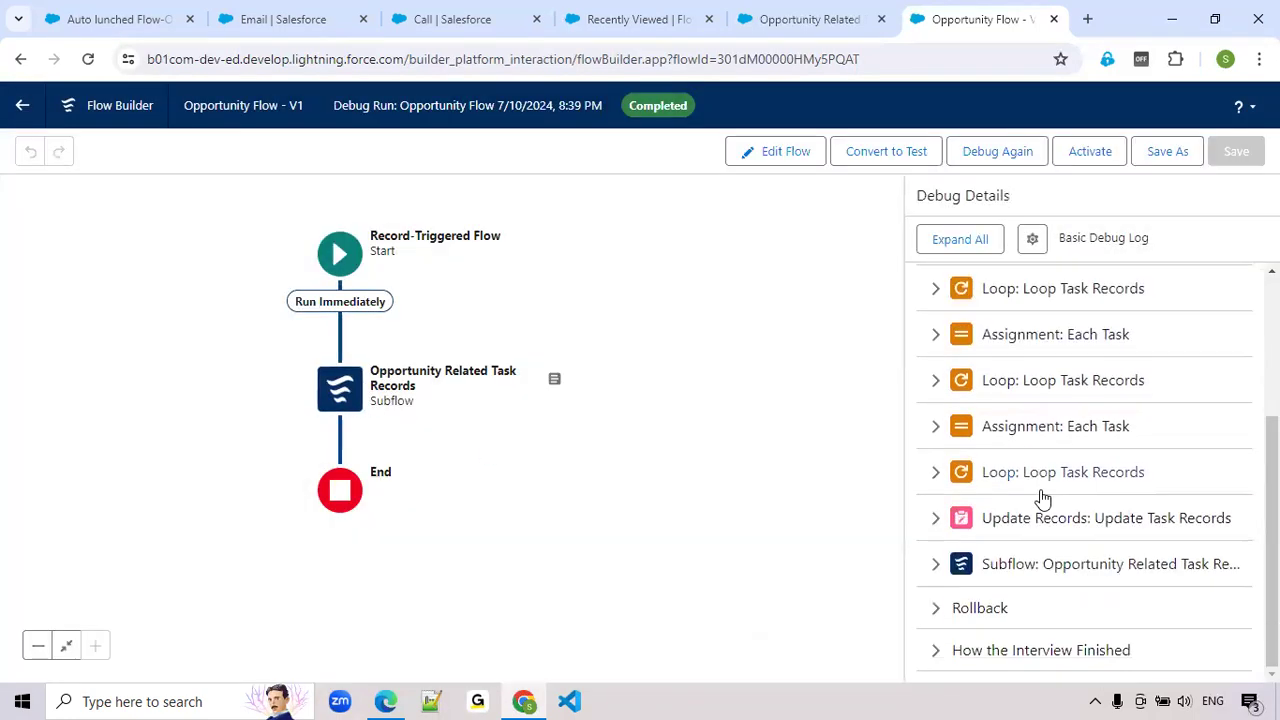
click(940, 518)
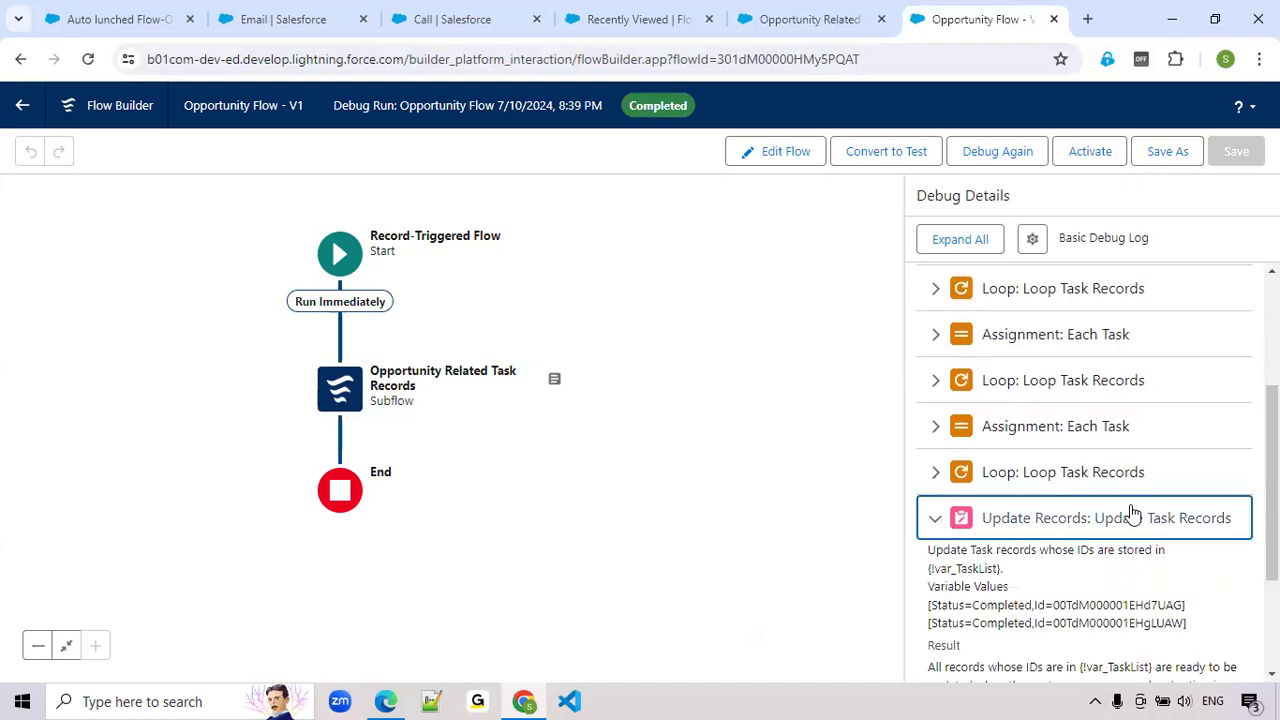
scroll(1137, 512, down, 1)
double_click(1143, 509)
double_click(1137, 530)
double_click(1020, 512)
double_click(1010, 525)
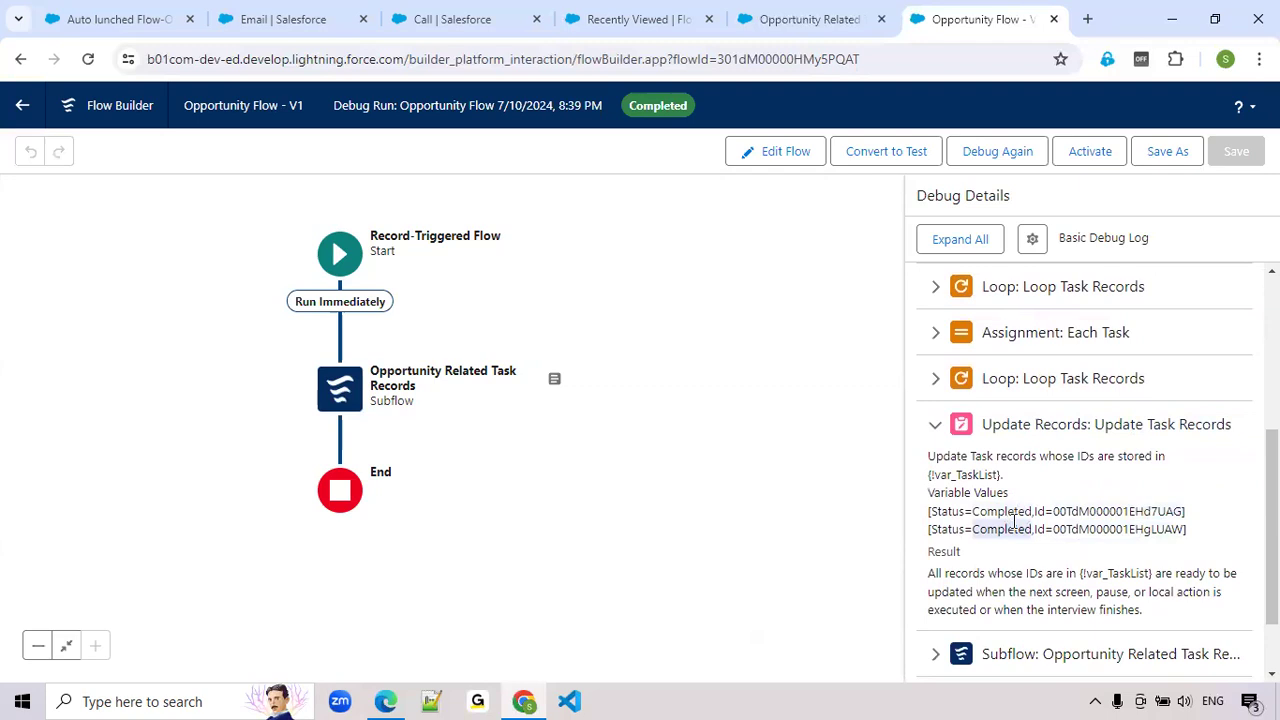
scroll(1234, 309, up, 3)
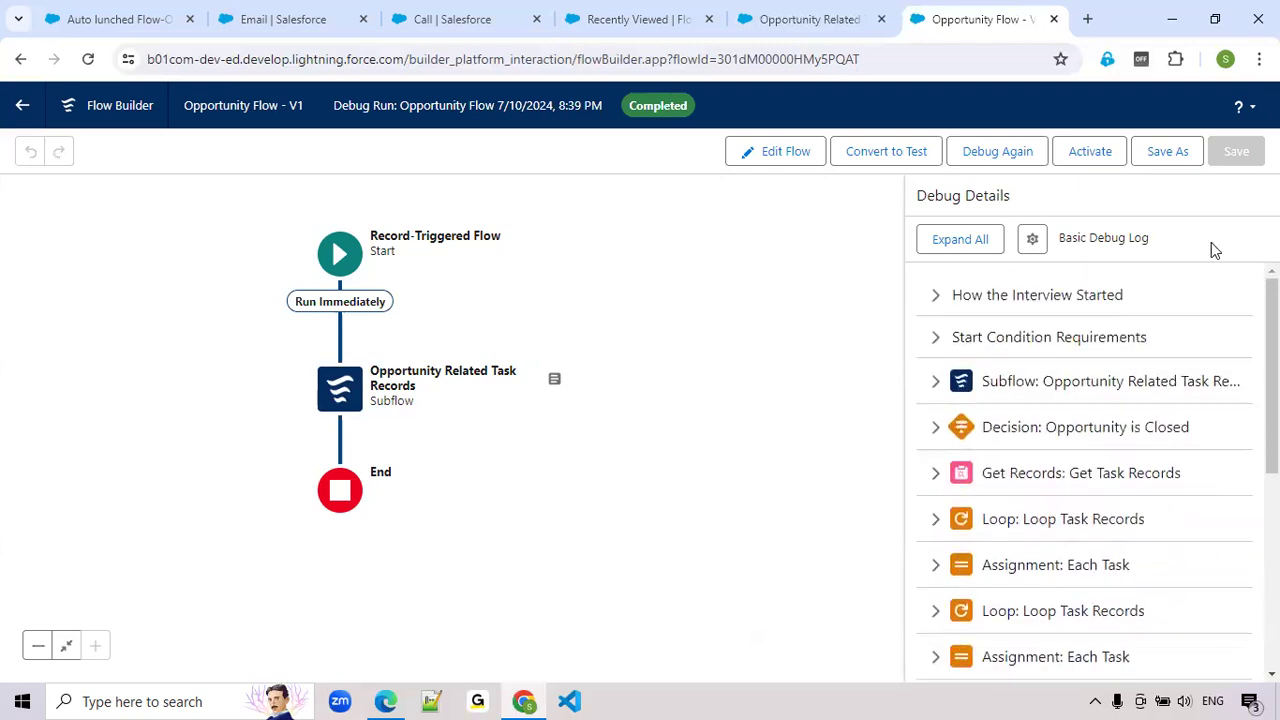
Debug the Opportunity Flow again with the triggering opportunity's Stage set to Closed Lost
click(995, 159)
scroll(622, 400, down, 10)
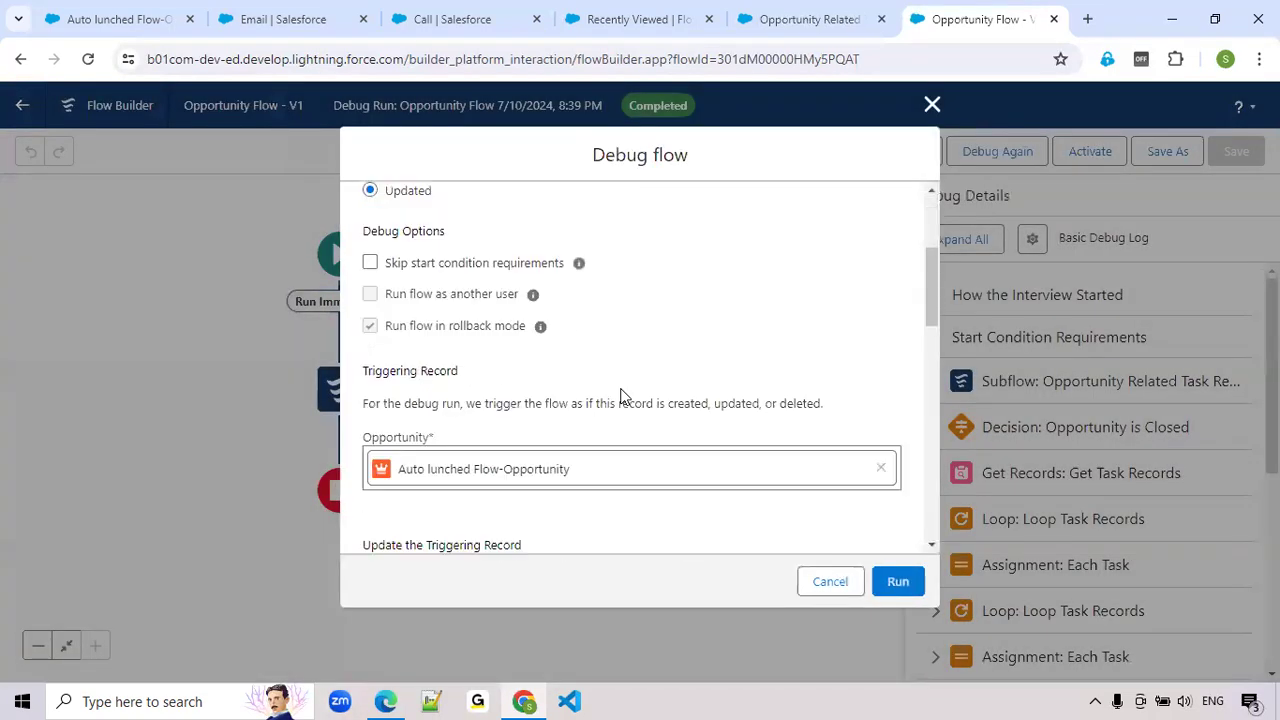
scroll(750, 495, down, 5)
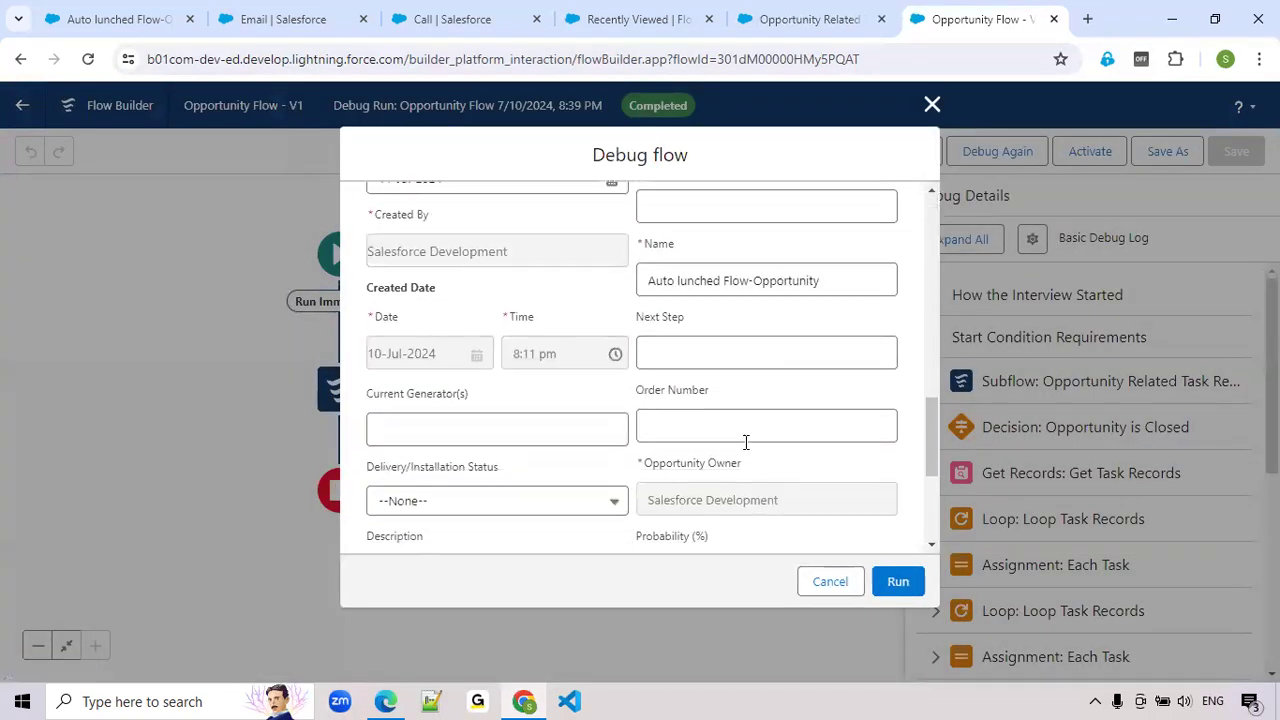
click(737, 472)
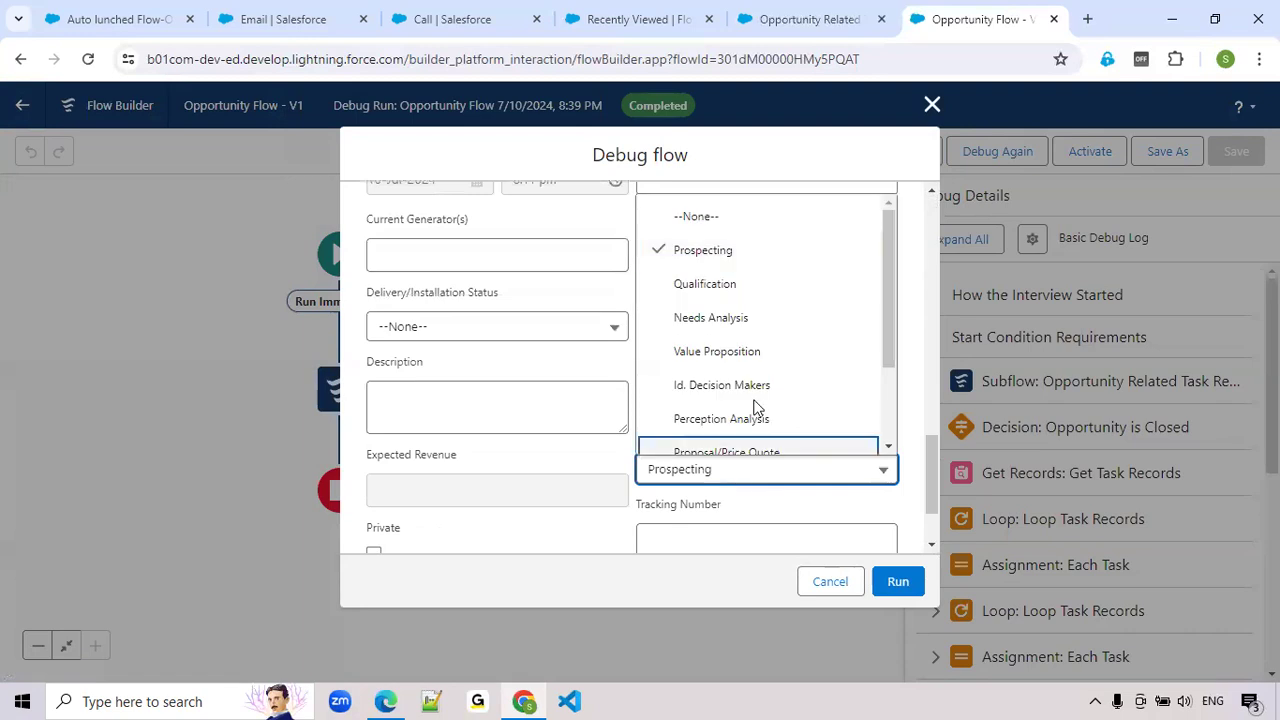
scroll(756, 405, down, 2)
click(756, 436)
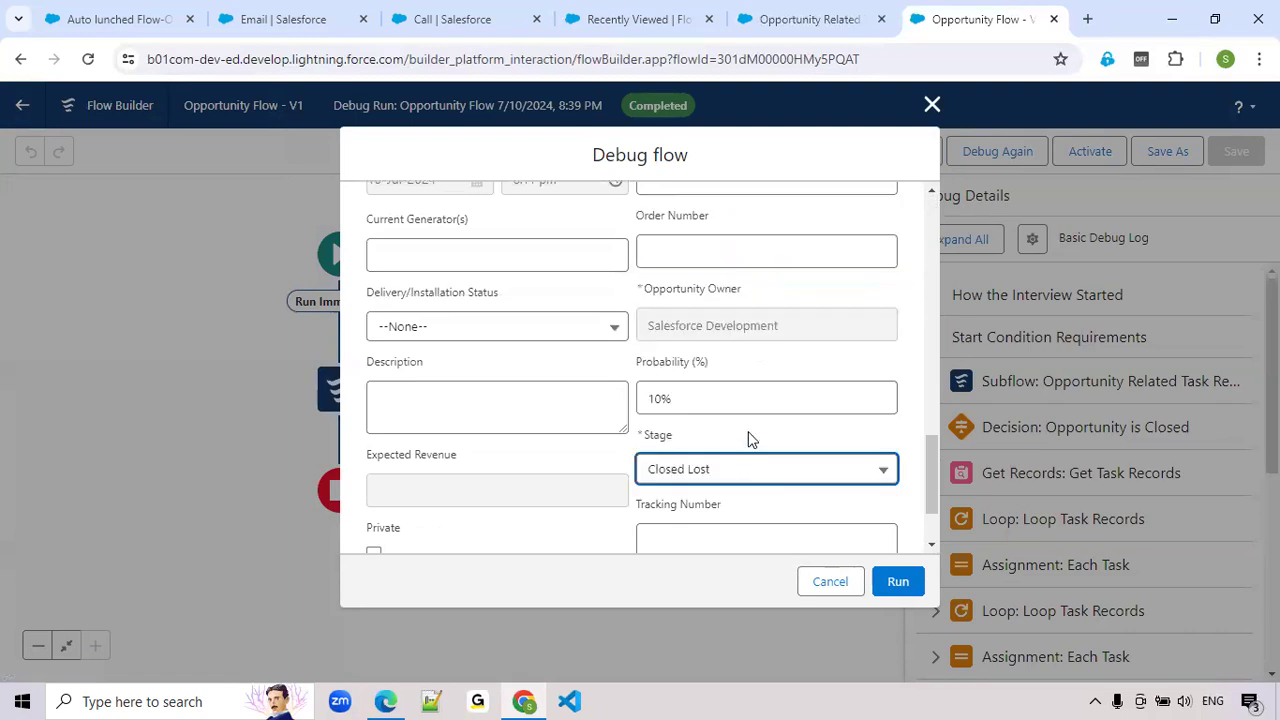
click(905, 583)
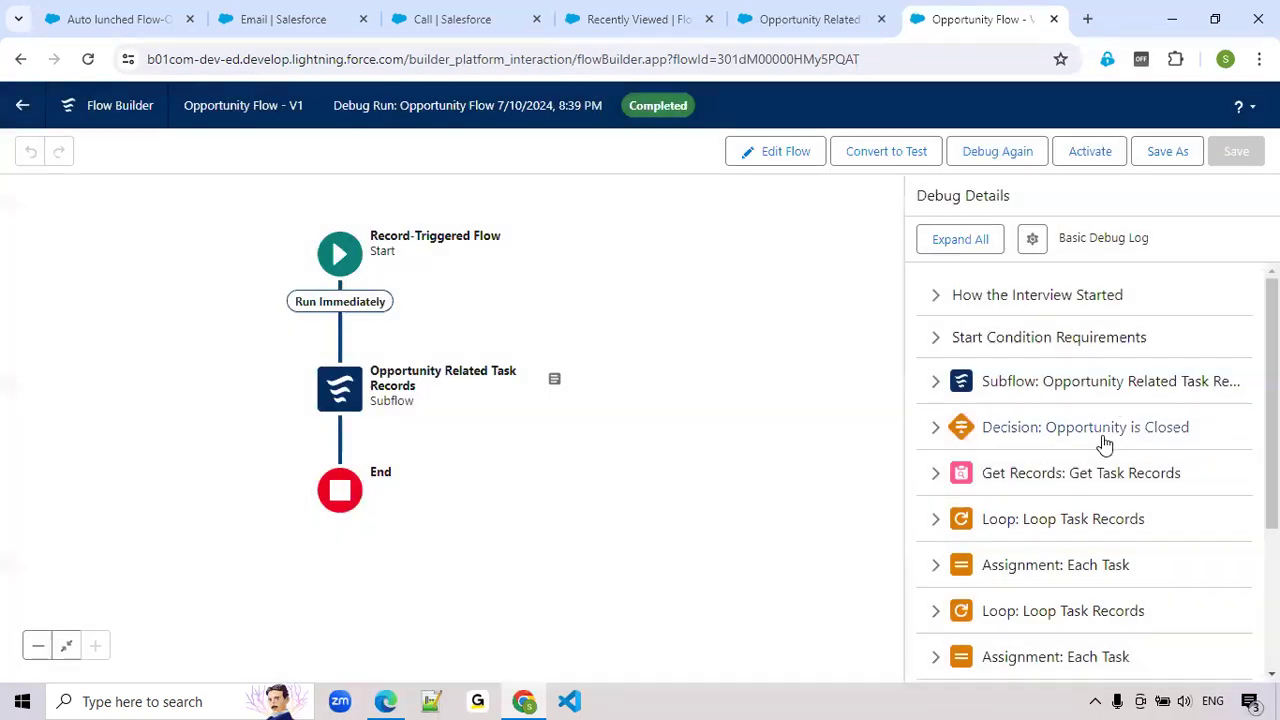
Examine the Update Task Records entry in the new debug details for each task's status and record ID
scroll(1103, 450, down, 5)
click(936, 568)
scroll(1086, 549, down, 1)
click(934, 446)
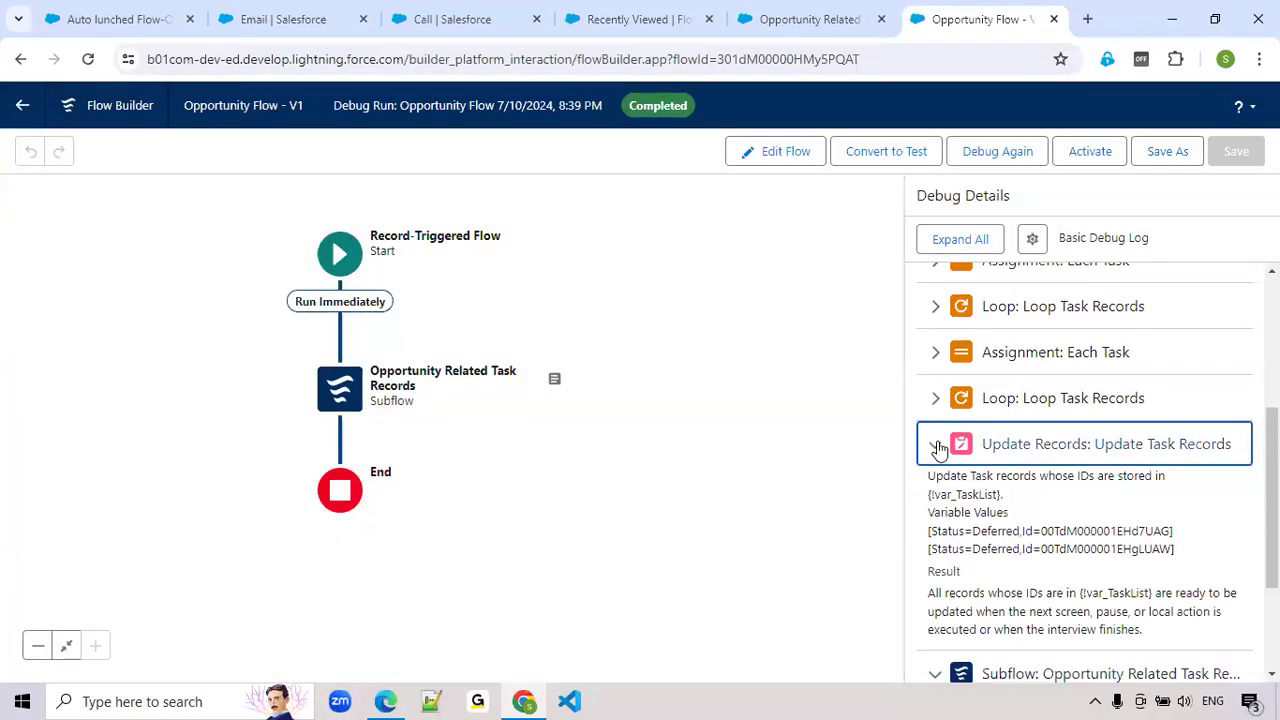
scroll(990, 445, down, 1)
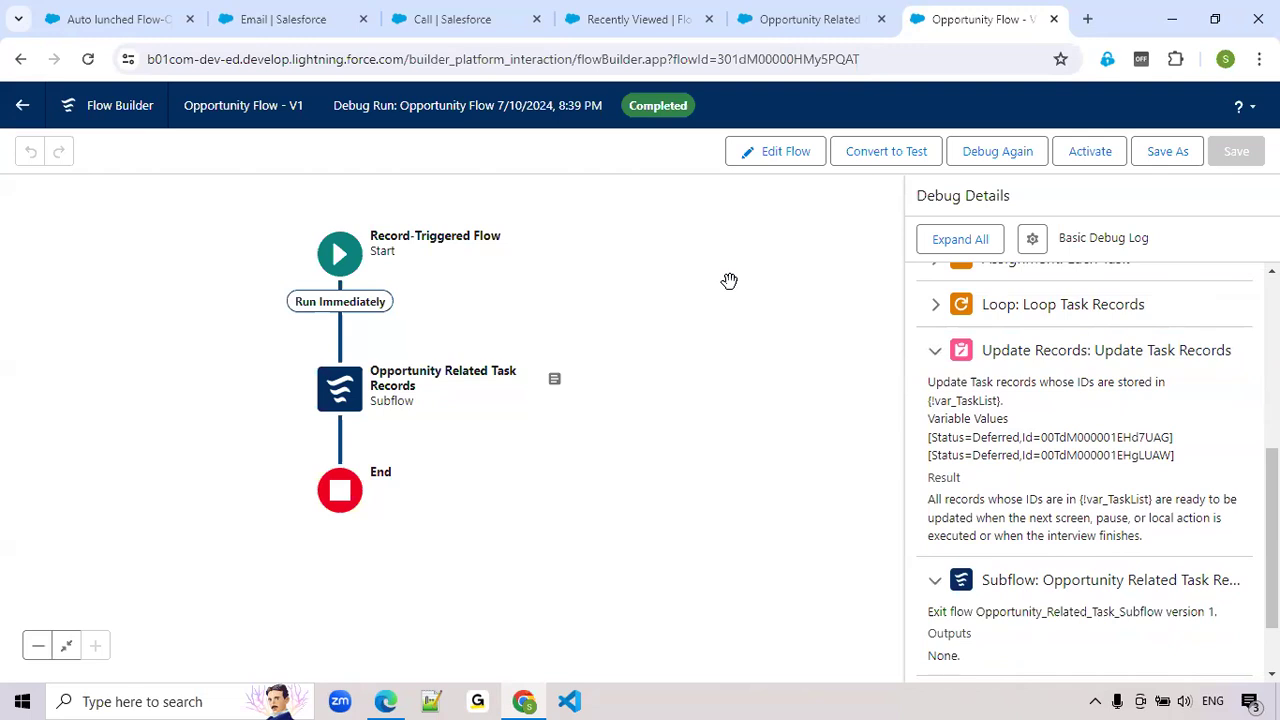
Return the Opportunity Flow to edit mode and review the upcoming tasks on the Auto lunched Flow-Opportunity record
click(764, 156)
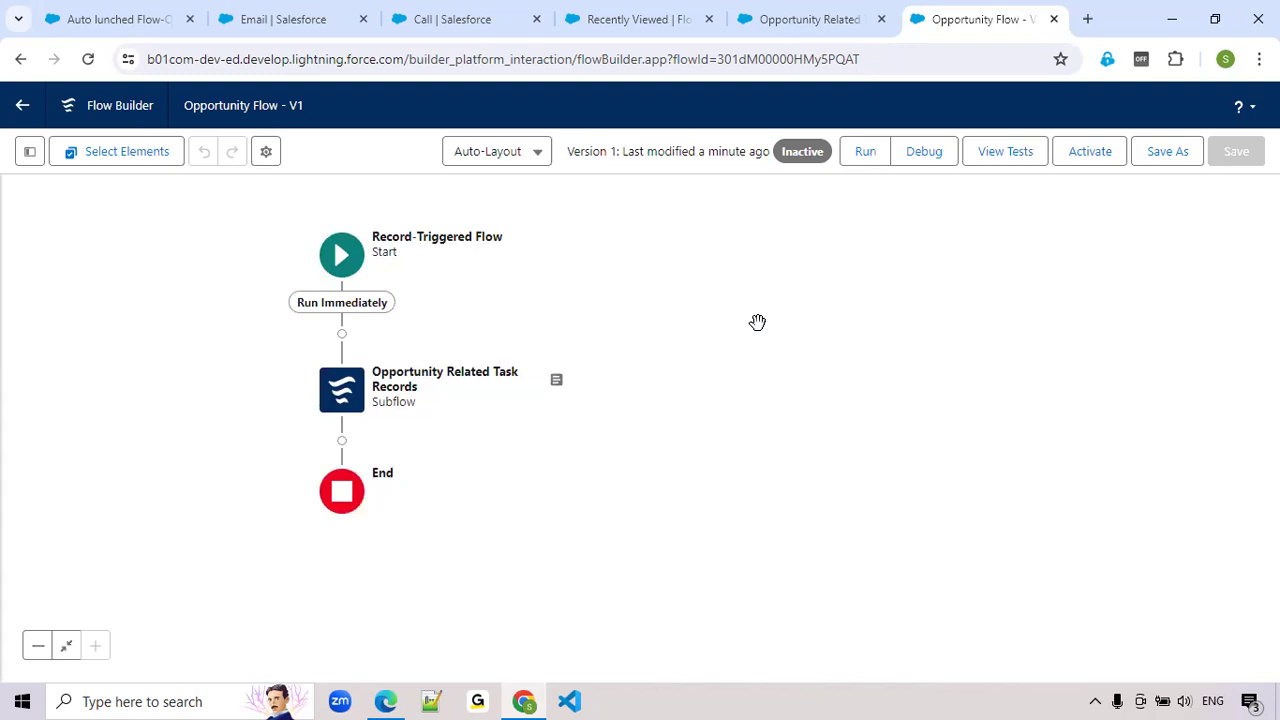
click(100, 12)
key(Escape)
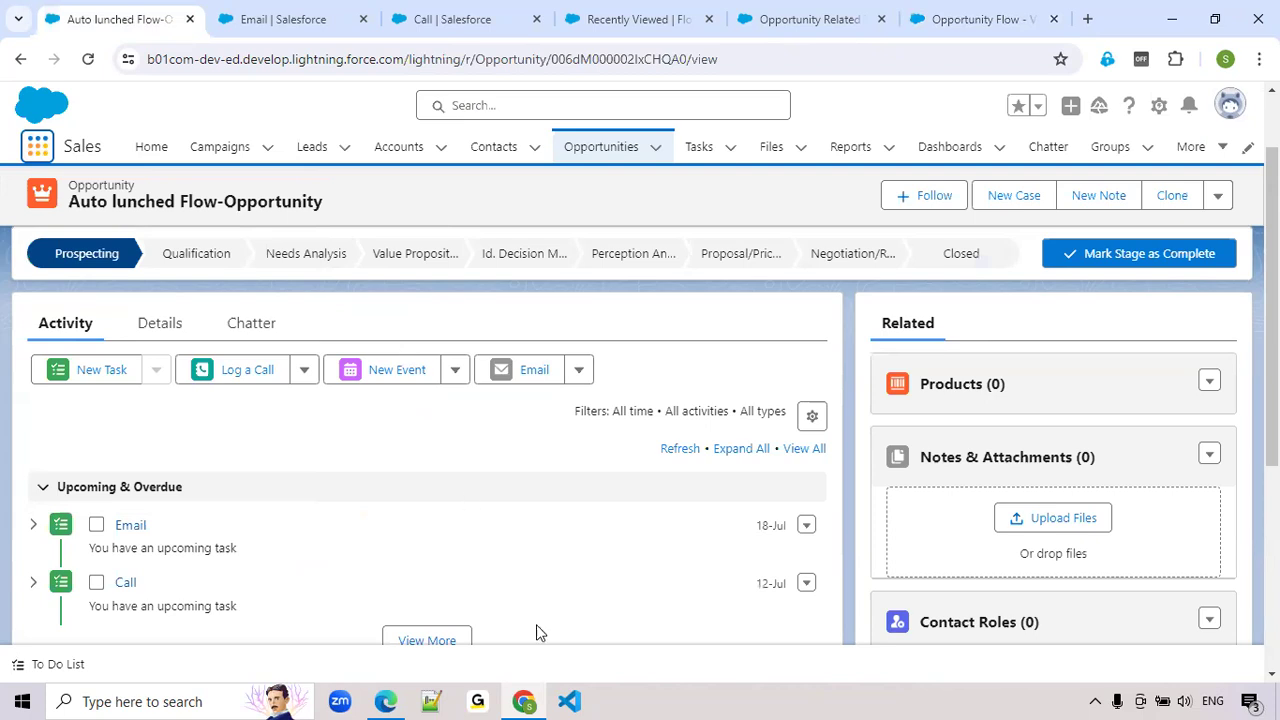
click(973, 24)
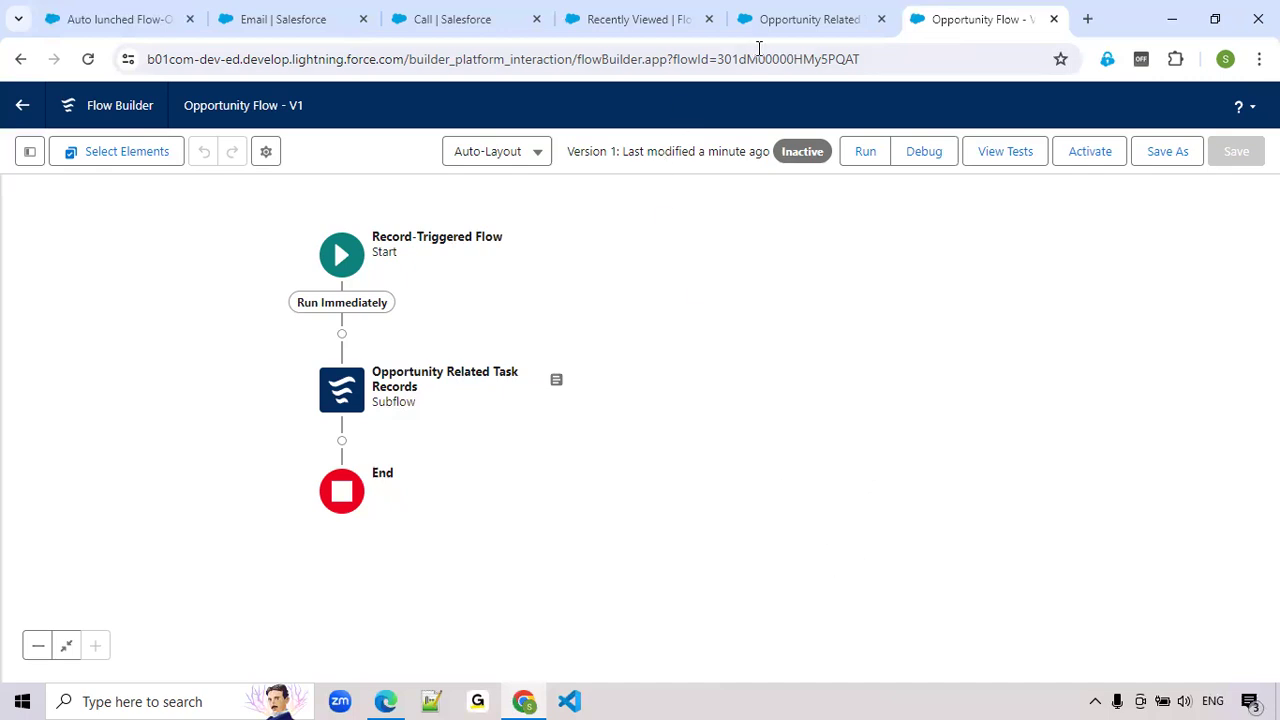
click(780, 22)
click(646, 18)
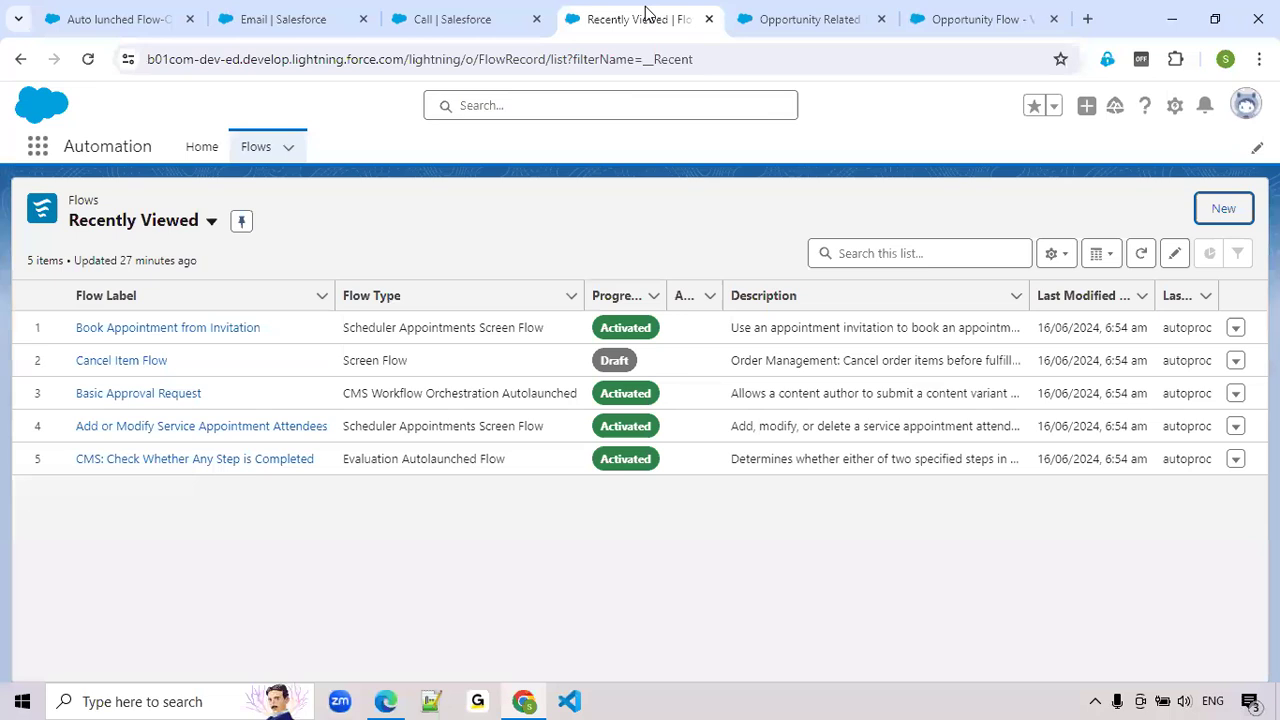
click(1230, 214)
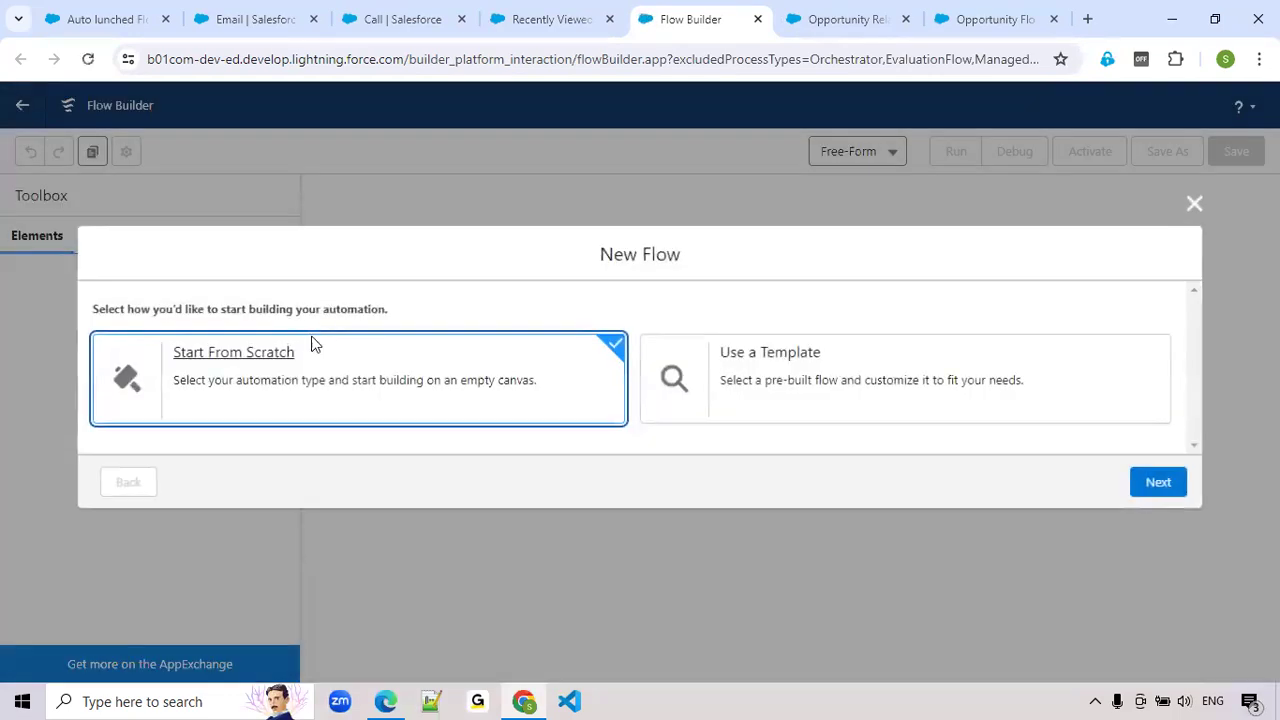
click(1154, 487)
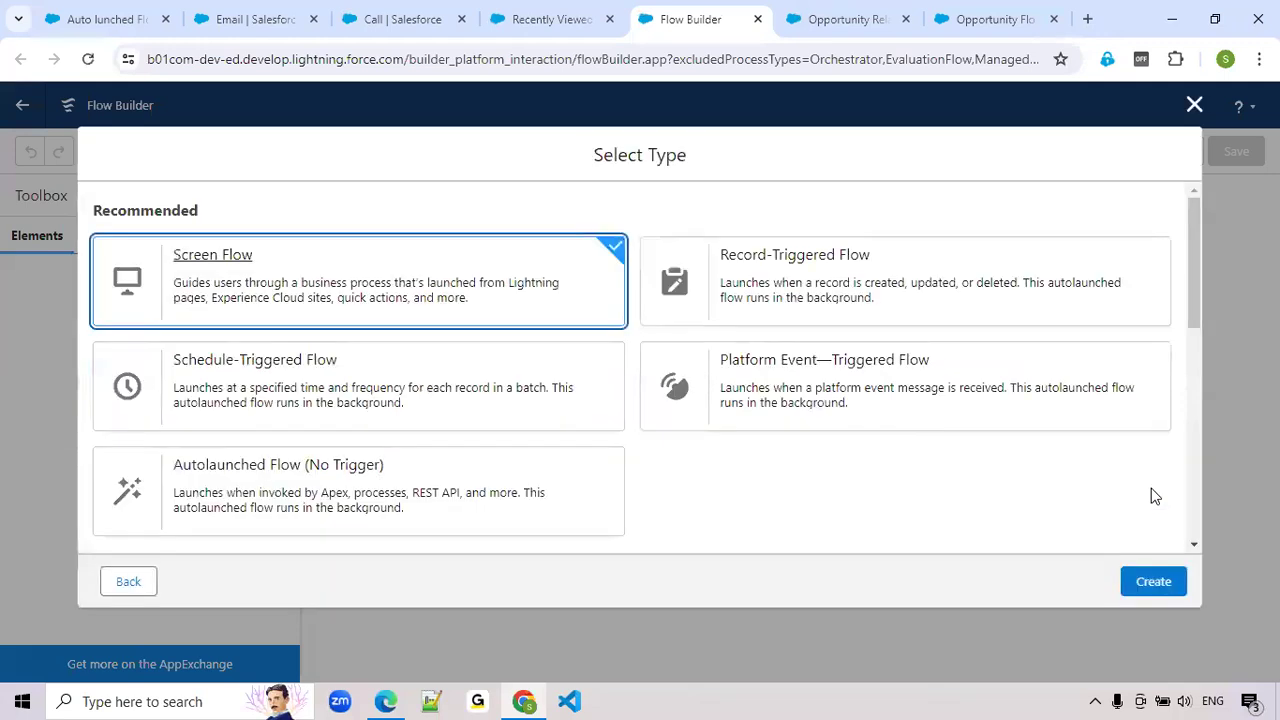
click(791, 264)
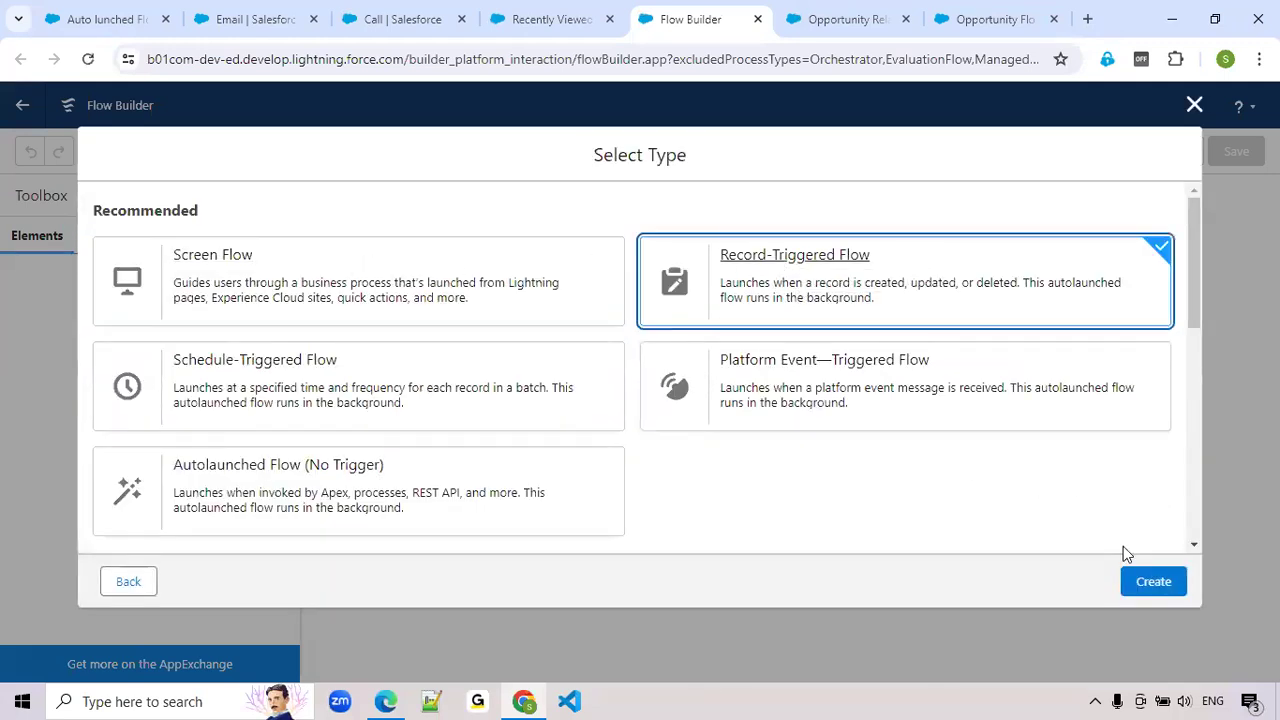
click(1146, 582)
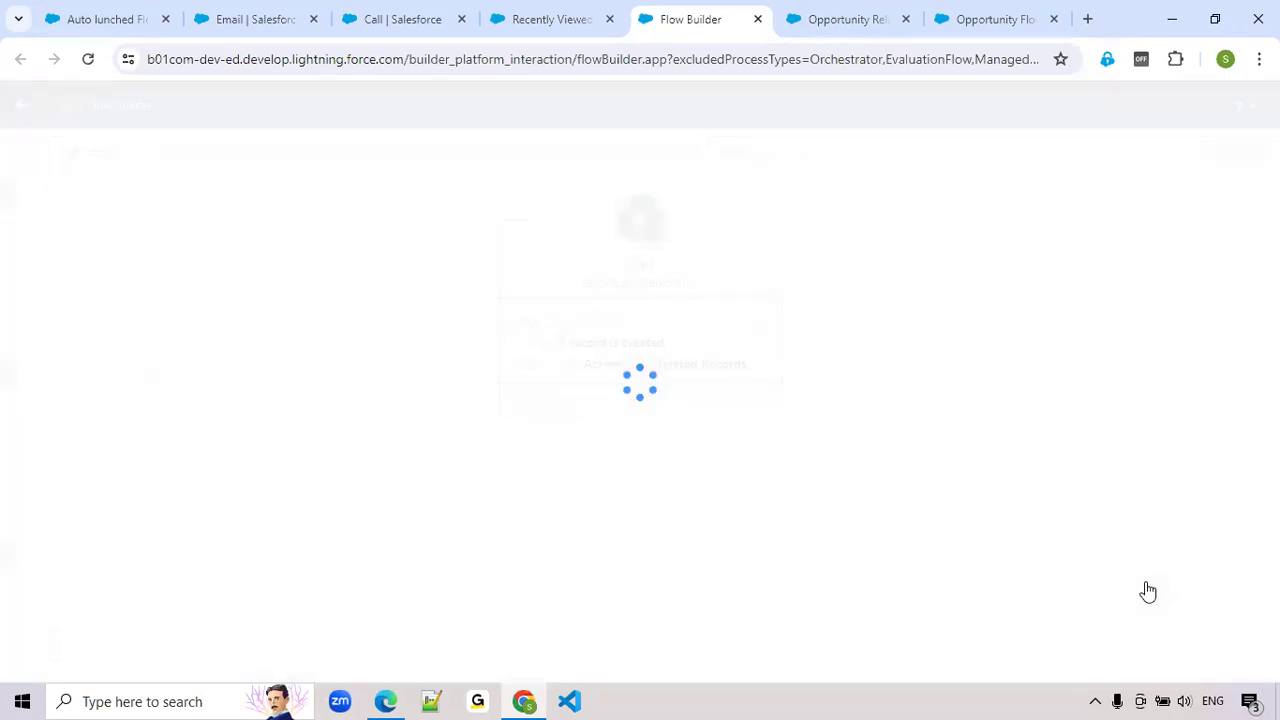
click(504, 364)
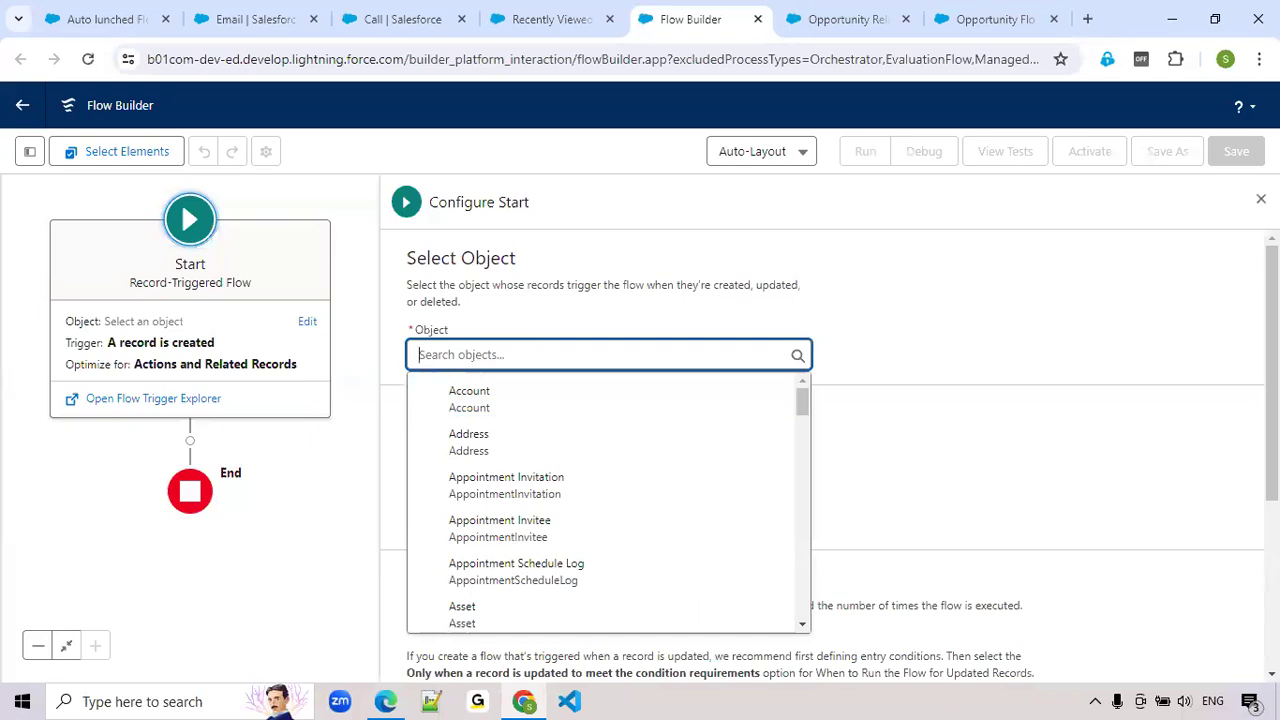
click(1247, 208)
click(22, 105)
click(729, 184)
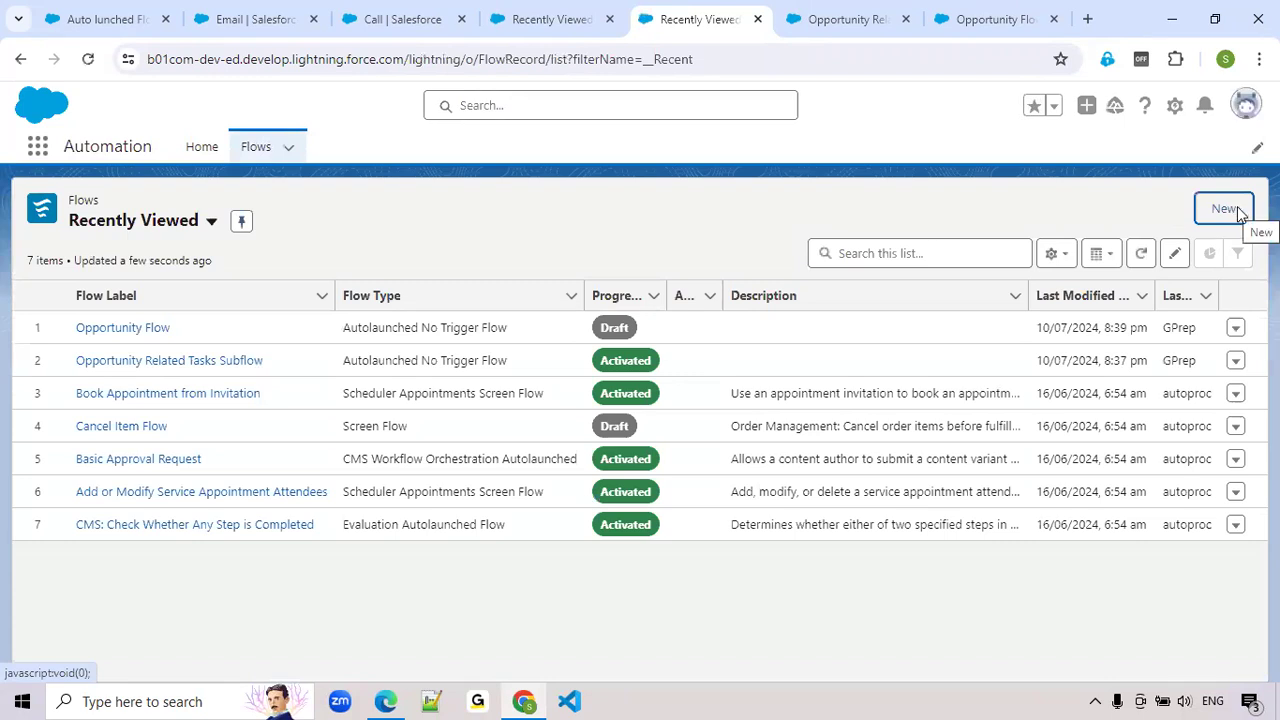
Create a new Autolaunched Flow (No Trigger) from scratch
click(1238, 215)
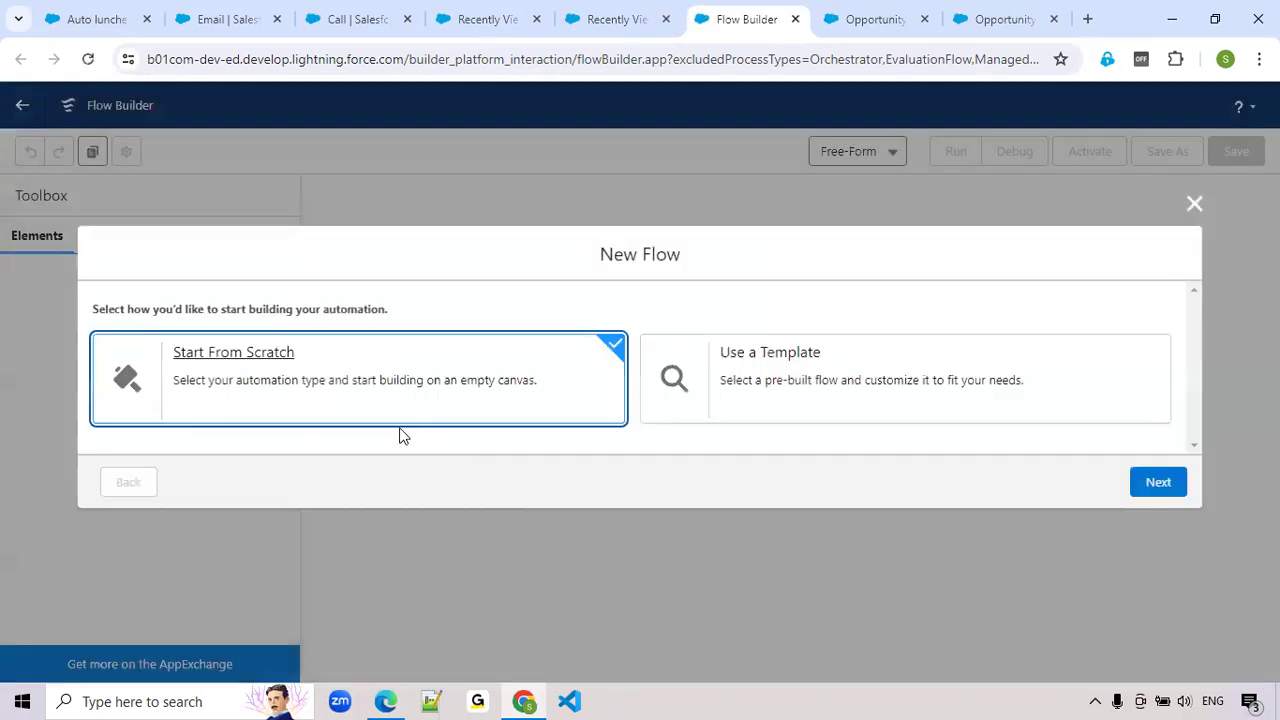
click(1166, 484)
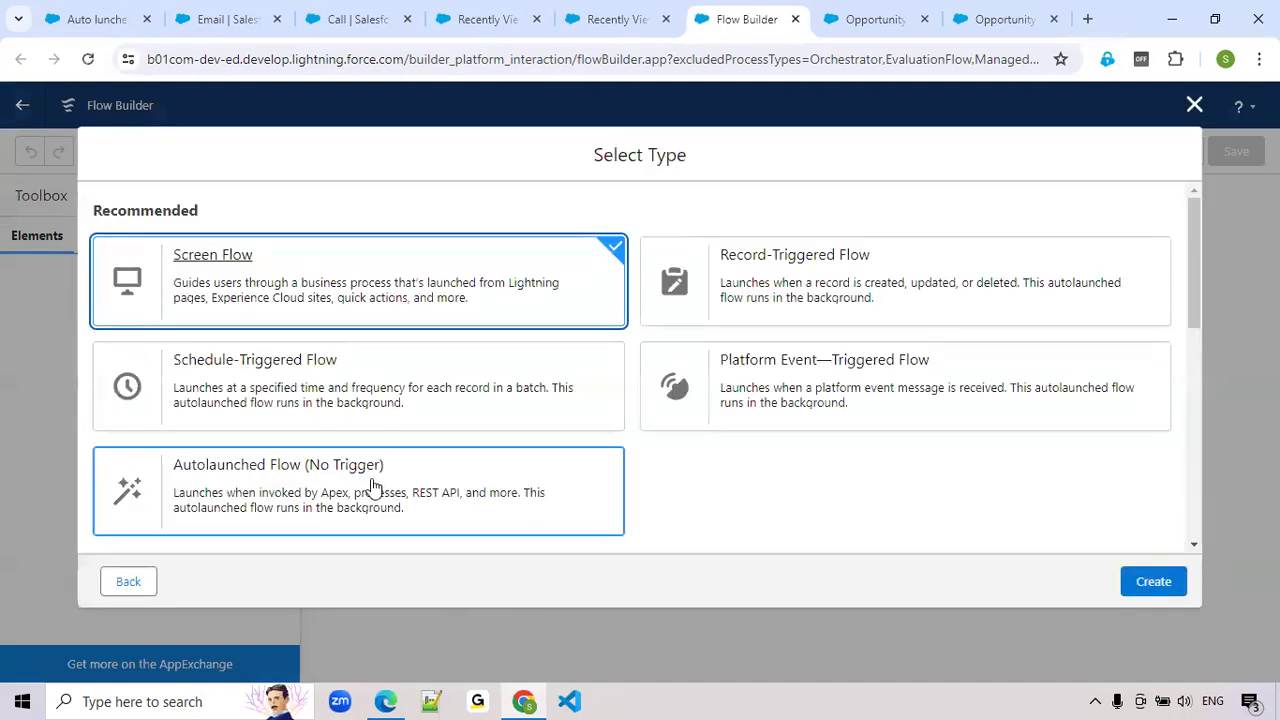
click(245, 478)
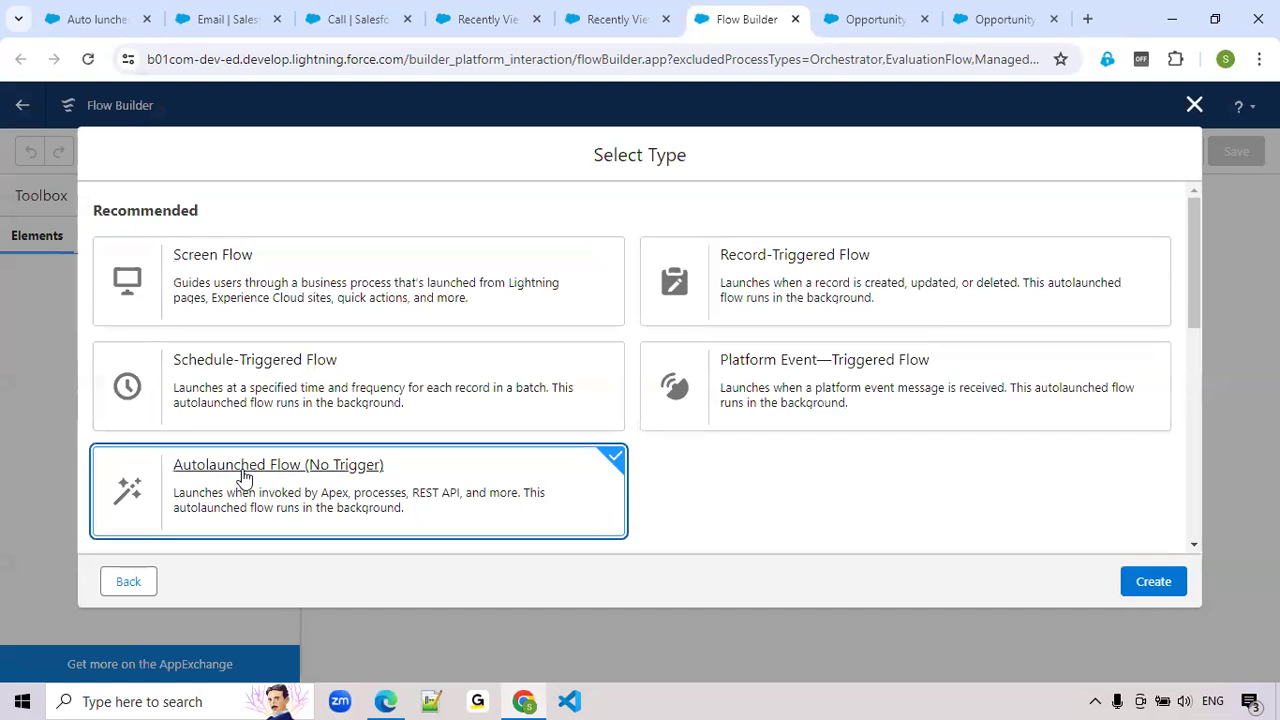
click(1153, 582)
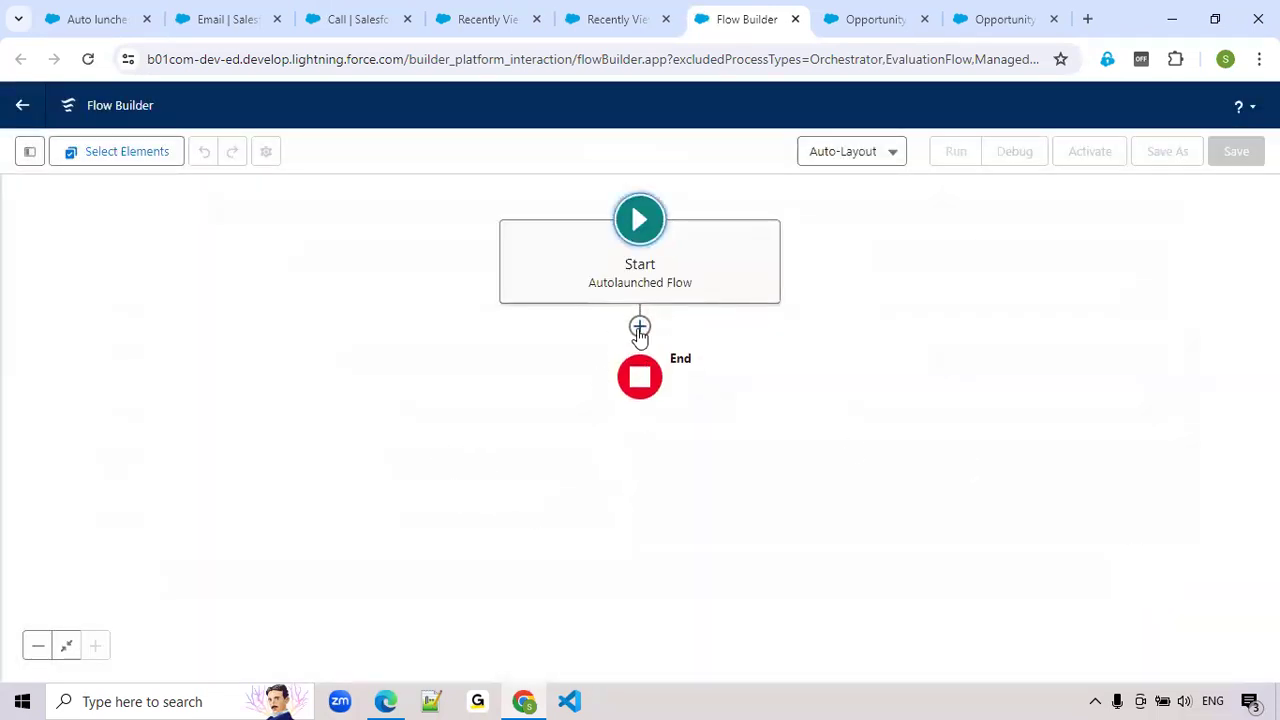
Check the Opportunity Flow's Start configuration and add a Decision element to the new autolaunched flow
click(640, 328)
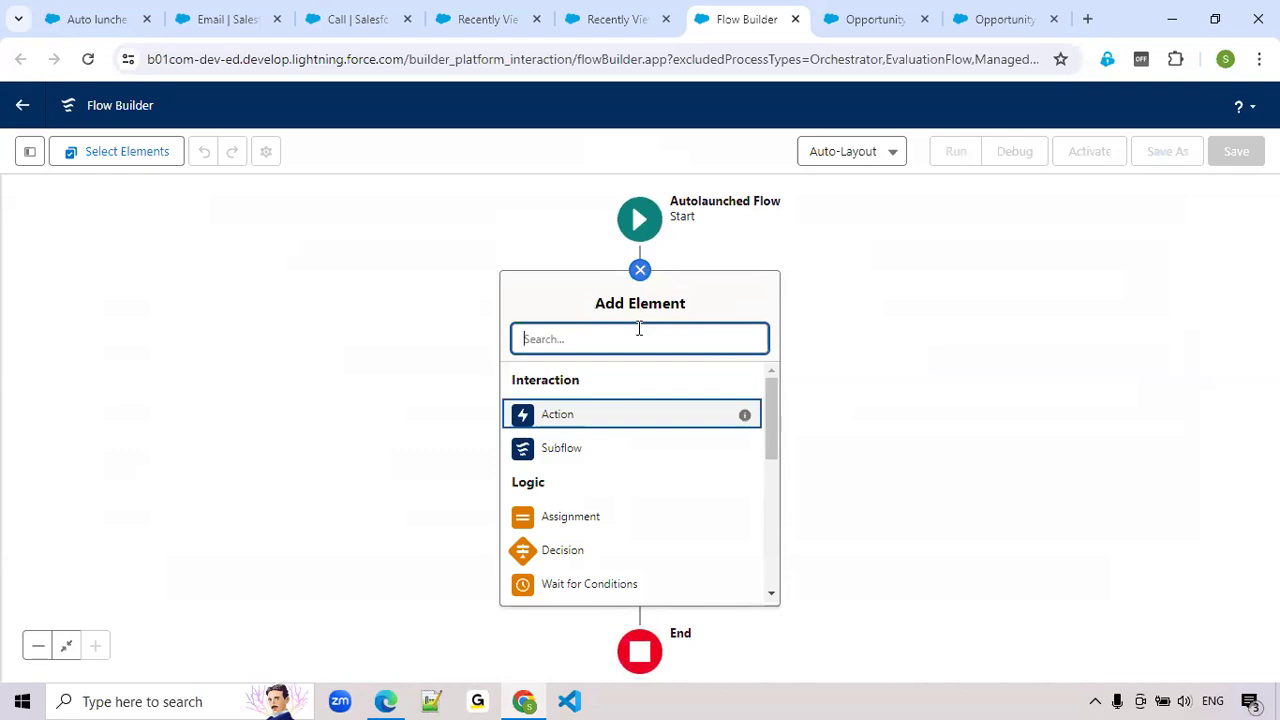
click(1031, 12)
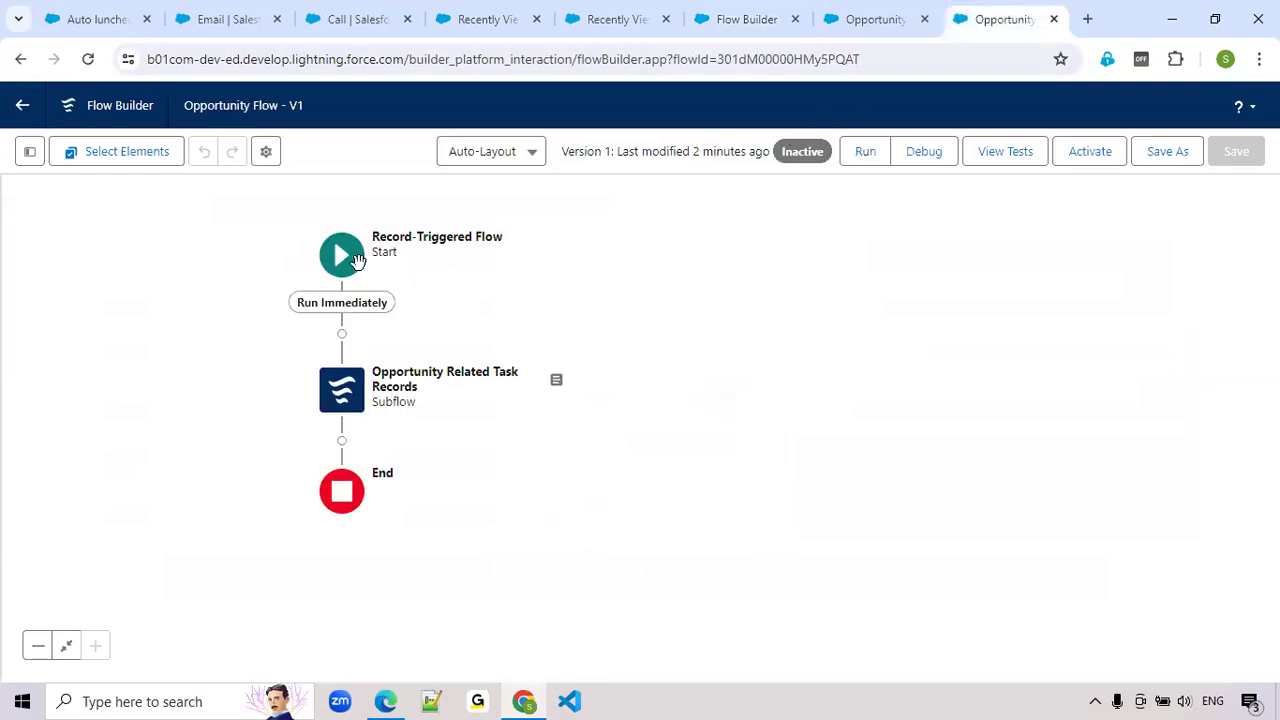
click(341, 257)
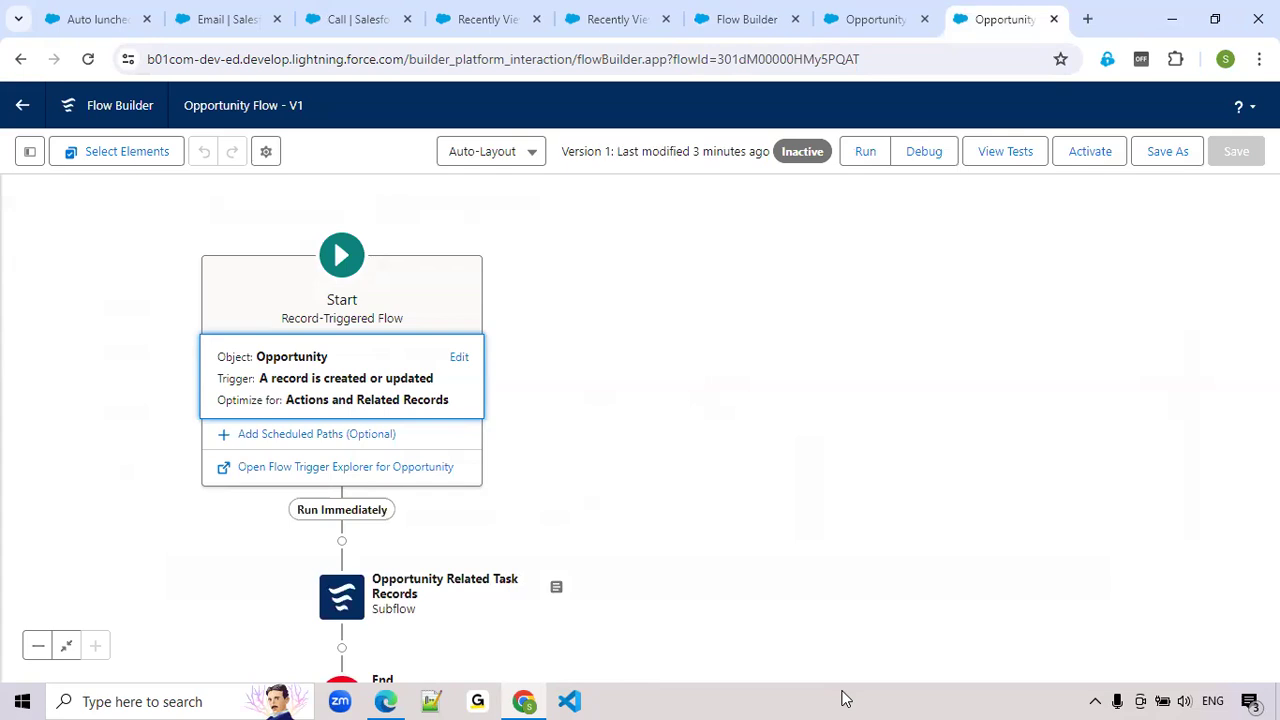
click(871, 19)
click(731, 22)
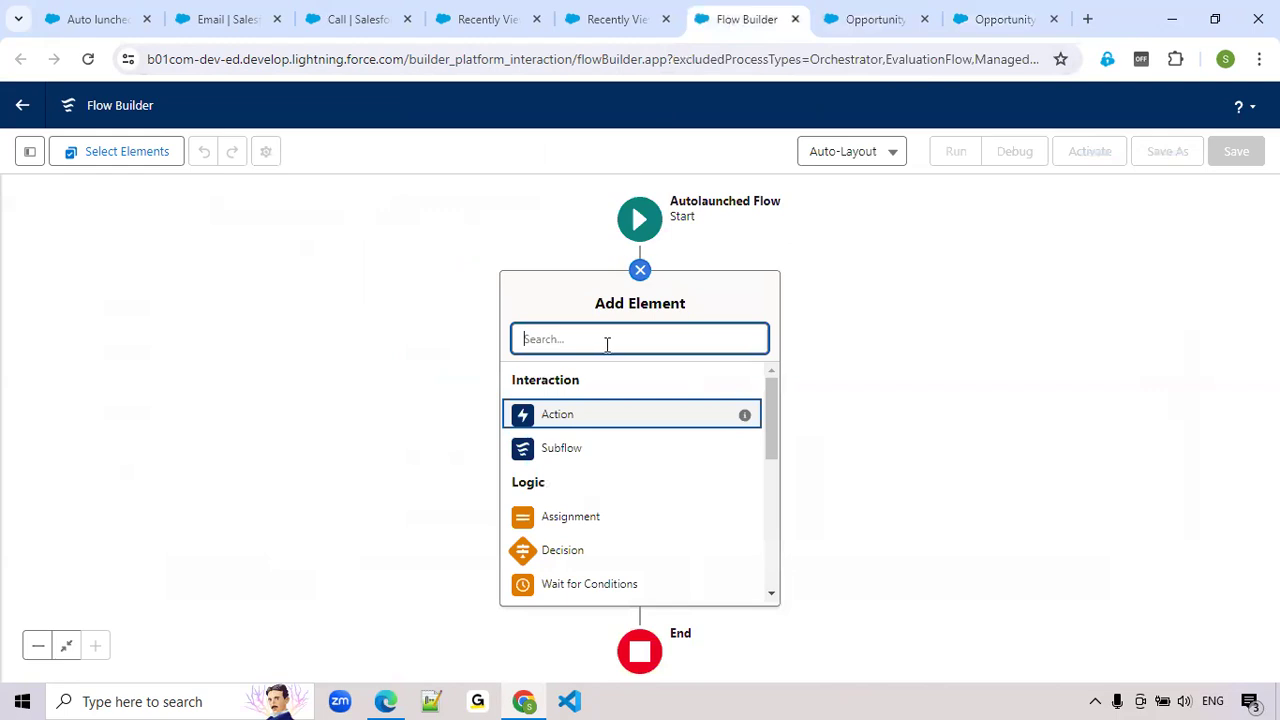
text(Dec)
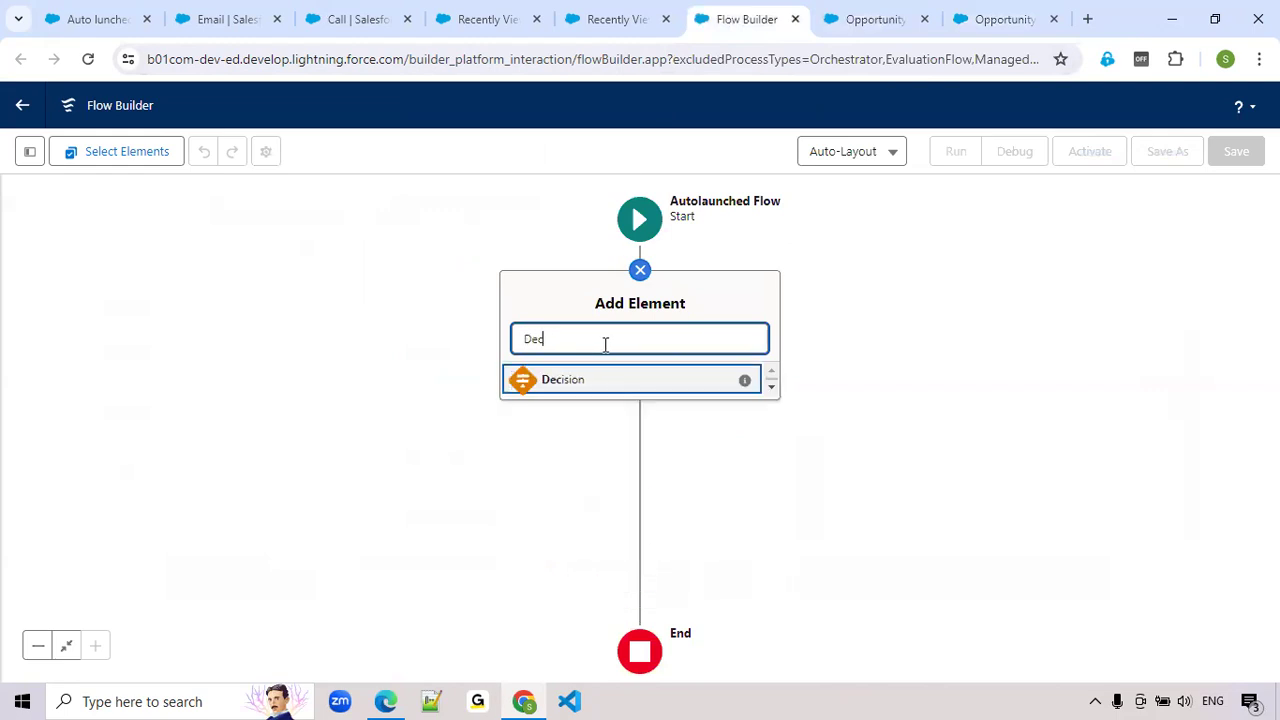
click(561, 390)
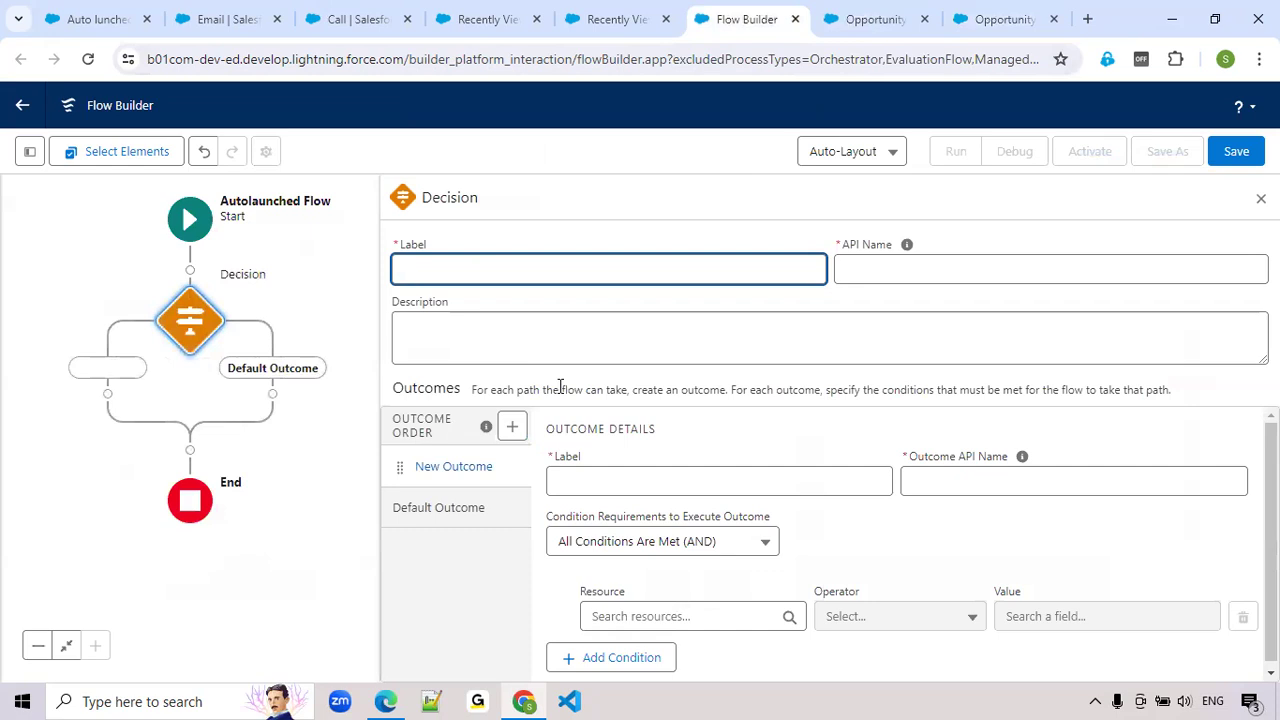
Label the decision "is New Opportunity?" and its first outcome "is New Opp?", keeping the autogenerated API names
text(is New Opportunity?)
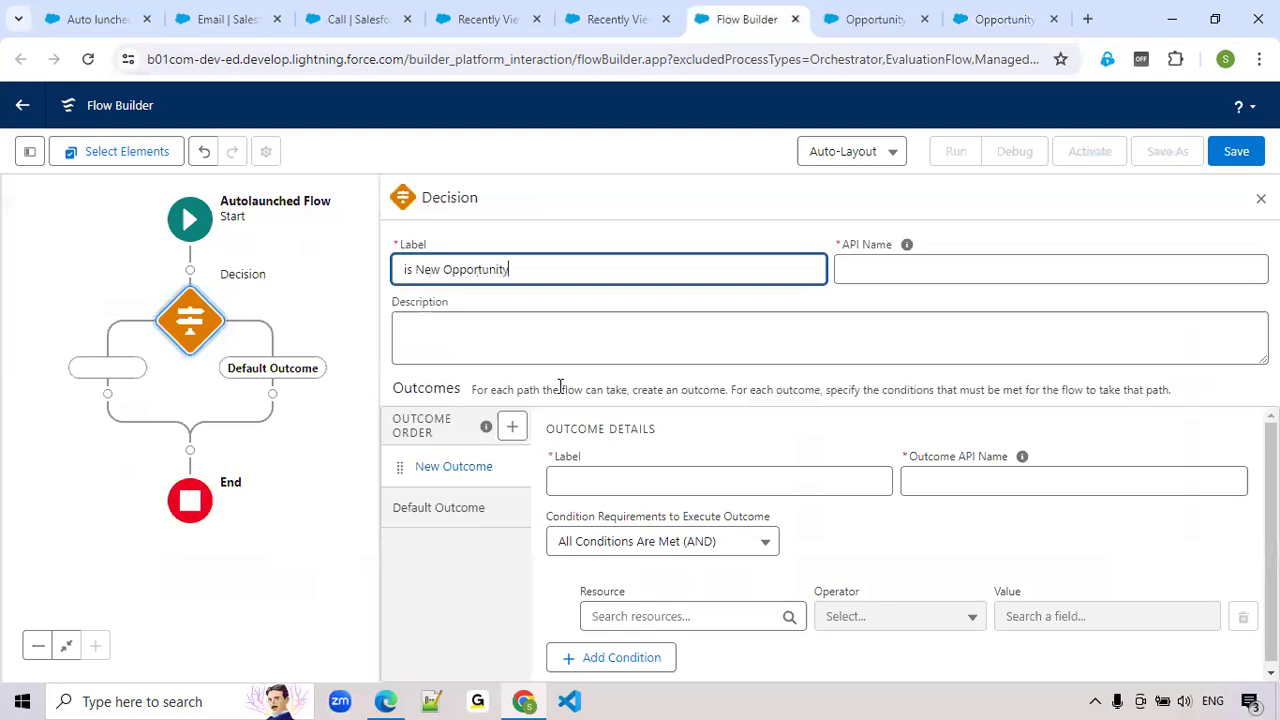
key(Tab)
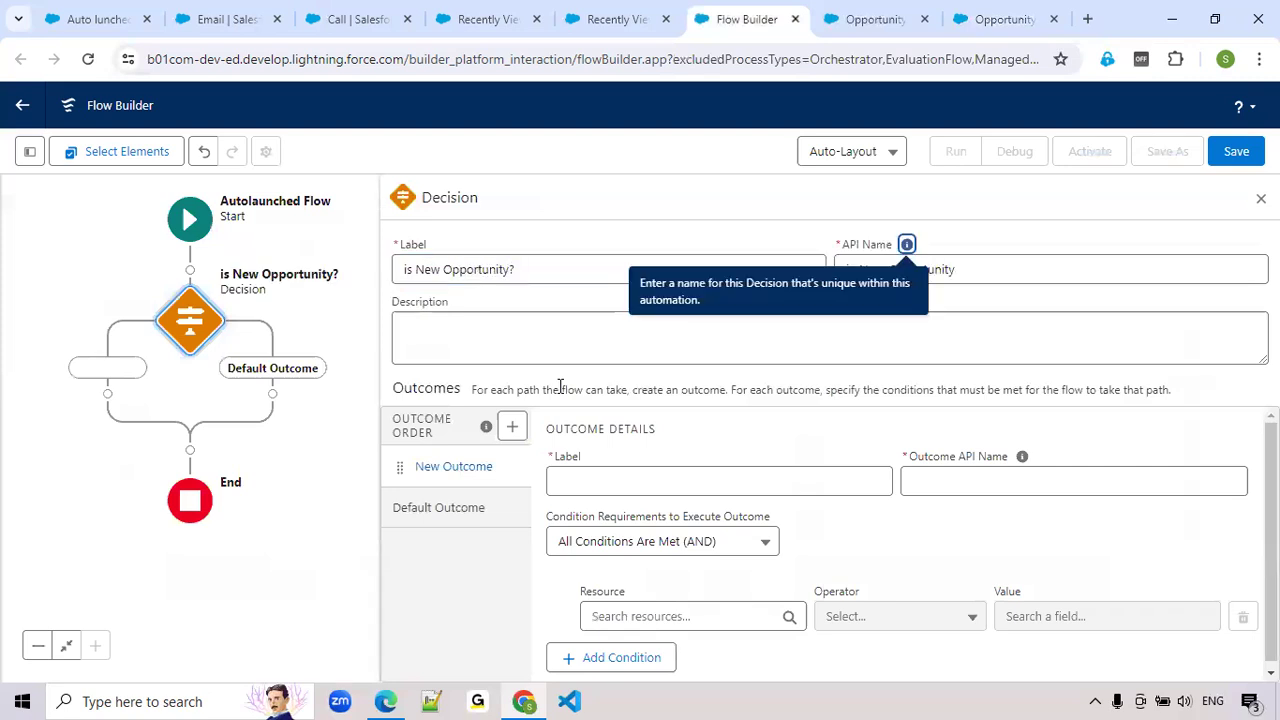
key(Tab)
click(610, 486)
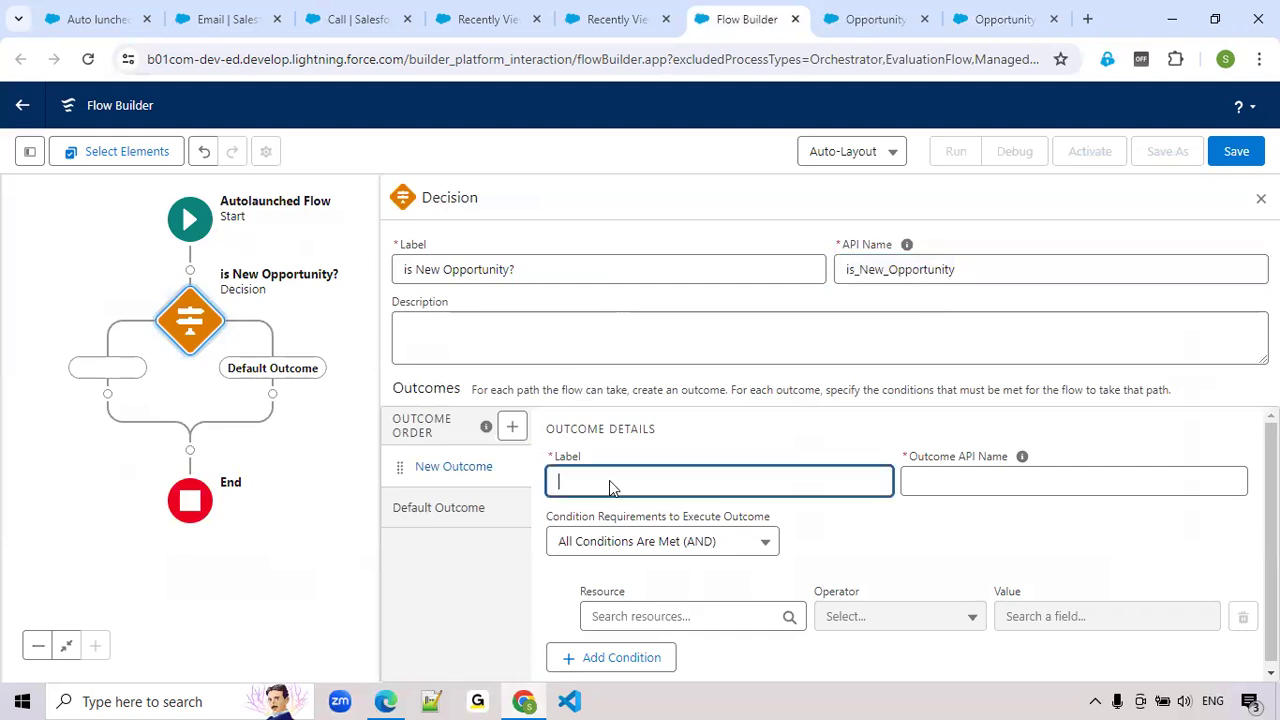
text(is New Opp?)
key(Tab)
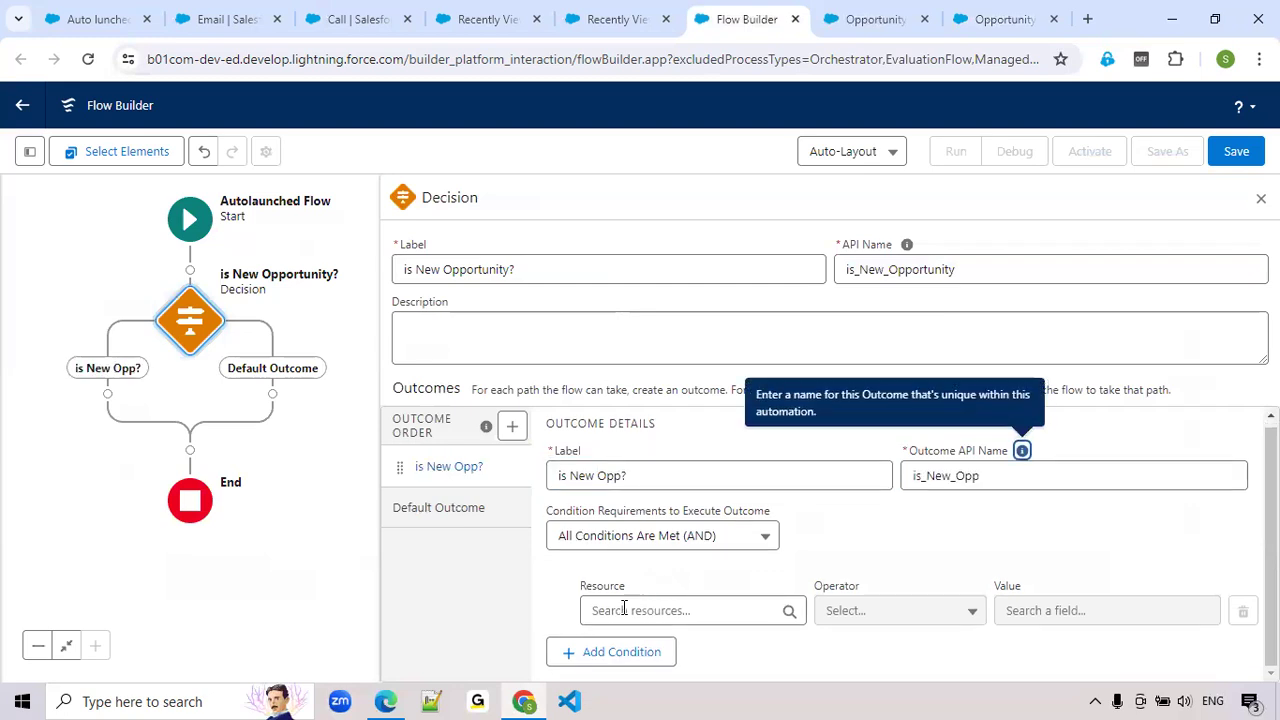
Look for a resource for the "is New Opp?" outcome's condition and start creating a new one
click(624, 610)
scroll(830, 540, down, 2)
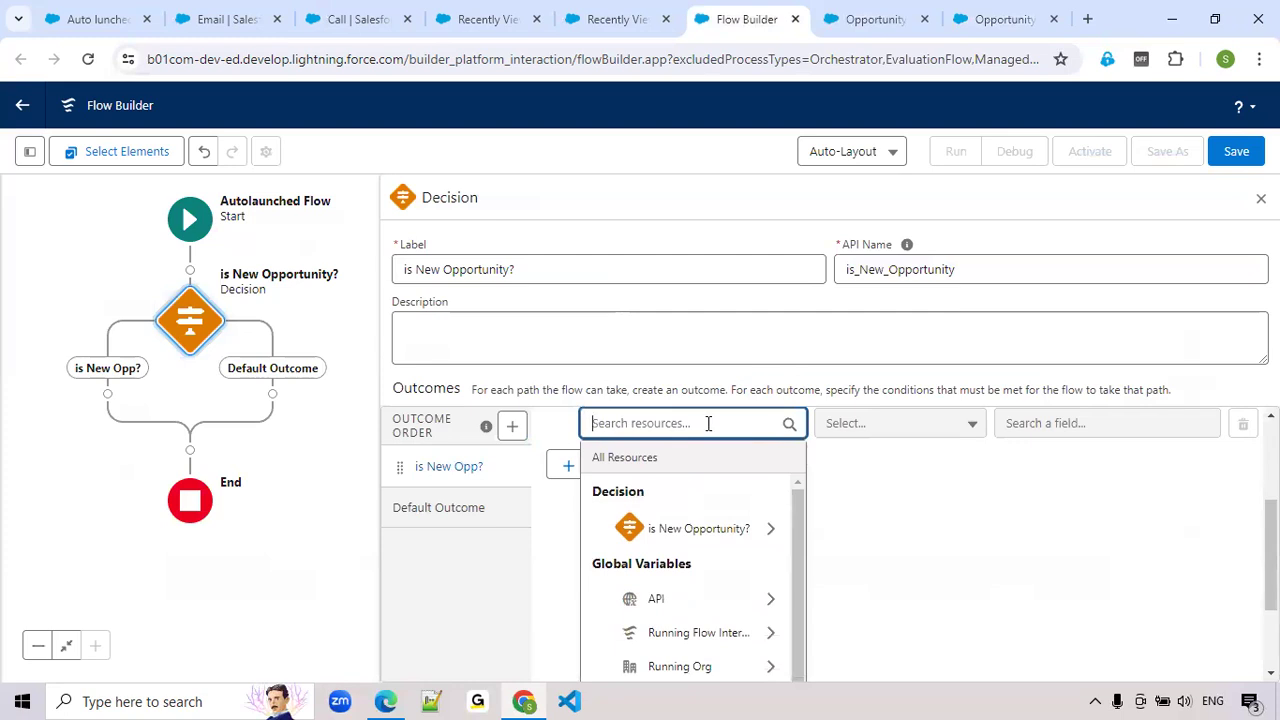
text(isn)
key(BackSpace)
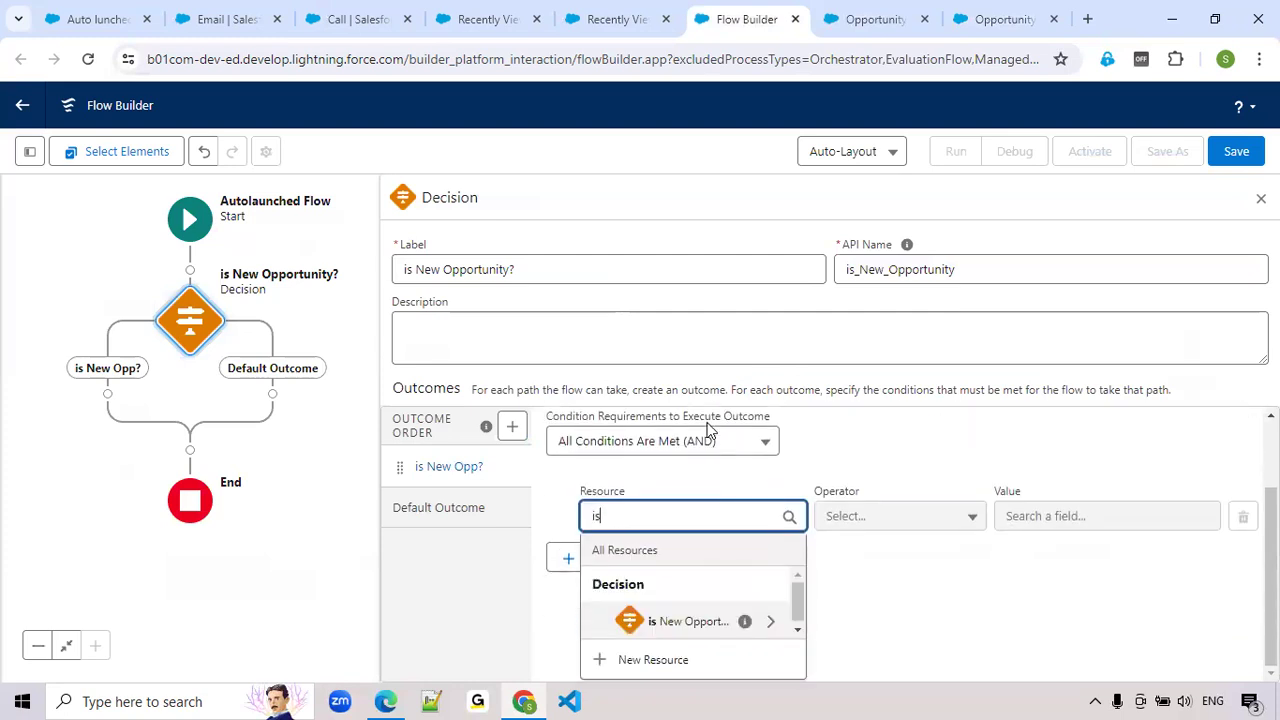
key(BackSpace)
key(BackSpace)
scroll(708, 428, down, 1)
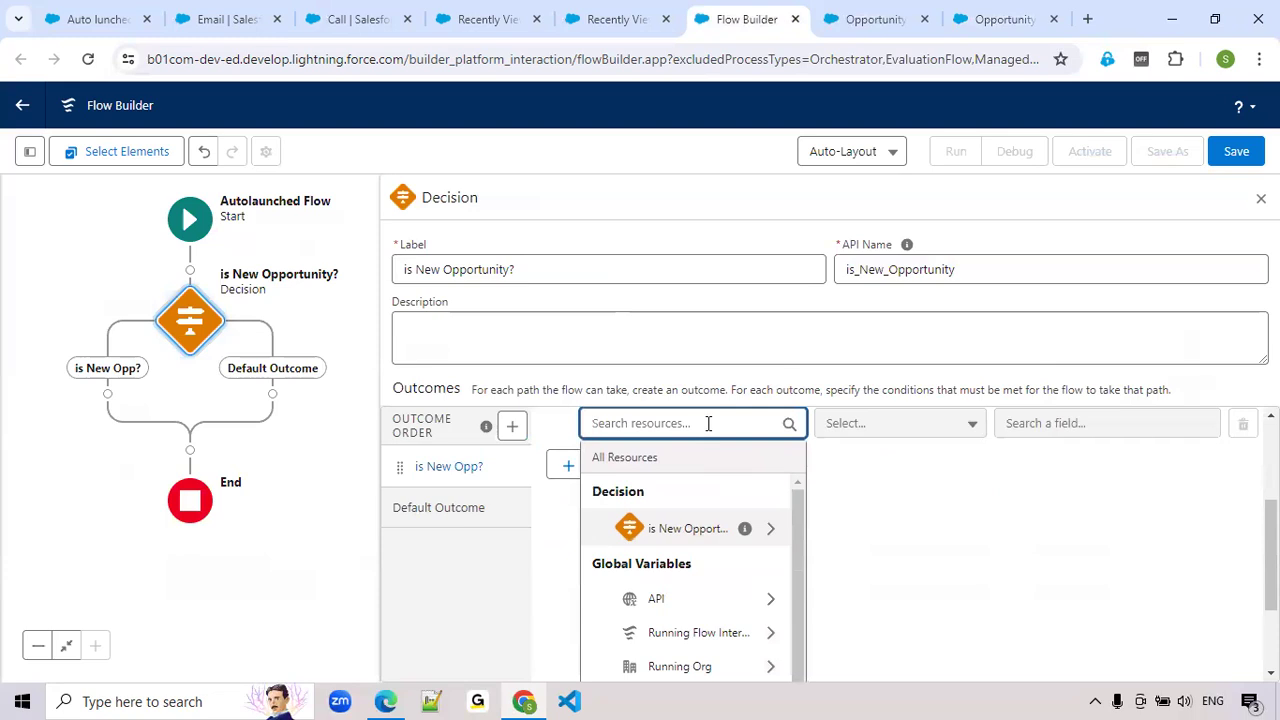
text(var)
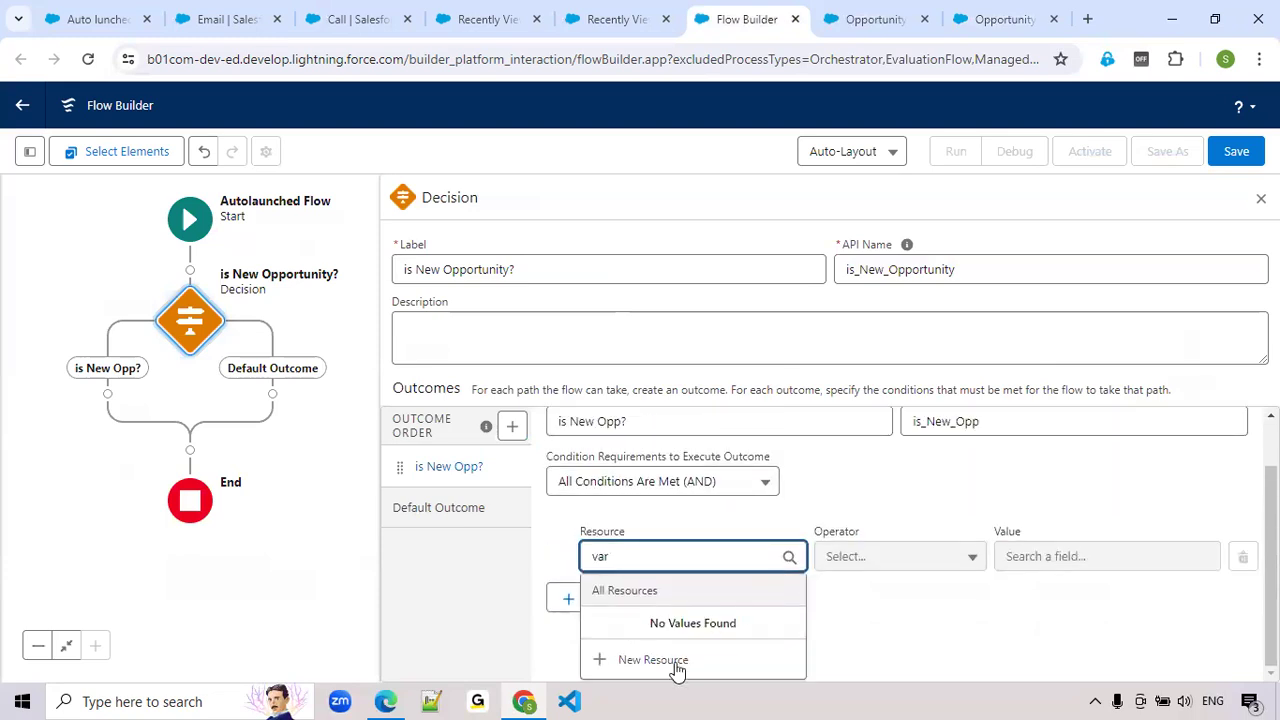
click(669, 656)
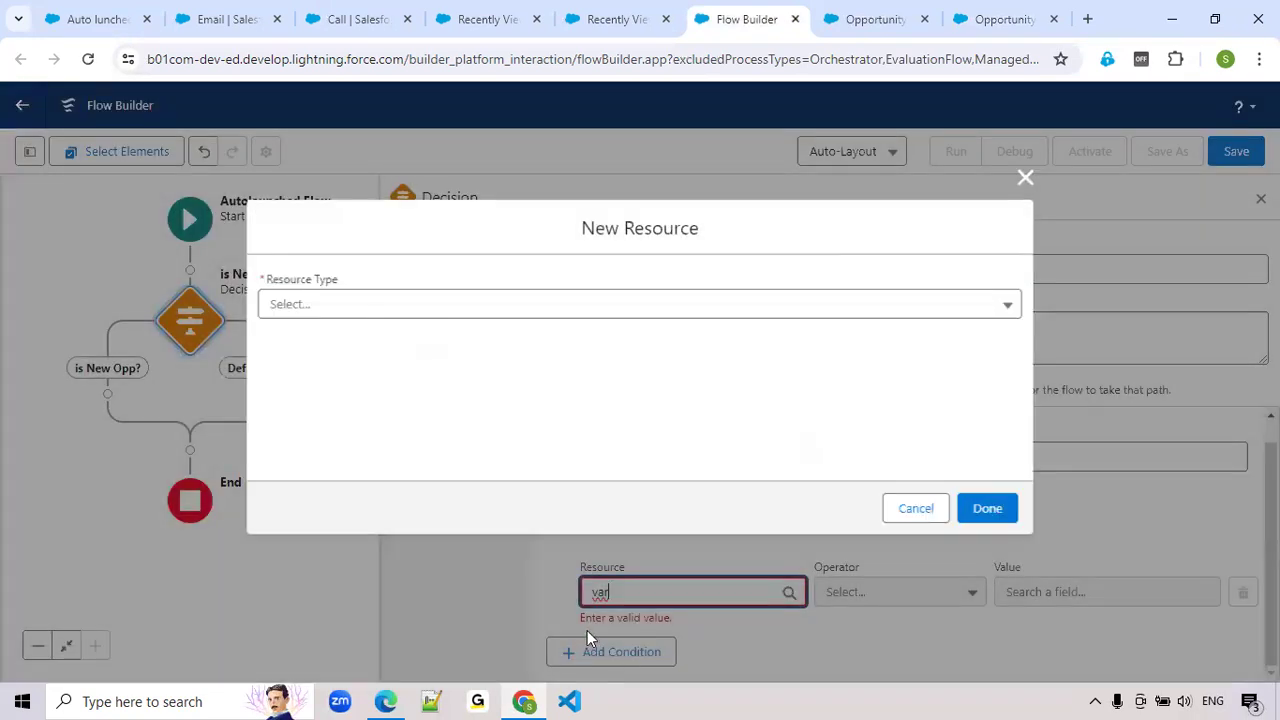
Define the new resource as a Boolean formula with the API name for_isNewOppRec
click(314, 302)
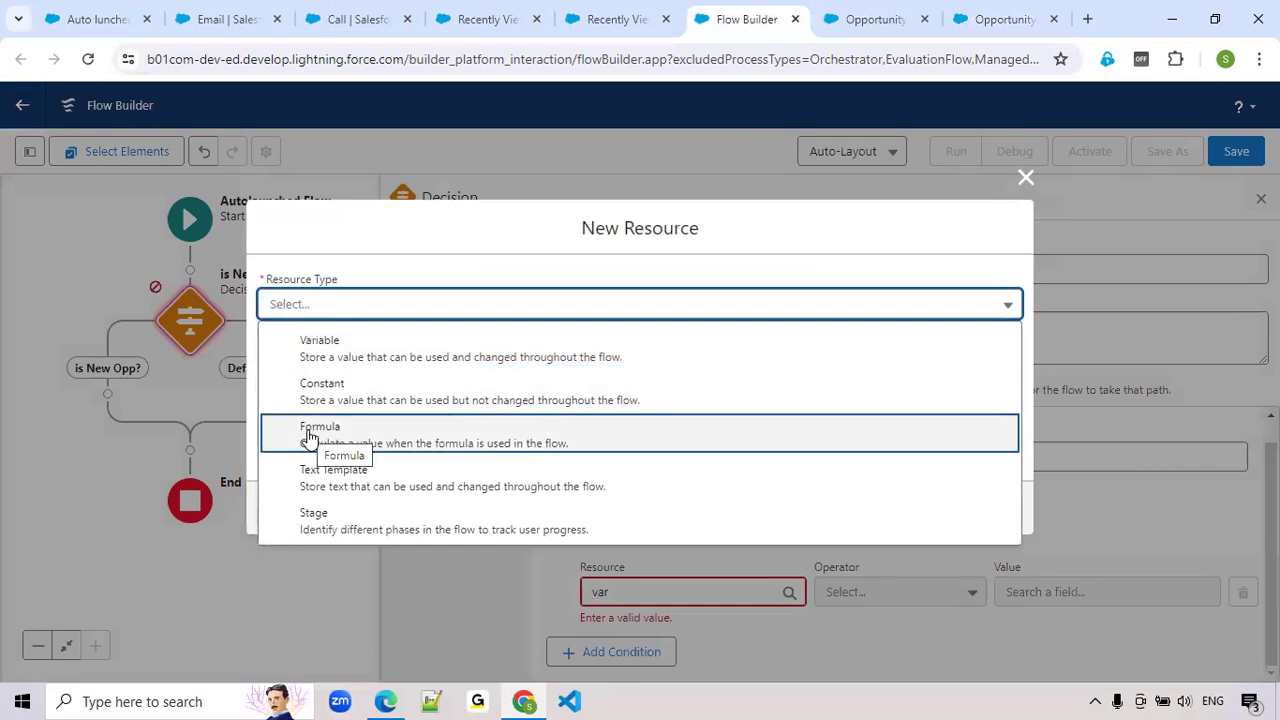
click(308, 437)
click(330, 316)
text(for_)
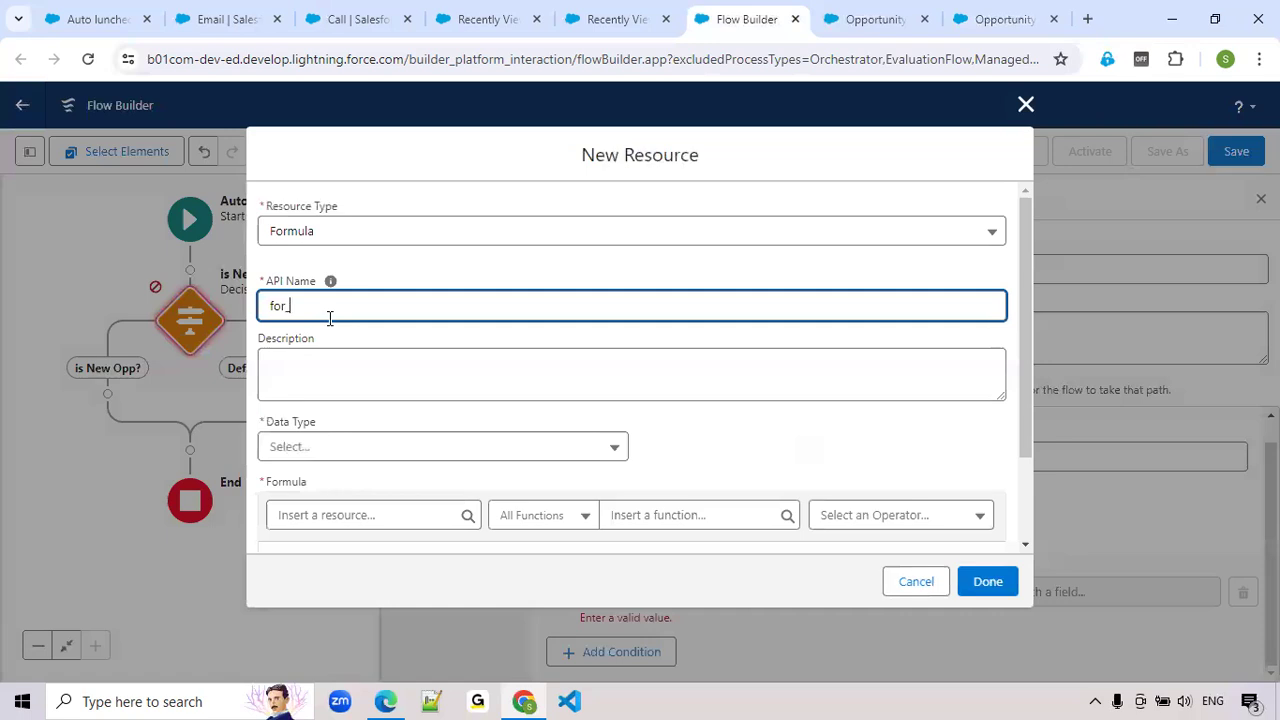
text(isNewOppRec)
key(Tab)
scroll(345, 390, down, 1)
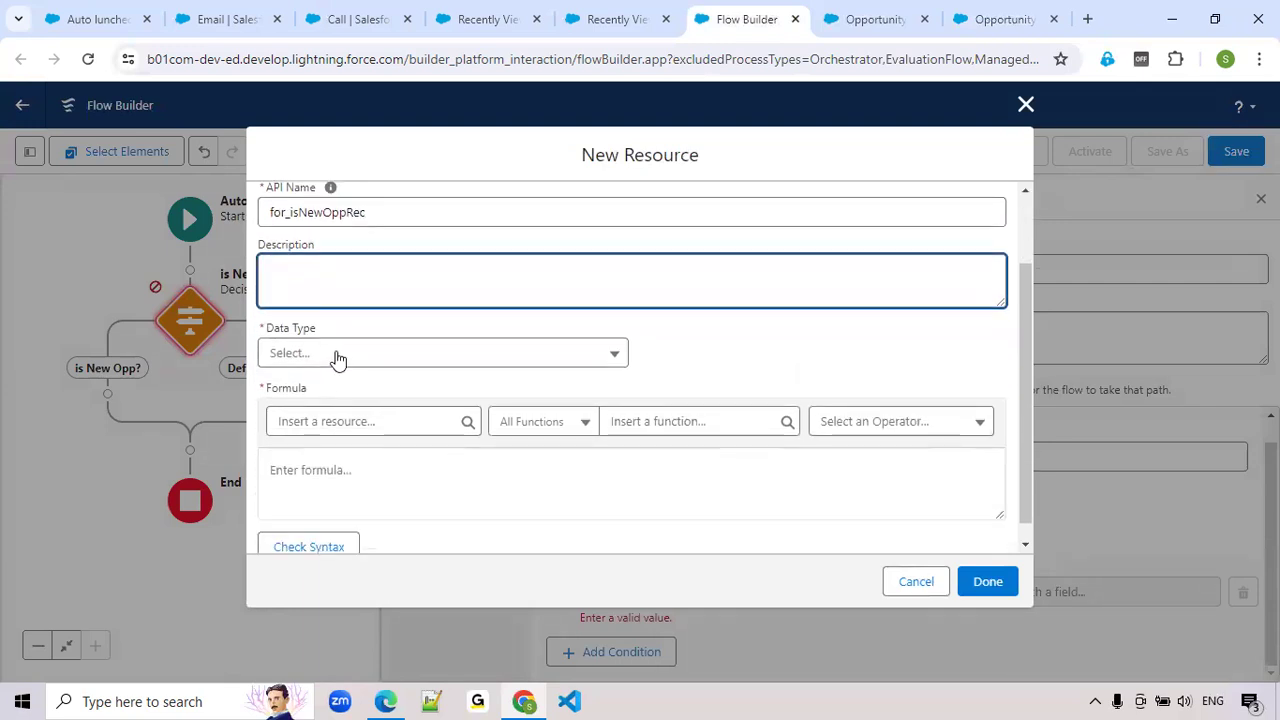
click(338, 358)
click(320, 493)
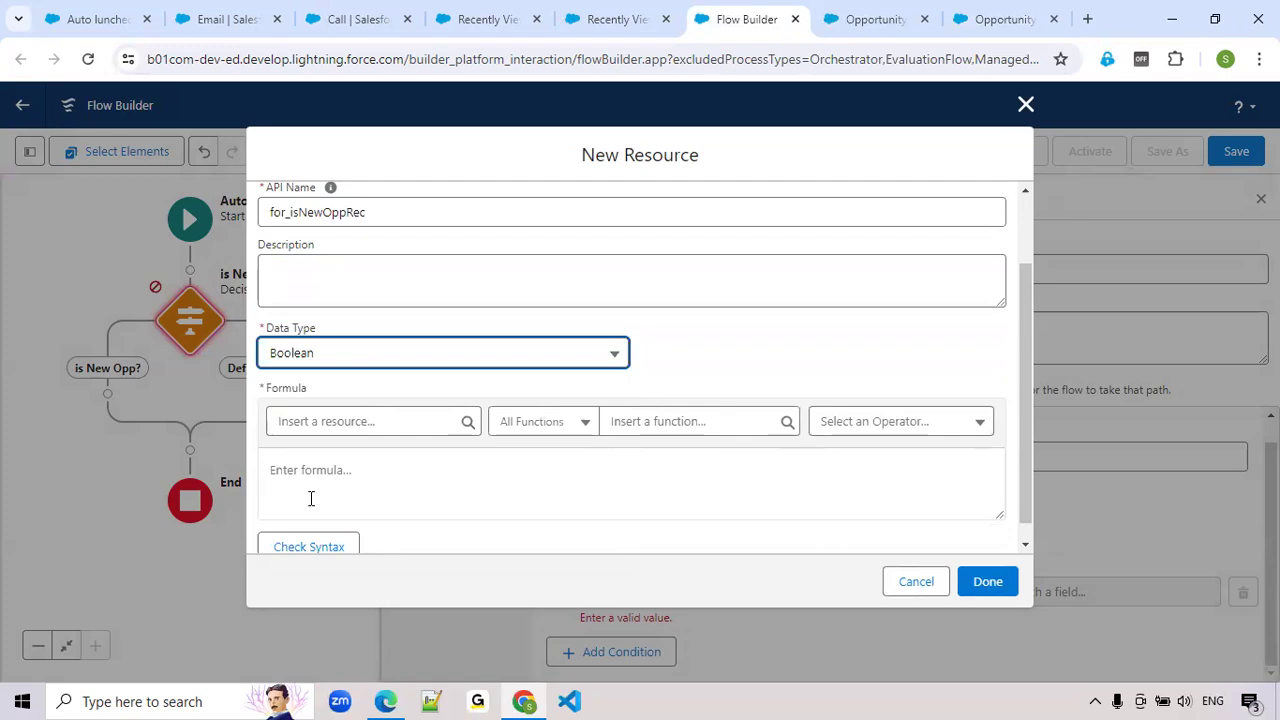
Search the formula functions for isNew
click(721, 424)
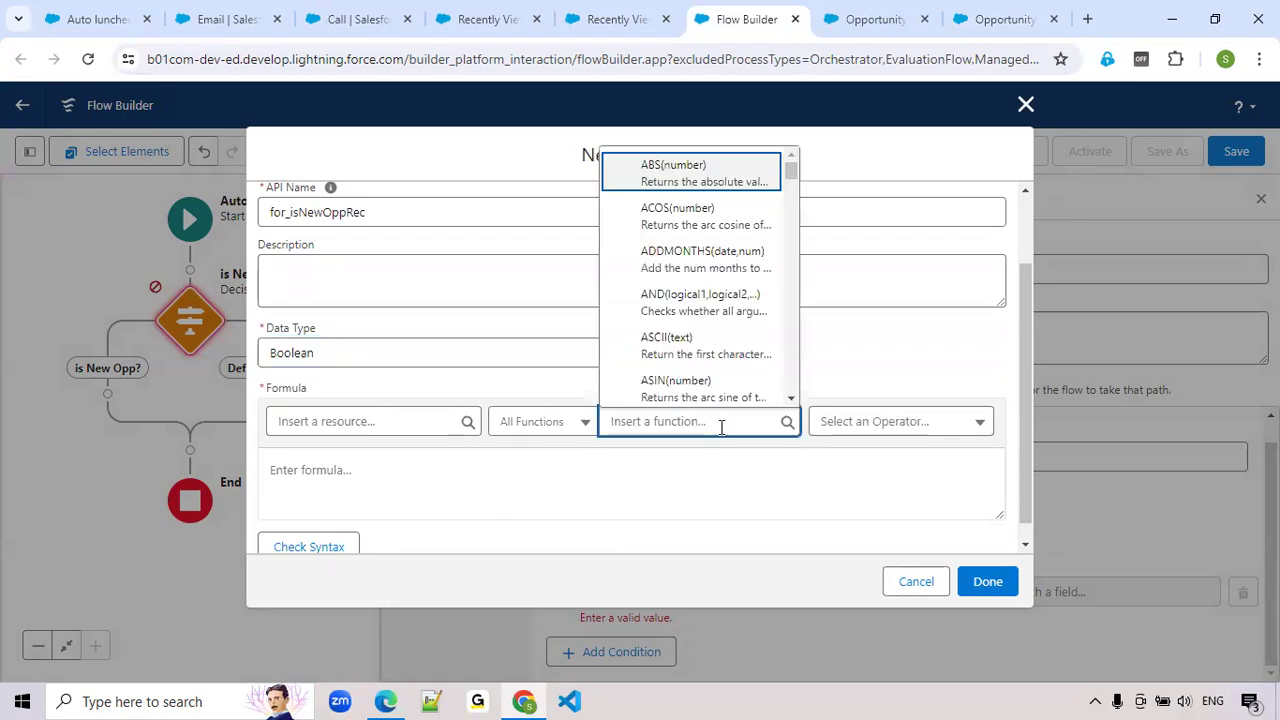
text(isNew)
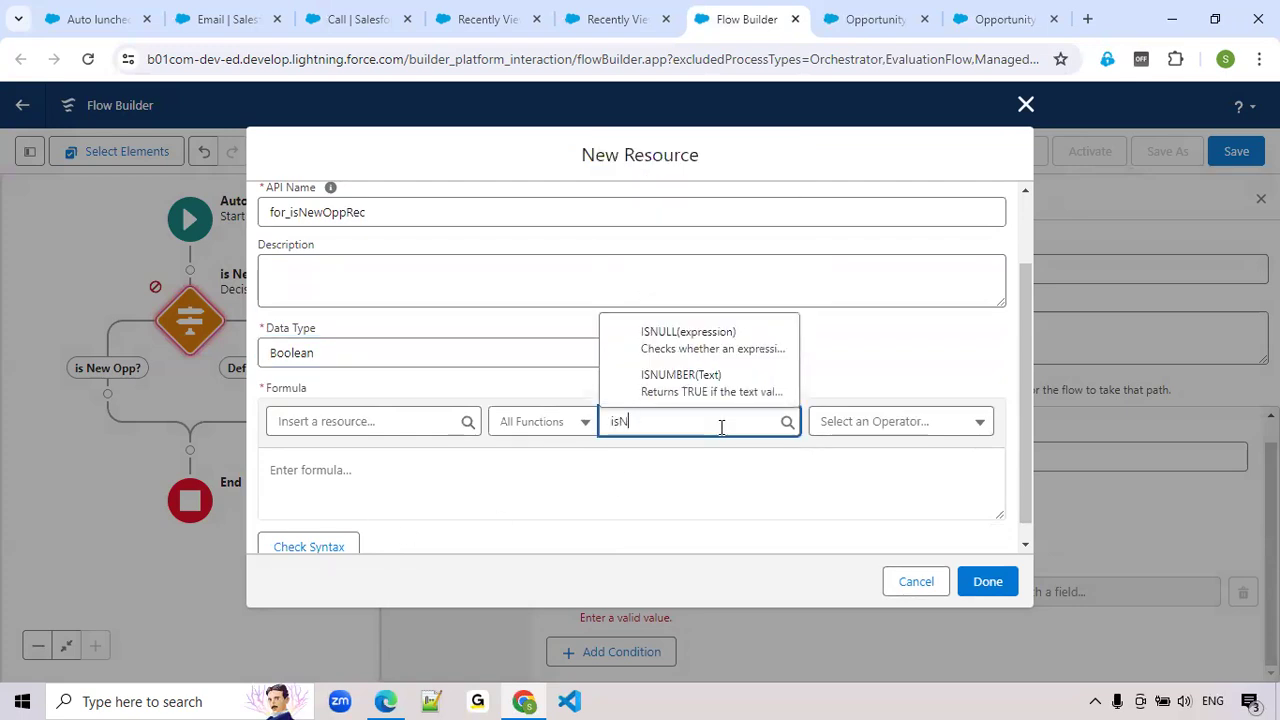
key(BackSpace)
key(BackSpace)
key(BackSpace)
key(BackSpace)
key(BackSpace)
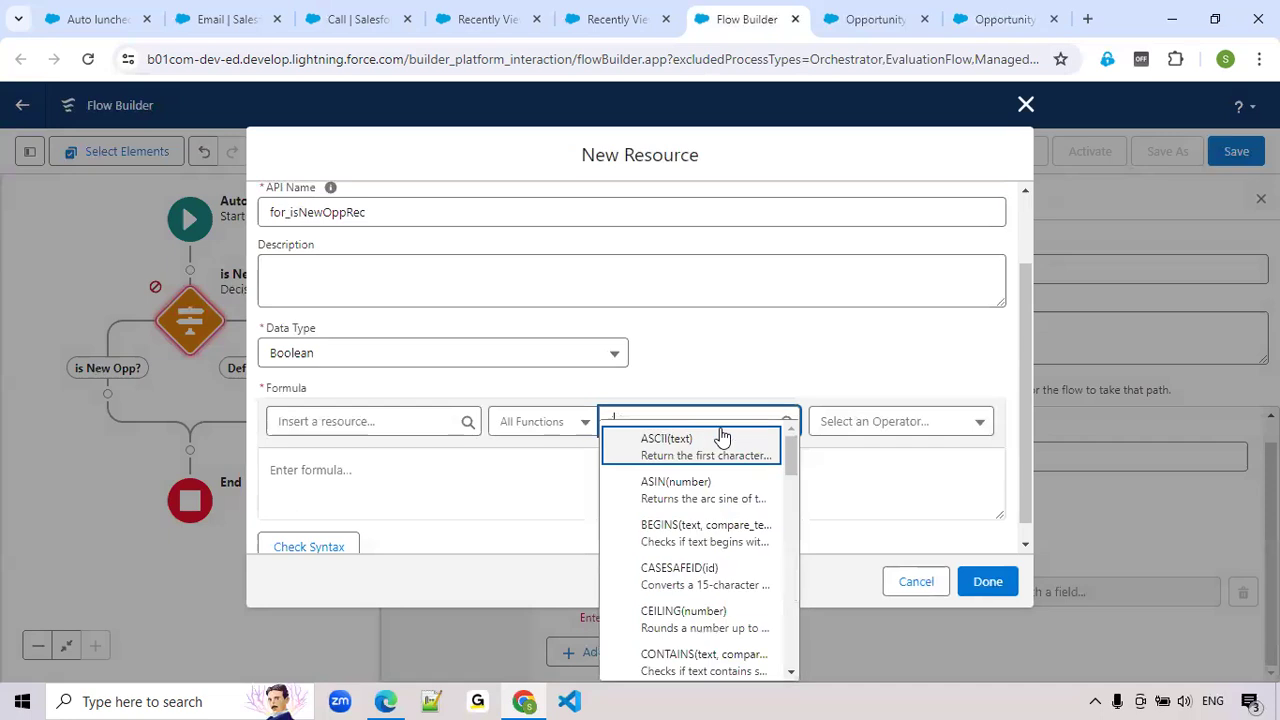
text(isNew)
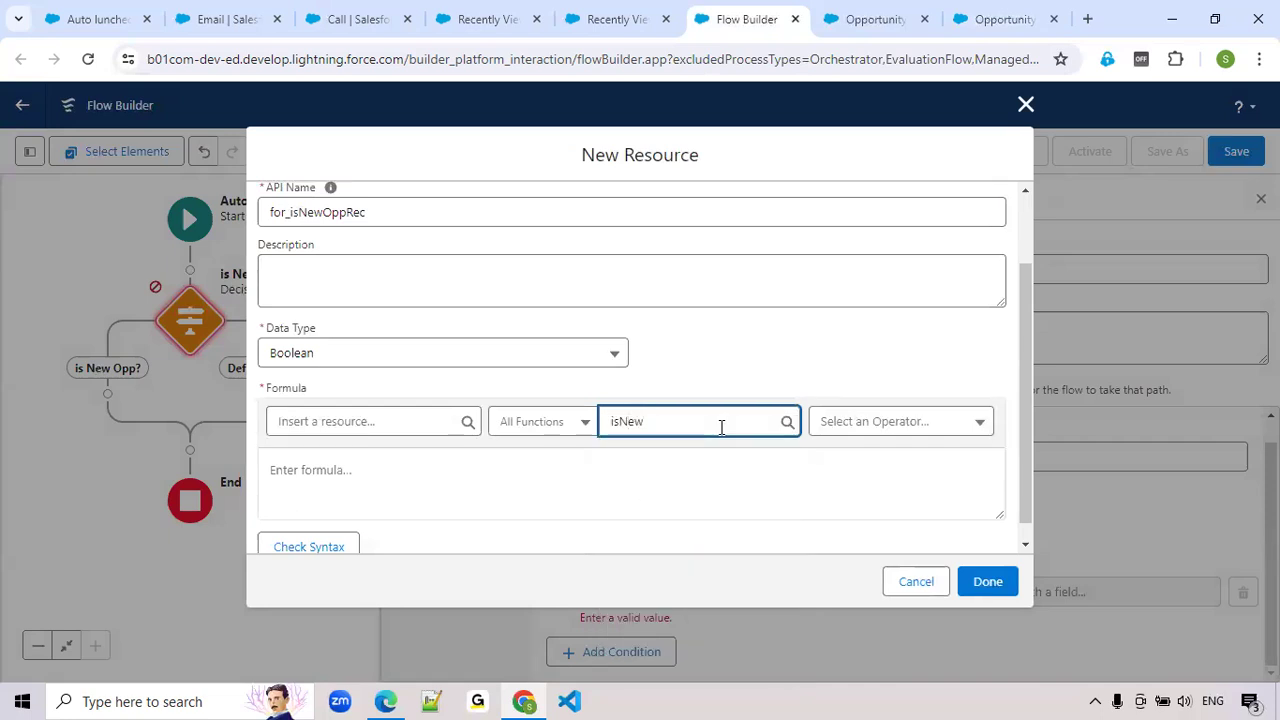
key(BackSpace)
key(BackSpace)
key(BackSpace)
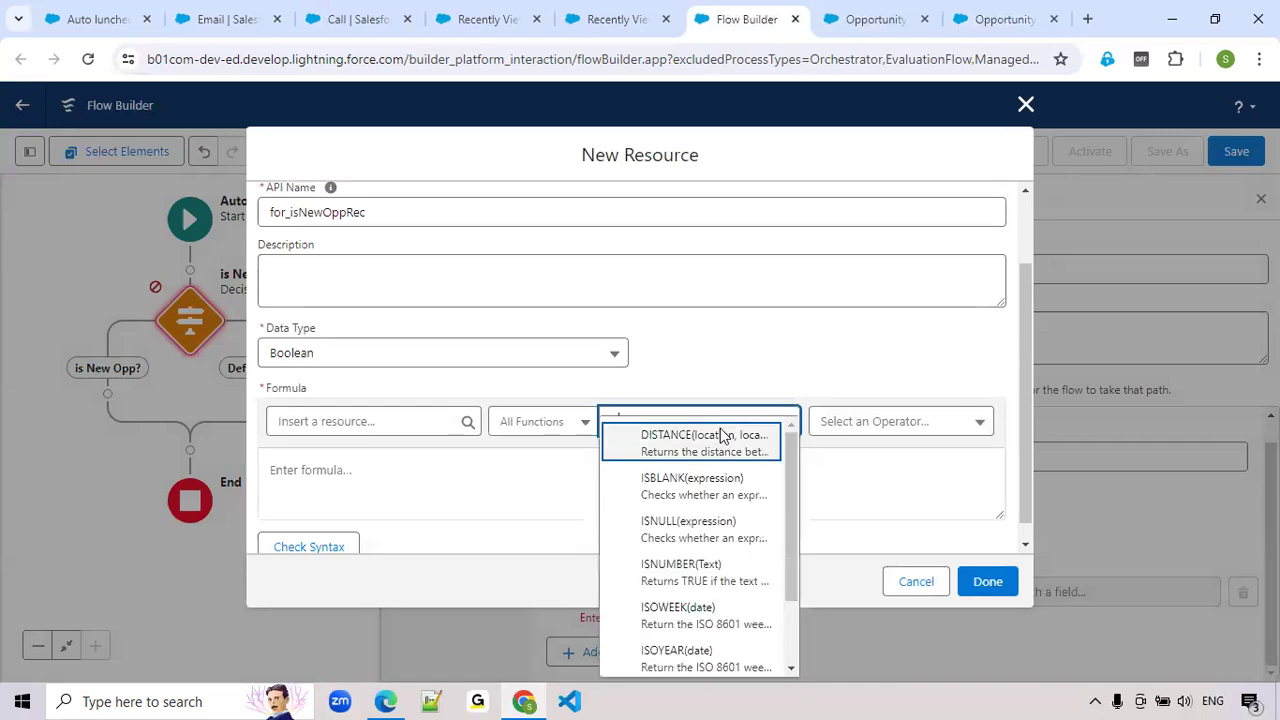
Browse the formula functions matching "is" for one that detects new records, and clear the search
scroll(672, 632, down, 8)
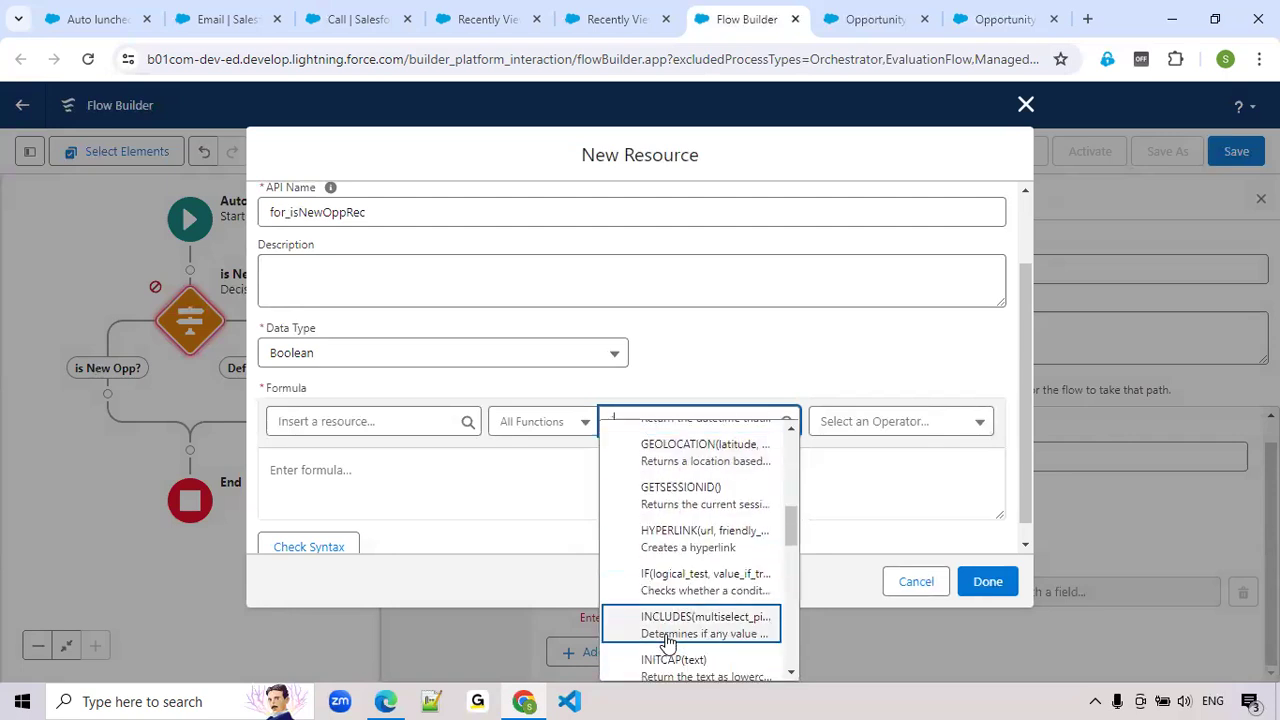
text(is)
key(BackSpace)
key(BackSpace)
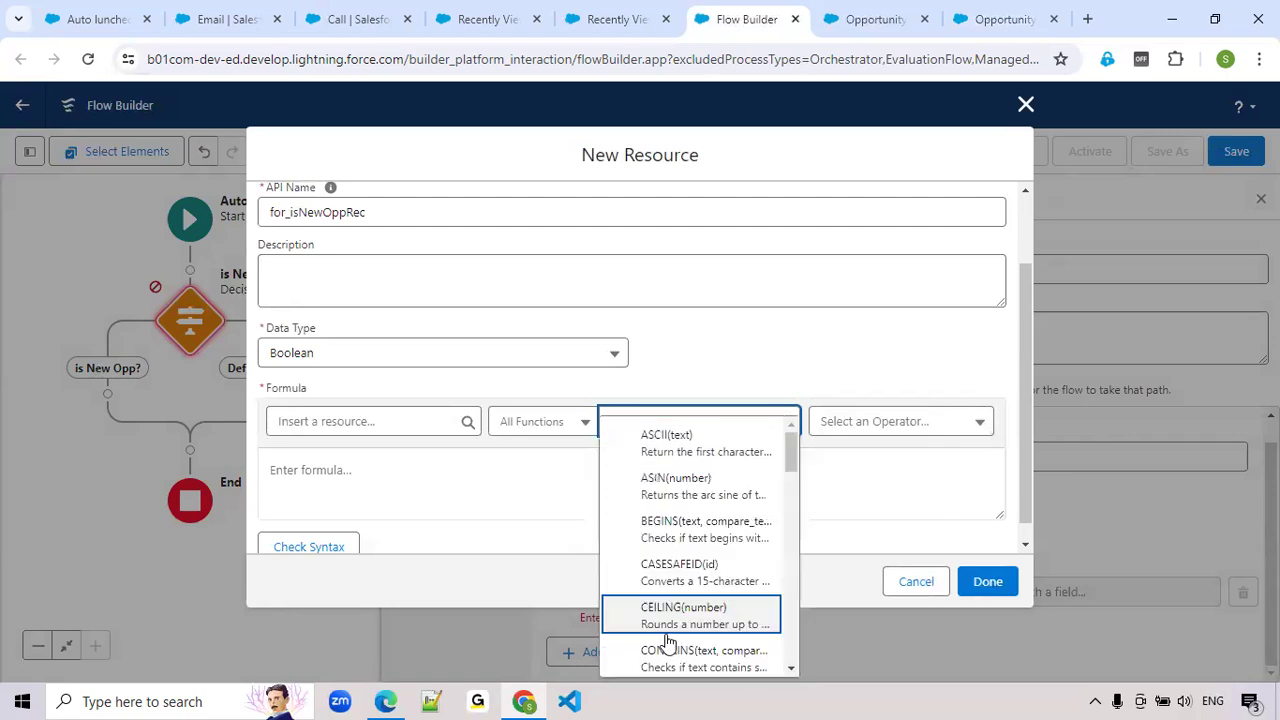
key(BackSpace)
text(is)
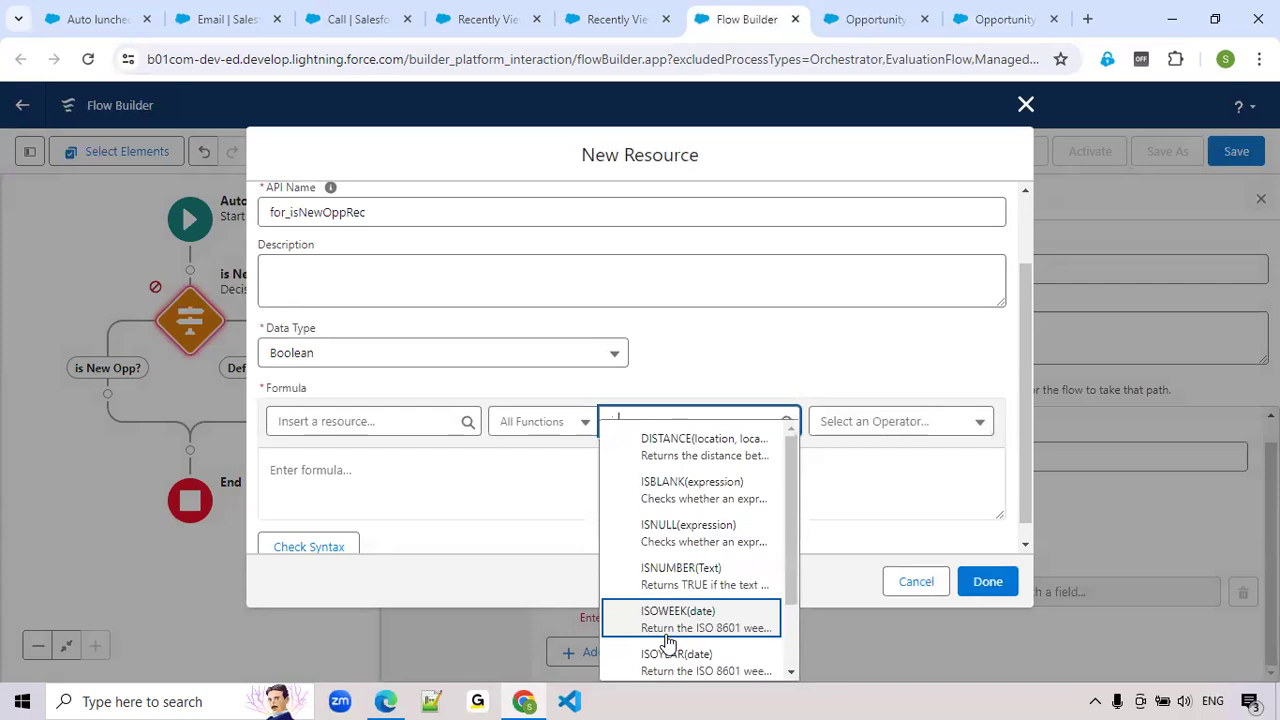
scroll(740, 480, down, 2)
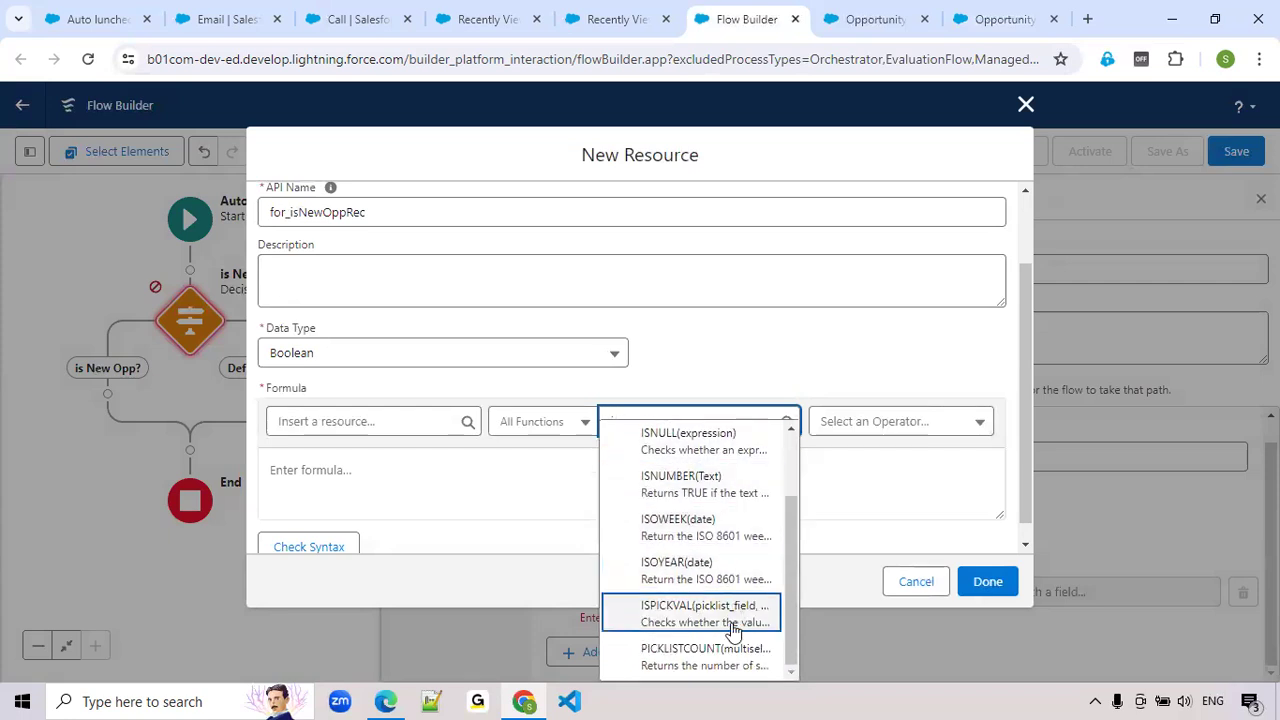
drag(789, 603, 791, 540)
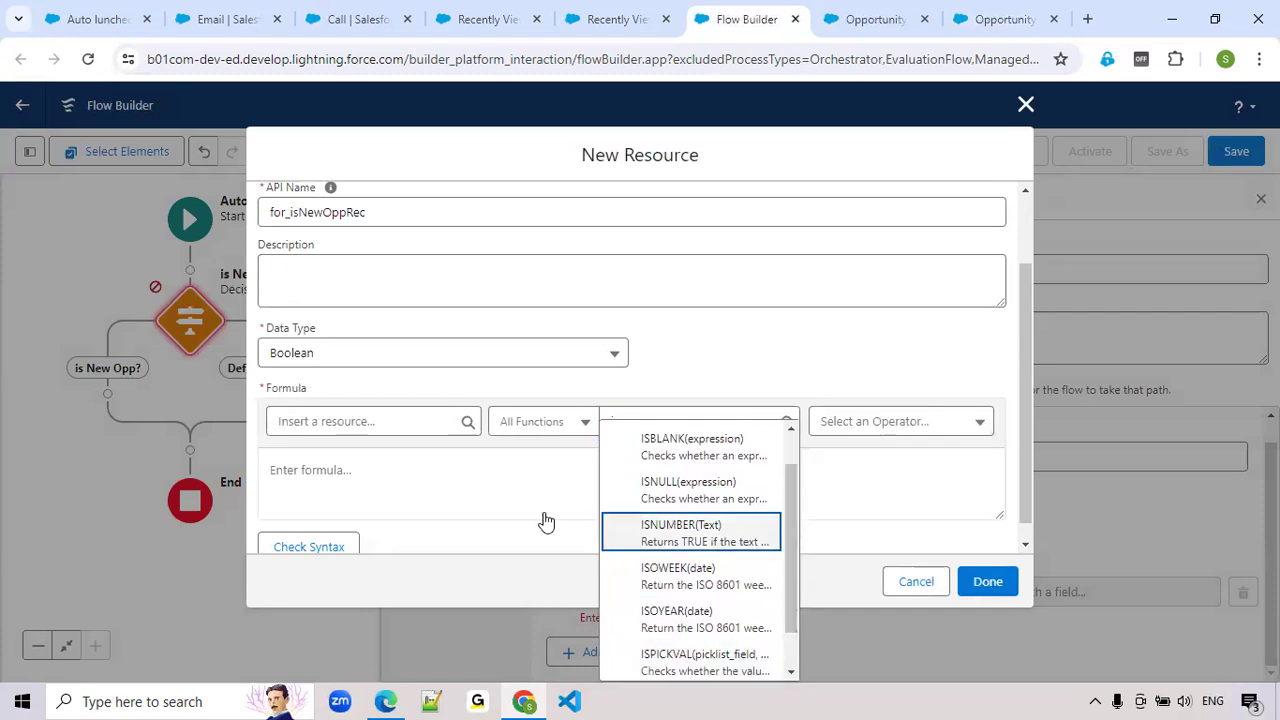
click(450, 474)
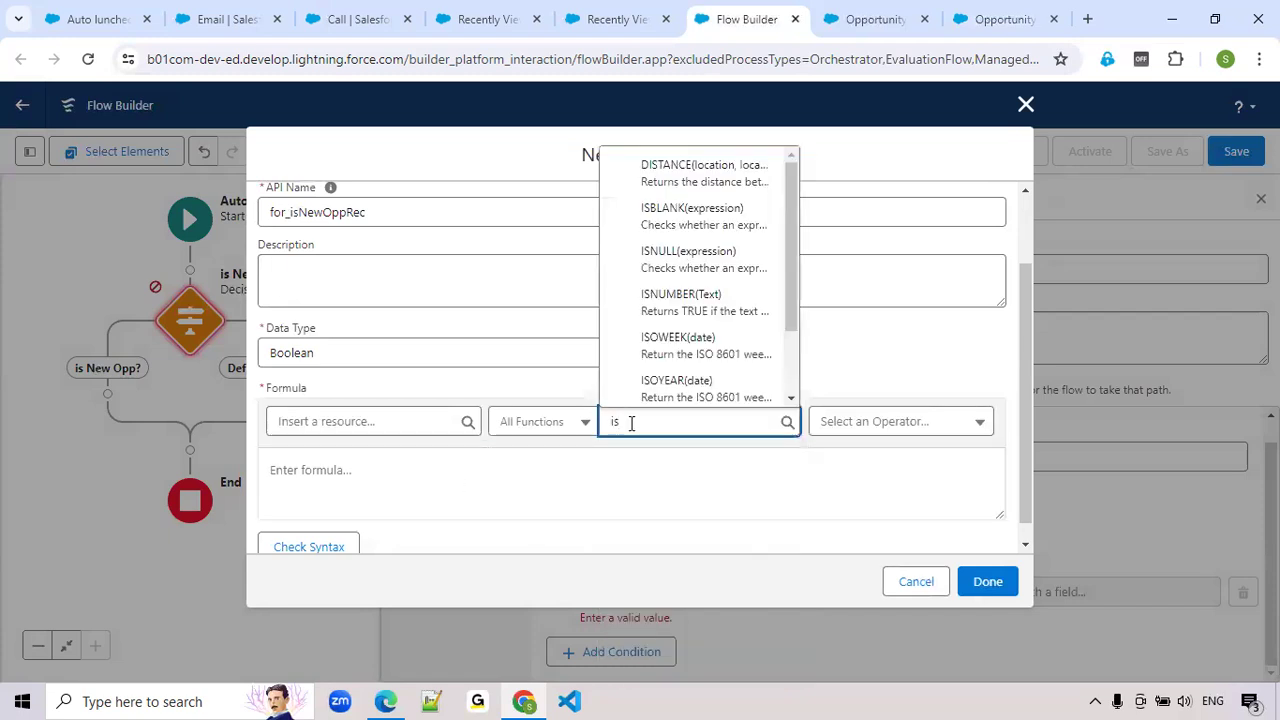
key(BackSpace)
key(BackSpace)
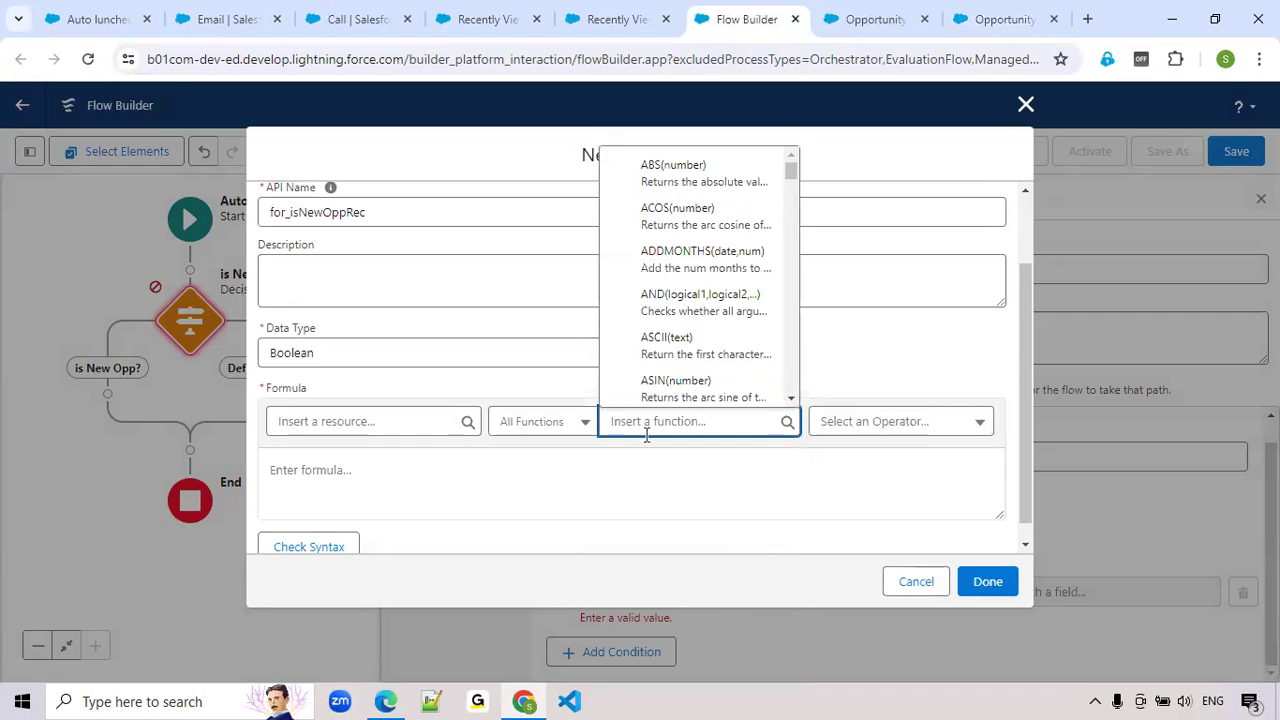
Check which resources and function categories the formula can use
click(618, 484)
click(409, 428)
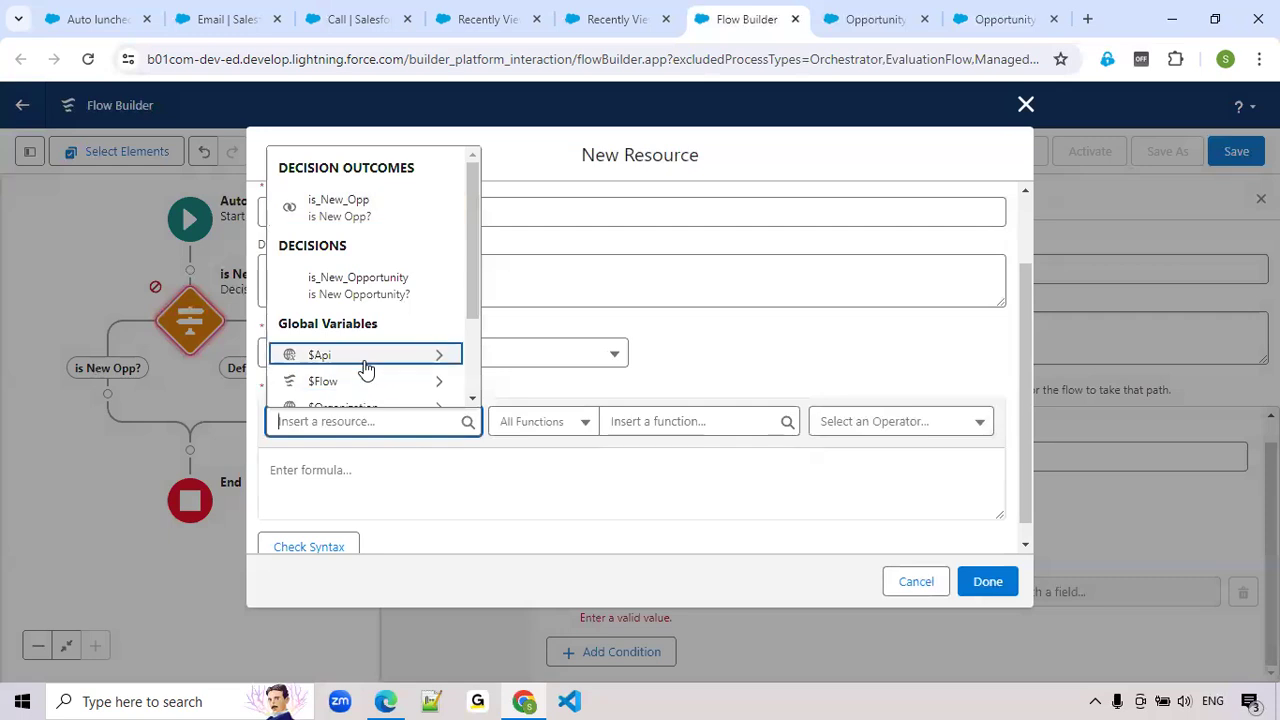
scroll(368, 378, down, 3)
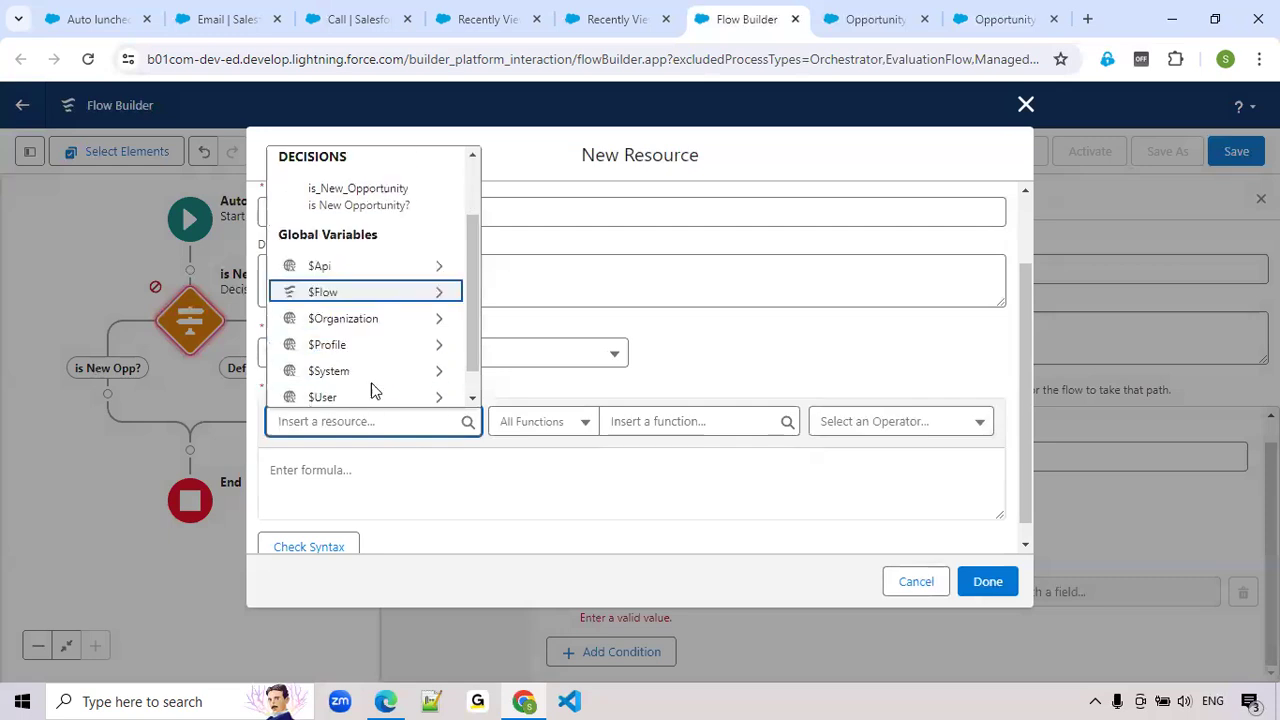
click(571, 438)
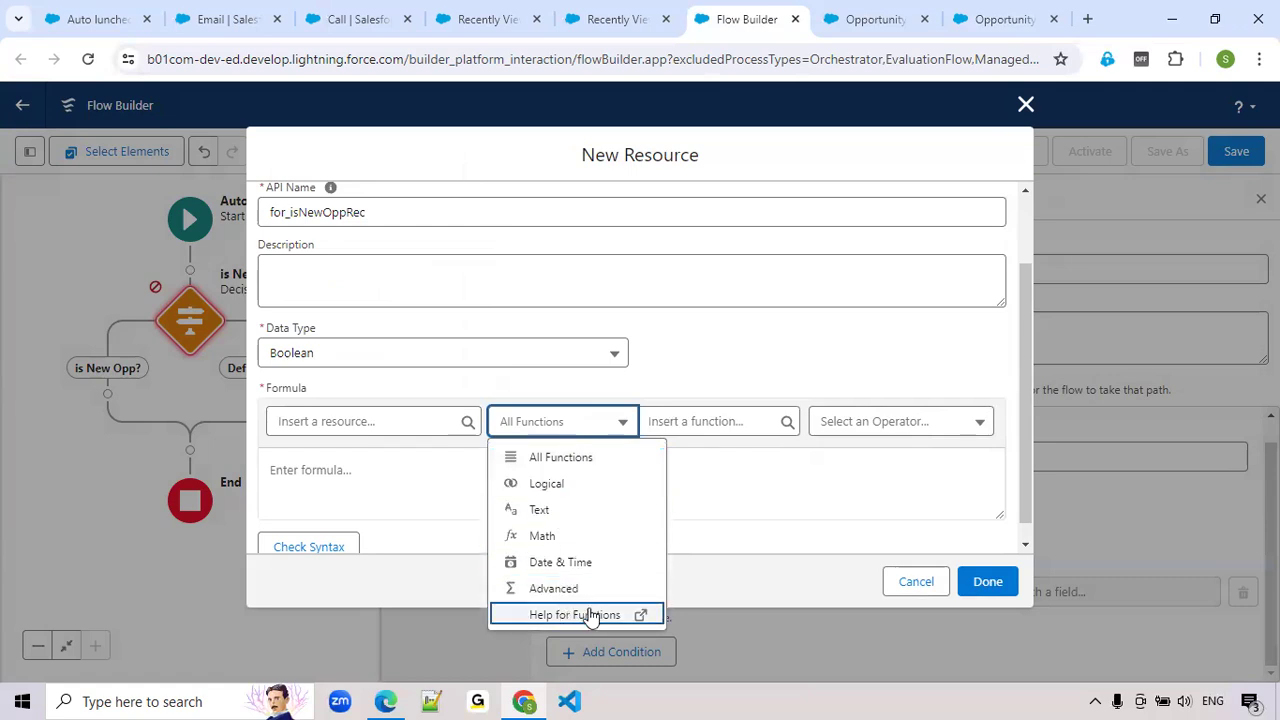
Recheck the functions for isnew, then discard the unfinished formula resource and close the decision's settings
click(703, 421)
text(isnew)
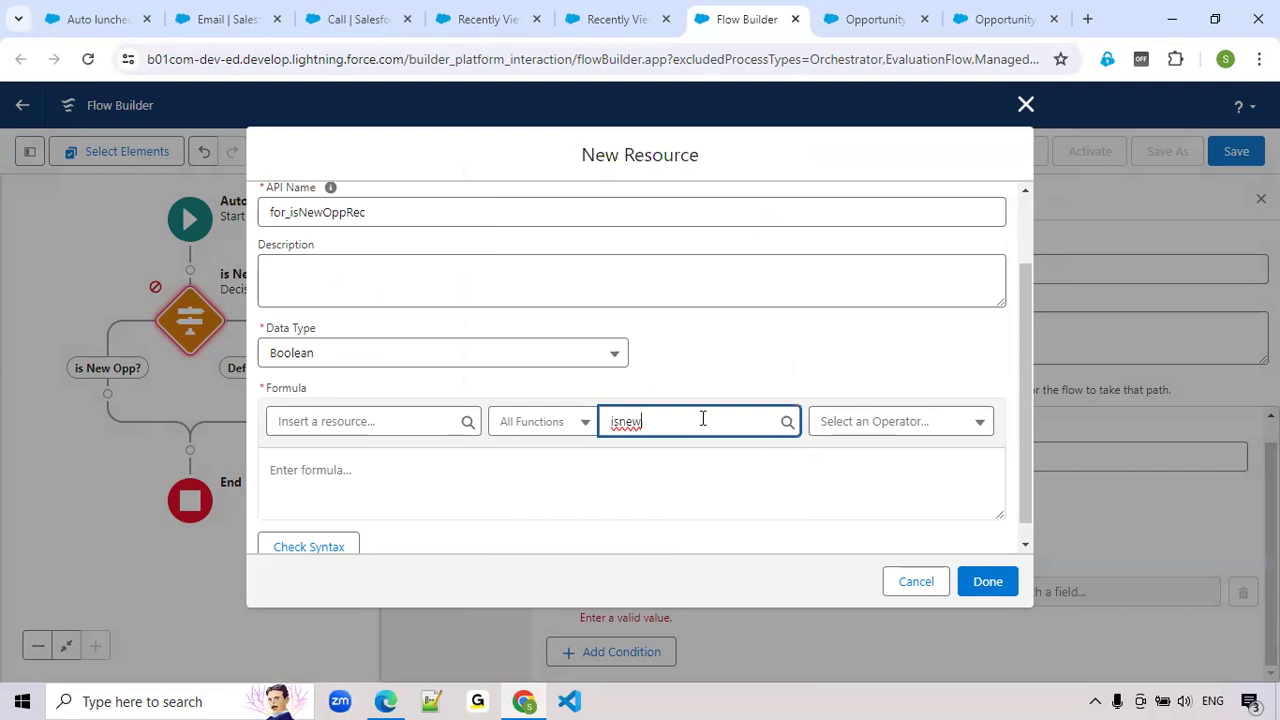
click(1044, 617)
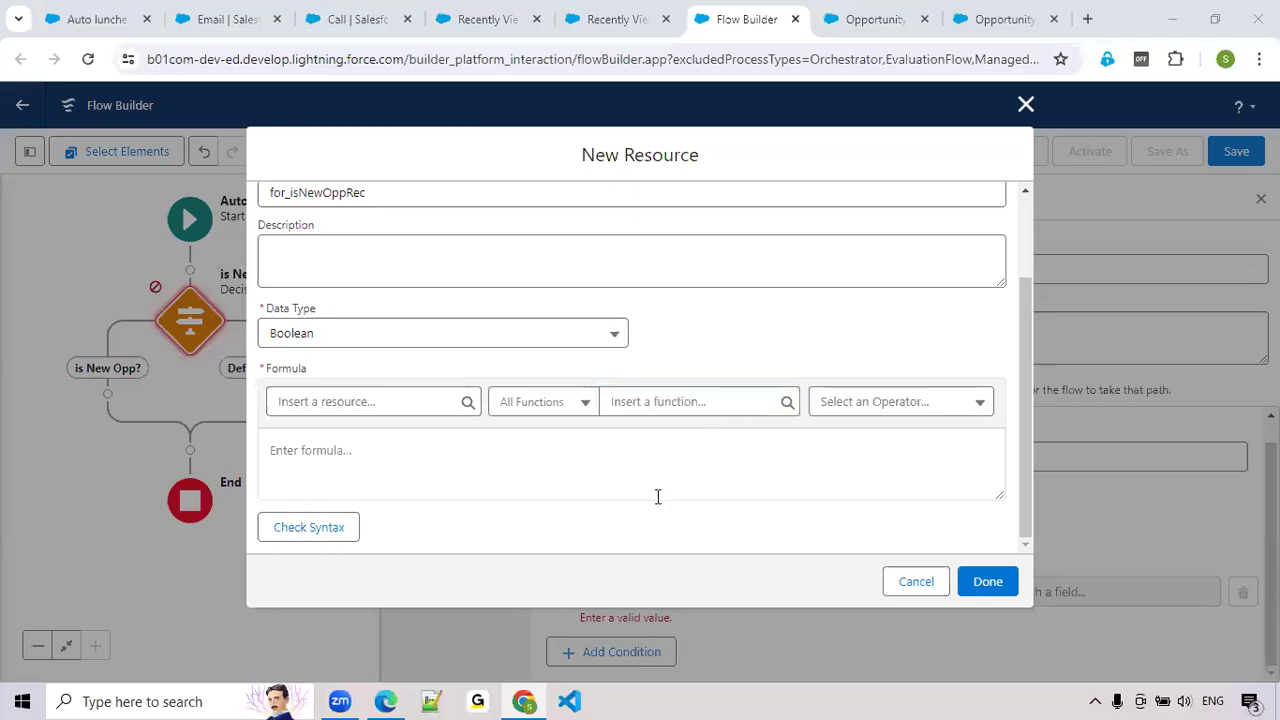
click(648, 403)
text(isnew)
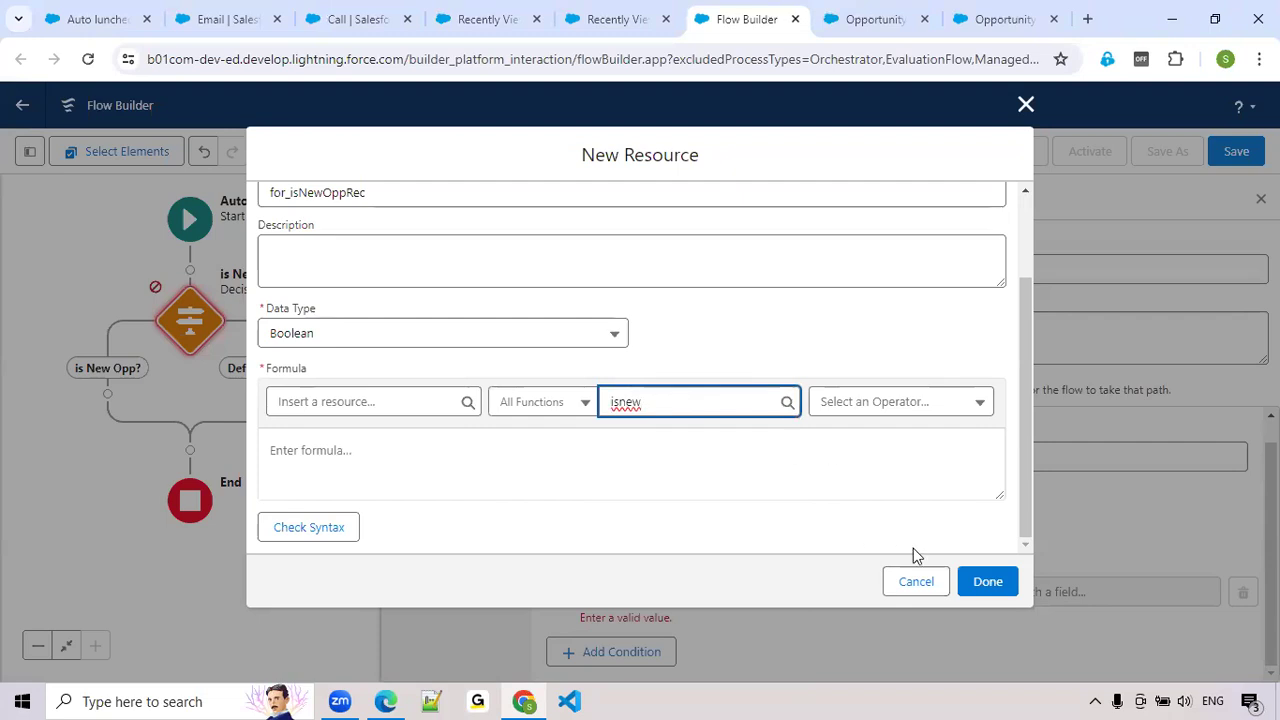
click(925, 584)
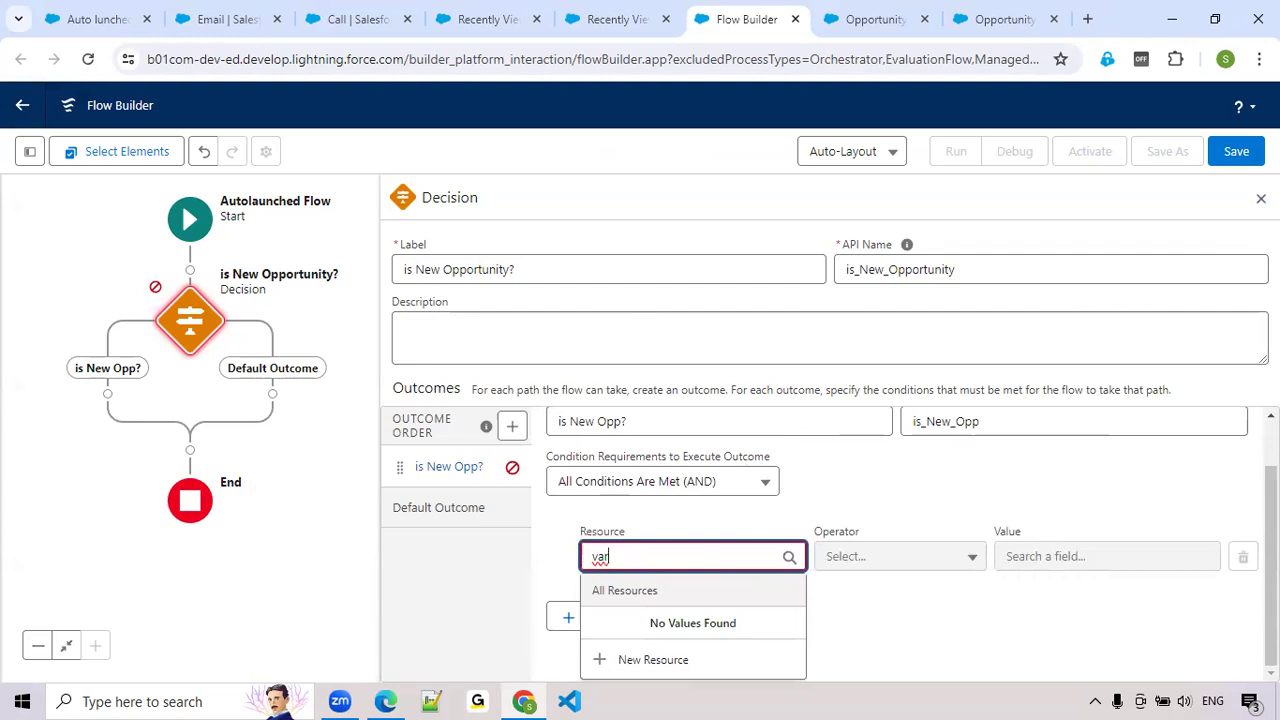
click(1258, 196)
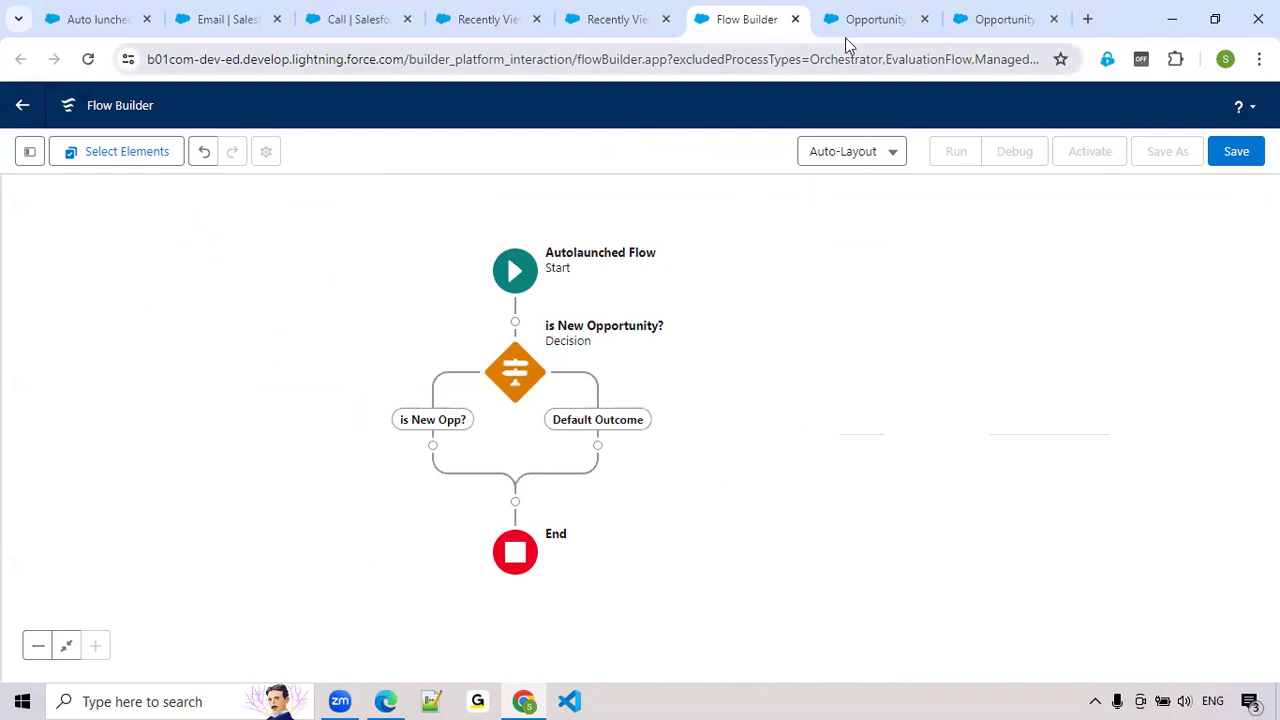
In the Opportunity Flow, relabel Decision 1 as "Is New Opp Record?" and regenerate its API name as Is_New_Opp_Record
click(993, 33)
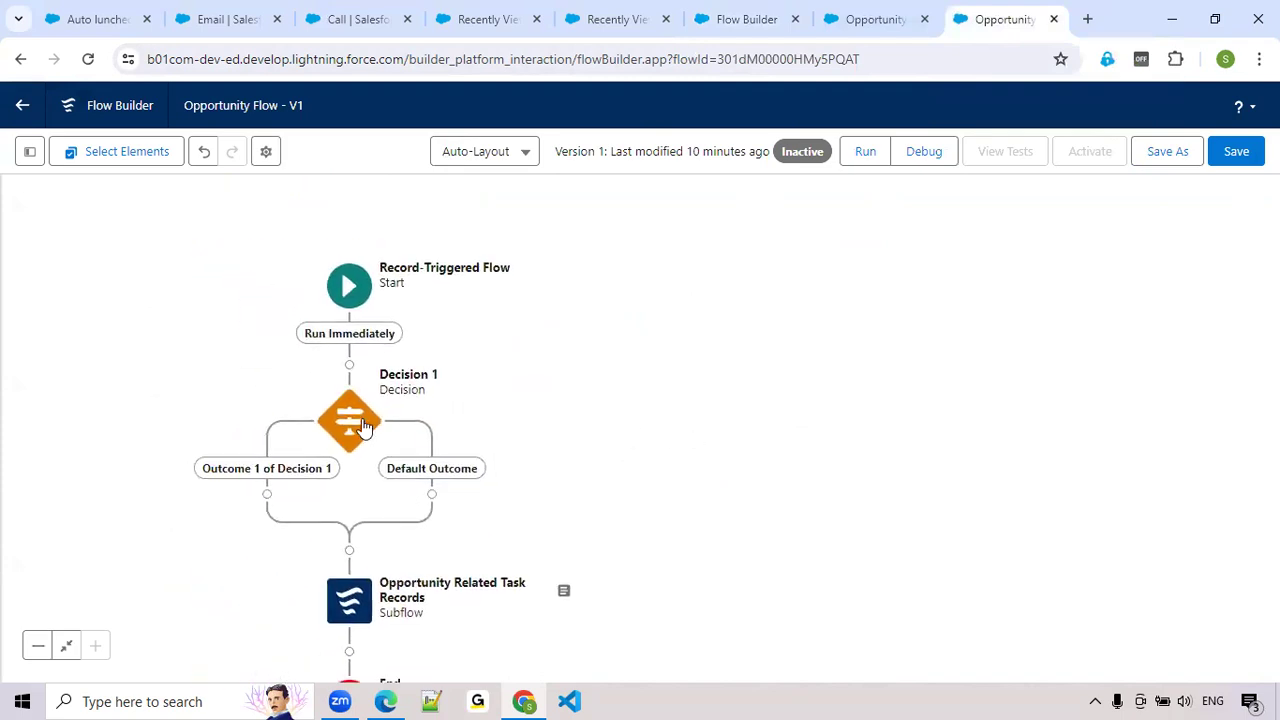
double_click(363, 425)
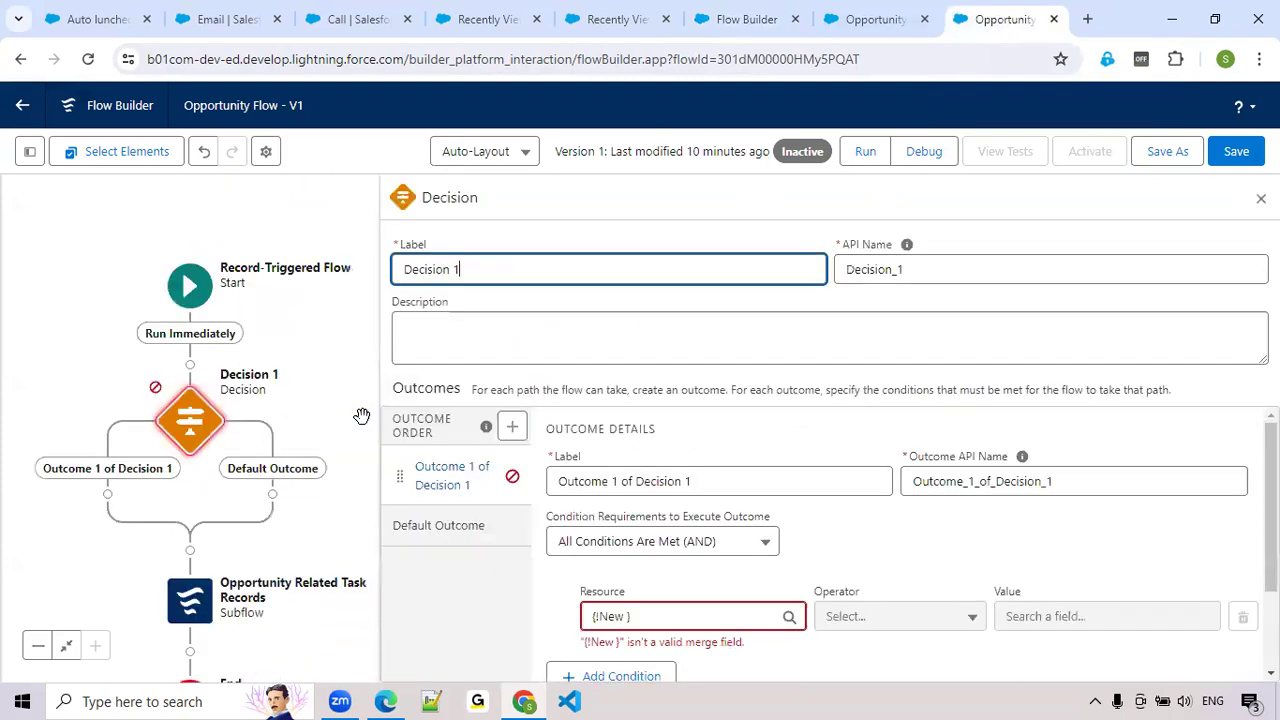
triple_click(504, 269)
text(Is)
text( Newe)
text(Record)
click(441, 270)
text(Opp)
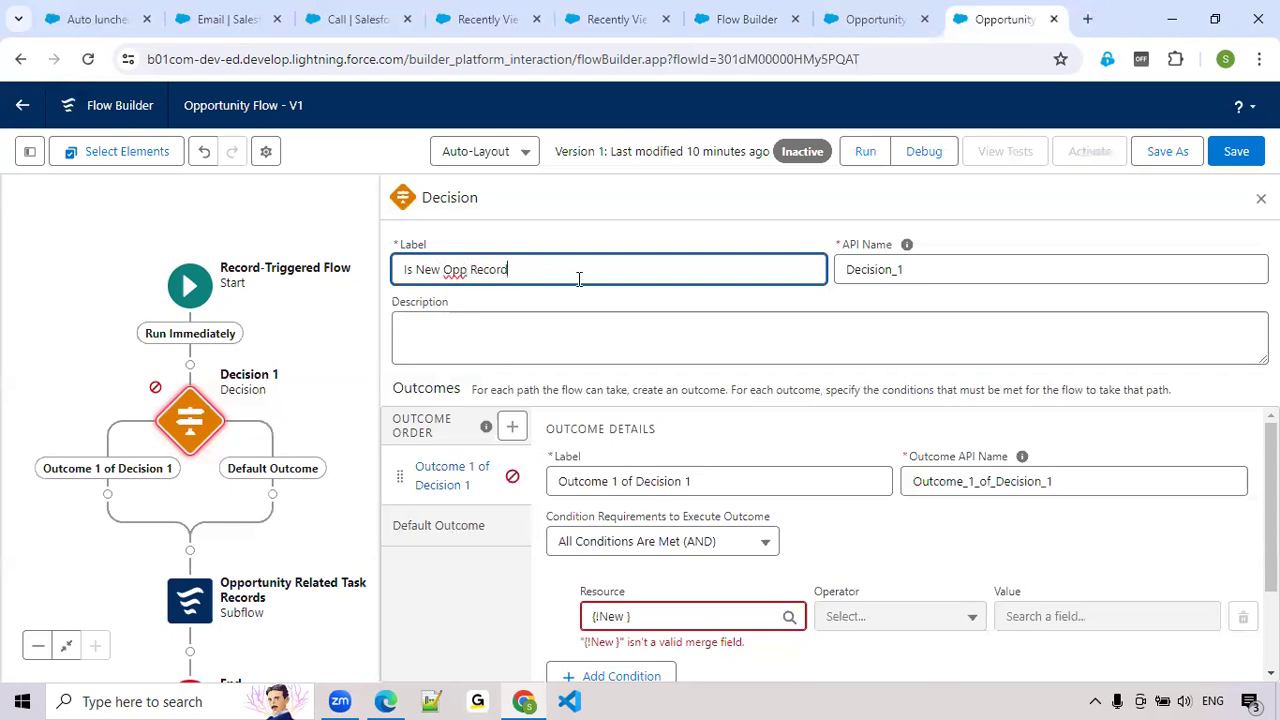
click(963, 273)
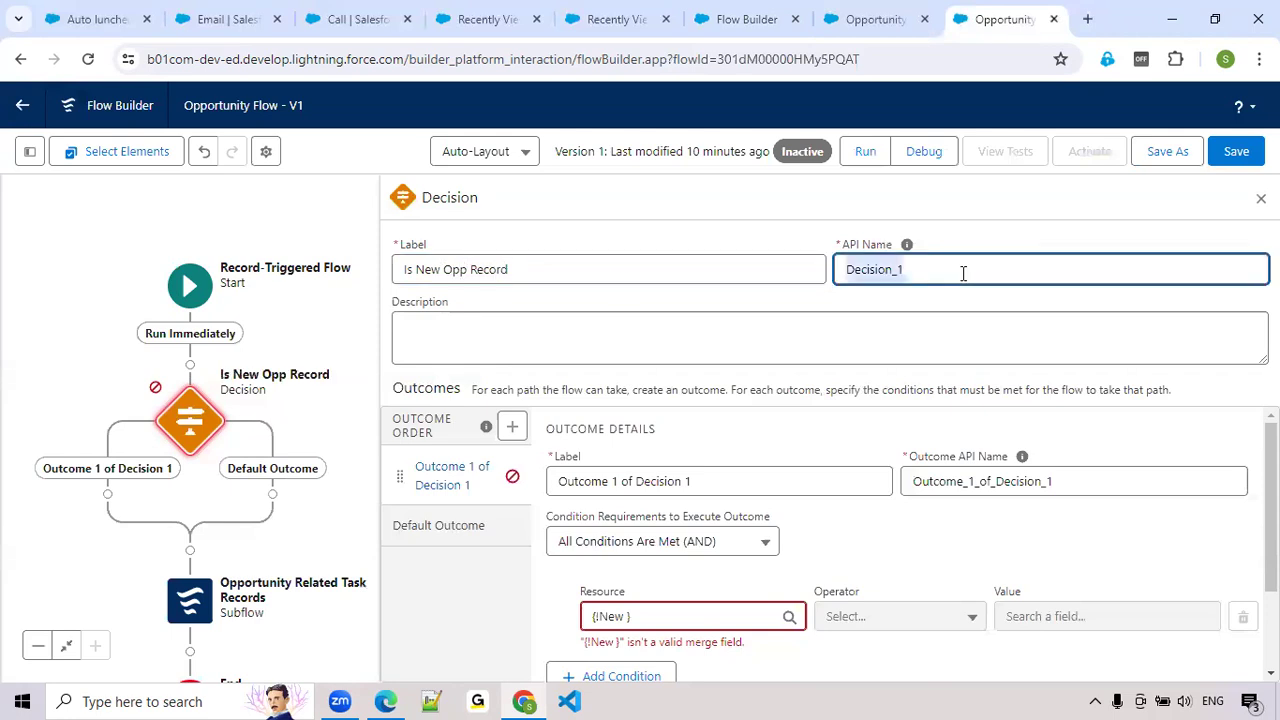
key(BackSpace)
click(682, 275)
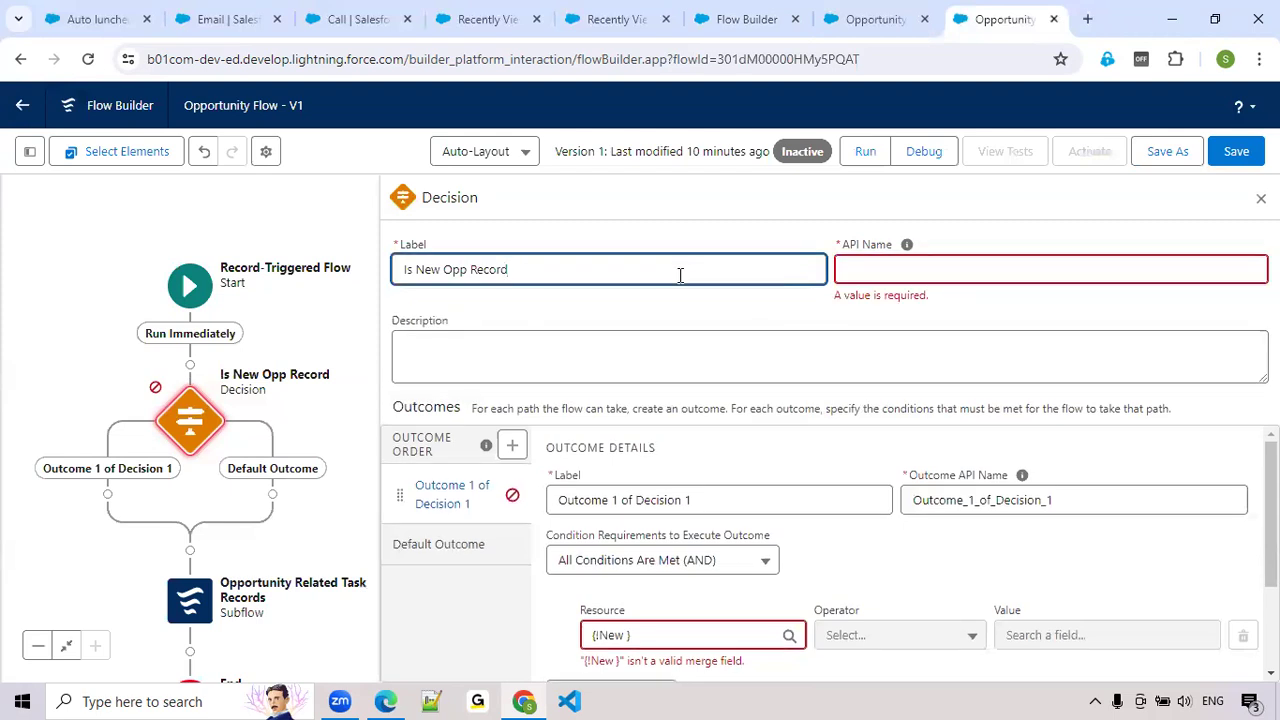
text(?)
Relabel the decision's first outcome as "is New?" and clear its old API name so it can regenerate
click(717, 500)
text(is New )
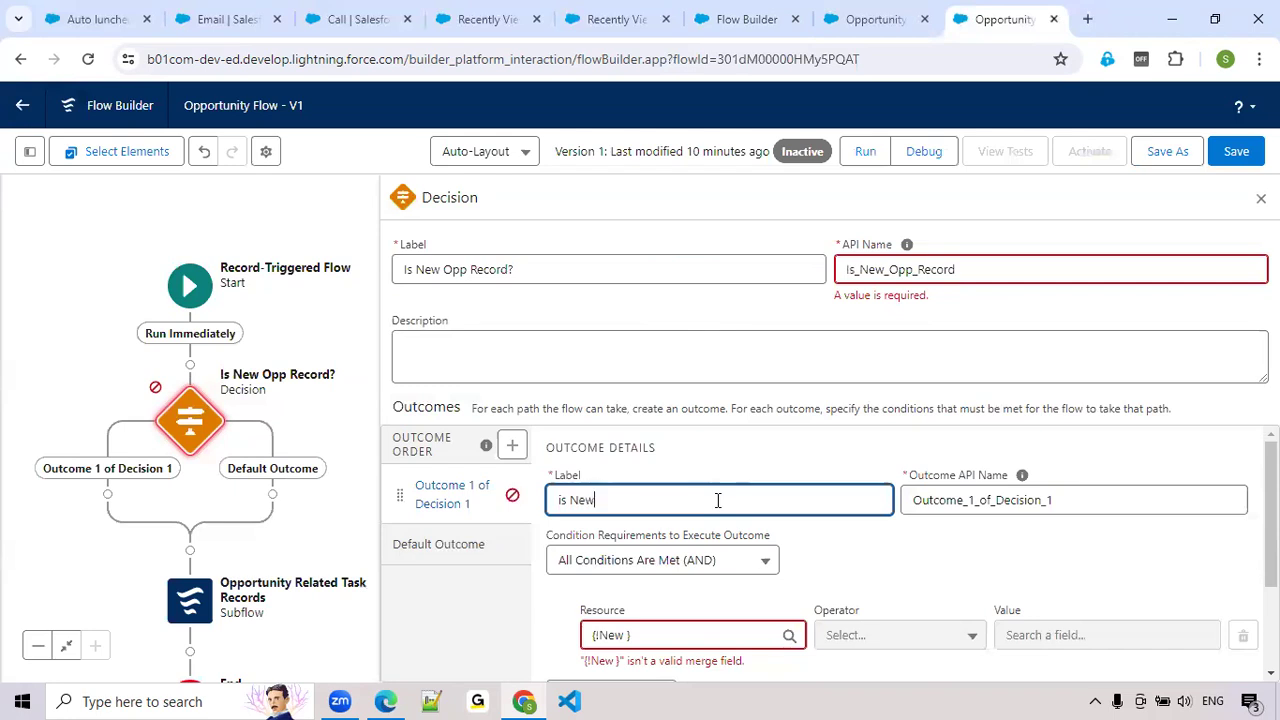
text(?)
click(1014, 492)
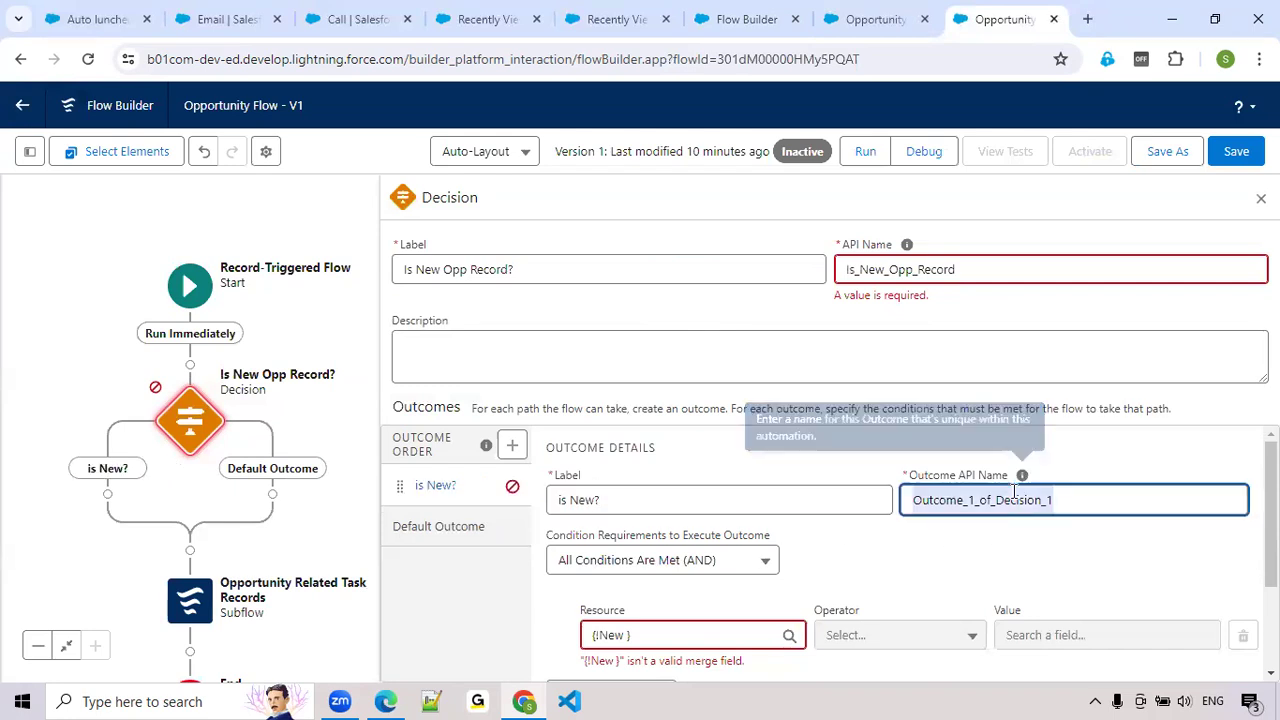
key(BackSpace)
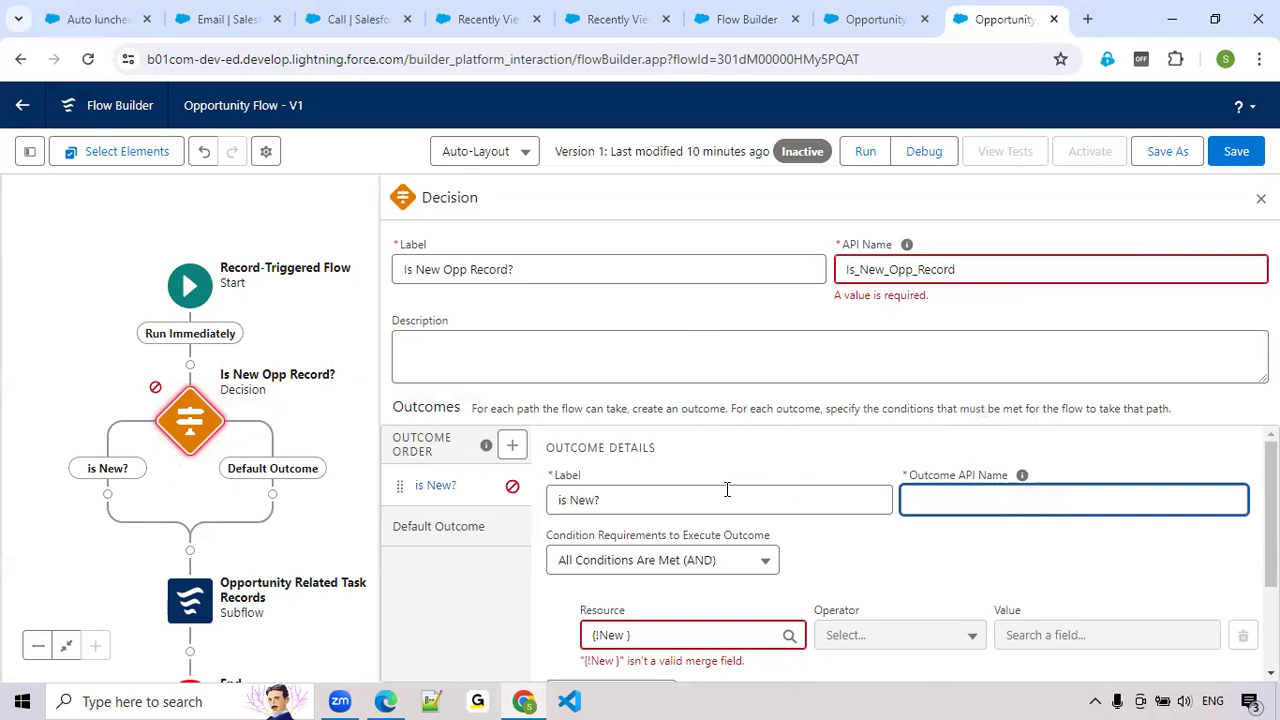
click(727, 489)
click(1022, 475)
Clear the invalid merge field from the outcome's condition and start a new resource of type Formula for it
scroll(729, 491, down, 2)
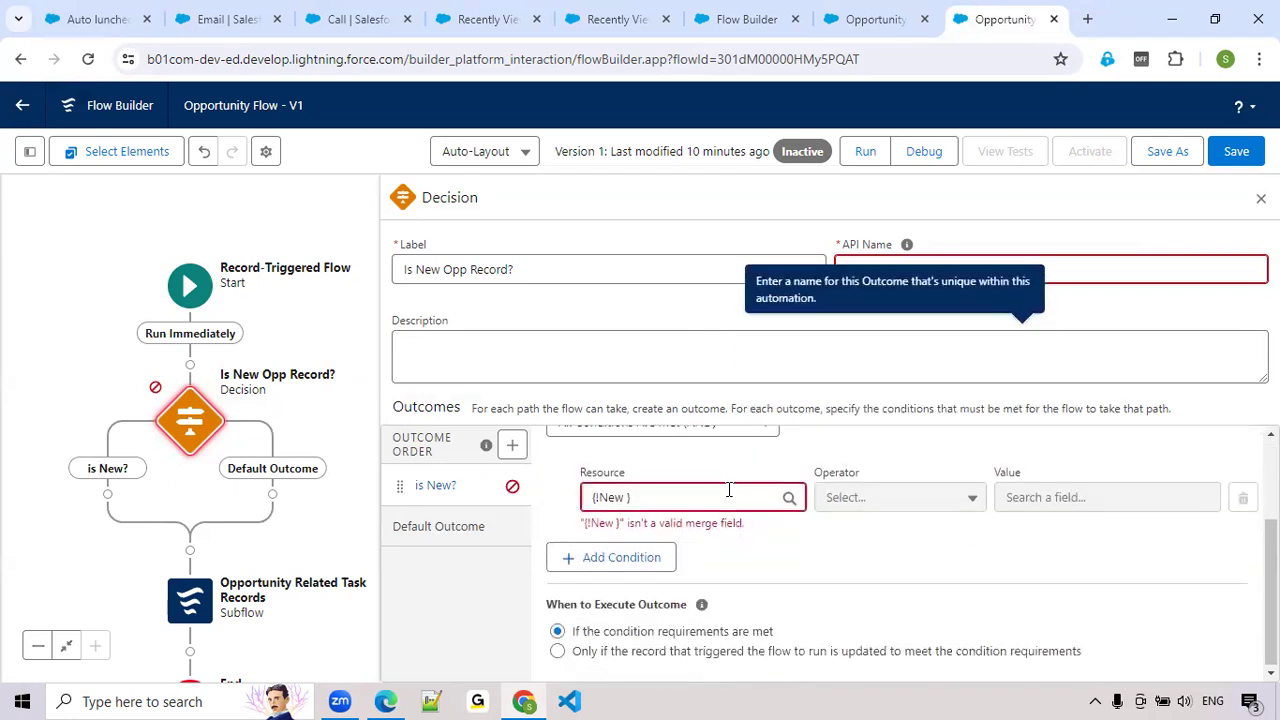
click(667, 492)
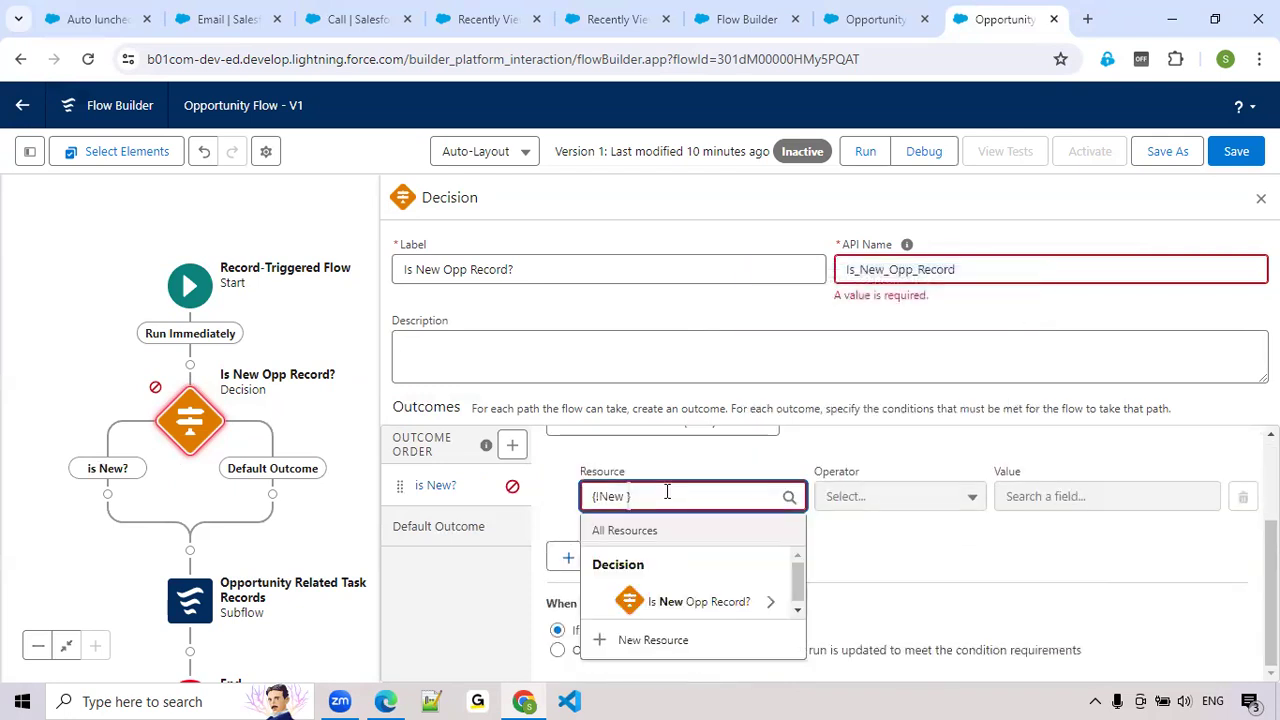
key(BackSpace)
key(BackSpace)
key(BackSpace)
key(BackSpace)
key(BackSpace)
key(BackSpace)
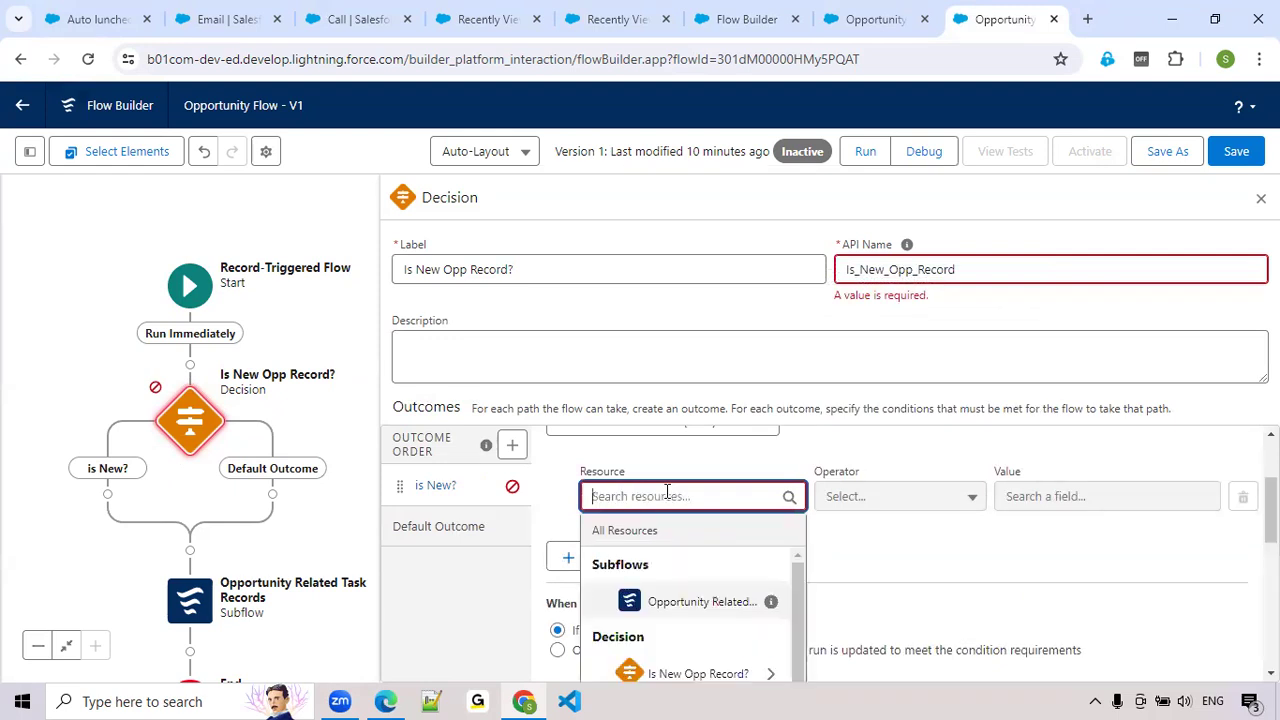
text(New)
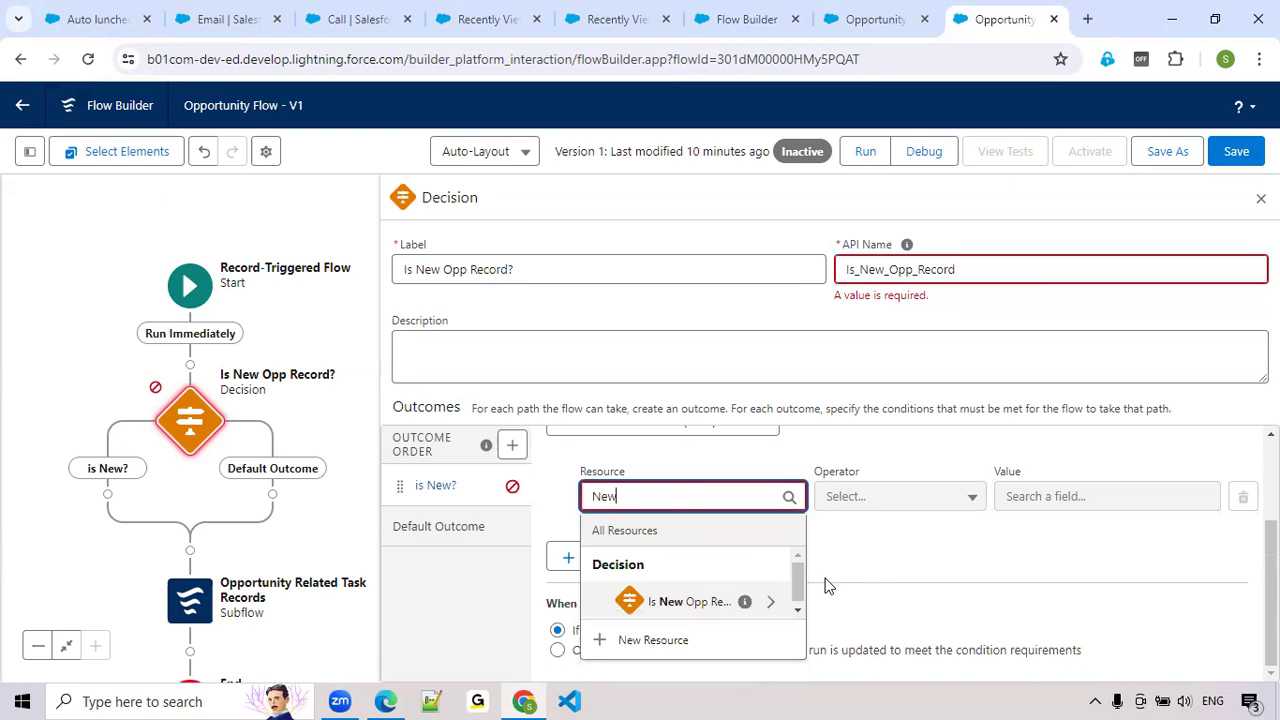
click(645, 640)
click(309, 312)
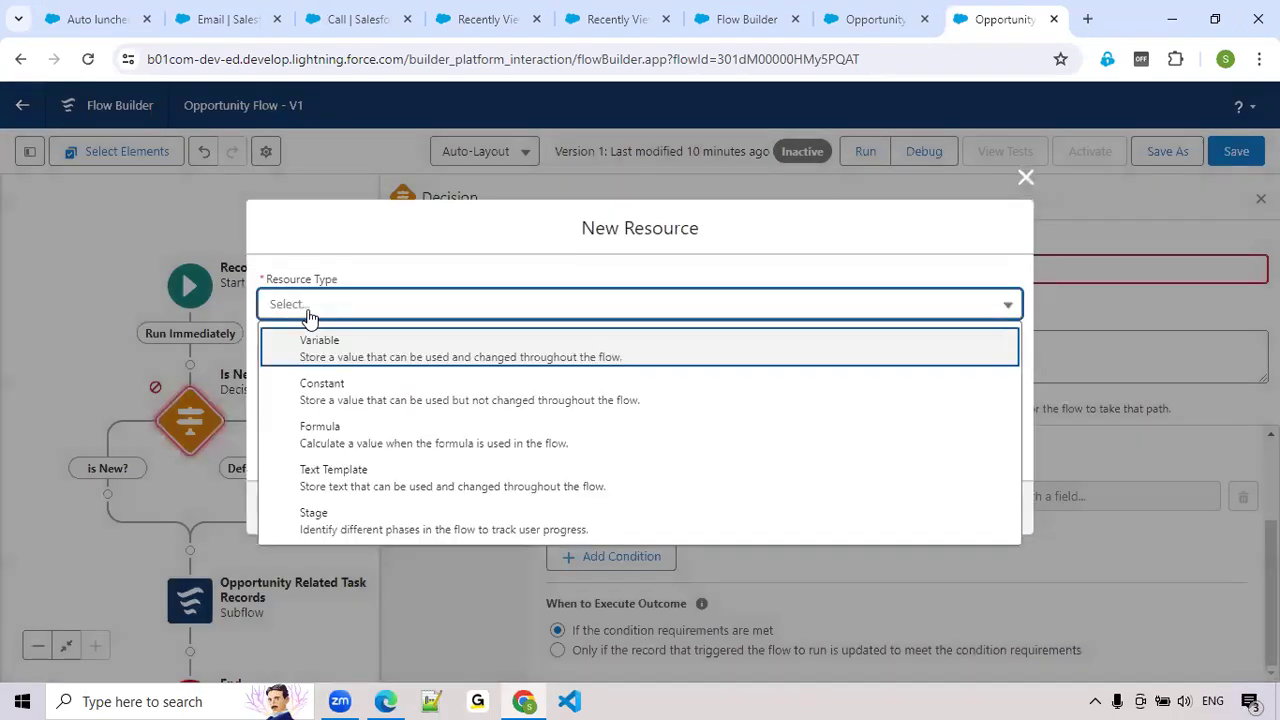
click(308, 435)
Give the formula resource the API name for_isNewOppRec and the Boolean data type
click(324, 302)
text(va)
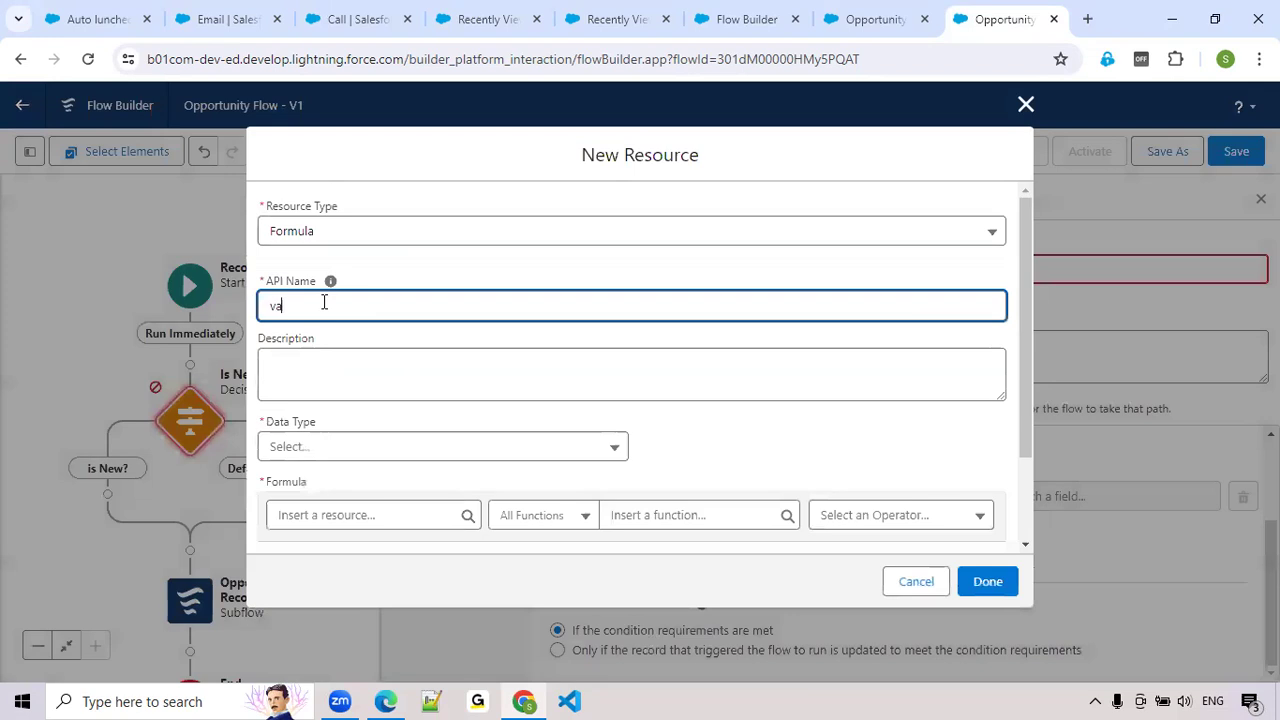
text(for)
text(_isNewRe)
text(pRec?)
click(366, 452)
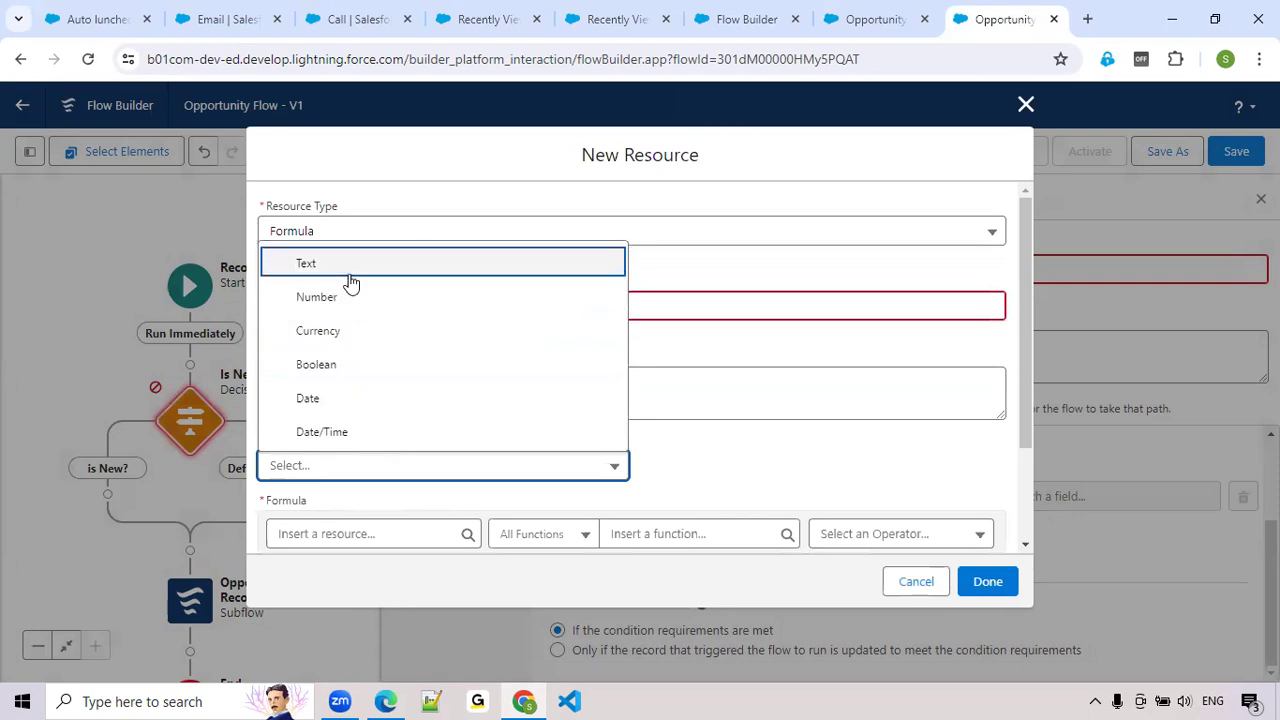
click(337, 365)
scroll(337, 365, down, 2)
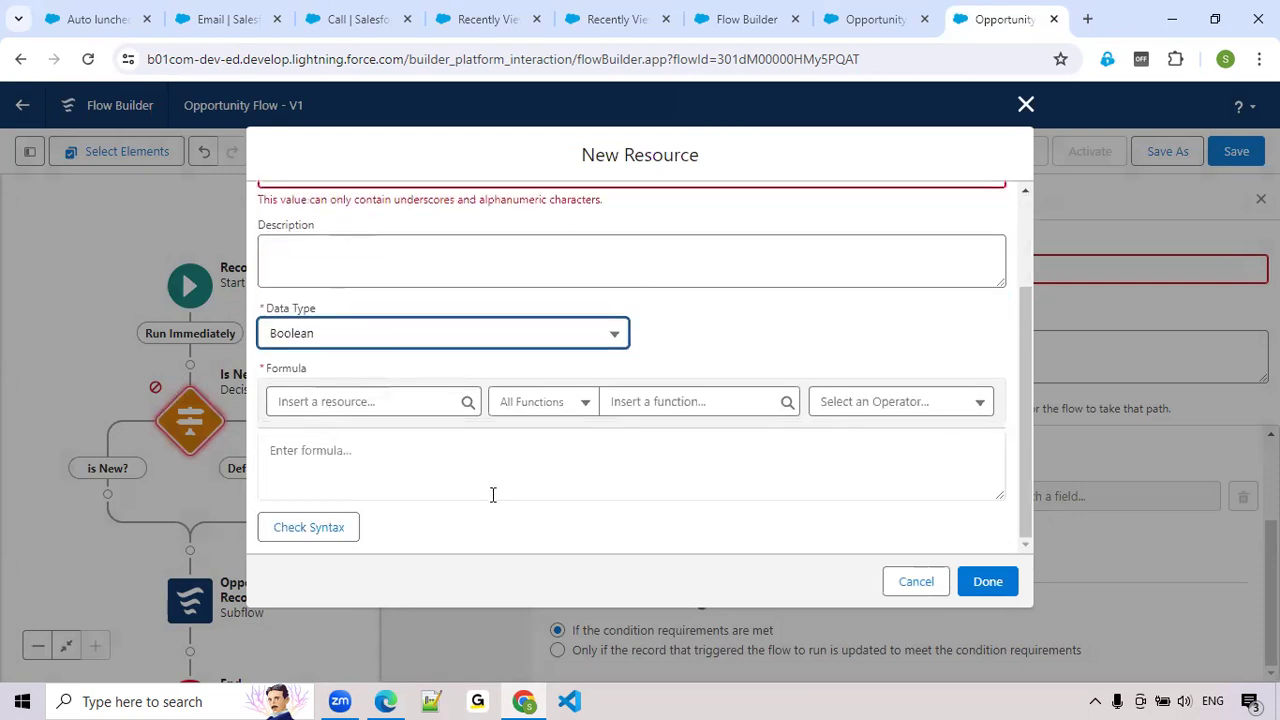
scroll(474, 480, up, 1)
click(398, 266)
scroll(437, 398, down, 1)
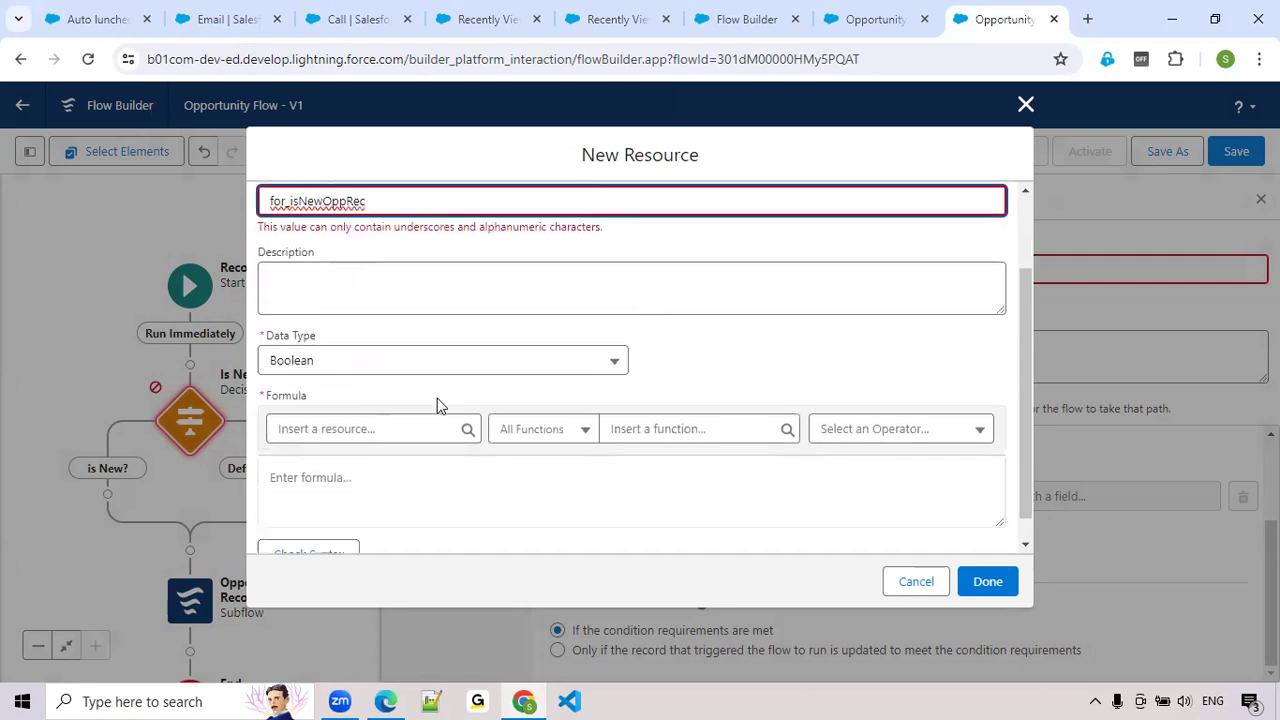
Insert the ISNEW() function as the formula, check its syntax, and finish creating the resource
click(647, 401)
text(isNew)
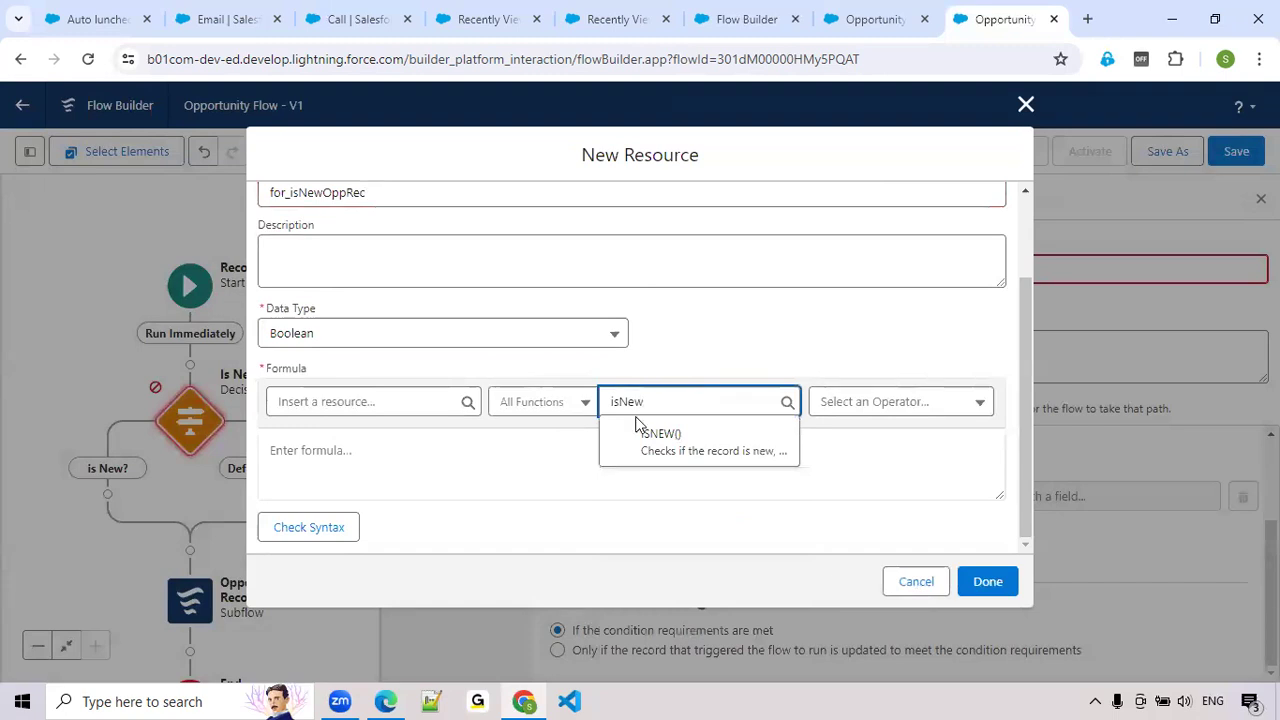
click(646, 447)
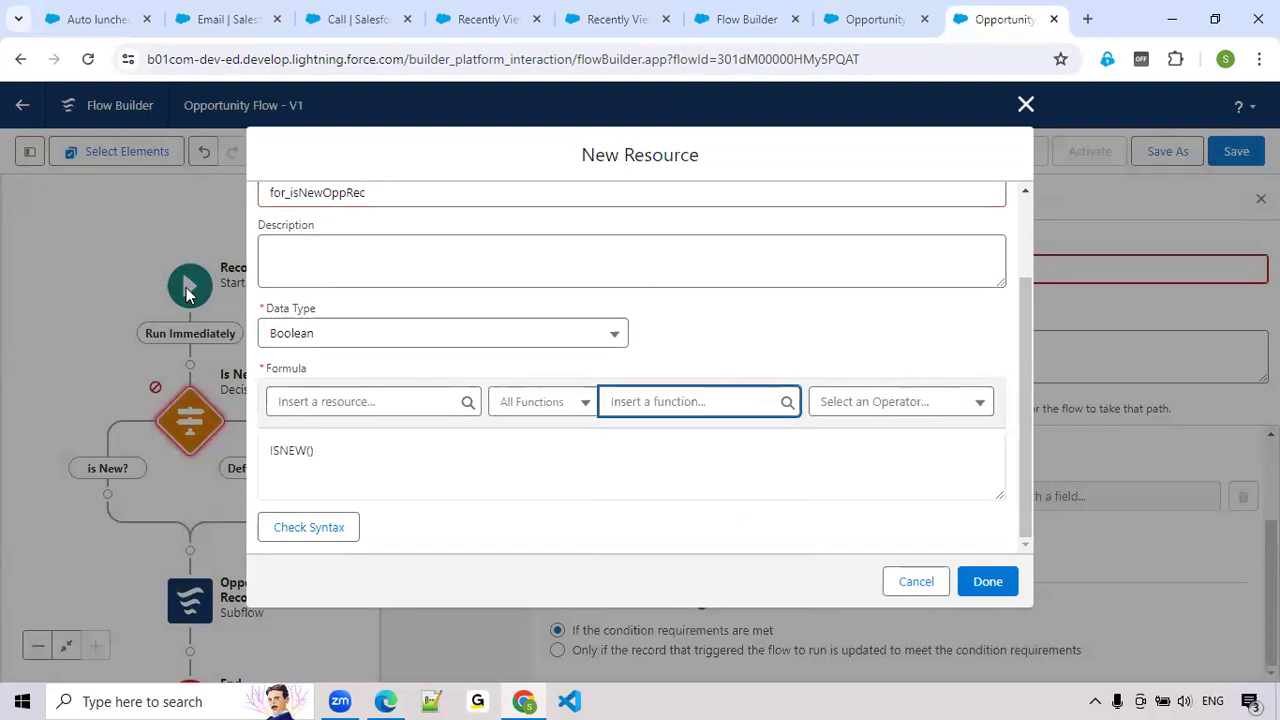
click(322, 450)
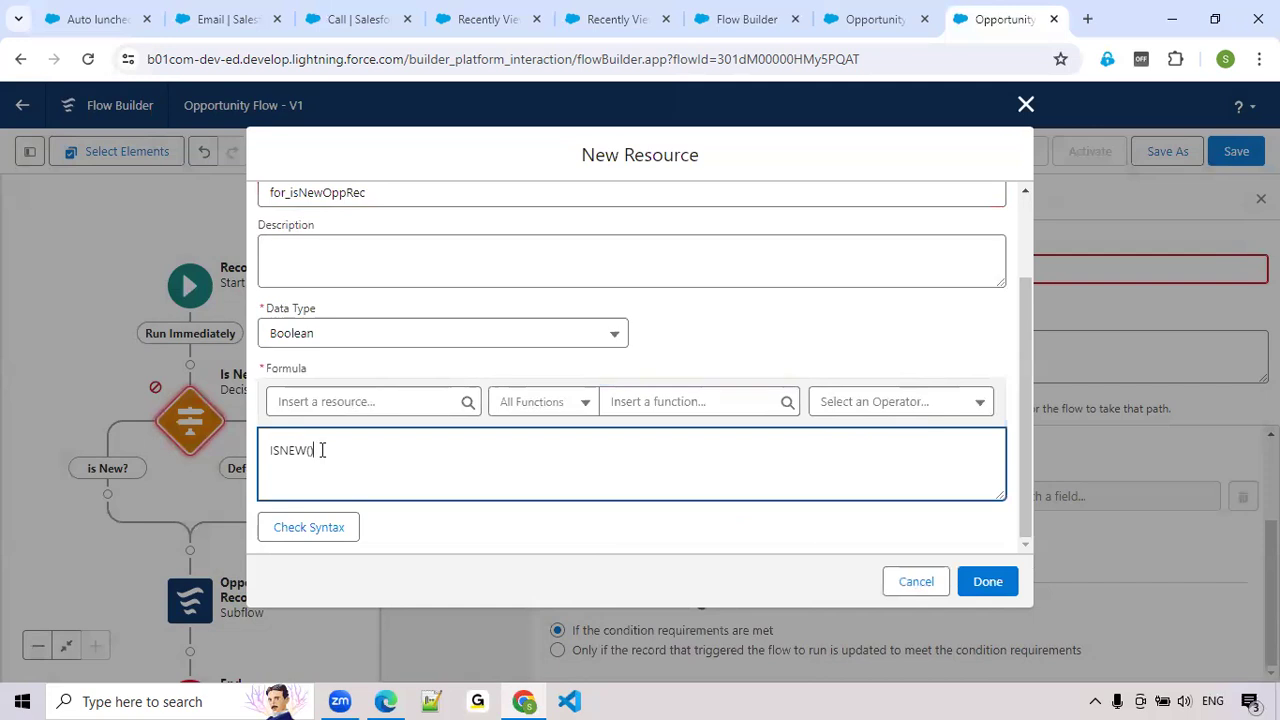
click(326, 530)
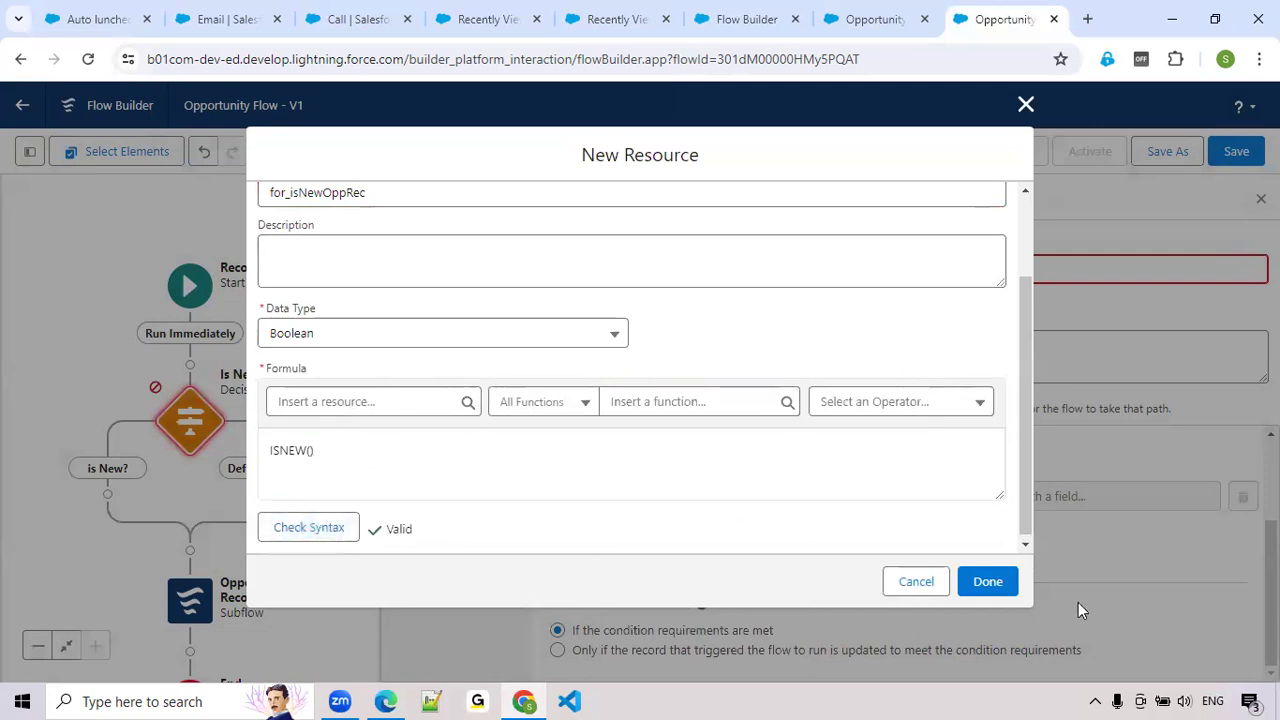
click(1005, 590)
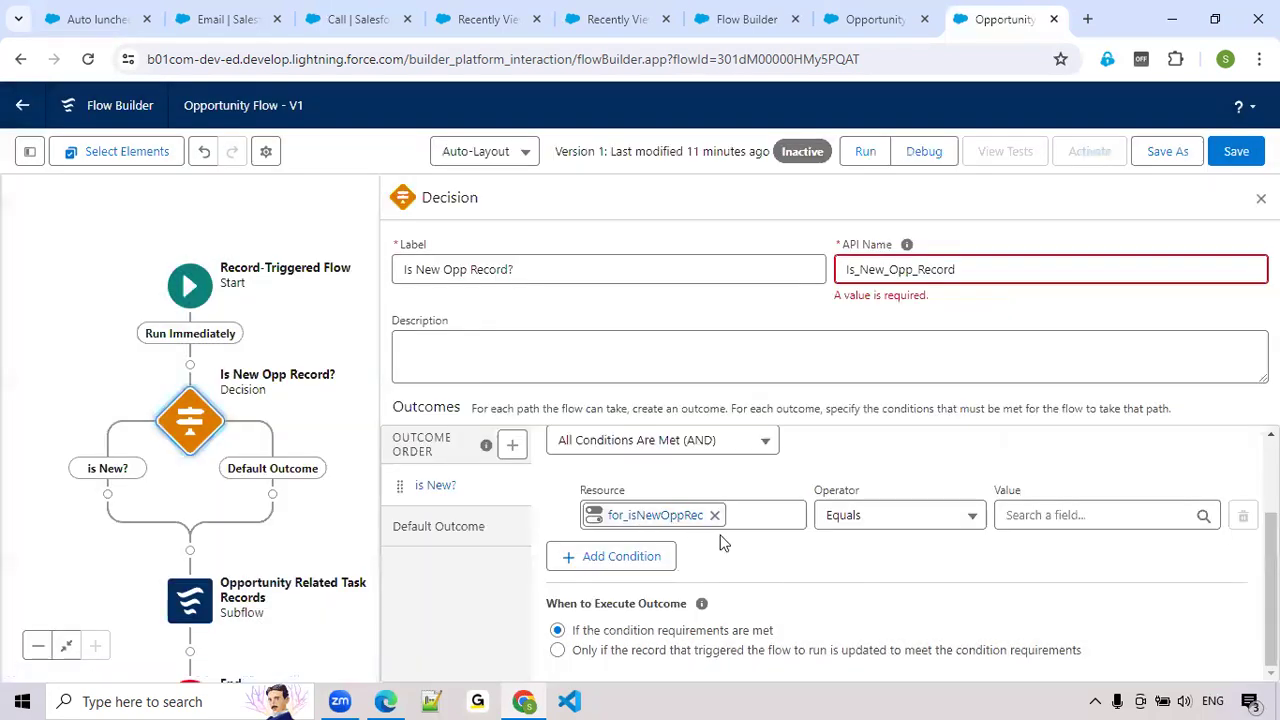
Complete the condition so for_isNewOppRec equals the global constant True, close the decision's settings, and save the flow
click(1050, 516)
text(true)
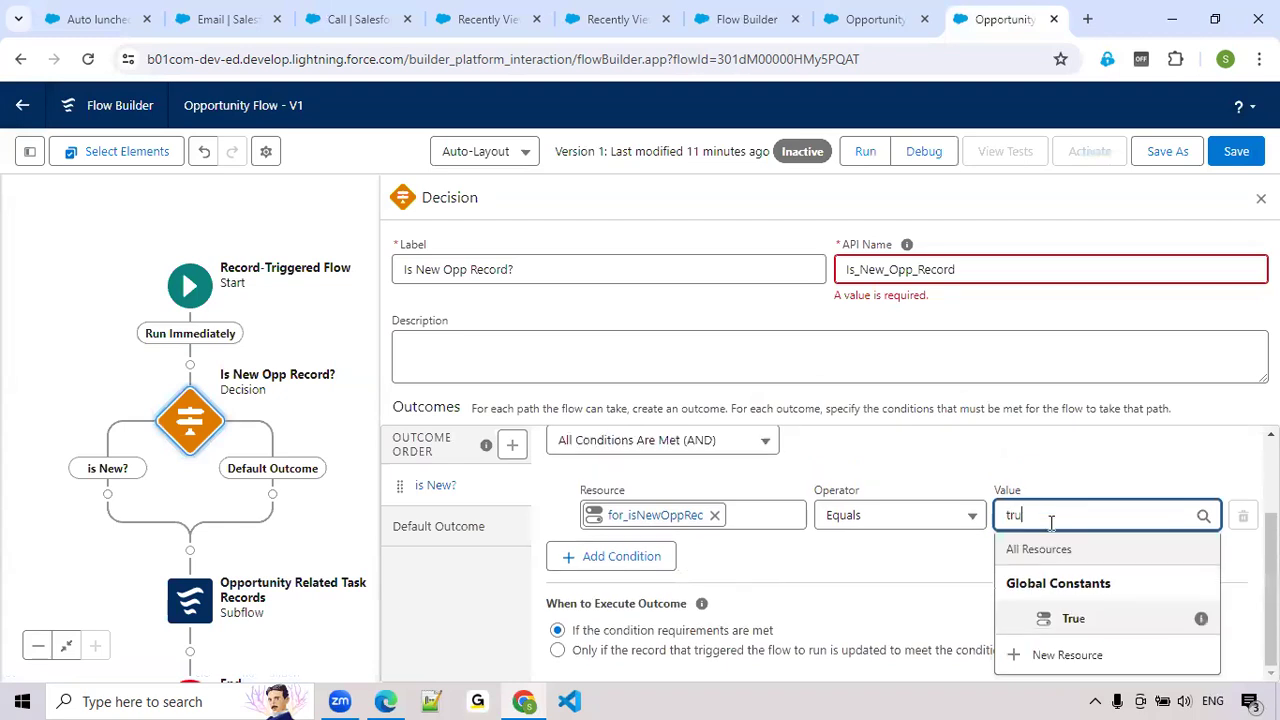
click(1120, 621)
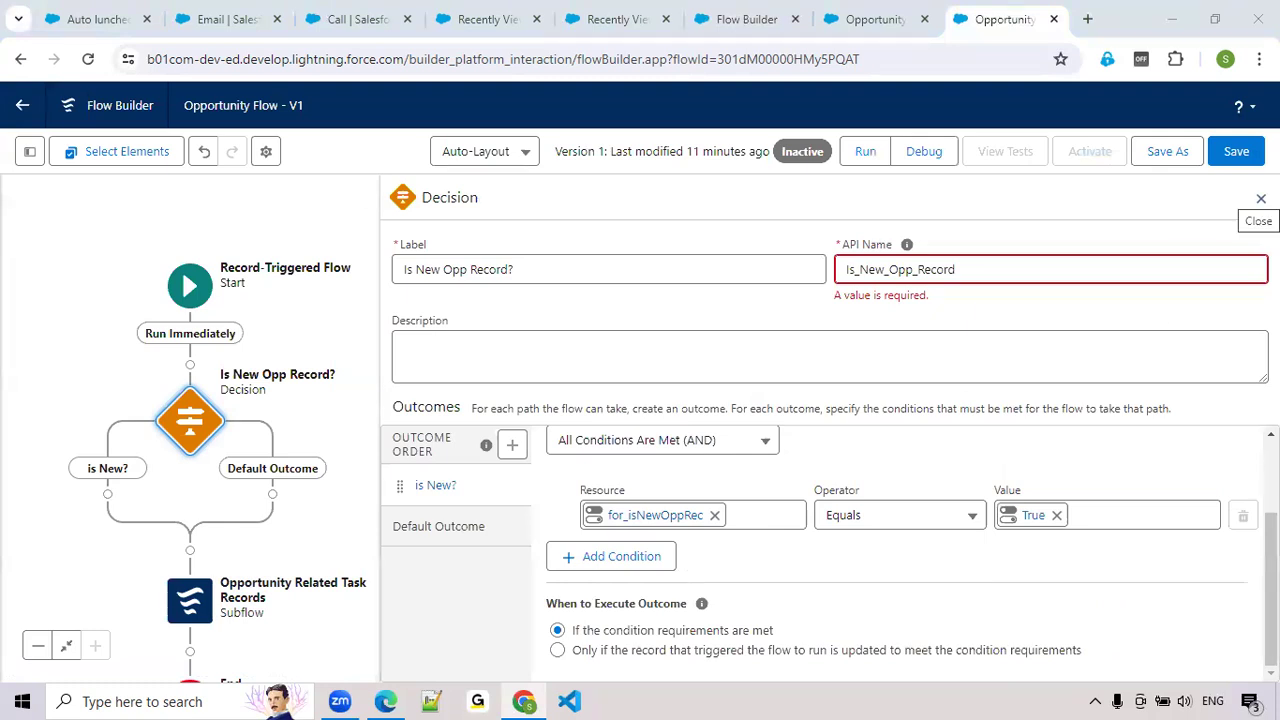
click(1261, 198)
click(1236, 151)
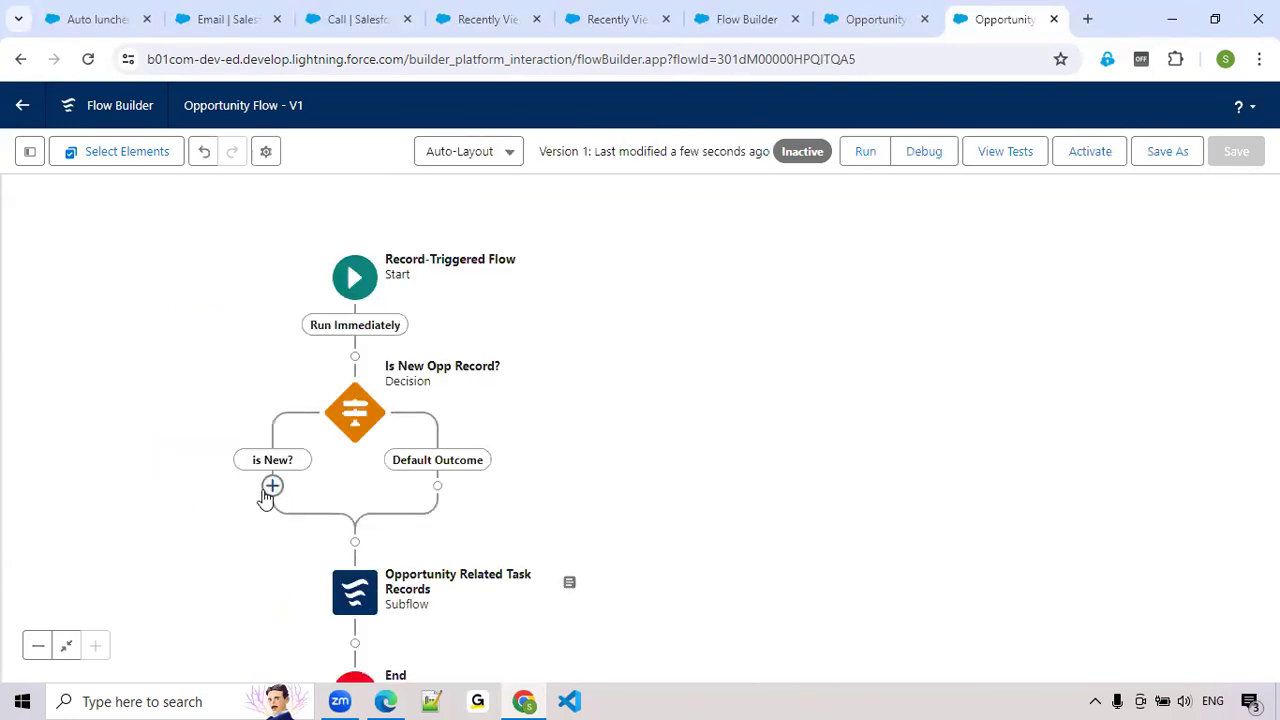
In the unsaved autolaunched flow, delete the "is New Opportunity?" decision and show the flow's Toolbox
click(872, 30)
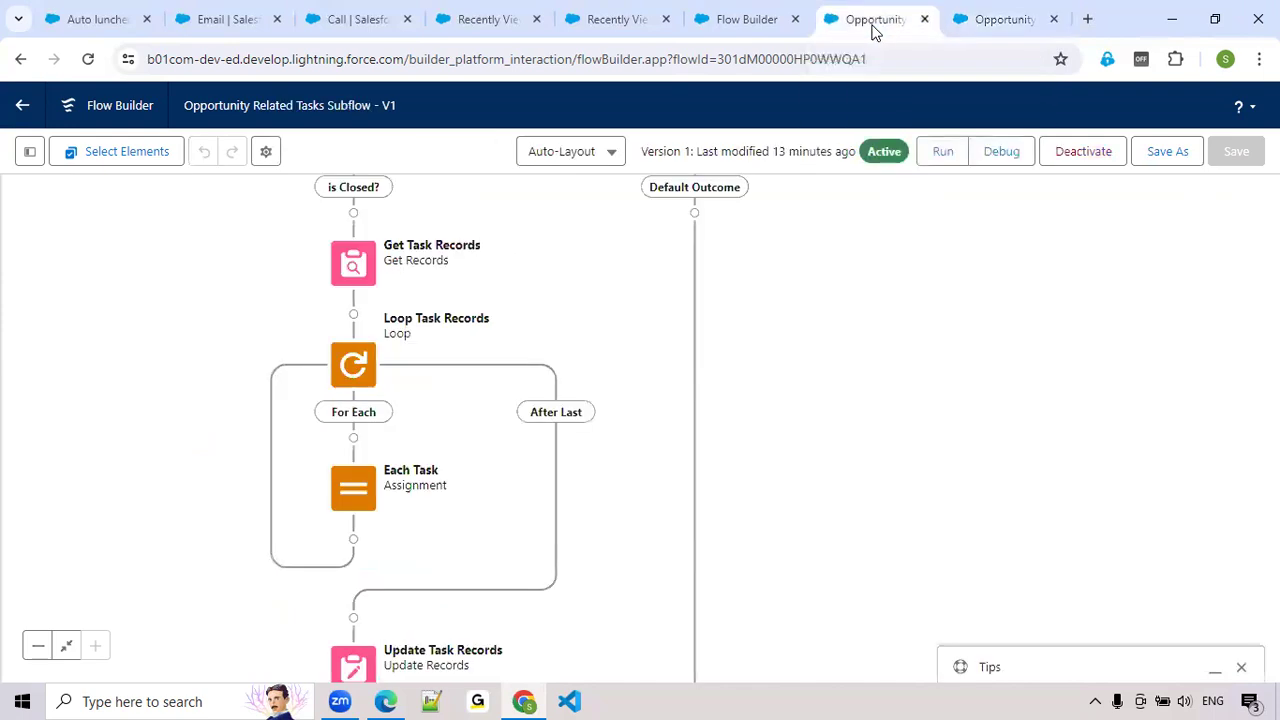
click(725, 24)
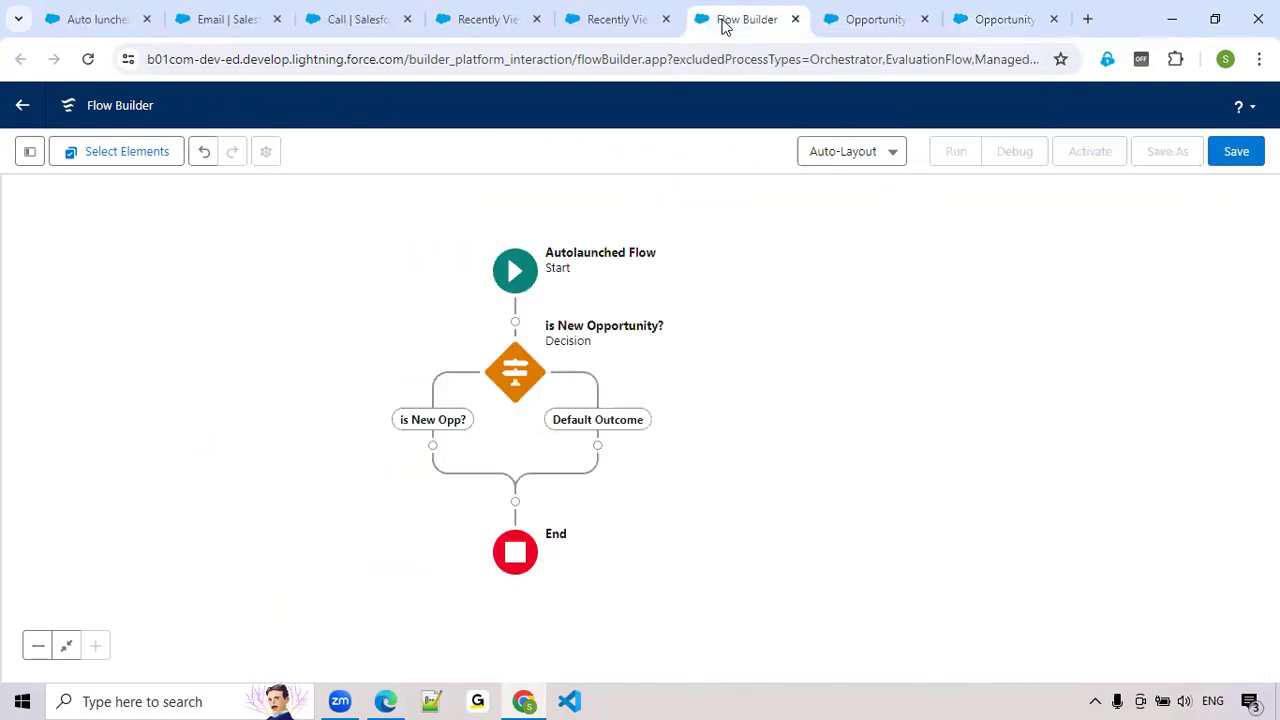
click(516, 368)
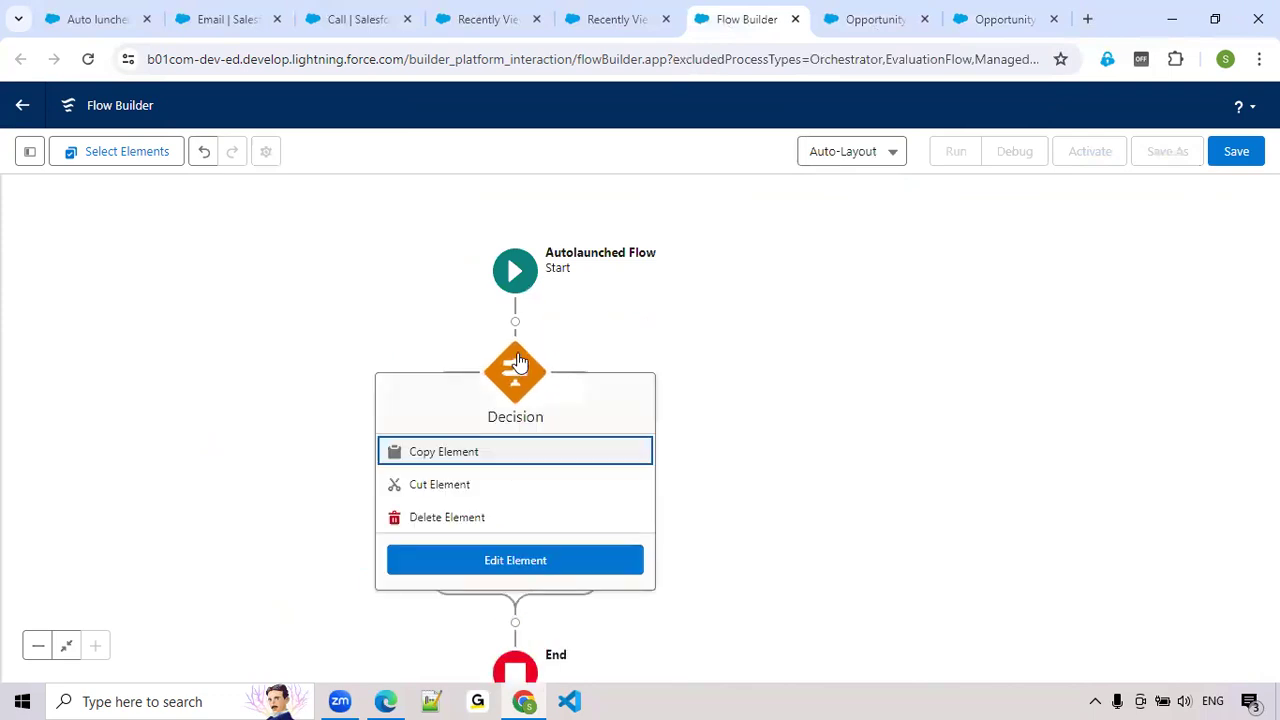
click(437, 525)
click(503, 535)
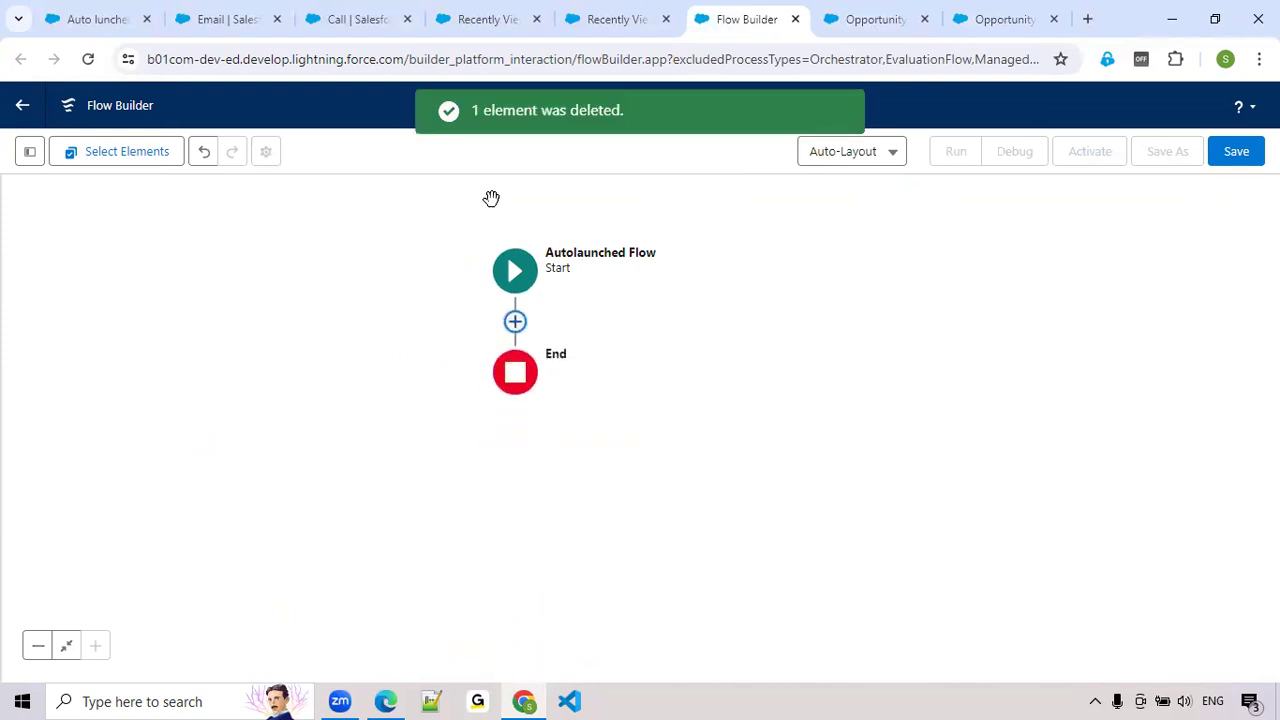
click(32, 163)
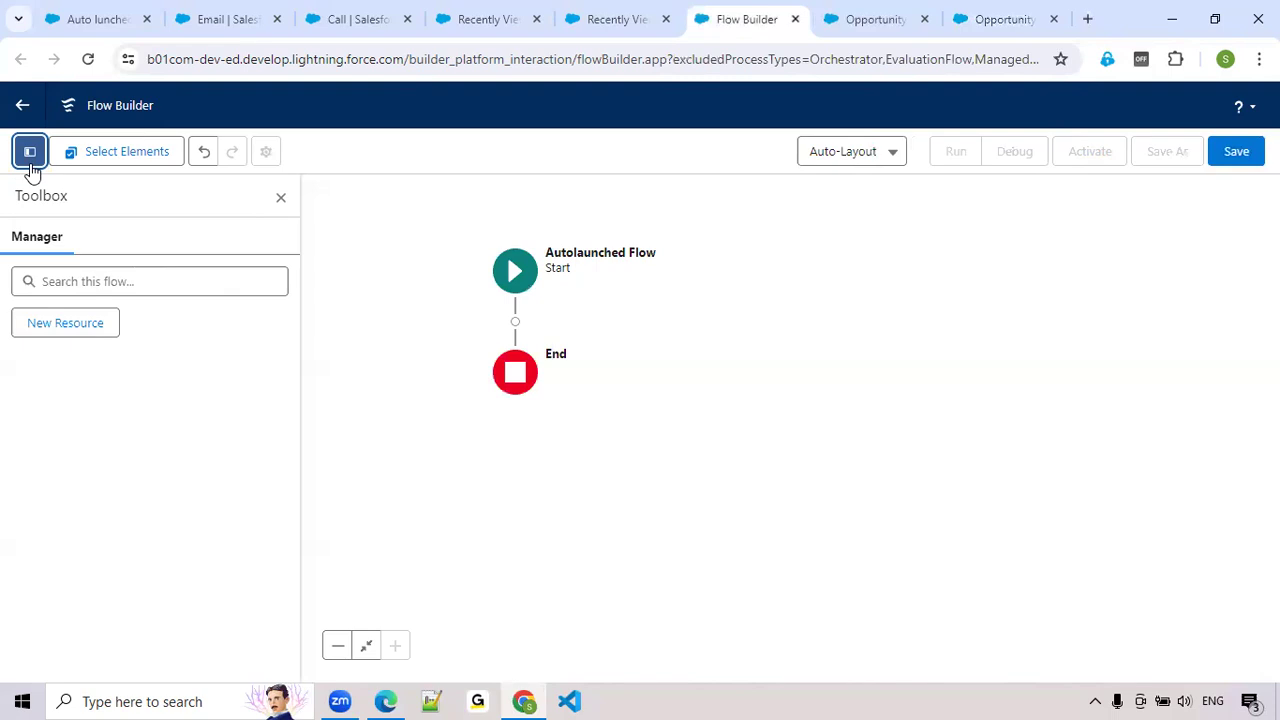
Review the opportunity's activities, the details of its Email task, and the Opportunity Flow
click(58, 20)
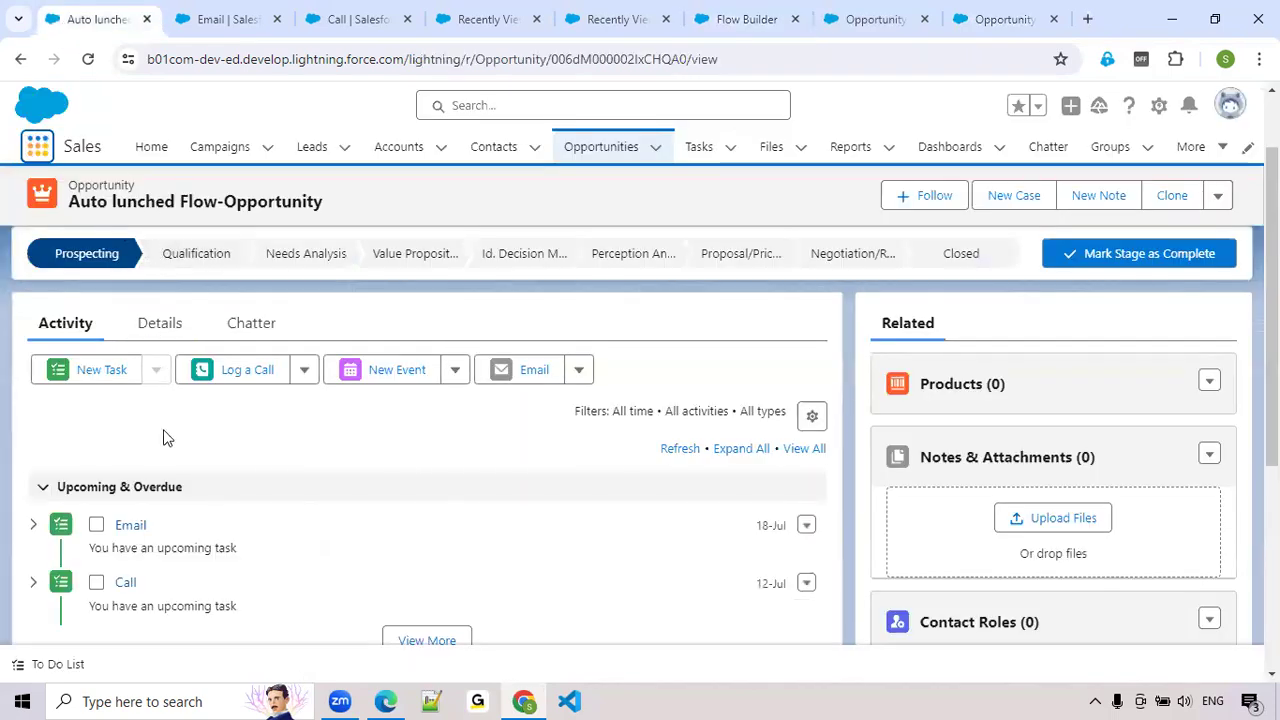
scroll(163, 437, down, 2)
click(226, 19)
scroll(549, 363, down, 1)
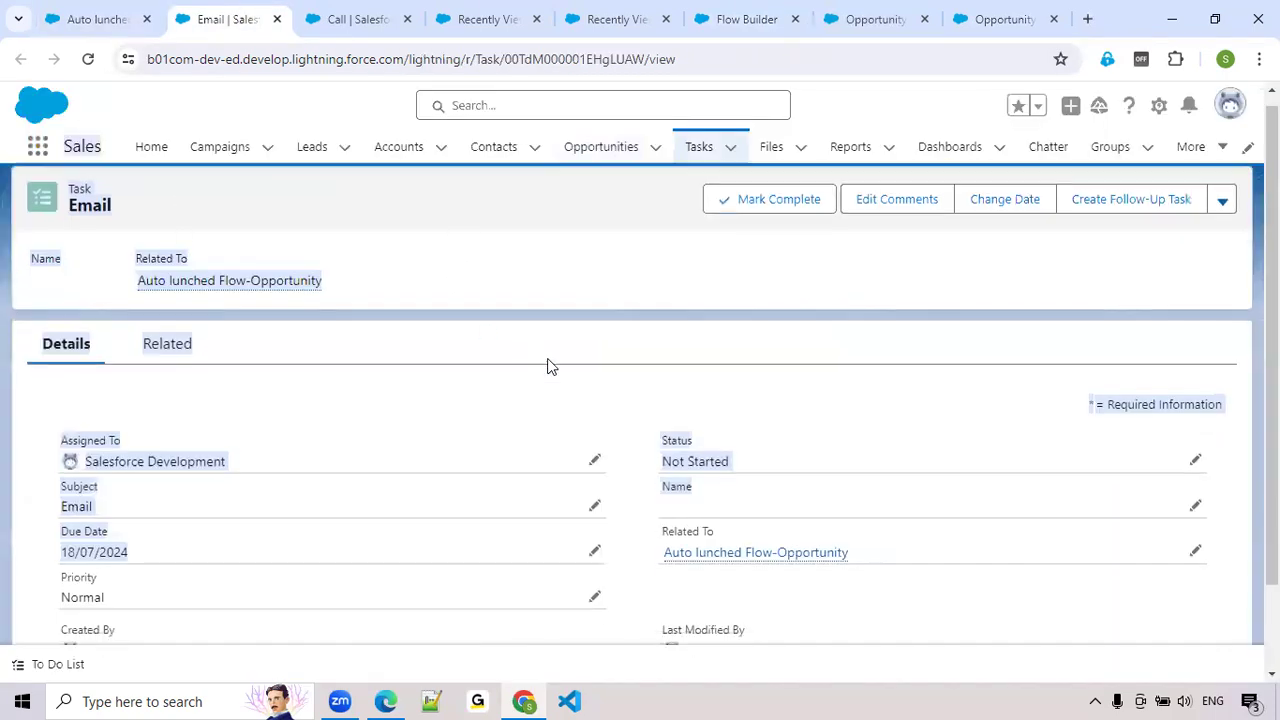
click(939, 394)
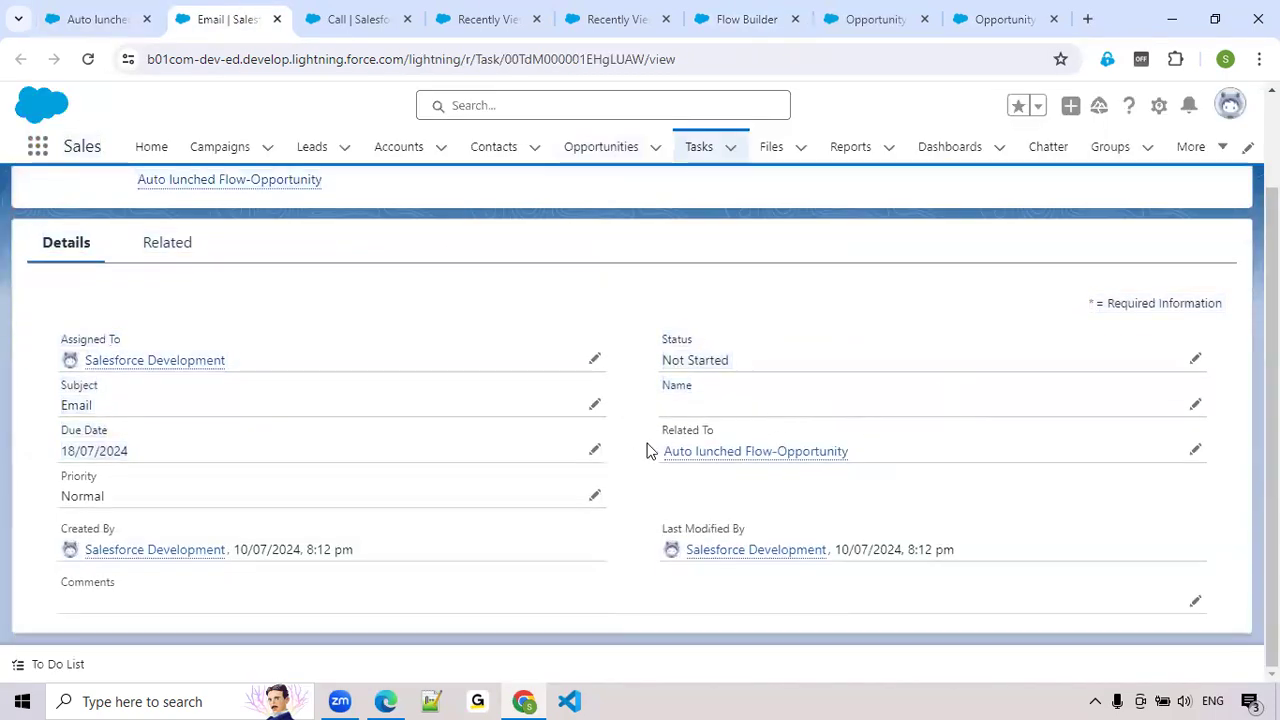
click(990, 20)
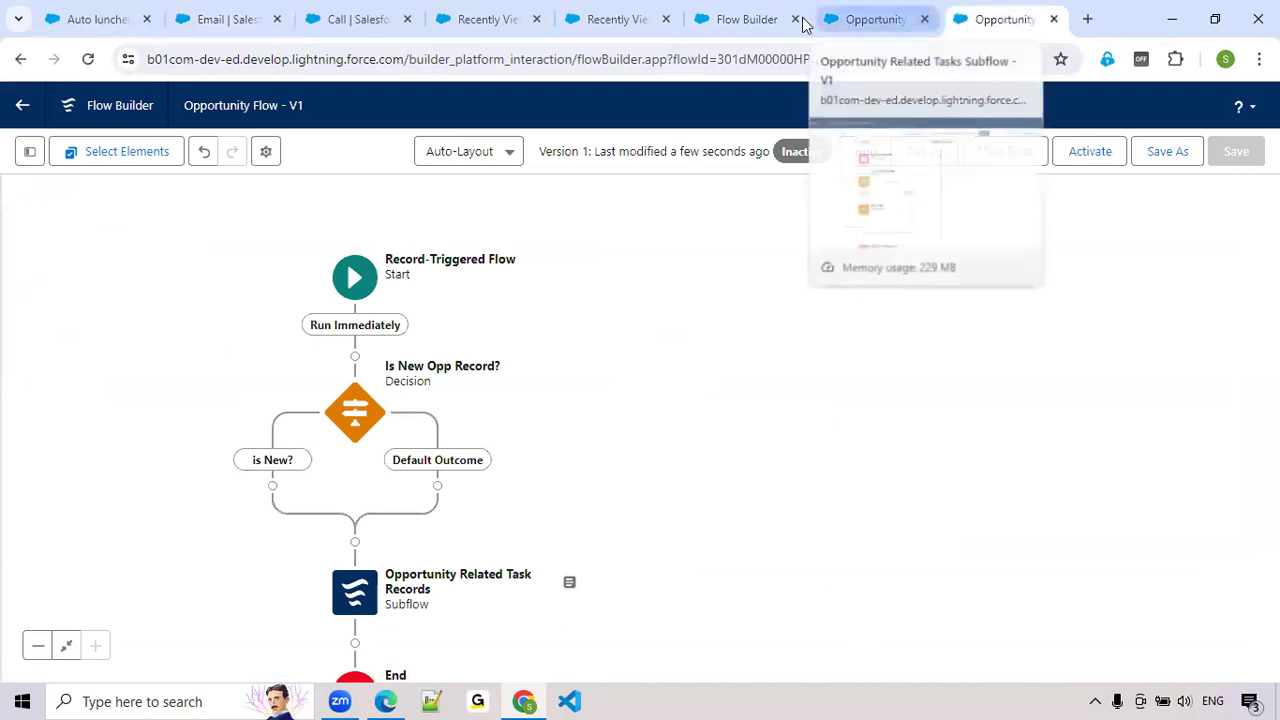
In the unsaved autolaunched flow, start a new Variable resource with the API name var_OppRecordId
click(755, 20)
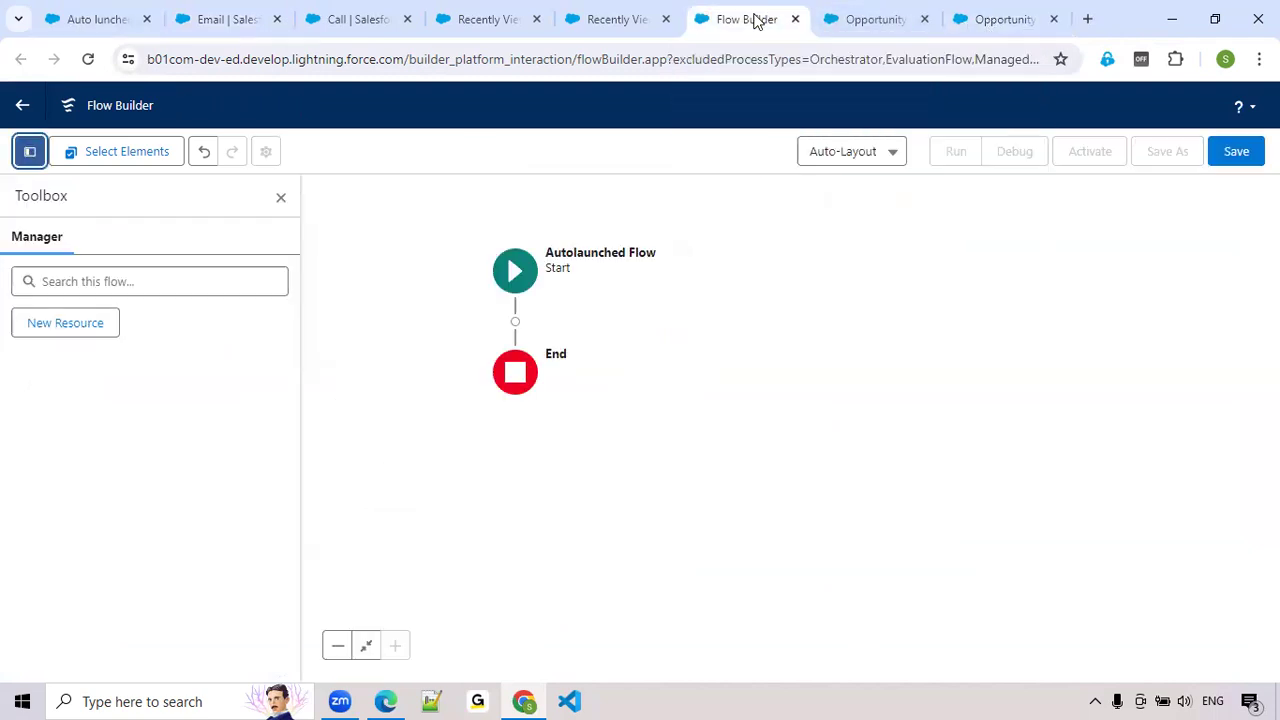
click(36, 330)
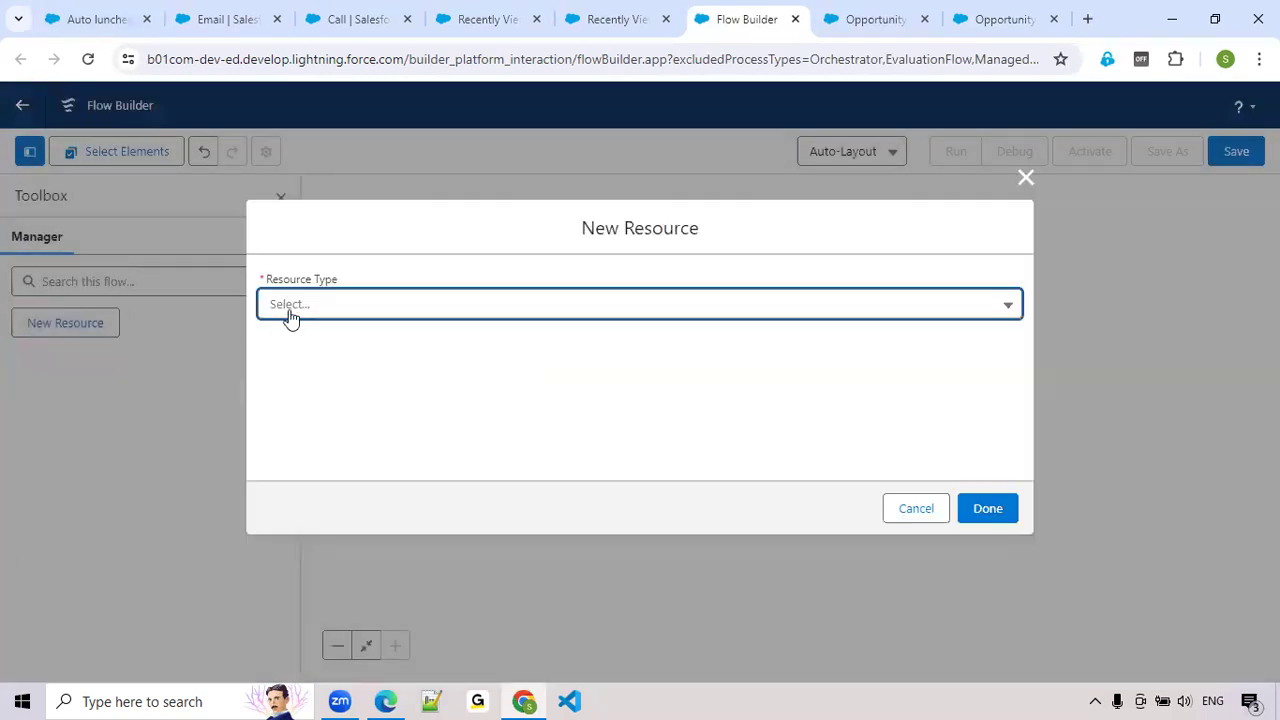
click(289, 315)
click(329, 355)
click(331, 347)
text(var)
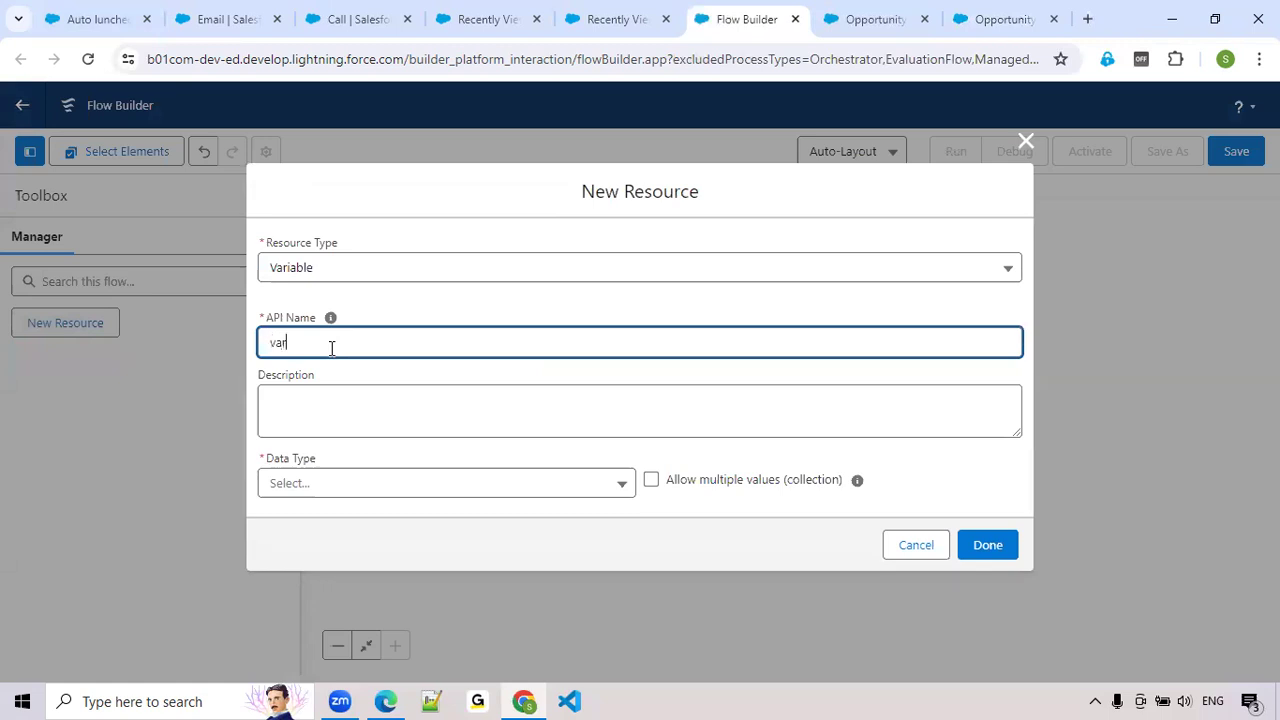
text(OOpp_OppRe)
Give the variable the Text data type, make it available for input, and finish creating it
click(308, 490)
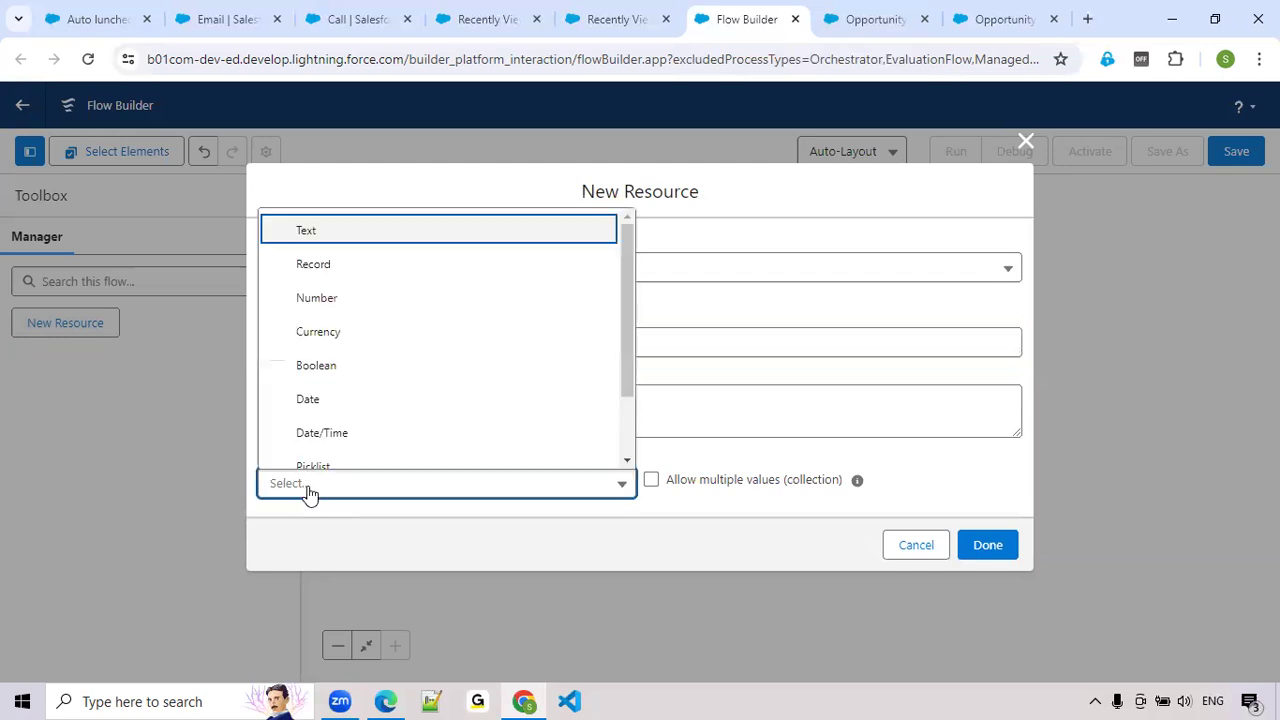
click(308, 232)
scroll(434, 309, down, 1)
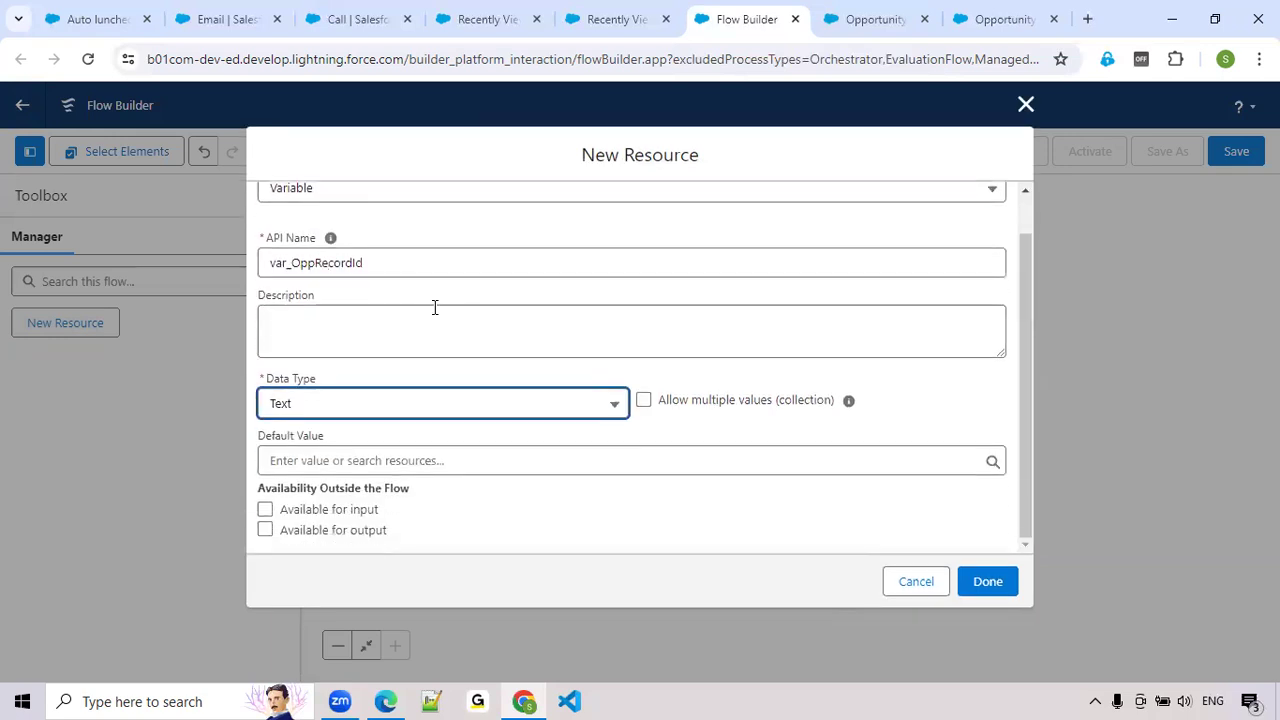
click(265, 510)
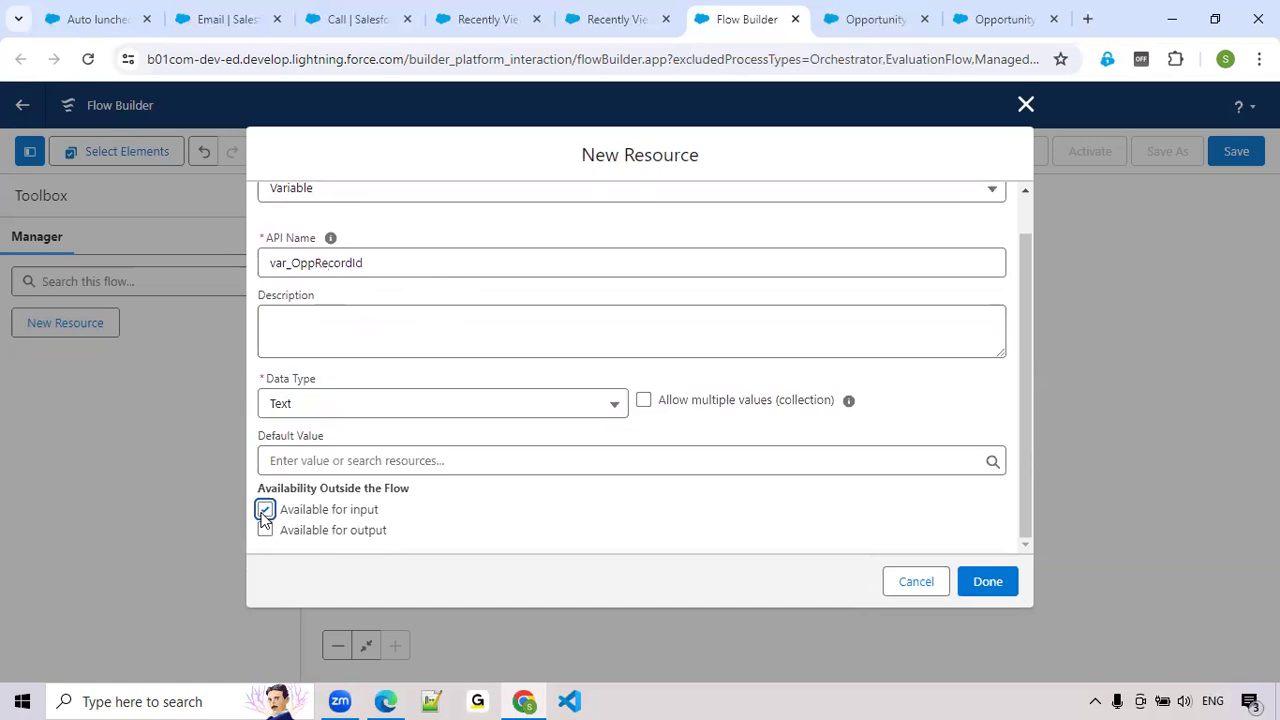
click(988, 581)
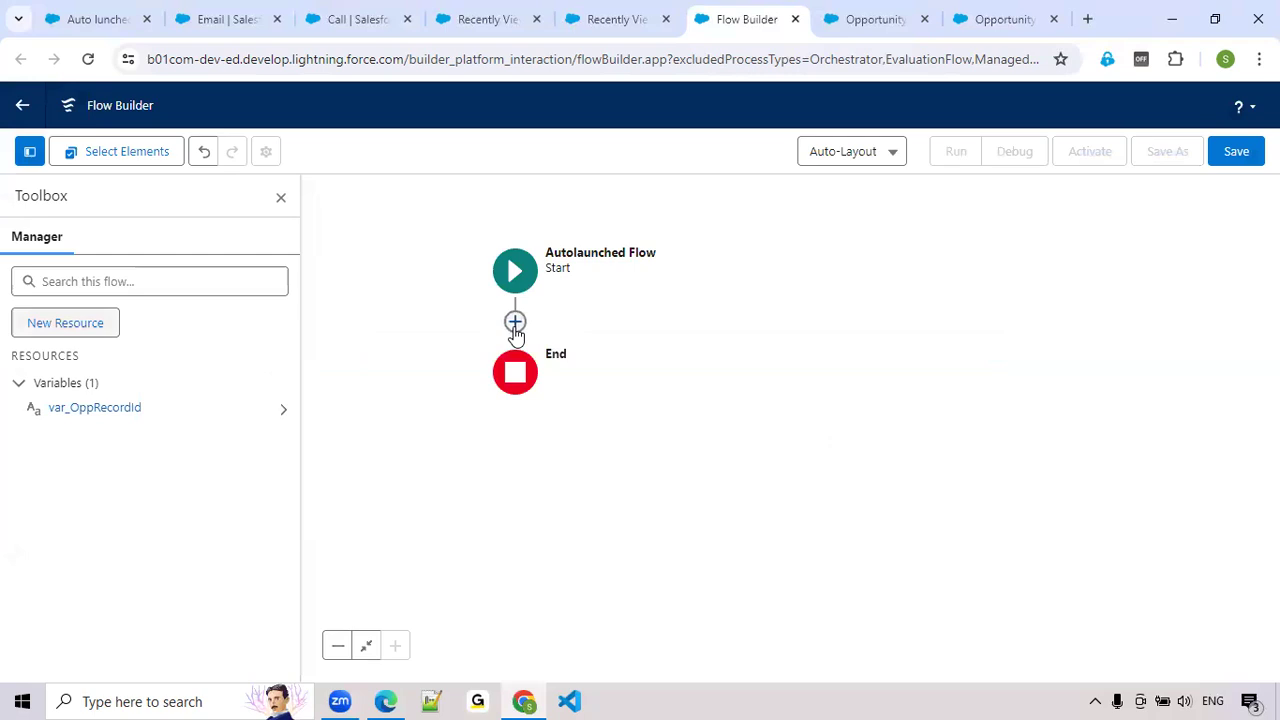
Add a Create Records element between Start and End, labelled Create Task Record with the matching API name
click(515, 321)
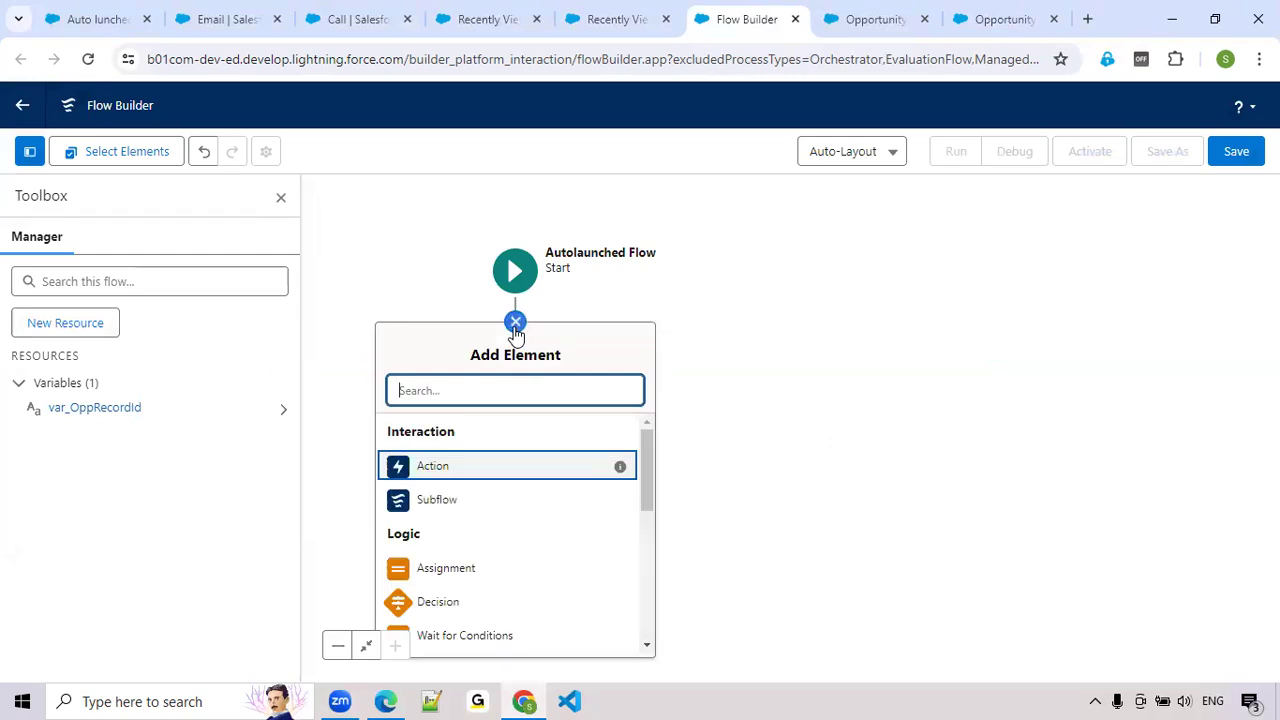
click(588, 277)
text(d)
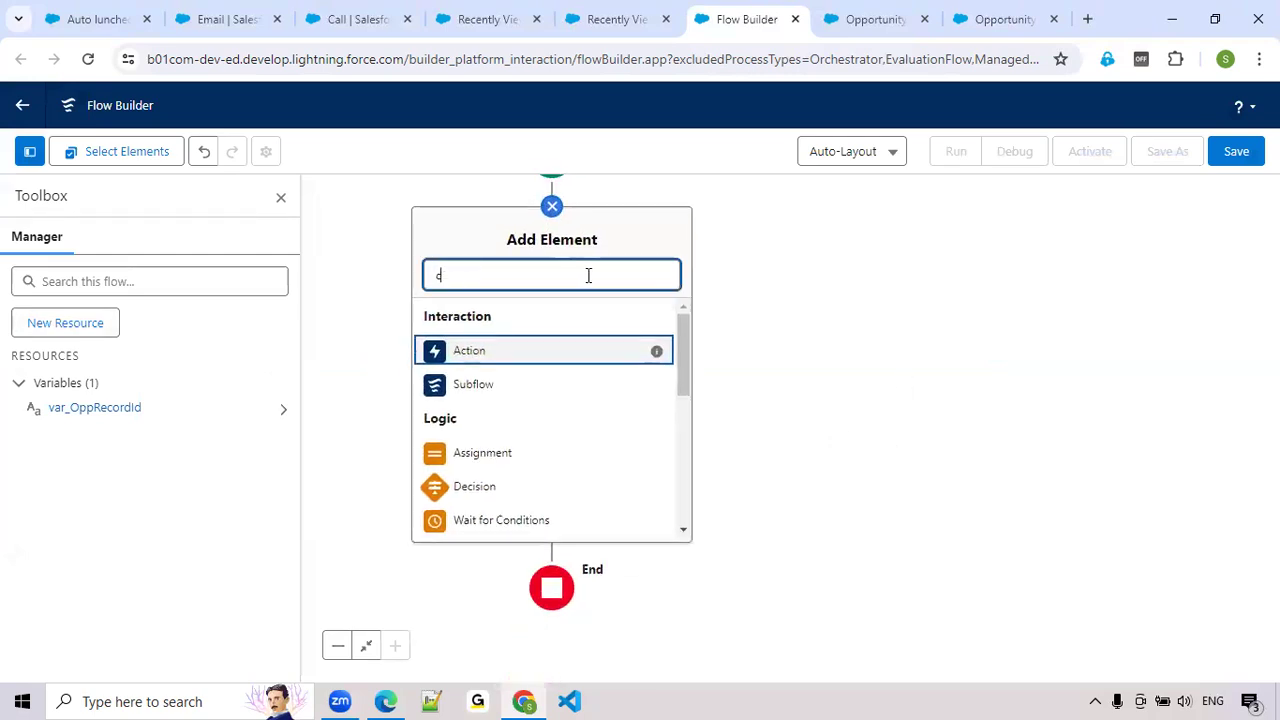
text(reate)
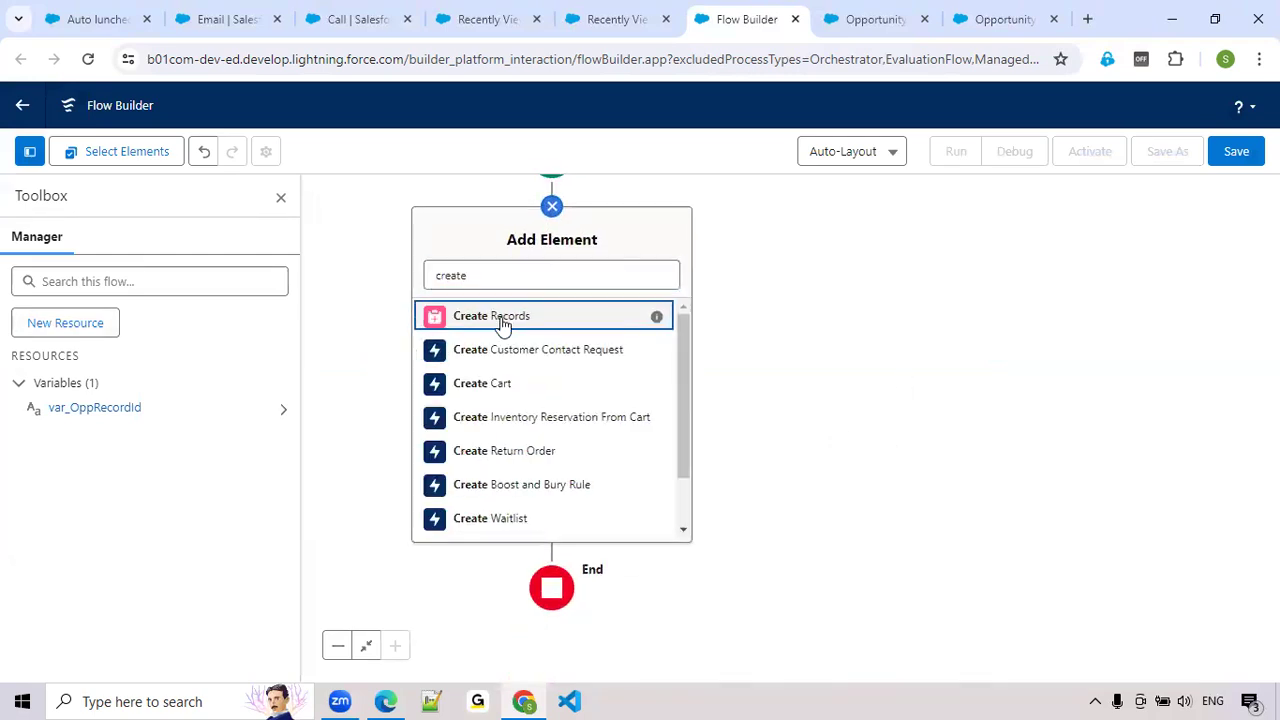
click(503, 325)
text(Create Task Record)
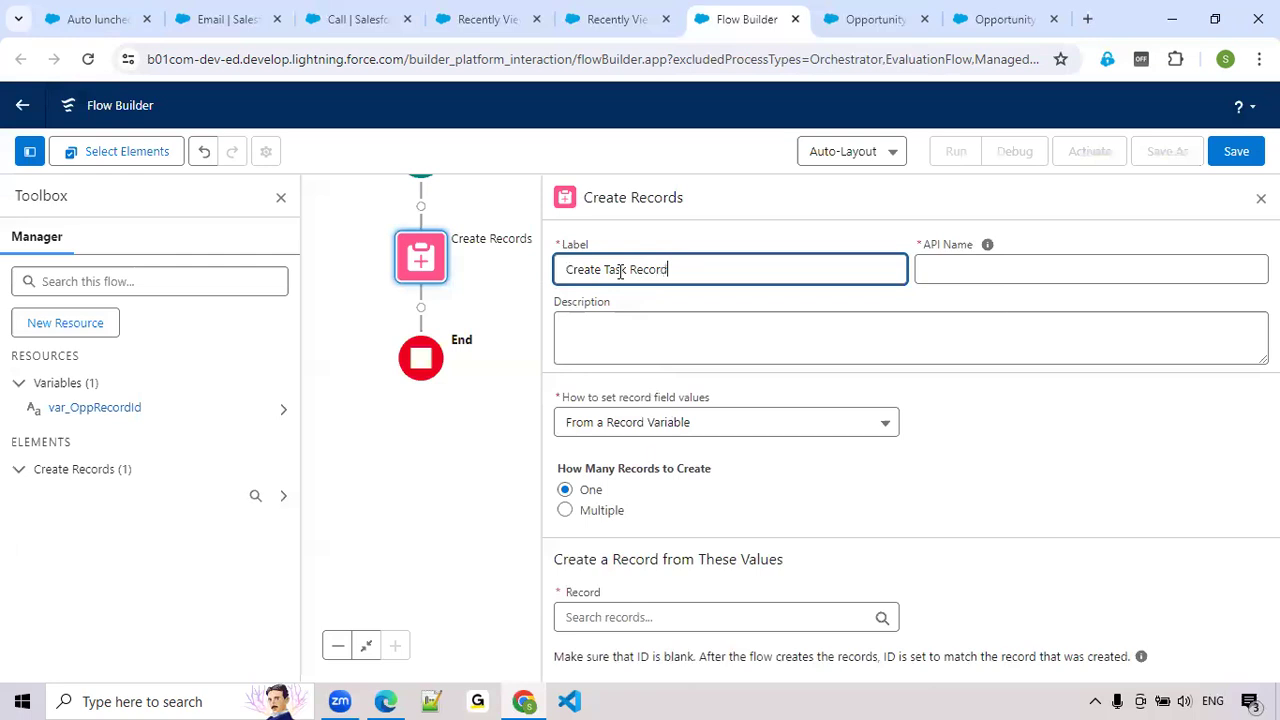
key(Tab)
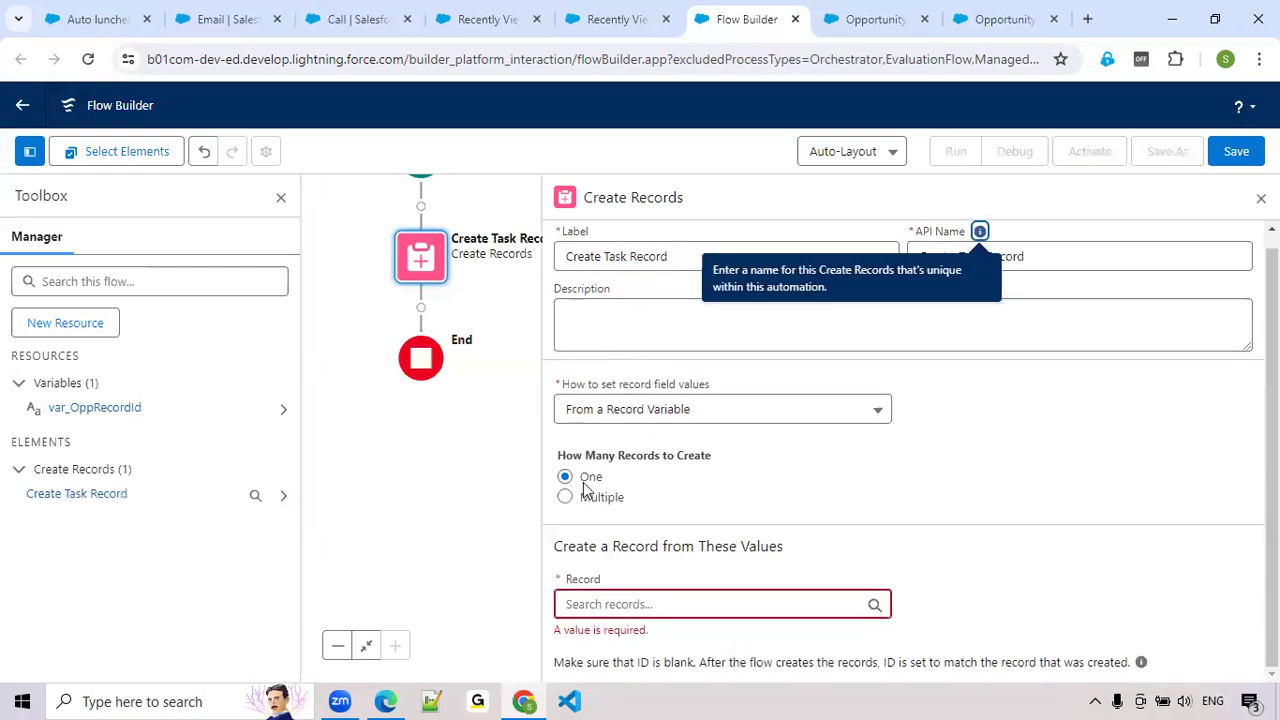
click(803, 604)
text(ta)
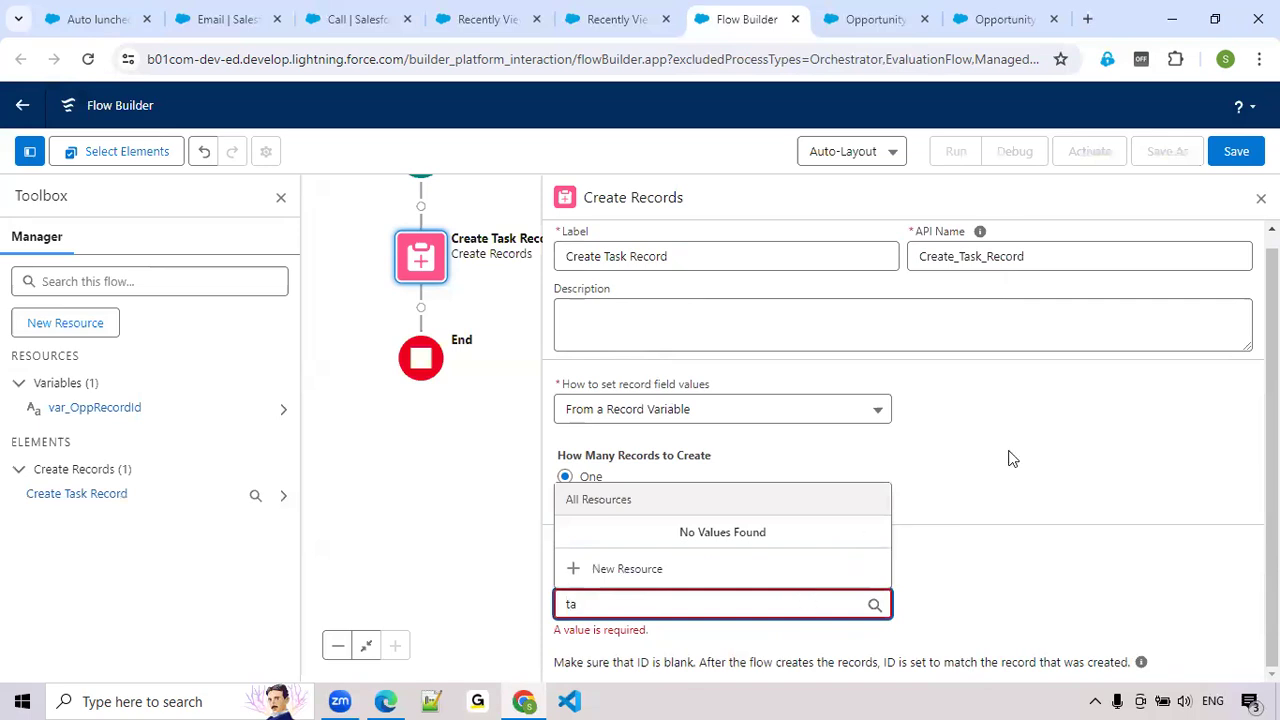
text(s)
click(1010, 458)
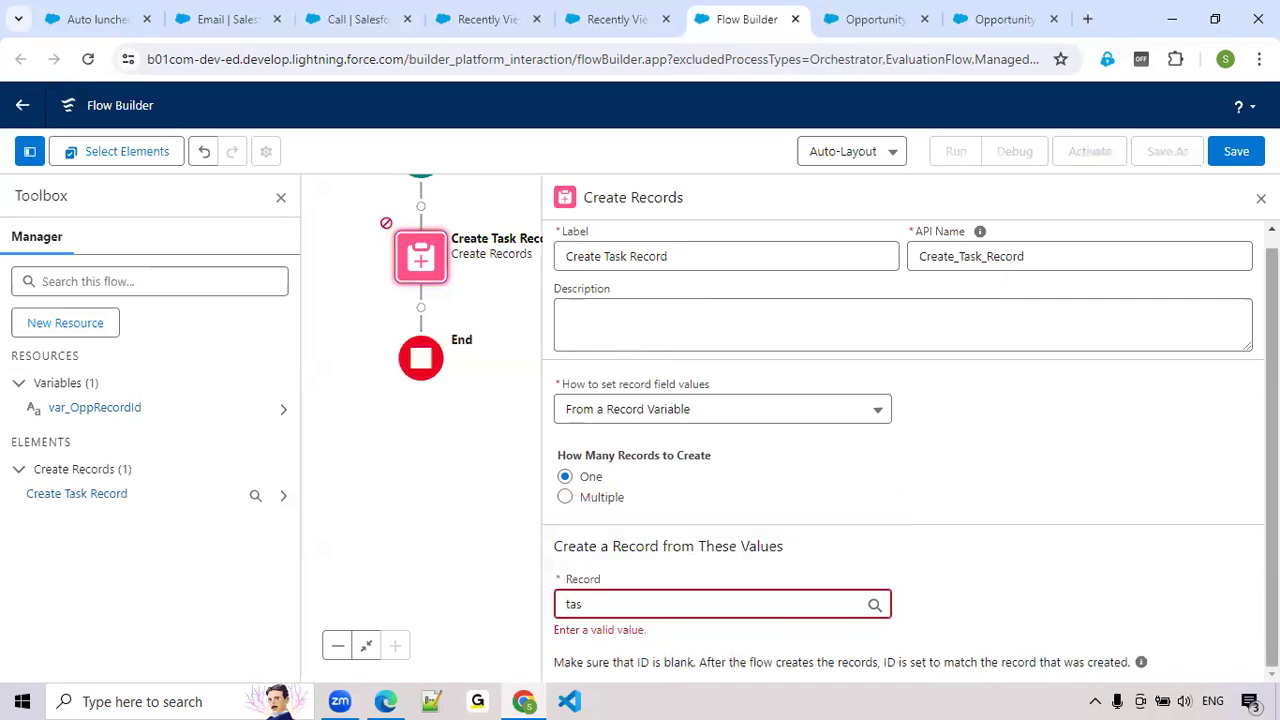
click(804, 604)
text(kask)
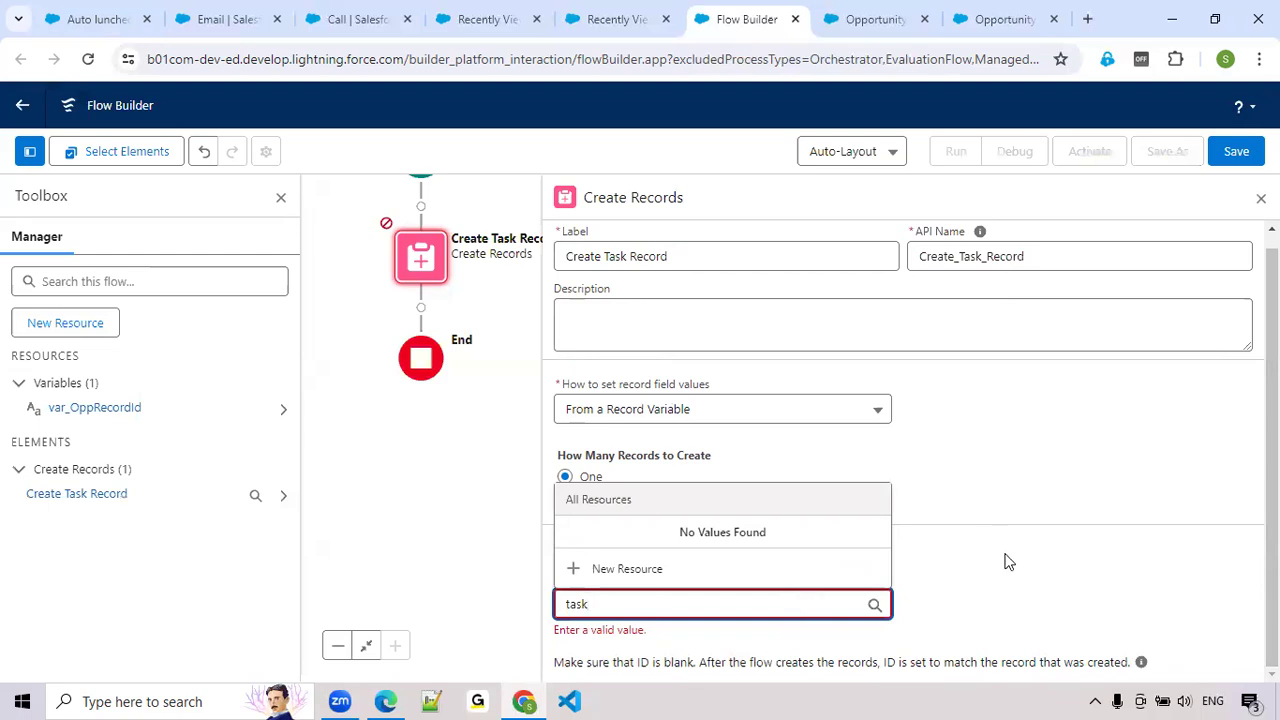
click(1008, 562)
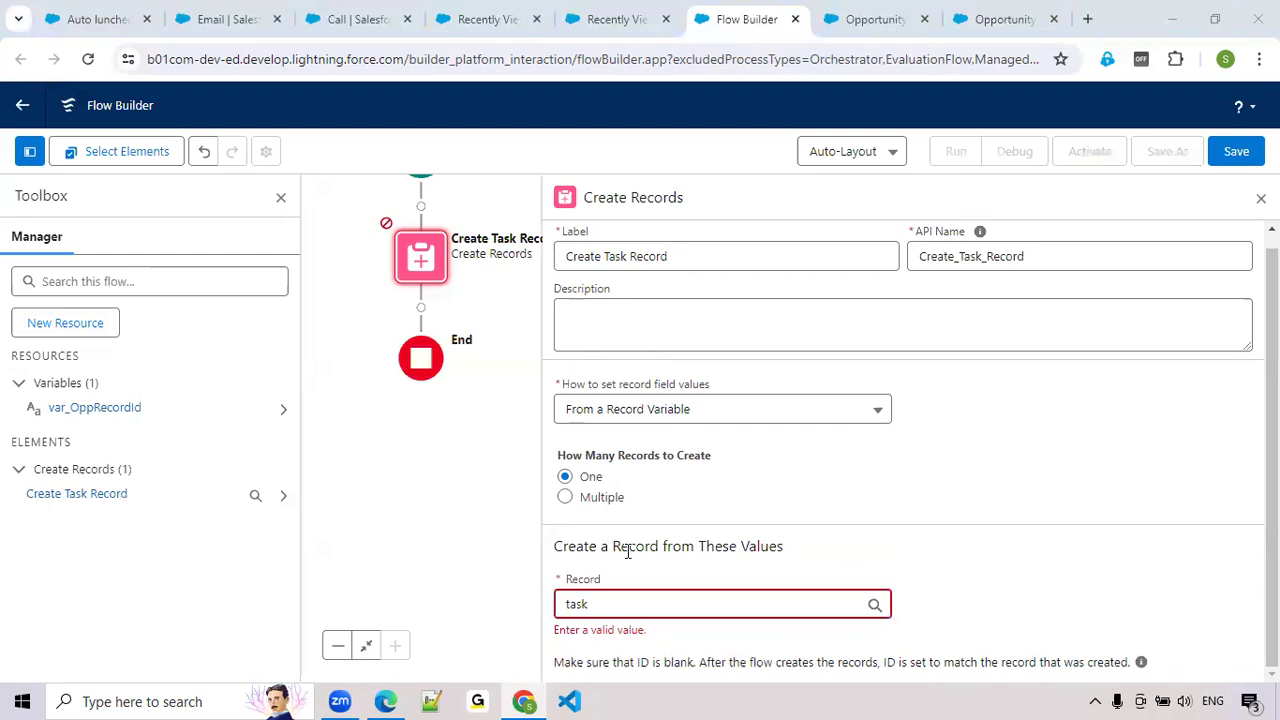
Switch the element to setting record field values manually and choose Task as the object
click(647, 424)
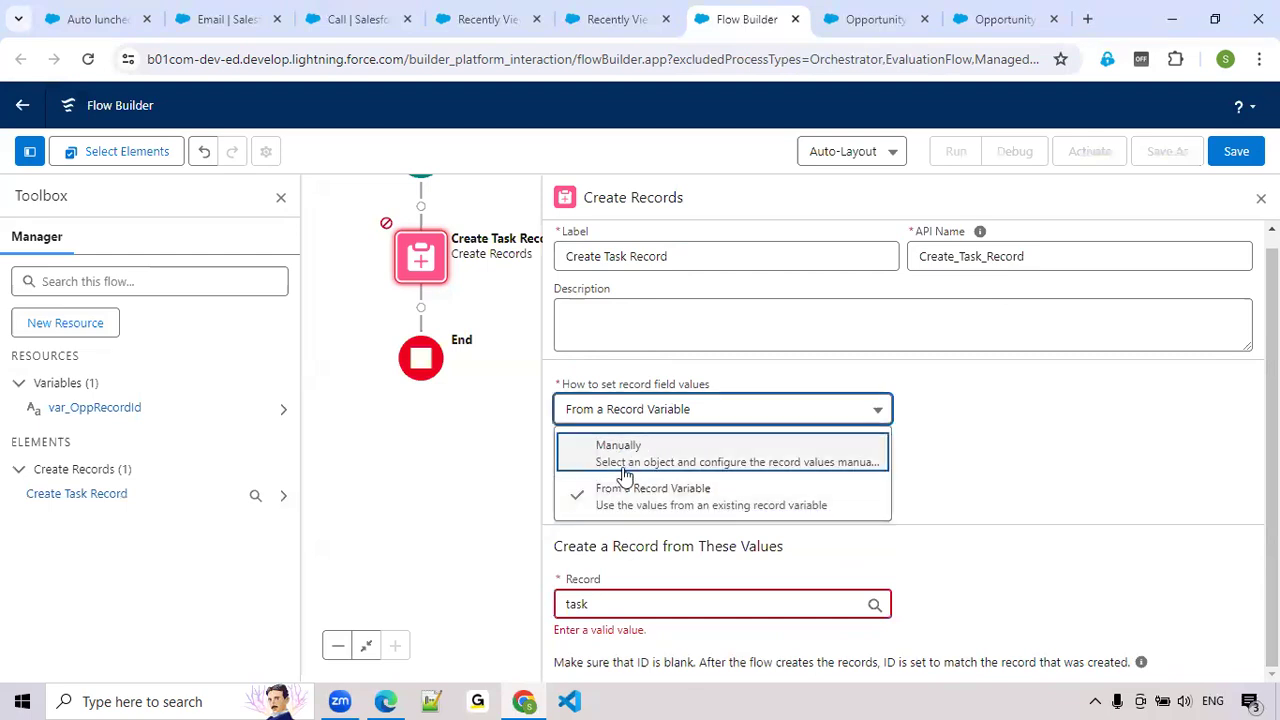
click(652, 447)
click(622, 538)
text(Task)
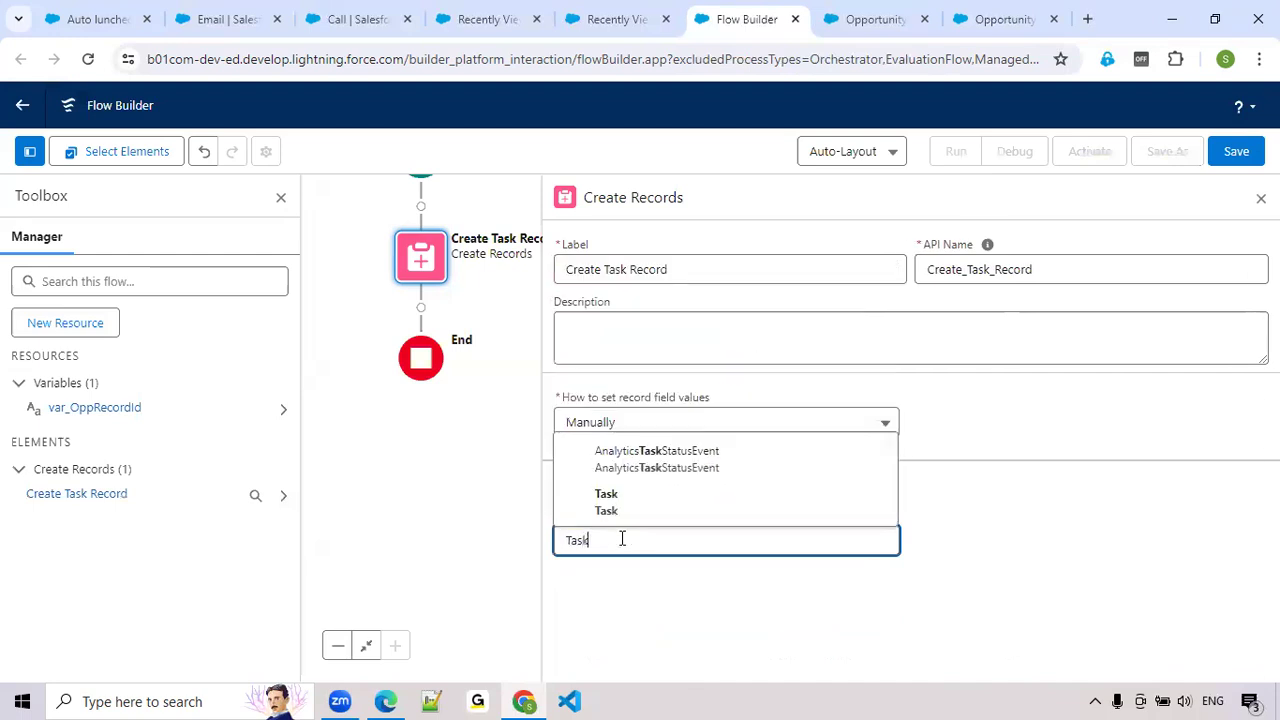
click(612, 510)
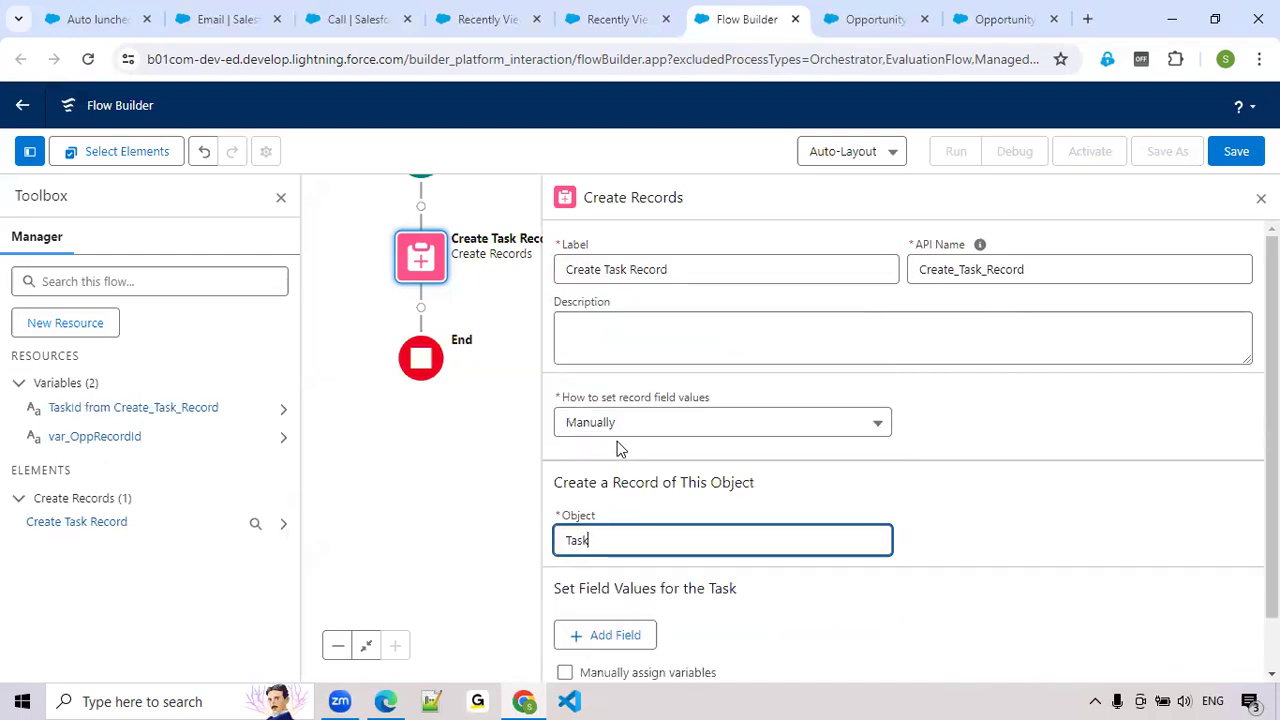
Remove the IsRecurrence and IsReminderSet fields, and set Priority to High and Status to In Progress
scroll(740, 538, down, 2)
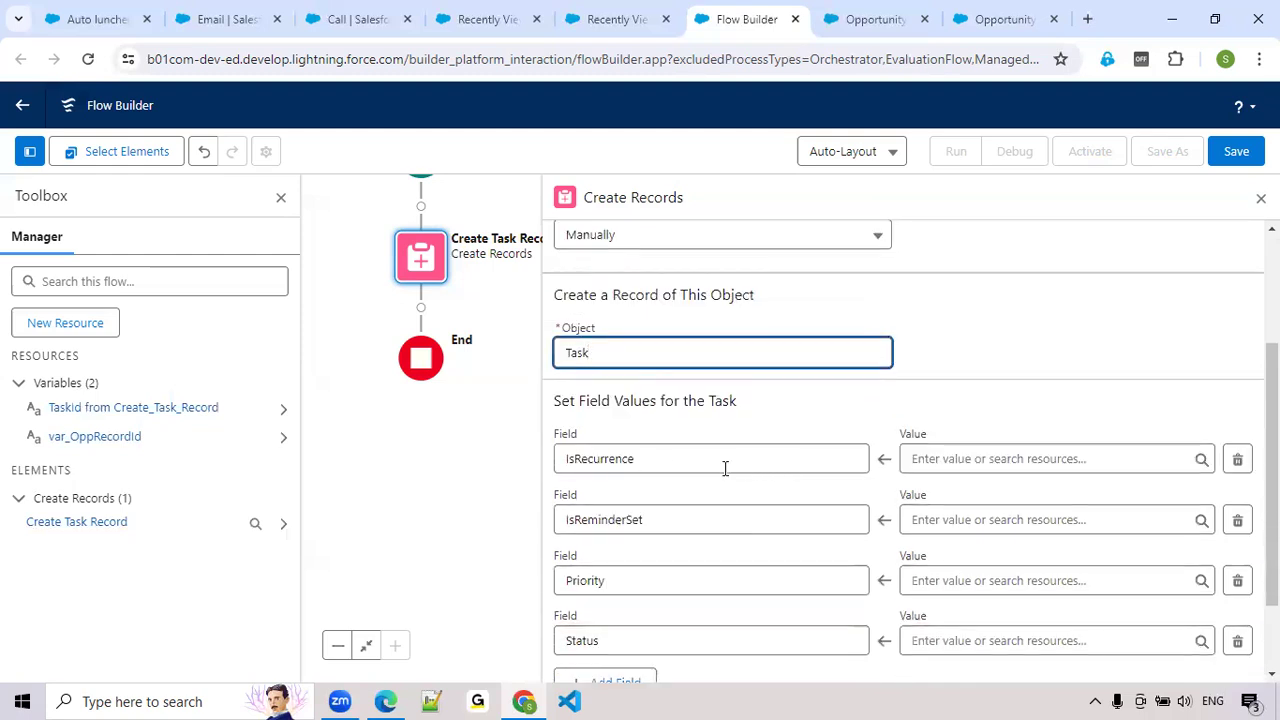
click(1240, 462)
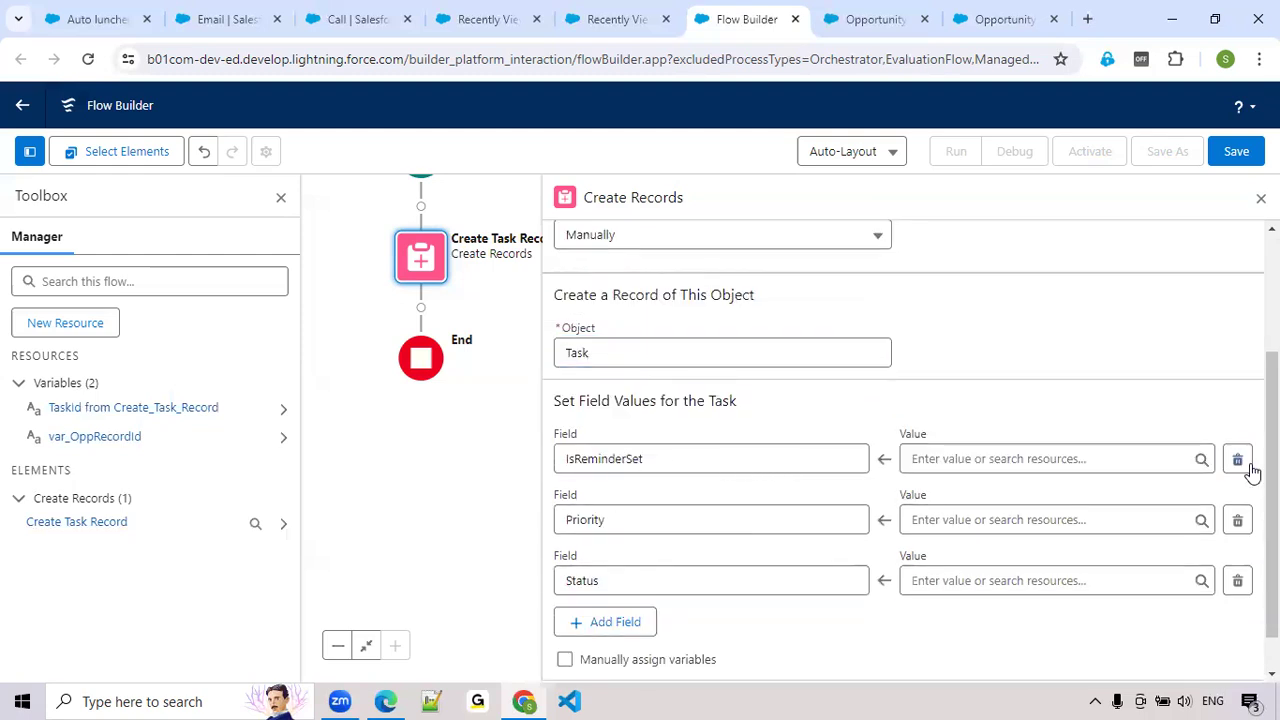
click(1240, 462)
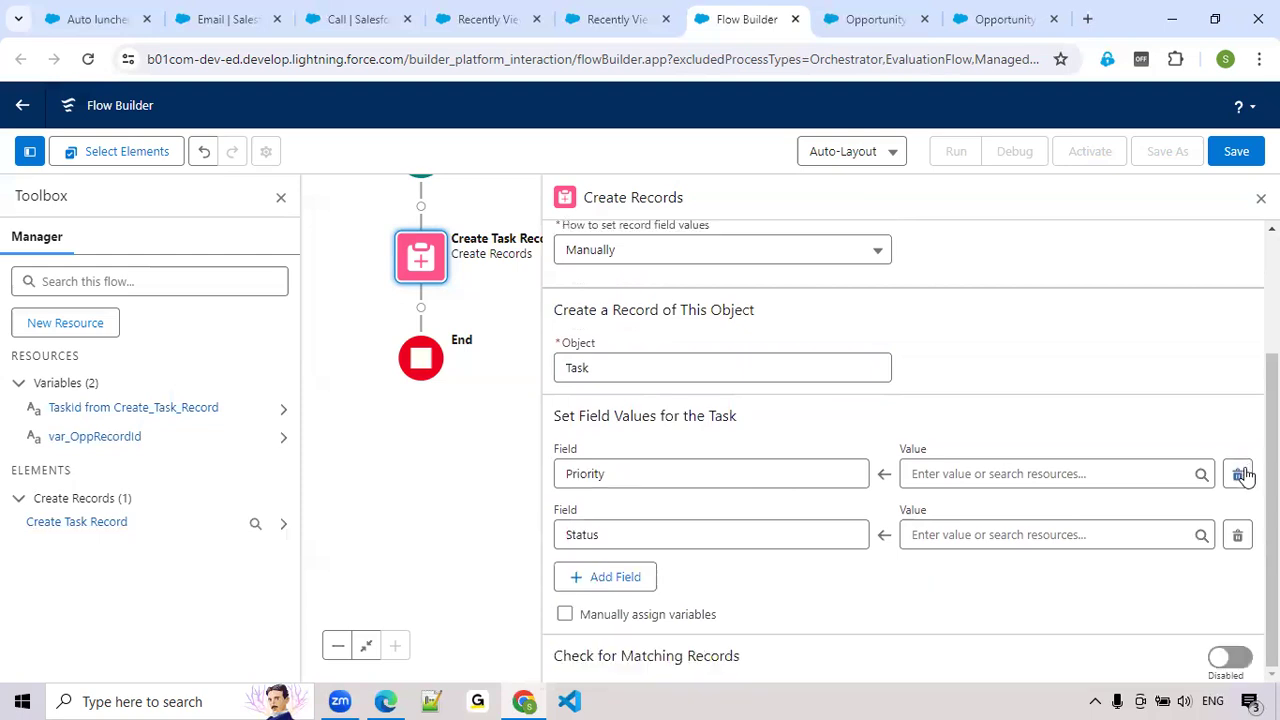
click(1094, 478)
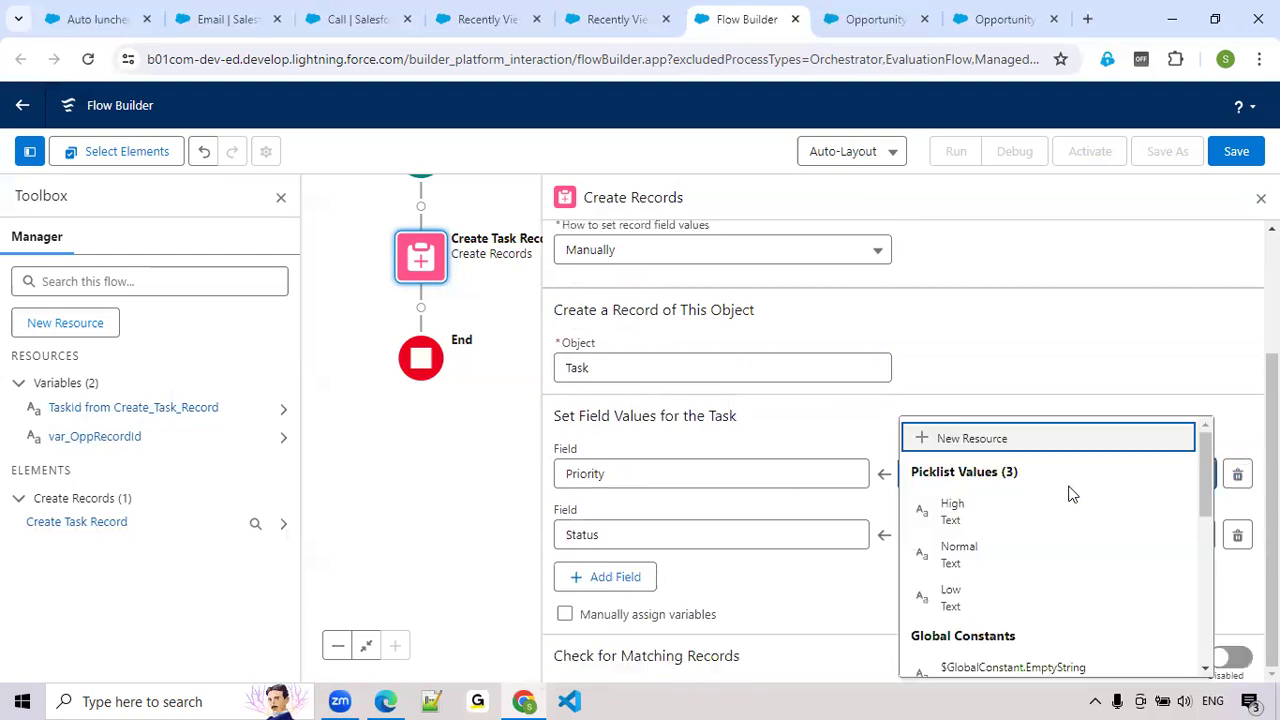
click(1010, 516)
click(951, 537)
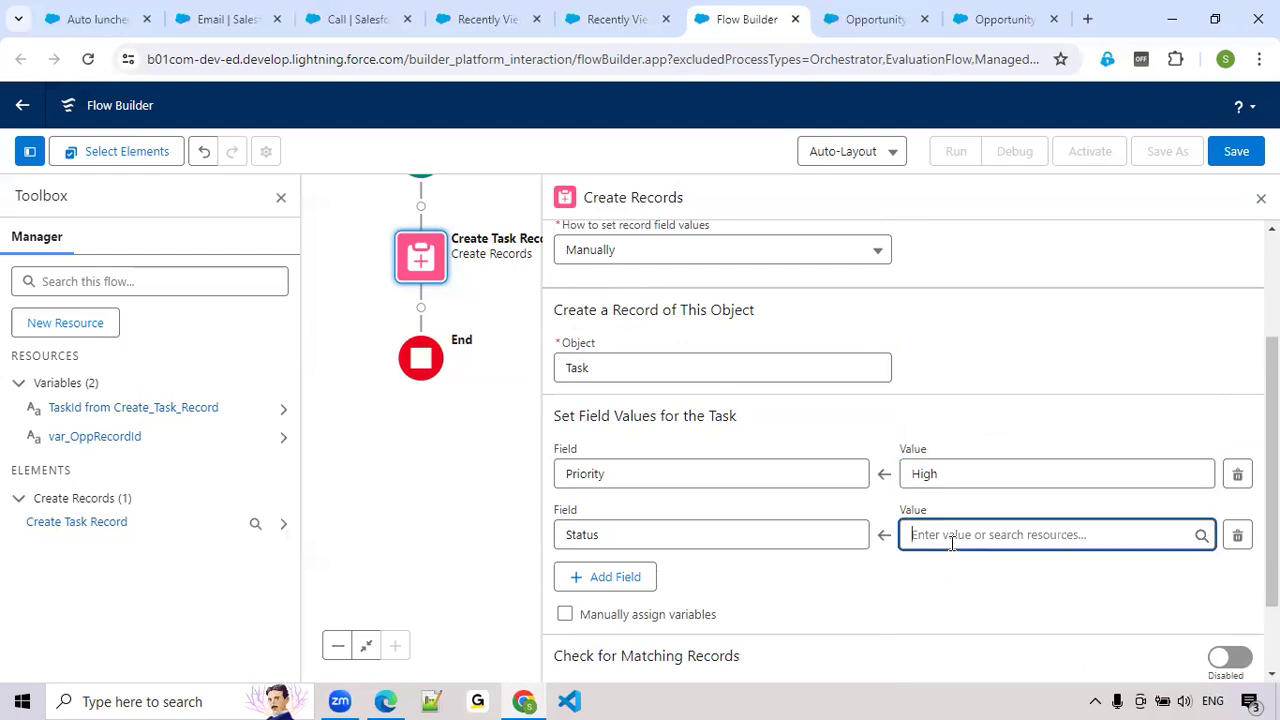
click(975, 390)
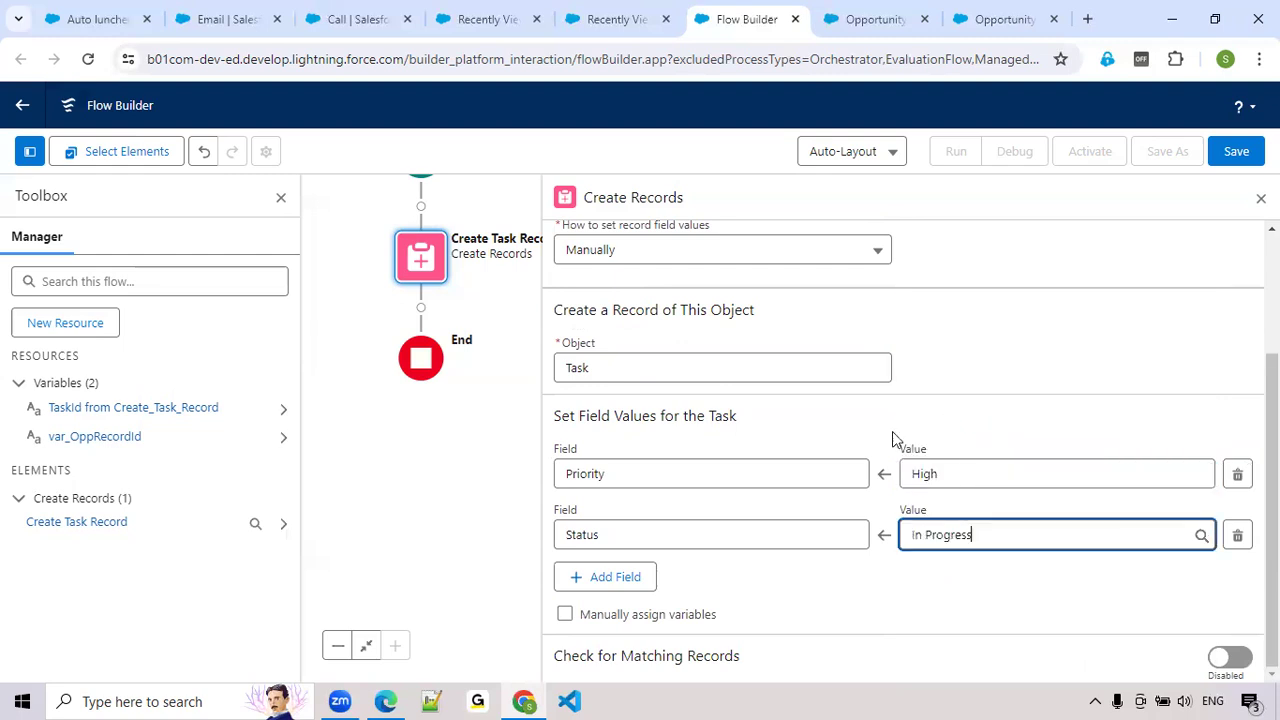
Add the Subject field to the task's field values and set it to Call
click(635, 580)
click(610, 596)
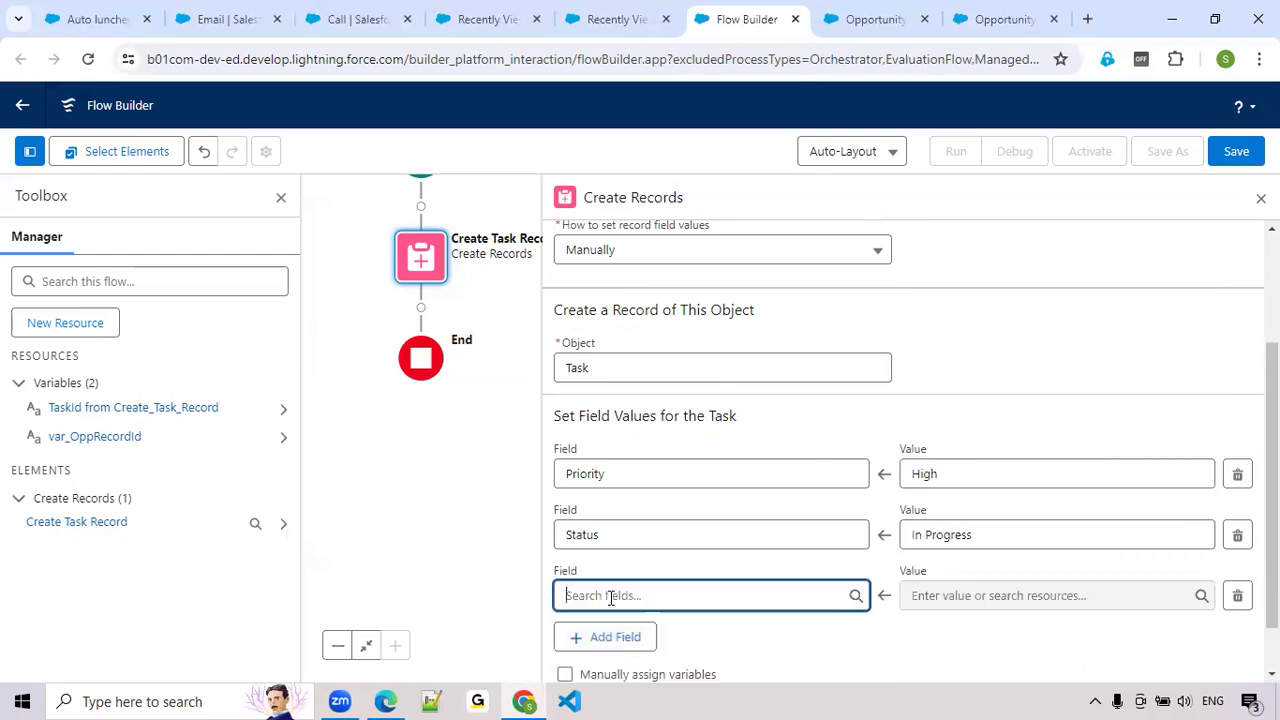
text(subj)
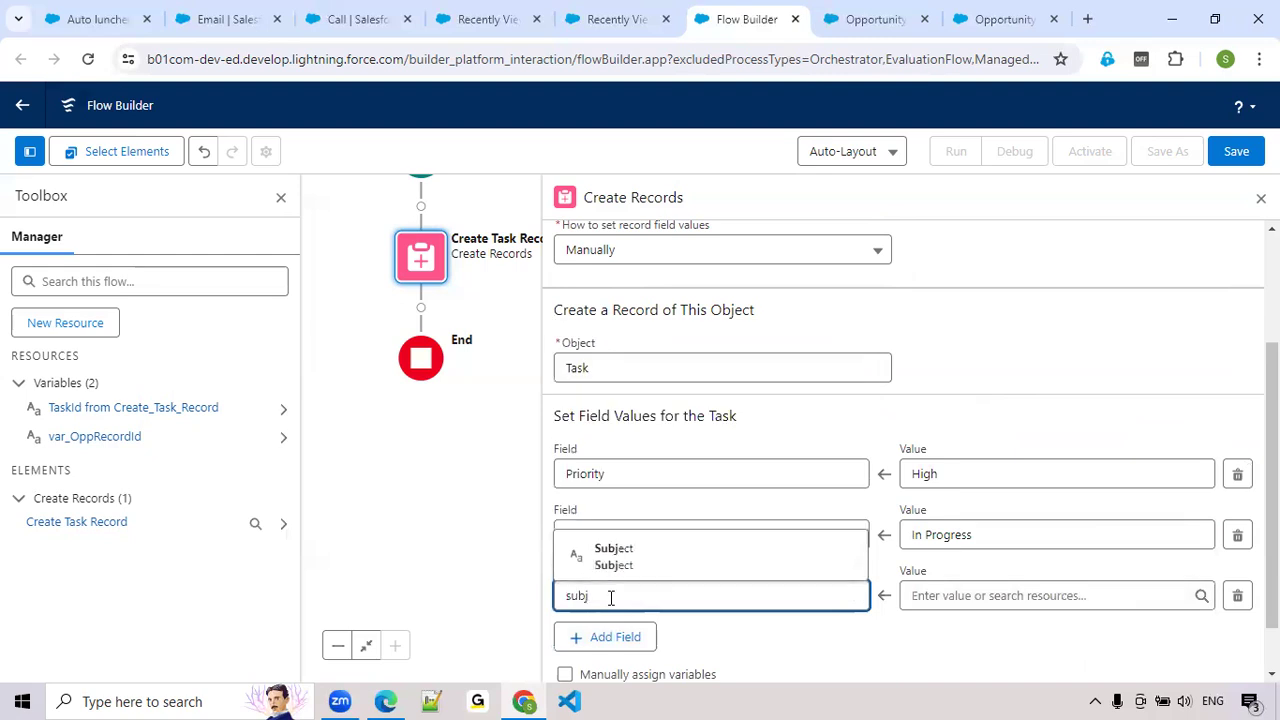
click(613, 556)
click(980, 598)
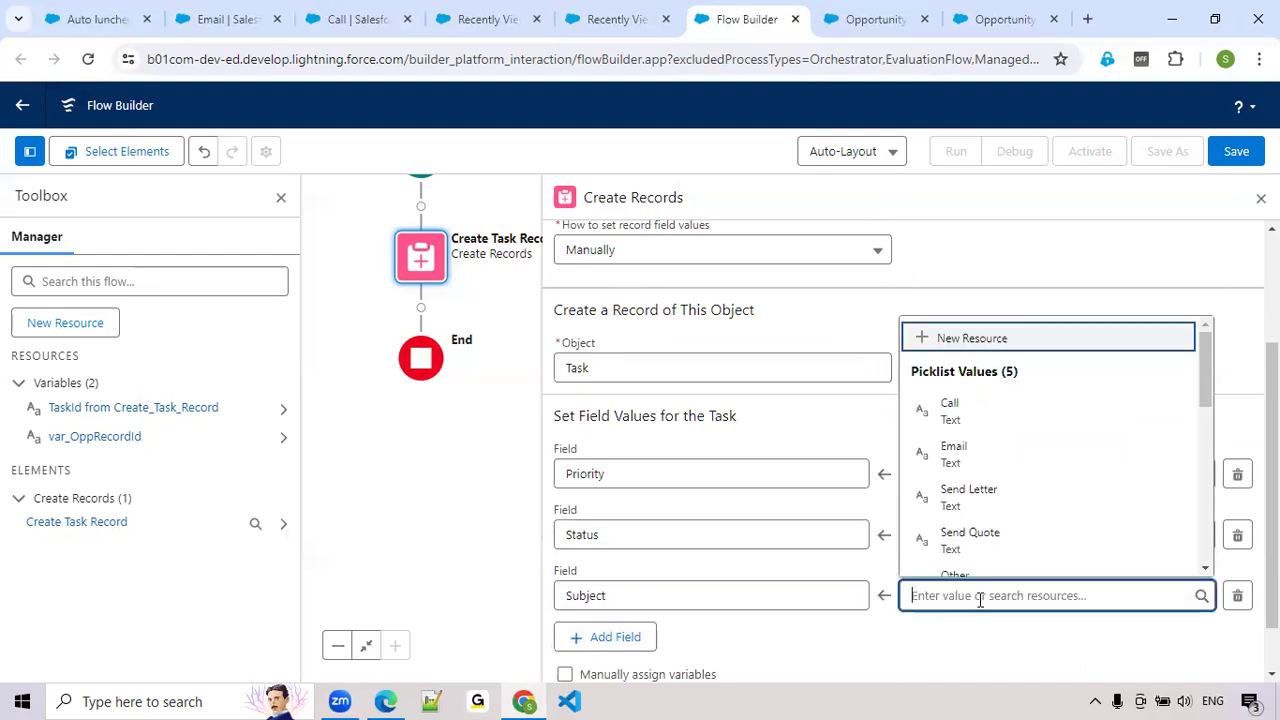
click(986, 409)
scroll(591, 590, down, 1)
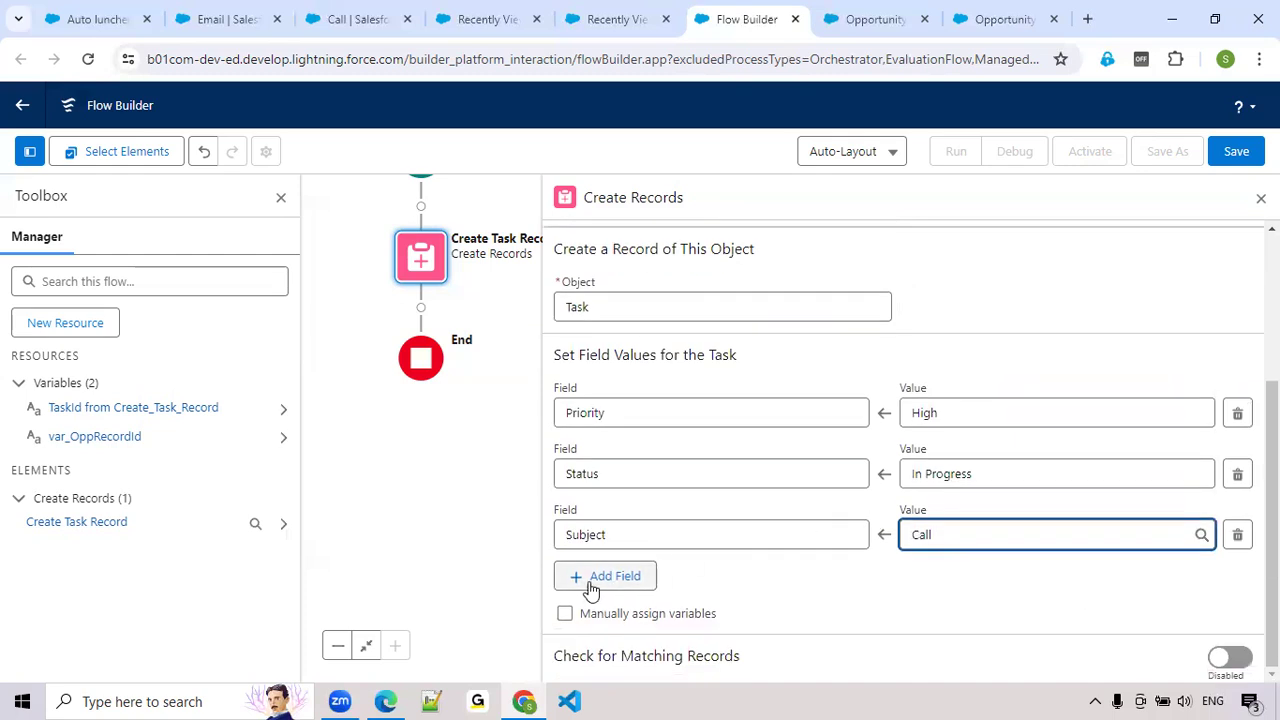
Add the WhatId field to the task's field values, set it to the var_OppRecordId variable, and close the element's settings
click(586, 588)
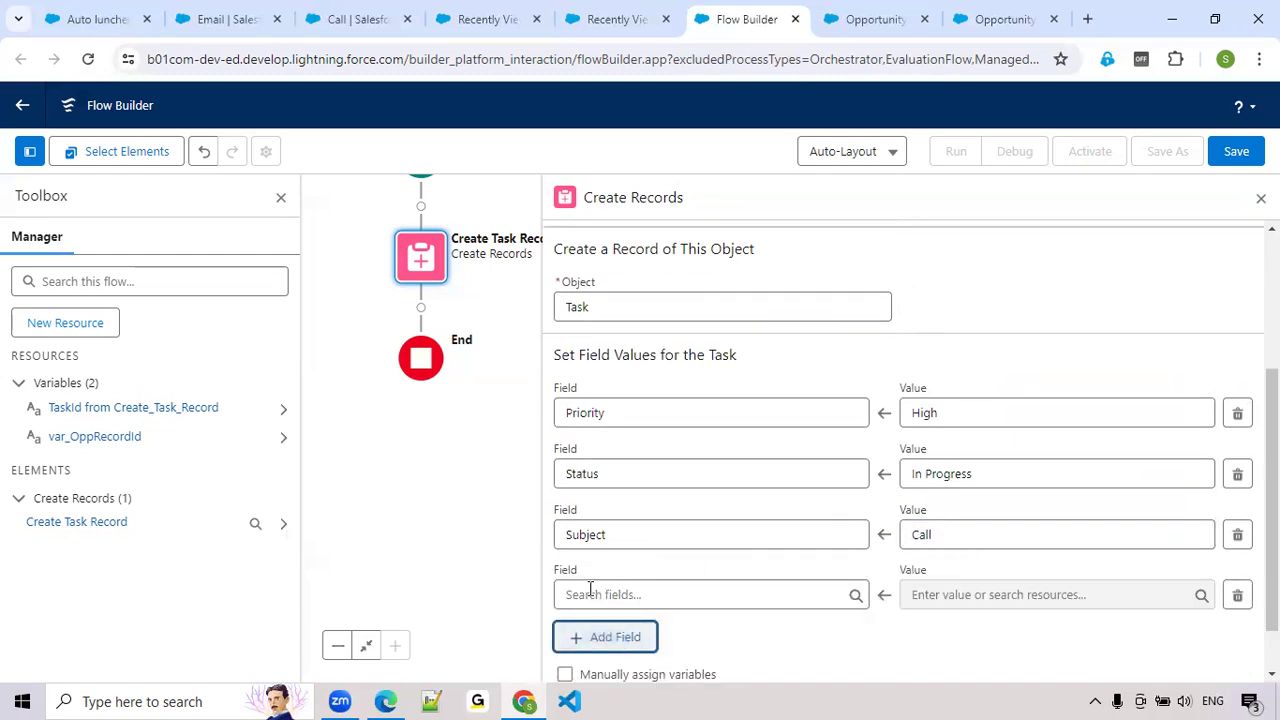
click(590, 594)
text(what)
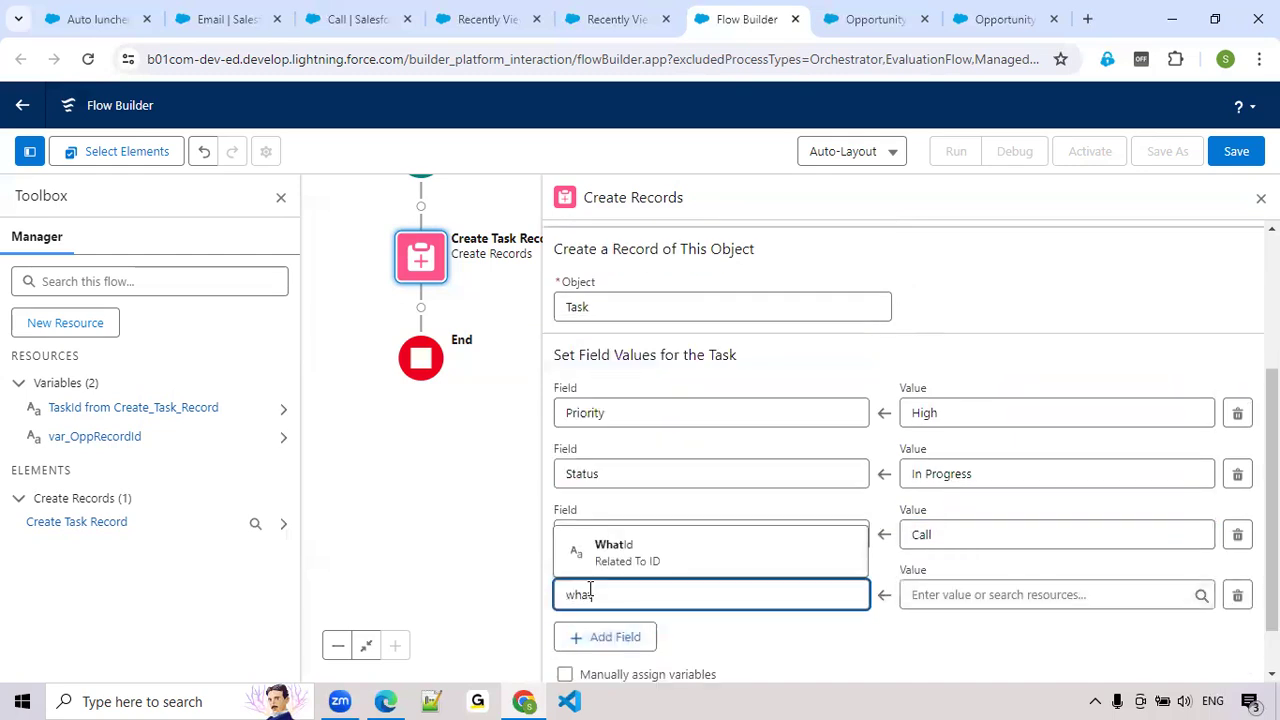
click(620, 556)
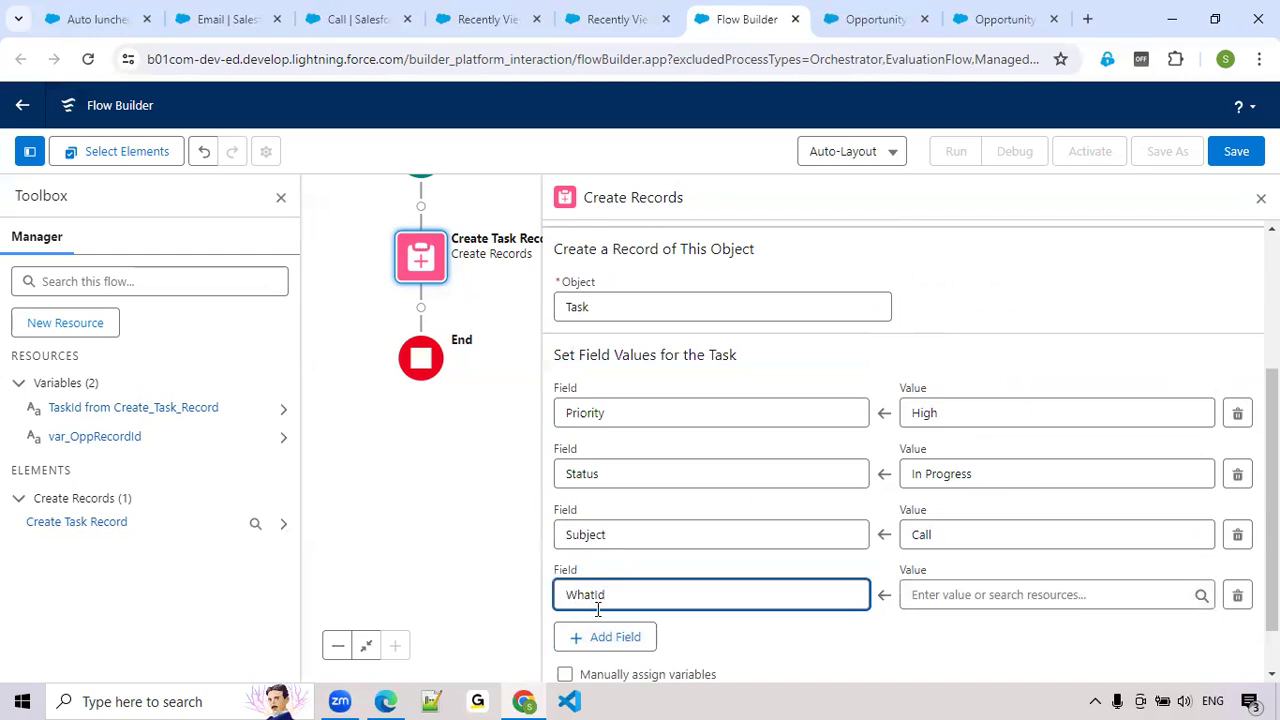
click(727, 640)
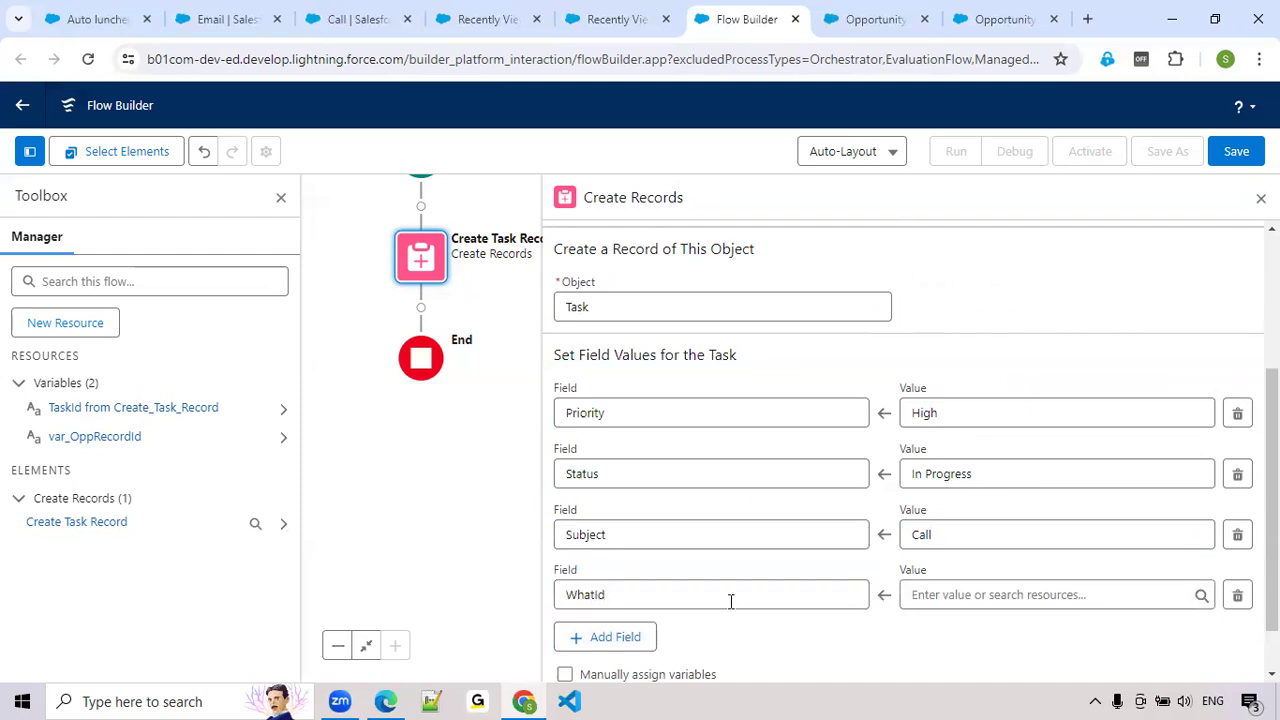
click(949, 600)
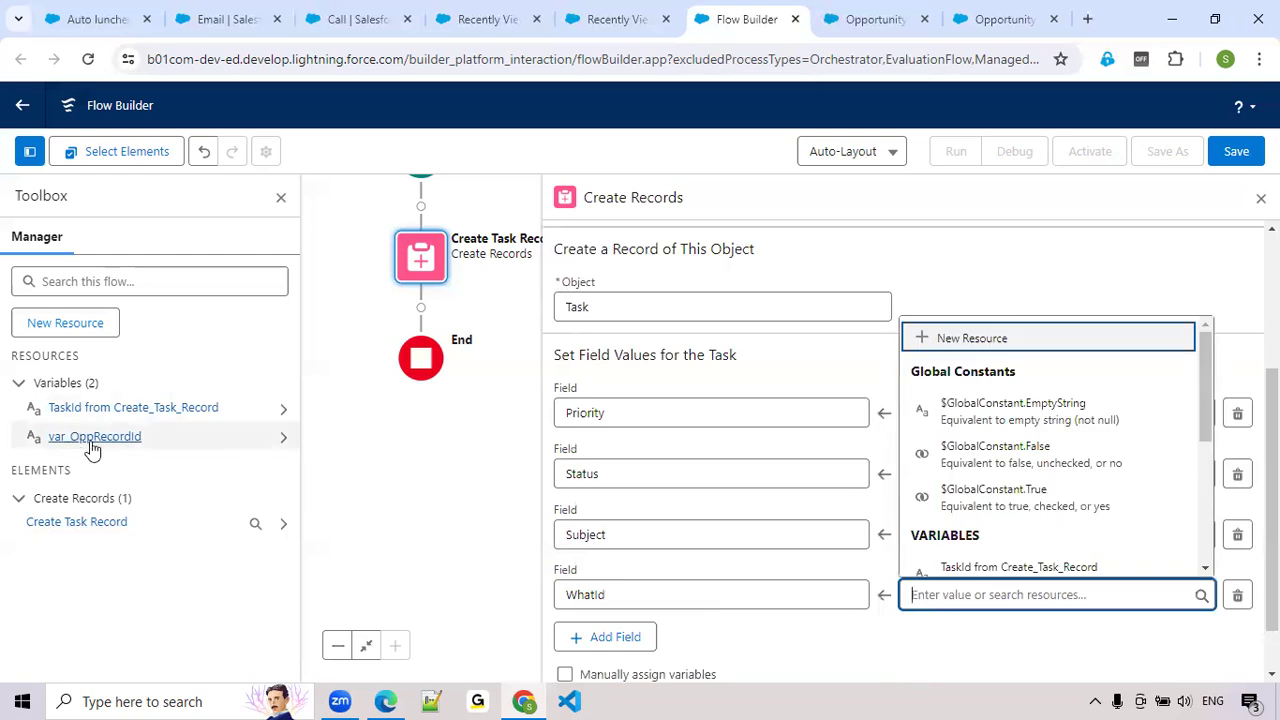
text(var)
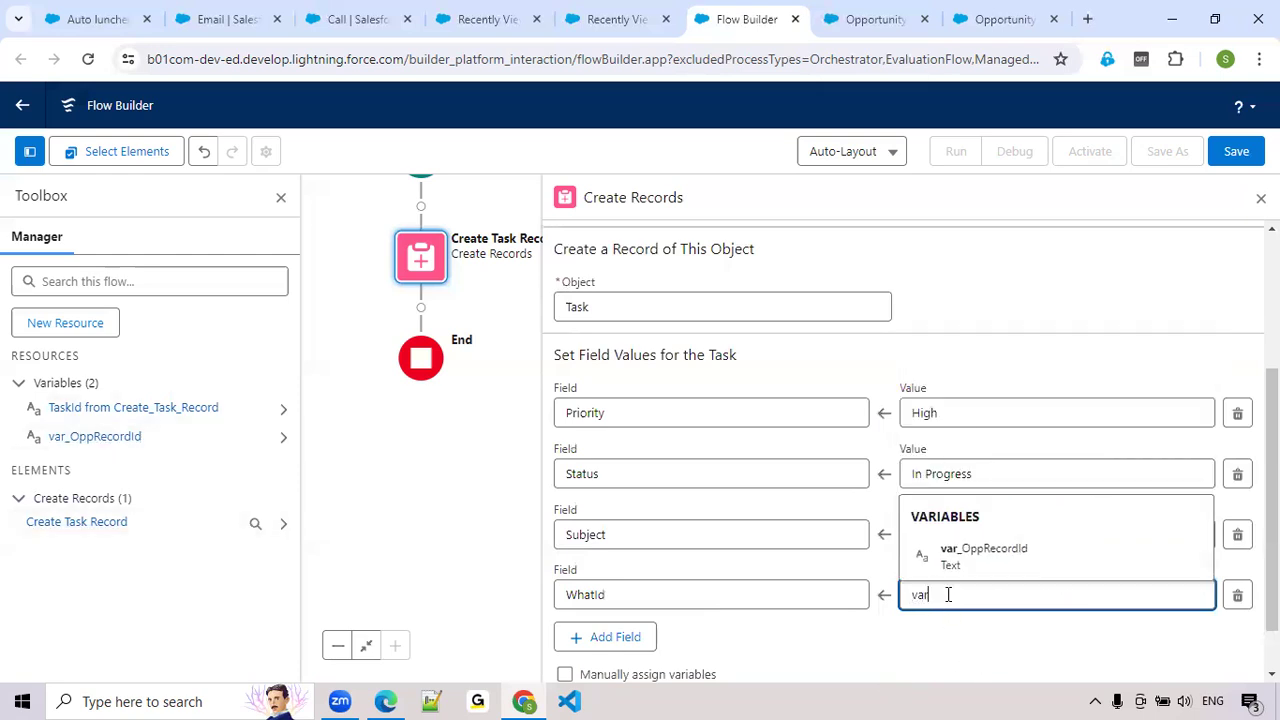
click(960, 556)
click(909, 645)
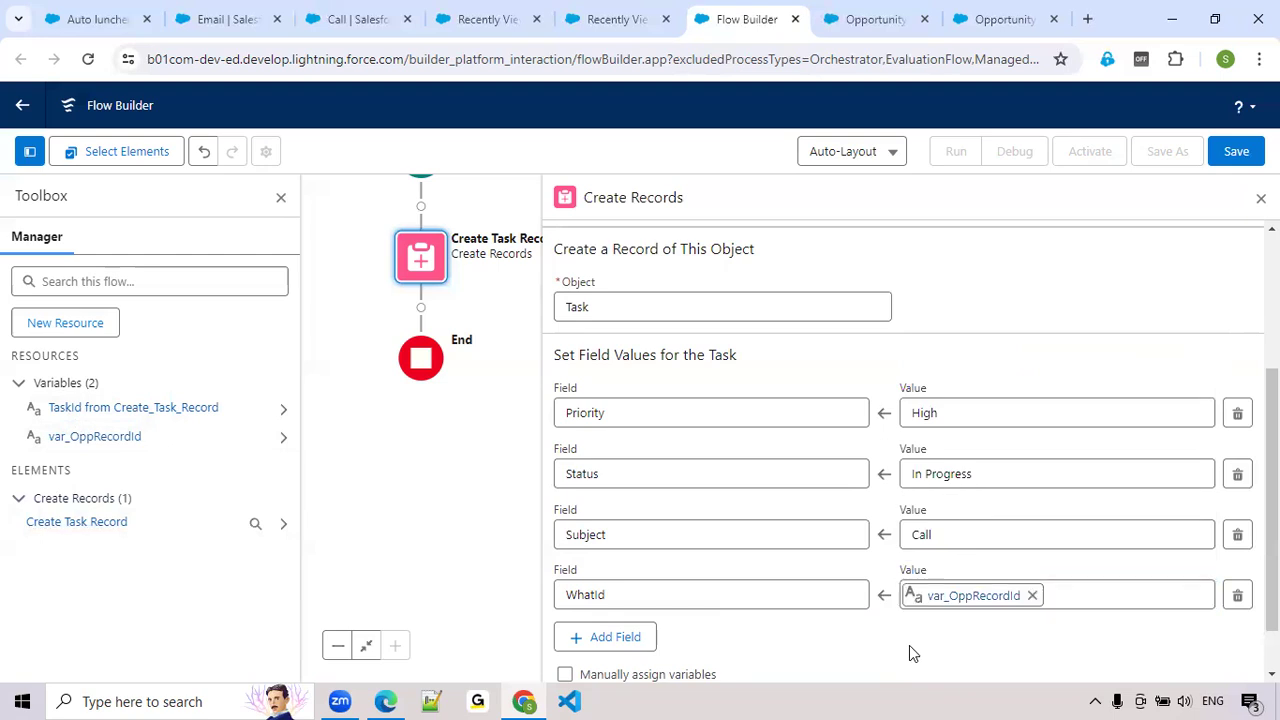
scroll(768, 566, down, 1)
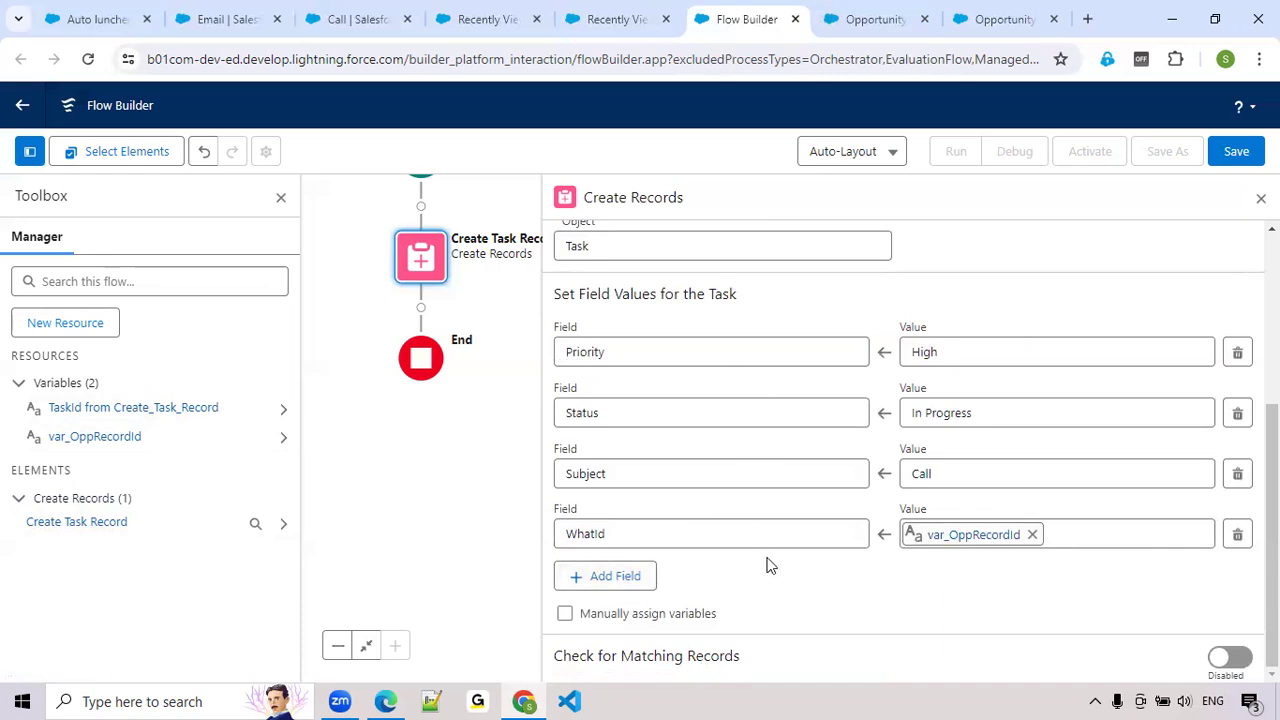
scroll(768, 565, up, 1)
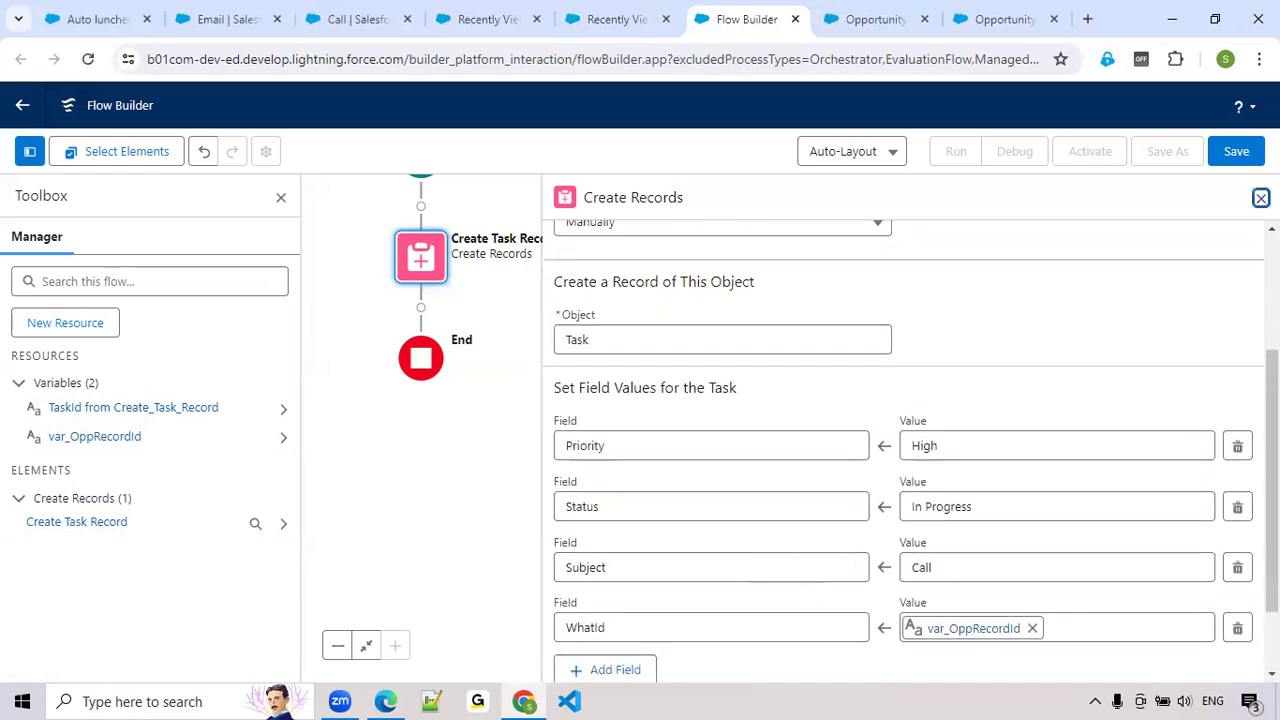
click(1261, 197)
Start saving the flow and enter Create Opportunity Related Task Record as its label, correcting the spelling of Opportunity
click(1236, 151)
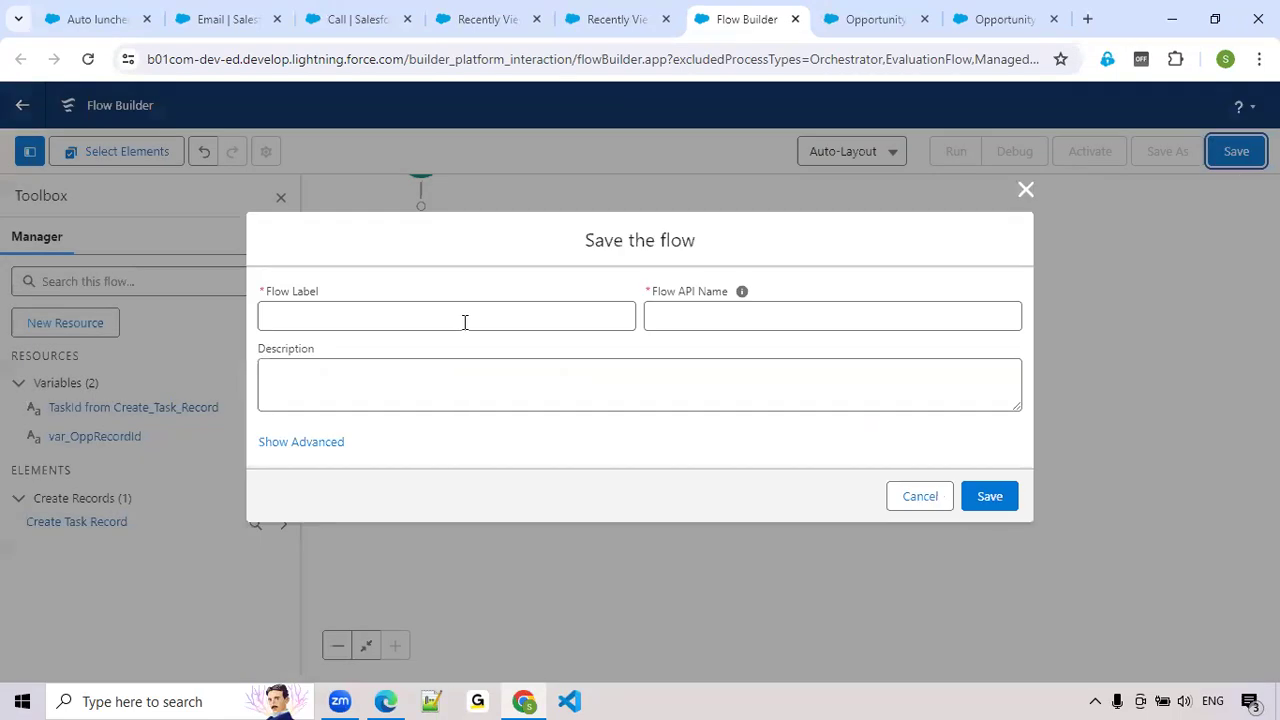
click(459, 322)
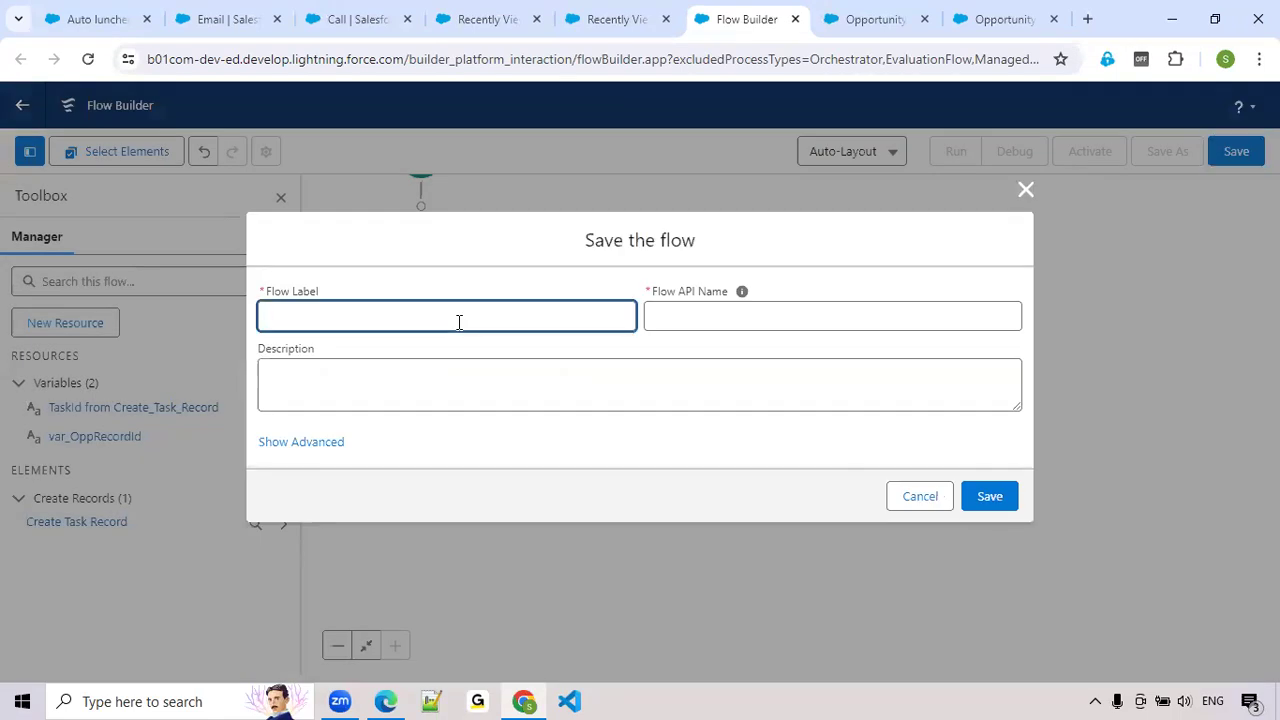
text(Create Task Record)
text(Opporutnity Related)
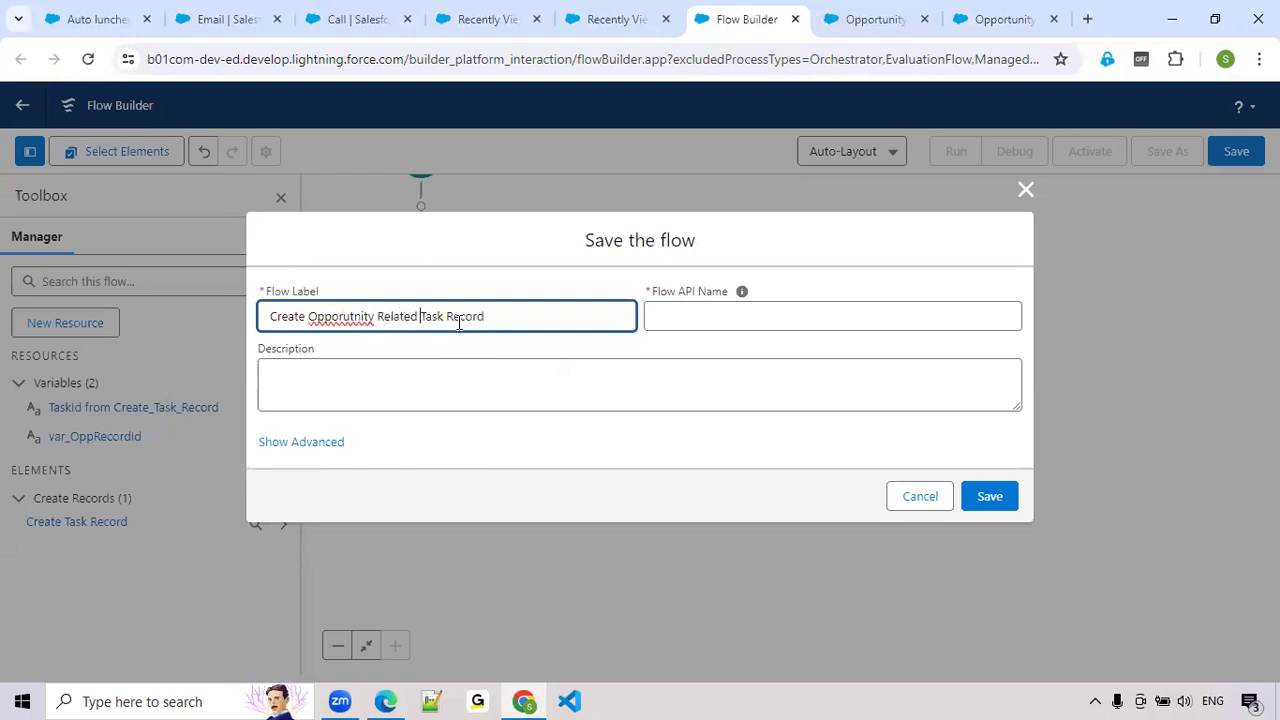
right_click(341, 321)
click(386, 341)
click(688, 346)
Append Subflow to the flow label and _Subflow to the API name, and save the flow
click(528, 318)
text(Subflow)
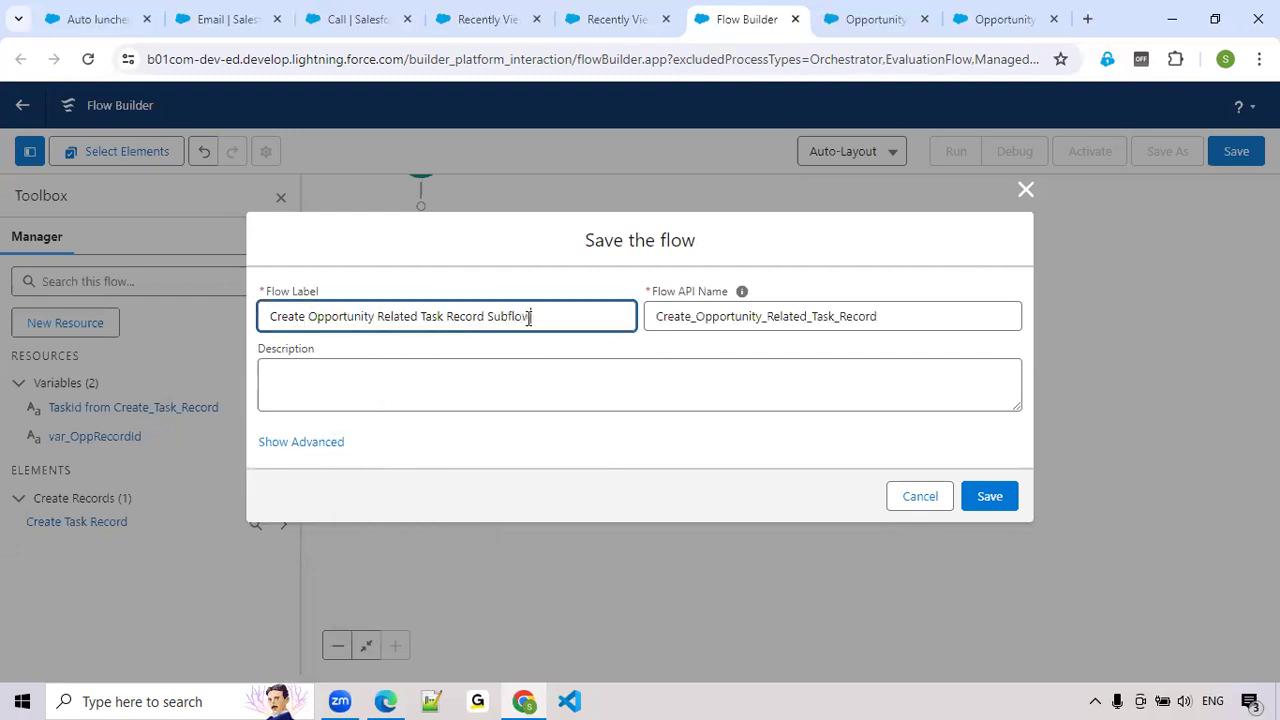
click(540, 355)
click(564, 321)
double_click(517, 318)
key(ctrl+c)
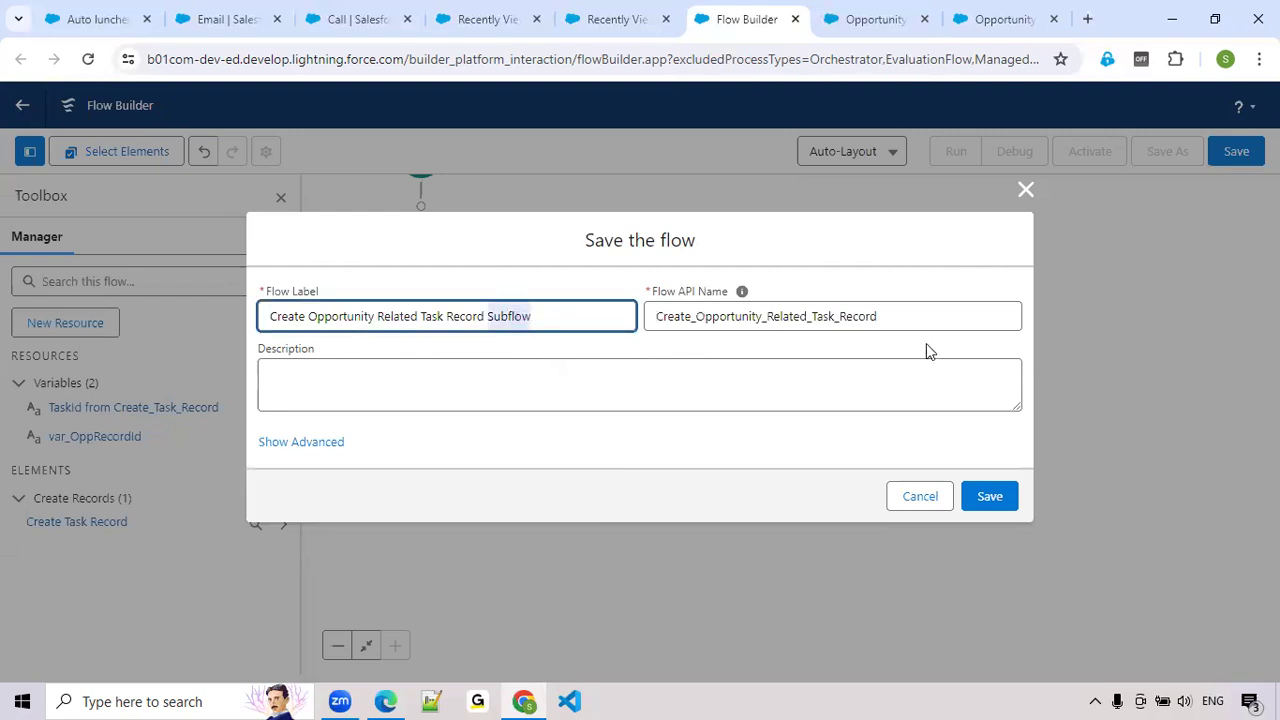
click(907, 316)
text(_)
key(ctrl+v)
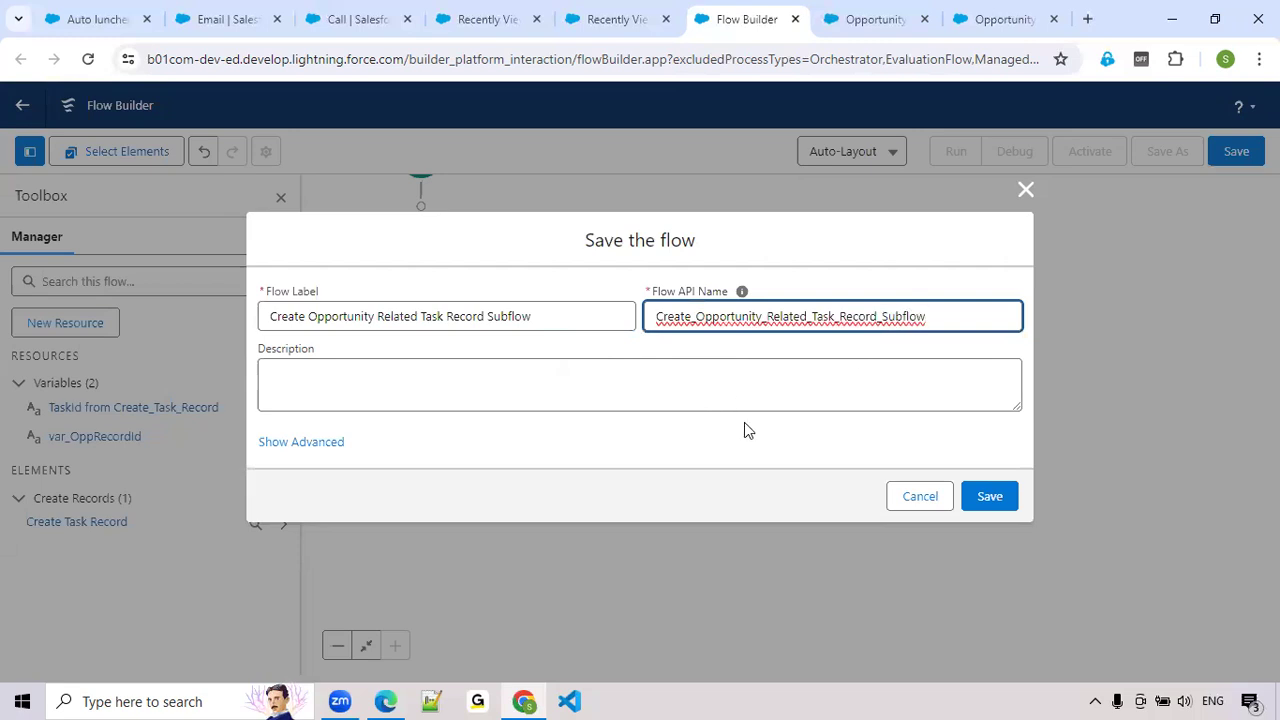
click(1005, 505)
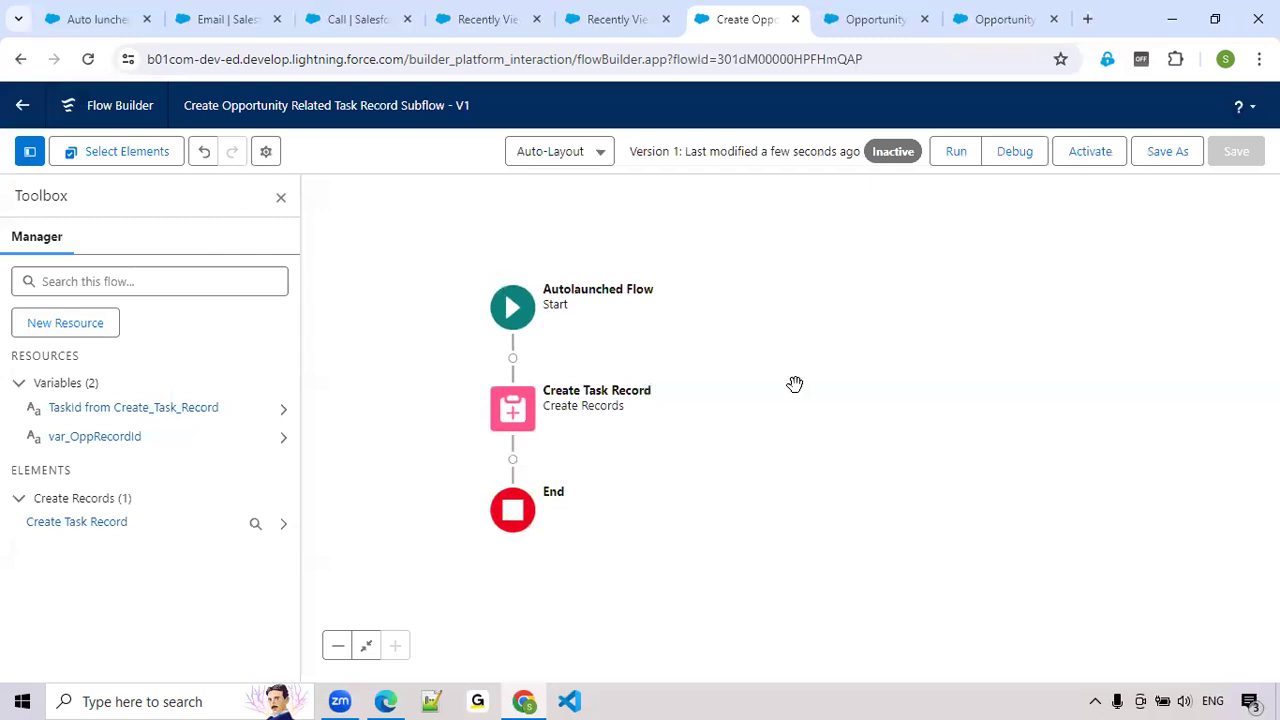
Close the subflow's toolbox, switch to the record-triggered Opportunity Flow and reload it
click(281, 197)
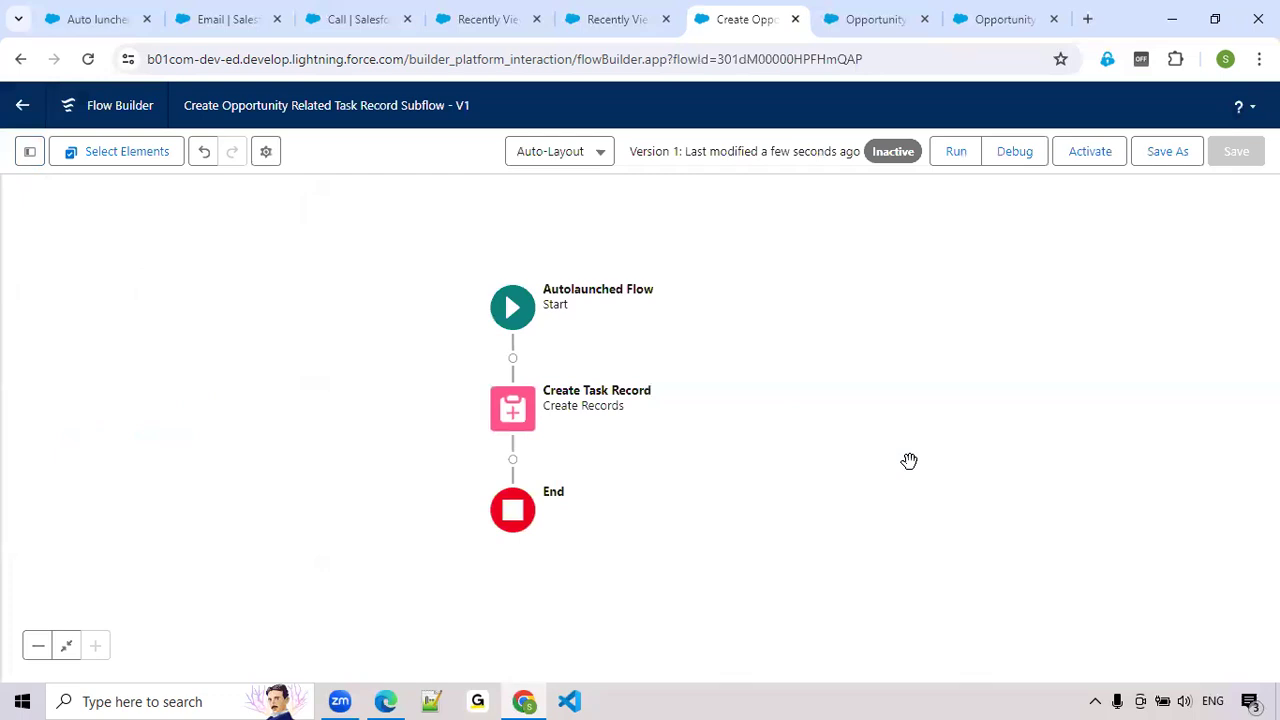
click(857, 28)
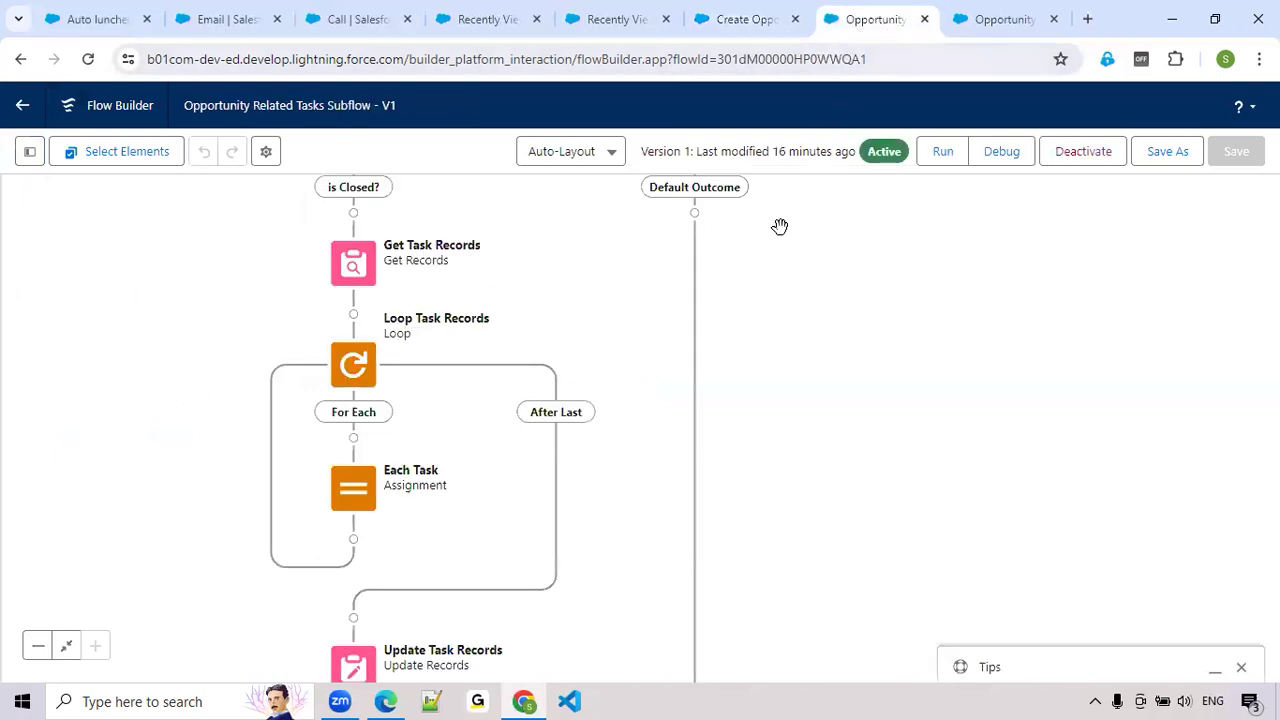
click(1007, 20)
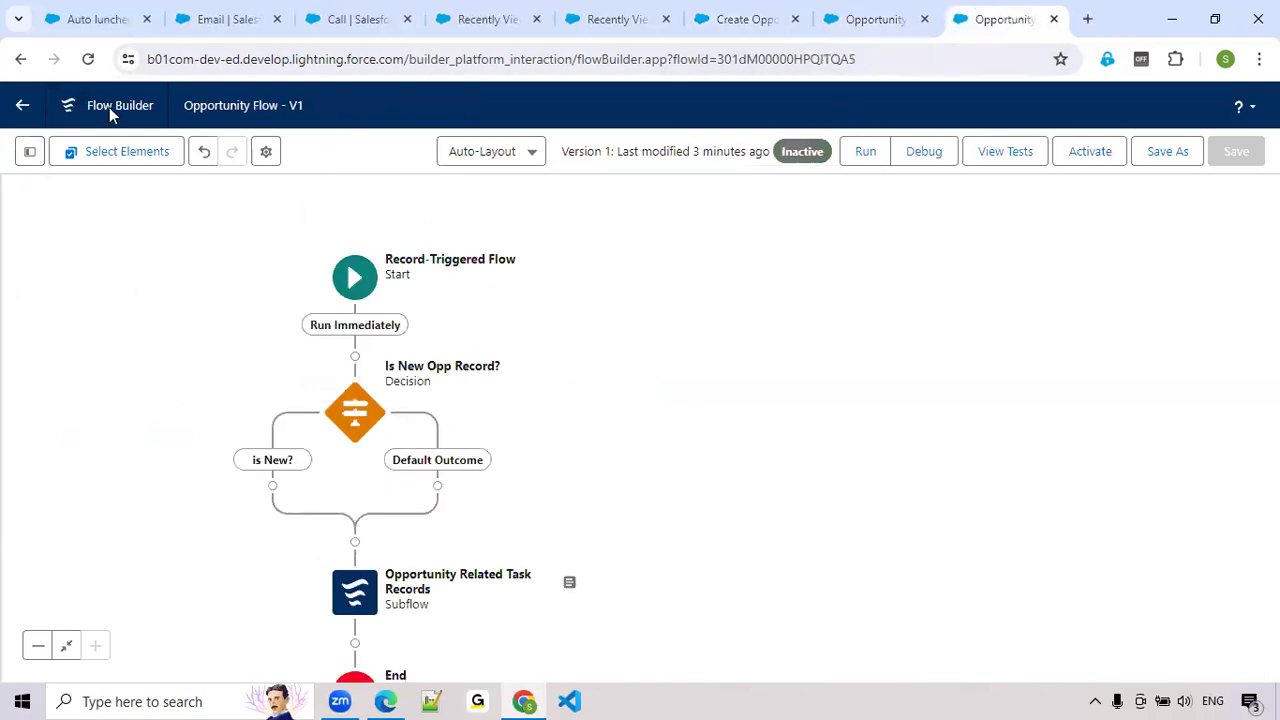
click(89, 62)
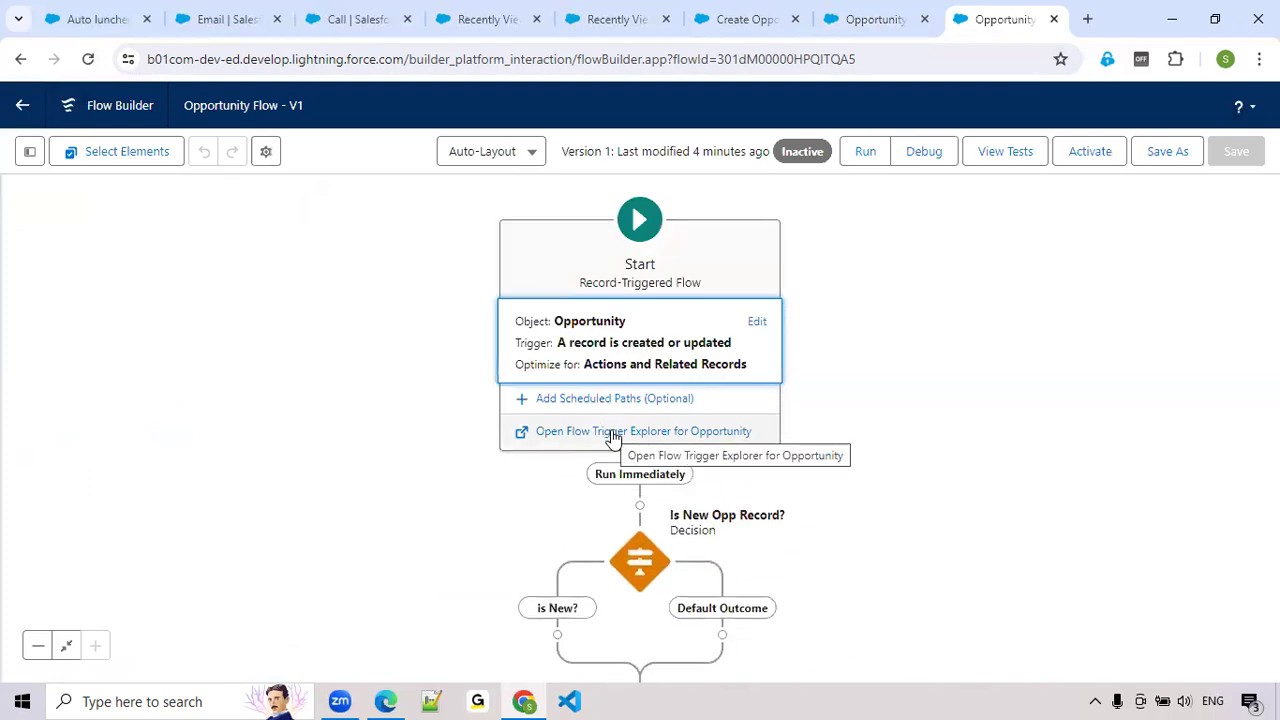
Add a Subflow element on the is New? path that references Create Opportunity Related Task Record Subflow
scroll(923, 409, down, 5)
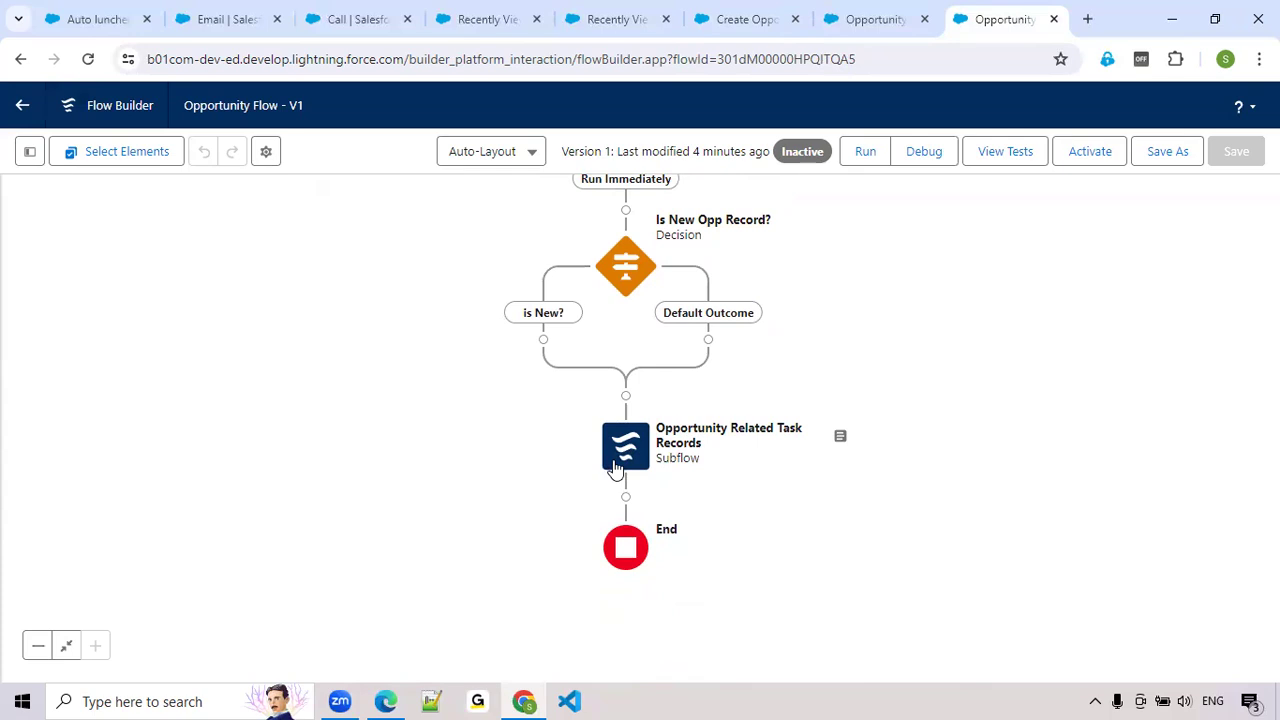
click(542, 341)
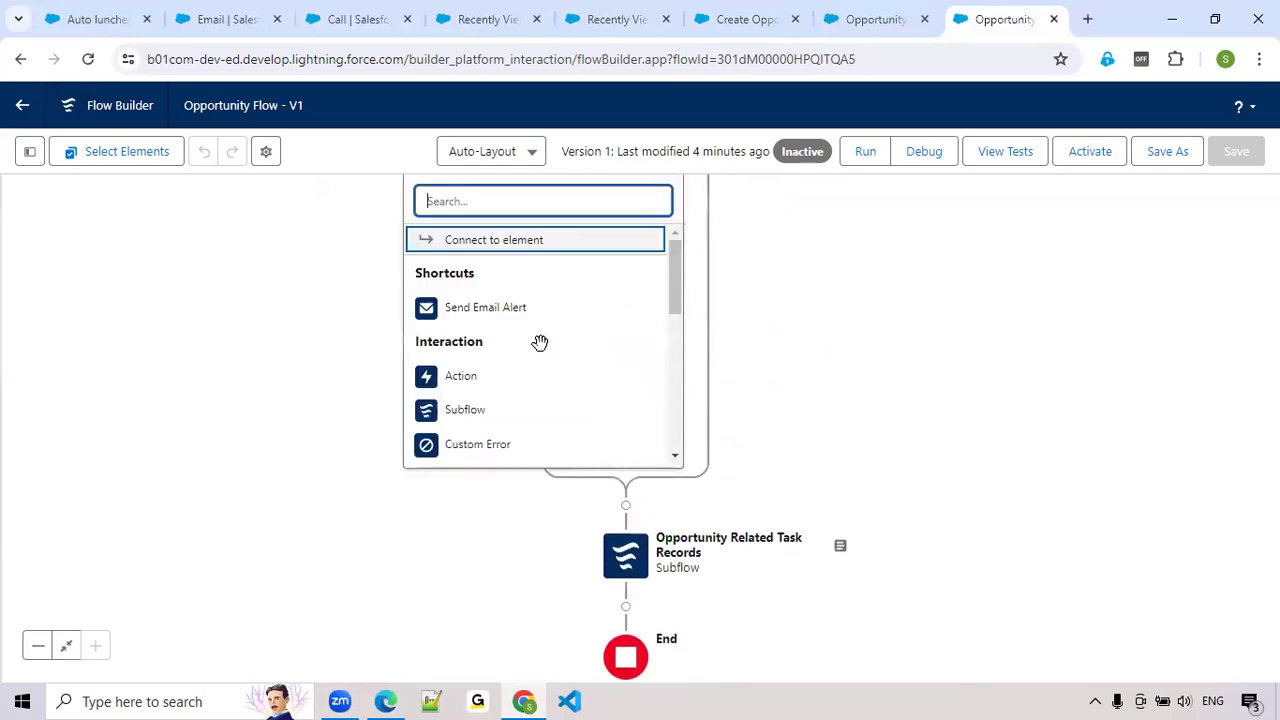
click(480, 414)
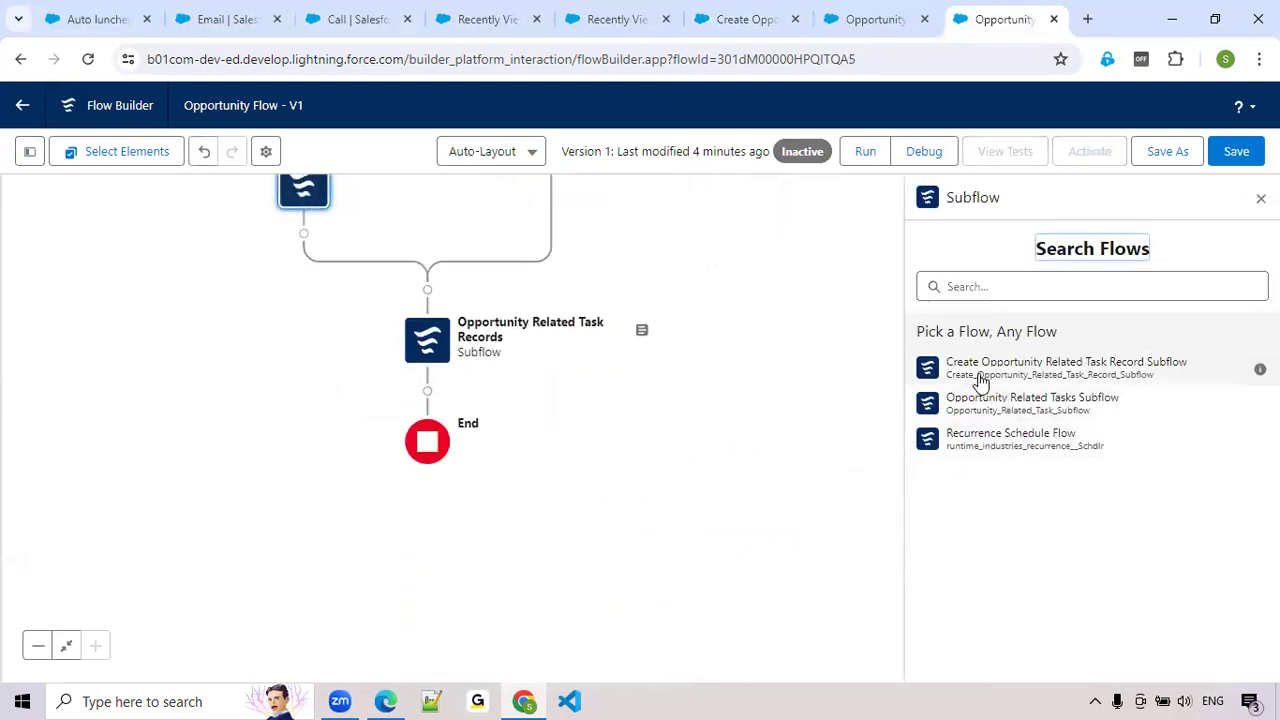
click(1083, 375)
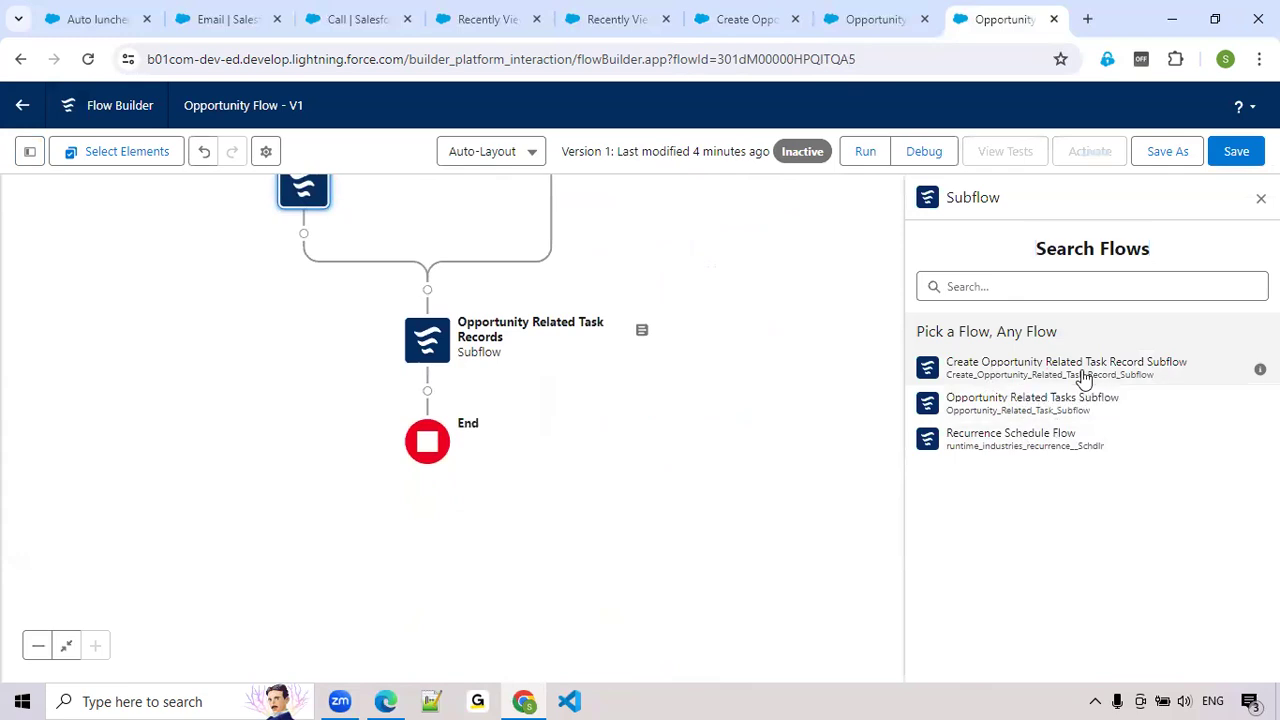
Label the new subflow element Create Task Record and let its API name fill in from the label
text(Cerate)
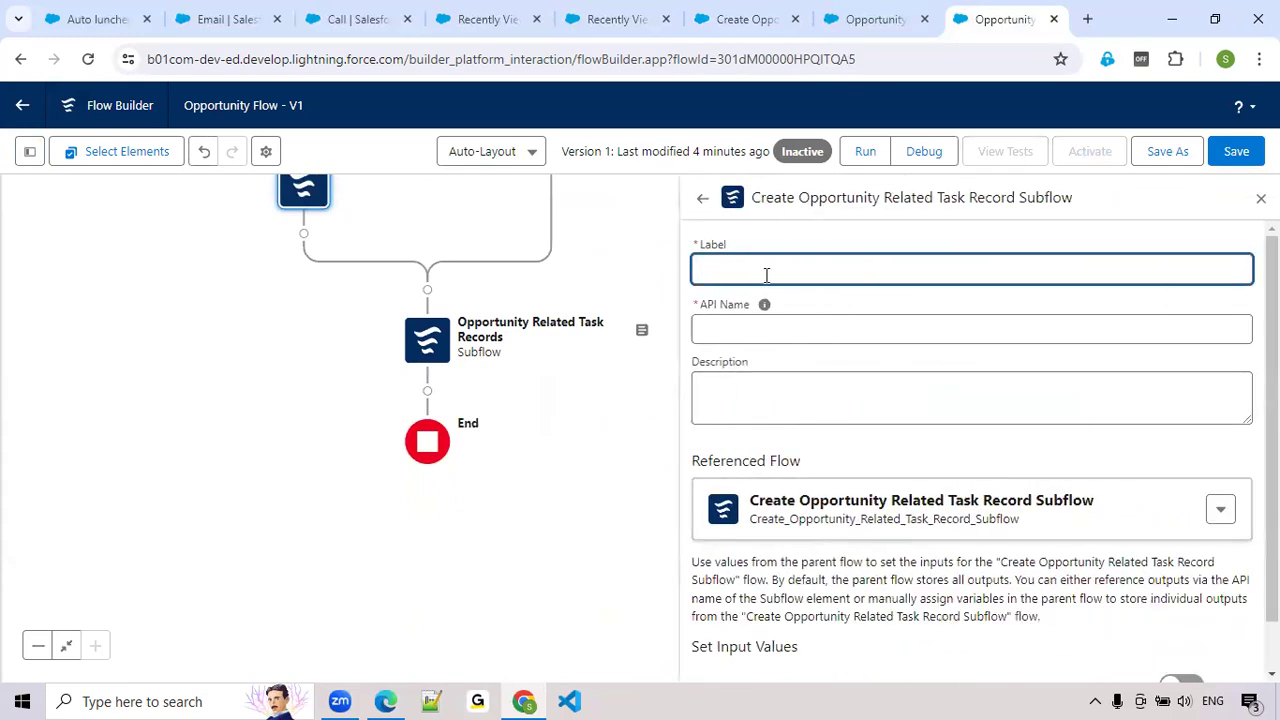
key(BackSpace)
key(BackSpace)
key(BackSpace)
key(BackSpace)
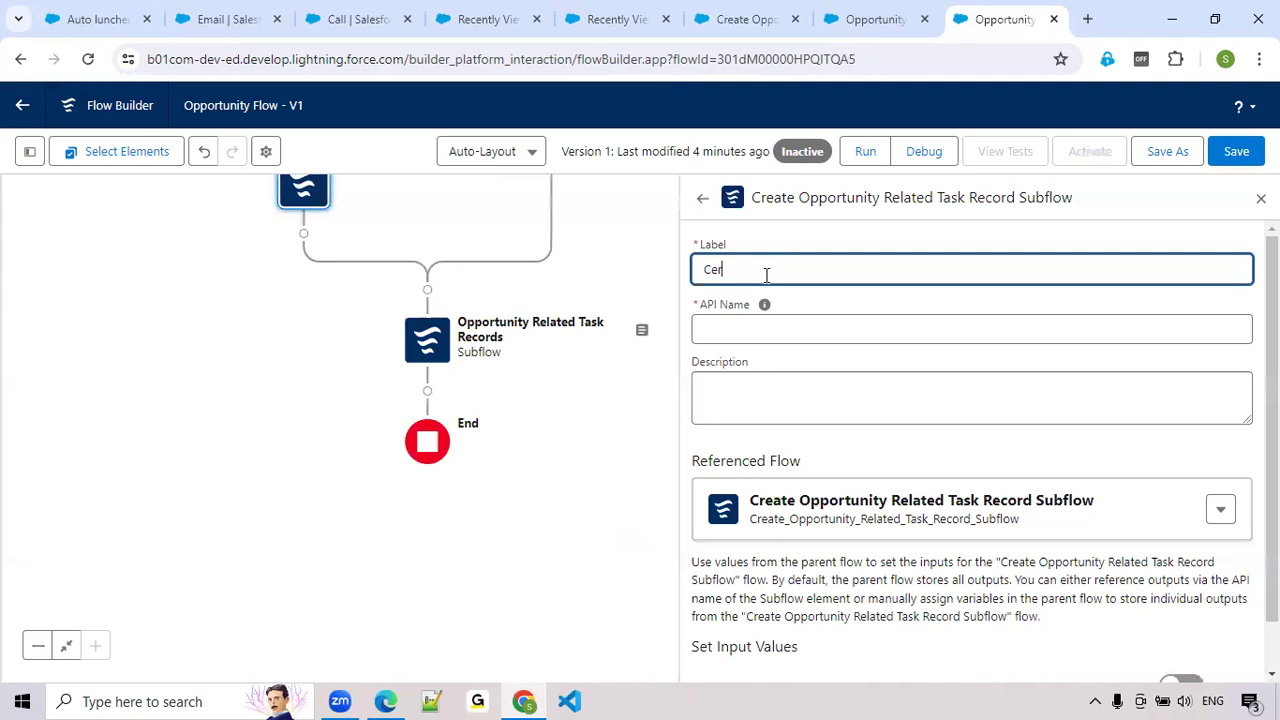
text(eate tas)
key(BackSpace)
key(BackSpace)
key(BackSpace)
text(TaskRecord)
key(Tab)
key(Tab)
key(Tab)
Enter the subflow element's description as "While Opportunity Creation time create the Task Record"
text(While Op)
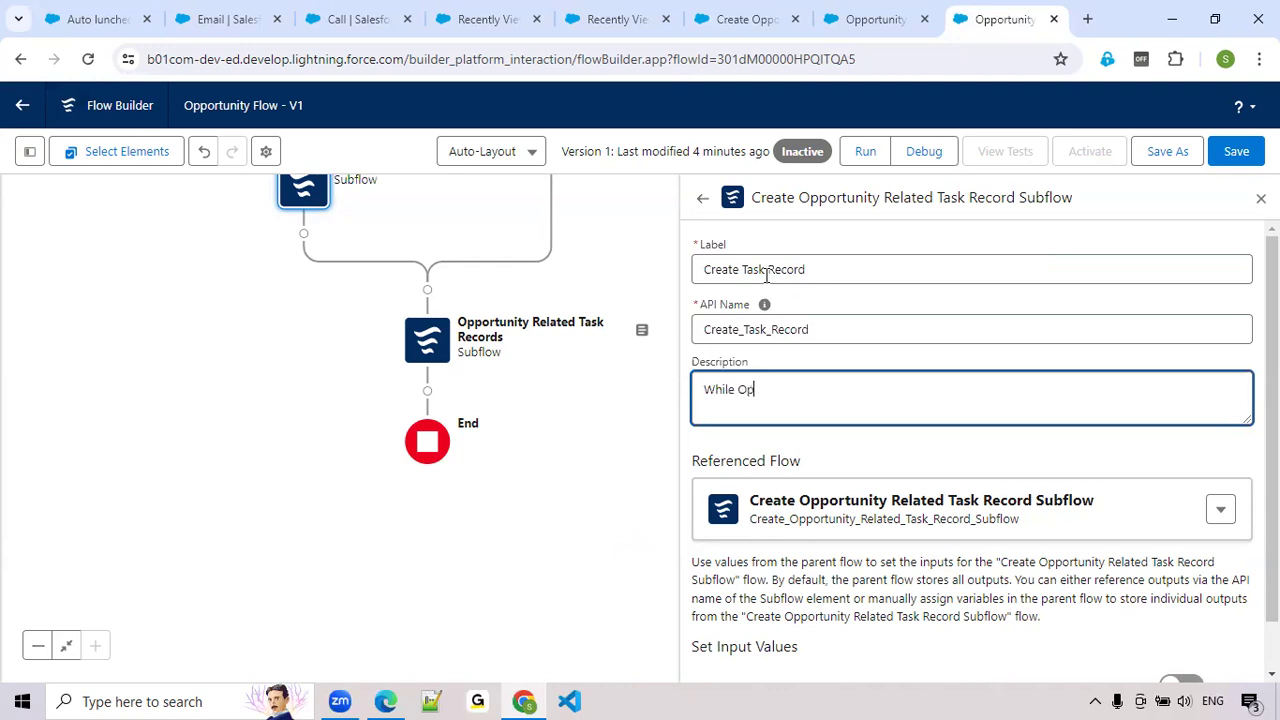
text(portunity Creation tie)
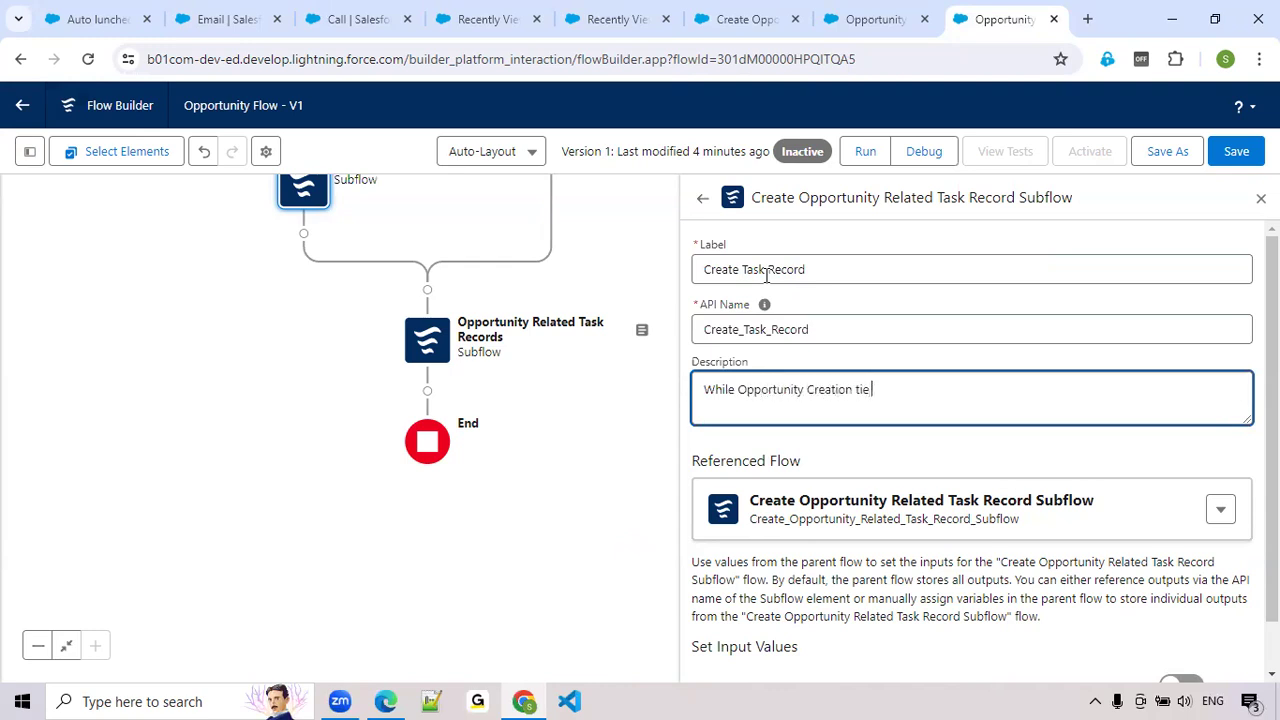
key(BackSpace)
text(me create the task)
key(BackSpace)
key(BackSpace)
key(BackSpace)
key(BackSpace)
text(Task Record)
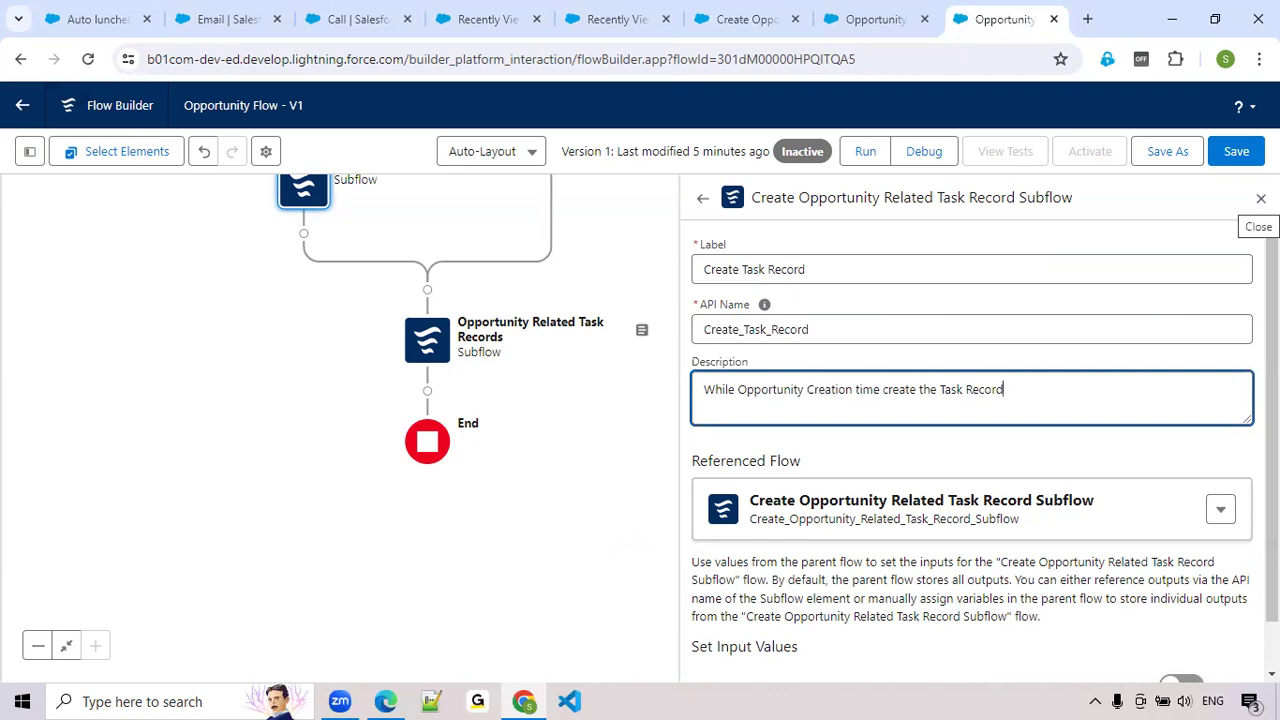
Include the var_OppRecordId input of the Create Task Record subflow element and set it to Triggering Opportunity > Opportunity ID
scroll(1025, 480, down, 1)
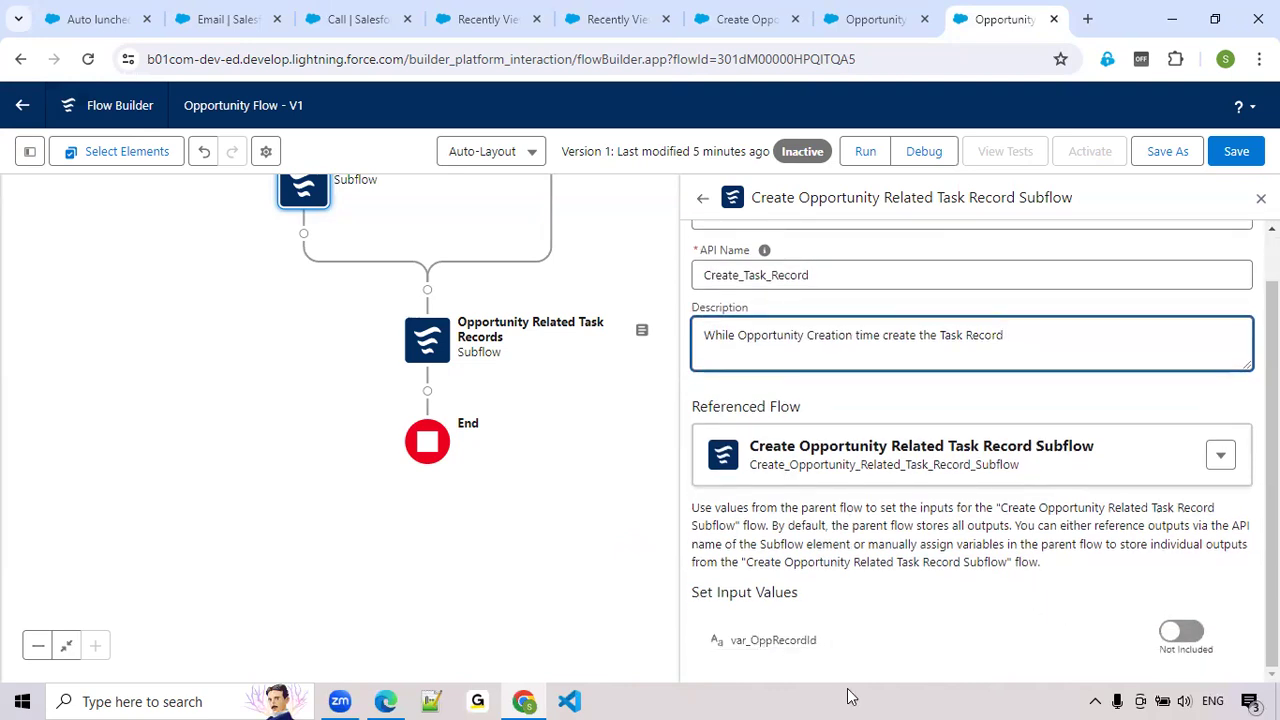
click(1200, 633)
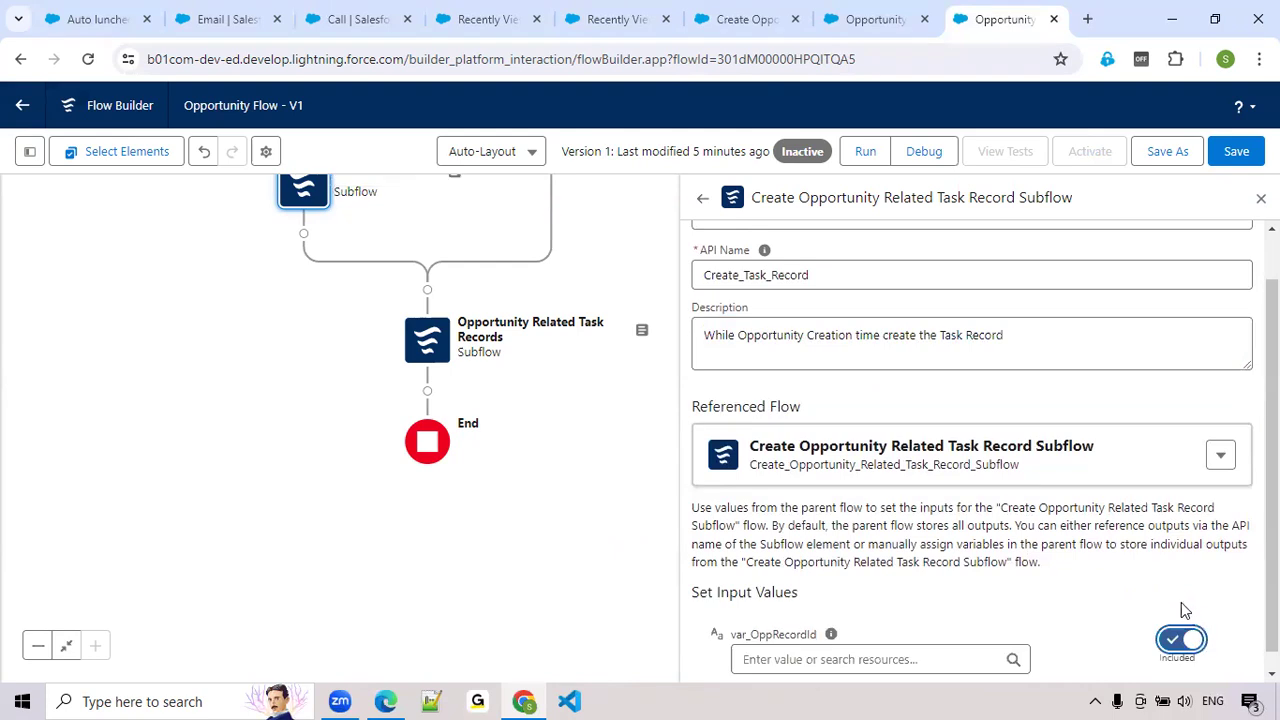
scroll(980, 546, down, 1)
click(880, 641)
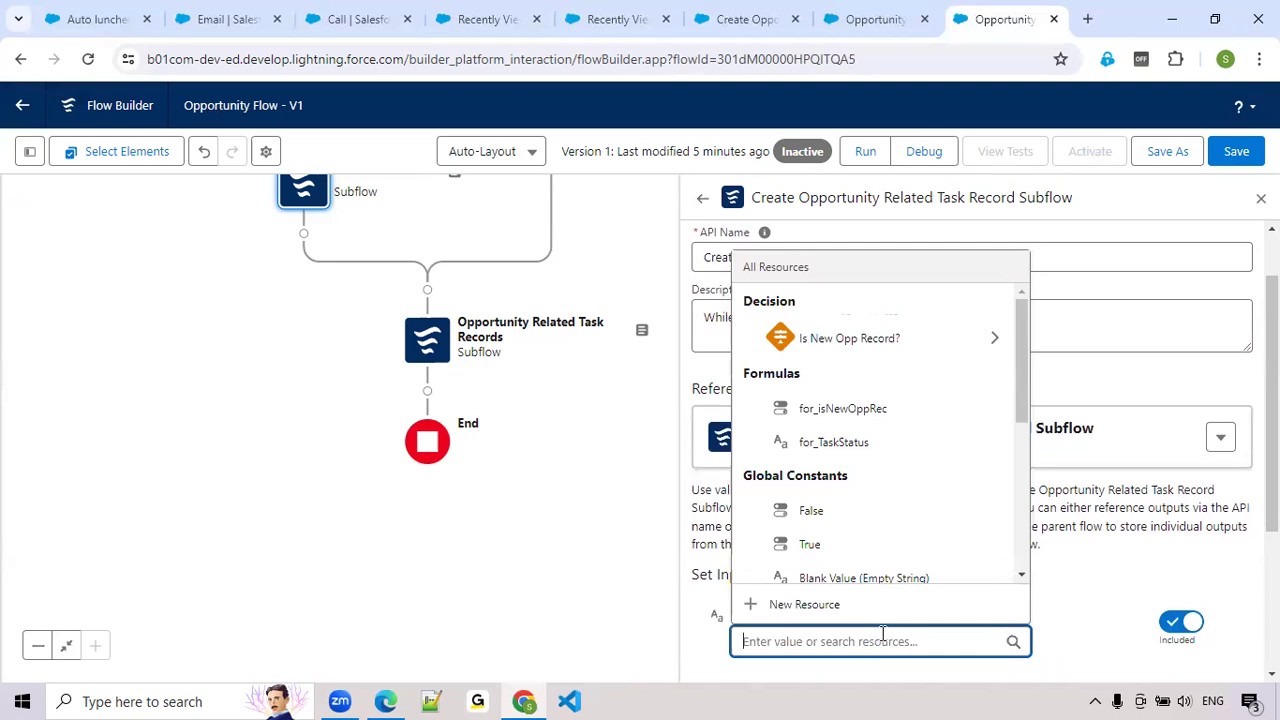
text(rec)
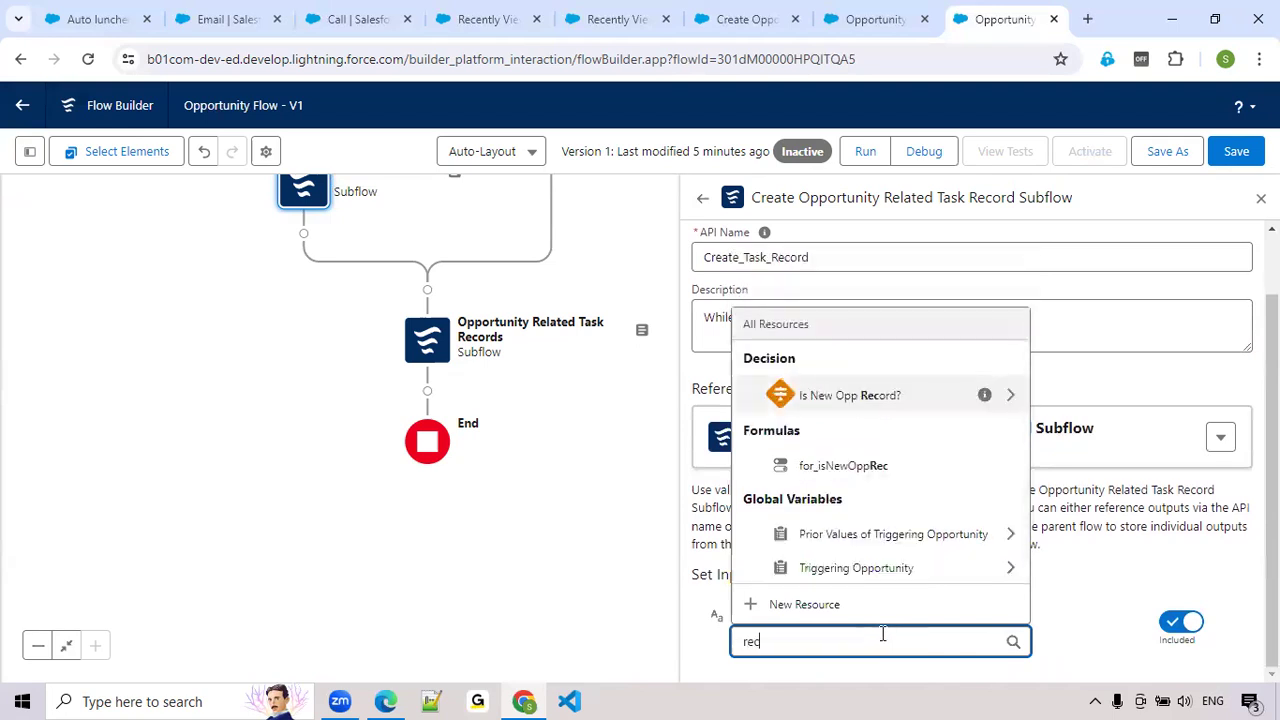
click(886, 568)
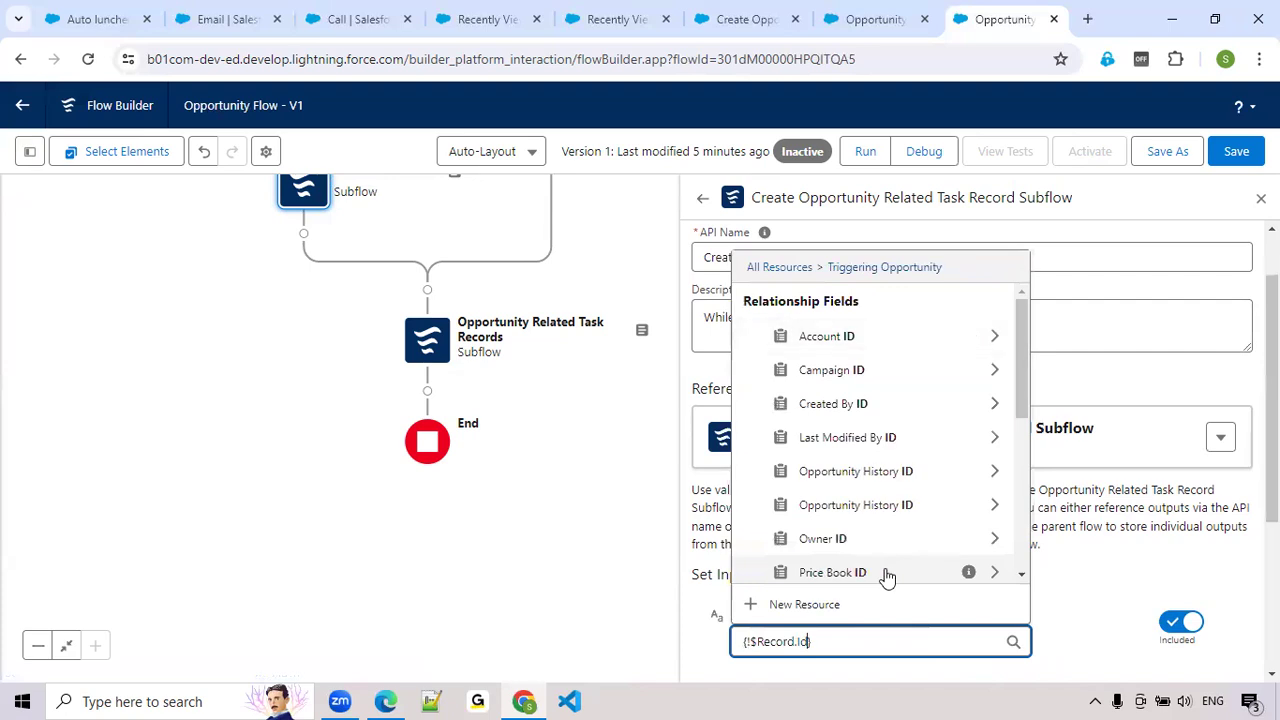
text(.Id)
scroll(886, 535, down, 1)
scroll(886, 535, down, 5)
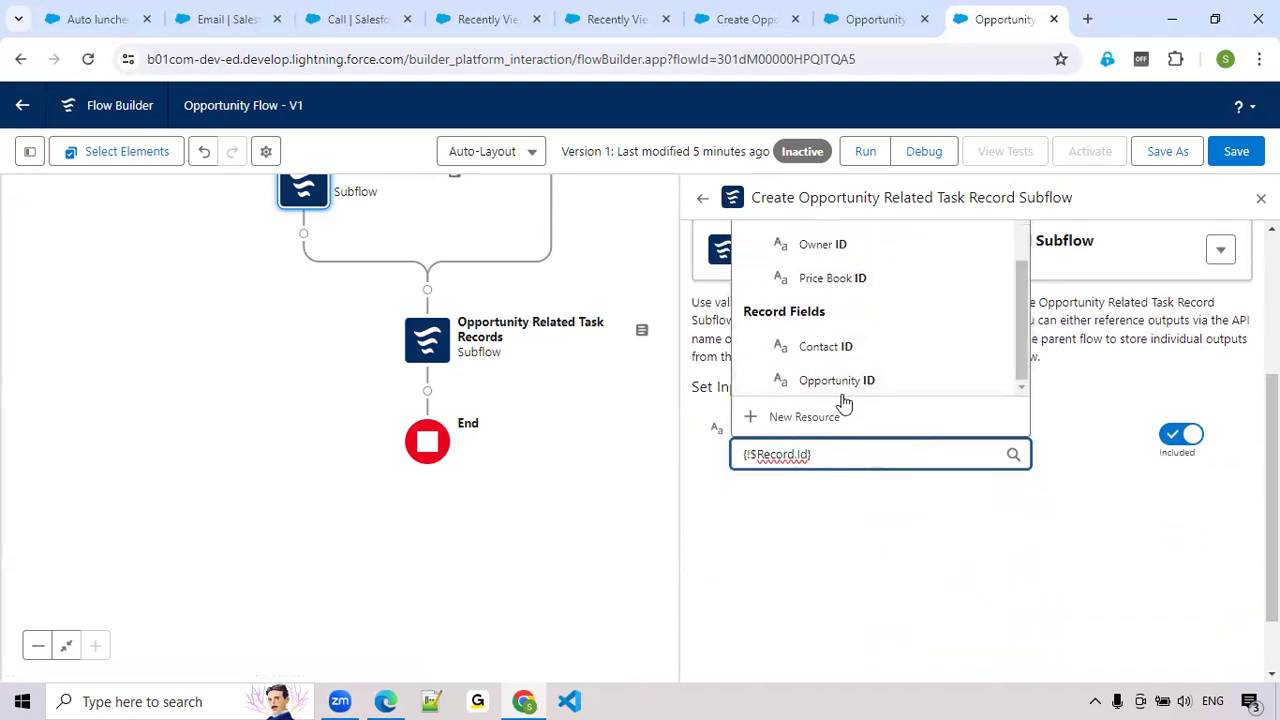
click(853, 381)
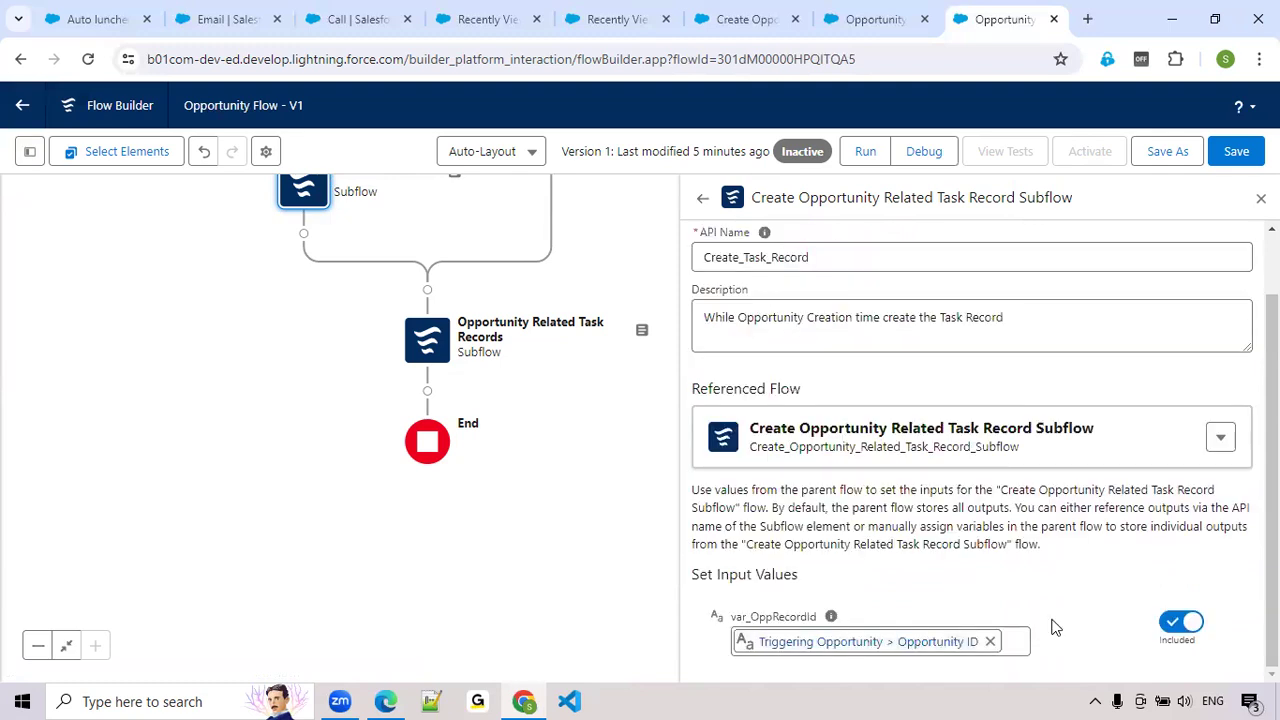
Switch to Create Opportunity Related Task Record Subflow, check its Create Task Record element's field values, and activate the flow
click(868, 28)
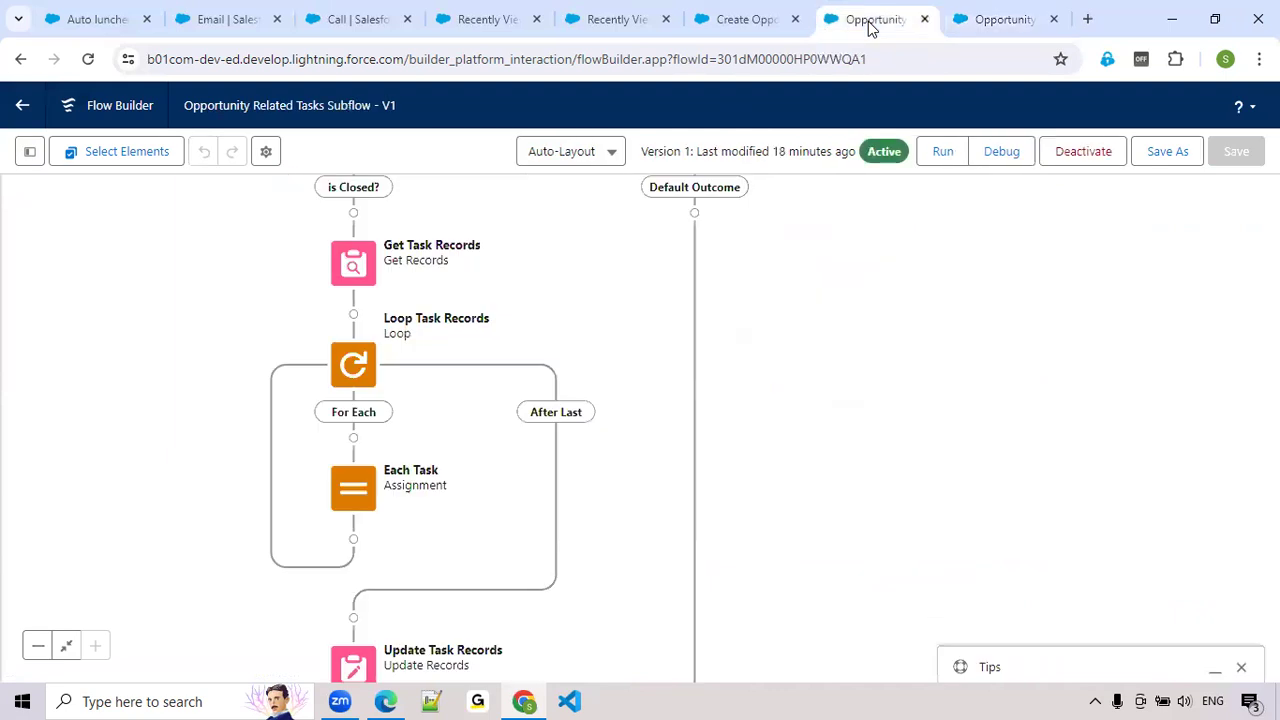
click(745, 25)
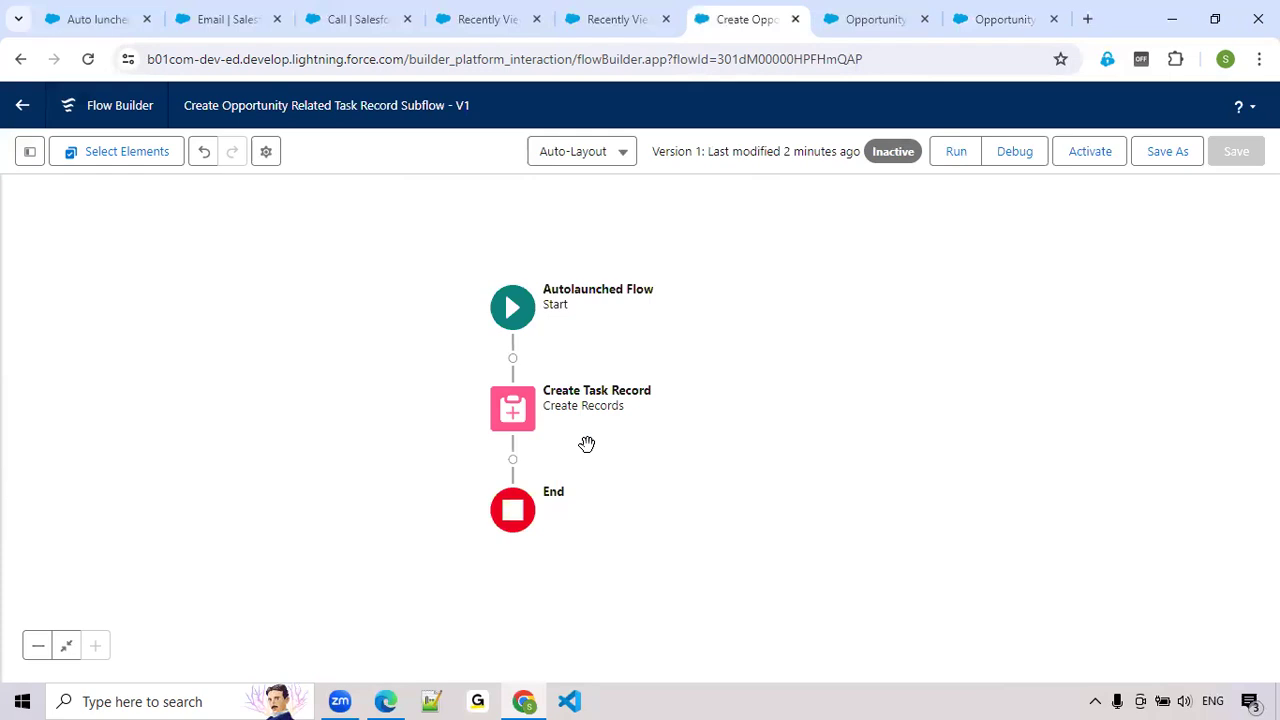
double_click(530, 420)
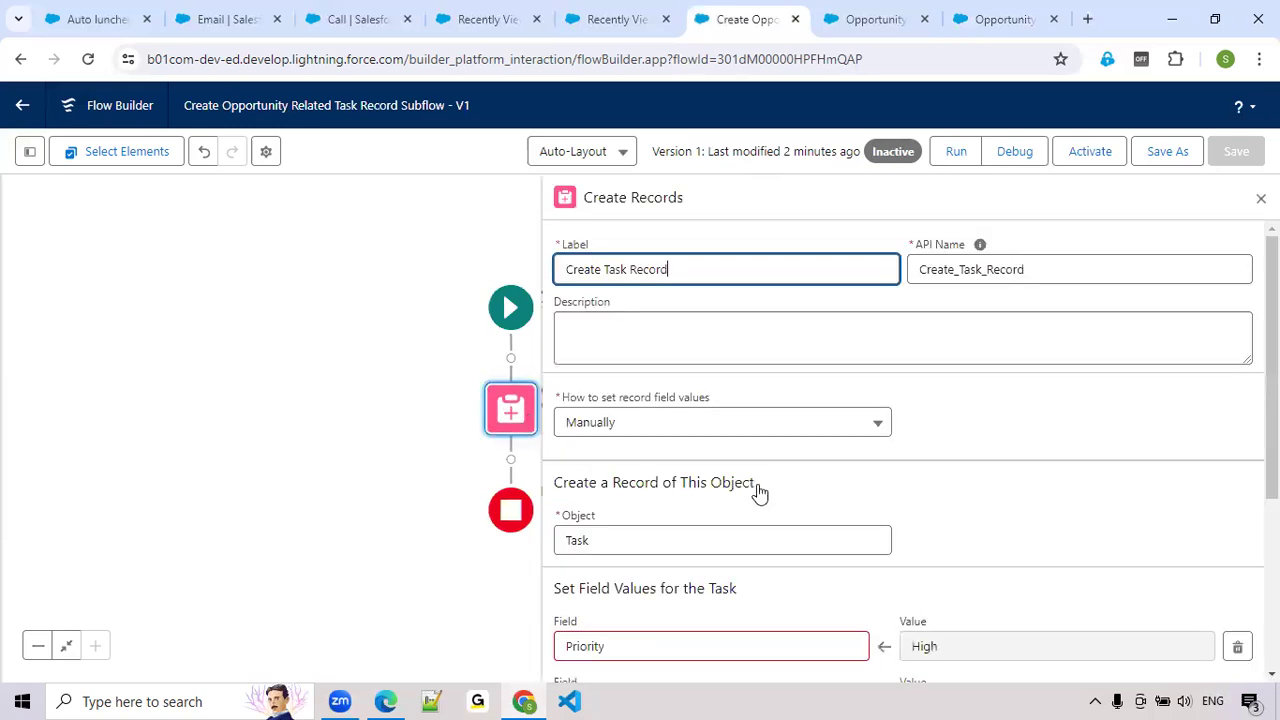
scroll(757, 491, down, 3)
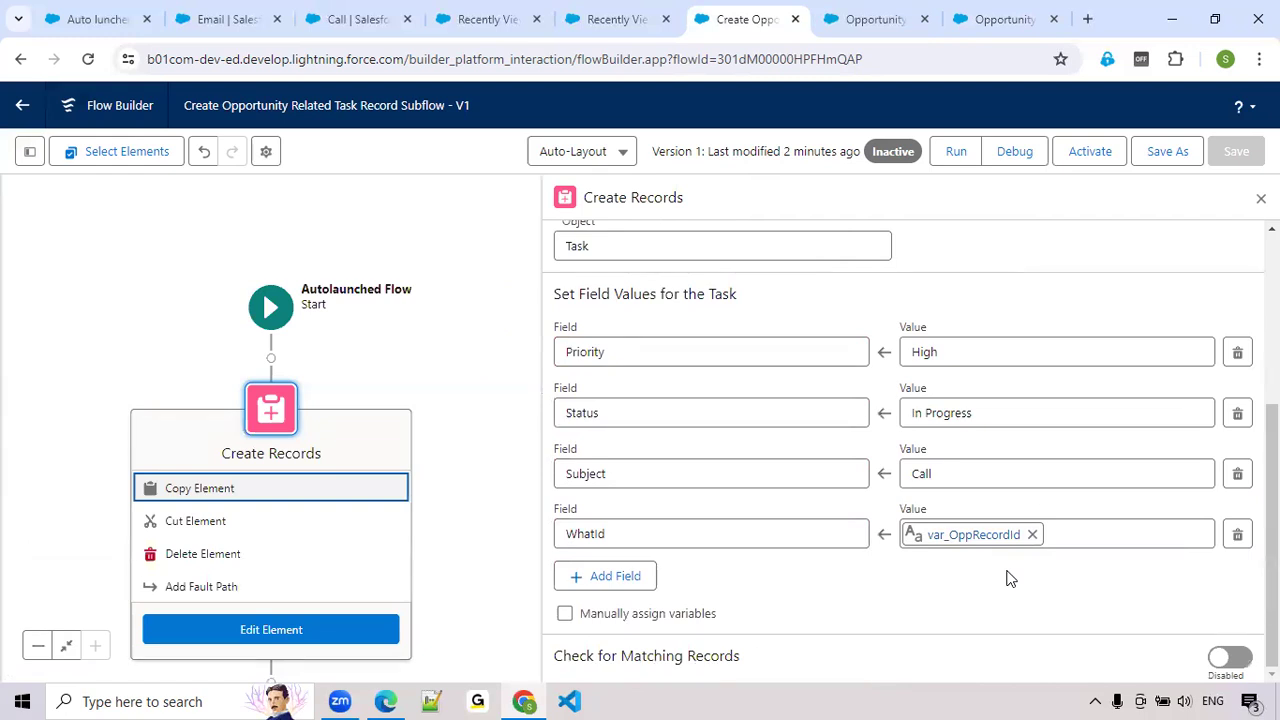
click(1261, 198)
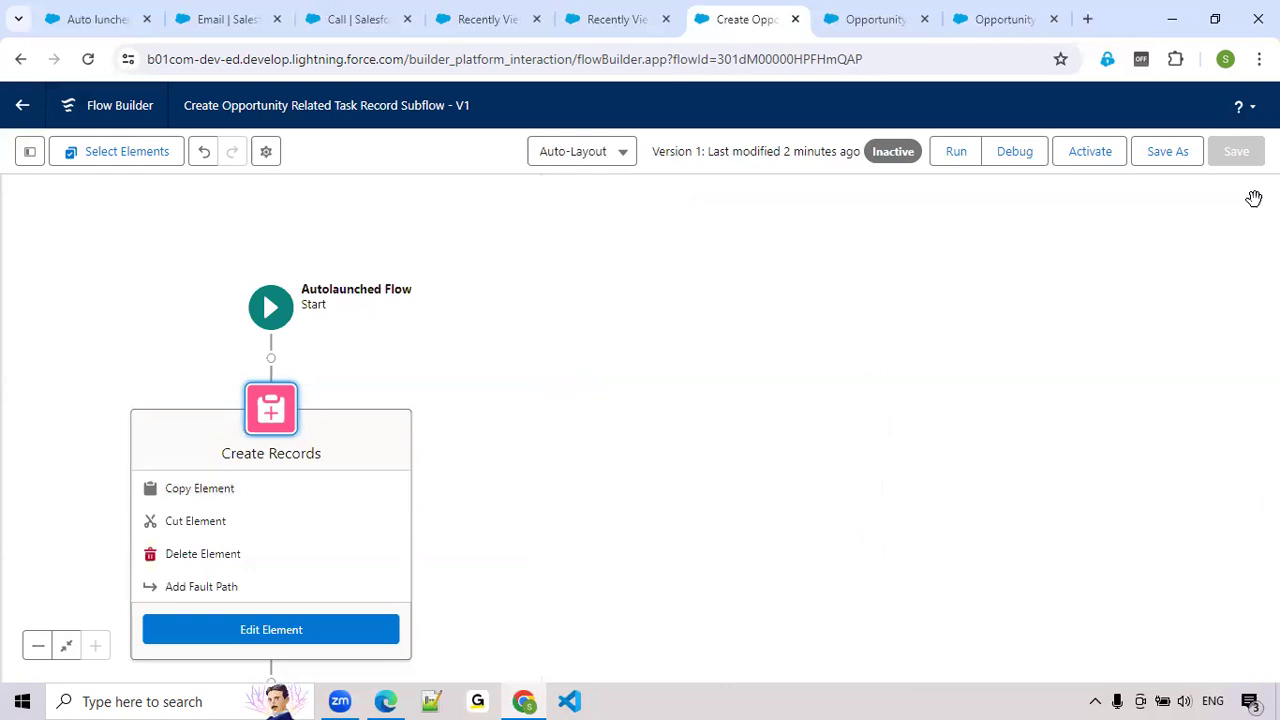
click(1091, 159)
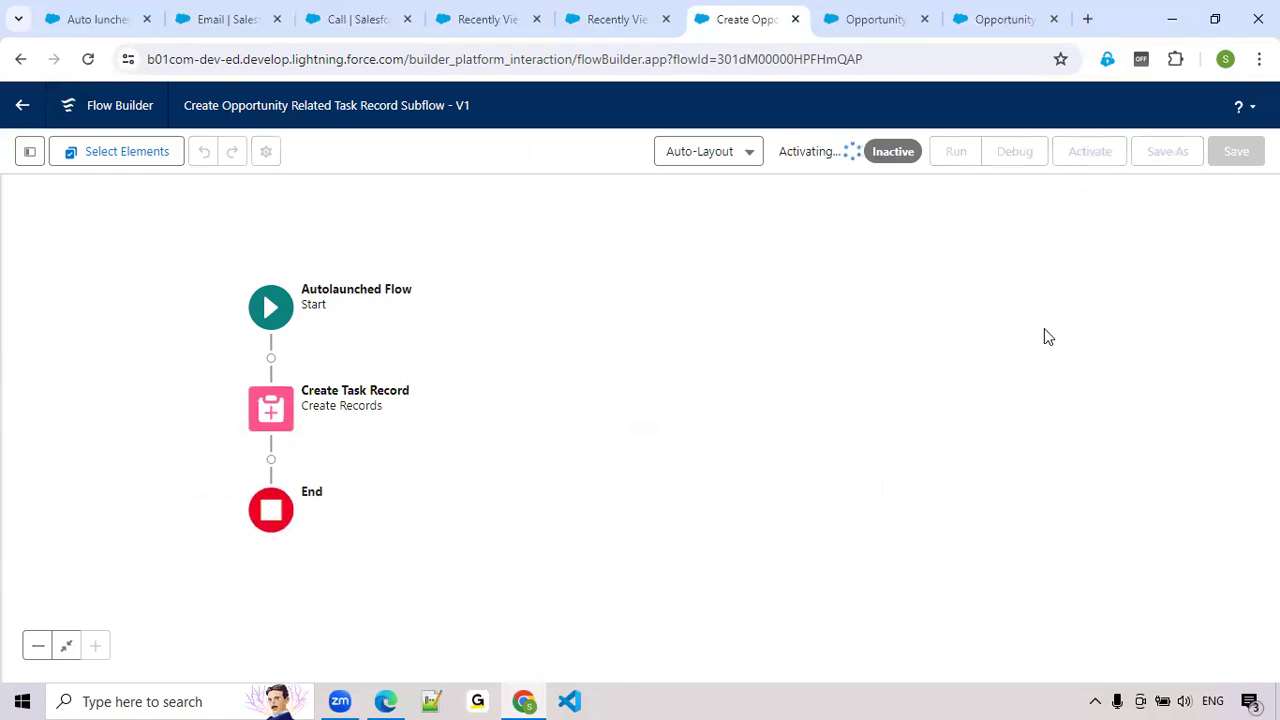
Save the Opportunity Flow and run a debug with Auto lunched Flow-Opportunity as the triggering record
click(1018, 22)
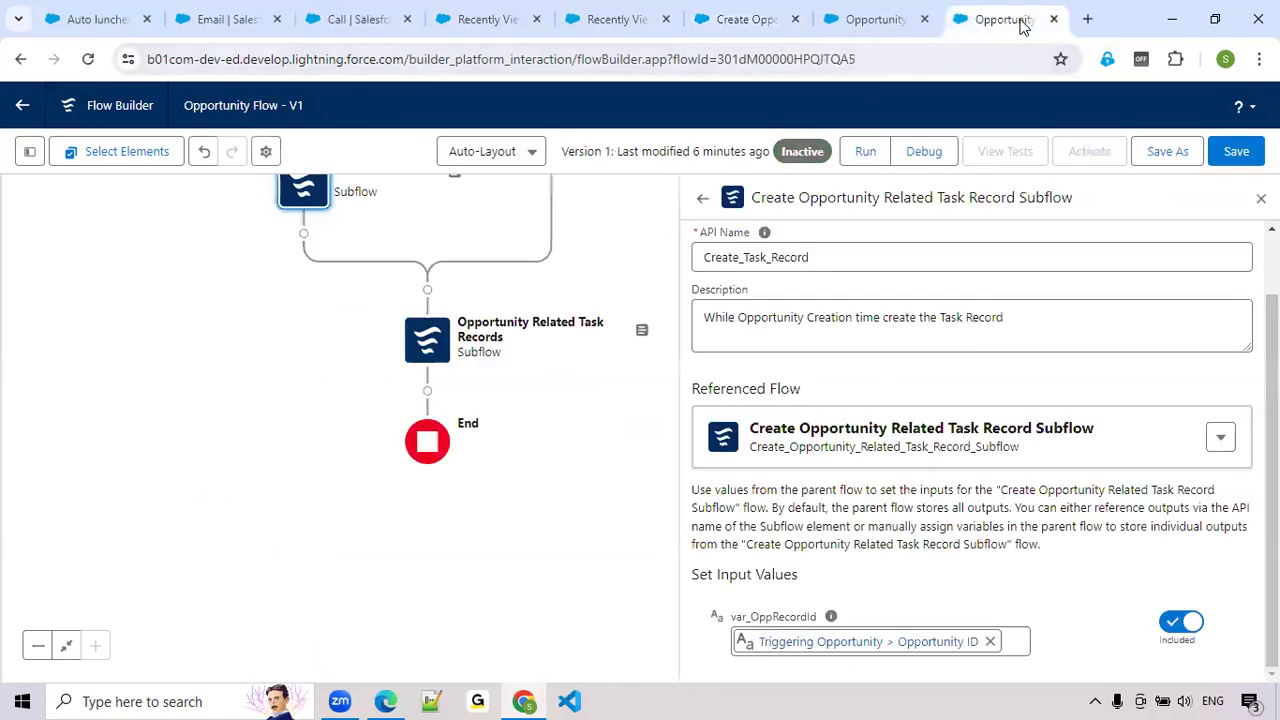
click(1237, 151)
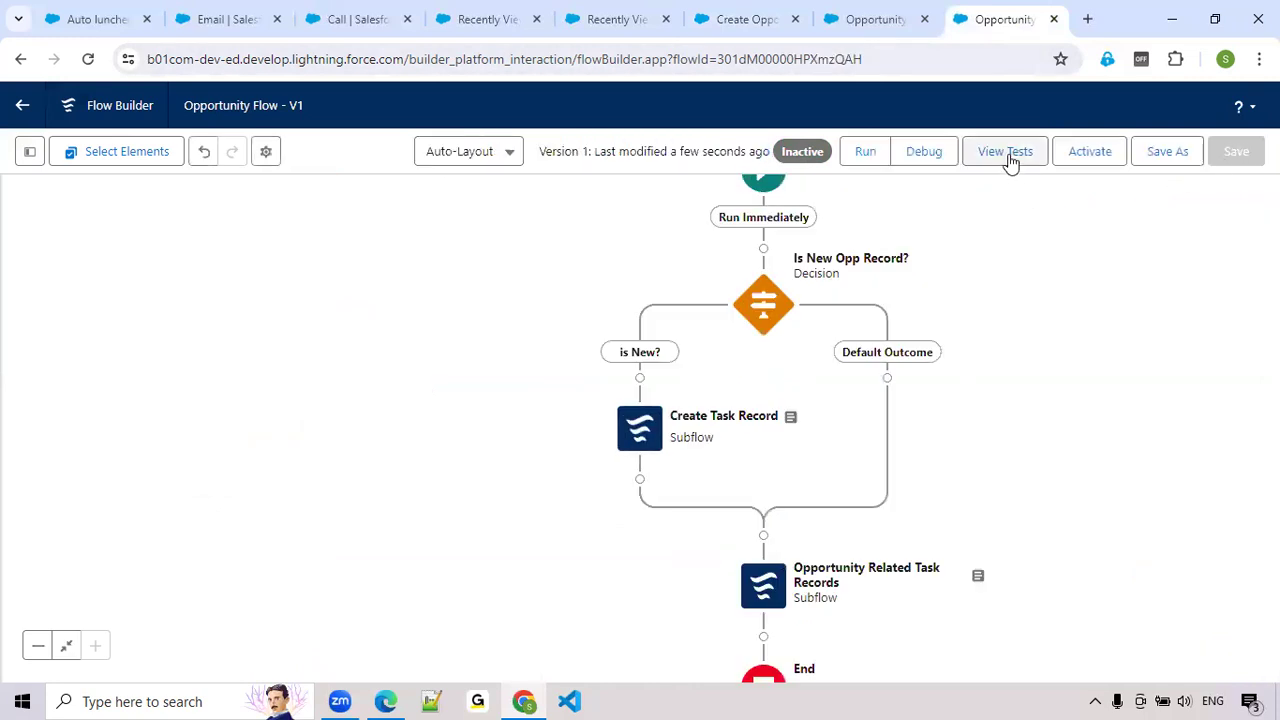
click(937, 155)
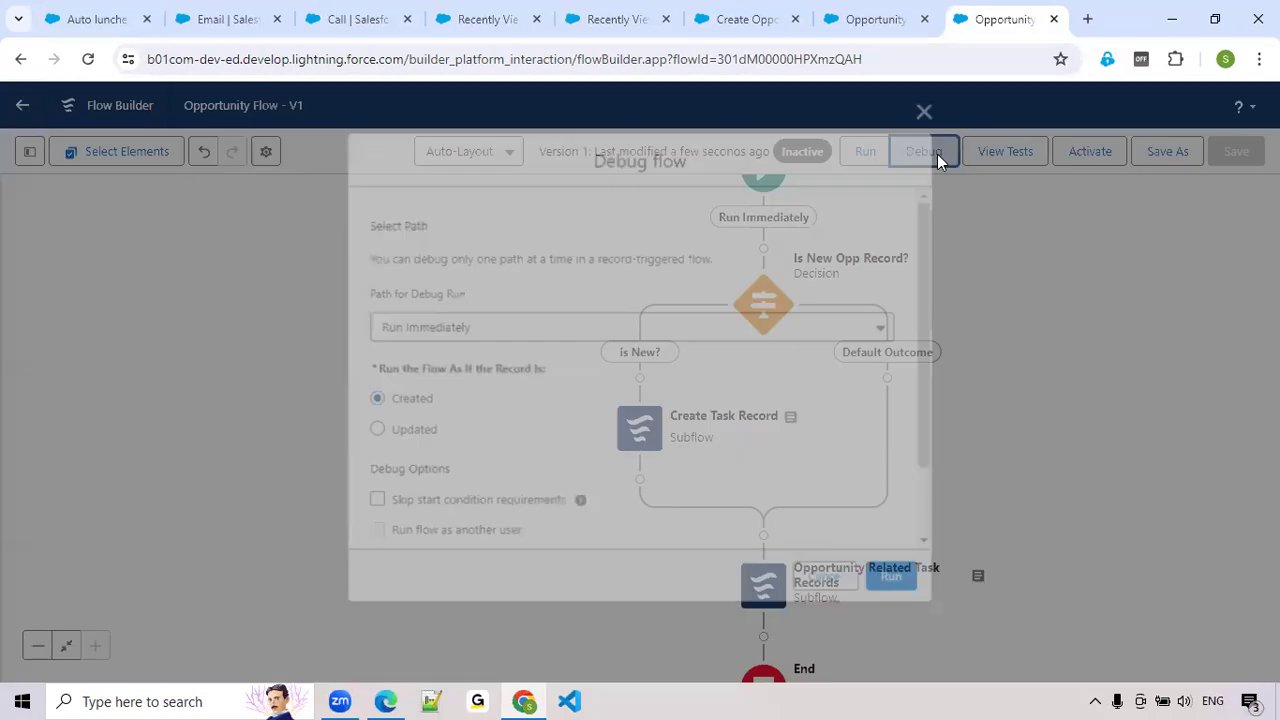
scroll(785, 410, down, 3)
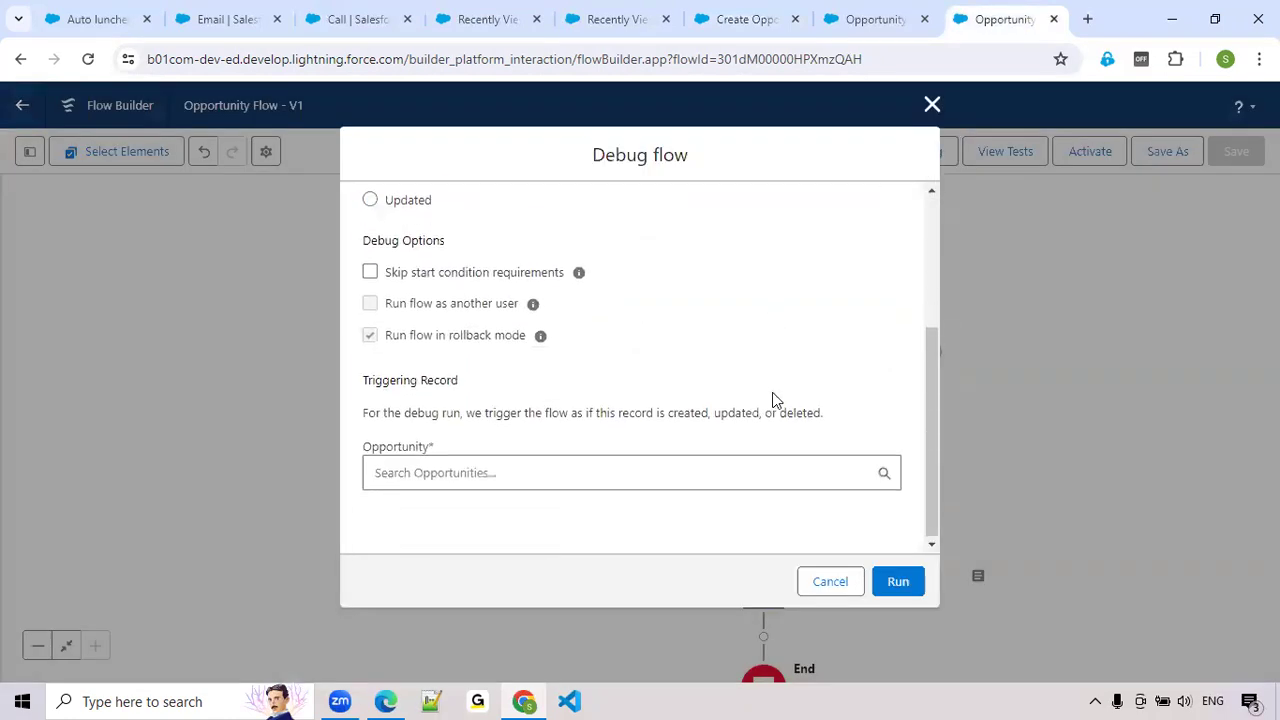
click(671, 471)
click(563, 519)
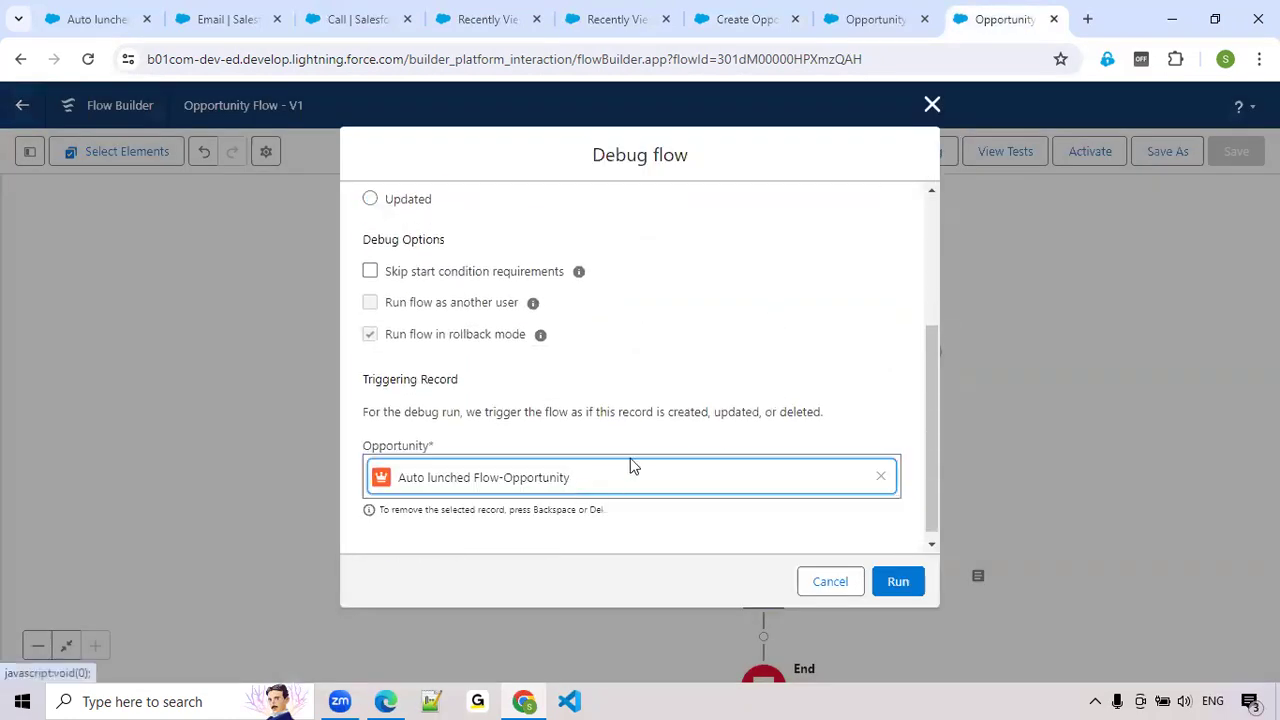
click(898, 582)
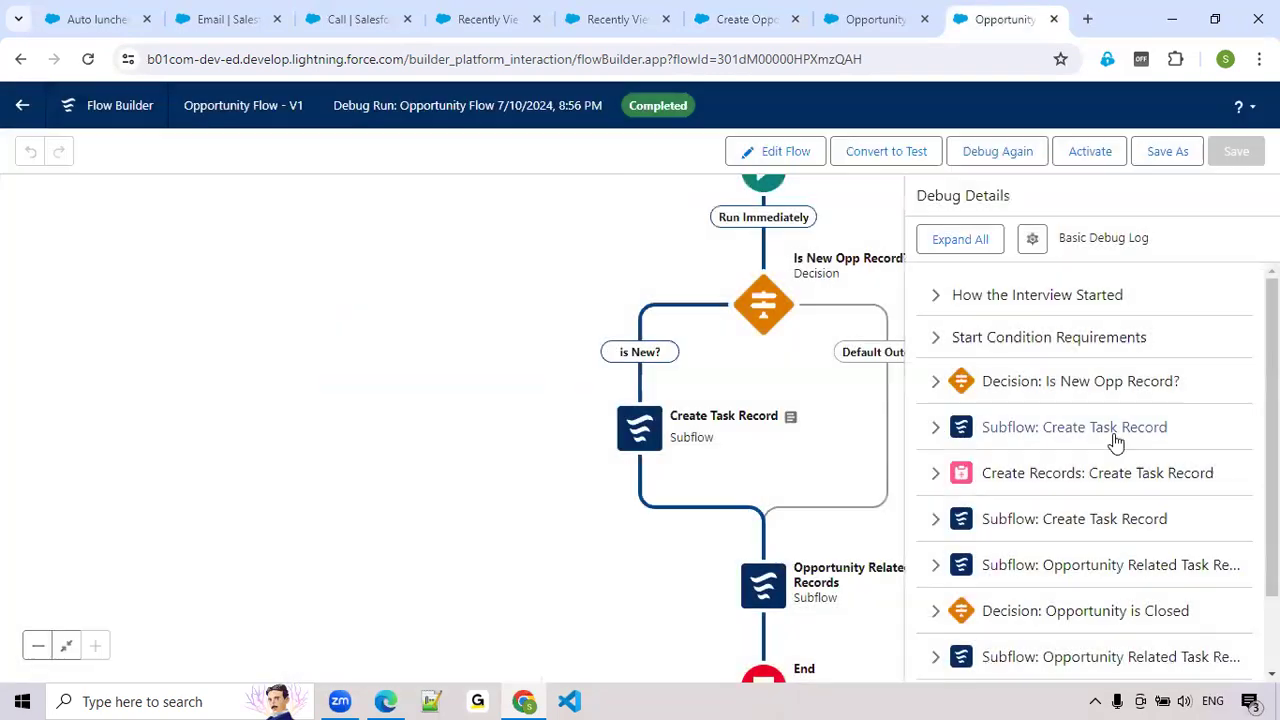
Examine the Opportunity is Closed decision in the debug details to see which outcome was executed
scroll(1112, 442, down, 1)
drag(843, 617, 793, 514)
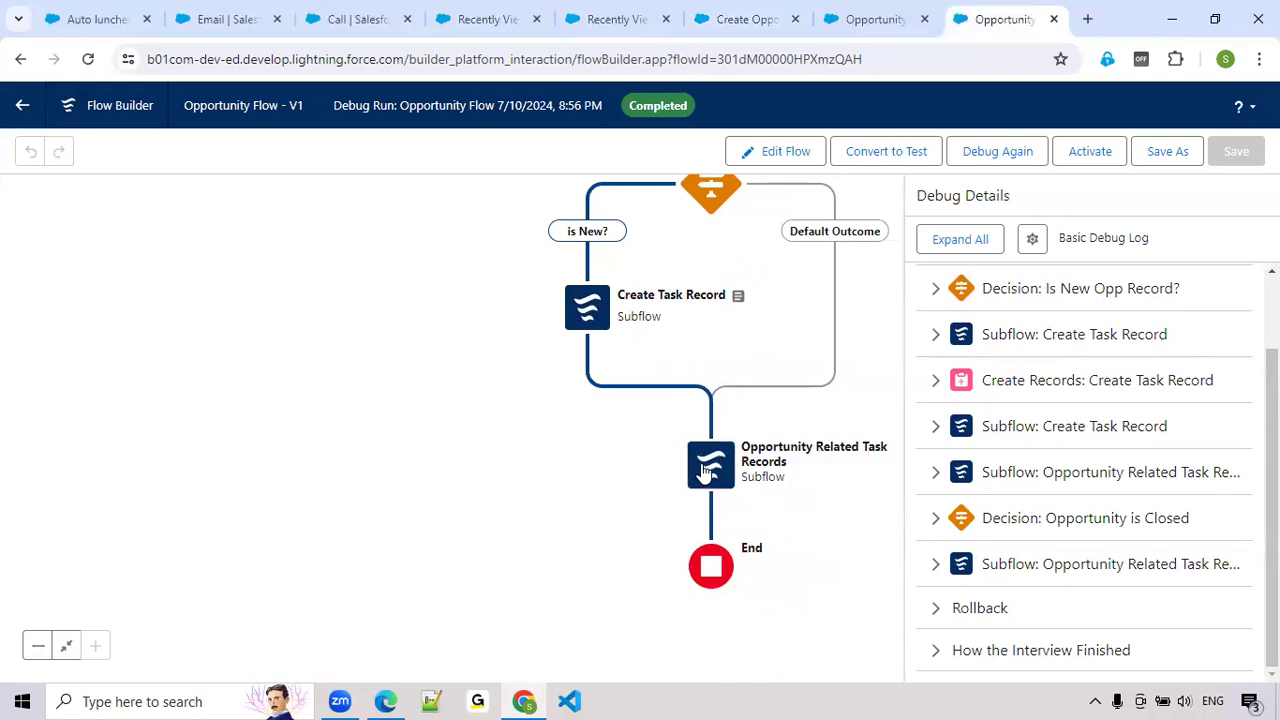
click(930, 527)
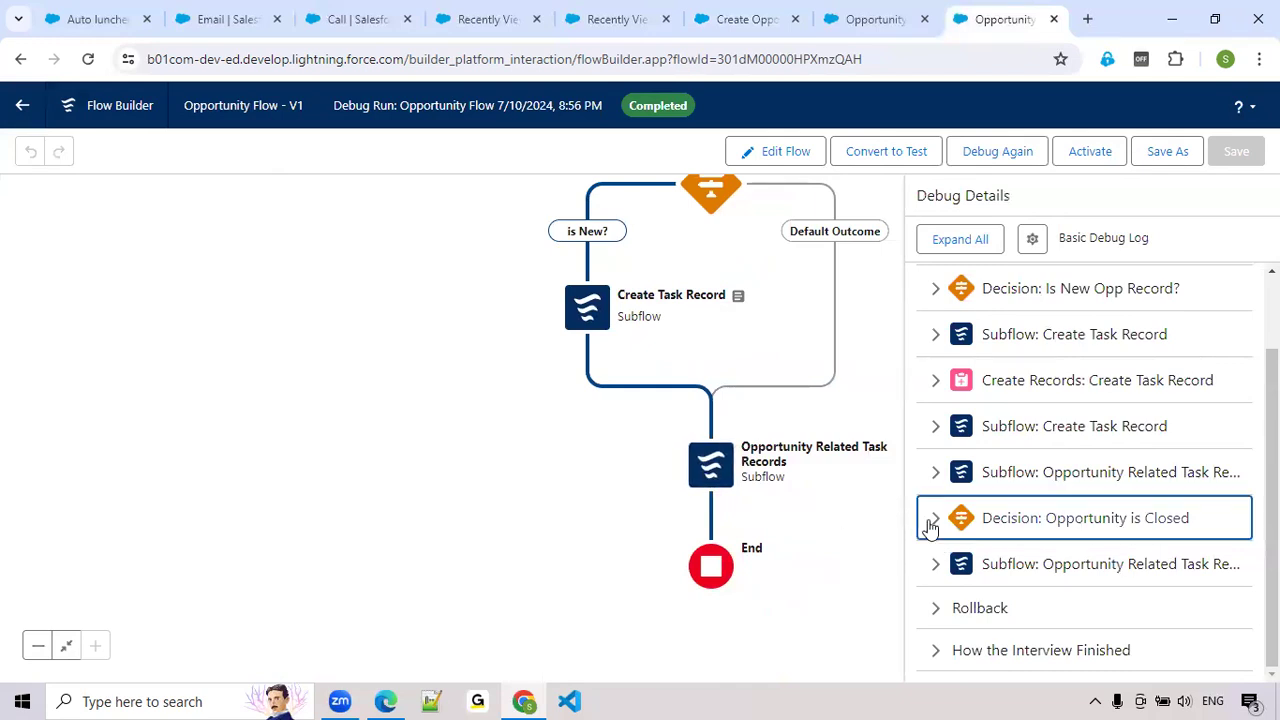
scroll(930, 523, down, 2)
click(931, 523)
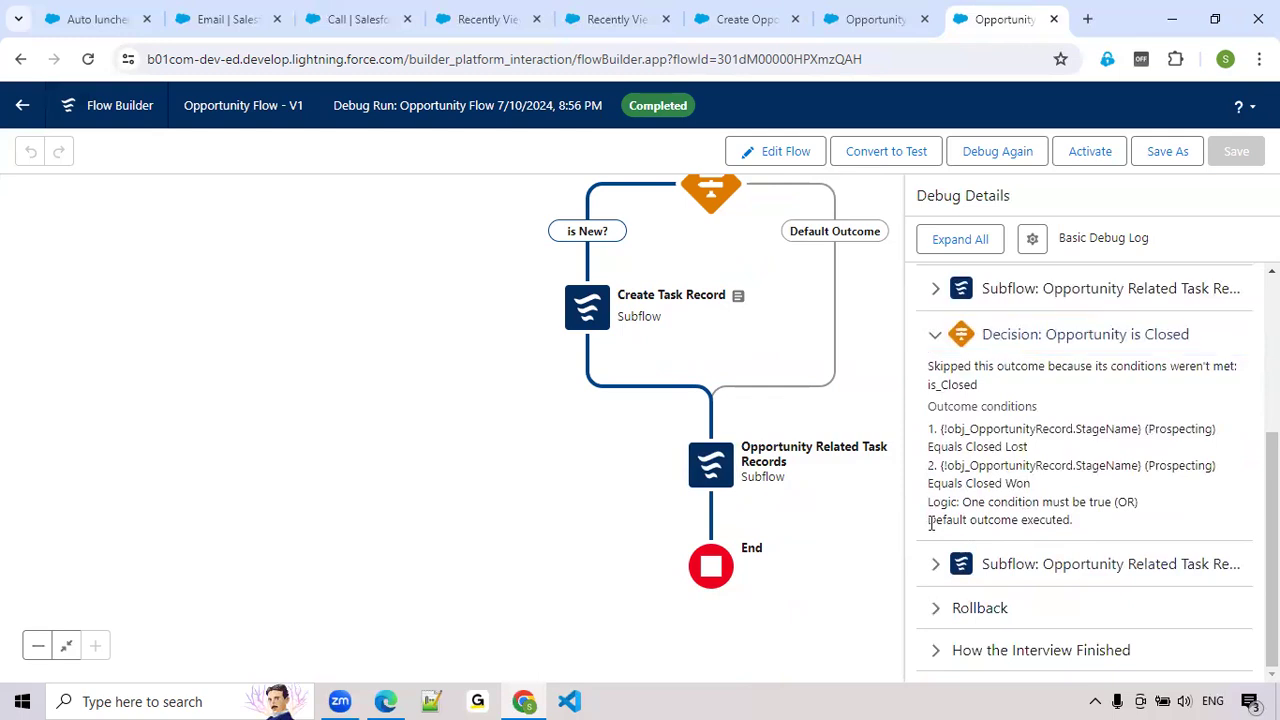
drag(931, 523, 1079, 530)
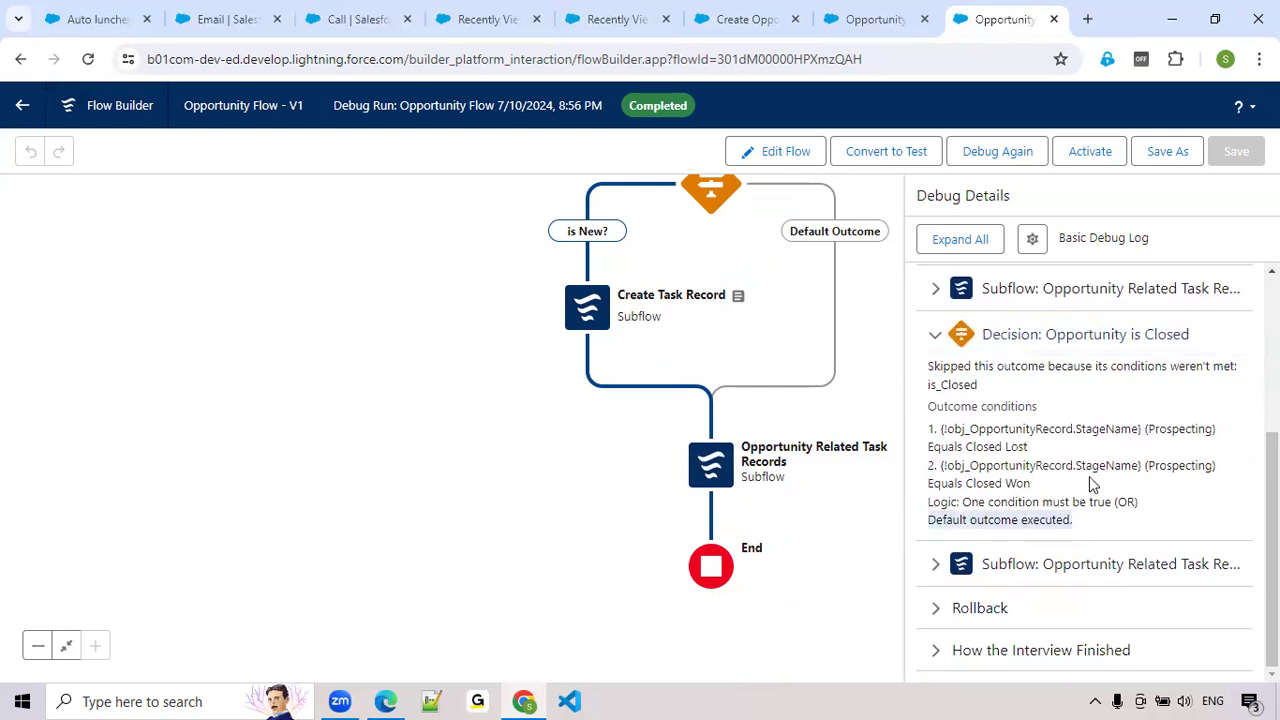
click(934, 334)
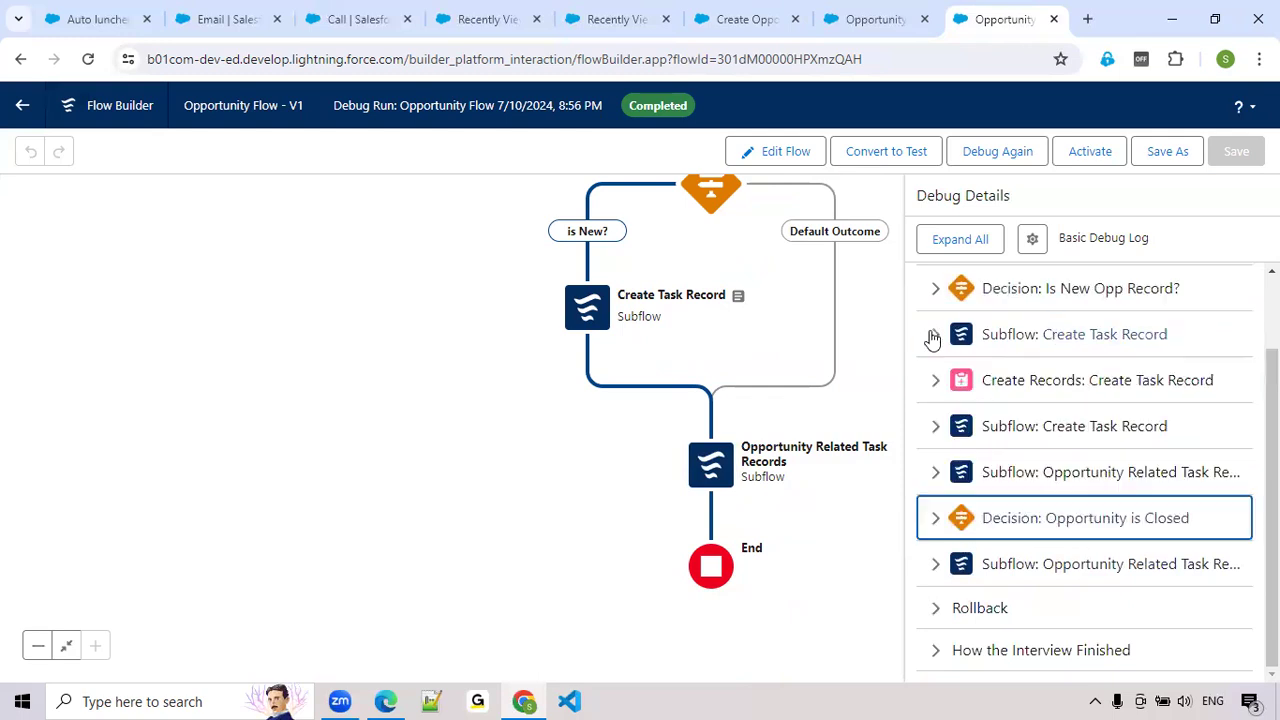
Inspect the debug details of the Create Task Record subflow's exit and its Create Records element, including the resulting record ID
click(935, 426)
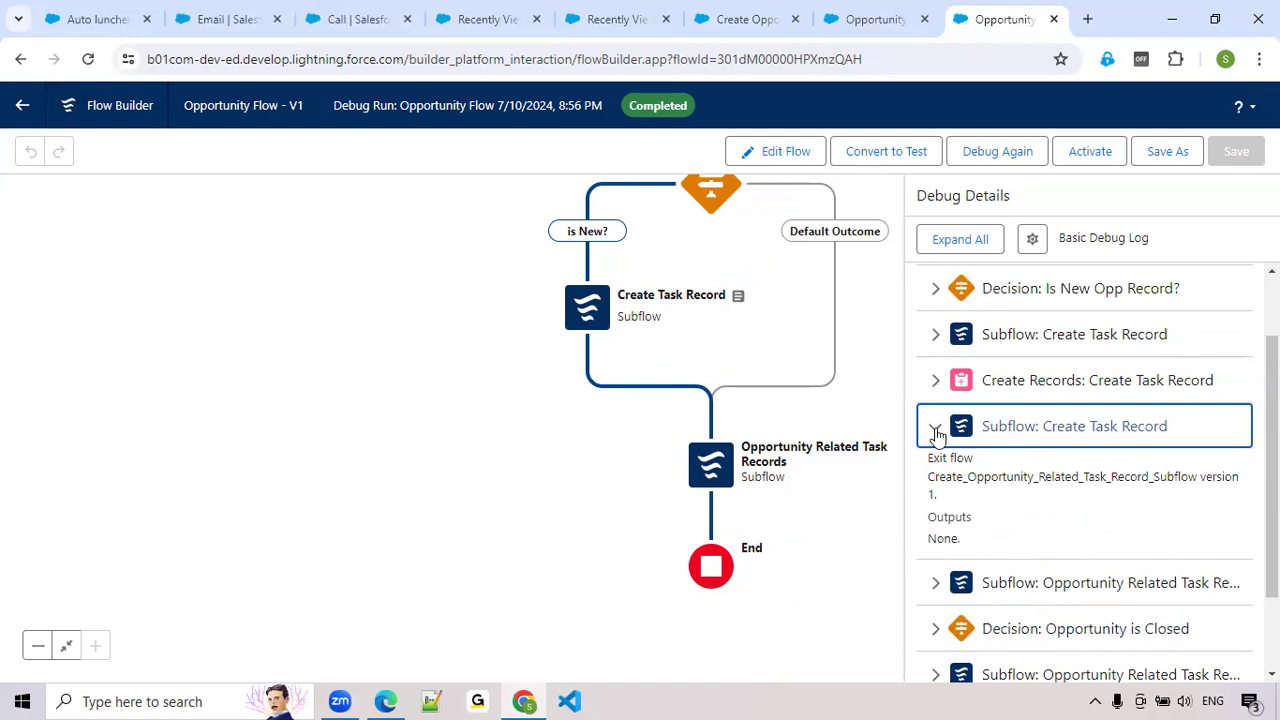
click(935, 430)
click(935, 380)
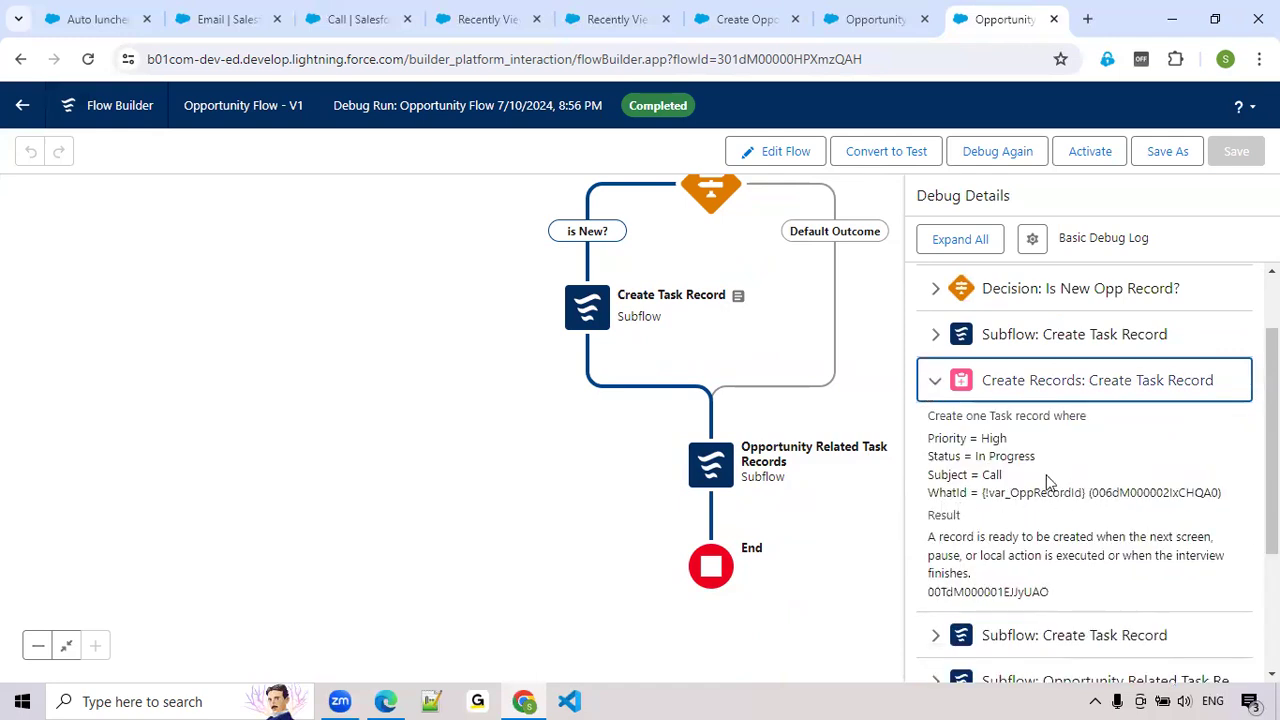
double_click(975, 590)
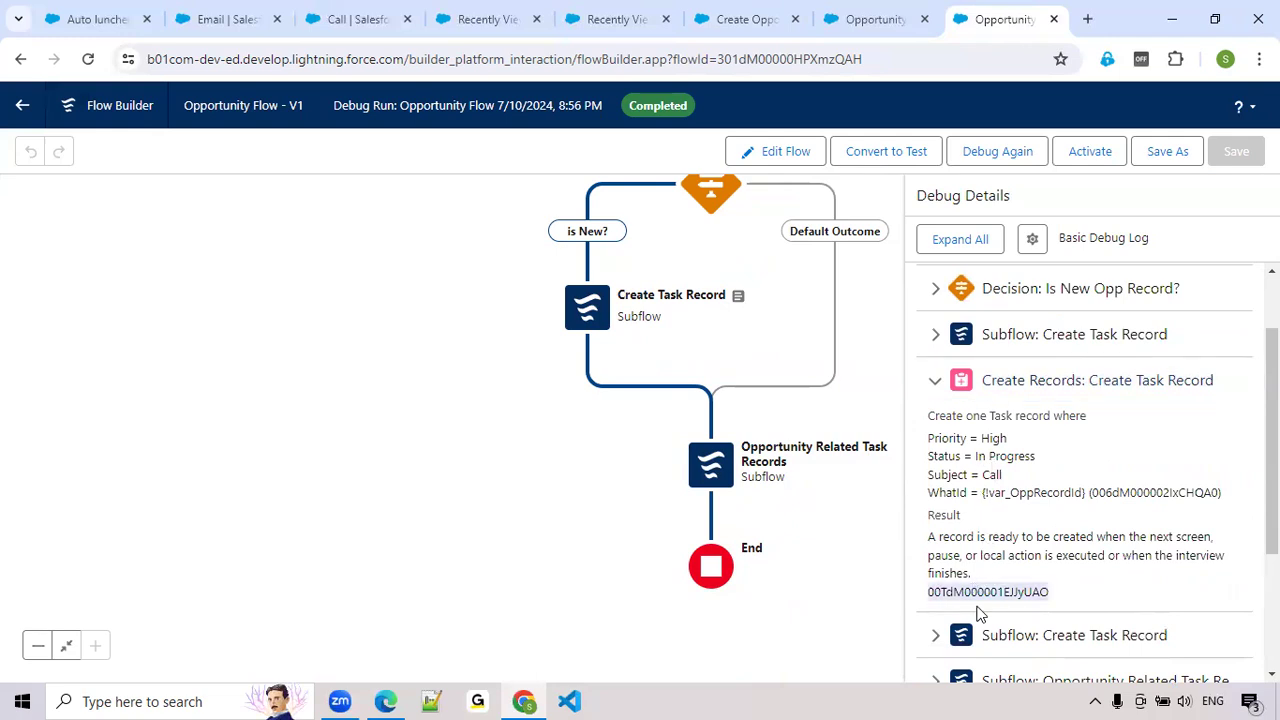
Review the executed path on the Opportunity Flow canvas, then view the Create Opportunity Related Task Record Subflow's structure
drag(817, 546, 763, 575)
drag(831, 377, 742, 450)
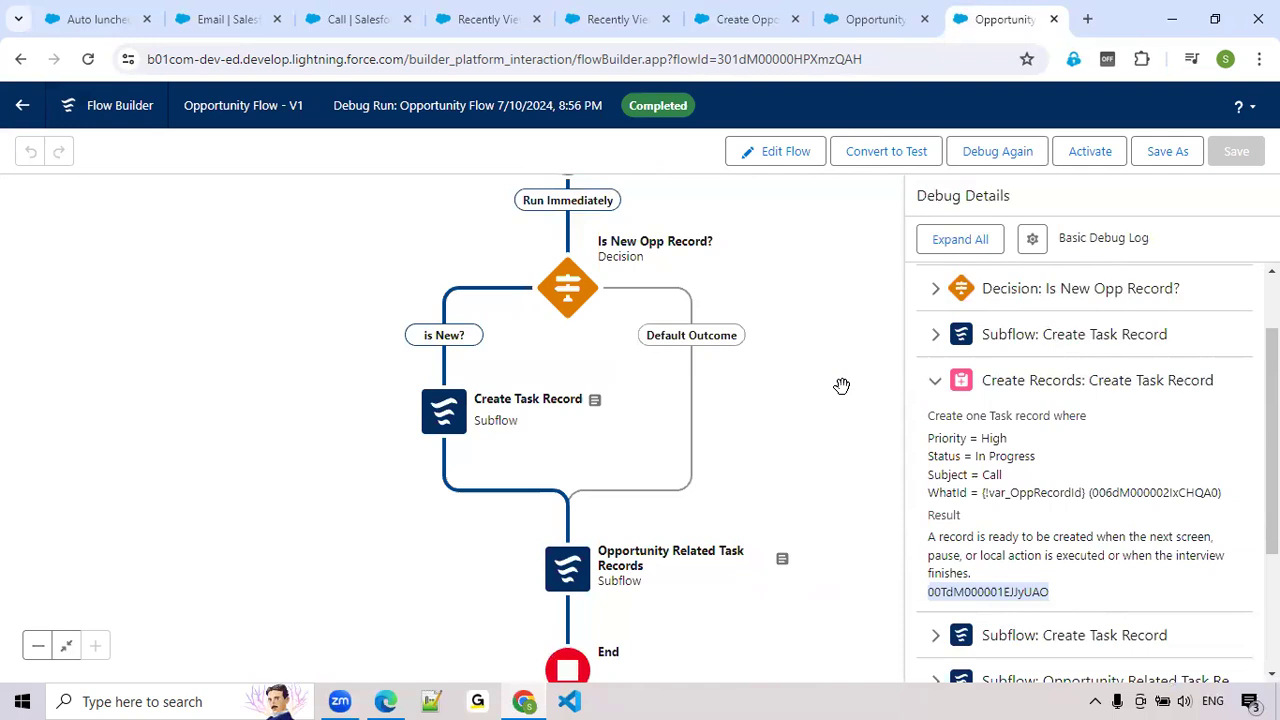
drag(841, 386, 725, 393)
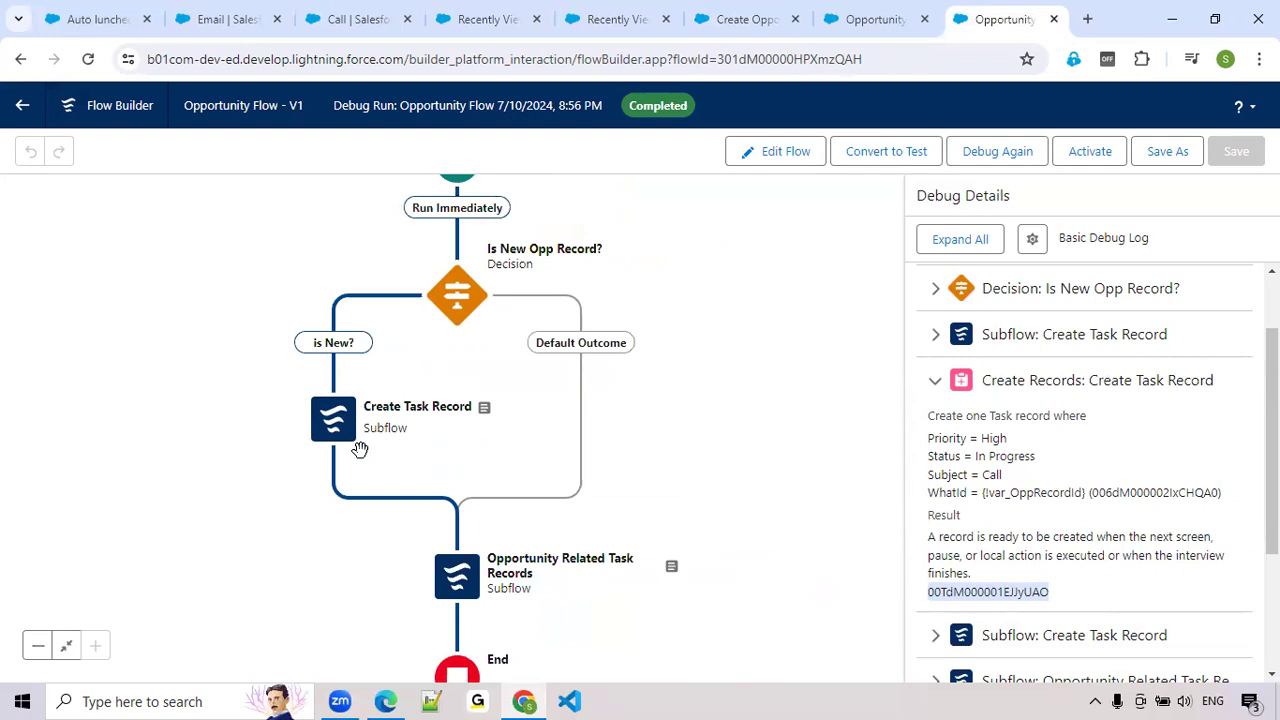
click(755, 20)
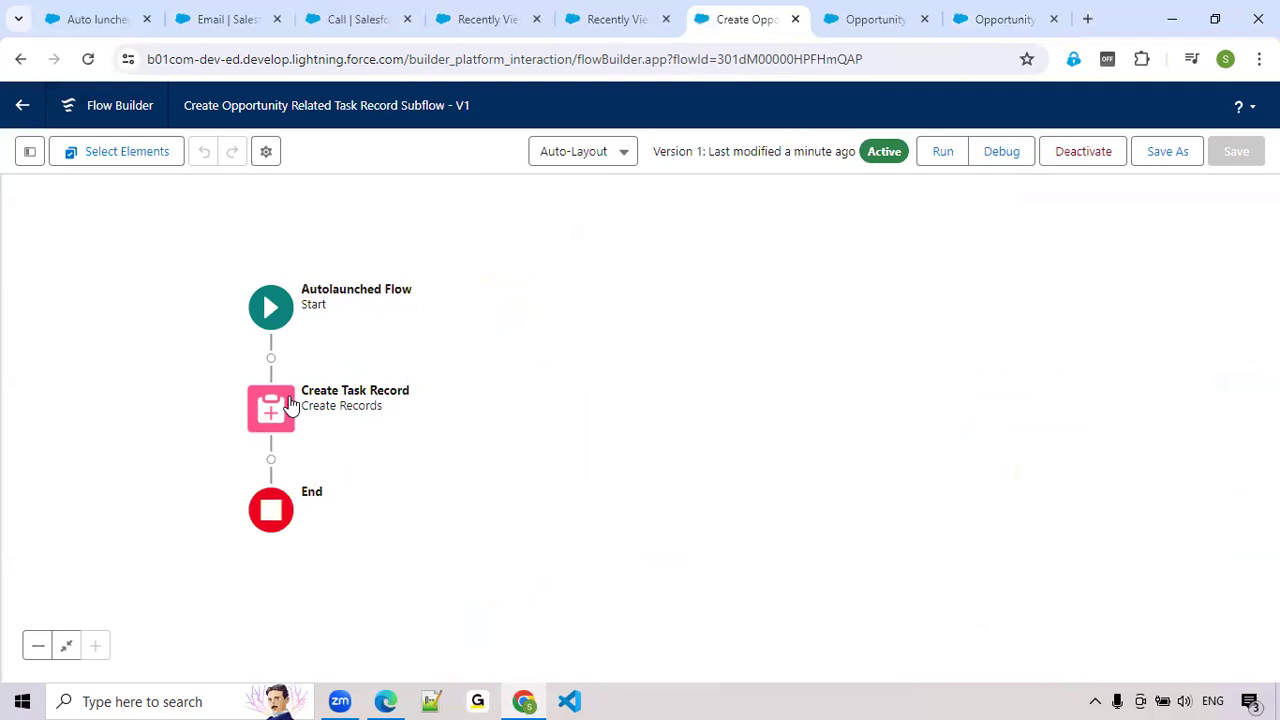
drag(620, 474, 864, 470)
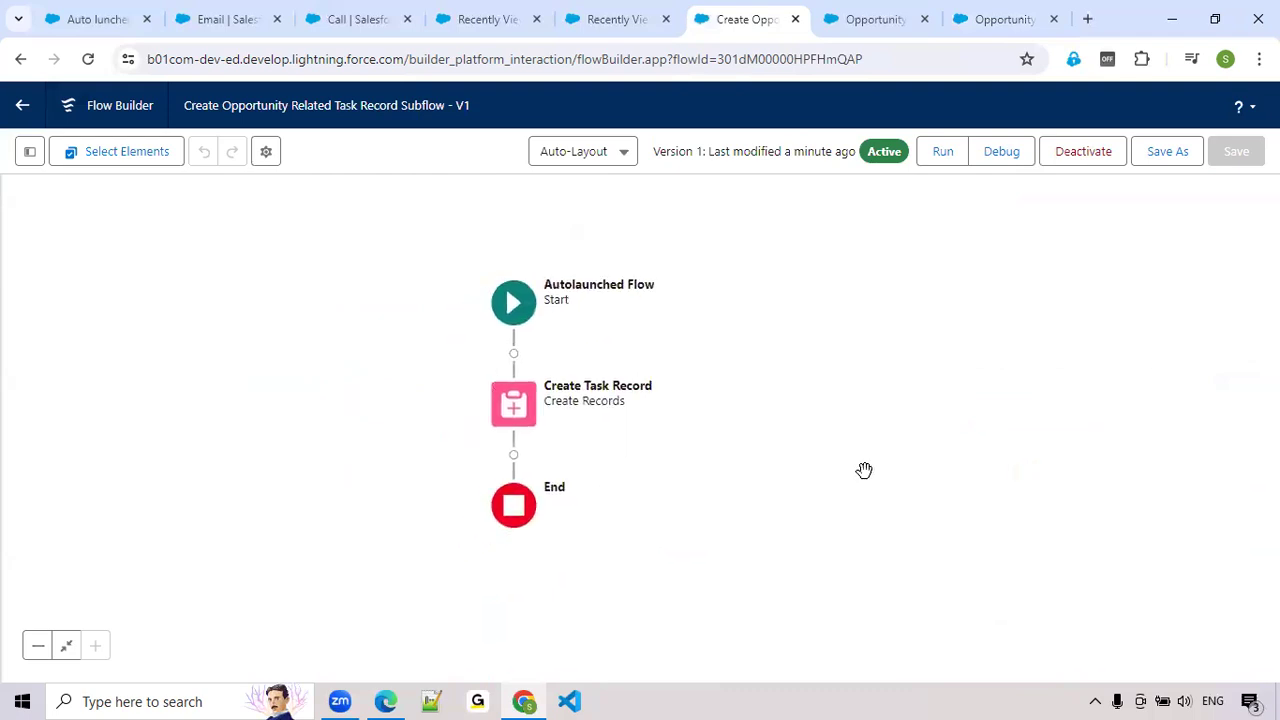